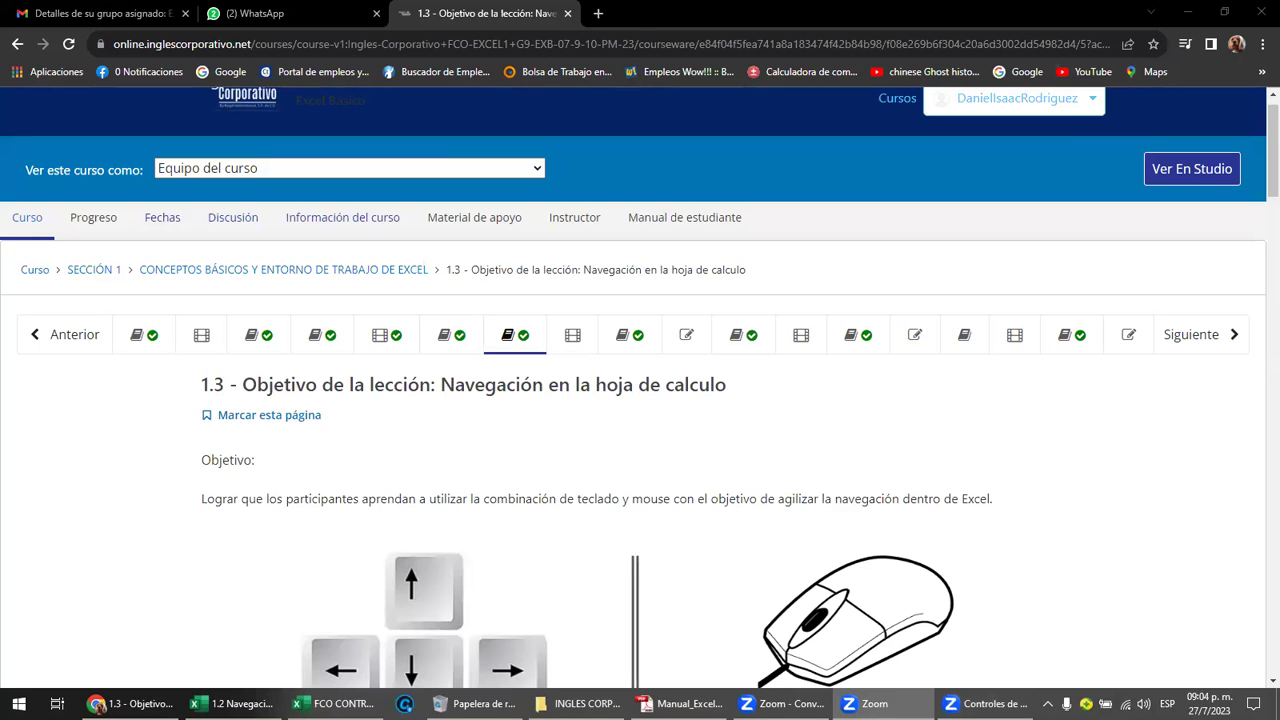
{"action": "left_click", "coordinate": [195, 637]}
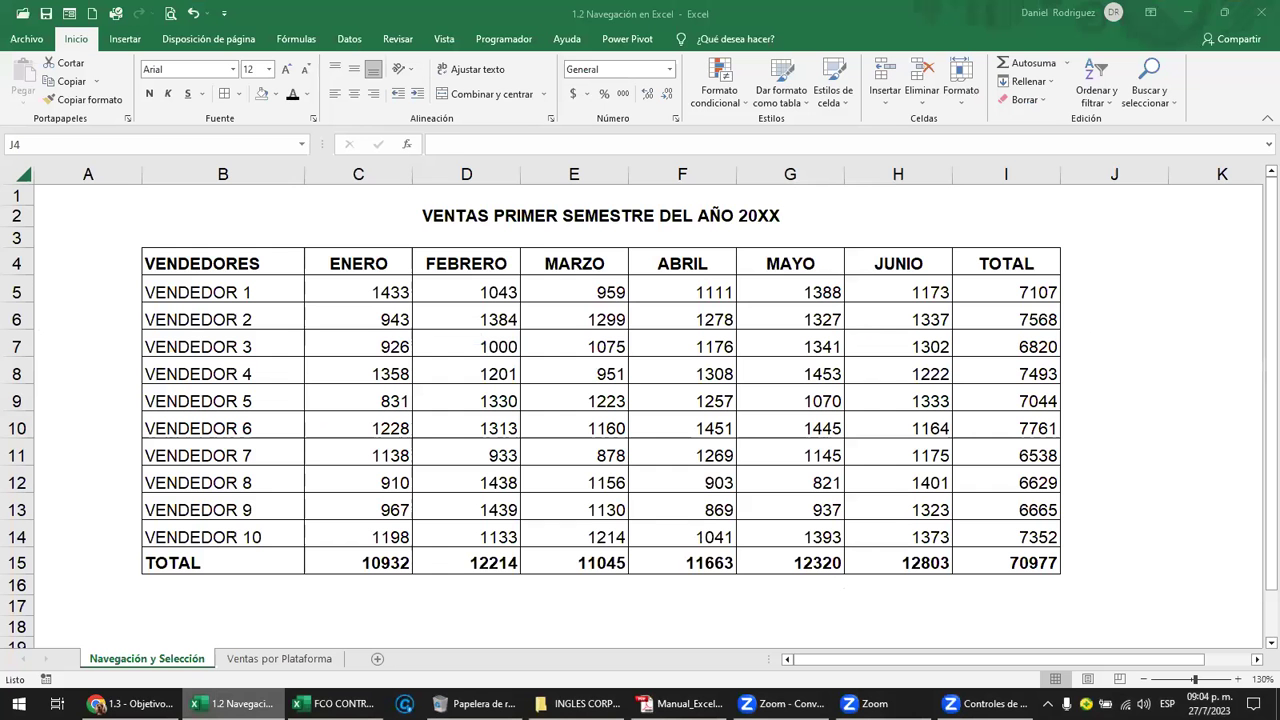
{"action": "left_click", "coordinate": [349, 213]}
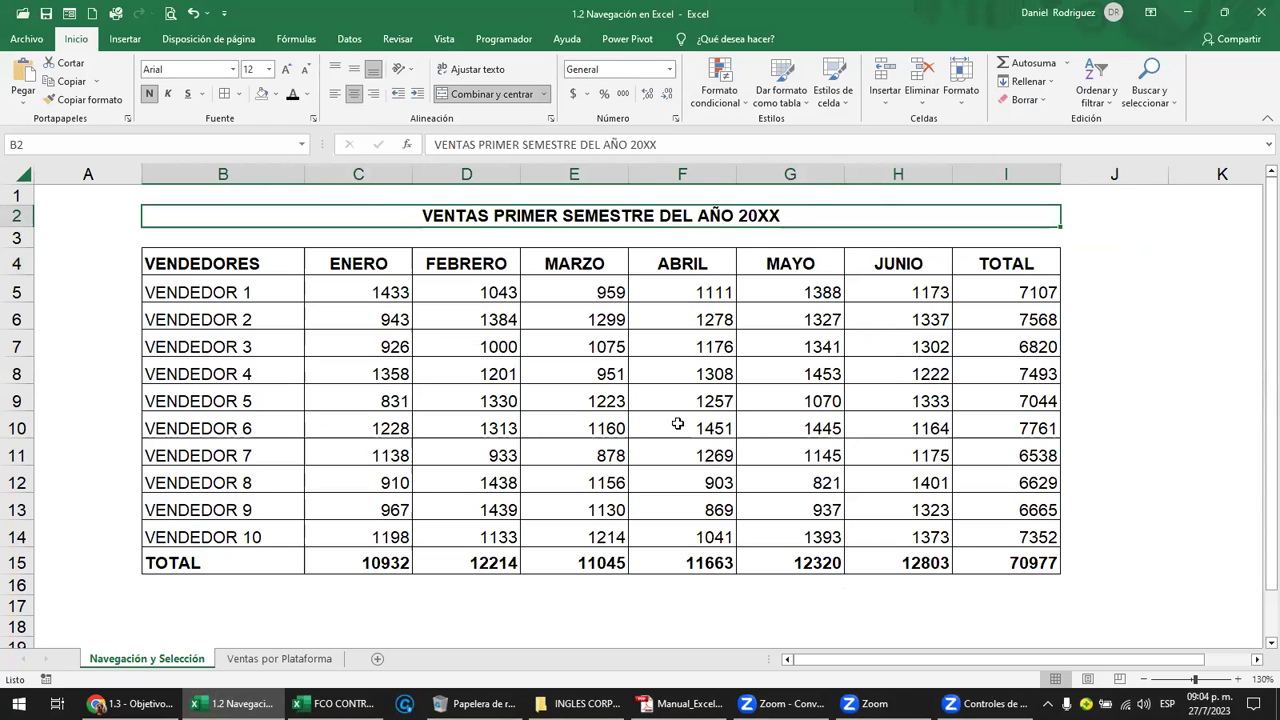
{"action": "left_click", "coordinate": [204, 292]}
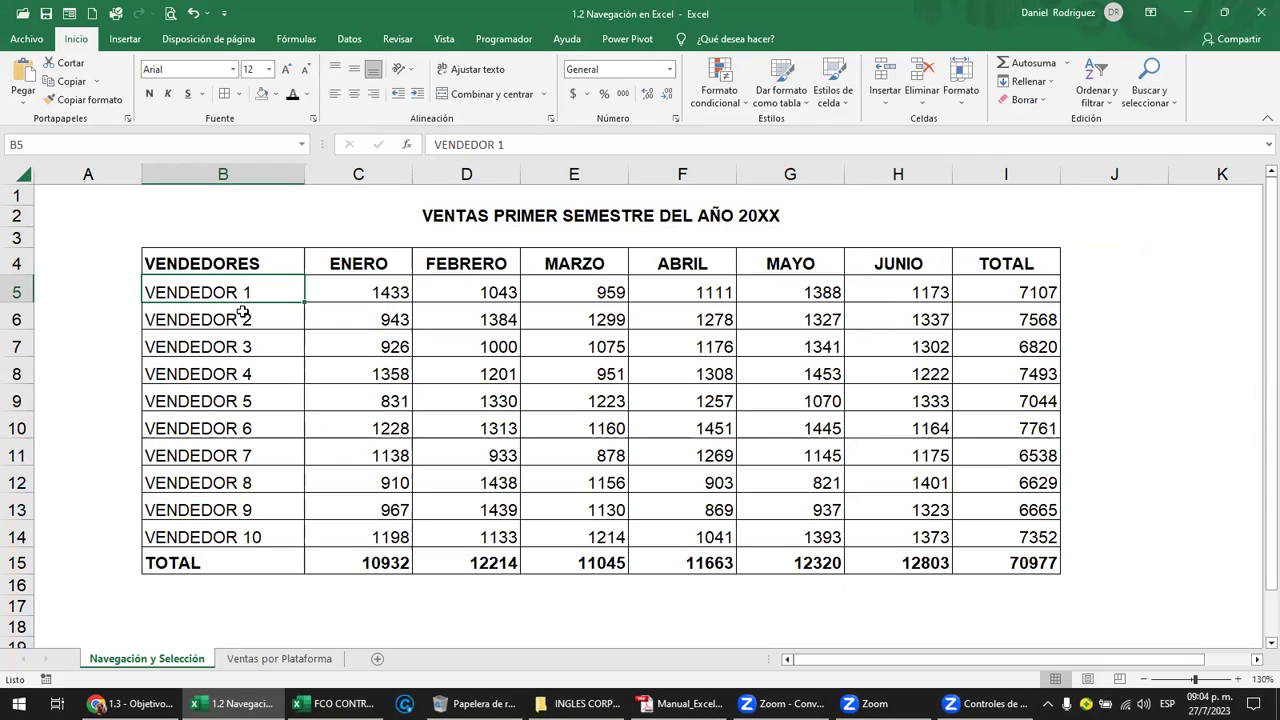
{"action": "key", "text": "Up"}
{"action": "key", "text": "Up"}
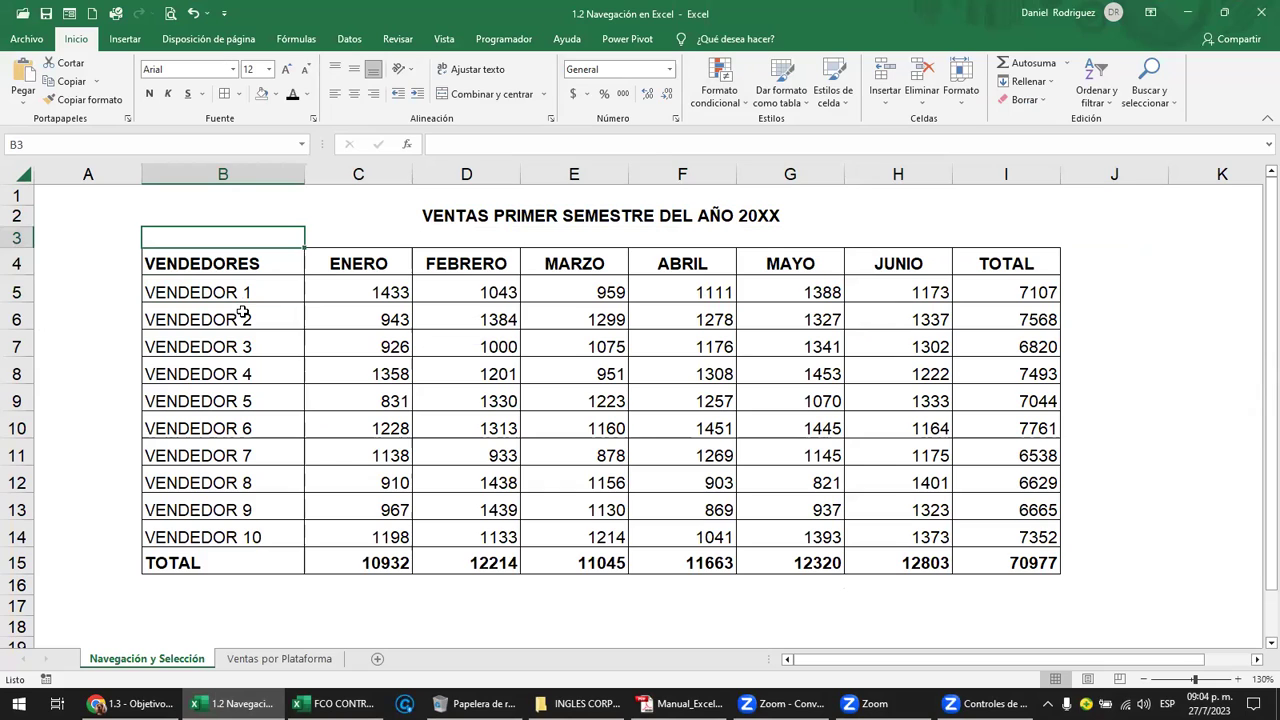
{"action": "key", "text": "Up"}
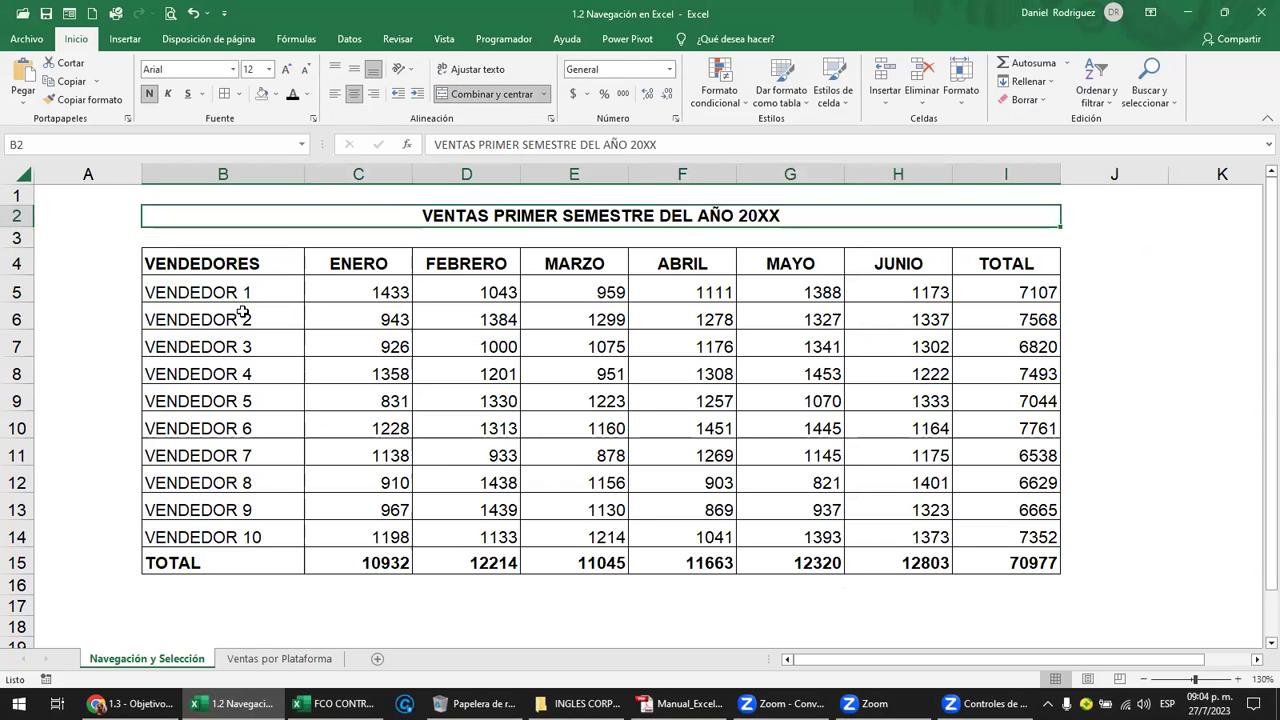
{"action": "left_click", "coordinate": [262, 662]}
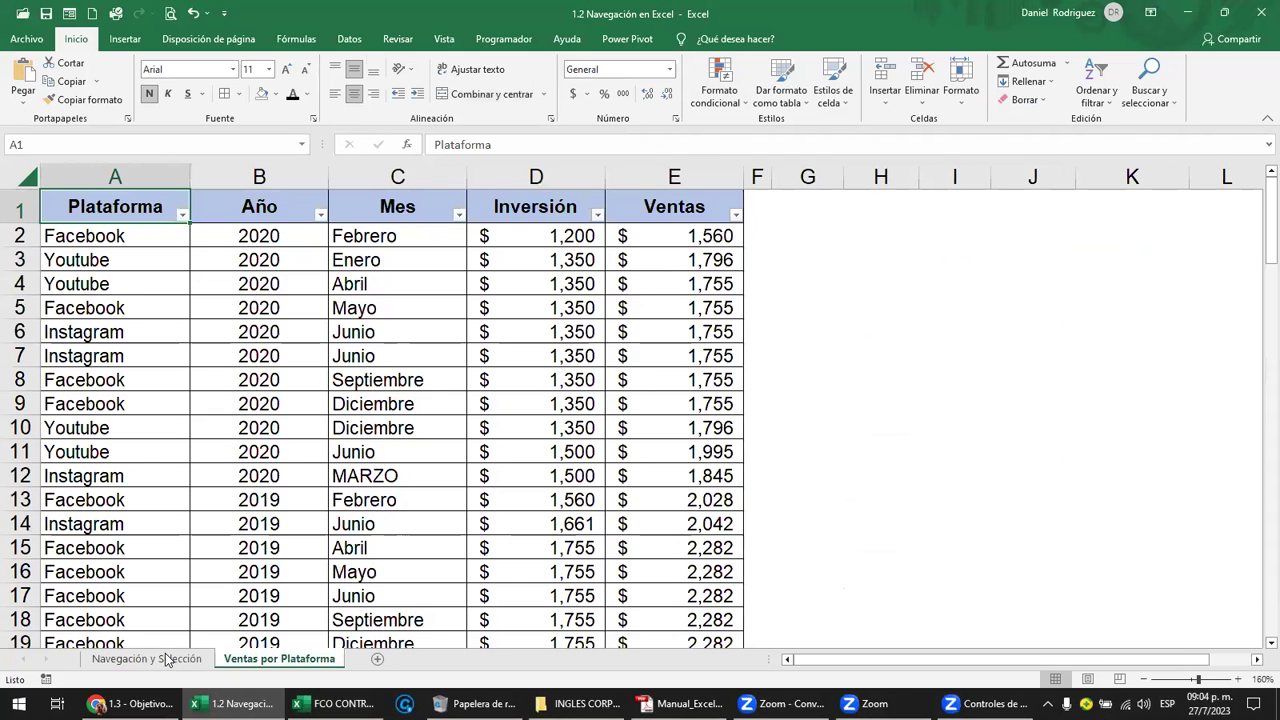
{"action": "left_click", "coordinate": [180, 658]}
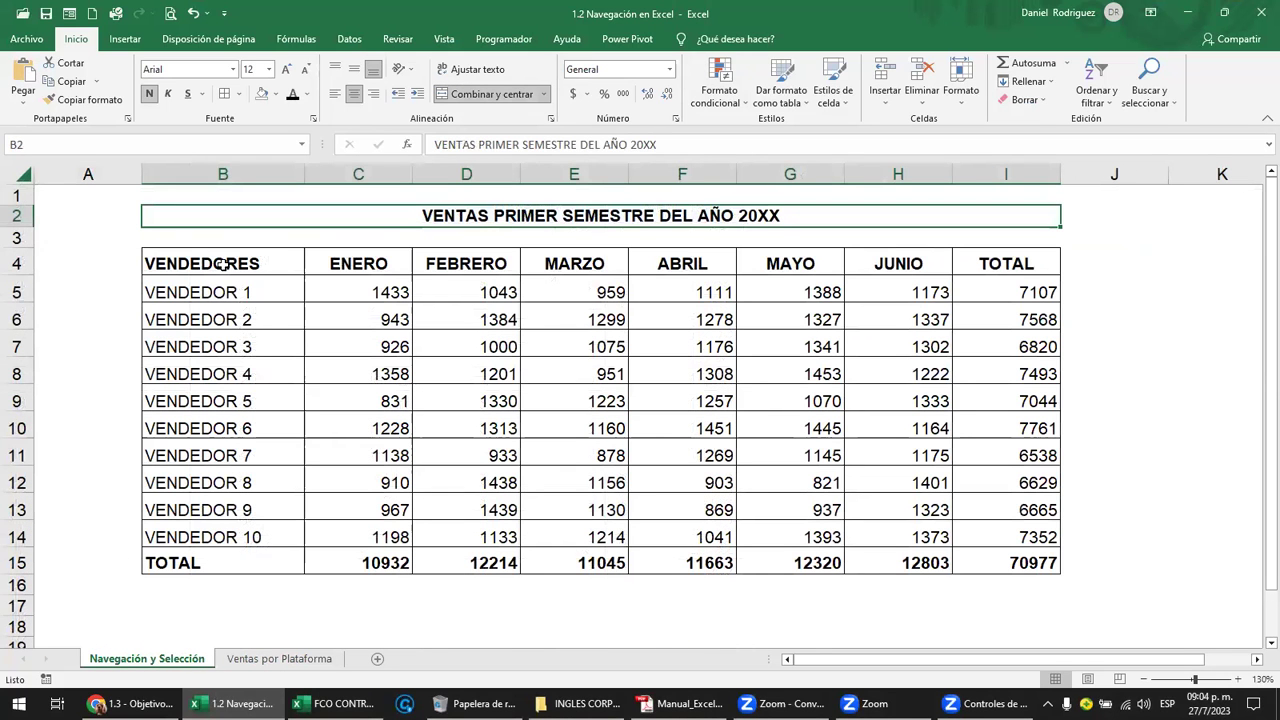
{"action": "mouse_move", "coordinate": [222, 263]}
{"action": "left_mouse_down"}
{"action": "mouse_move", "coordinate": [997, 577]}
{"action": "mouse_move", "coordinate": [1002, 557]}
{"action": "left_mouse_up"}
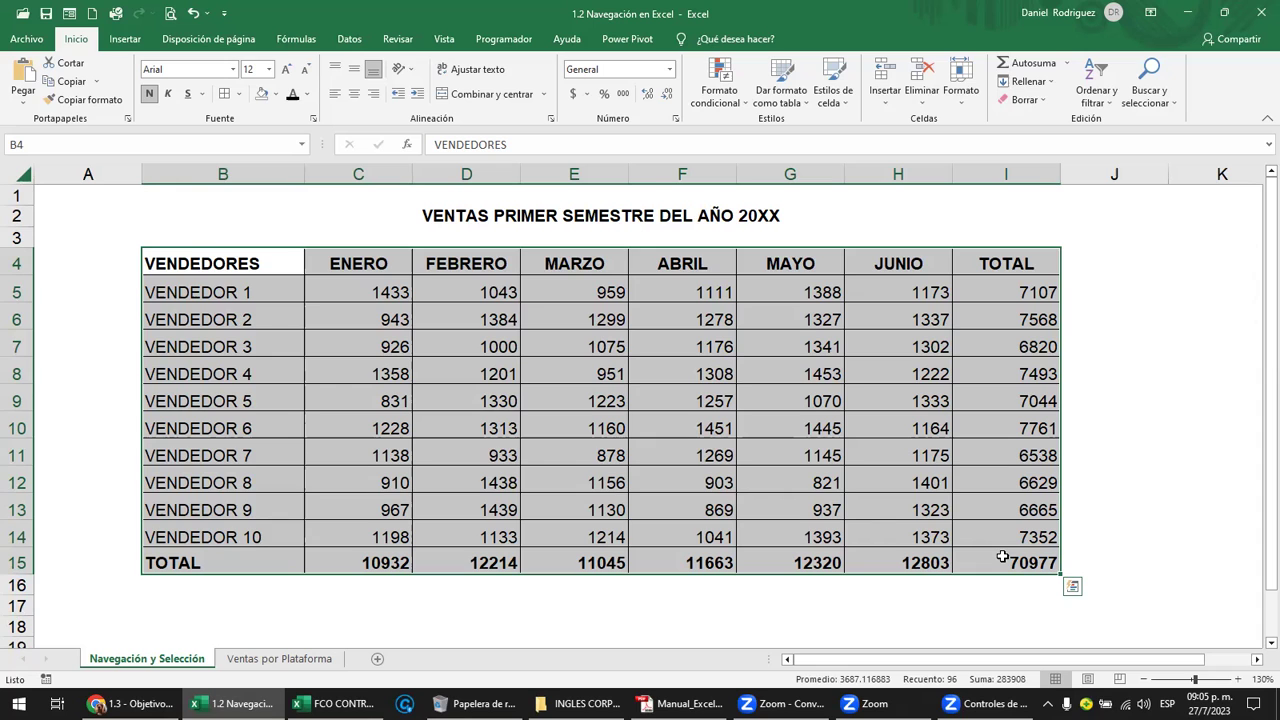
{"action": "left_click", "coordinate": [246, 606]}
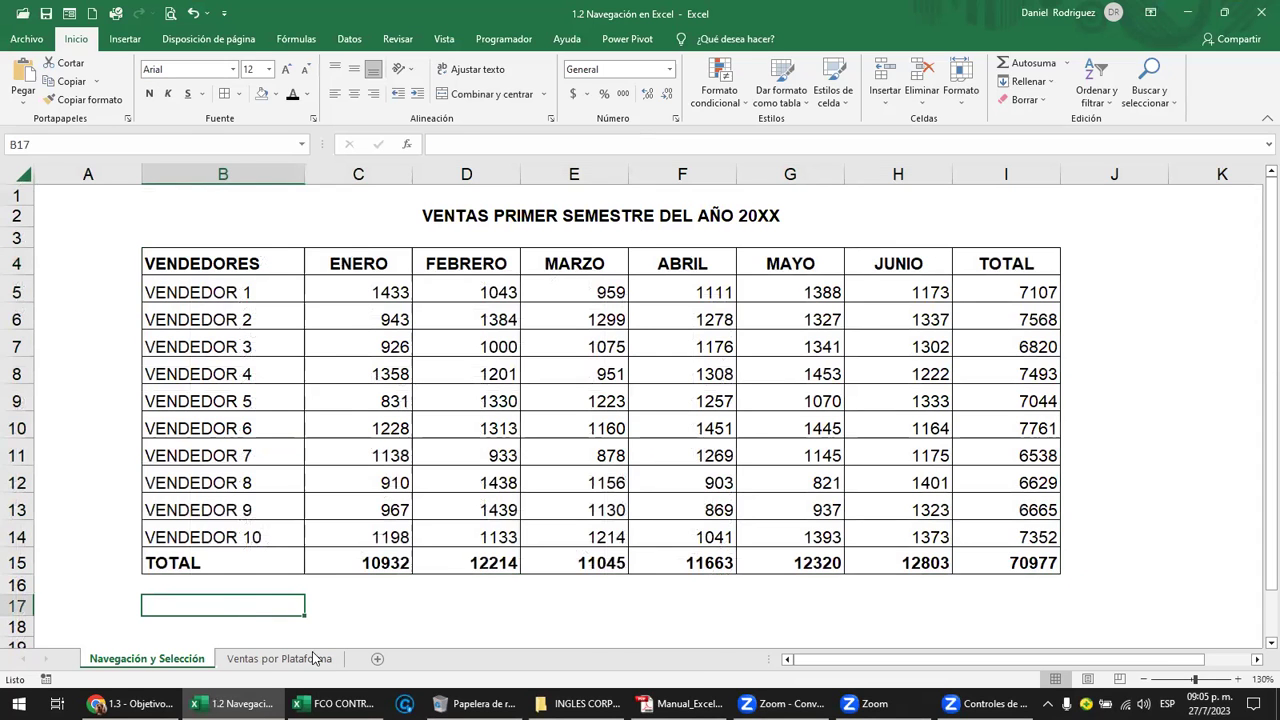
{"action": "left_click", "coordinate": [296, 664]}
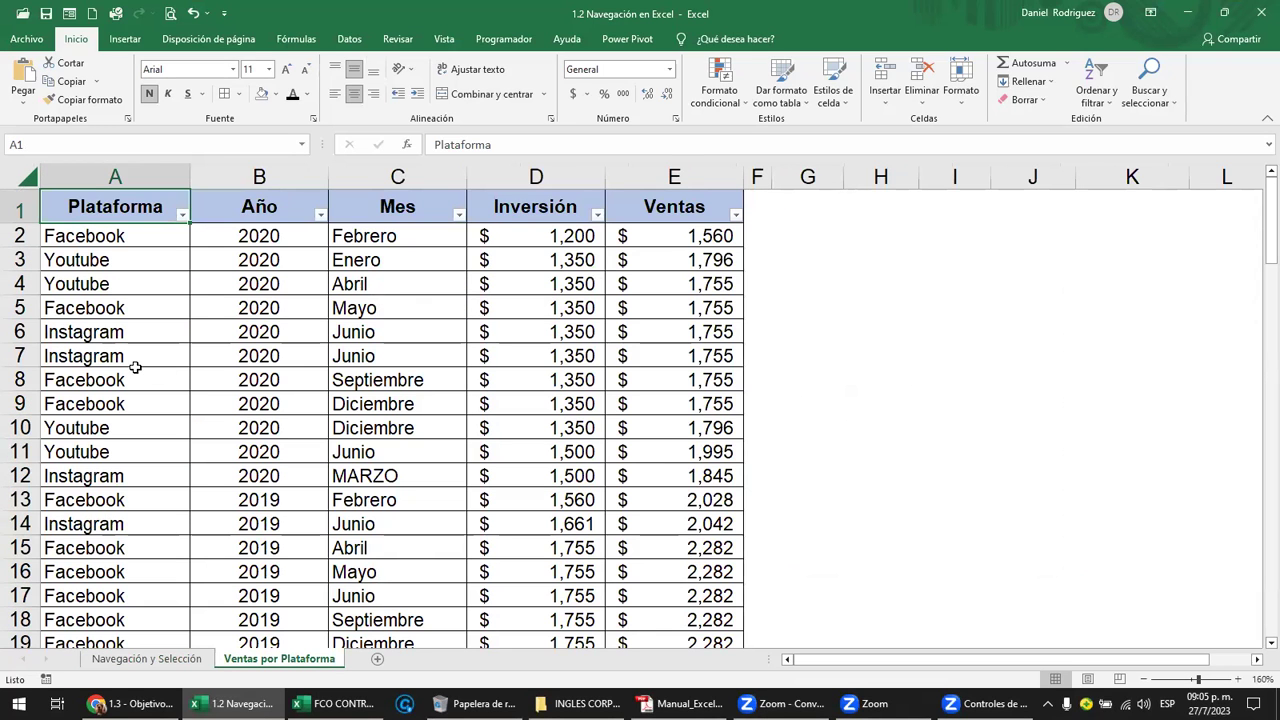
{"action": "scroll", "coordinate": [130, 300], "scroll_direction": "down", "scroll_amount": 2}
{"action": "scroll", "coordinate": [130, 300], "scroll_direction": "down", "scroll_amount": 3}
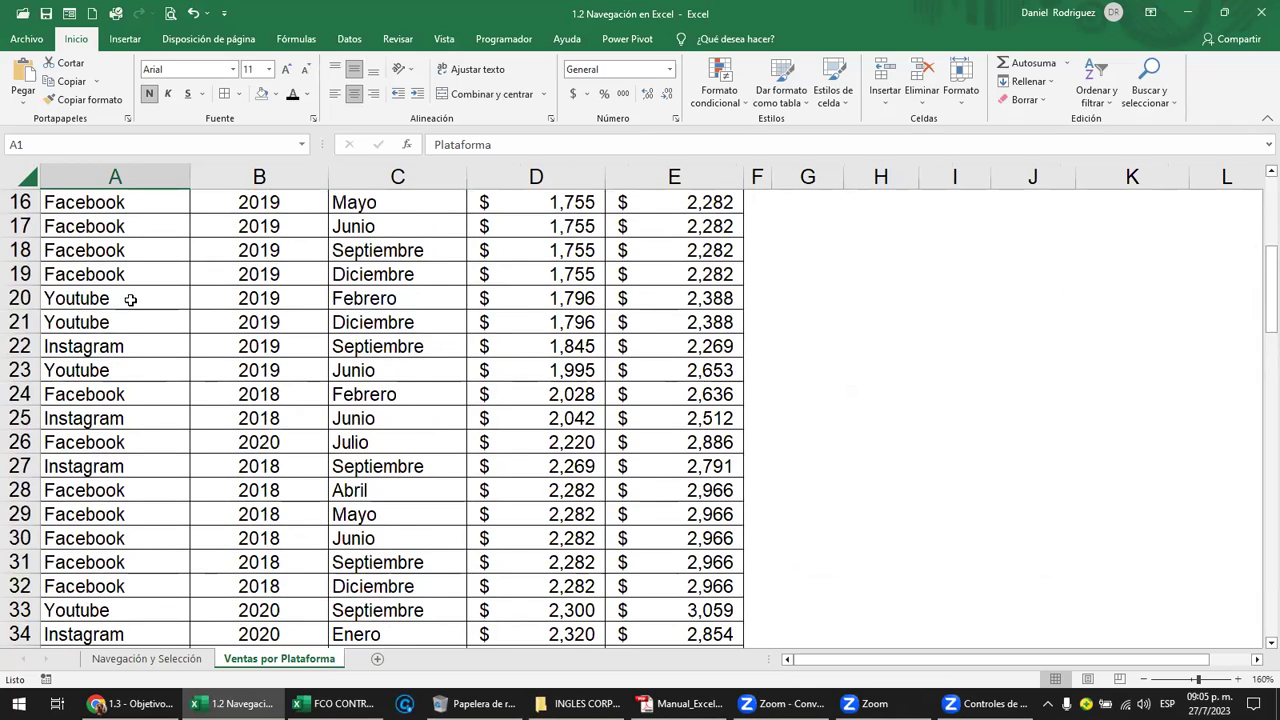
{"action": "scroll", "coordinate": [130, 300], "scroll_direction": "down", "scroll_amount": 4}
{"action": "scroll", "coordinate": [130, 300], "scroll_direction": "up", "scroll_amount": 1}
{"action": "scroll", "coordinate": [130, 300], "scroll_direction": "up", "scroll_amount": 8}
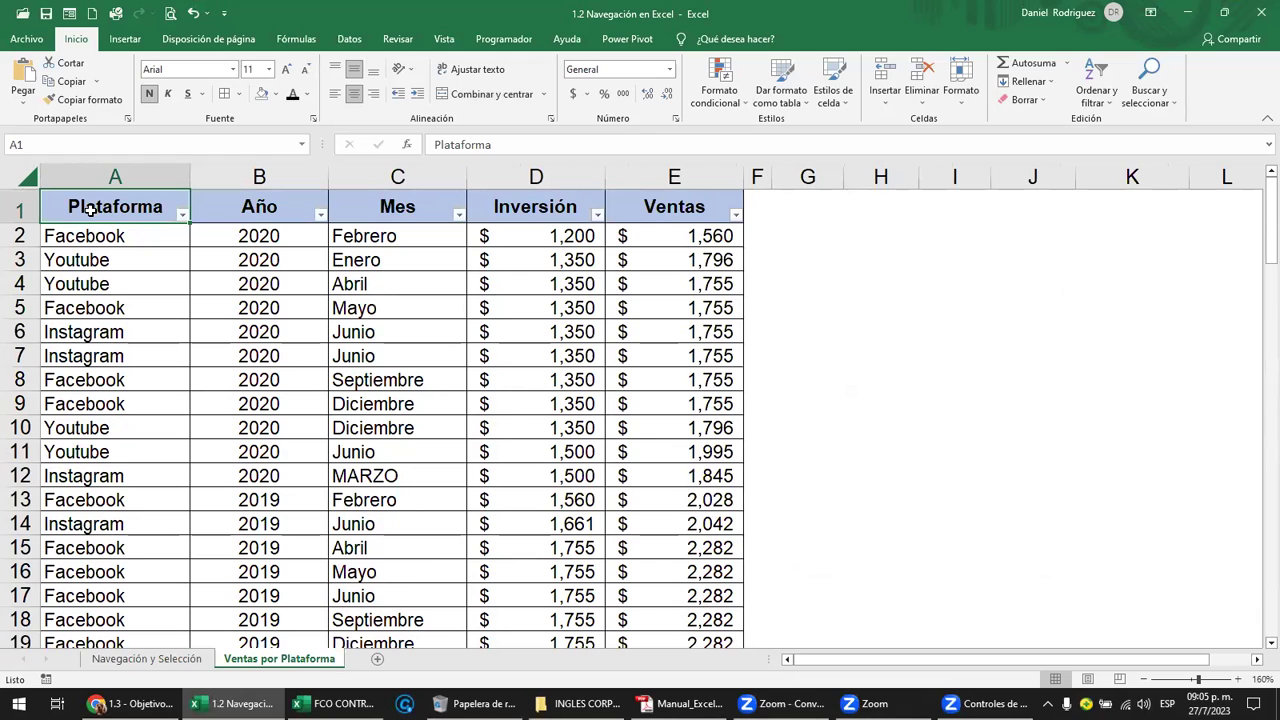
{"action": "left_click", "coordinate": [190, 660]}
{"action": "left_click", "coordinate": [198, 268]}
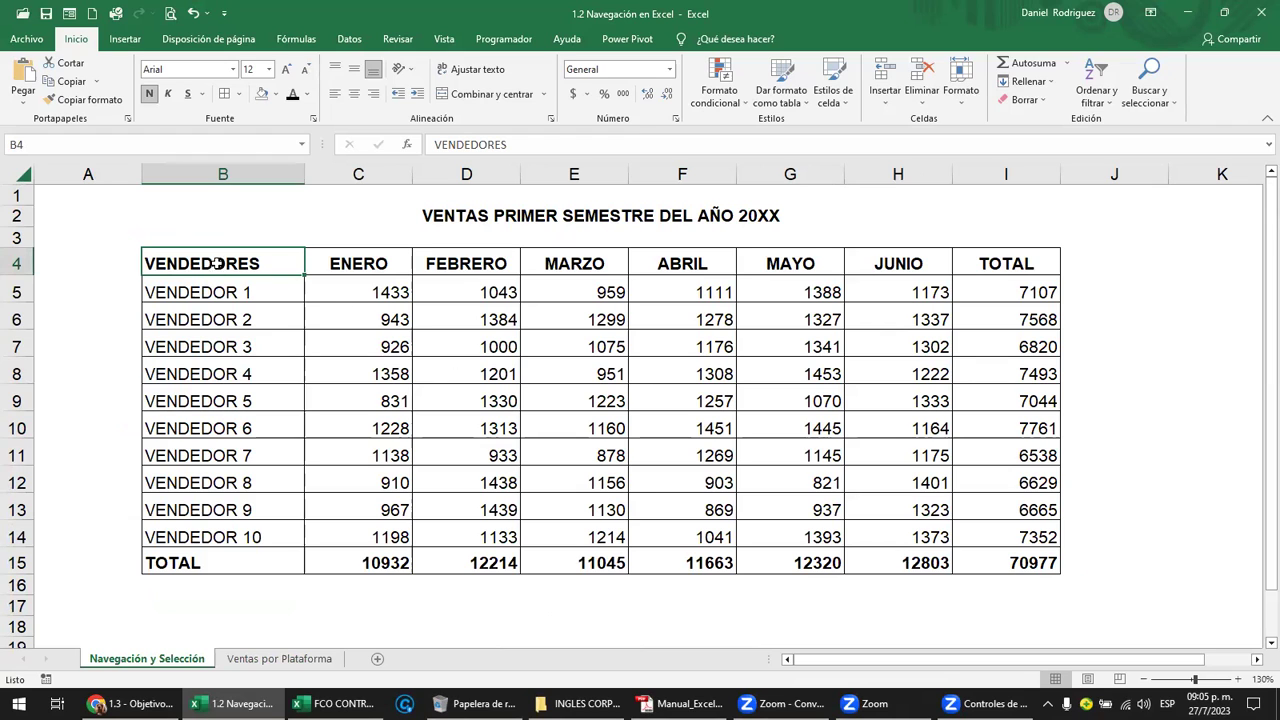
Show selections of the header row from VENDEDORES, entire columns B and C, and cell B5
{"action": "left_click_drag", "start_coordinate": [218, 263], "coordinate": [1040, 263]}
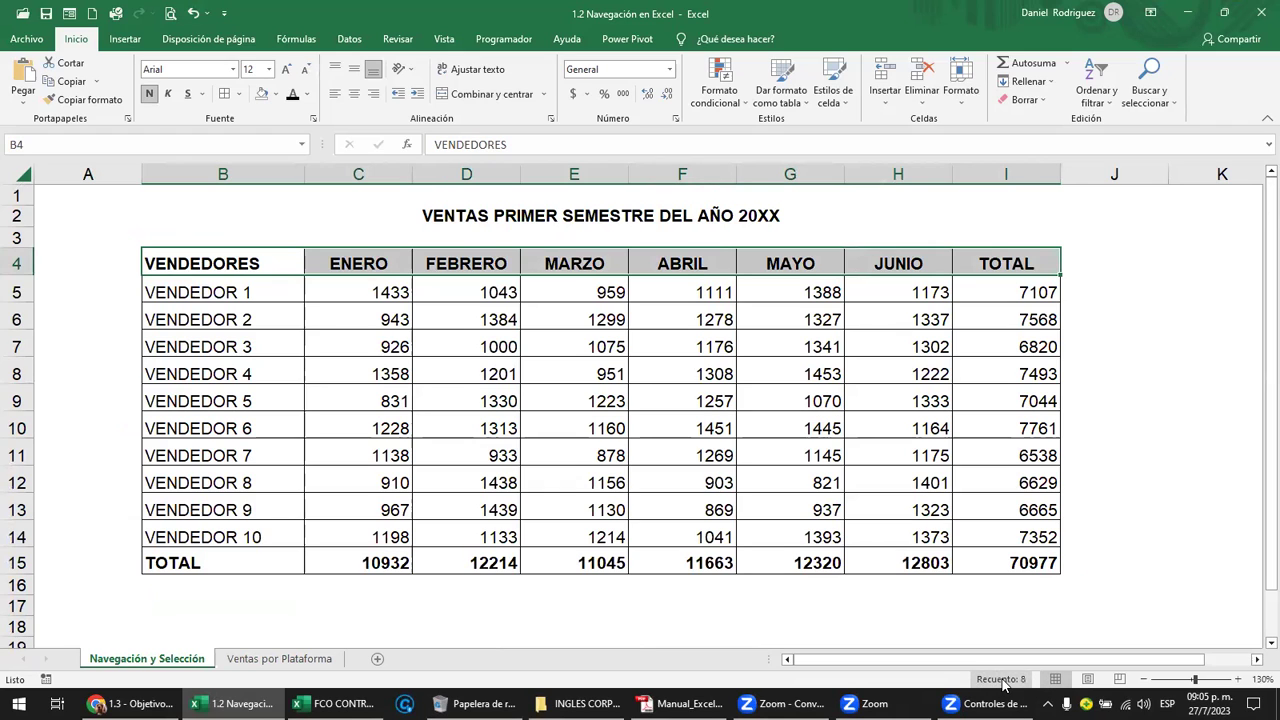
{"action": "left_click", "coordinate": [205, 264]}
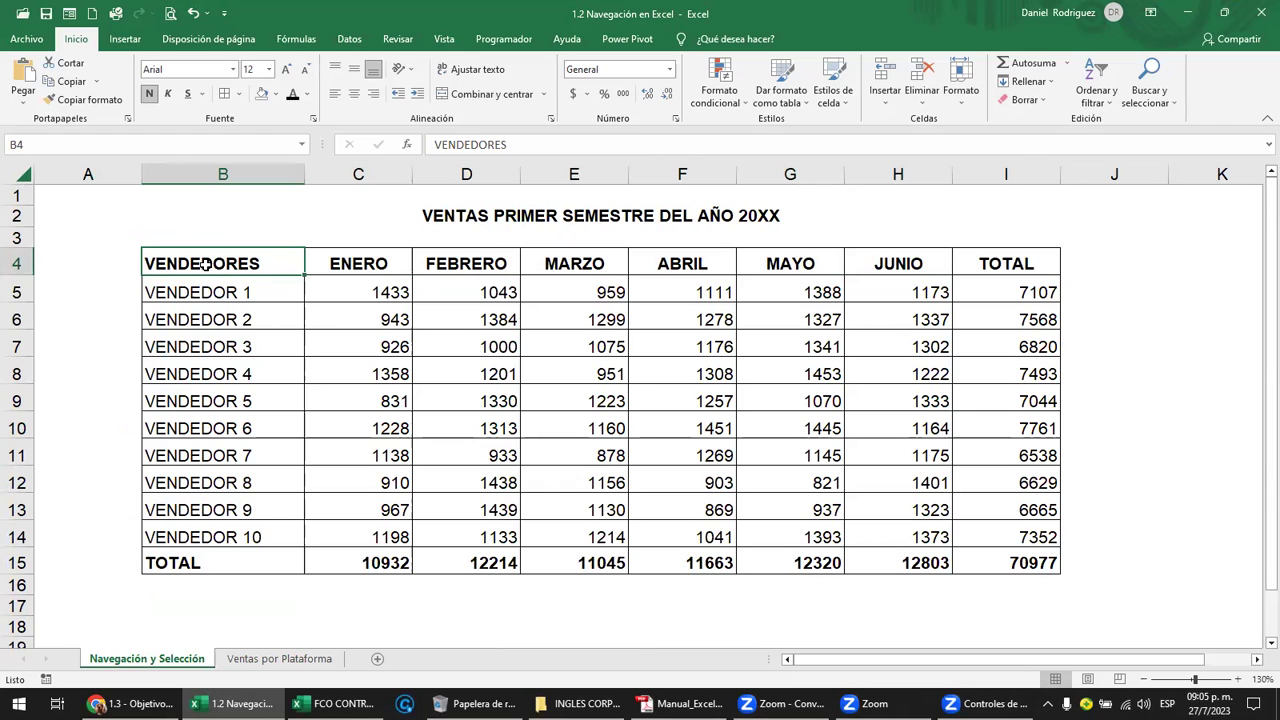
{"action": "left_click", "coordinate": [213, 165]}
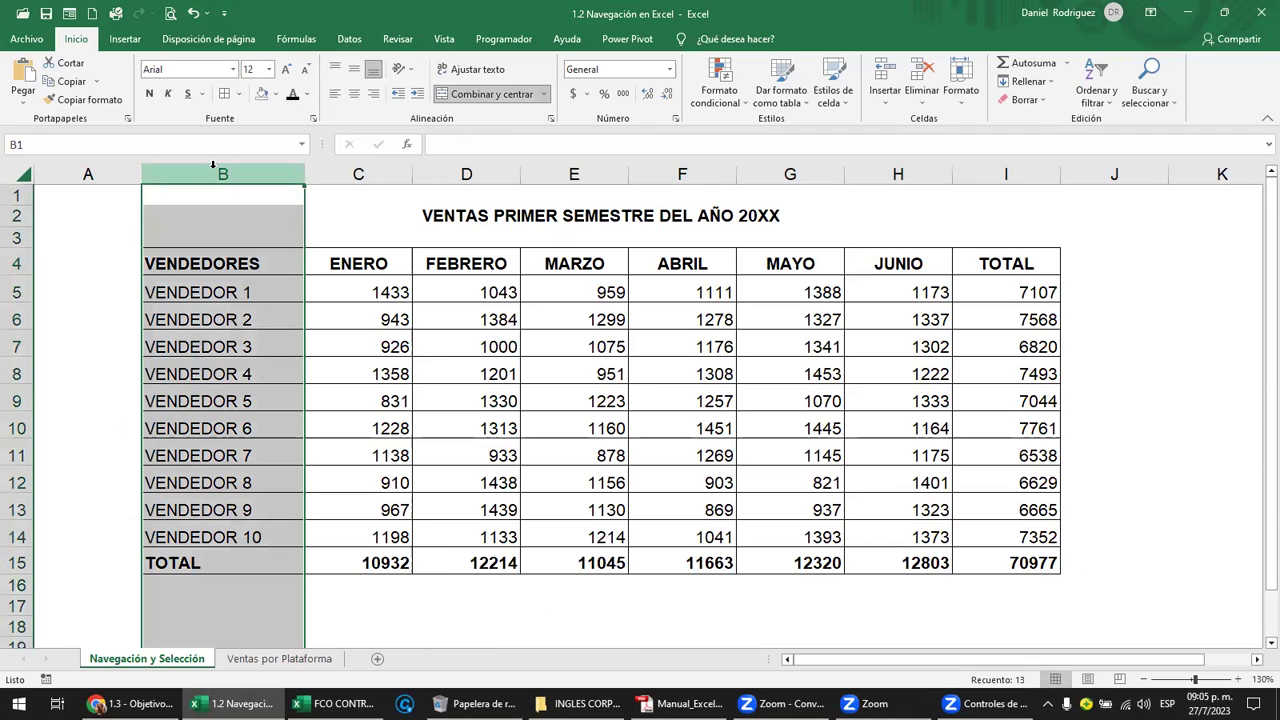
{"action": "left_click", "coordinate": [218, 263]}
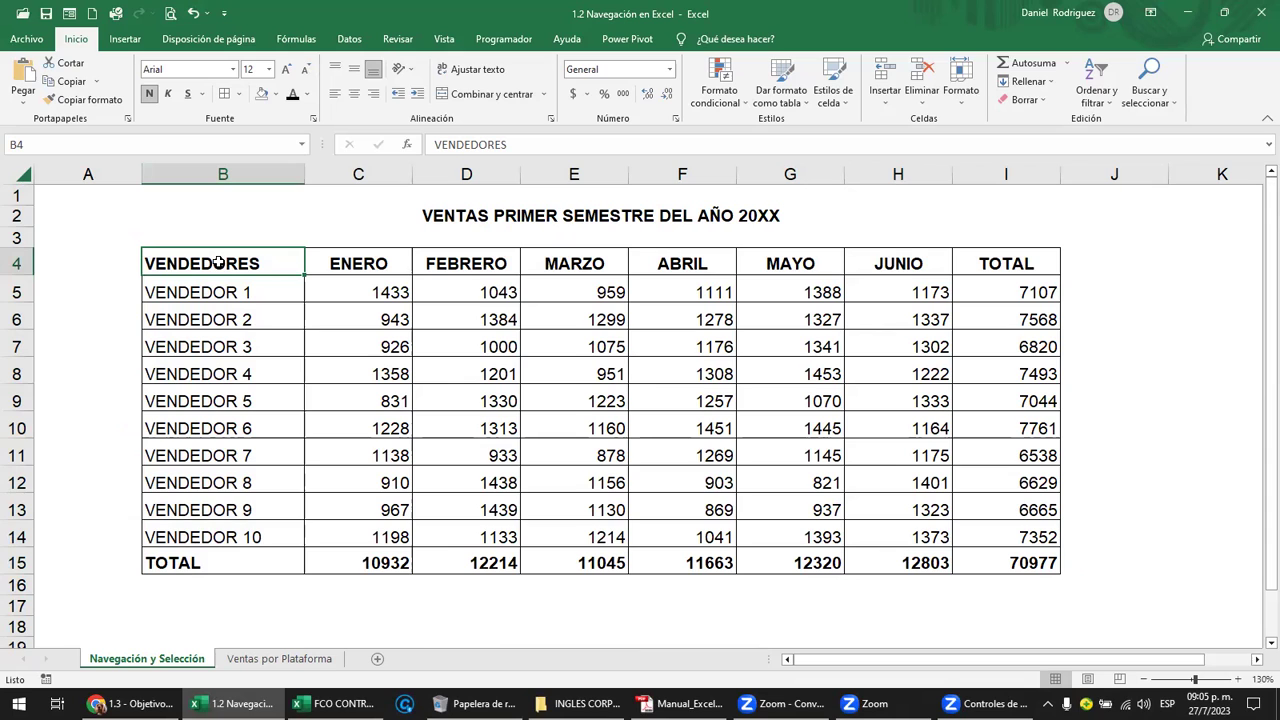
{"action": "left_click", "coordinate": [371, 174]}
{"action": "left_click", "coordinate": [255, 268]}
{"action": "left_click", "coordinate": [245, 296]}
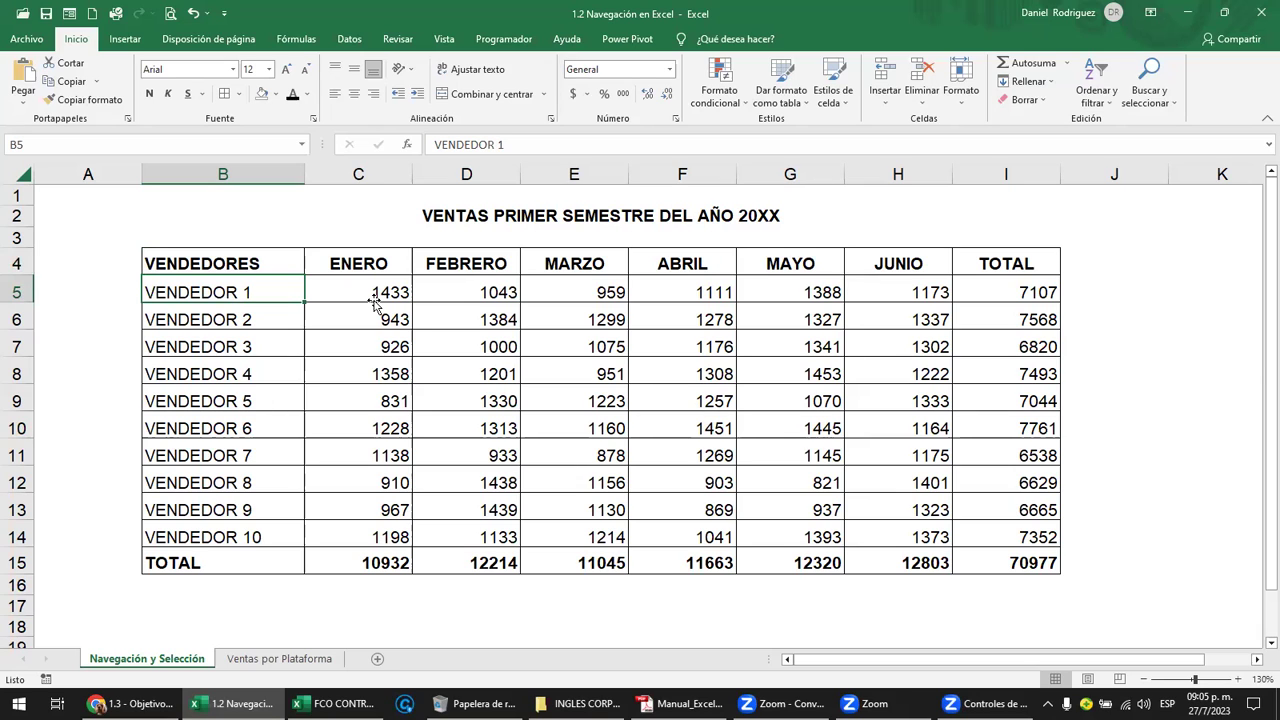
Select H4, I4, column I, I5 and B15, then the figures C5:I15, ending on B4
{"action": "left_click", "coordinate": [841, 267], "text": "shift"}
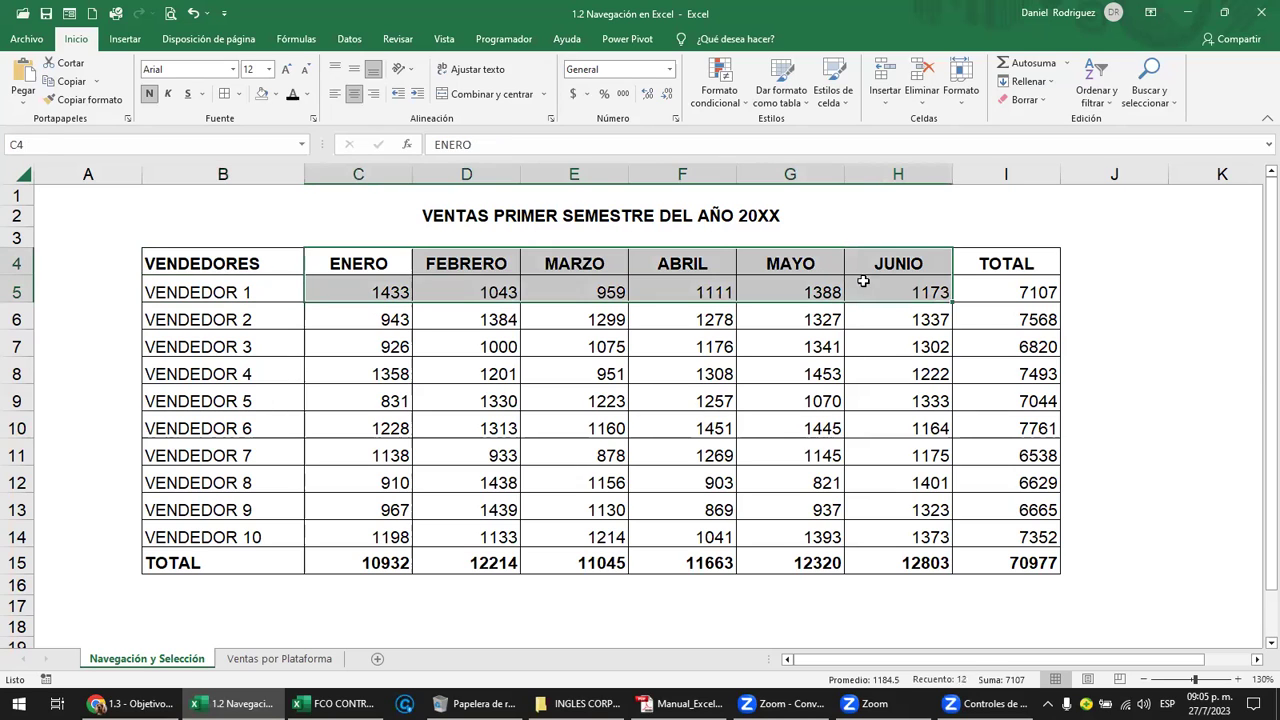
{"action": "left_click", "coordinate": [878, 263]}
{"action": "left_click", "coordinate": [988, 257]}
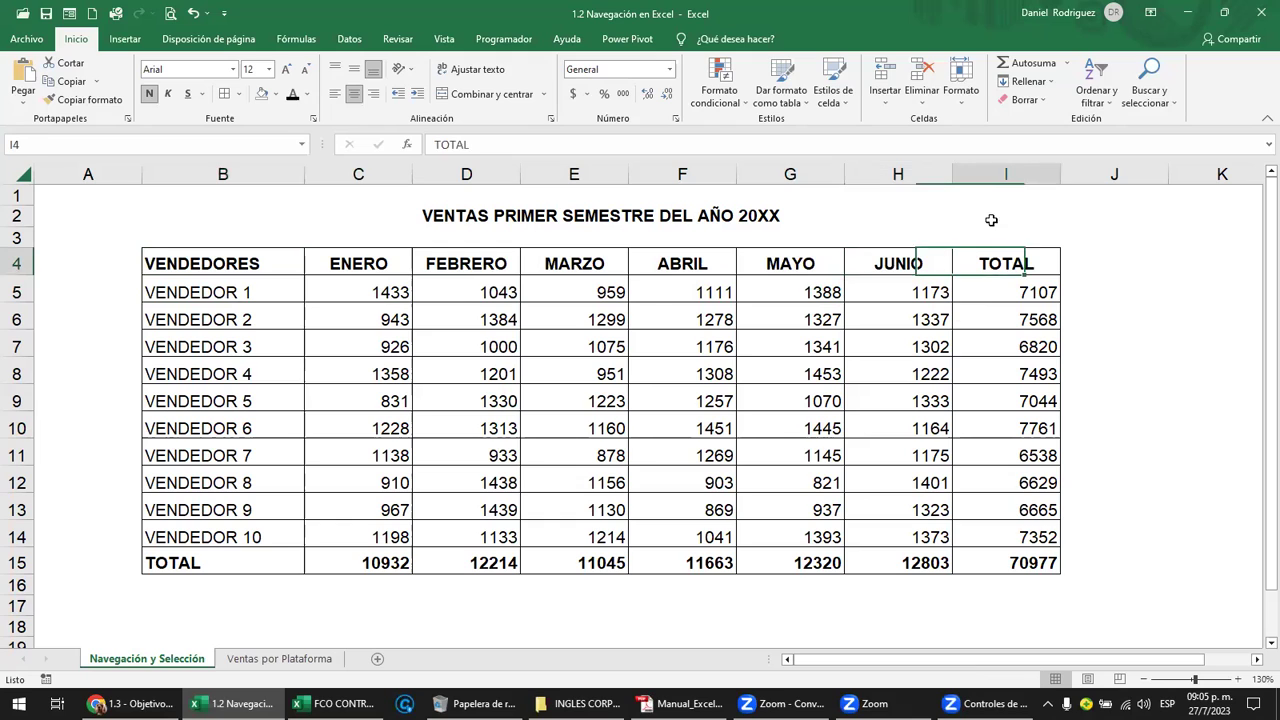
{"action": "left_click", "coordinate": [1002, 167]}
{"action": "left_click", "coordinate": [1005, 287]}
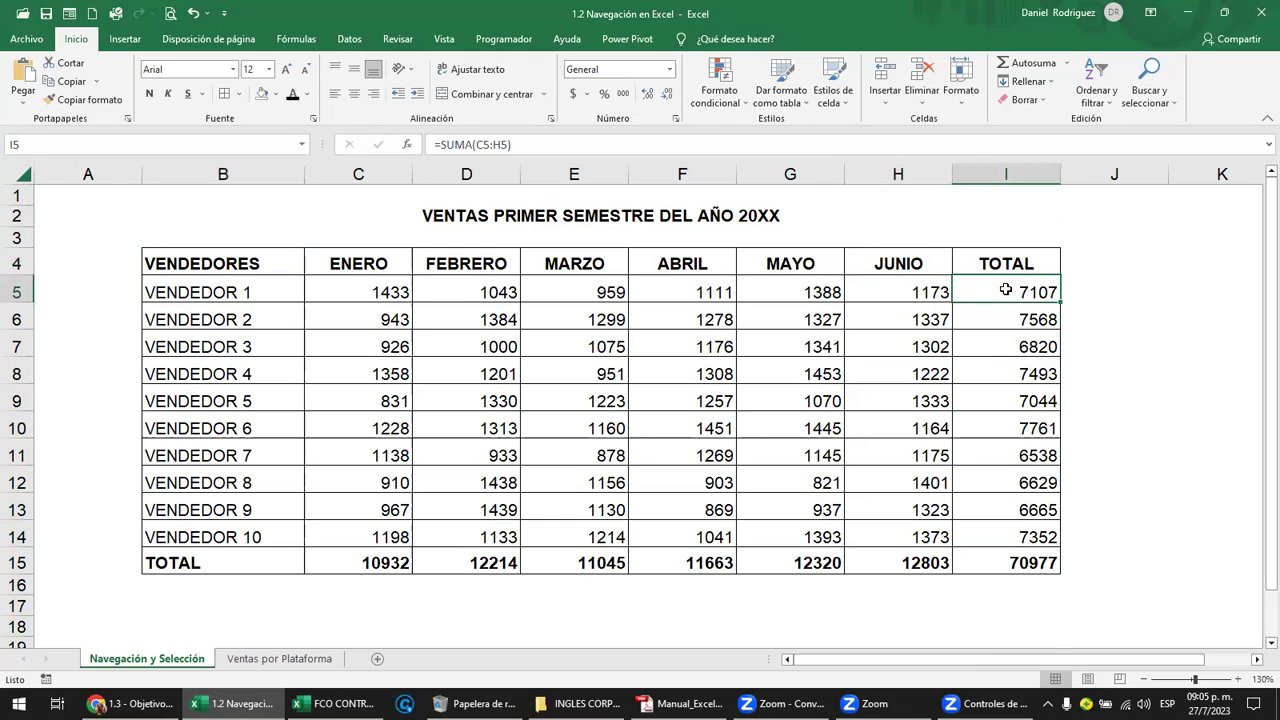
{"action": "left_click", "coordinate": [205, 562]}
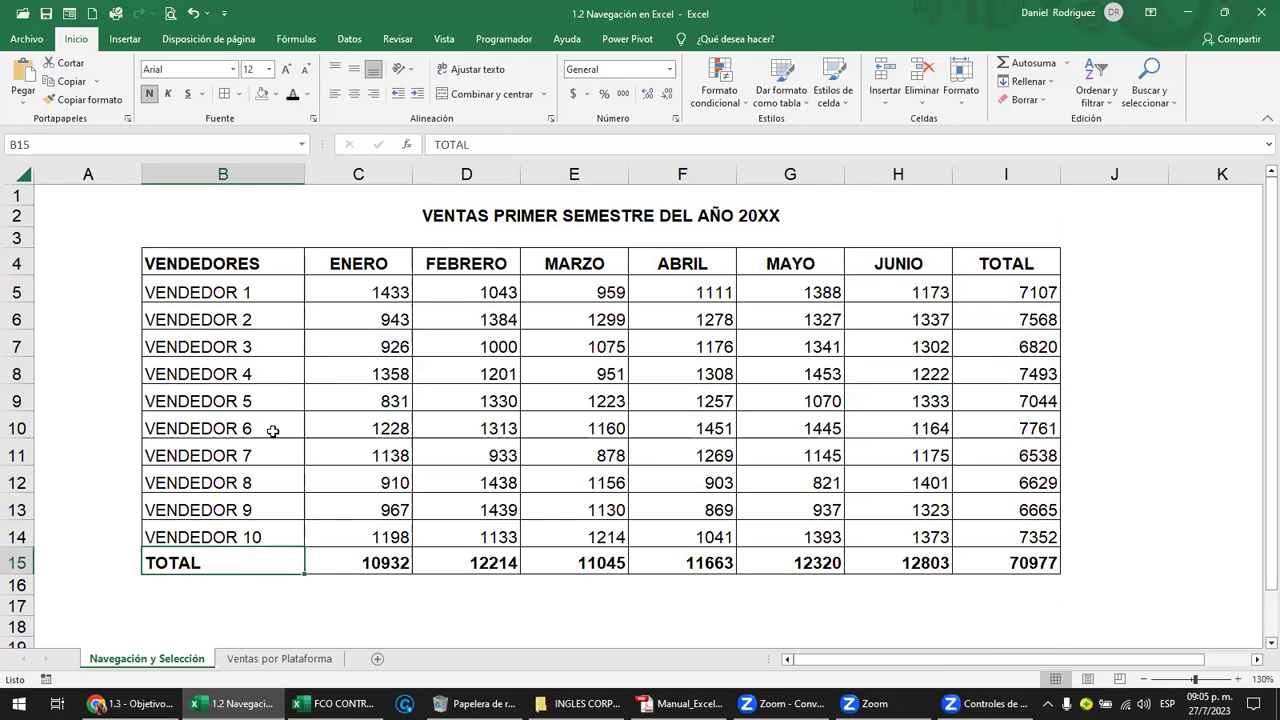
{"action": "mouse_move", "coordinate": [372, 294]}
{"action": "left_mouse_down"}
{"action": "mouse_move", "coordinate": [815, 425]}
{"action": "mouse_move", "coordinate": [975, 563]}
{"action": "left_mouse_up"}
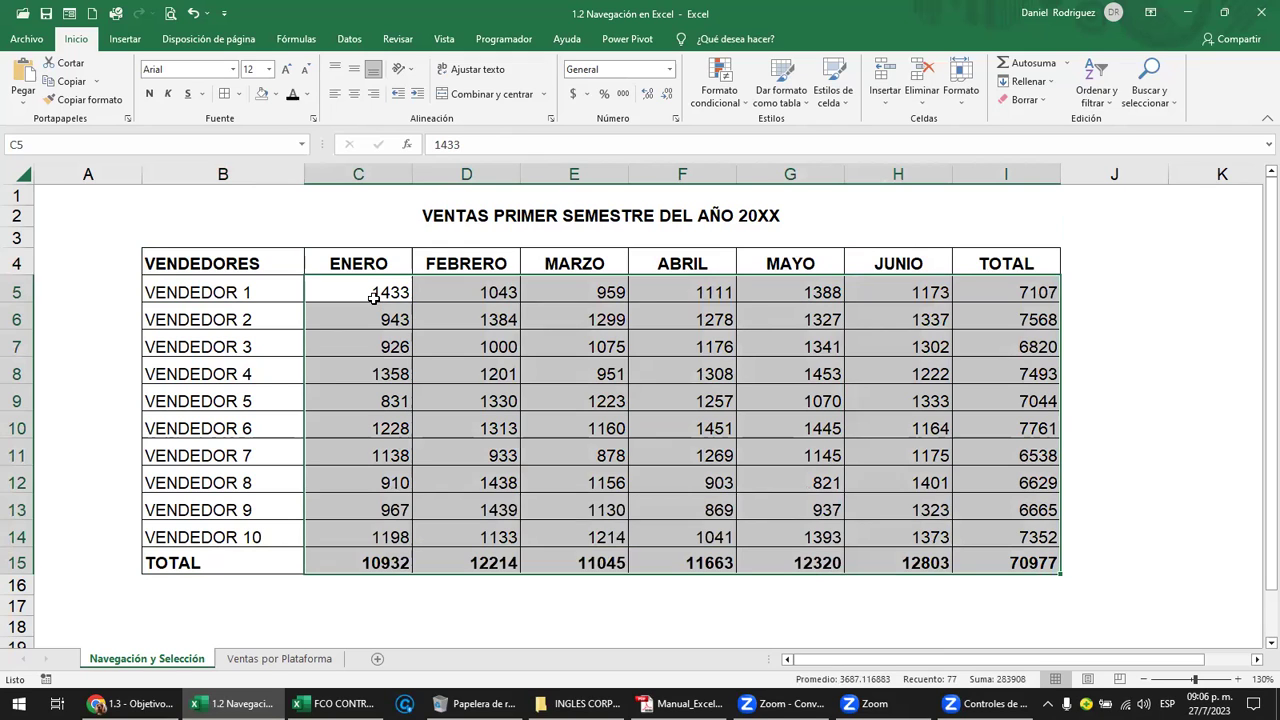
{"action": "left_click", "coordinate": [220, 264]}
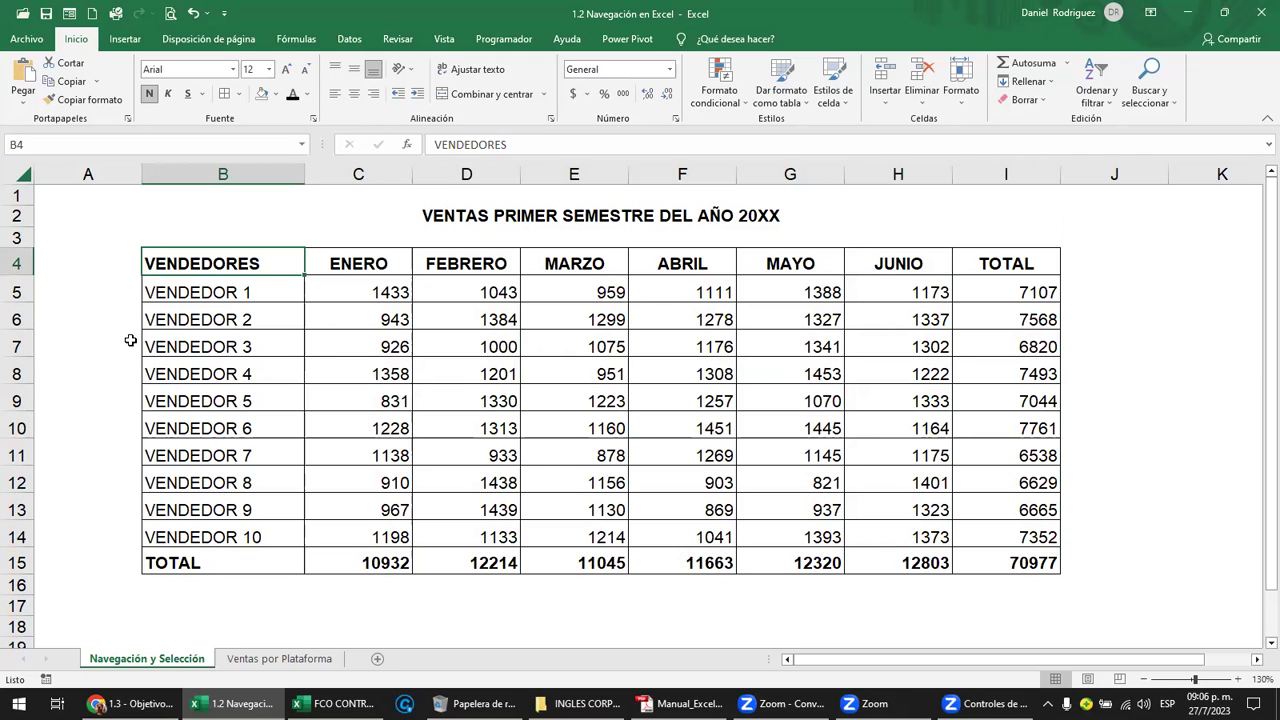
Scroll the course lesson down to the 'Navegación entre celdas' banner, then switch back to Excel
{"action": "left_click", "coordinate": [130, 703]}
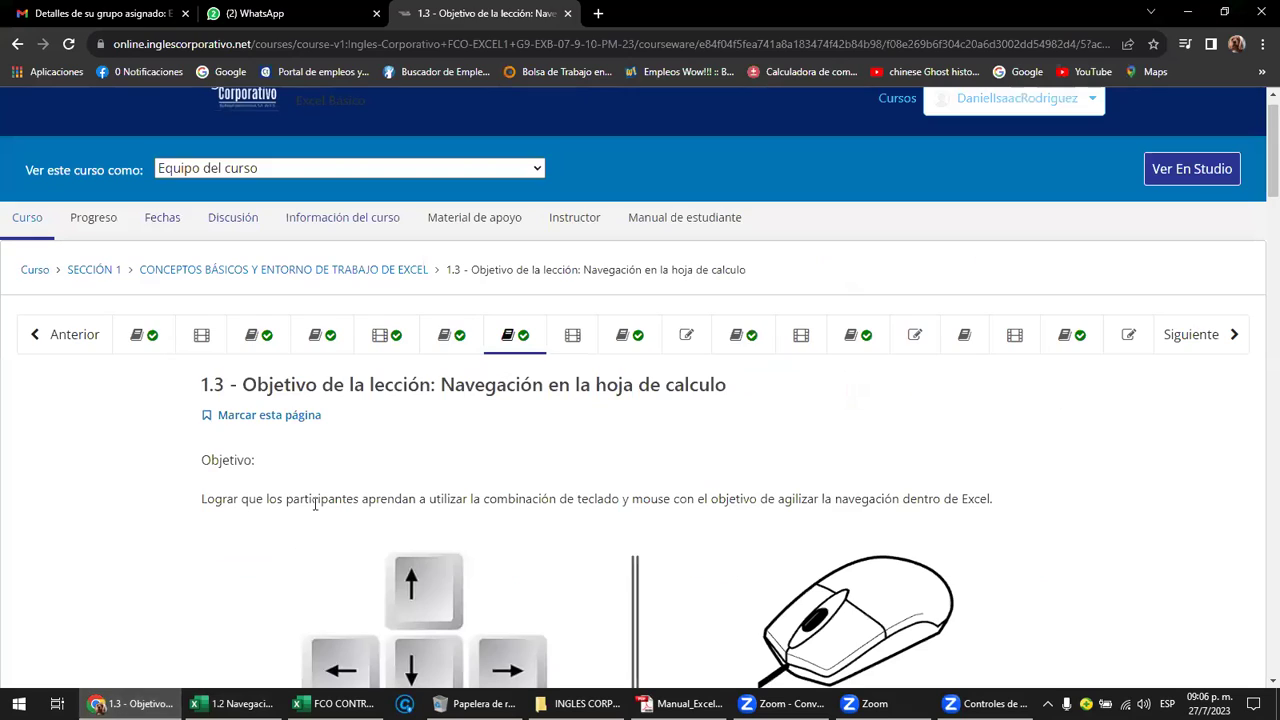
{"action": "scroll", "coordinate": [360, 448], "scroll_direction": "down", "scroll_amount": 1}
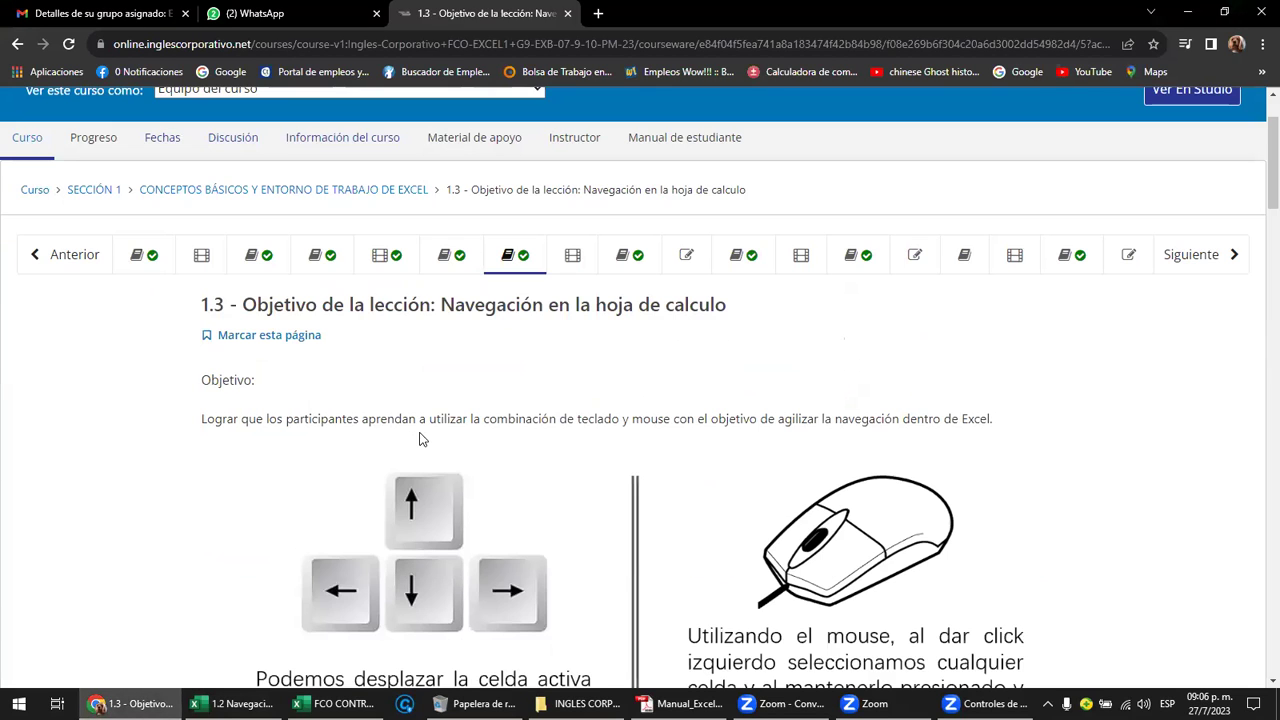
{"action": "scroll", "coordinate": [493, 412], "scroll_direction": "down", "scroll_amount": 1}
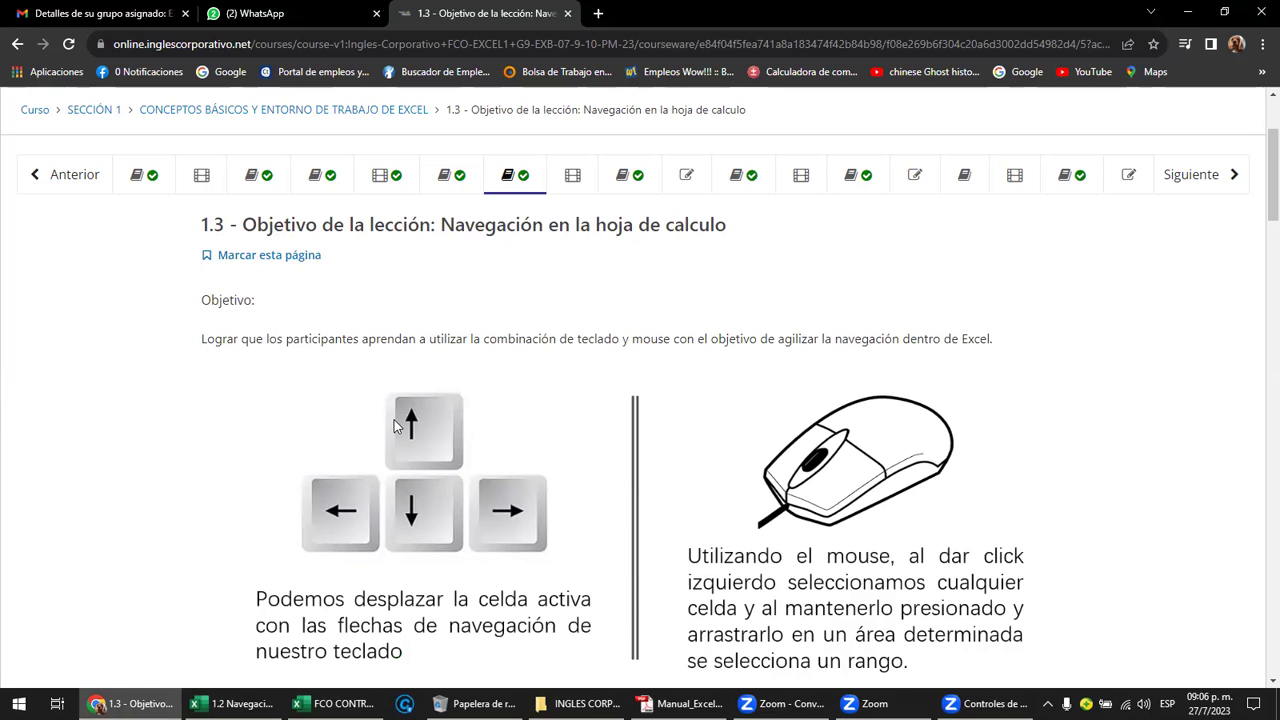
{"action": "scroll", "coordinate": [396, 424], "scroll_direction": "down", "scroll_amount": 1}
{"action": "scroll", "coordinate": [396, 424], "scroll_direction": "down", "scroll_amount": 1}
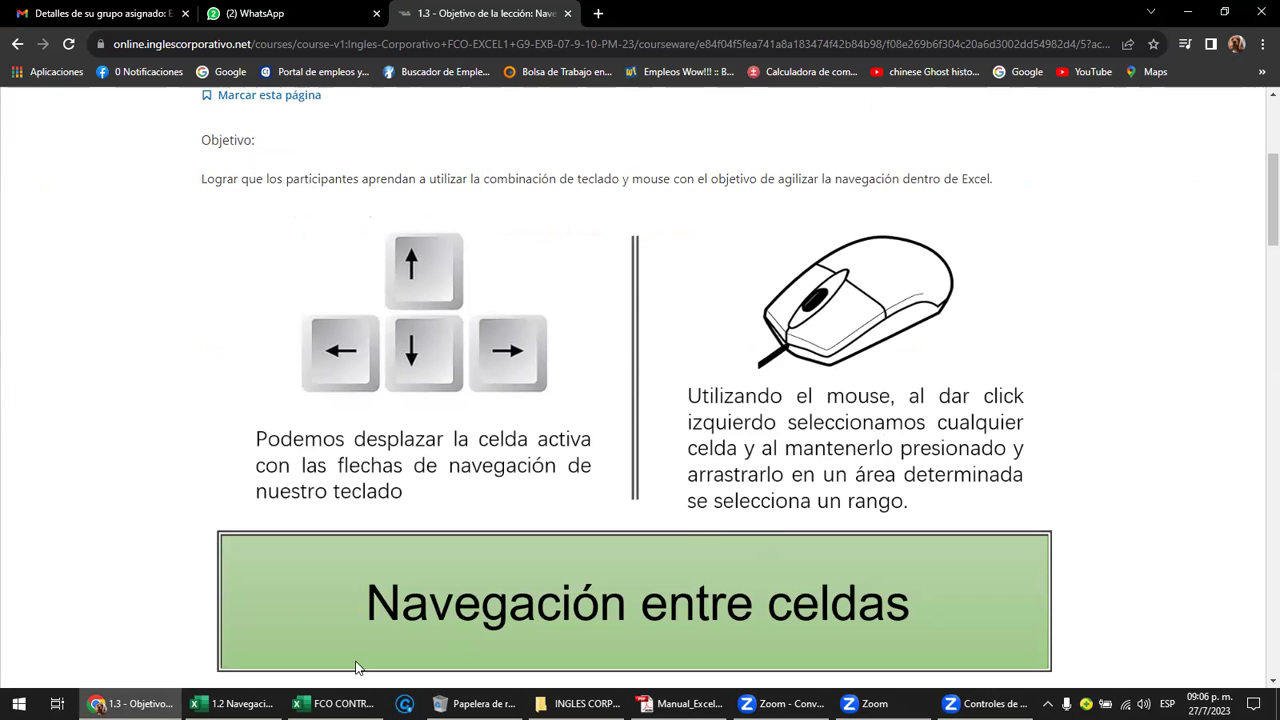
{"action": "left_click", "coordinate": [235, 703]}
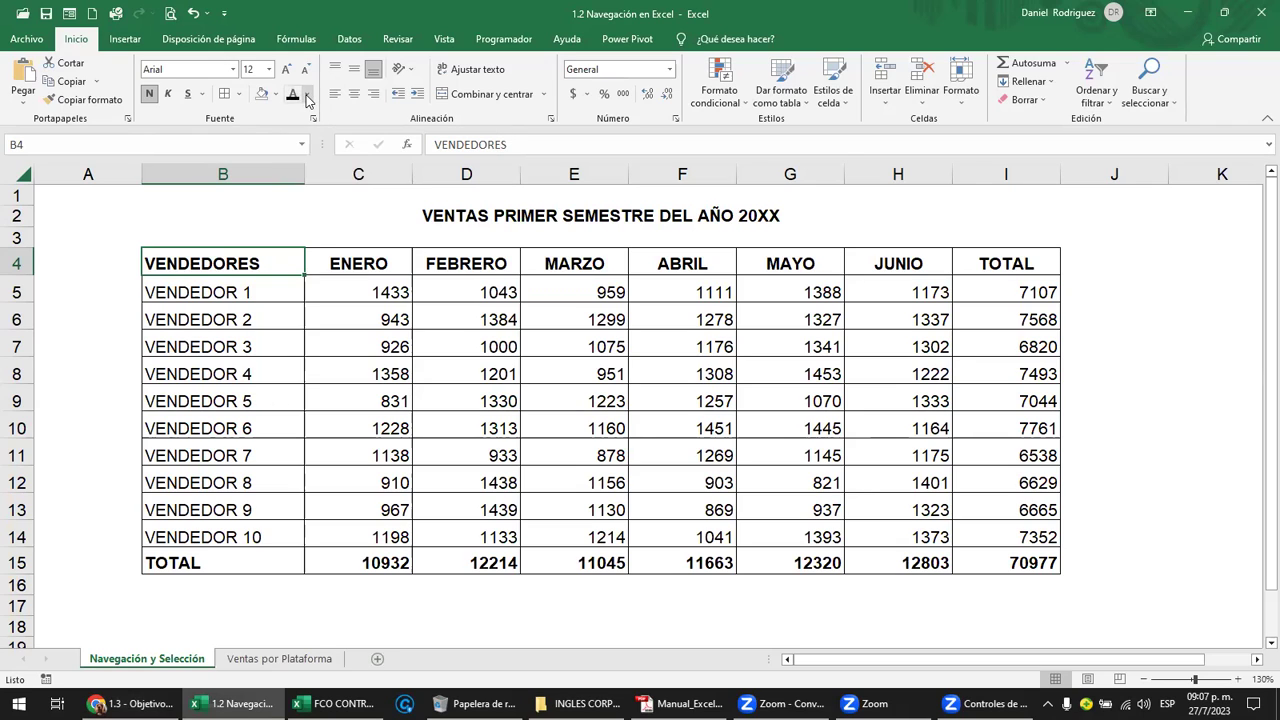
Color the VENDEDORES heading in B4 red, then select the whole table B4:I15
{"action": "left_click", "coordinate": [306, 95]}
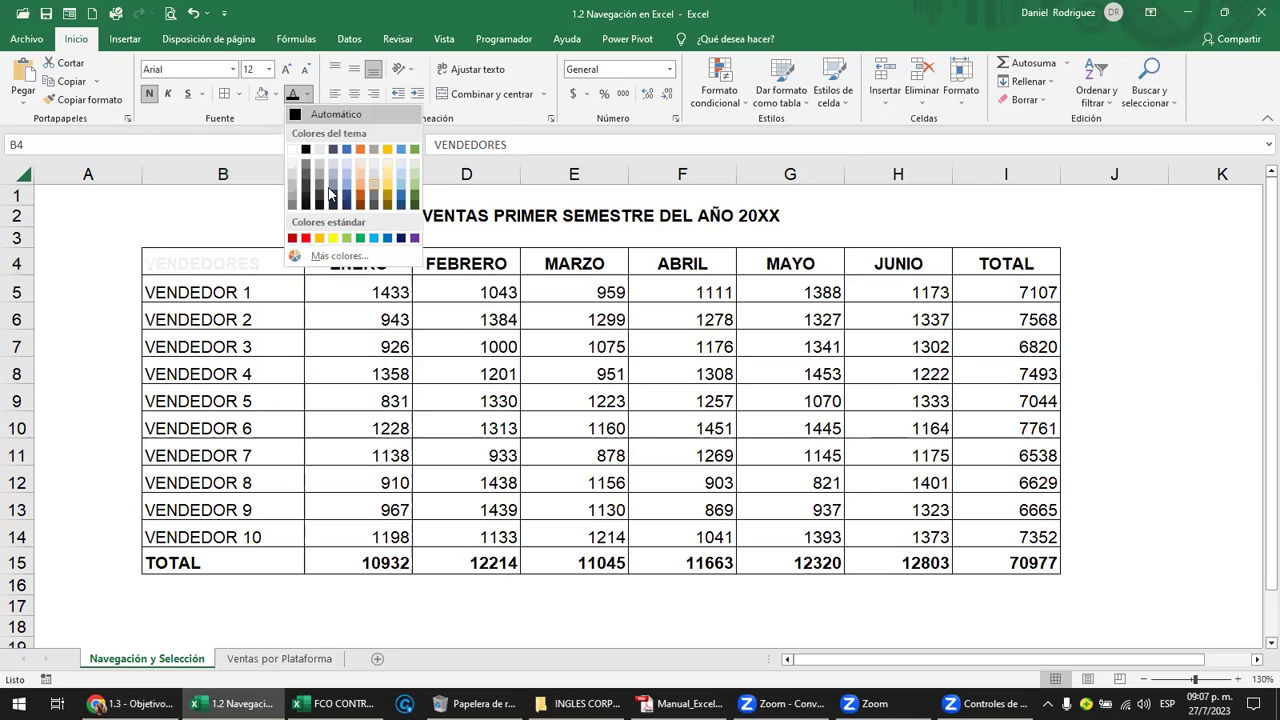
{"action": "left_click", "coordinate": [305, 238]}
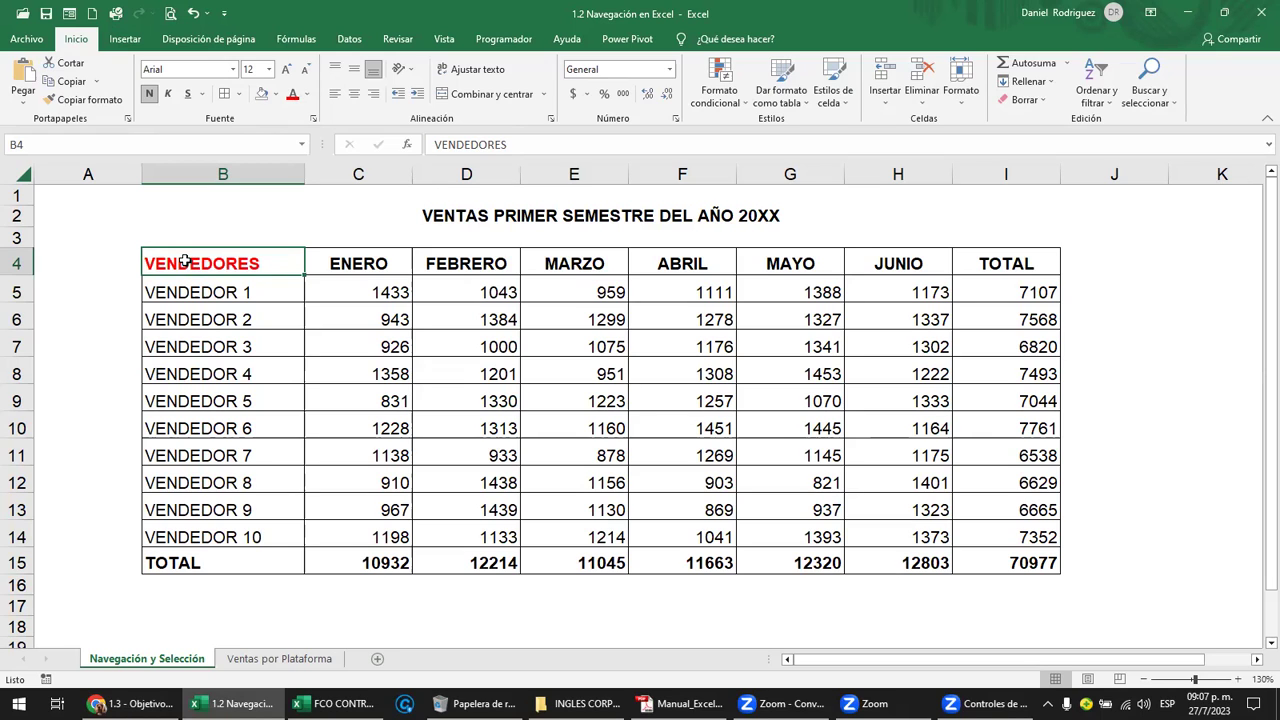
{"action": "left_click_drag", "start_coordinate": [185, 261], "coordinate": [1007, 560]}
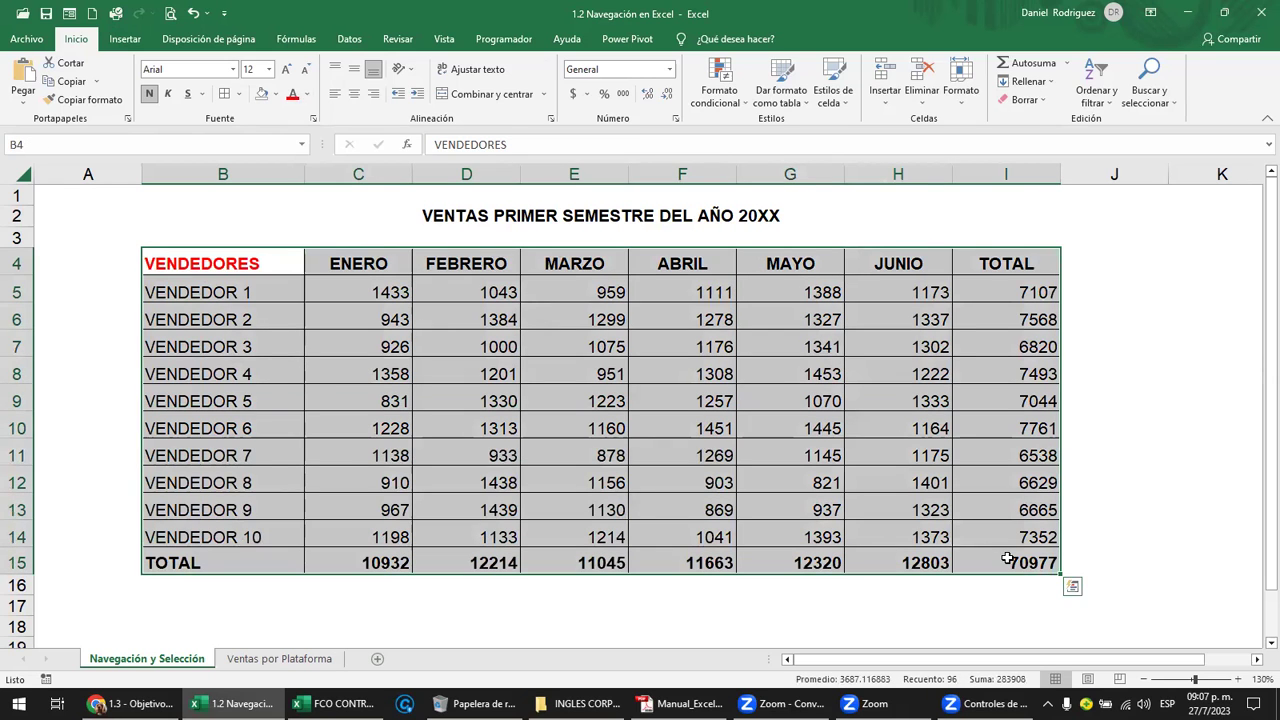
Move between B4 and A1, and select the whole table B4:I15 and header row B4:I4
{"action": "left_click", "coordinate": [230, 264]}
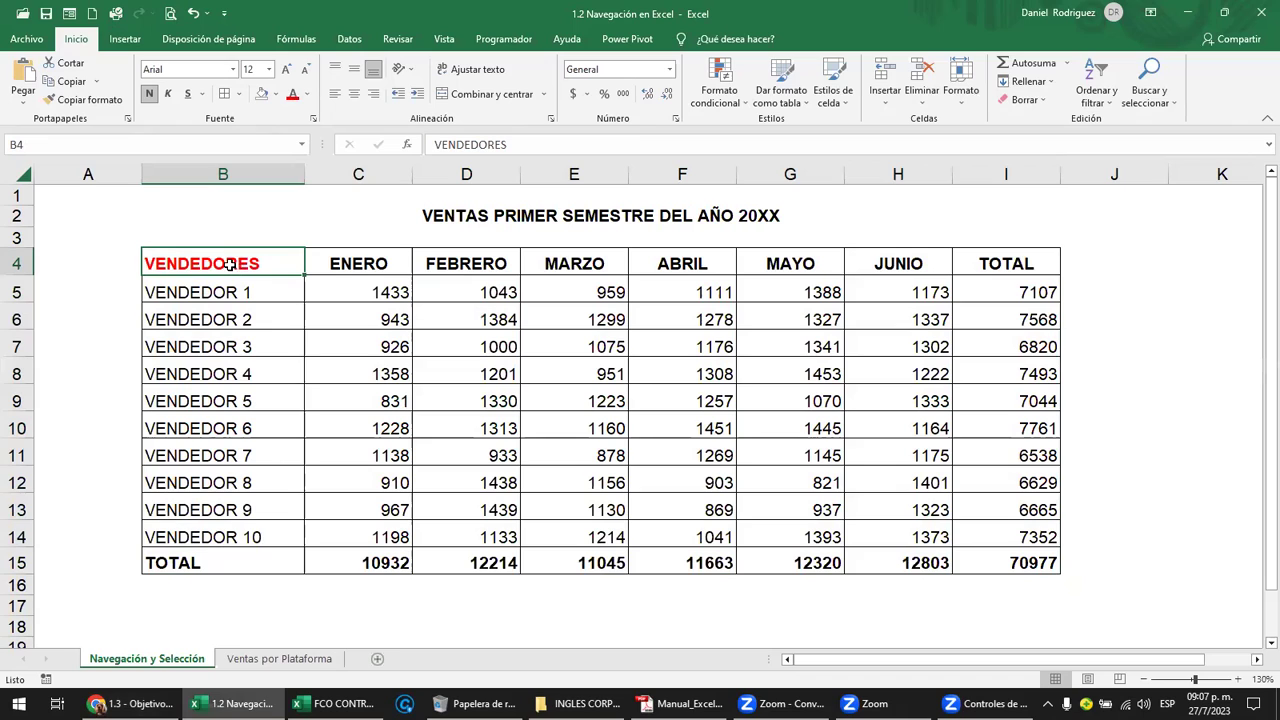
{"action": "left_click", "coordinate": [61, 196]}
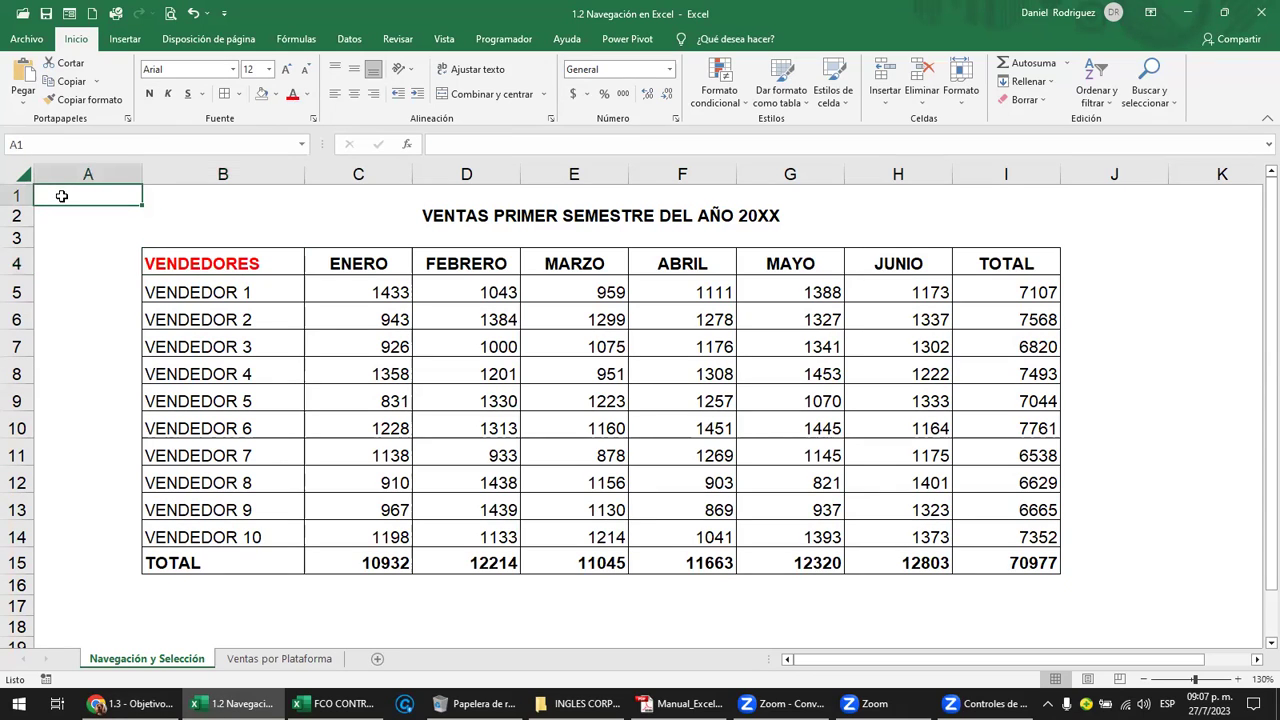
{"action": "left_click", "coordinate": [181, 260]}
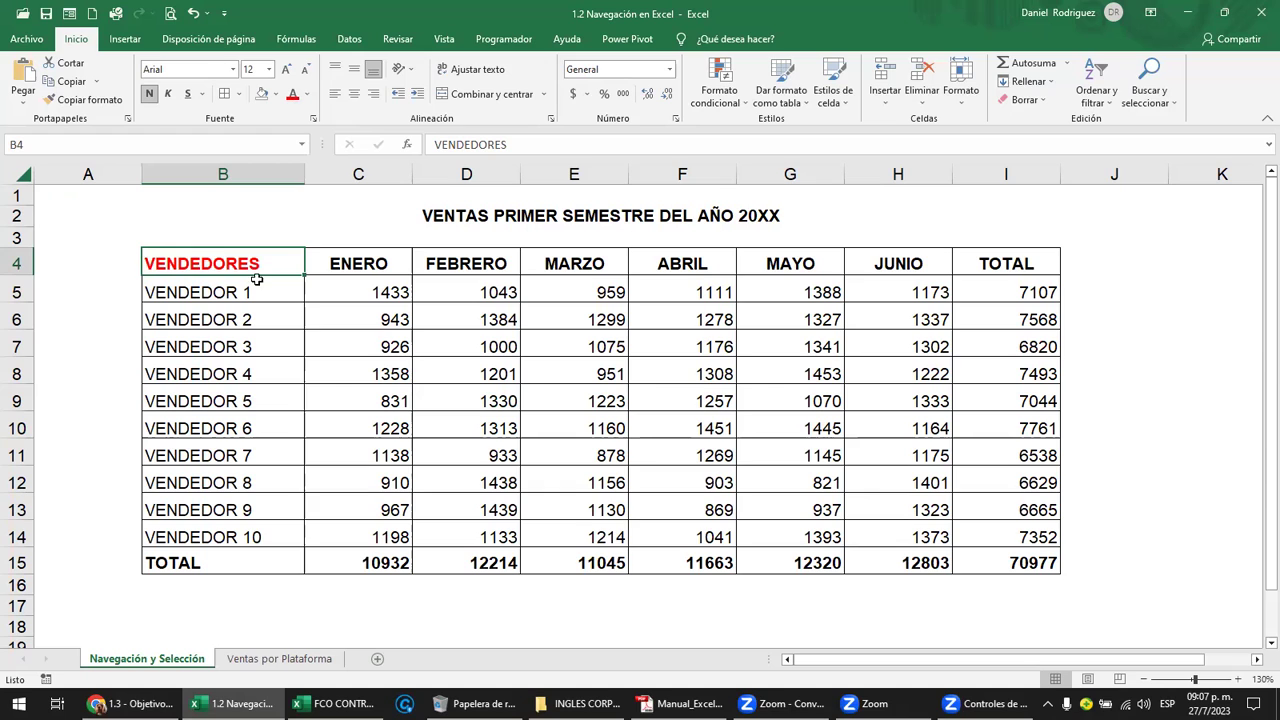
{"action": "left_click_drag", "start_coordinate": [198, 259], "coordinate": [1023, 563]}
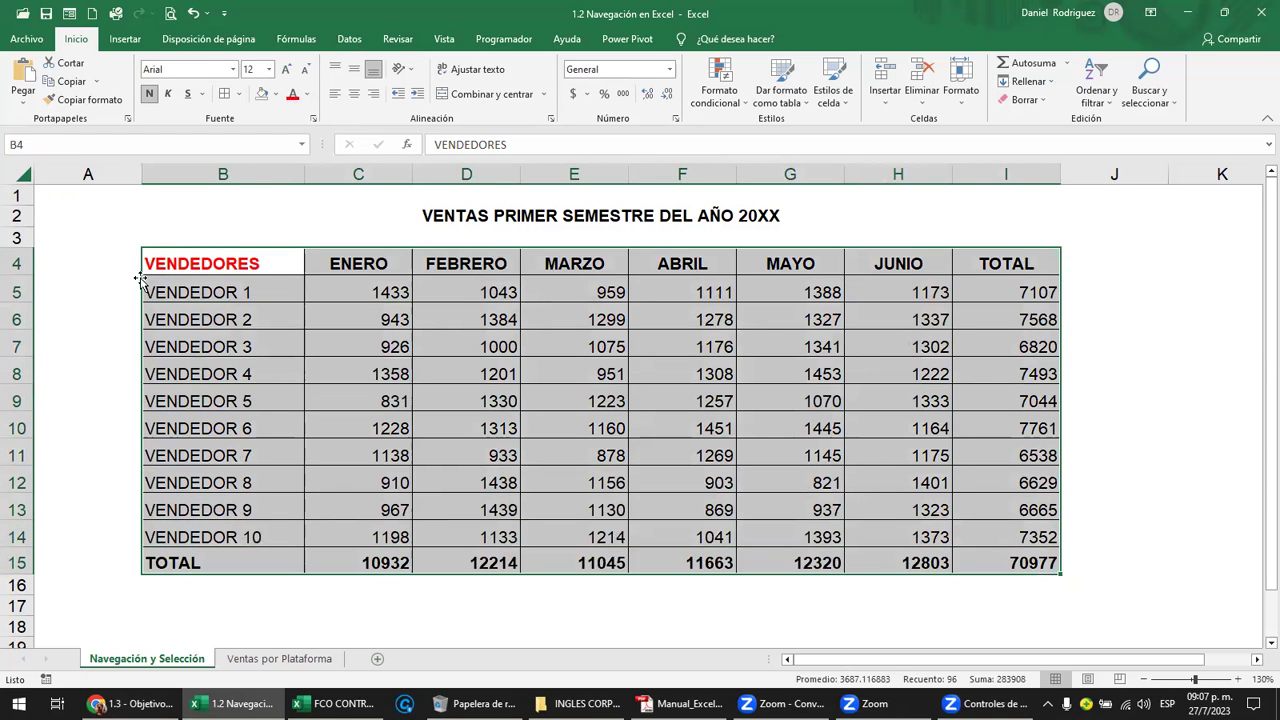
{"action": "left_click", "coordinate": [218, 262]}
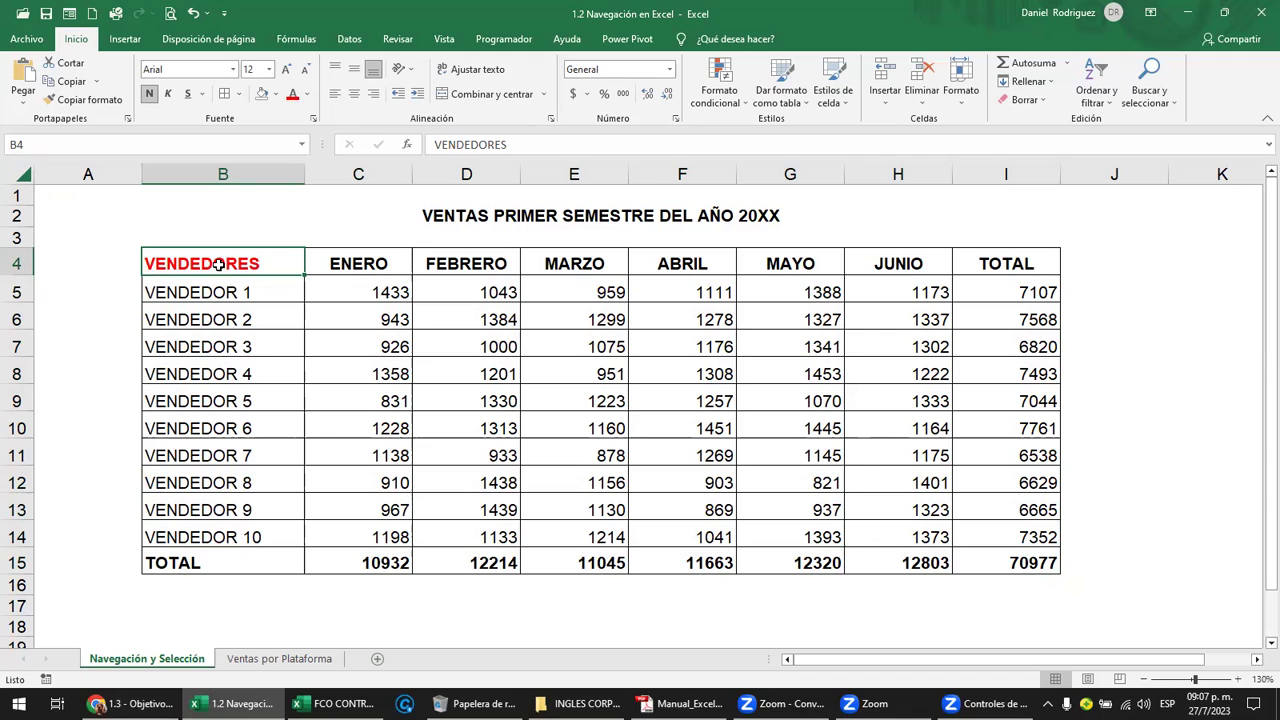
{"action": "left_click_drag", "start_coordinate": [218, 264], "coordinate": [1000, 258]}
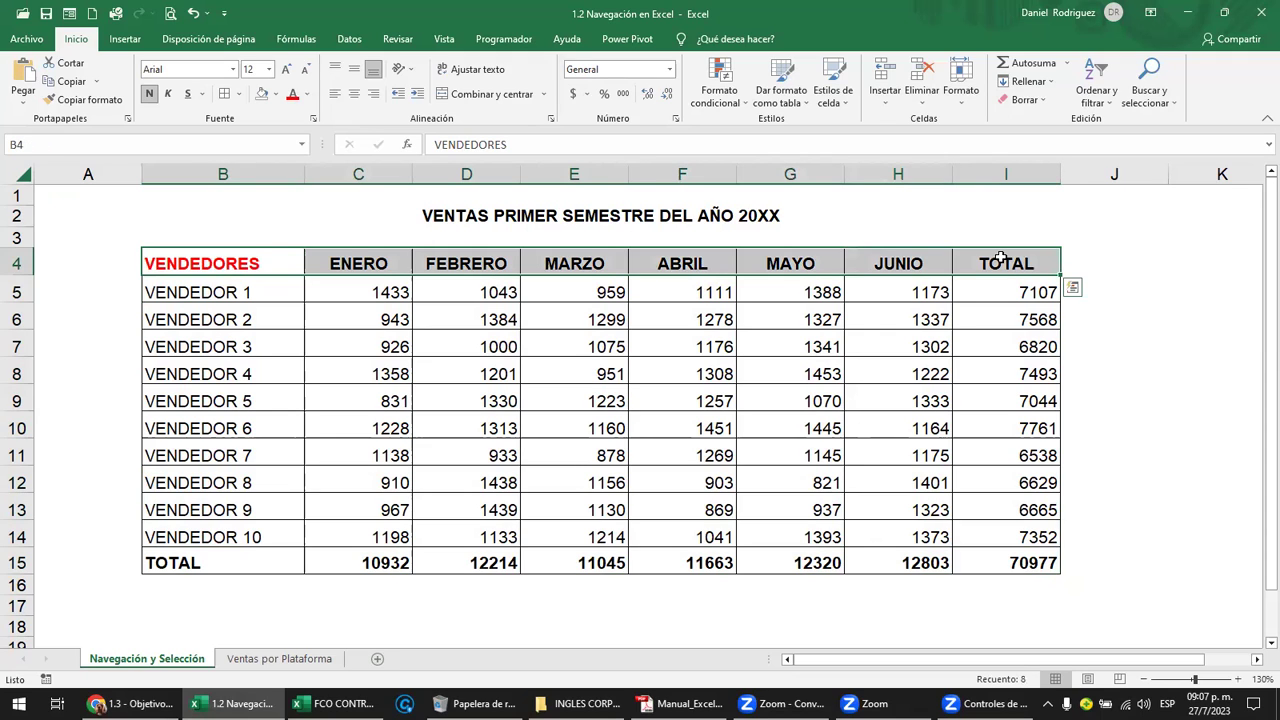
{"action": "left_click", "coordinate": [228, 264]}
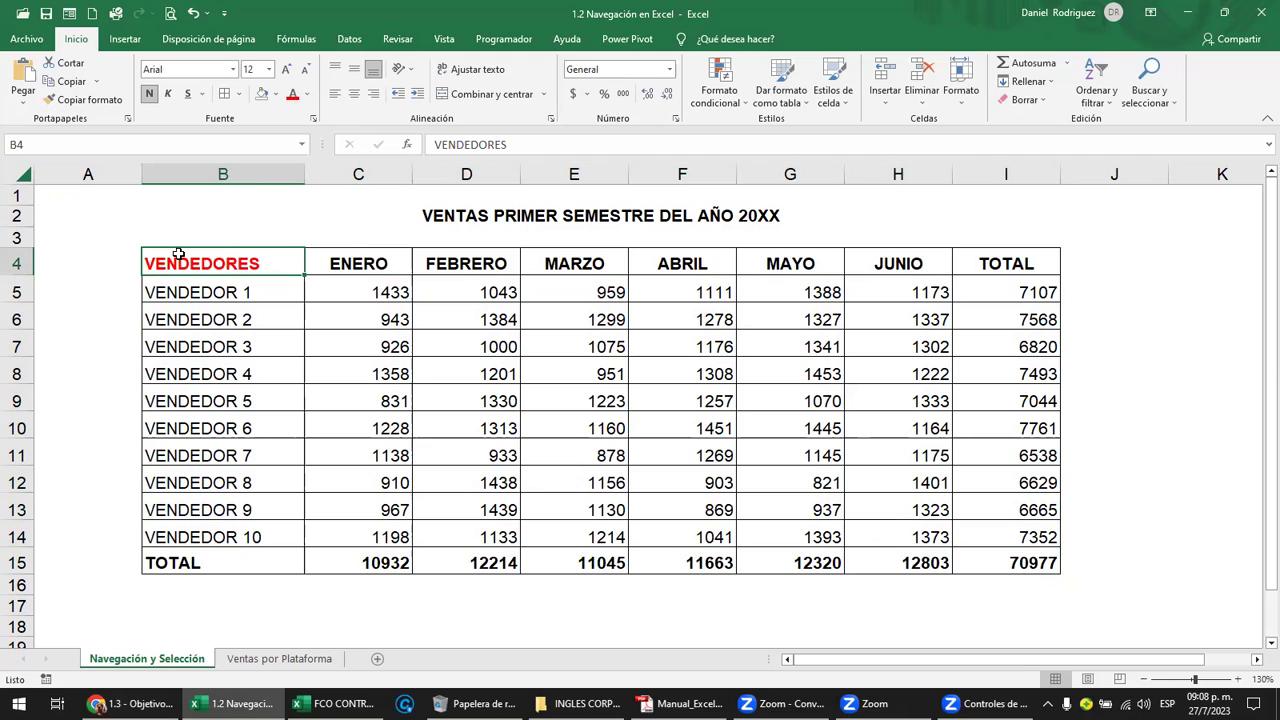
Jump to cells I15, C4, B4, H4 and the FEBRERO total D15
{"action": "left_click", "coordinate": [24, 145]}
{"action": "left_click", "coordinate": [1048, 564]}
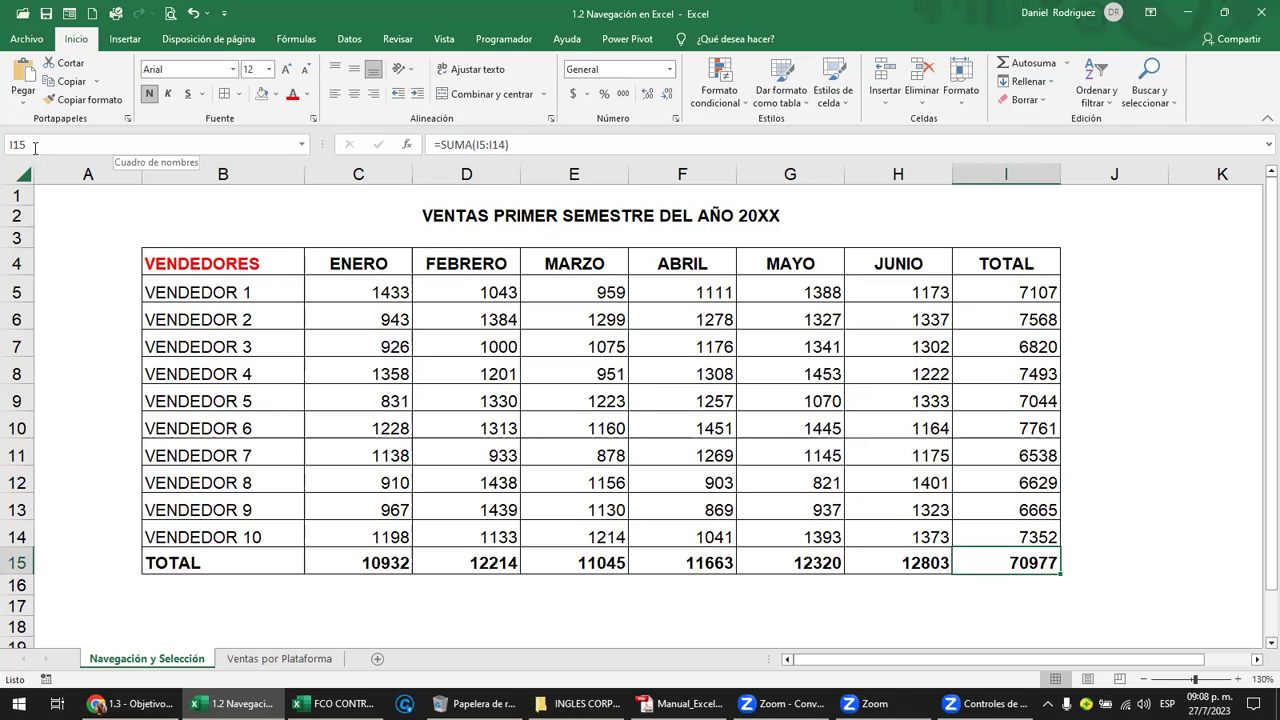
{"action": "left_click", "coordinate": [380, 264]}
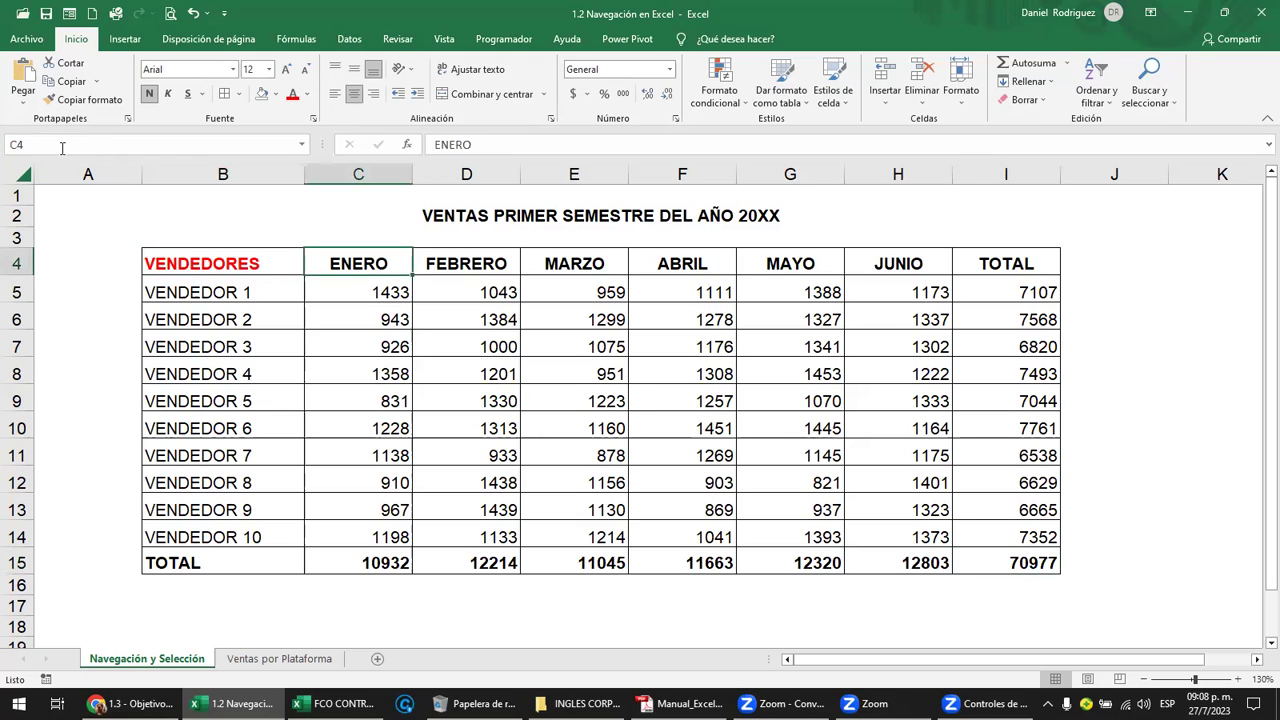
{"action": "left_click", "coordinate": [207, 267]}
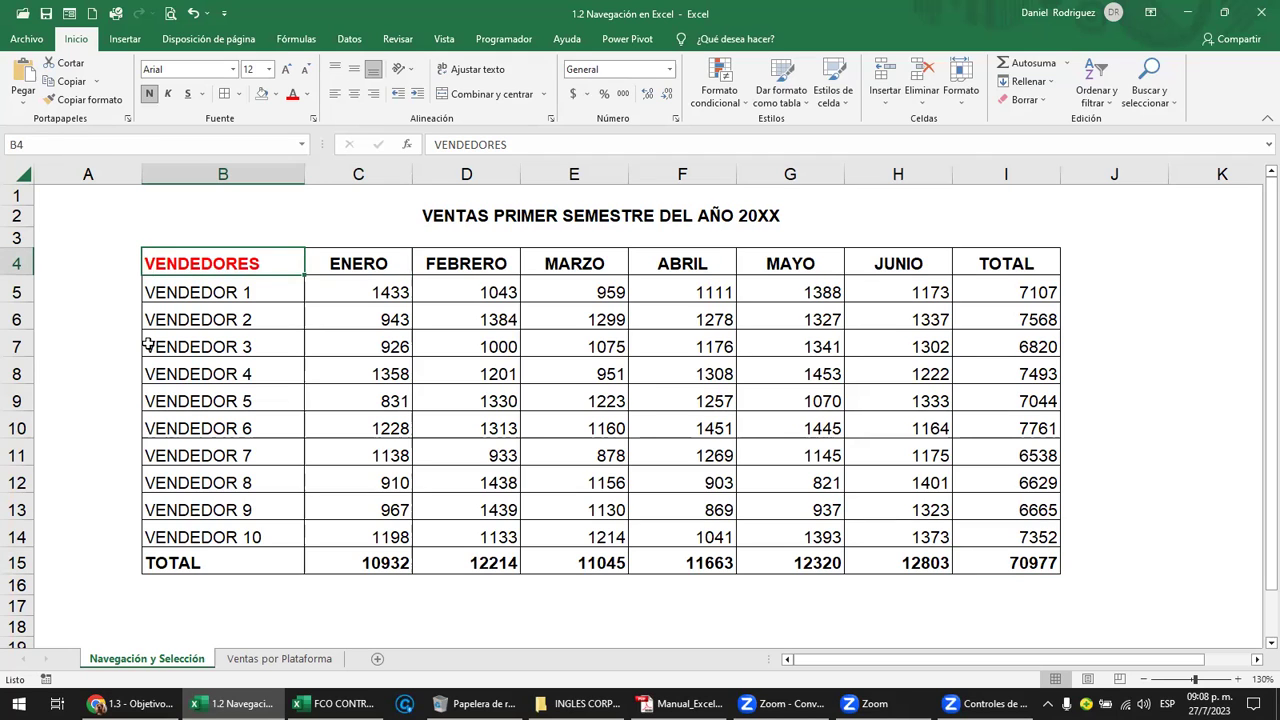
{"action": "left_click", "coordinate": [368, 265]}
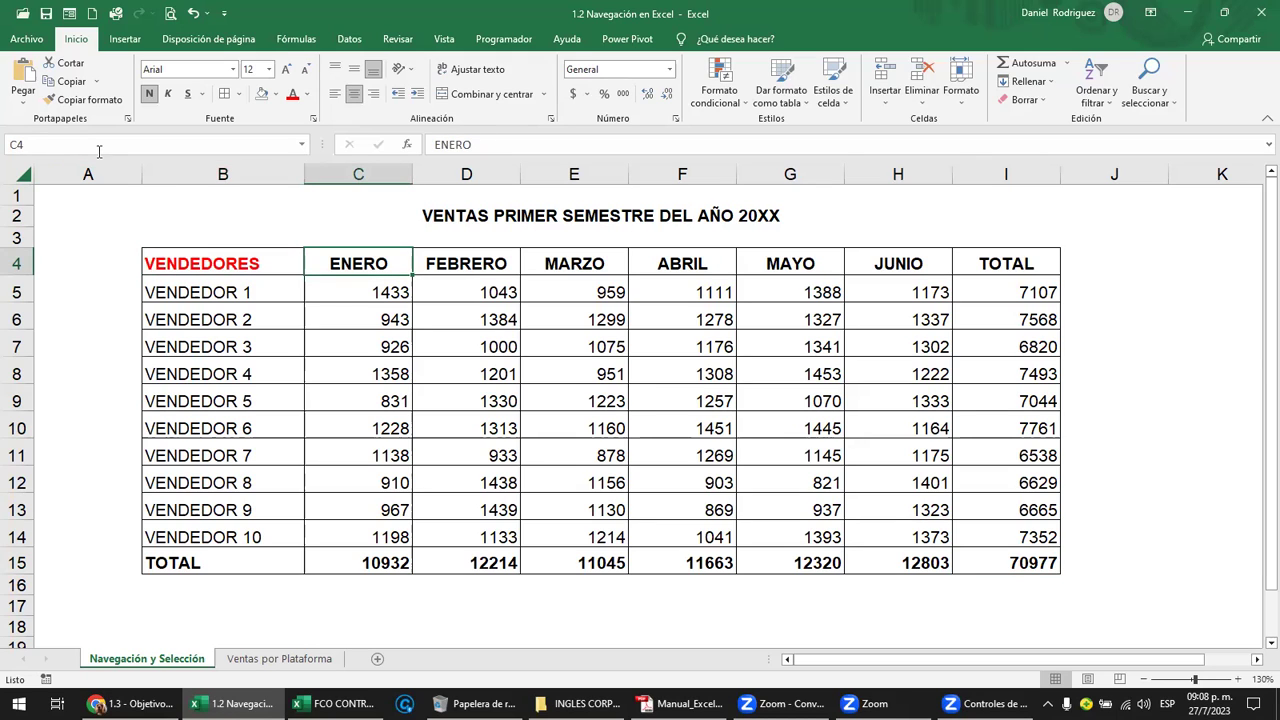
{"action": "left_click", "coordinate": [914, 262]}
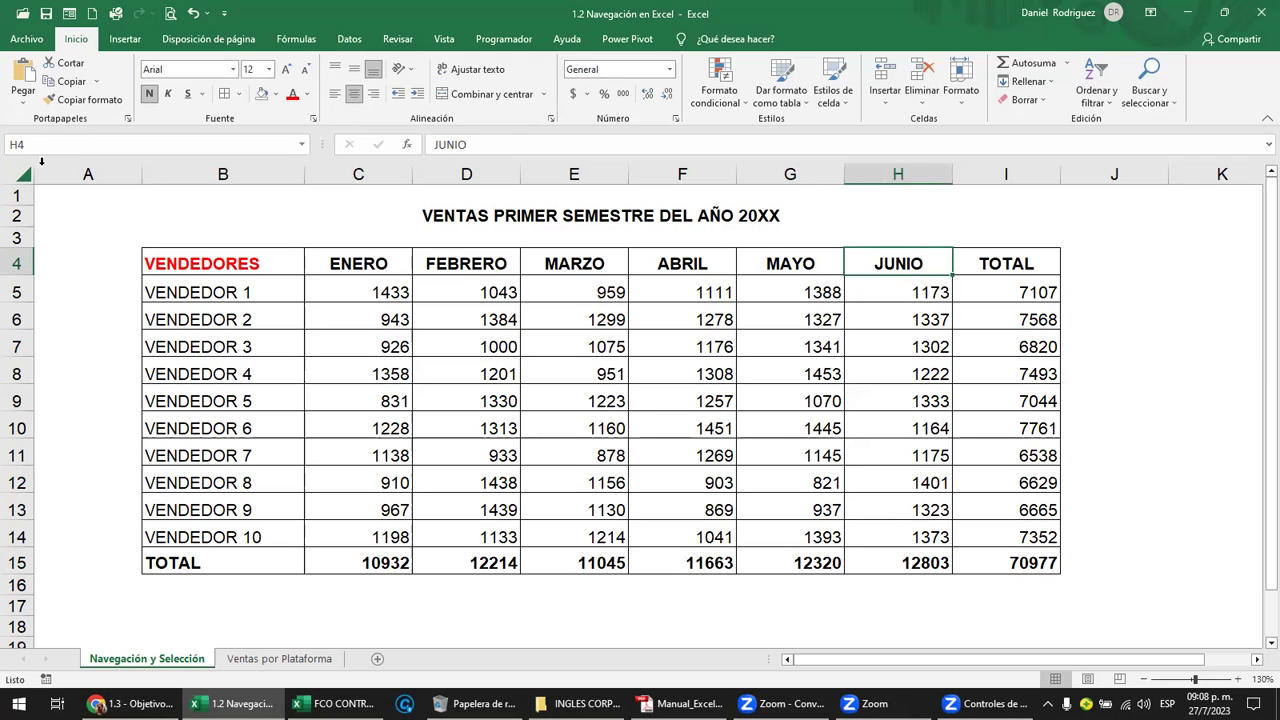
{"action": "left_click", "coordinate": [496, 563]}
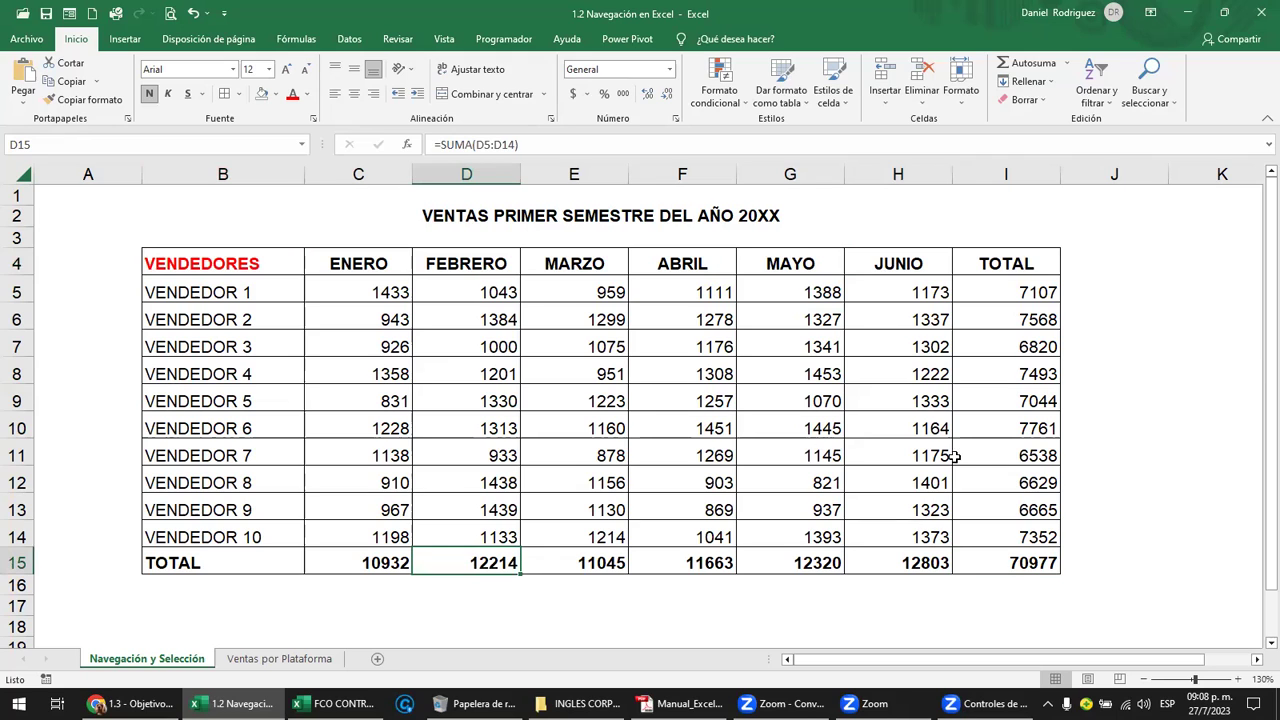
Visit H10, D5, H7 and B12, arrow from B4 to H9, then minimize Excel
{"action": "left_click", "coordinate": [892, 431]}
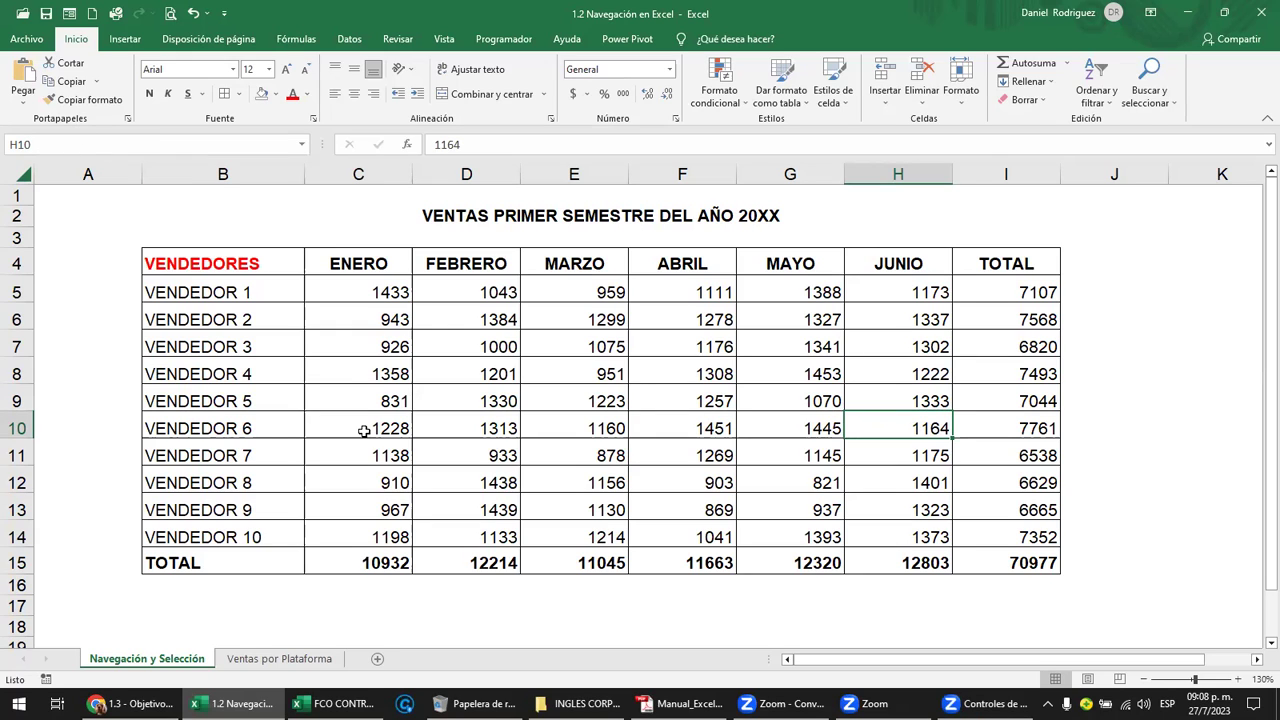
{"action": "left_click", "coordinate": [239, 271]}
{"action": "left_click", "coordinate": [447, 286]}
{"action": "left_click", "coordinate": [885, 340]}
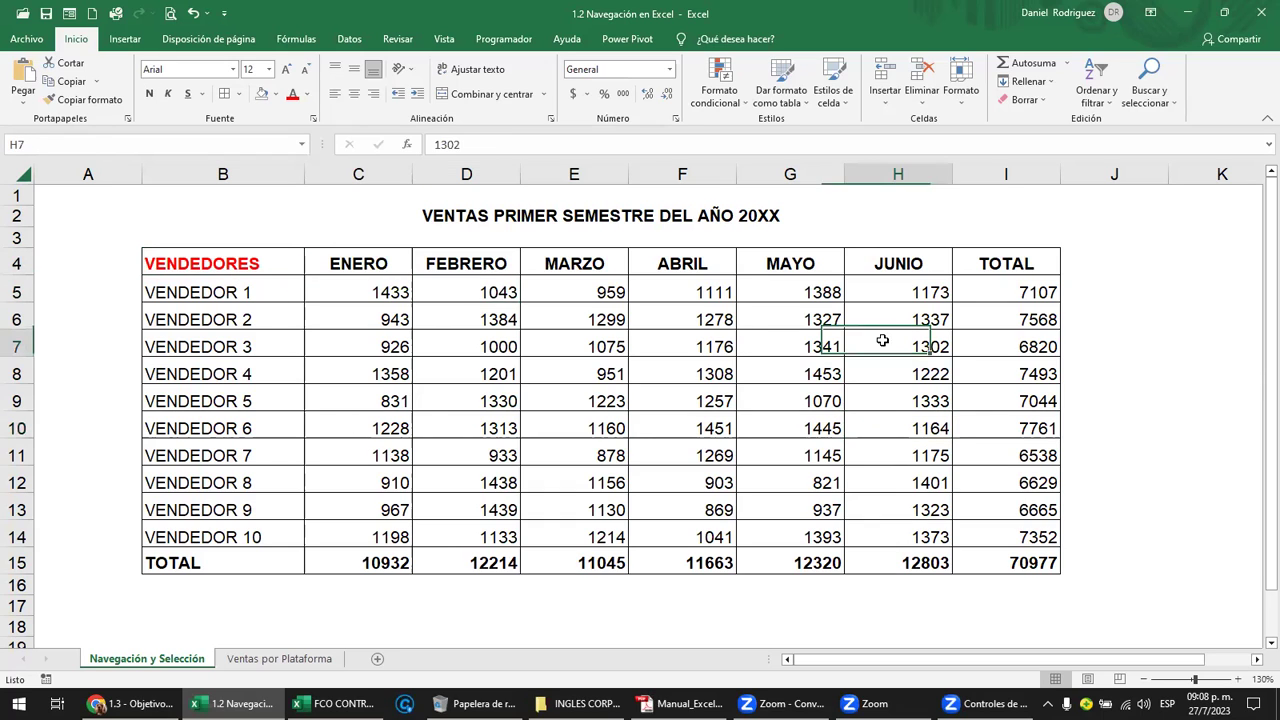
{"action": "left_click", "coordinate": [230, 478]}
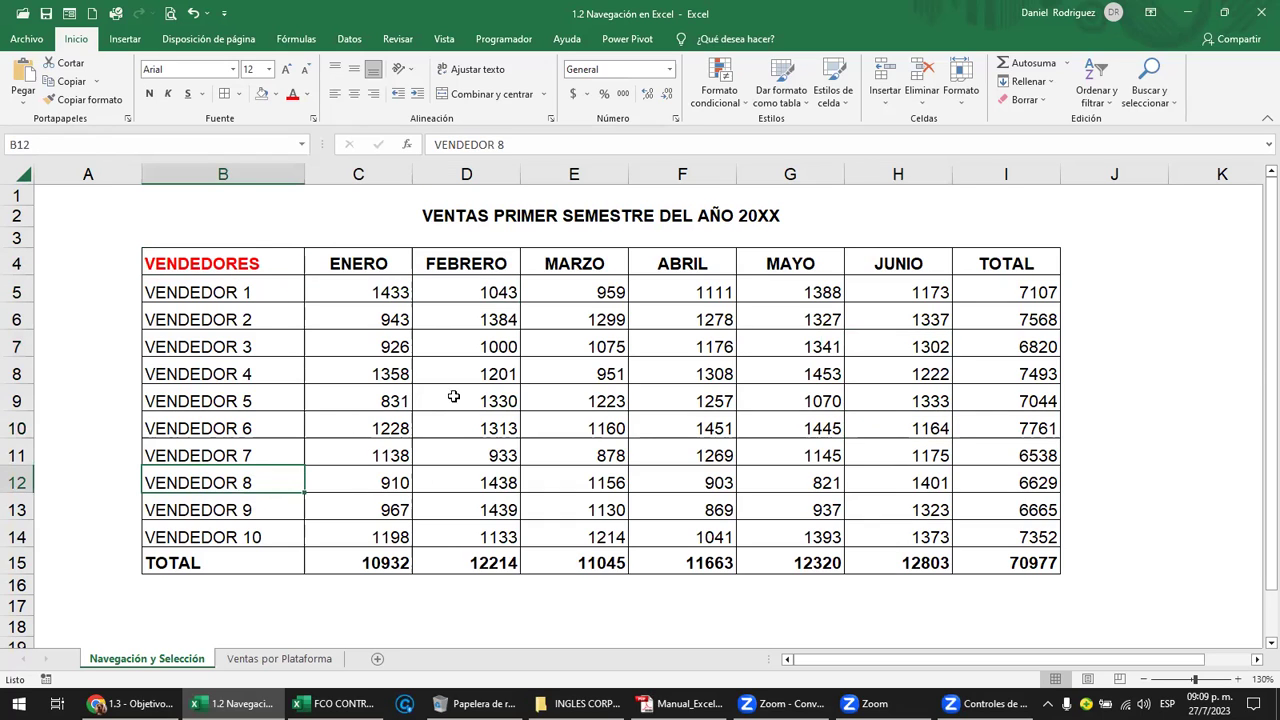
{"action": "left_click", "coordinate": [231, 259]}
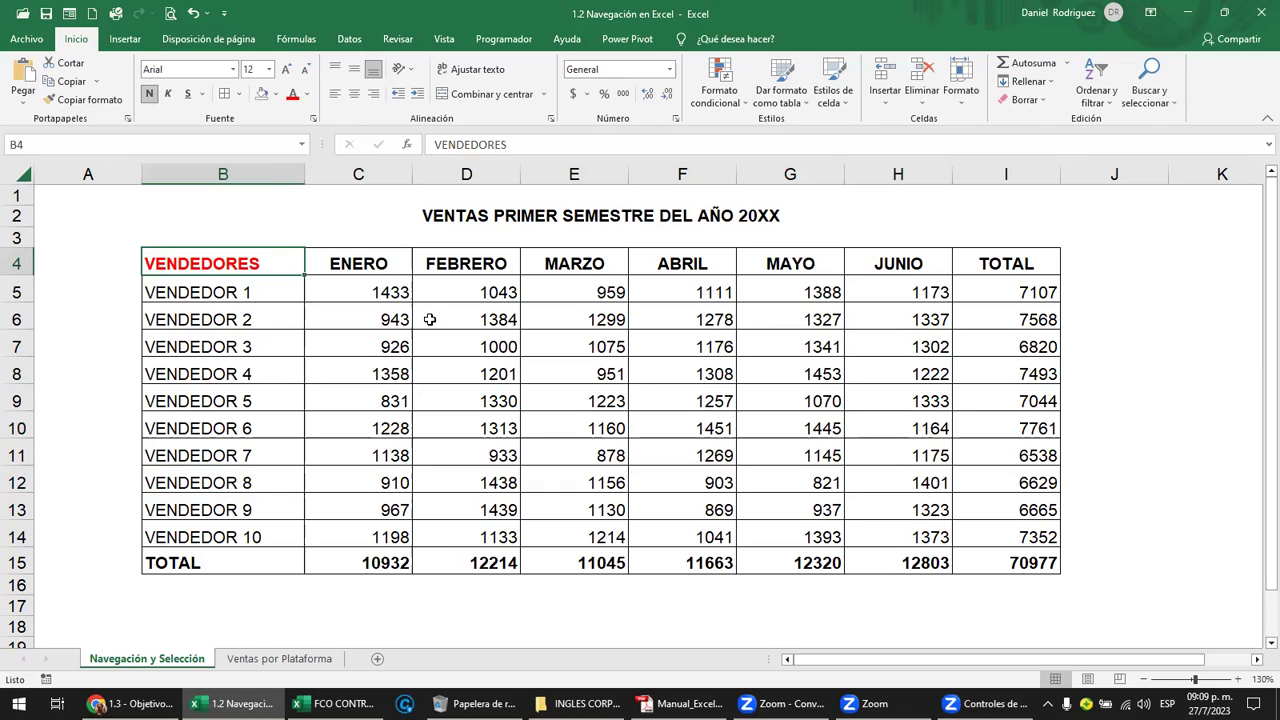
{"action": "key", "text": "Right"}
{"action": "key", "text": "Right"}
{"action": "key", "text": "Right"}
{"action": "key", "text": "Right"}
{"action": "key", "text": "Right"}
{"action": "key", "text": "Right"}
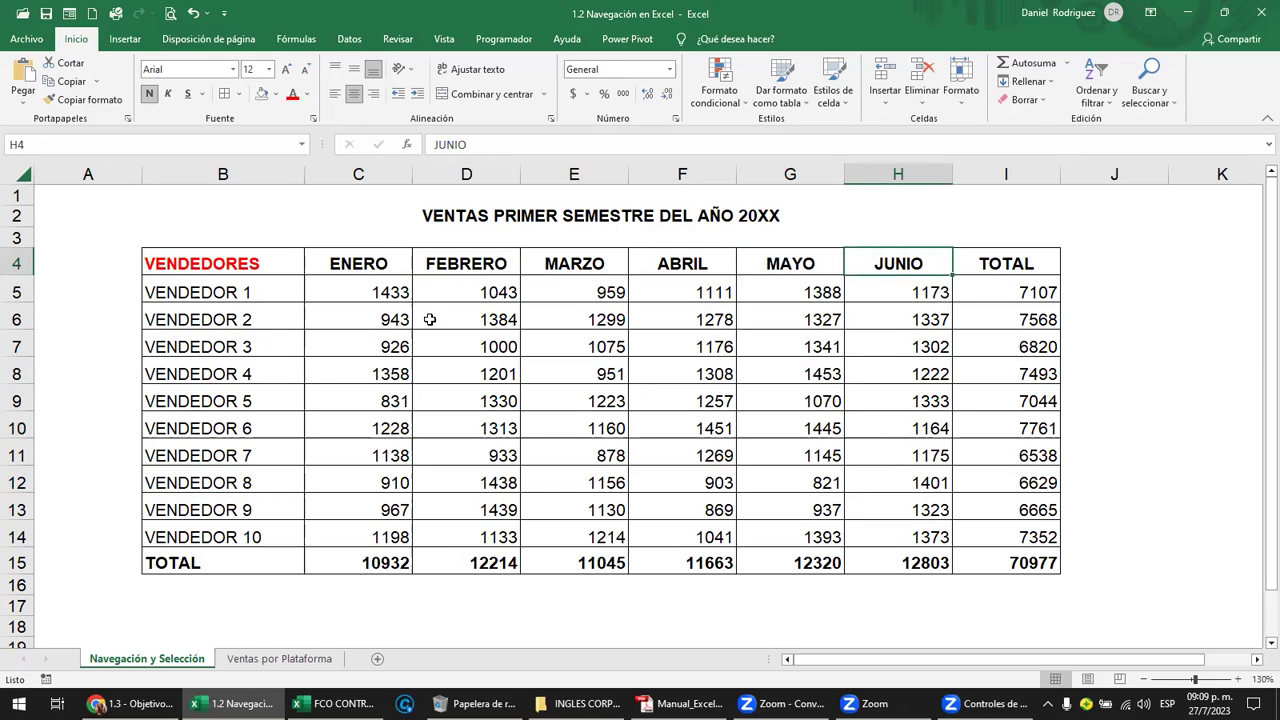
{"action": "key", "text": "Down"}
{"action": "key", "text": "Down"}
{"action": "key", "text": "Down"}
{"action": "key", "text": "Down"}
{"action": "key", "text": "Down"}
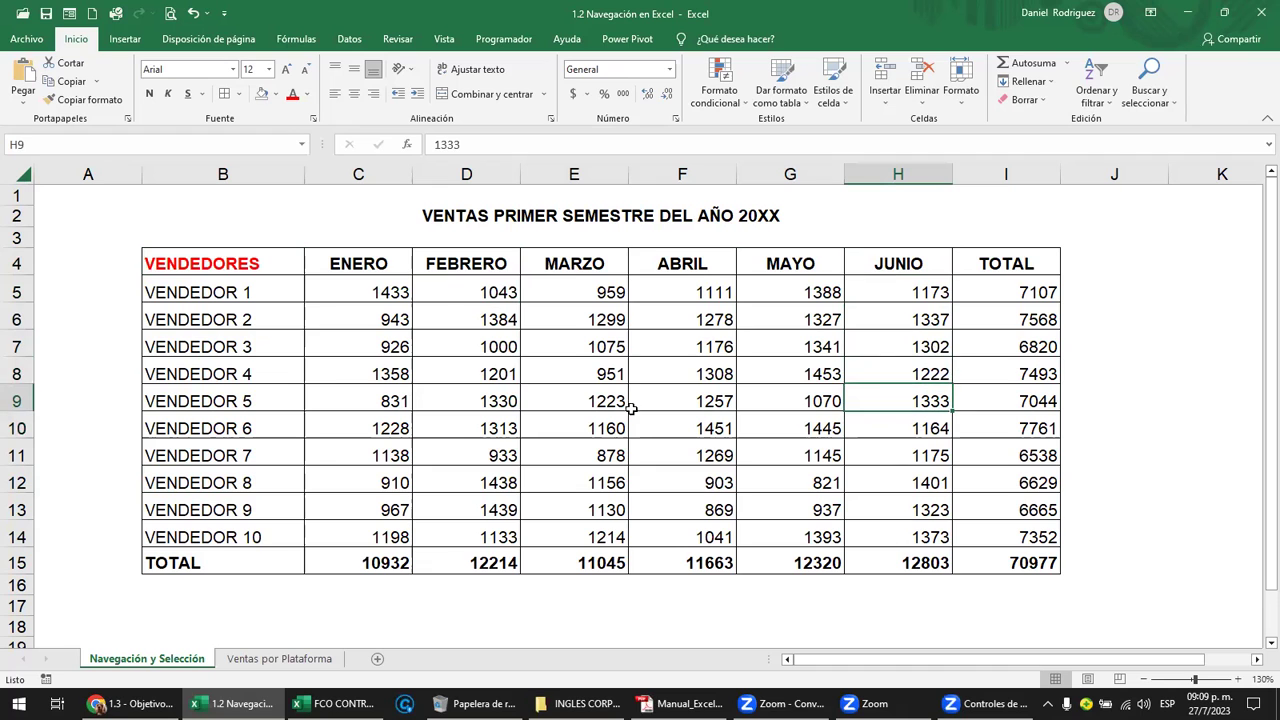
{"action": "left_click", "coordinate": [1188, 13]}
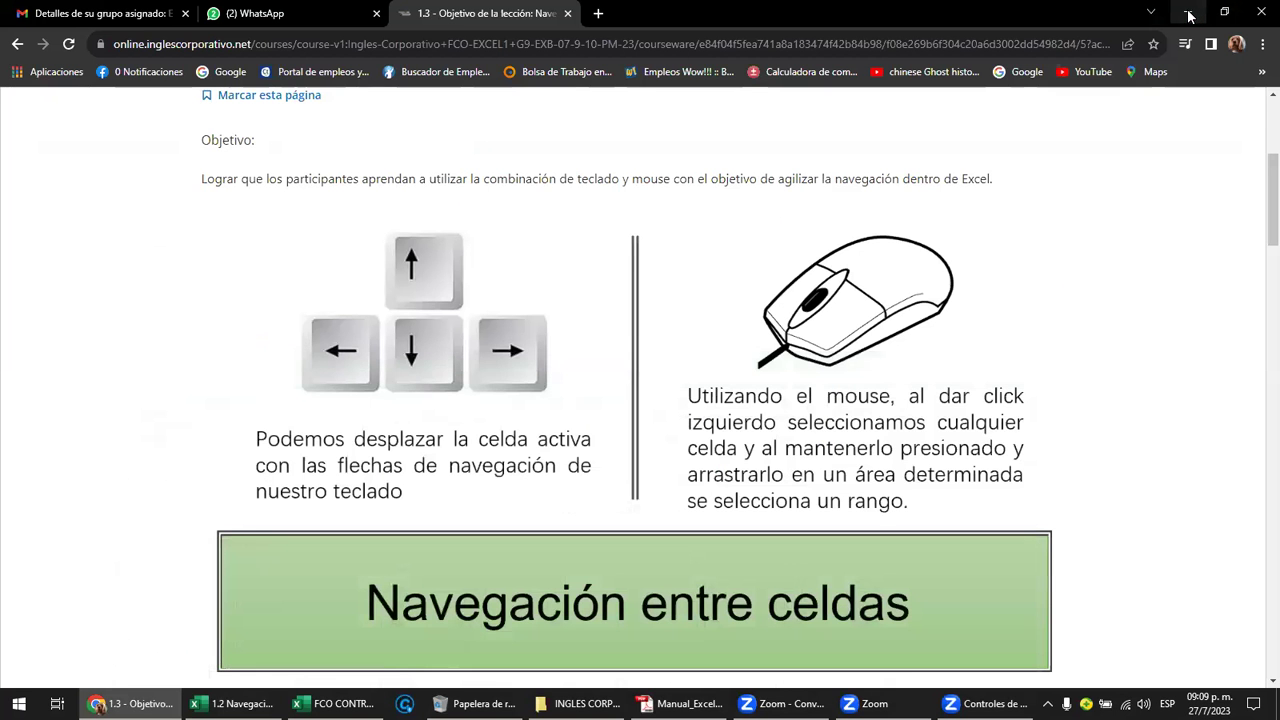
Minimize Chrome and the FCO CONTROL attendance workbook, and move the Zoom conversion notice to the lower right
{"action": "left_click", "coordinate": [1188, 13]}
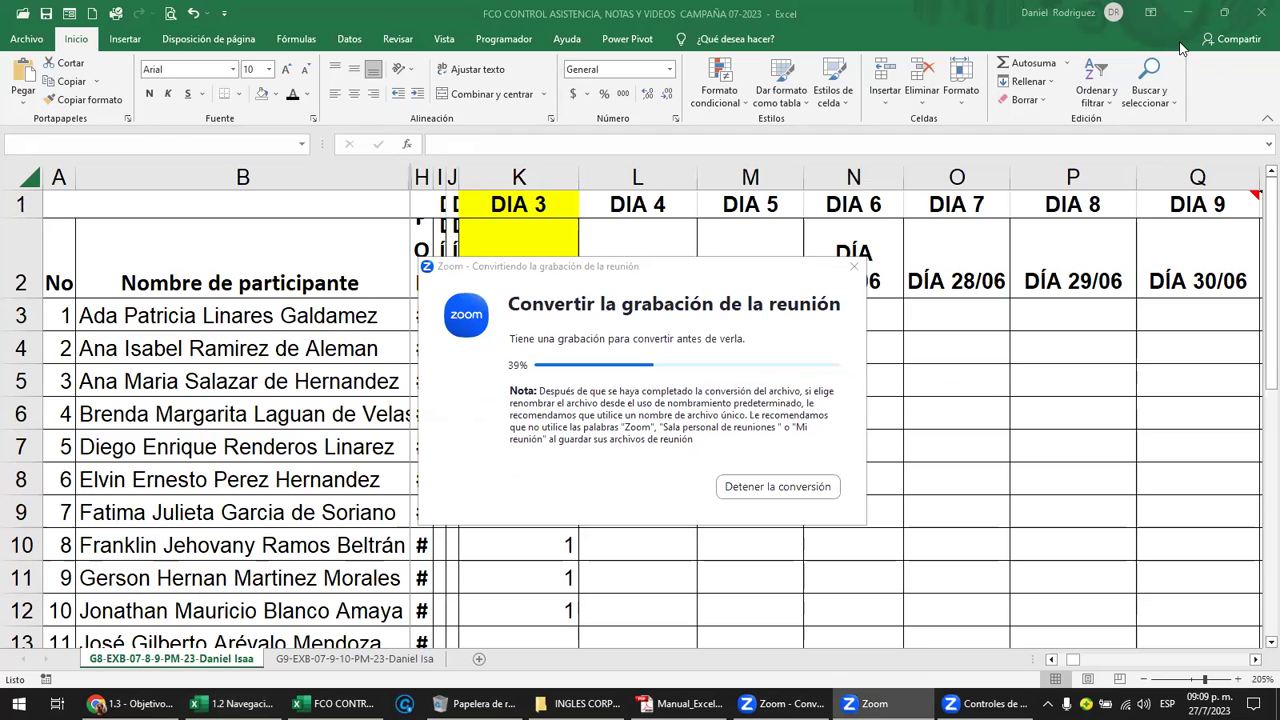
{"action": "left_click", "coordinate": [1190, 13]}
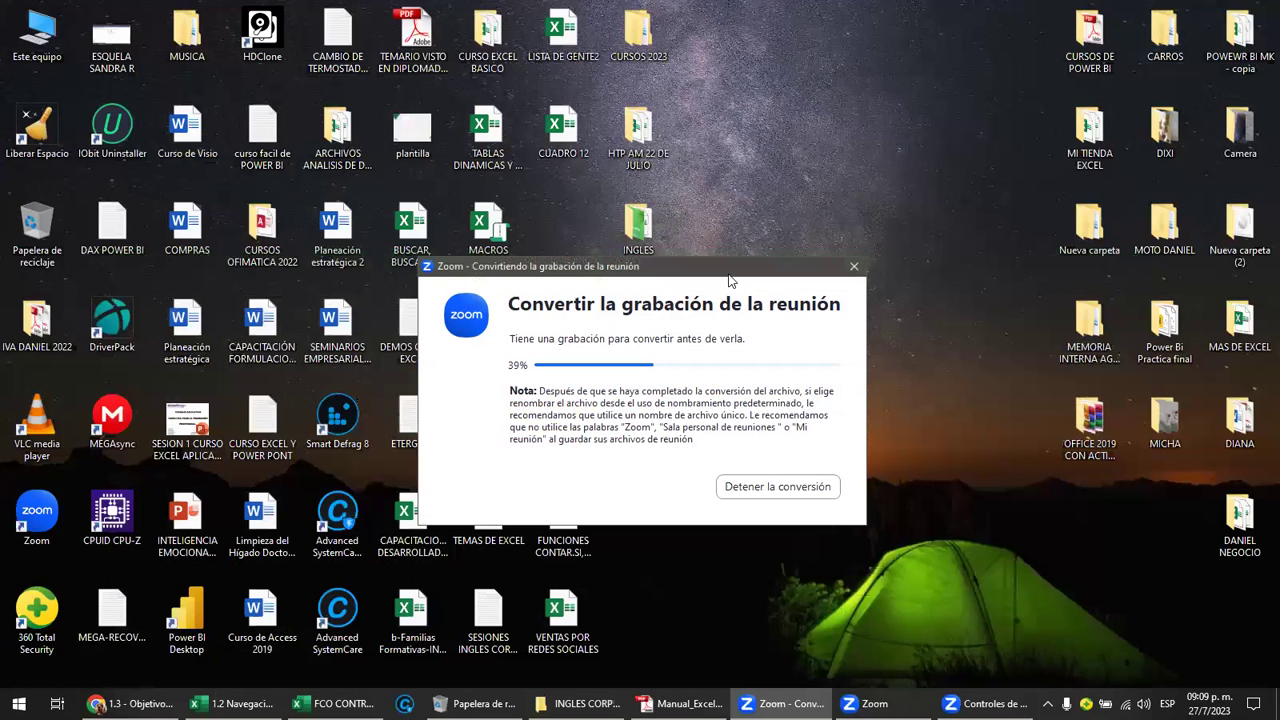
{"action": "left_click_drag", "start_coordinate": [730, 268], "coordinate": [865, 543]}
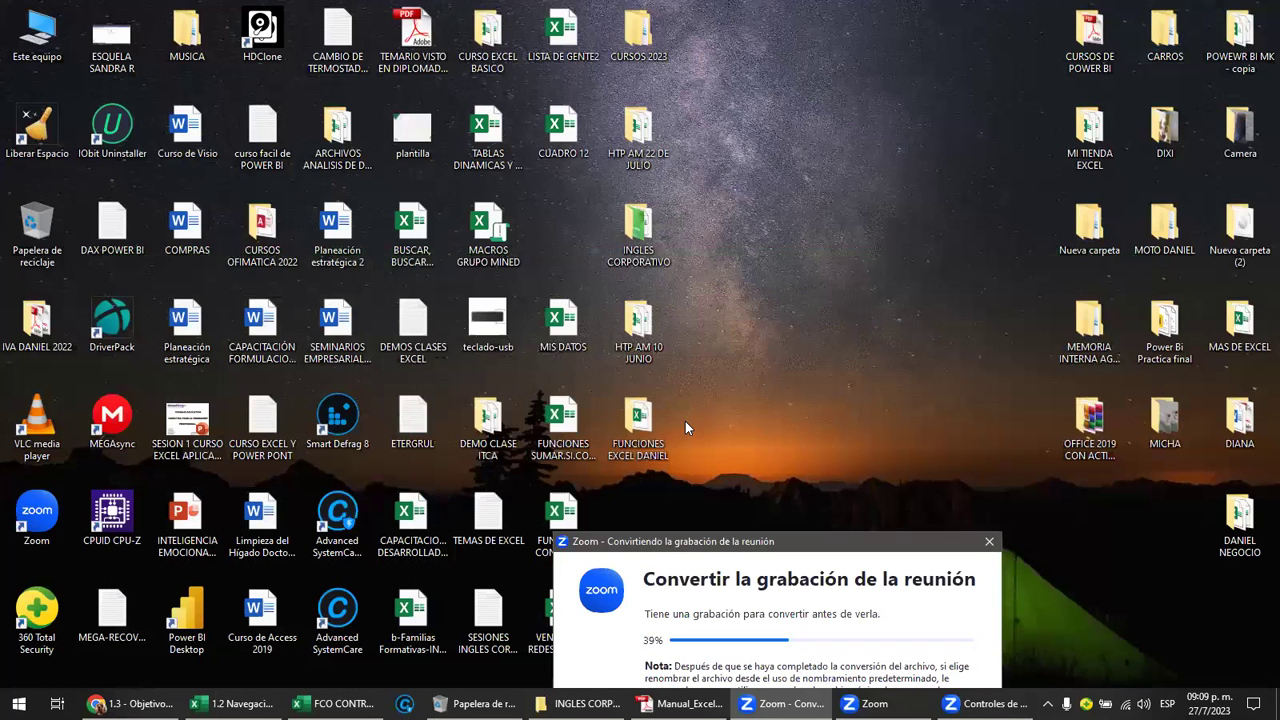
View teclado-usb.jpg in Photos enlarged to 121%, then minimize it
{"action": "double_click", "coordinate": [487, 322]}
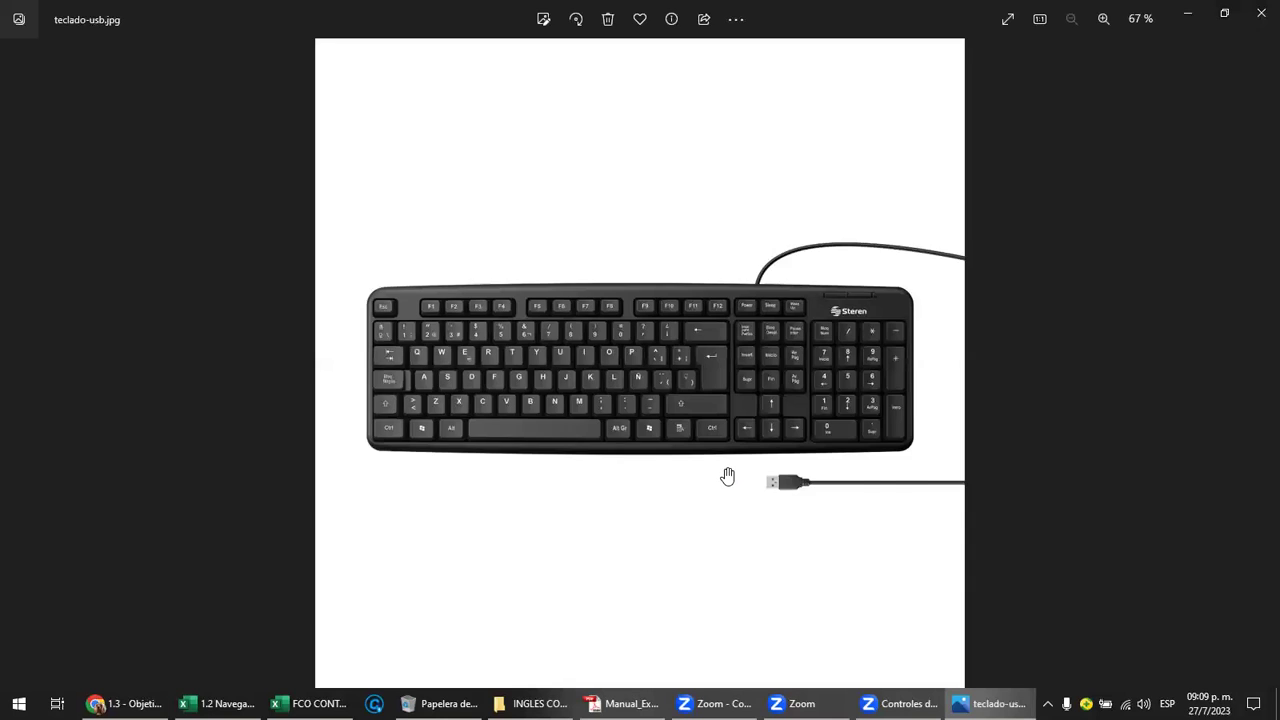
{"action": "scroll", "coordinate": [760, 470], "scroll_direction": "up", "scroll_amount": 1}
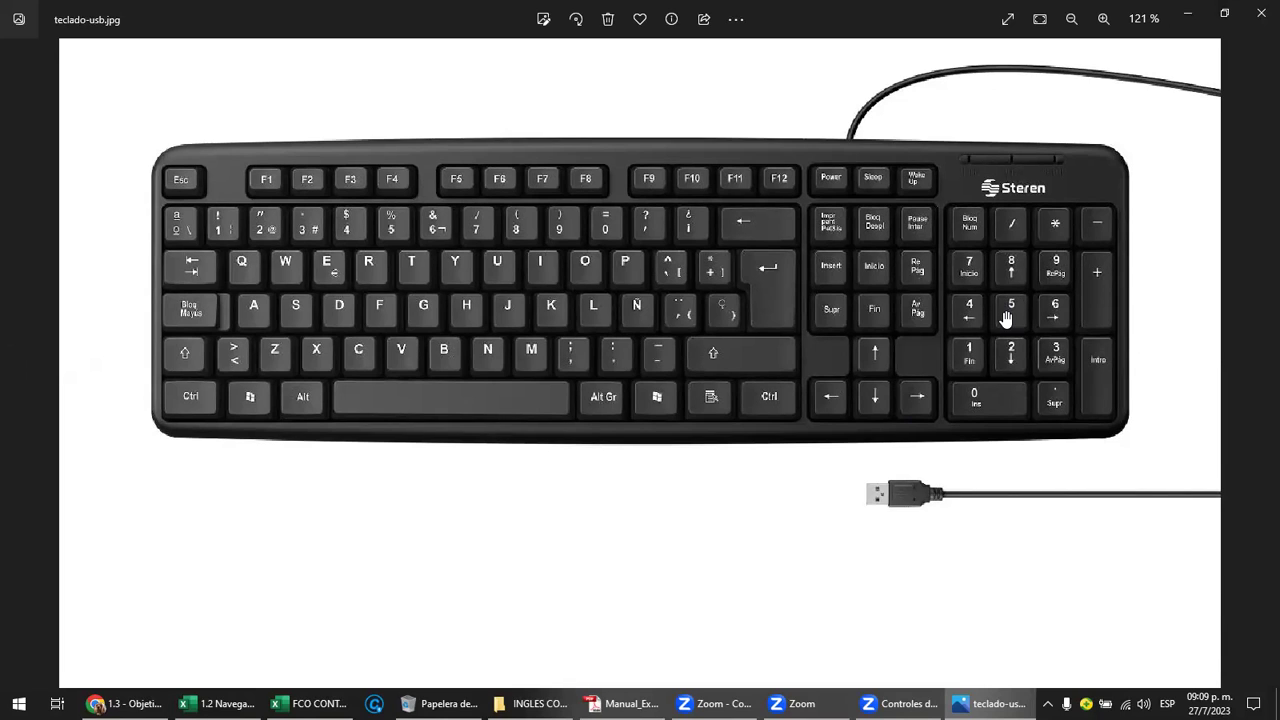
{"action": "left_click", "coordinate": [1188, 20]}
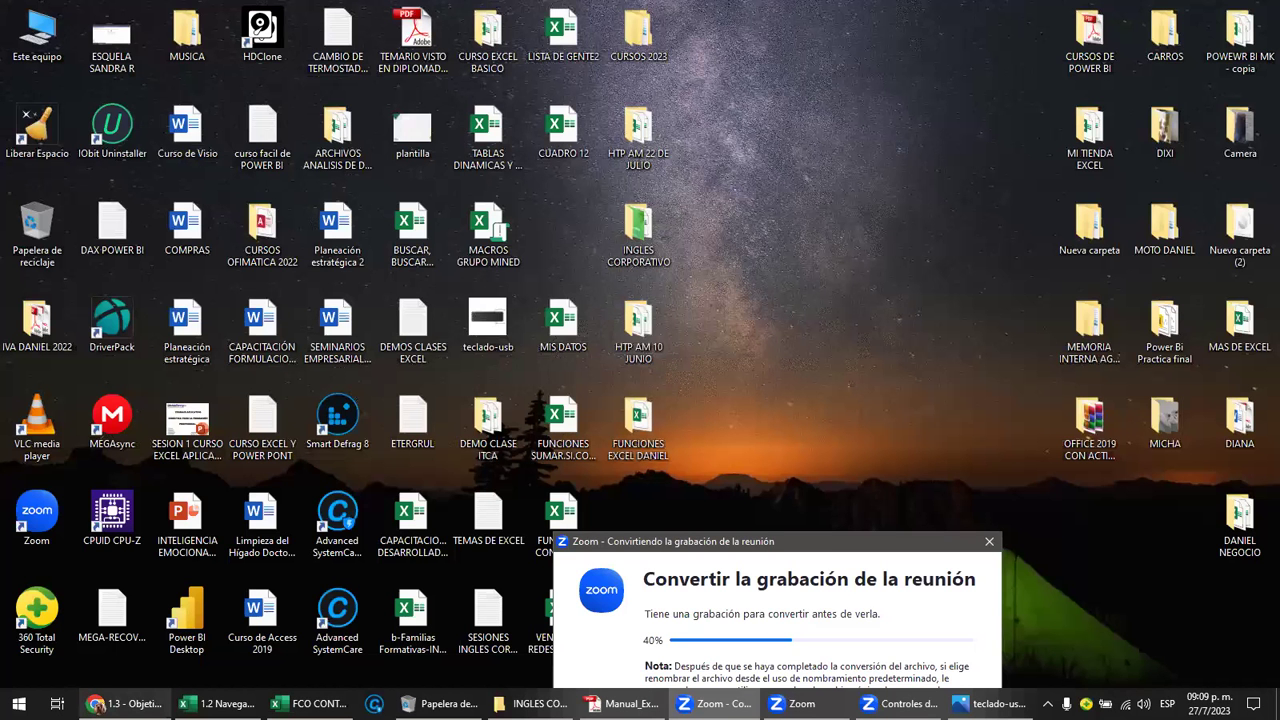
Scroll the Navegación entre celdas lesson to the 'Click izquierdo' slide, then return to the Excel workbook
{"action": "left_click", "coordinate": [120, 703]}
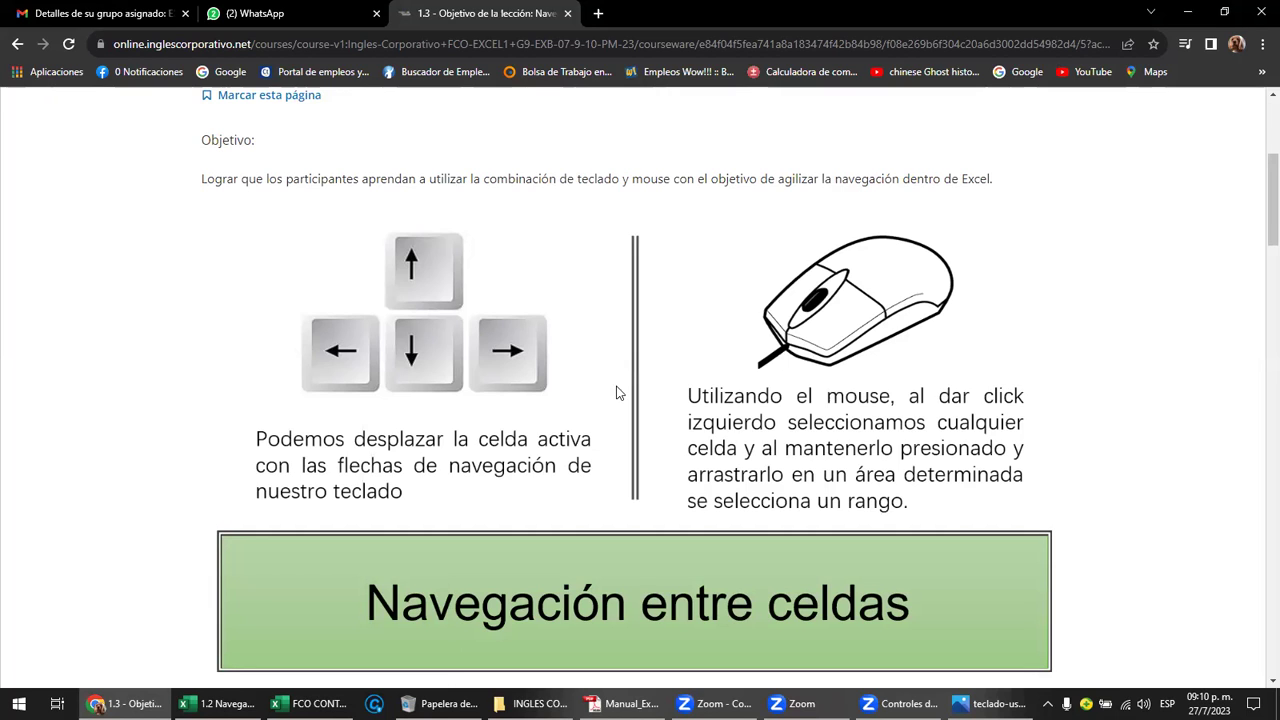
{"action": "scroll", "coordinate": [620, 393], "scroll_direction": "down", "scroll_amount": 1}
{"action": "scroll", "coordinate": [589, 393], "scroll_direction": "down", "scroll_amount": 2}
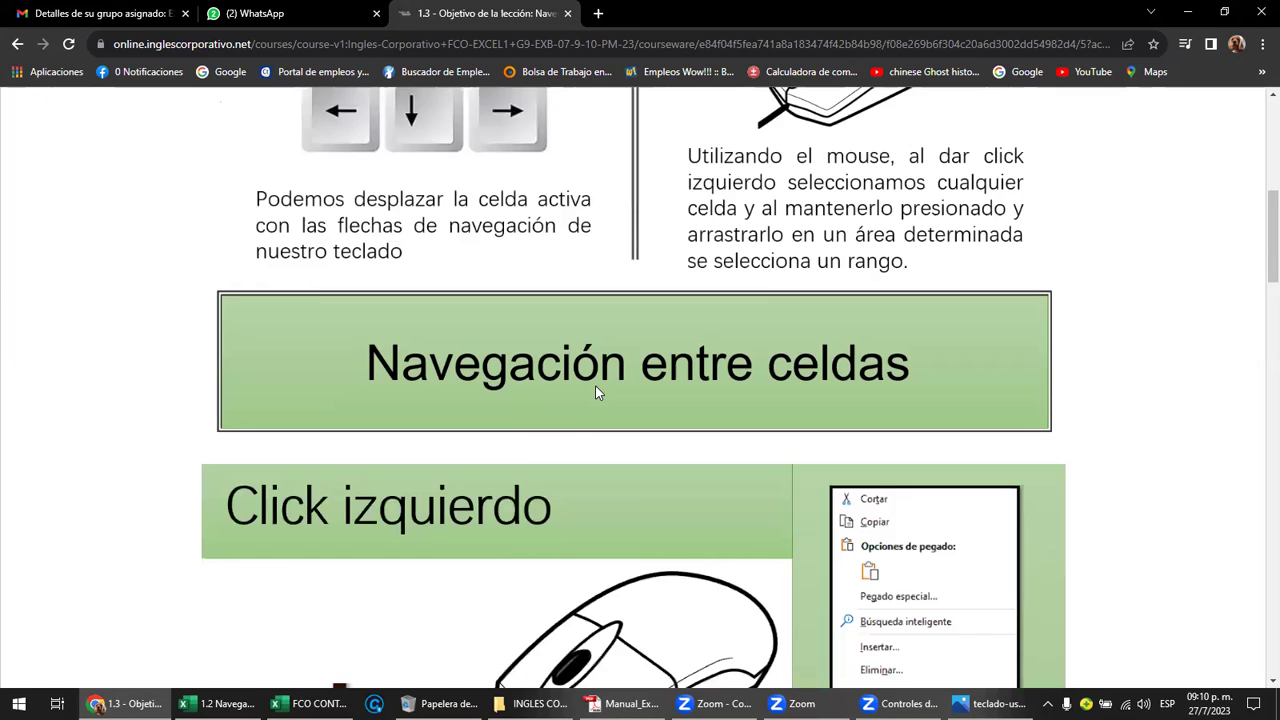
{"action": "scroll", "coordinate": [595, 393], "scroll_direction": "down", "scroll_amount": 2}
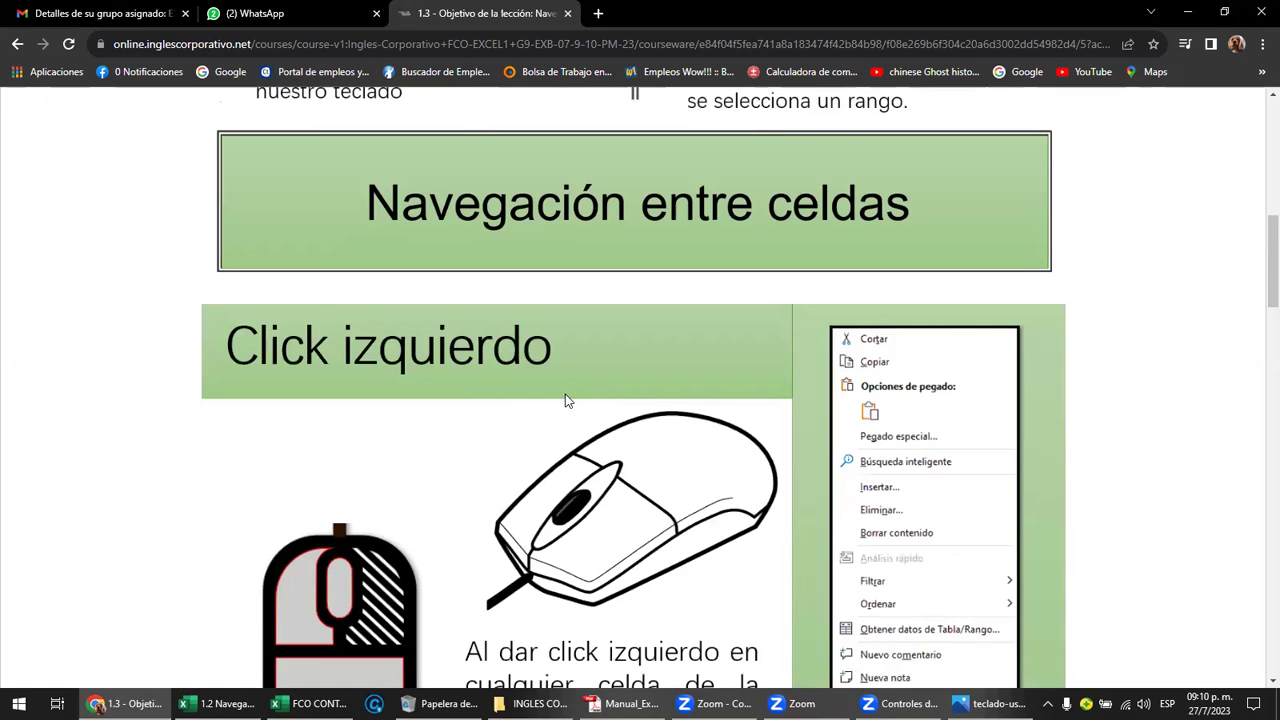
{"action": "scroll", "coordinate": [566, 400], "scroll_direction": "down", "scroll_amount": 1}
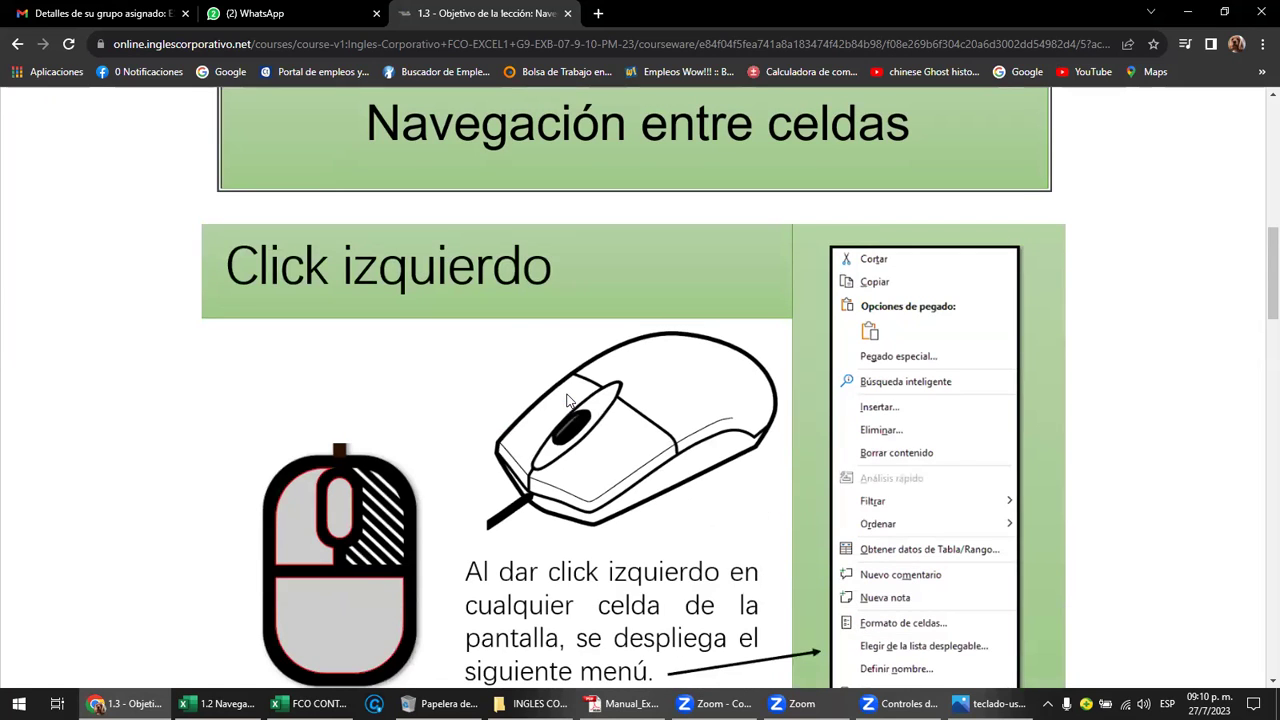
{"action": "scroll", "coordinate": [566, 400], "scroll_direction": "down", "scroll_amount": 1}
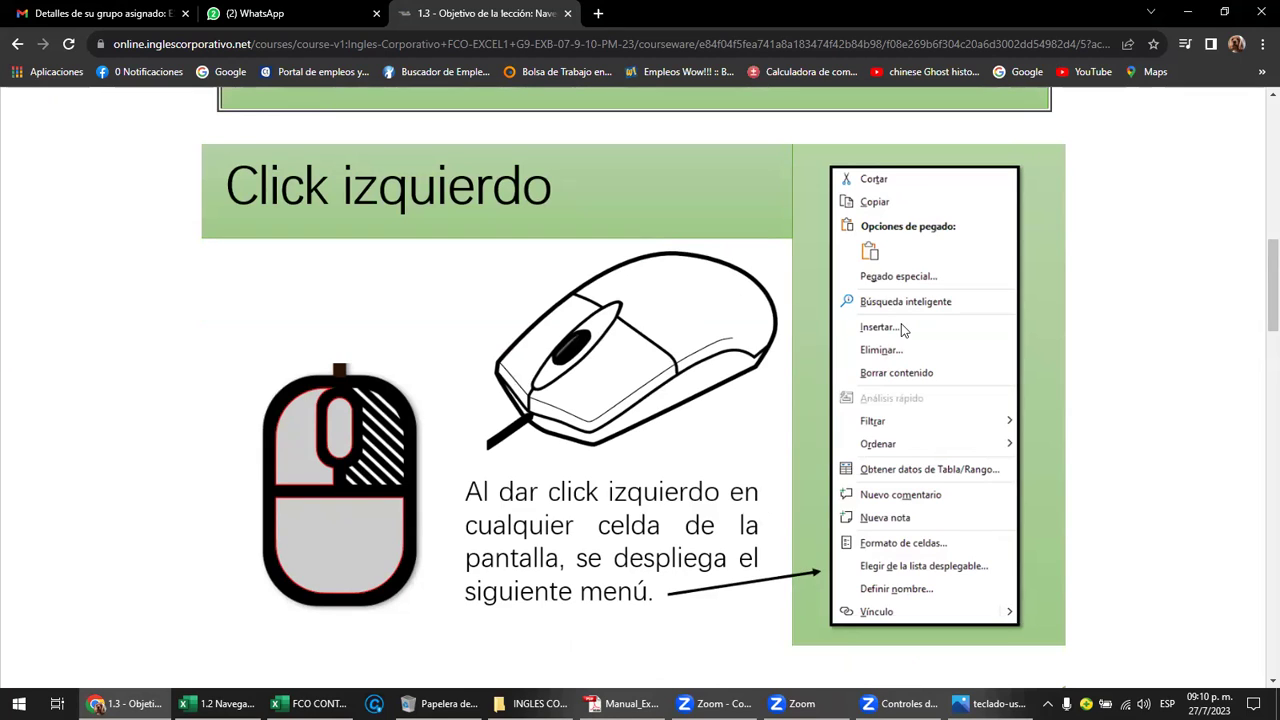
{"action": "left_click", "coordinate": [220, 703]}
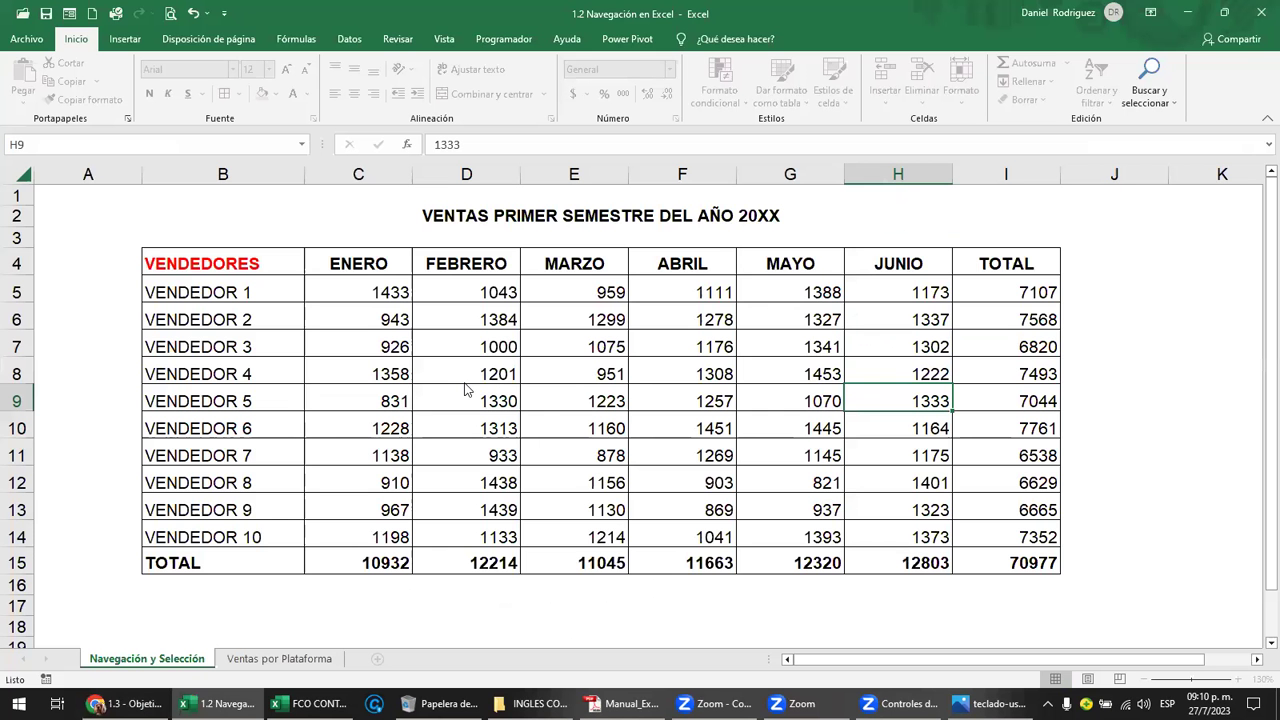
Select C5 (1433) and F5 (1111), then open the shortcut menu for the TOTAL header I4
{"action": "left_click", "coordinate": [370, 292]}
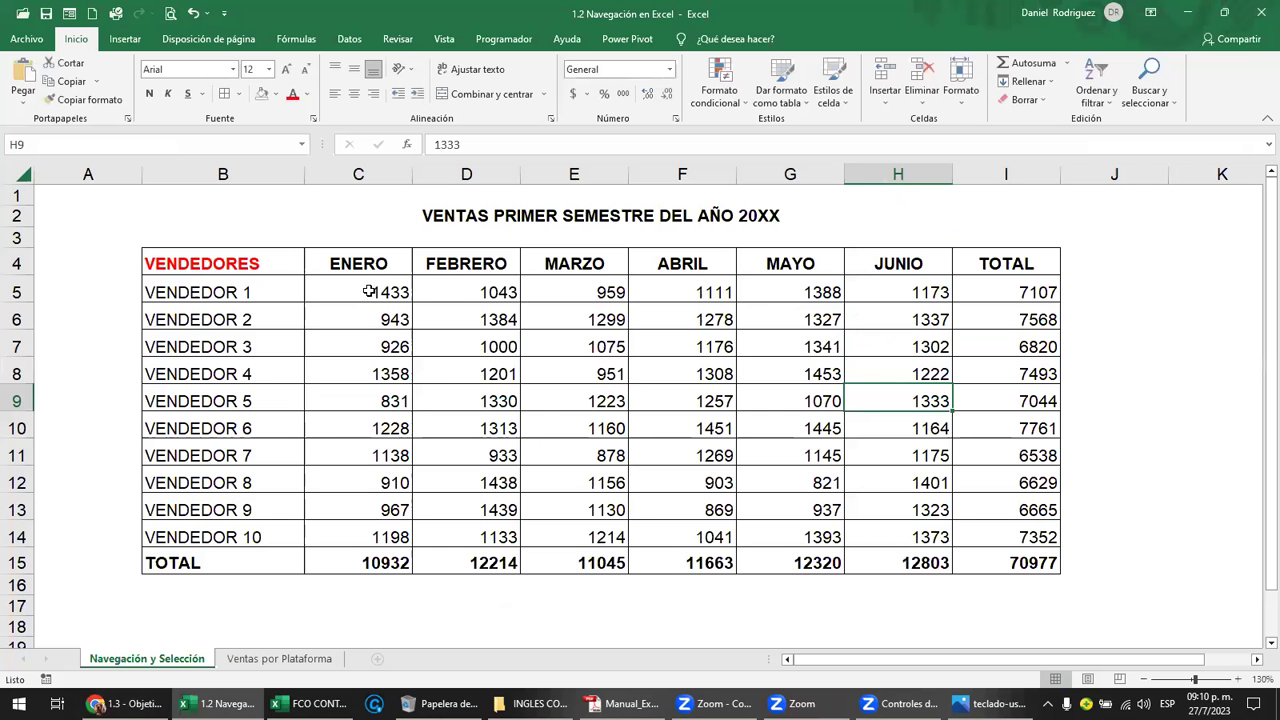
{"action": "left_click", "coordinate": [700, 290]}
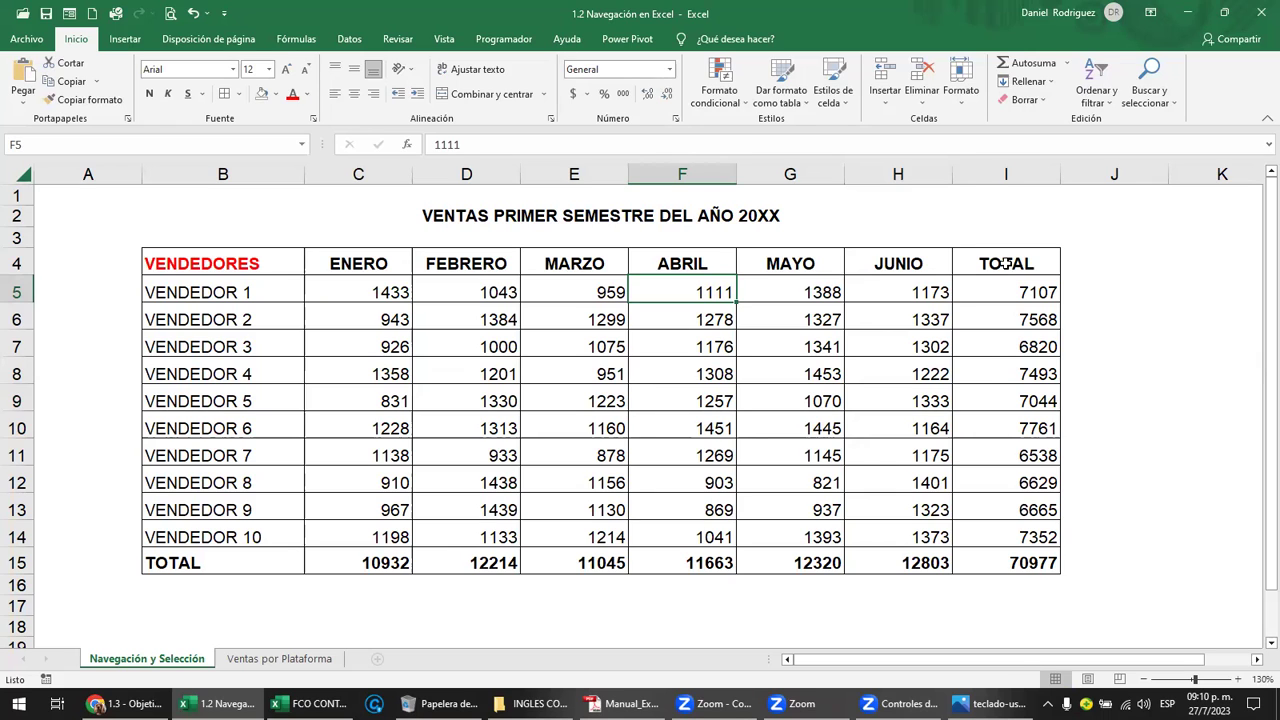
{"action": "right_click", "coordinate": [1006, 263]}
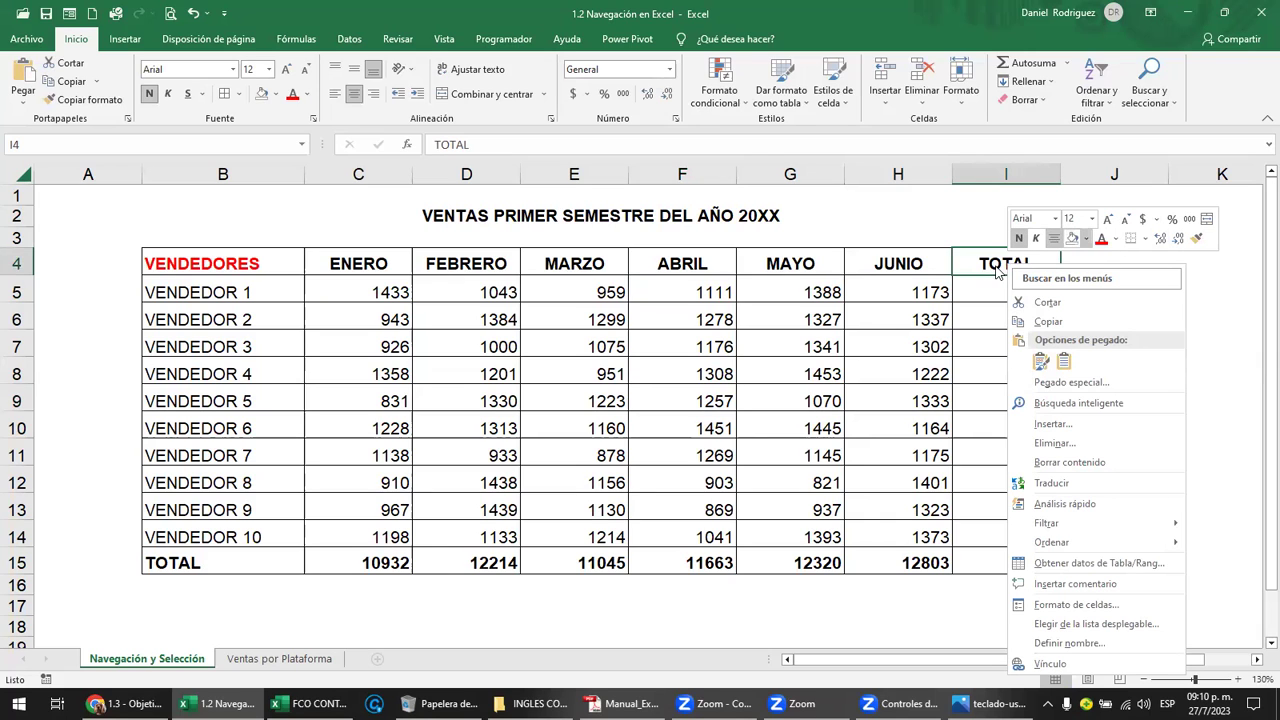
{"action": "left_click", "coordinate": [1116, 241]}
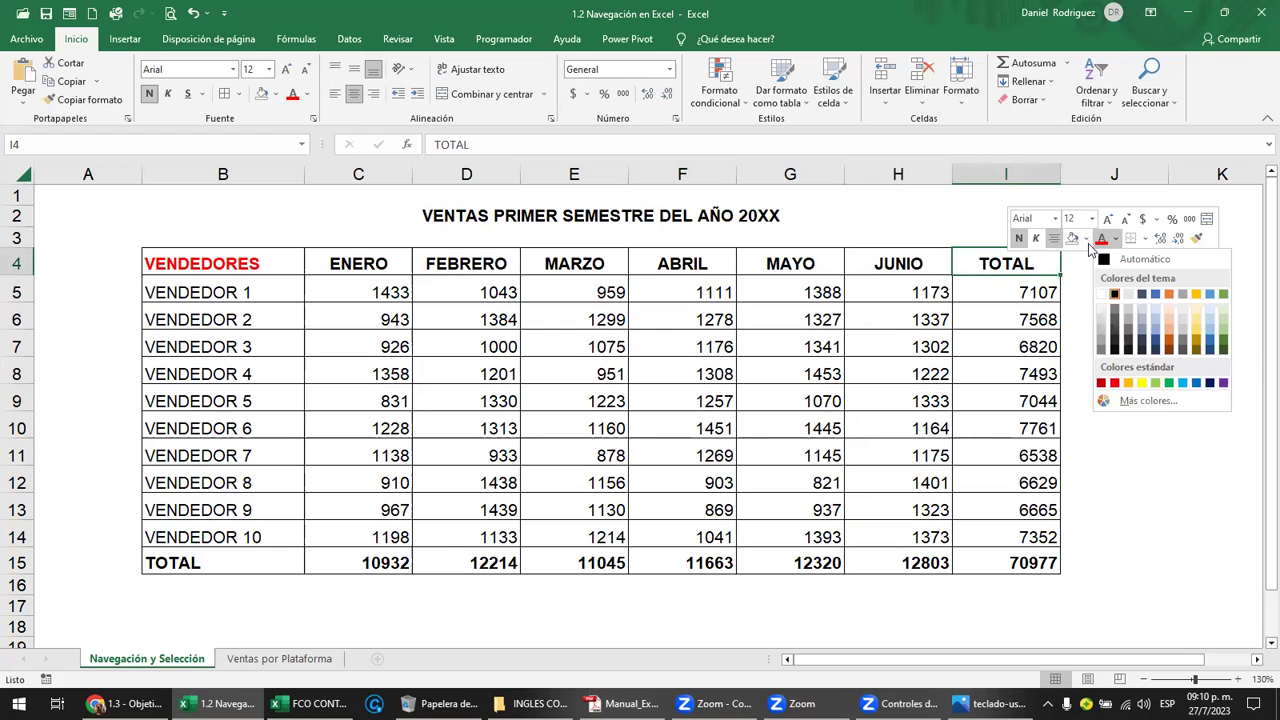
{"action": "left_click", "coordinate": [1115, 383]}
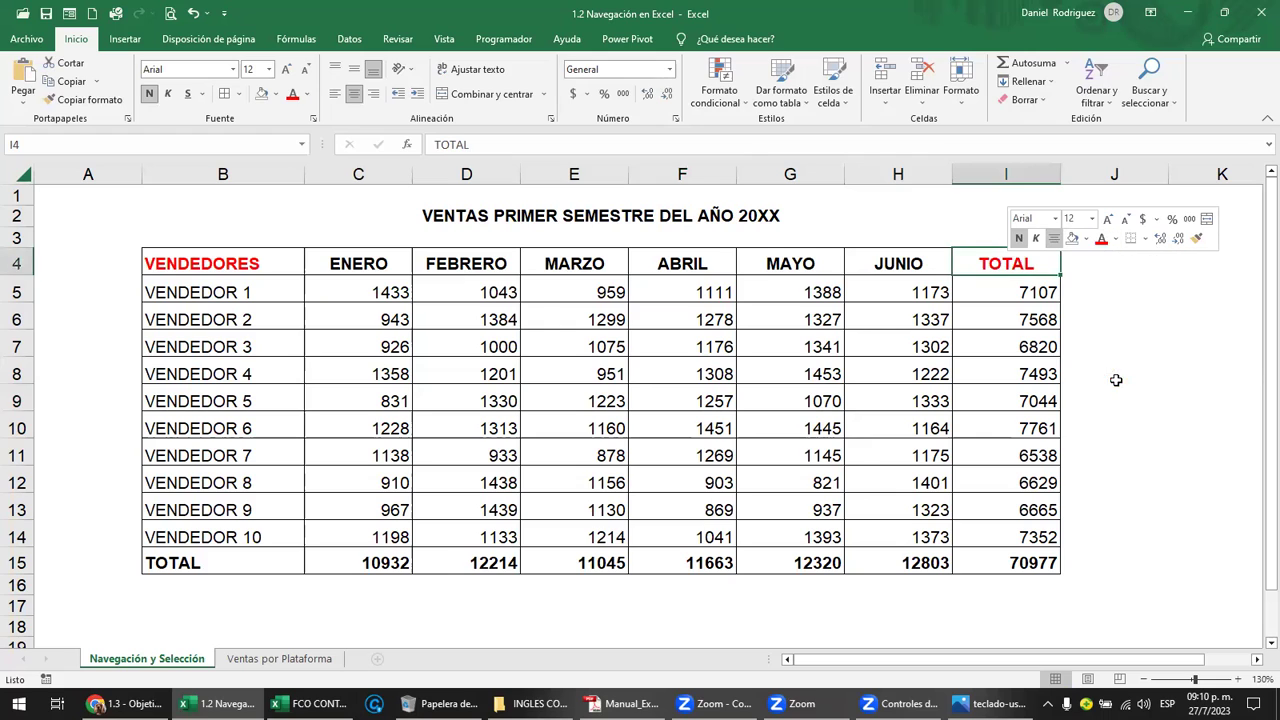
{"action": "left_click", "coordinate": [1116, 240]}
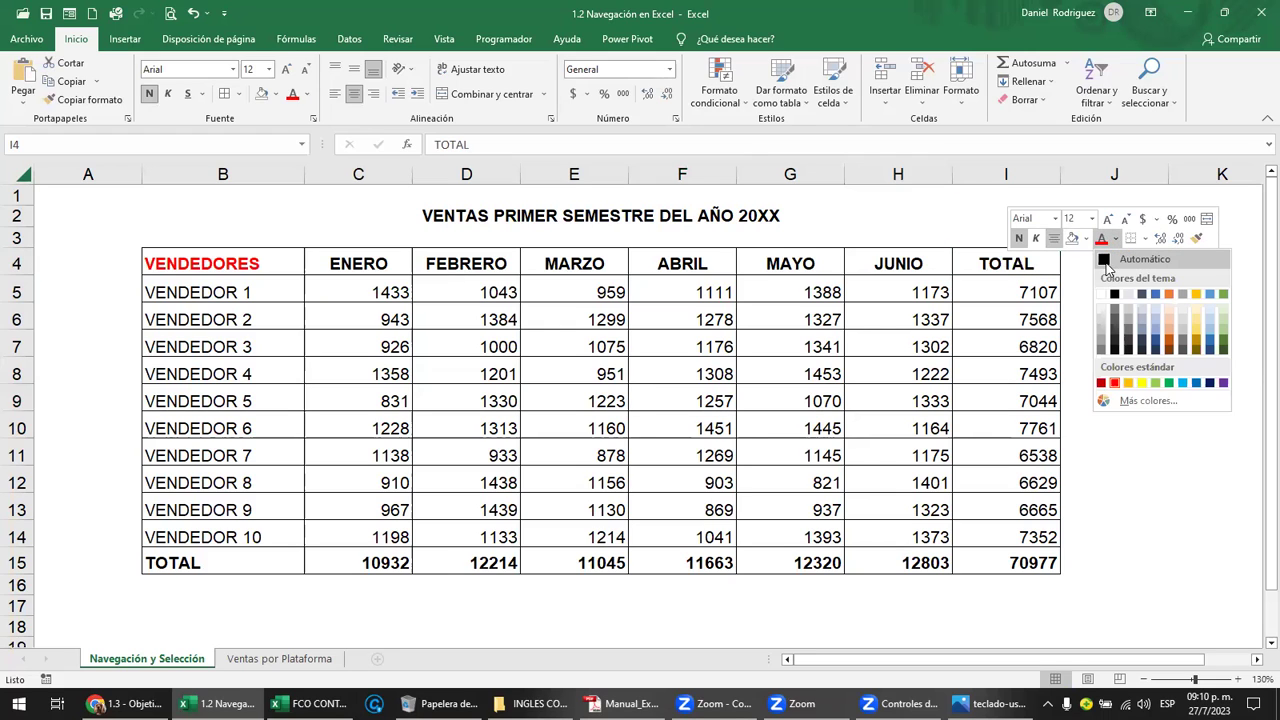
{"action": "left_click", "coordinate": [1104, 268]}
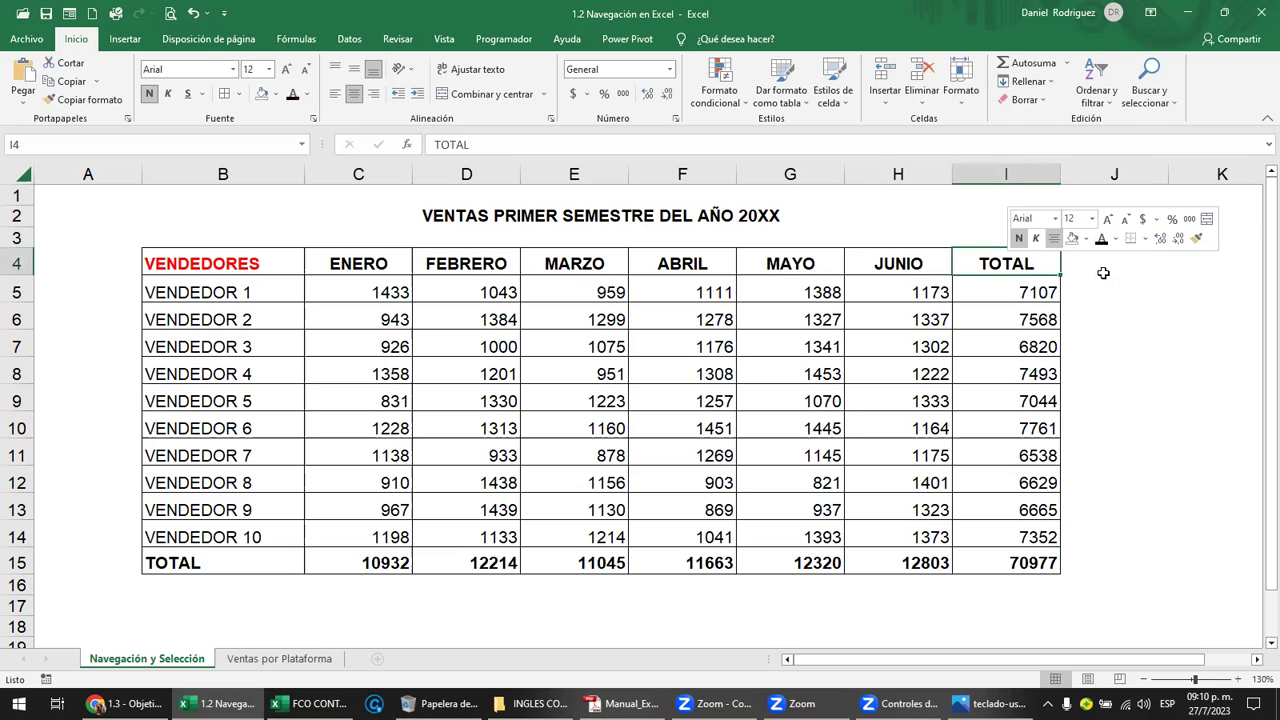
{"action": "right_click", "coordinate": [1010, 265]}
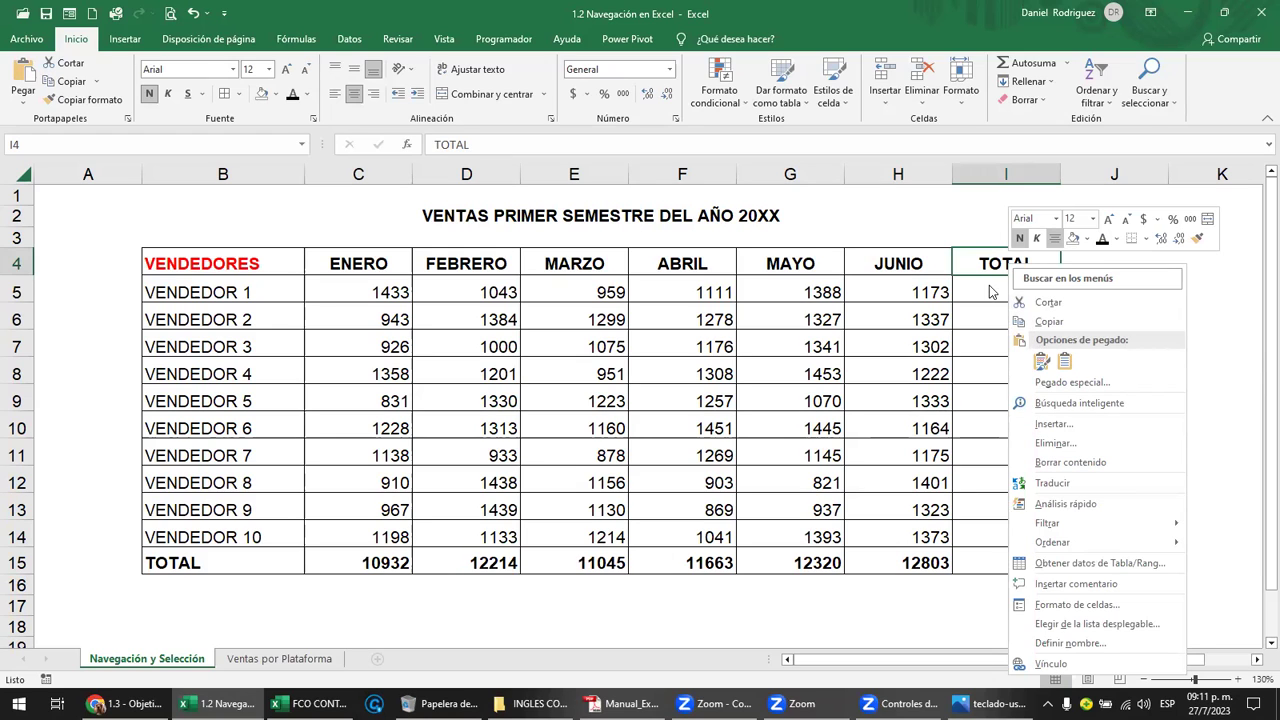
Close the menu, select C4, show the FEBRERO header's shortcut menu, and glance at the lesson
{"action": "key", "text": "Escape"}
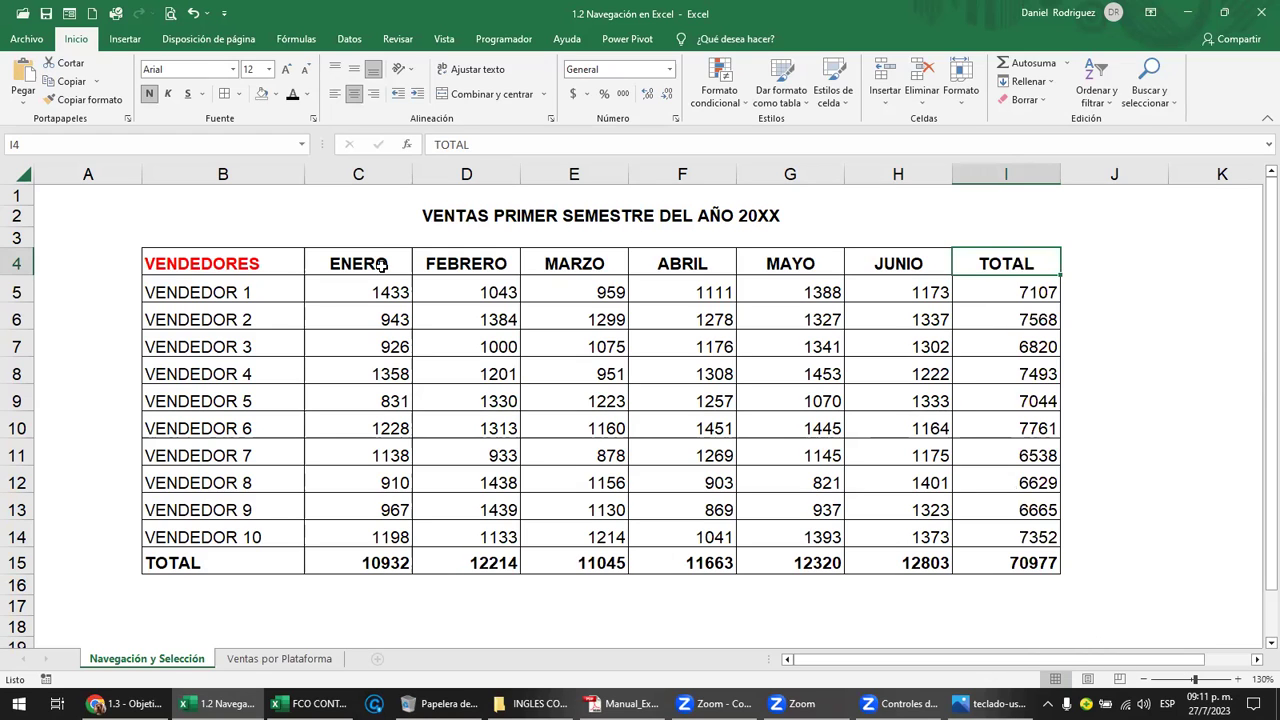
{"action": "left_click", "coordinate": [381, 265]}
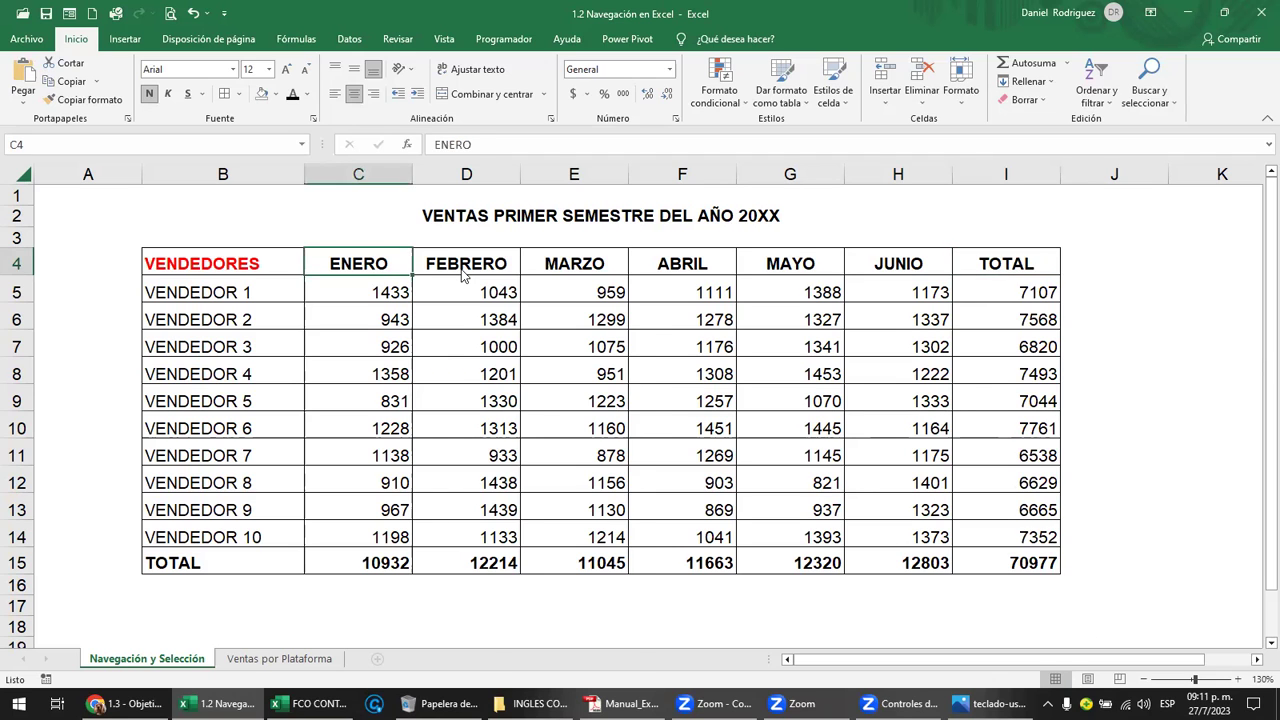
{"action": "right_click", "coordinate": [462, 272]}
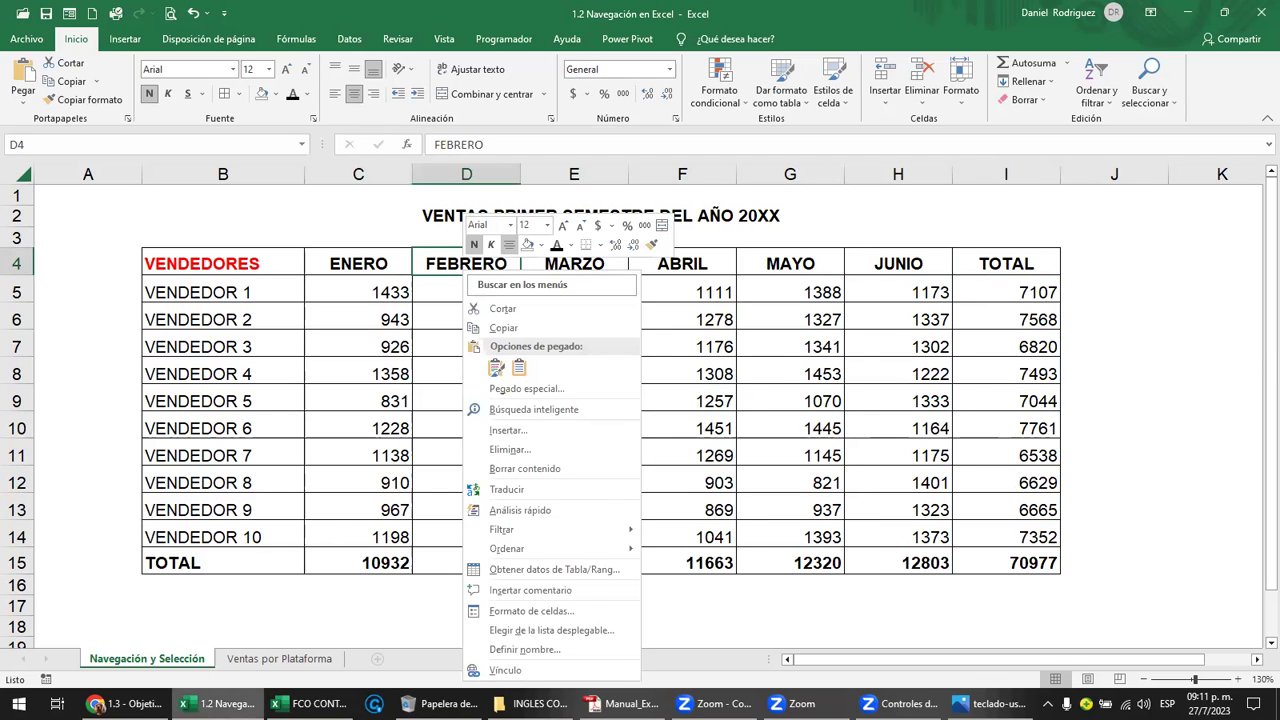
{"action": "key", "text": "alt+Tab"}
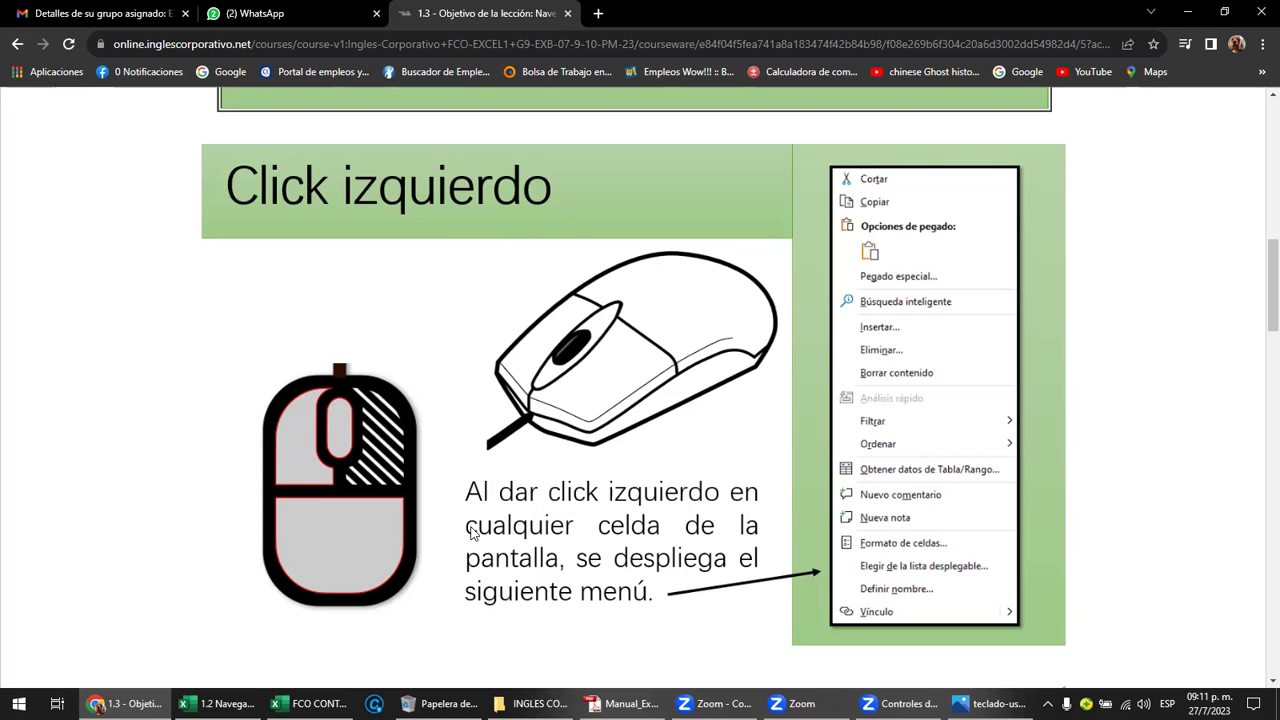
{"action": "key", "text": "alt+Tab"}
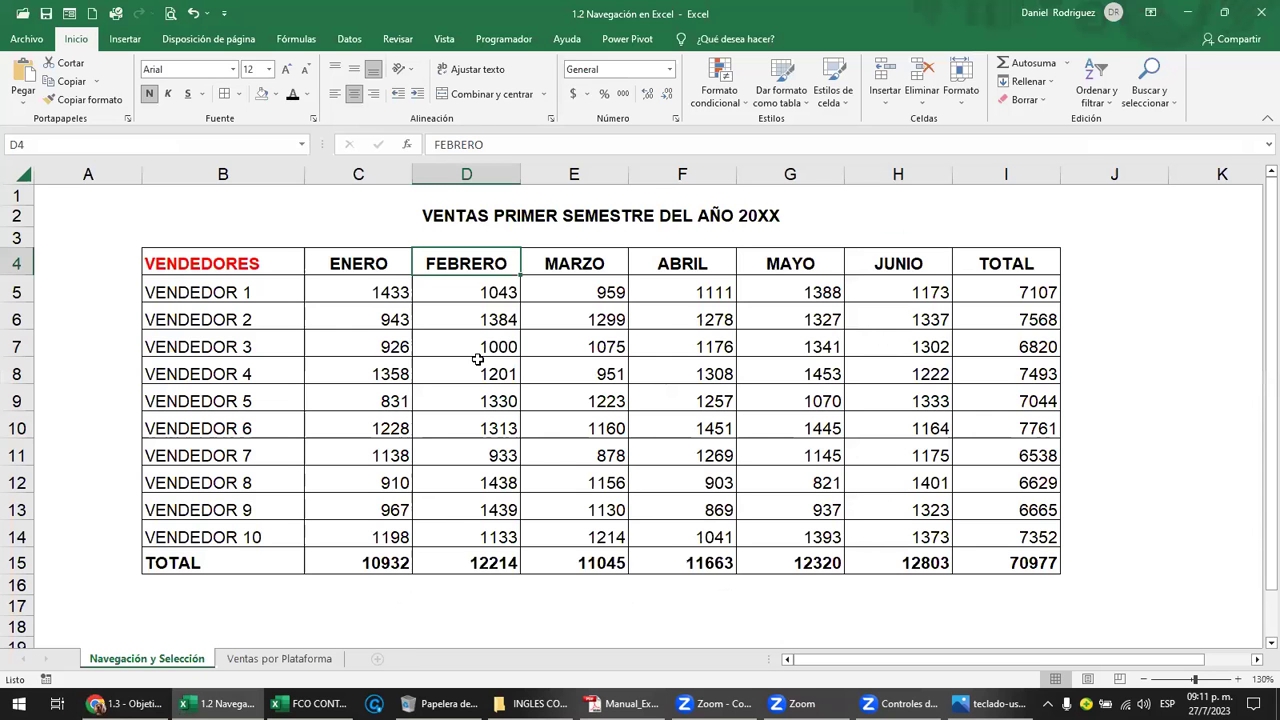
Select D8 (1201) and F8 (1308), then show and dismiss the shortcut menu for G8
{"action": "left_click", "coordinate": [490, 368]}
{"action": "left_click", "coordinate": [676, 372]}
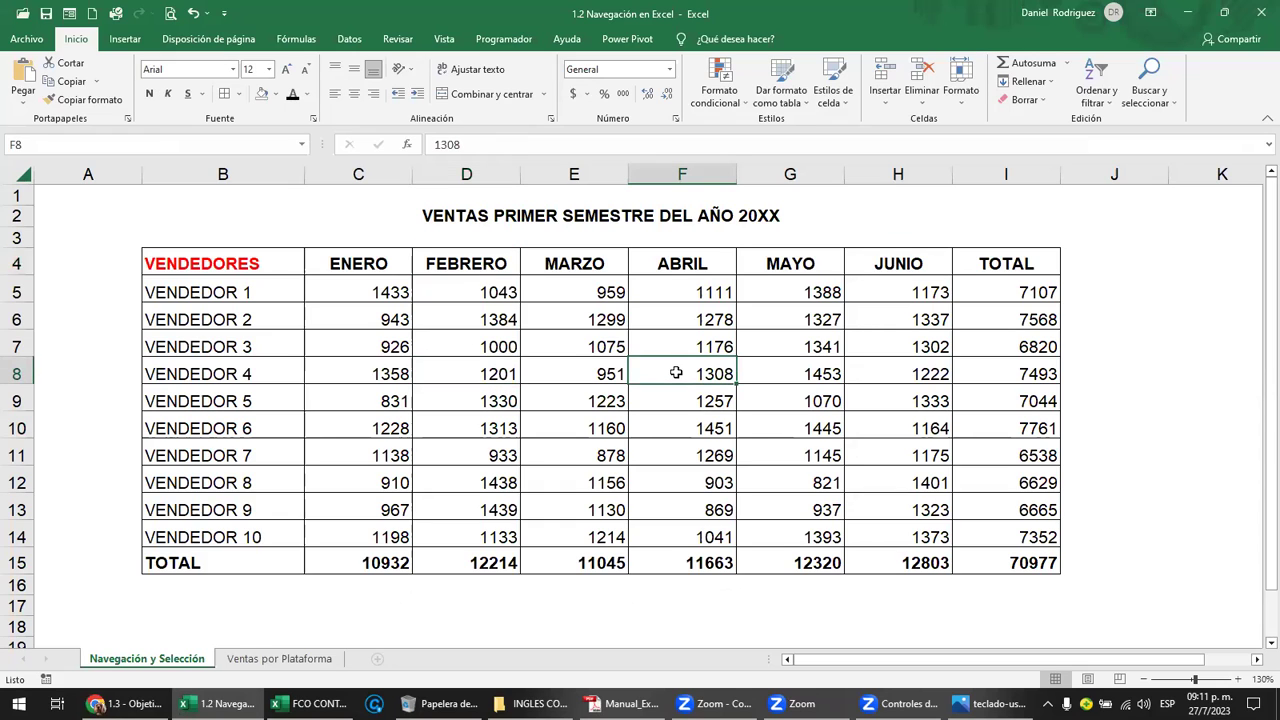
{"action": "right_click", "coordinate": [816, 370]}
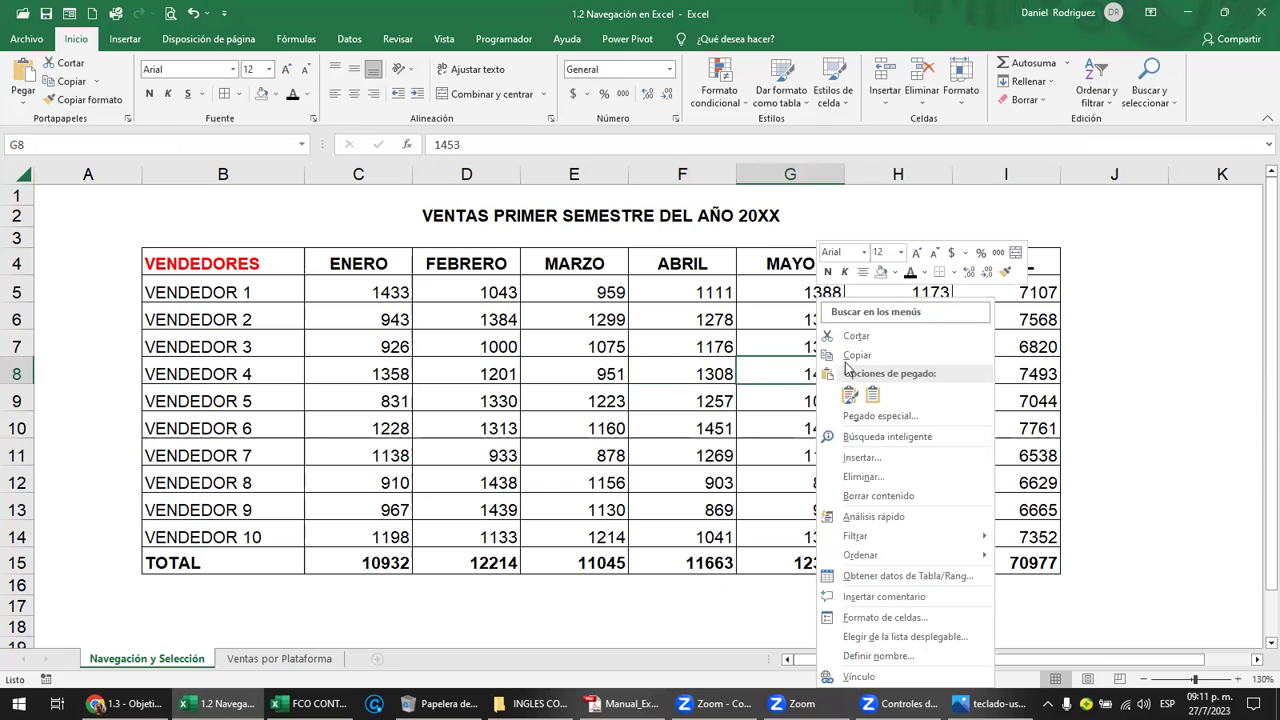
{"action": "key", "text": "Escape"}
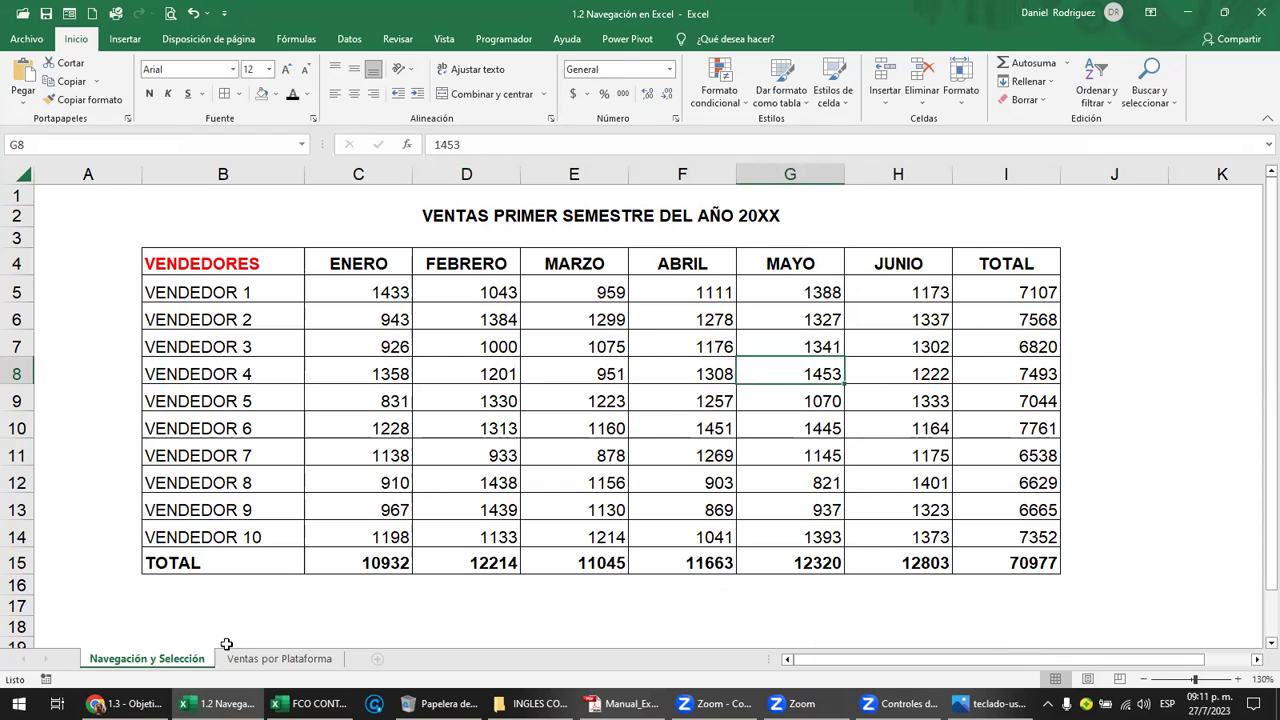
Scroll the lesson to 'Otro tipo de navegación entre celdas', then bring up the Manual_Excel_Basico PDF
{"action": "key", "text": "alt+Tab"}
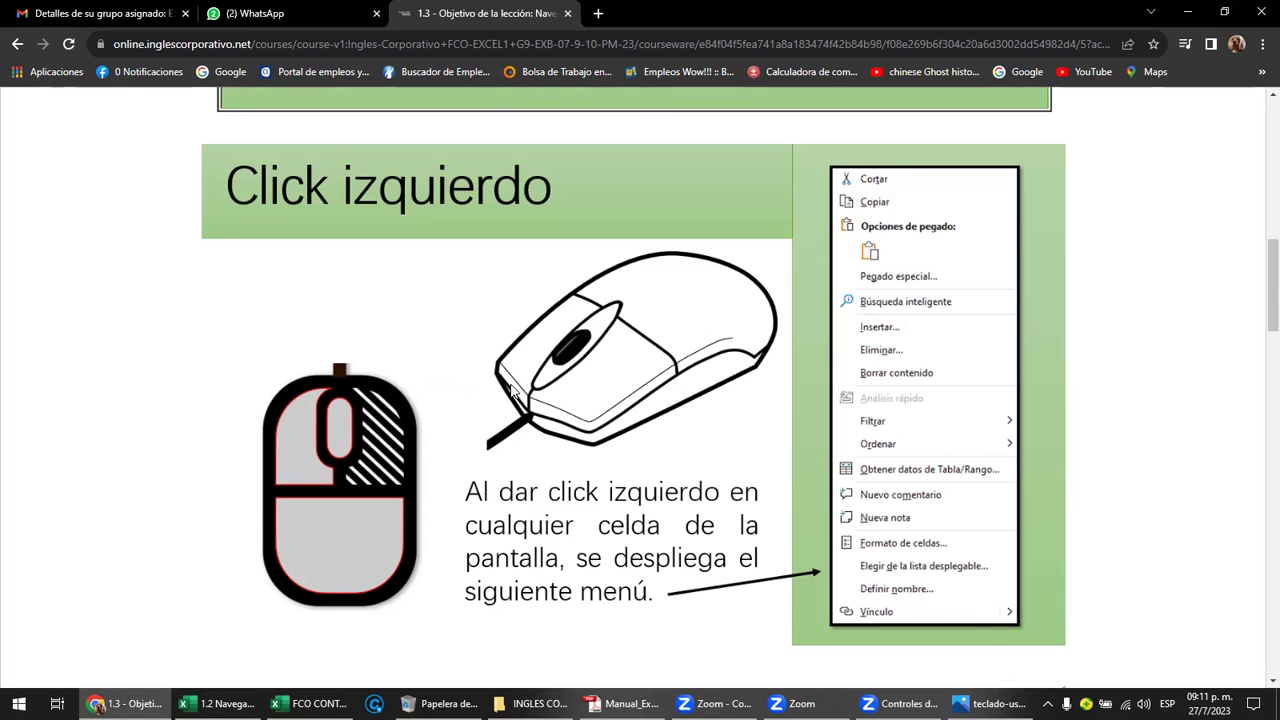
{"action": "scroll", "coordinate": [511, 393], "scroll_direction": "down", "scroll_amount": 3}
{"action": "scroll", "coordinate": [573, 477], "scroll_direction": "down", "scroll_amount": 1}
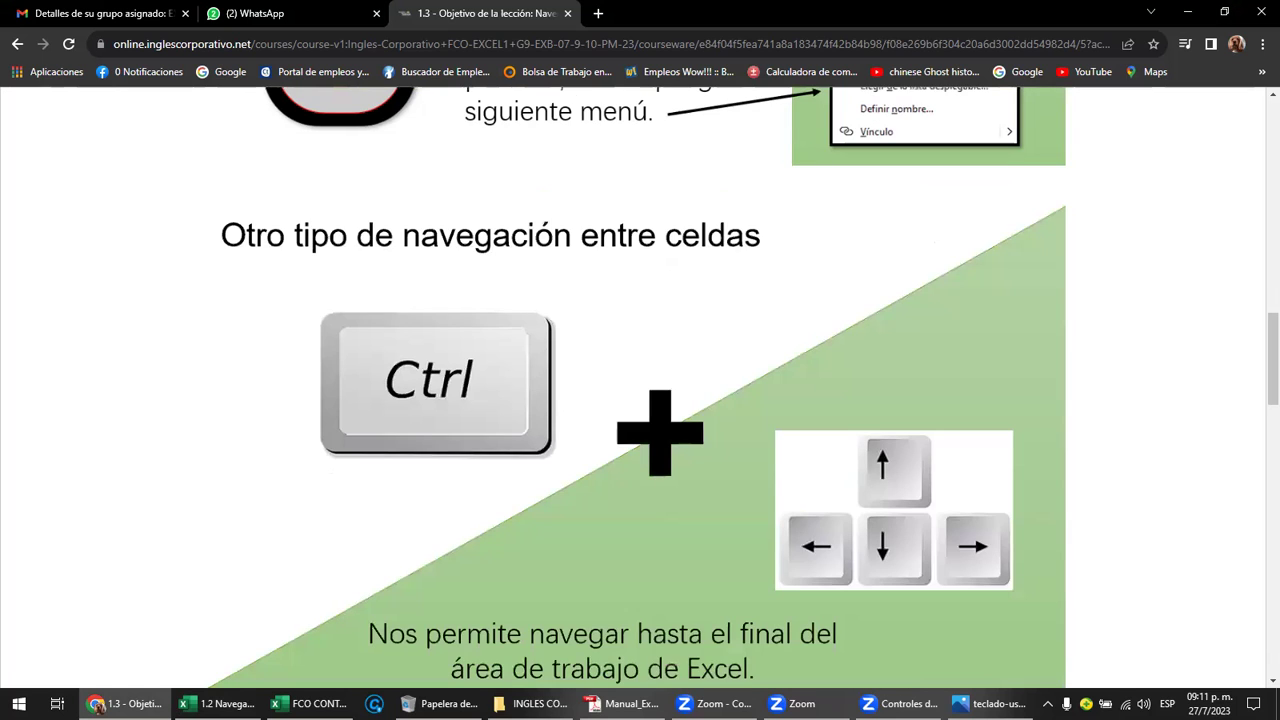
{"action": "left_click", "coordinate": [622, 703]}
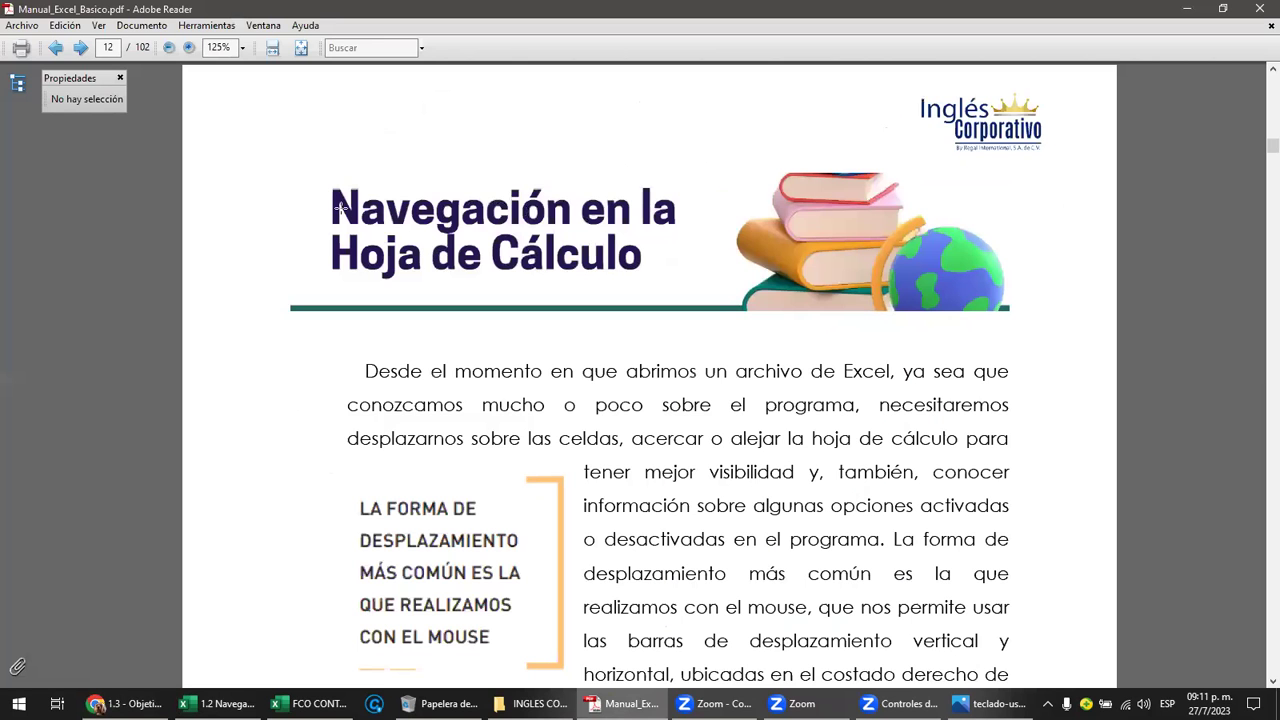
Select the 'Navegación en la Hoja de Cálculo' heading text and its banner image in the manual
{"action": "left_click", "coordinate": [332, 205]}
{"action": "left_click_drag", "start_coordinate": [504, 276], "coordinate": [673, 281]}
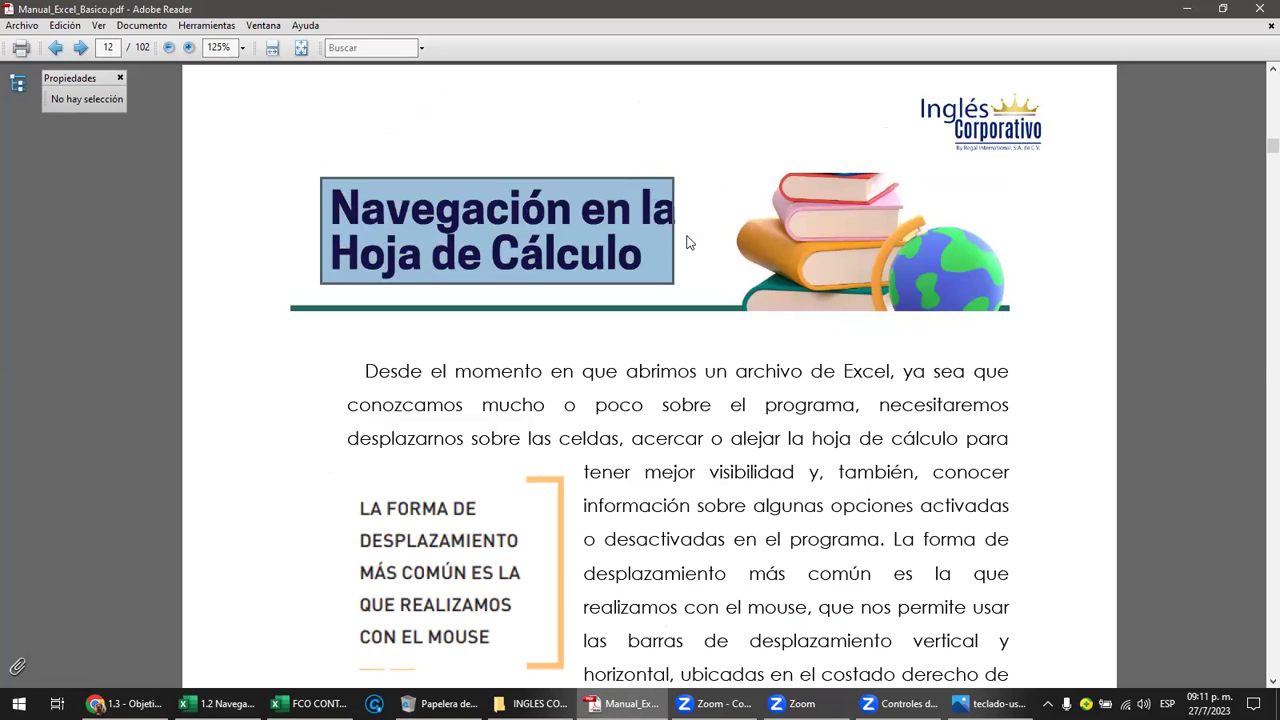
{"action": "scroll", "coordinate": [688, 242], "scroll_direction": "up", "scroll_amount": 2}
{"action": "scroll", "coordinate": [864, 205], "scroll_direction": "up", "scroll_amount": 2}
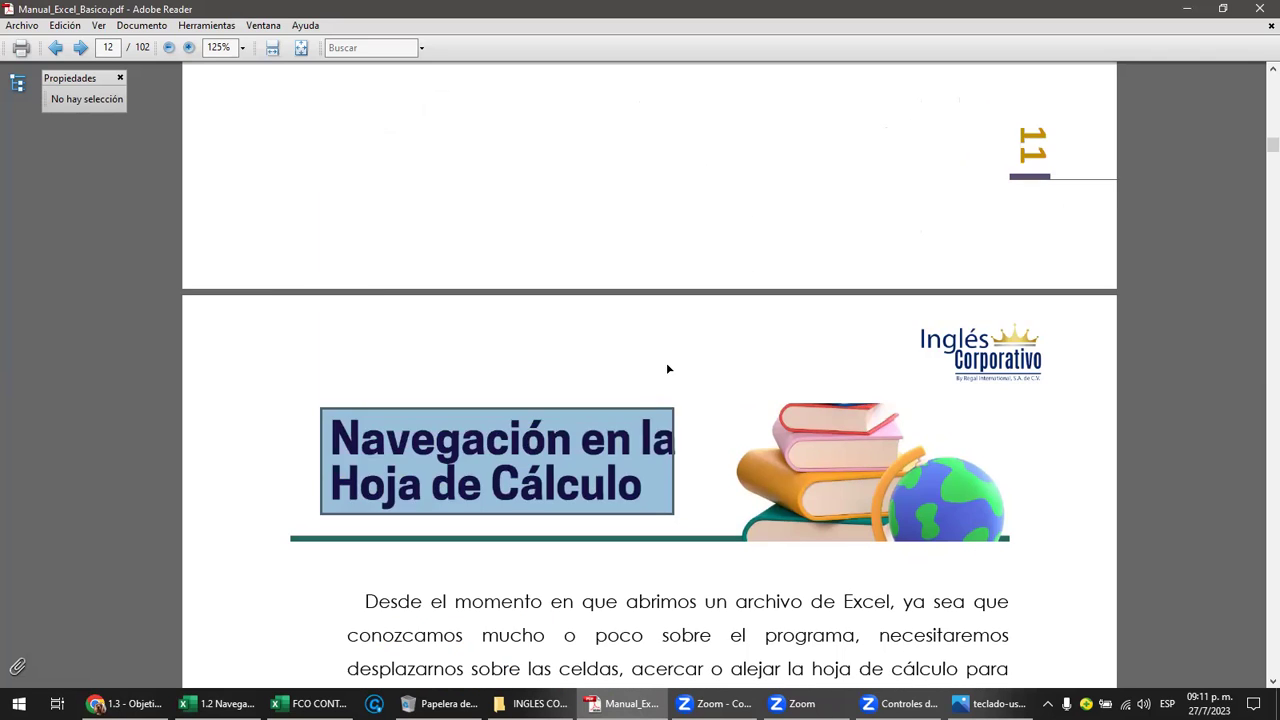
{"action": "scroll", "coordinate": [668, 369], "scroll_direction": "down", "scroll_amount": 2}
{"action": "left_click", "coordinate": [575, 354]}
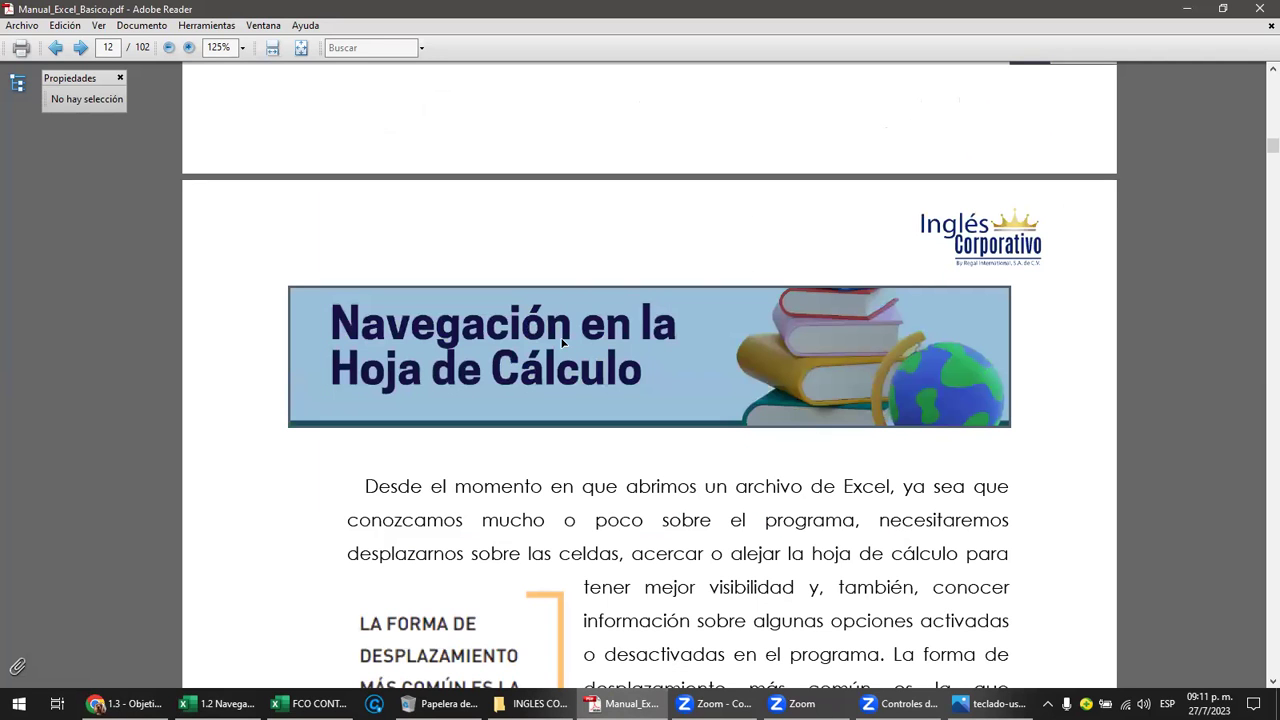
Scroll through the chapter on page 12 and back, then return to the Excel workbook
{"action": "scroll", "coordinate": [630, 346], "scroll_direction": "down", "scroll_amount": 1}
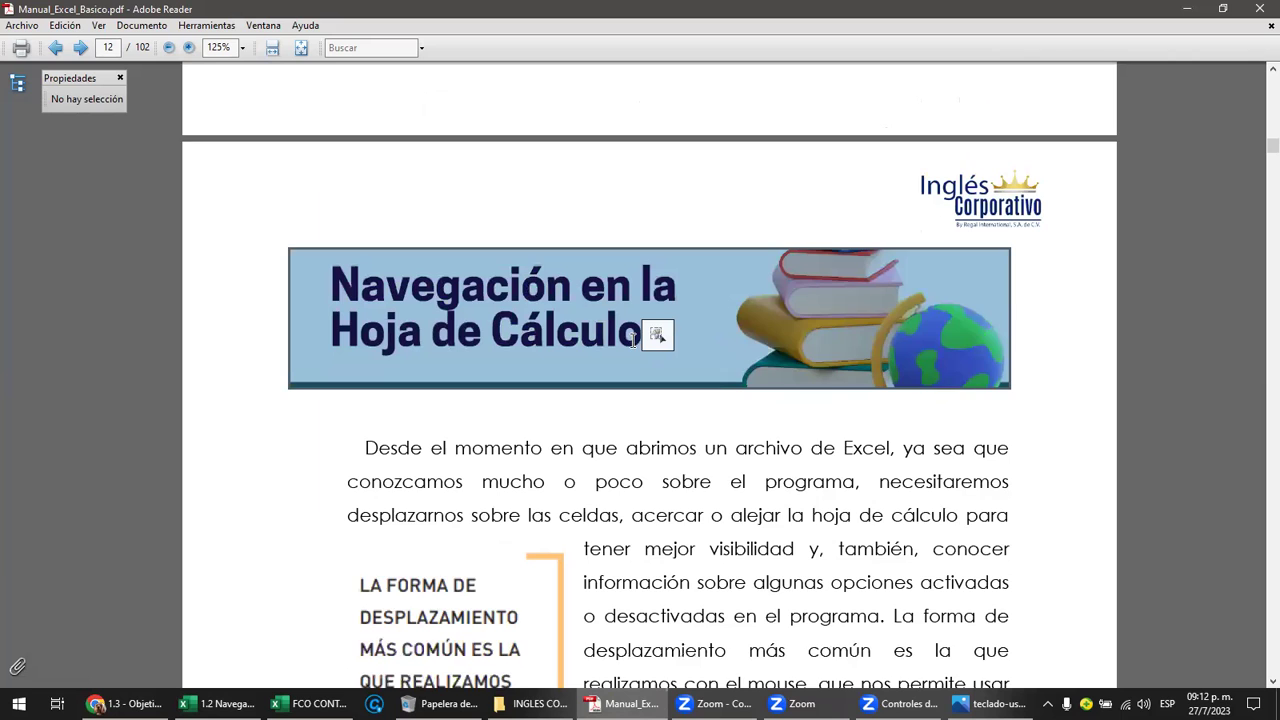
{"action": "scroll", "coordinate": [633, 340], "scroll_direction": "down", "scroll_amount": 2}
{"action": "scroll", "coordinate": [632, 341], "scroll_direction": "down", "scroll_amount": 1}
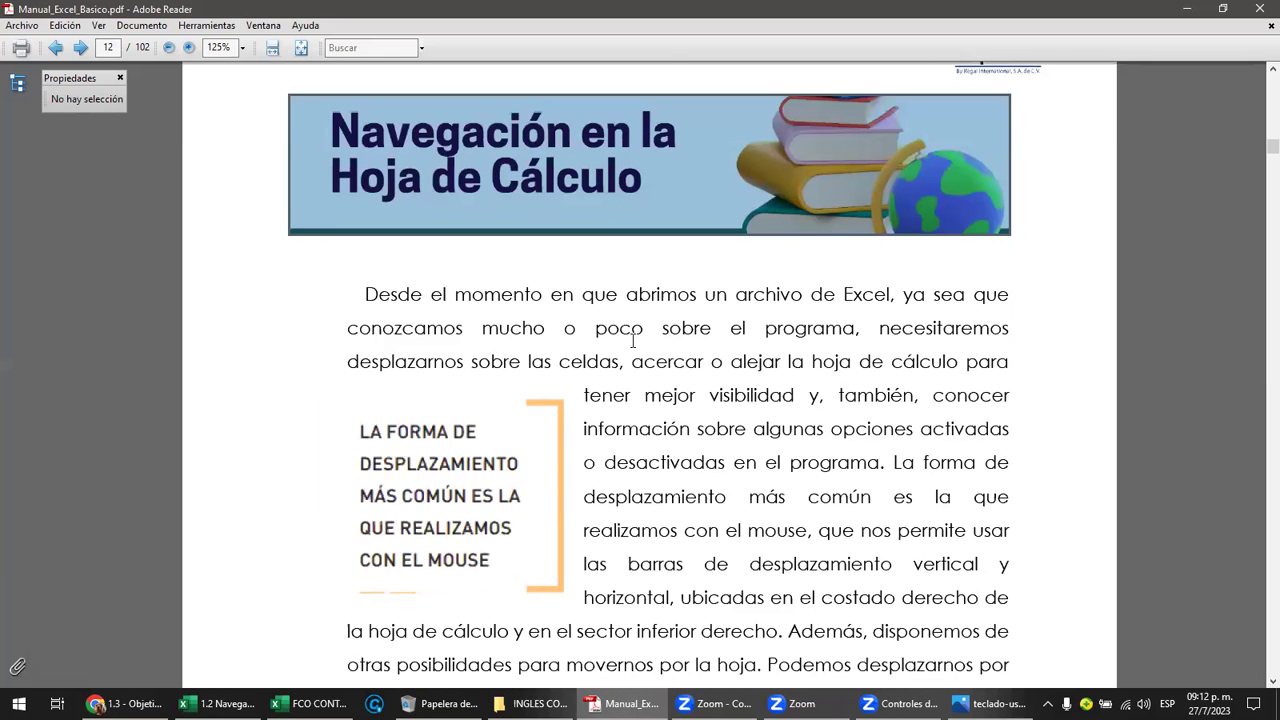
{"action": "scroll", "coordinate": [632, 341], "scroll_direction": "down", "scroll_amount": 2}
{"action": "scroll", "coordinate": [634, 338], "scroll_direction": "down", "scroll_amount": 3}
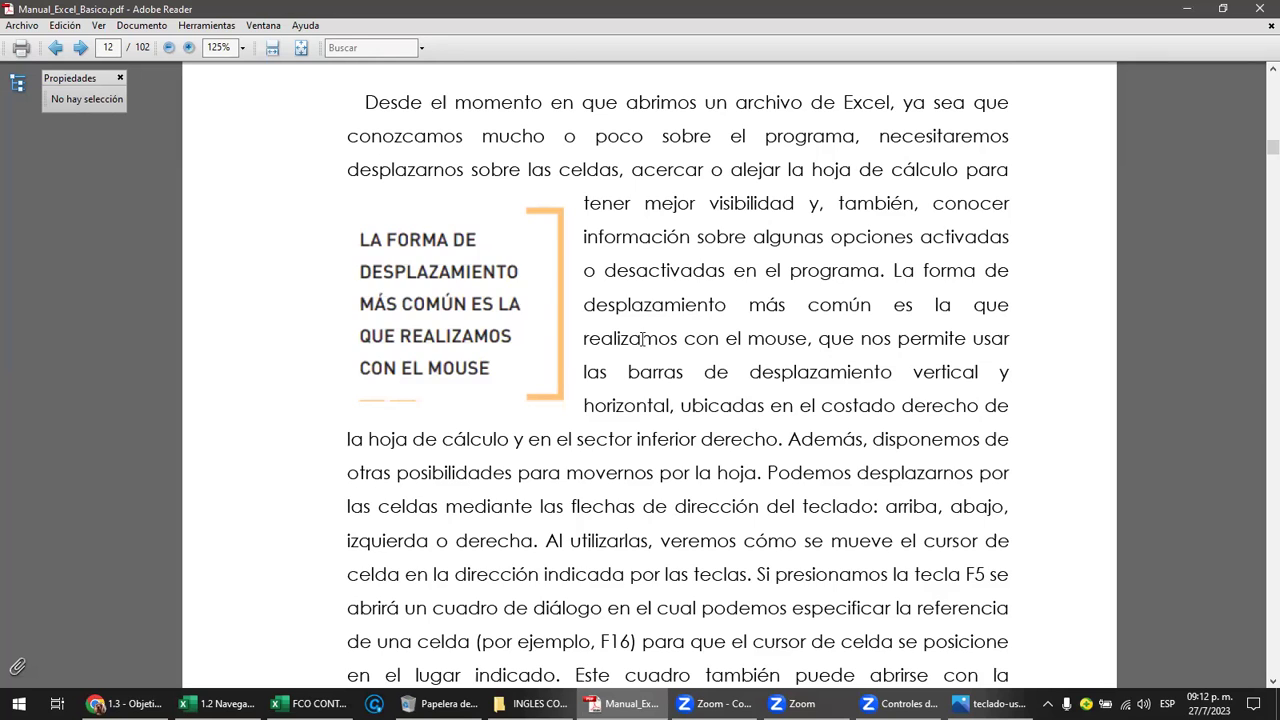
{"action": "scroll", "coordinate": [640, 340], "scroll_direction": "down", "scroll_amount": 4}
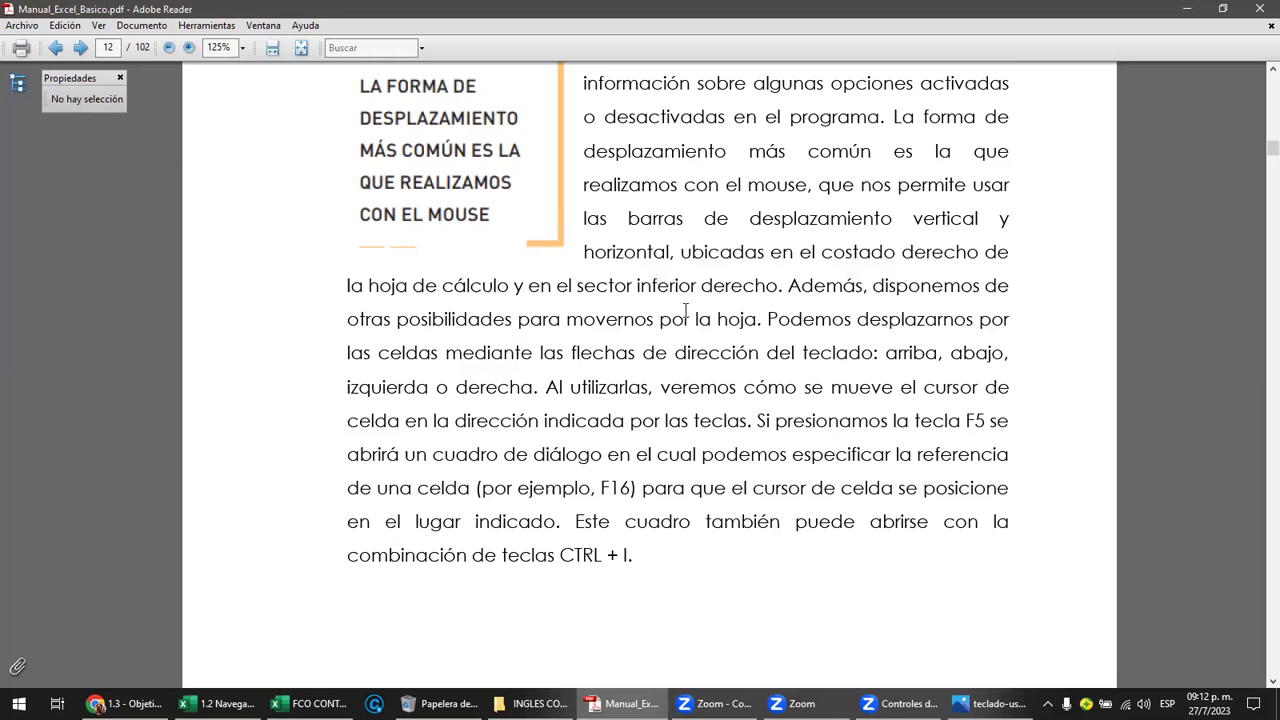
{"action": "scroll", "coordinate": [664, 328], "scroll_direction": "up", "scroll_amount": 2}
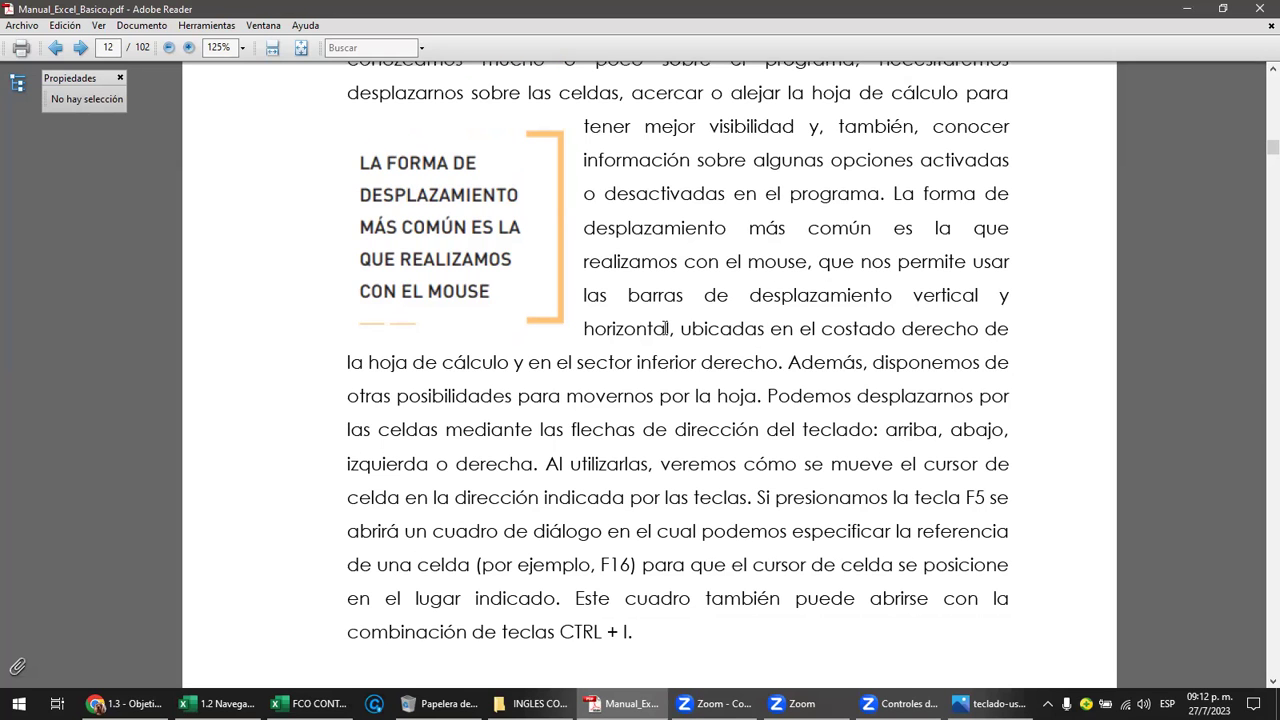
{"action": "scroll", "coordinate": [664, 328], "scroll_direction": "up", "scroll_amount": 5}
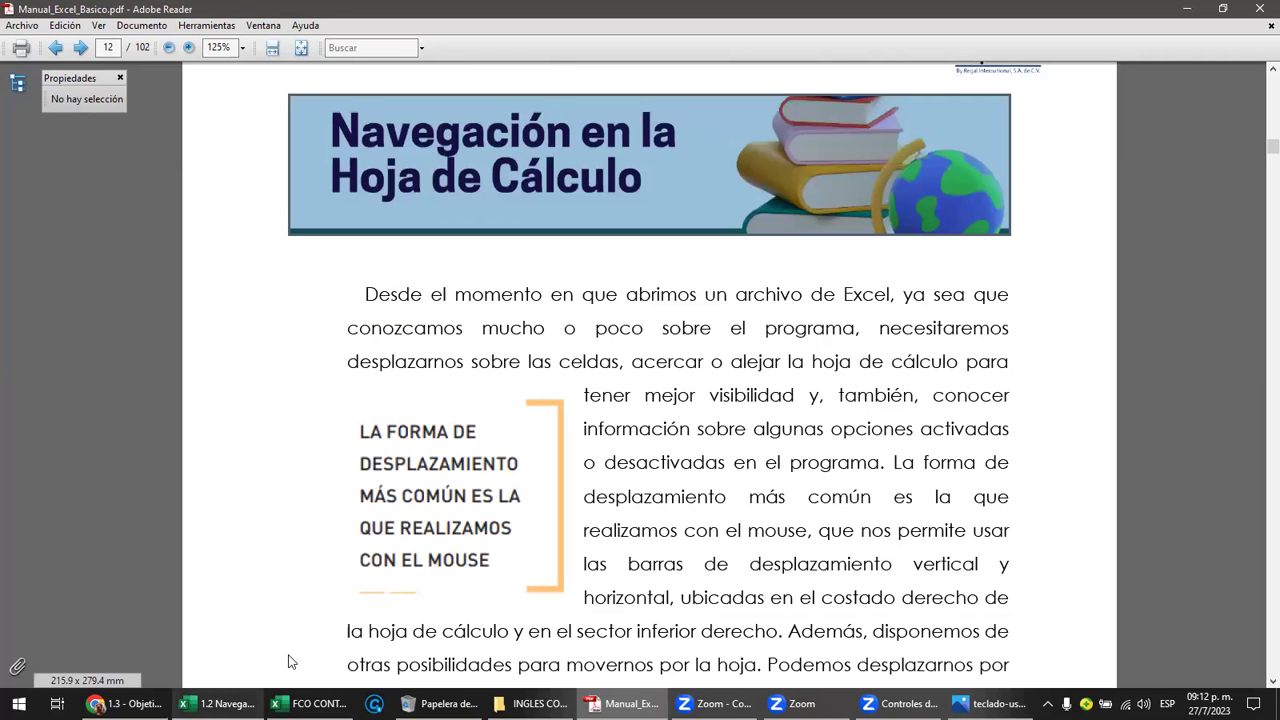
{"action": "left_click", "coordinate": [218, 703]}
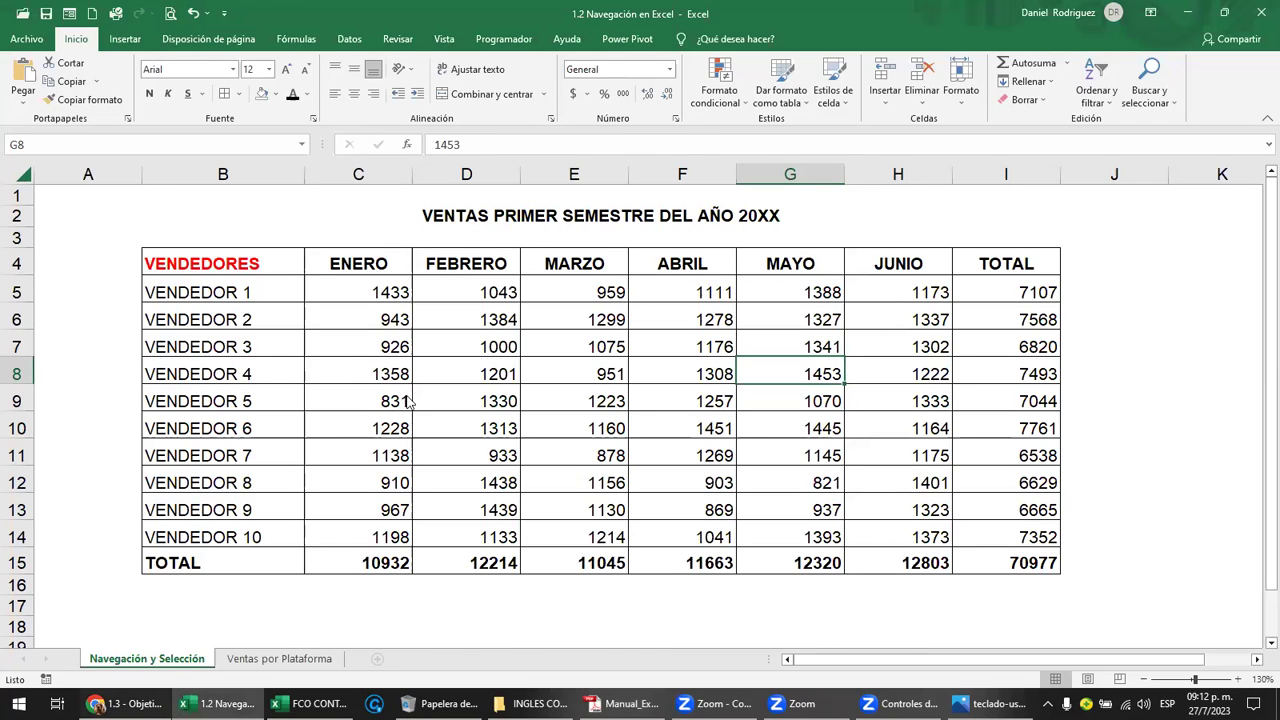
{"action": "key", "text": "alt+Tab"}
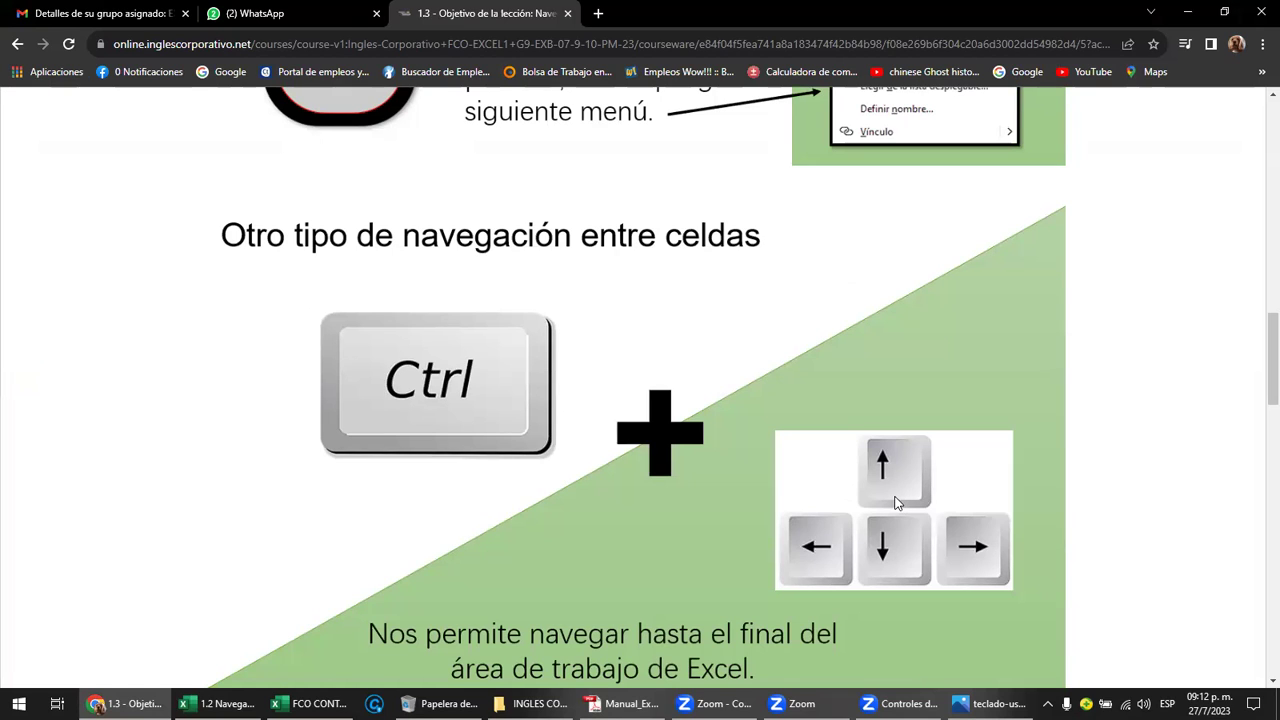
{"action": "scroll", "coordinate": [898, 496], "scroll_direction": "up", "scroll_amount": 2}
{"action": "scroll", "coordinate": [894, 503], "scroll_direction": "down", "scroll_amount": 1}
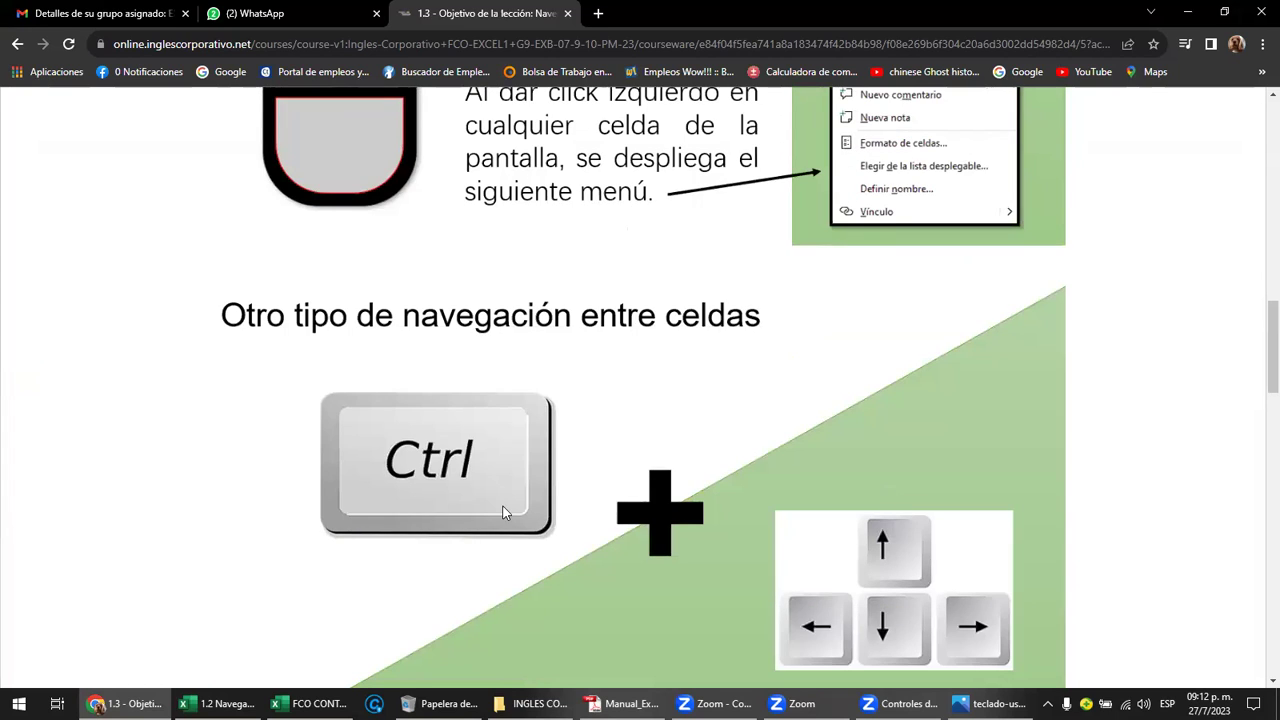
{"action": "scroll", "coordinate": [490, 500], "scroll_direction": "down", "scroll_amount": 1}
{"action": "scroll", "coordinate": [725, 499], "scroll_direction": "down", "scroll_amount": 1}
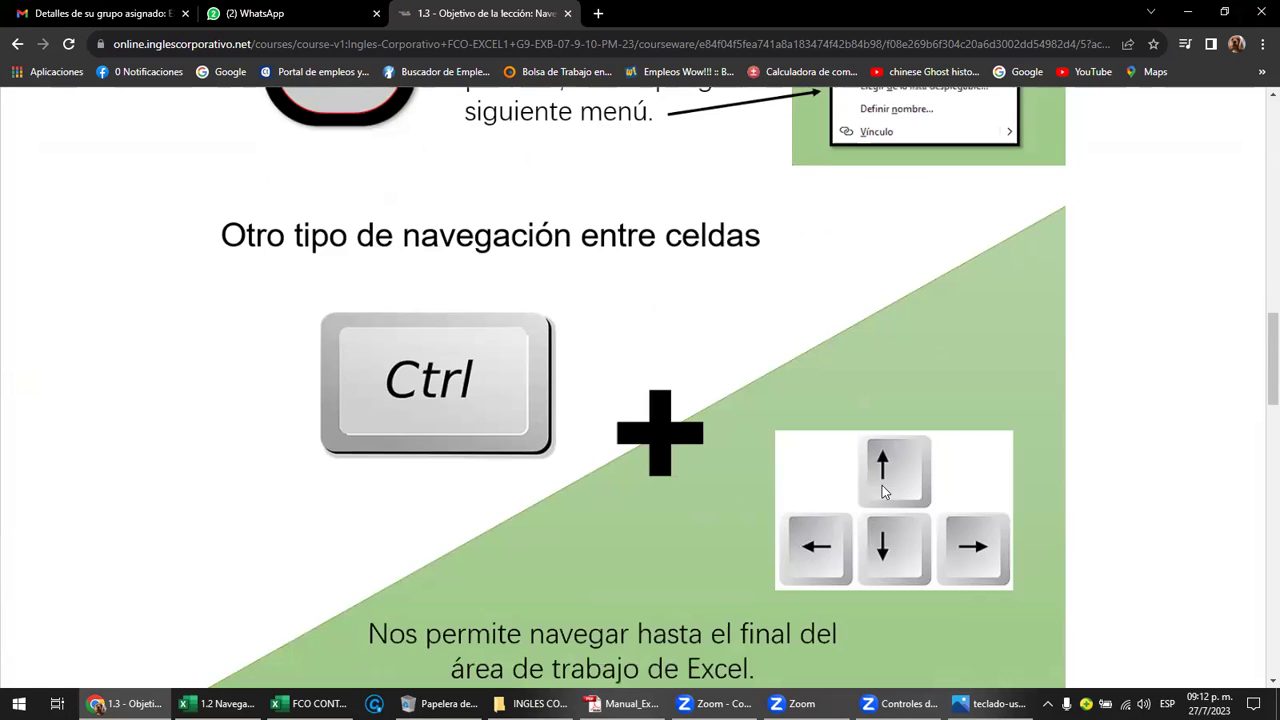
{"action": "scroll", "coordinate": [880, 490], "scroll_direction": "down", "scroll_amount": 1}
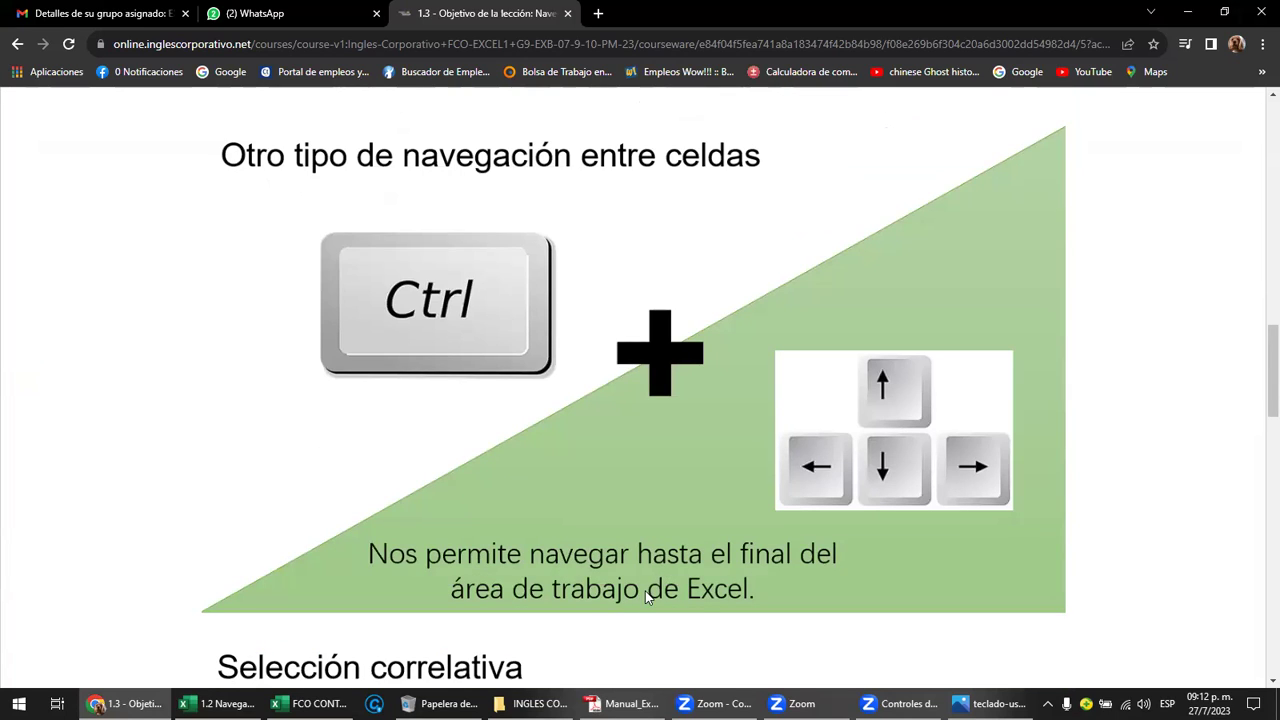
{"action": "left_click", "coordinate": [218, 703]}
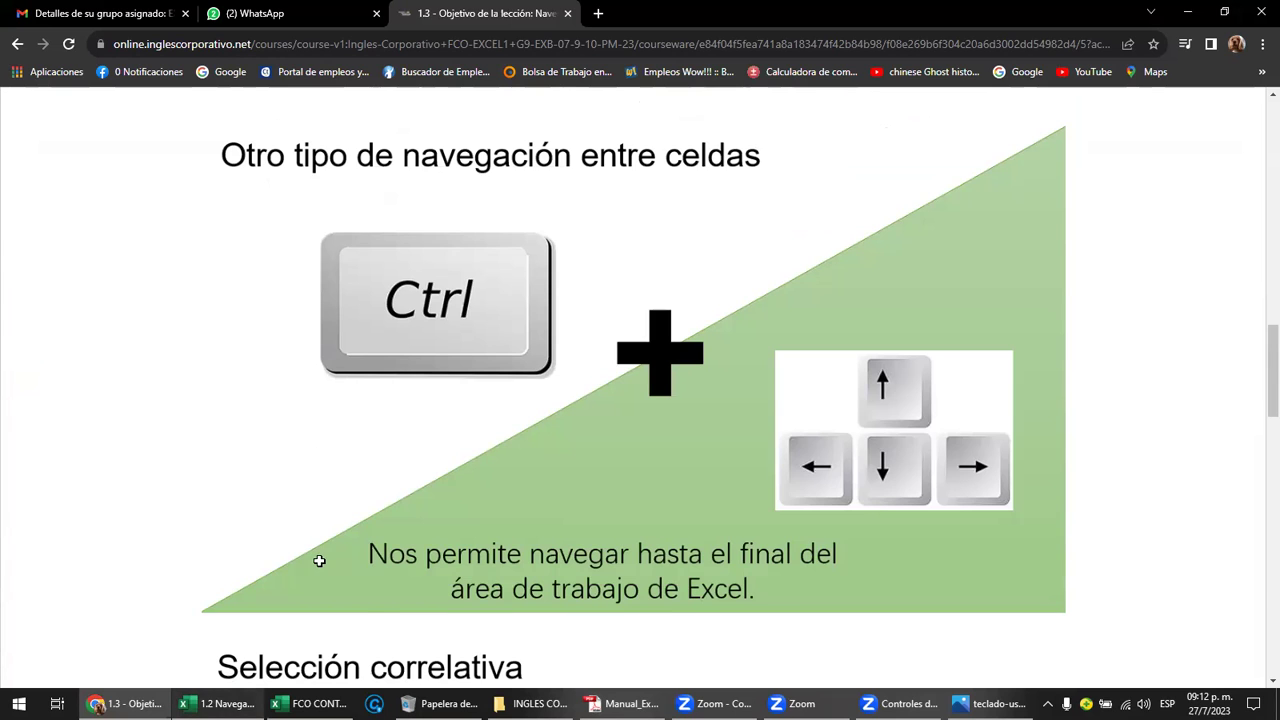
{"action": "left_click", "coordinate": [272, 292]}
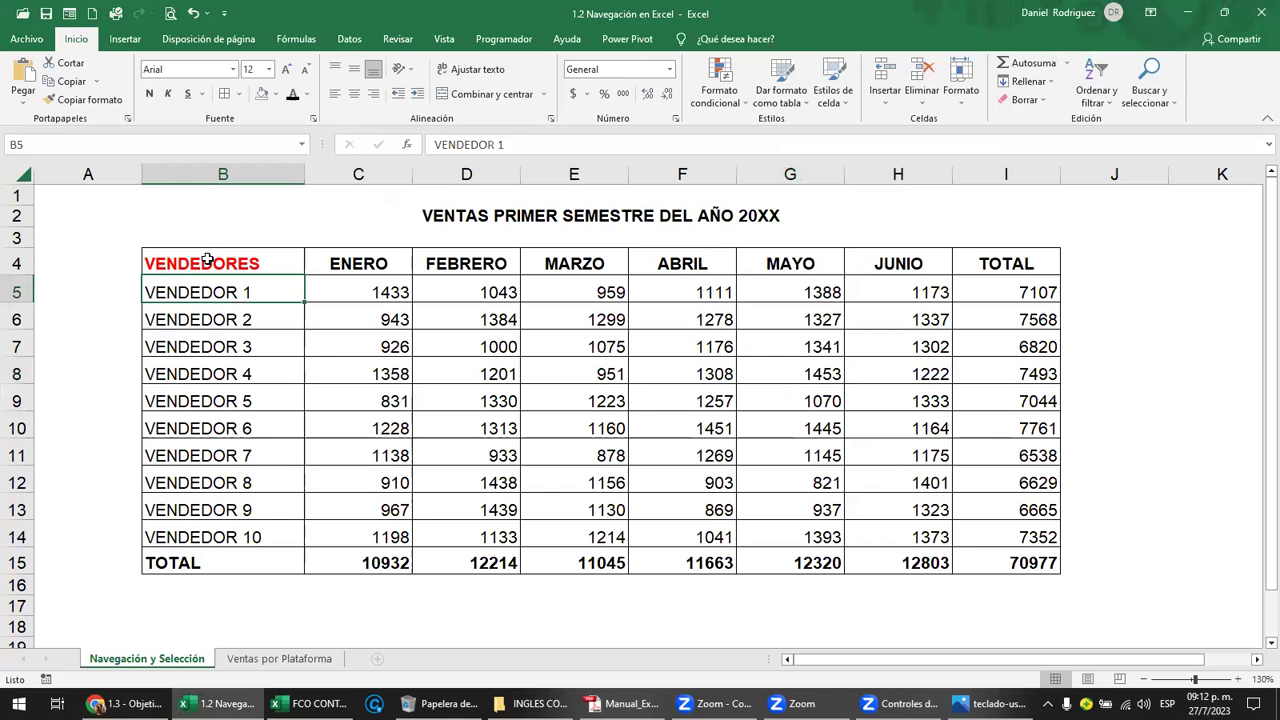
{"action": "left_click", "coordinate": [255, 263]}
{"action": "left_click", "coordinate": [982, 568], "text": "shift"}
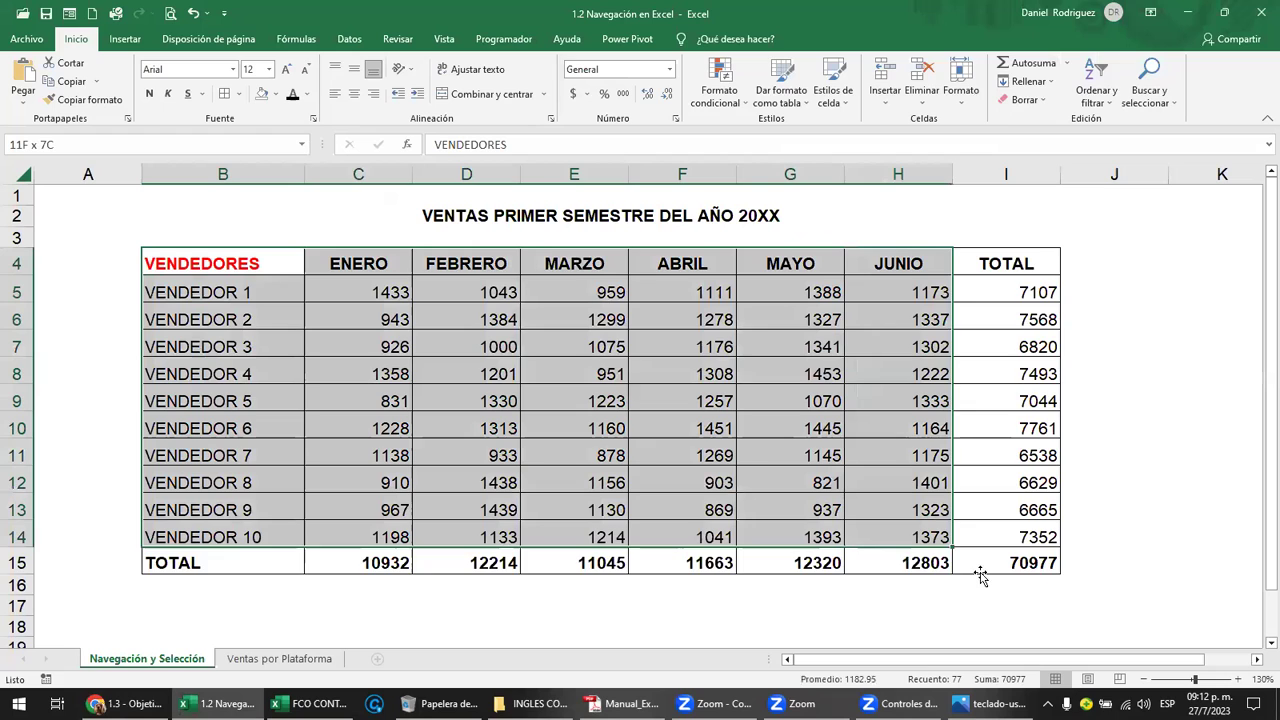
{"action": "left_click", "coordinate": [198, 608]}
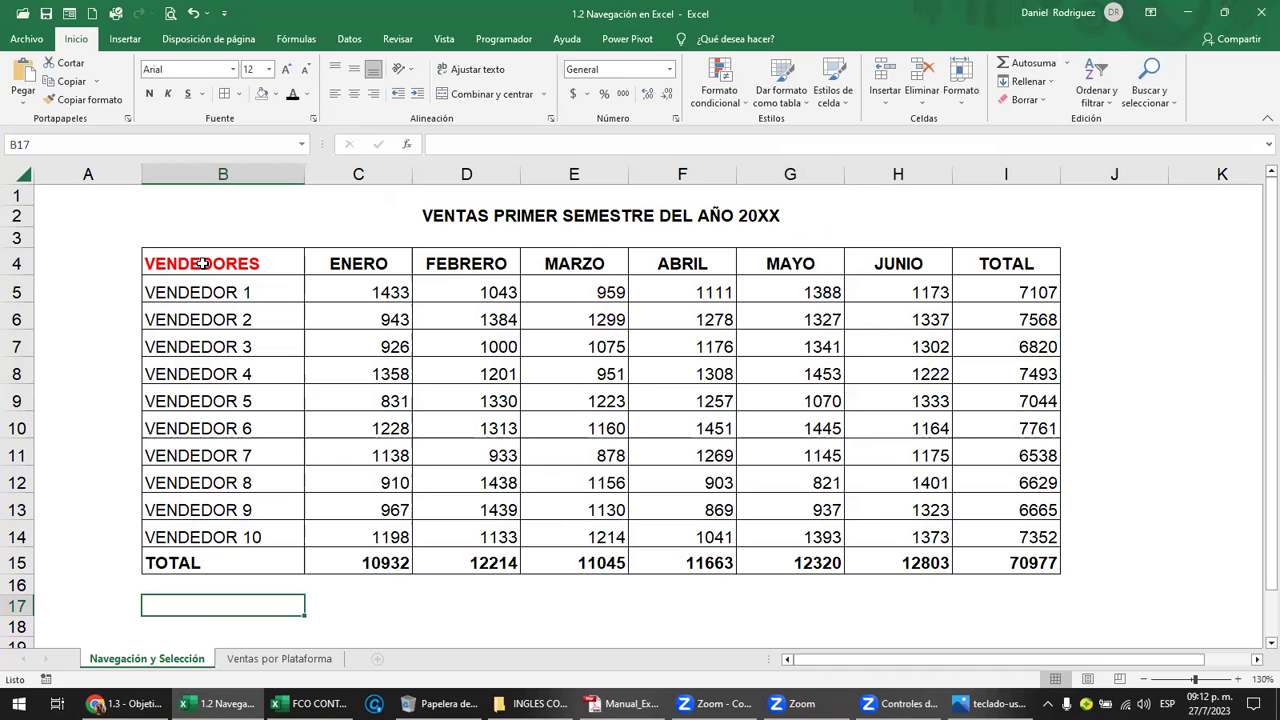
{"action": "left_click", "coordinate": [203, 263]}
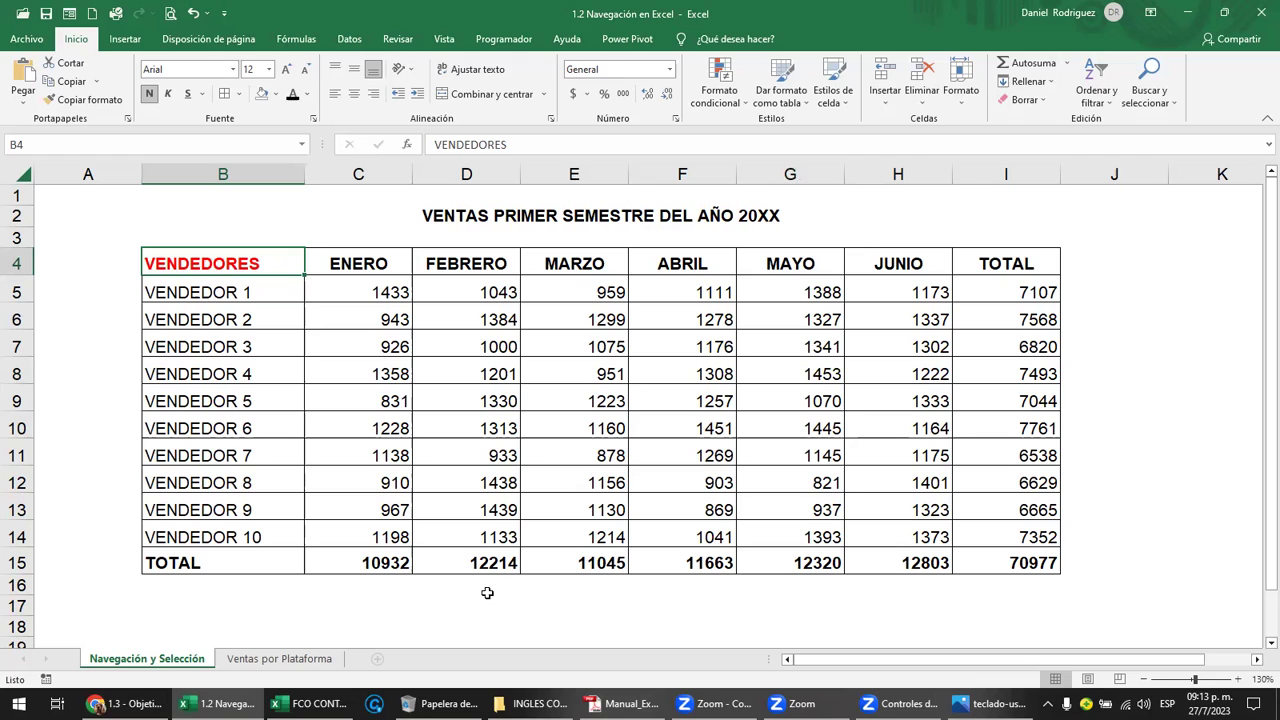
{"action": "left_click", "coordinate": [957, 692]}
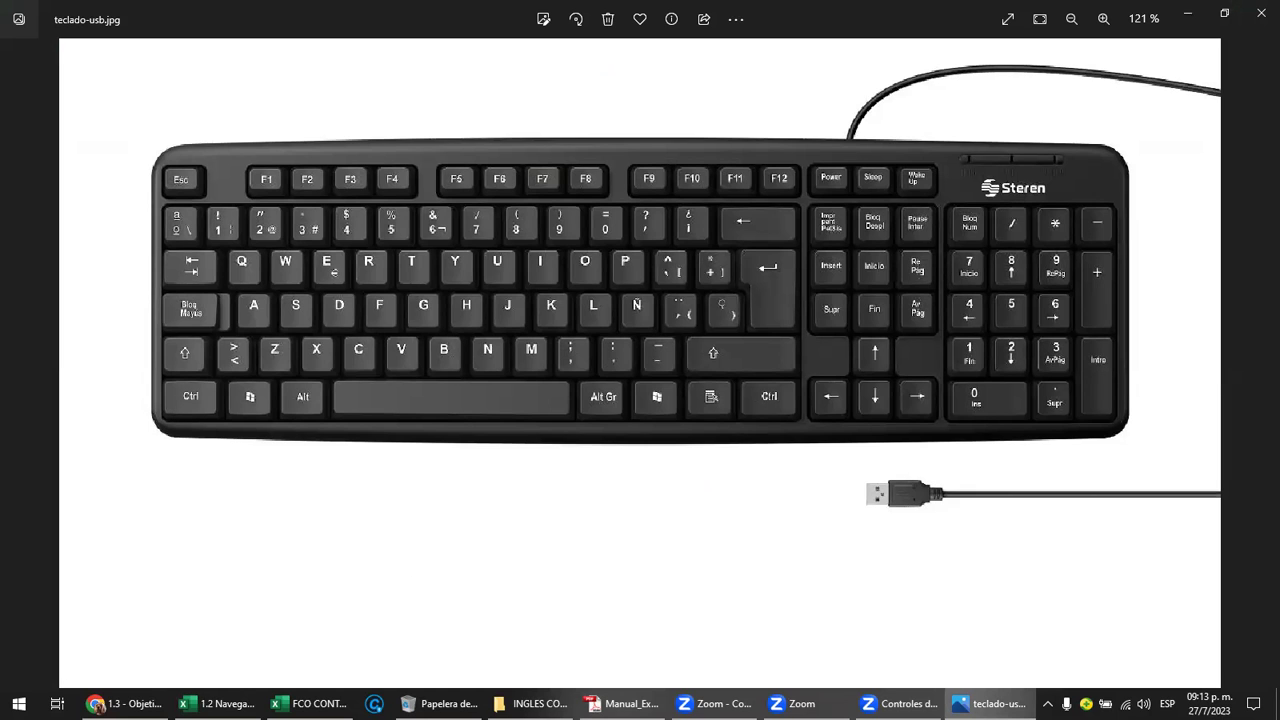
{"action": "left_click", "coordinate": [220, 703]}
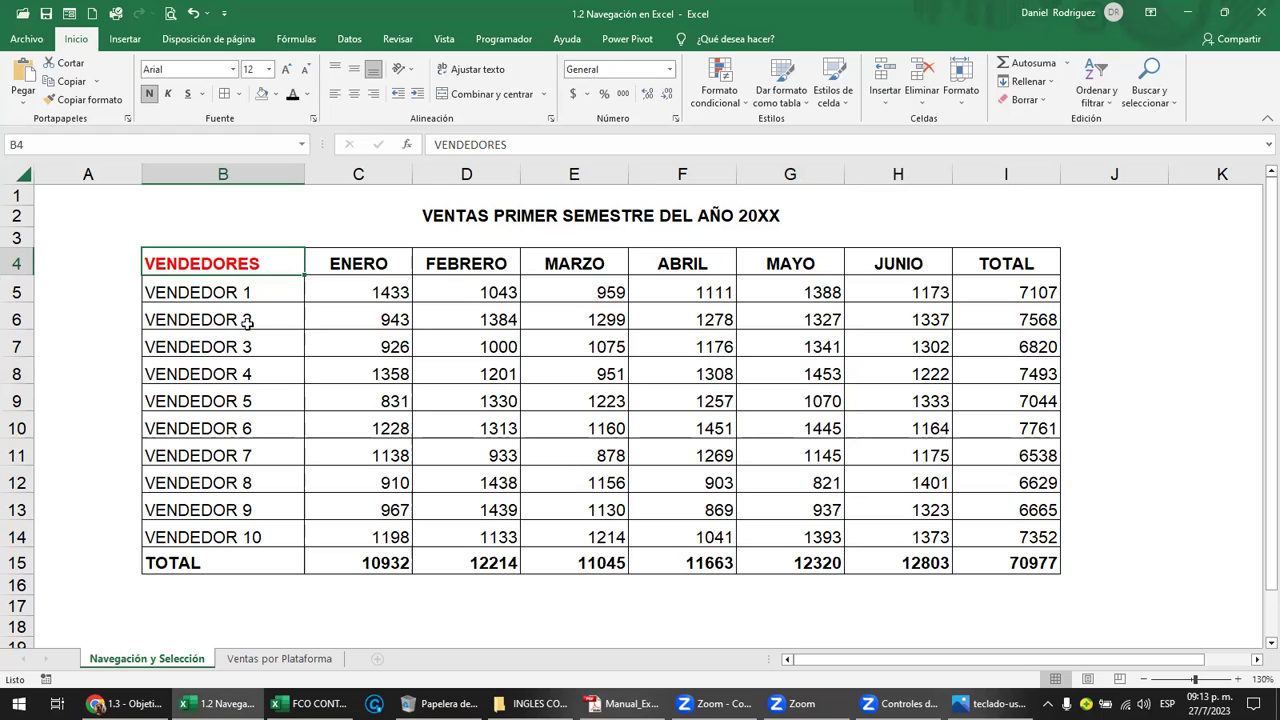
Jump between the VENDEDORES header B4, the TOTAL row B15 and last row 1048576, ending on TOTAL
{"action": "key", "text": "ctrl+Down"}
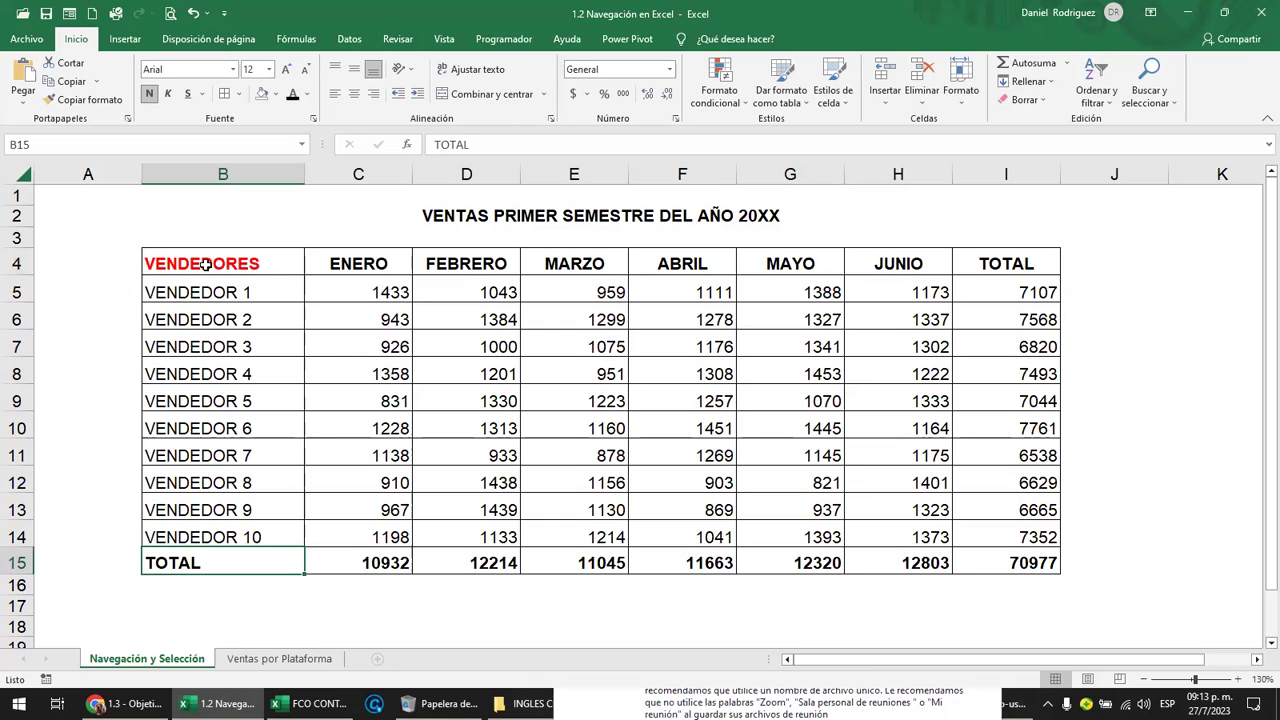
{"action": "key", "text": "ctrl+Up"}
{"action": "left_click", "coordinate": [238, 266]}
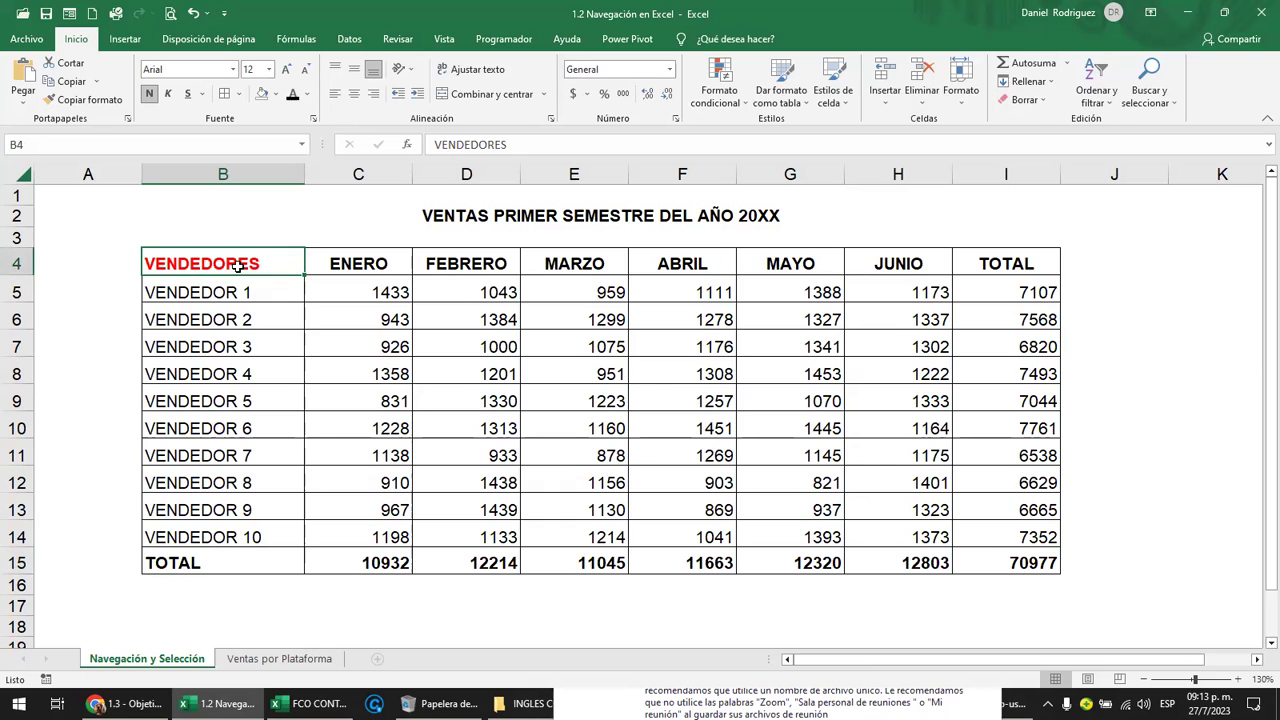
{"action": "key", "text": "ctrl+Down"}
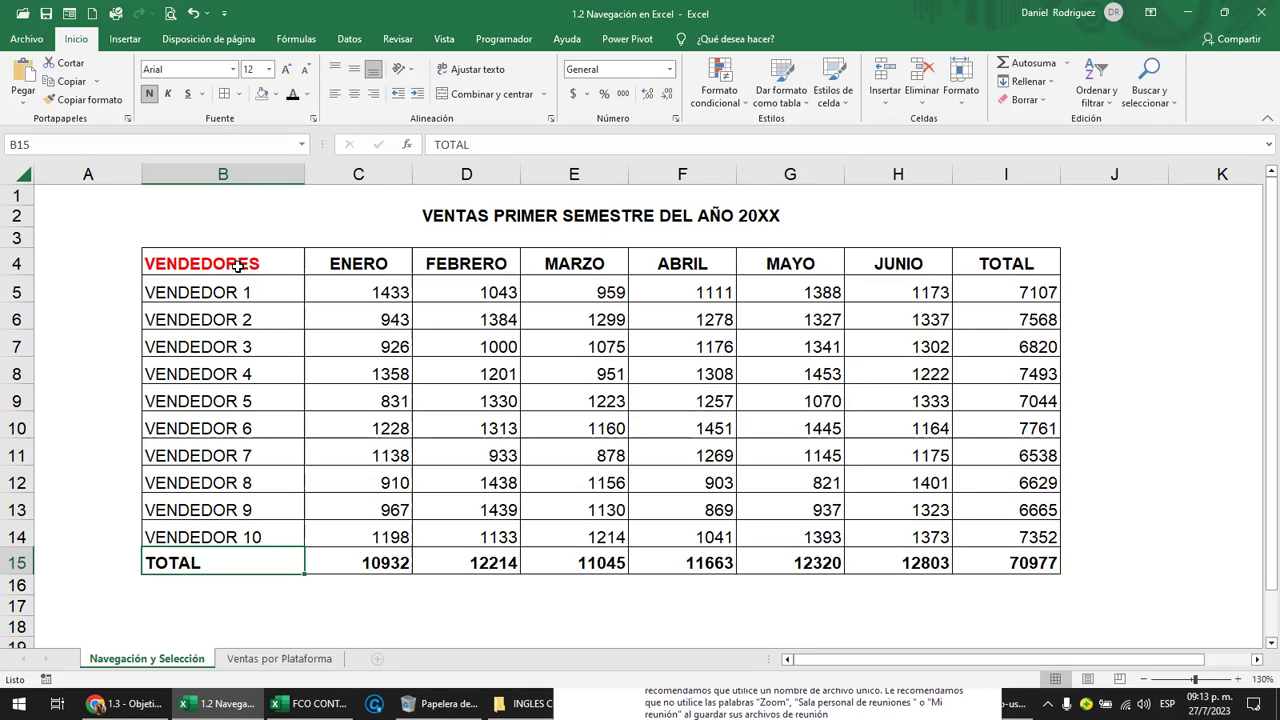
{"action": "key", "text": "ctrl+Down"}
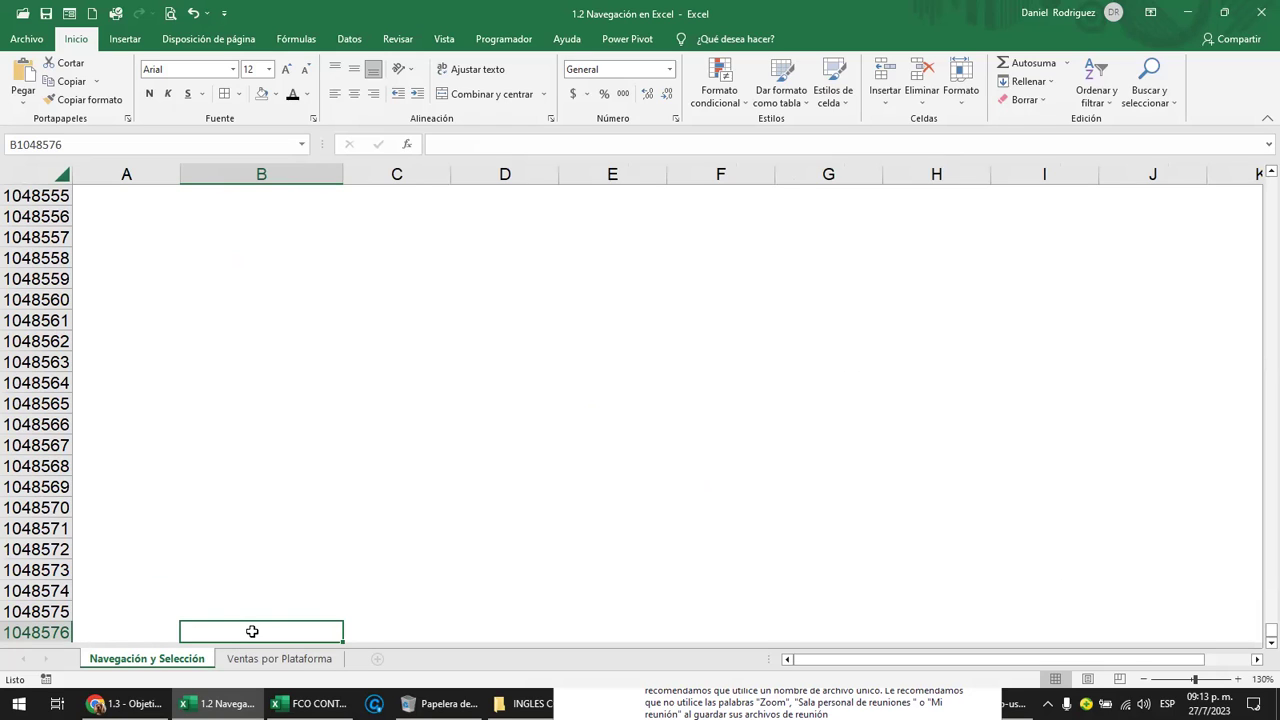
{"action": "key", "text": "ctrl+Up"}
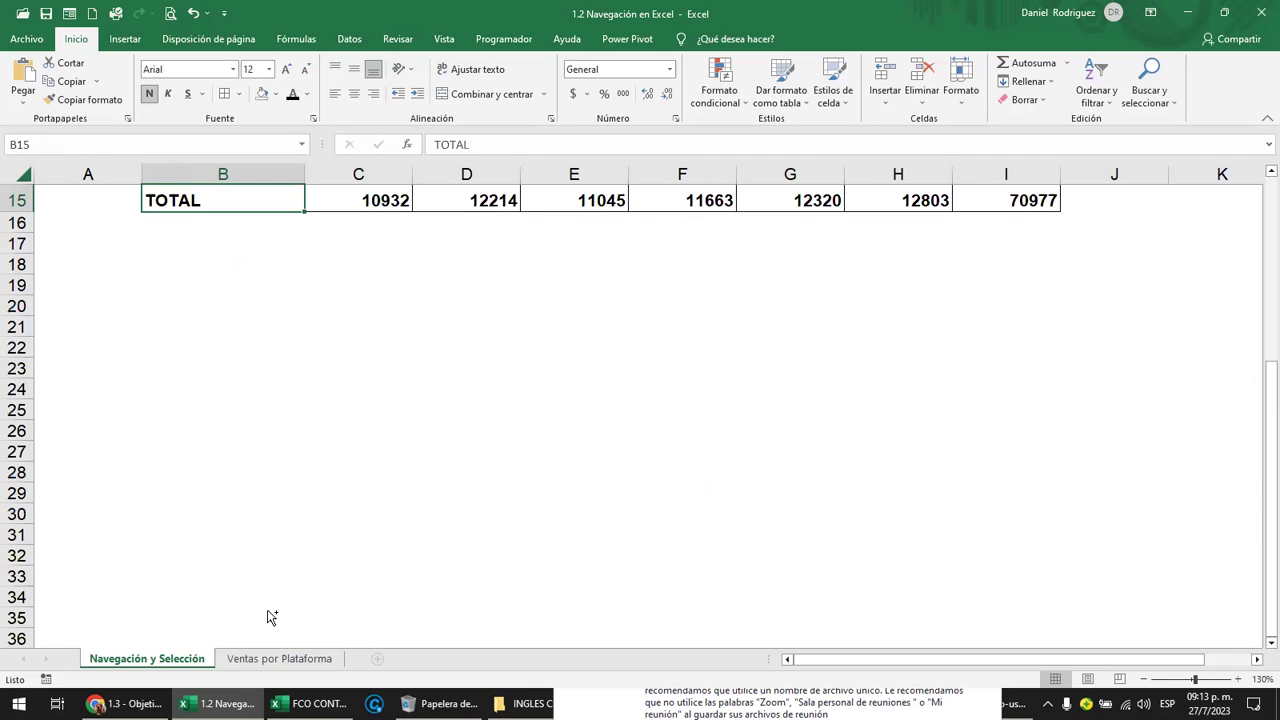
{"action": "scroll", "coordinate": [263, 612], "scroll_direction": "up", "scroll_amount": 2, "text": "ctrl"}
{"action": "scroll", "coordinate": [263, 610], "scroll_direction": "down", "scroll_amount": 1, "text": "ctrl"}
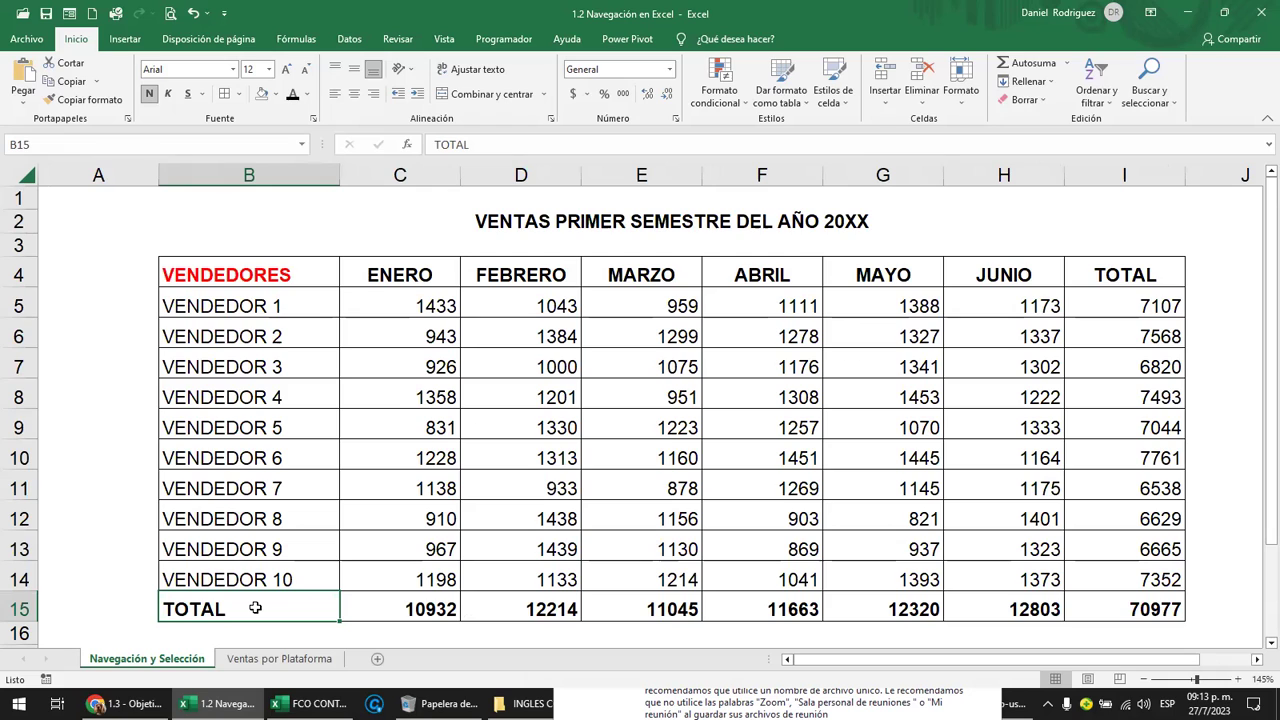
Hop between title B2 and header B4, then jump right to TOTAL in I4 and on to XFD4
{"action": "key", "text": "ctrl+Up"}
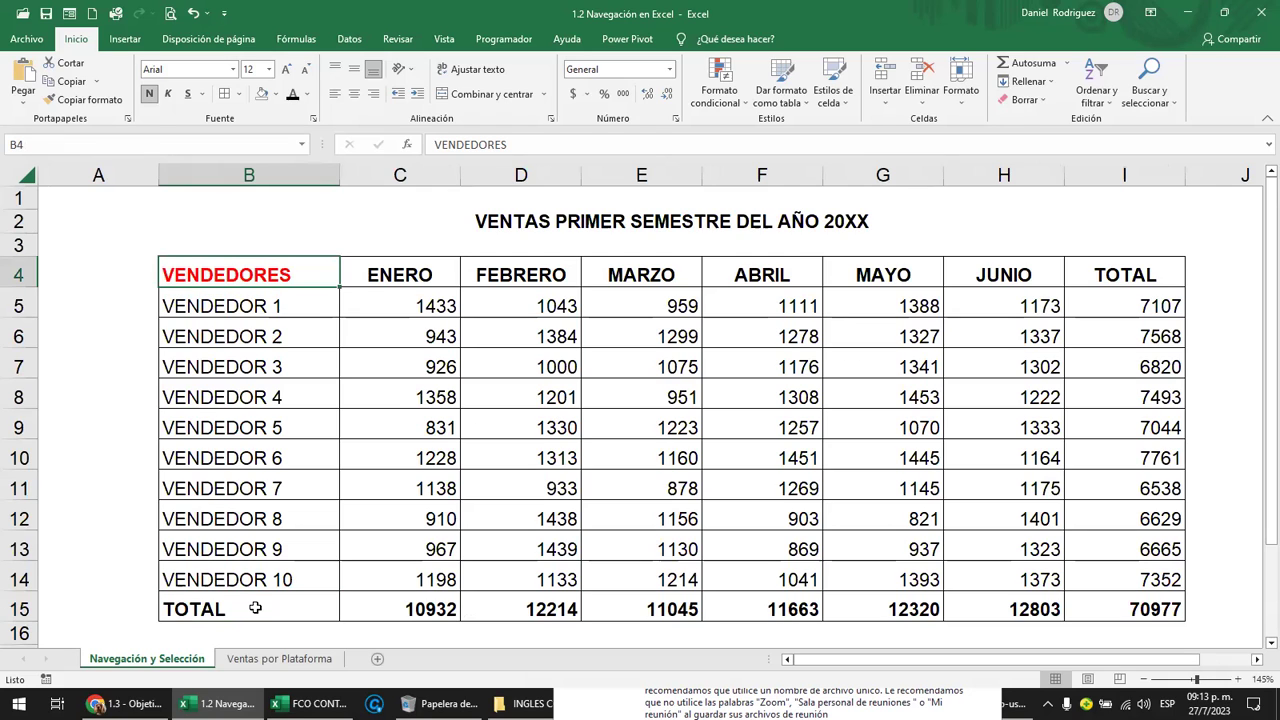
{"action": "key", "text": "ctrl+Up"}
{"action": "key", "text": "ctrl+Up"}
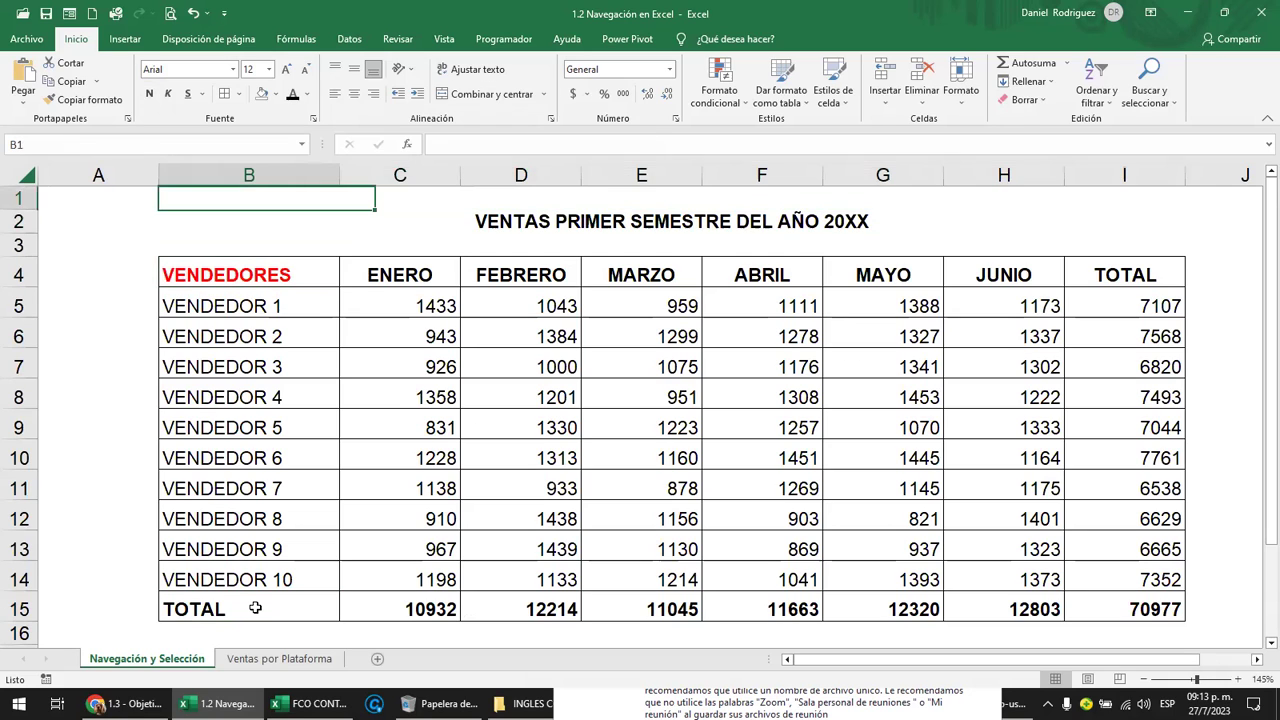
{"action": "key", "text": "ctrl+Down"}
{"action": "key", "text": "ctrl+Down"}
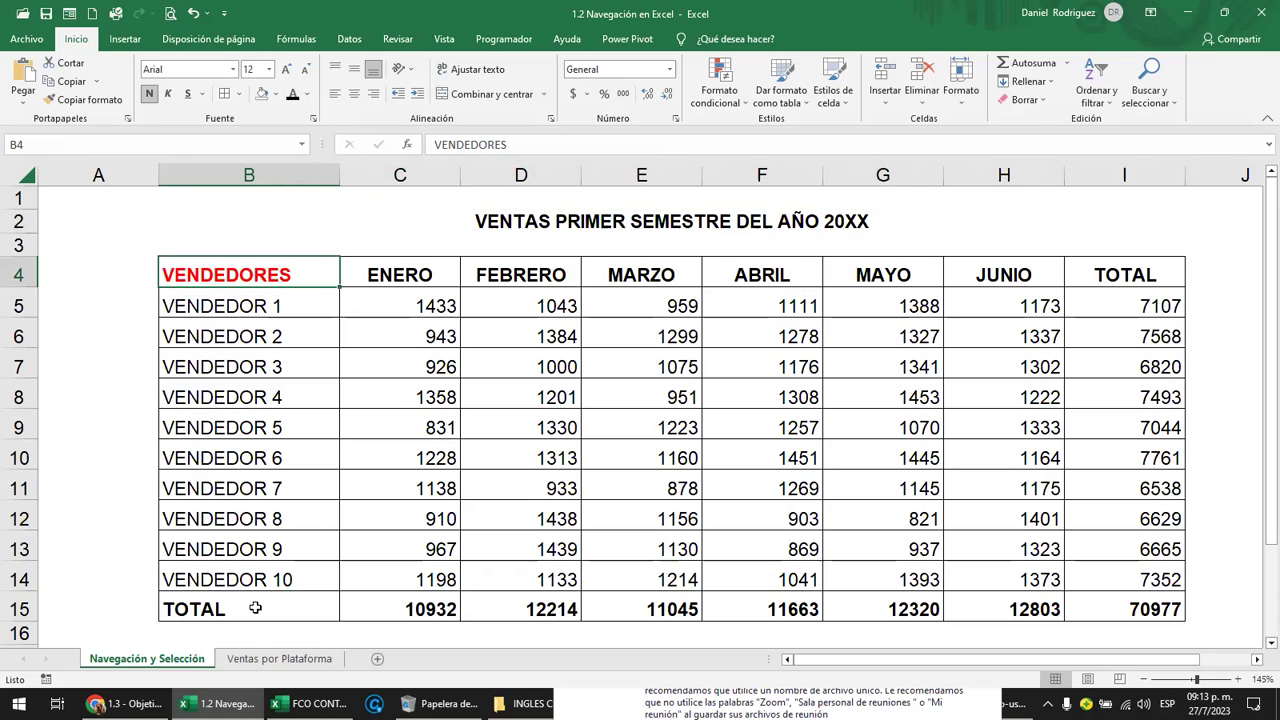
{"action": "key", "text": "ctrl+Down"}
{"action": "key", "text": "ctrl+Up"}
{"action": "key", "text": "ctrl+Up"}
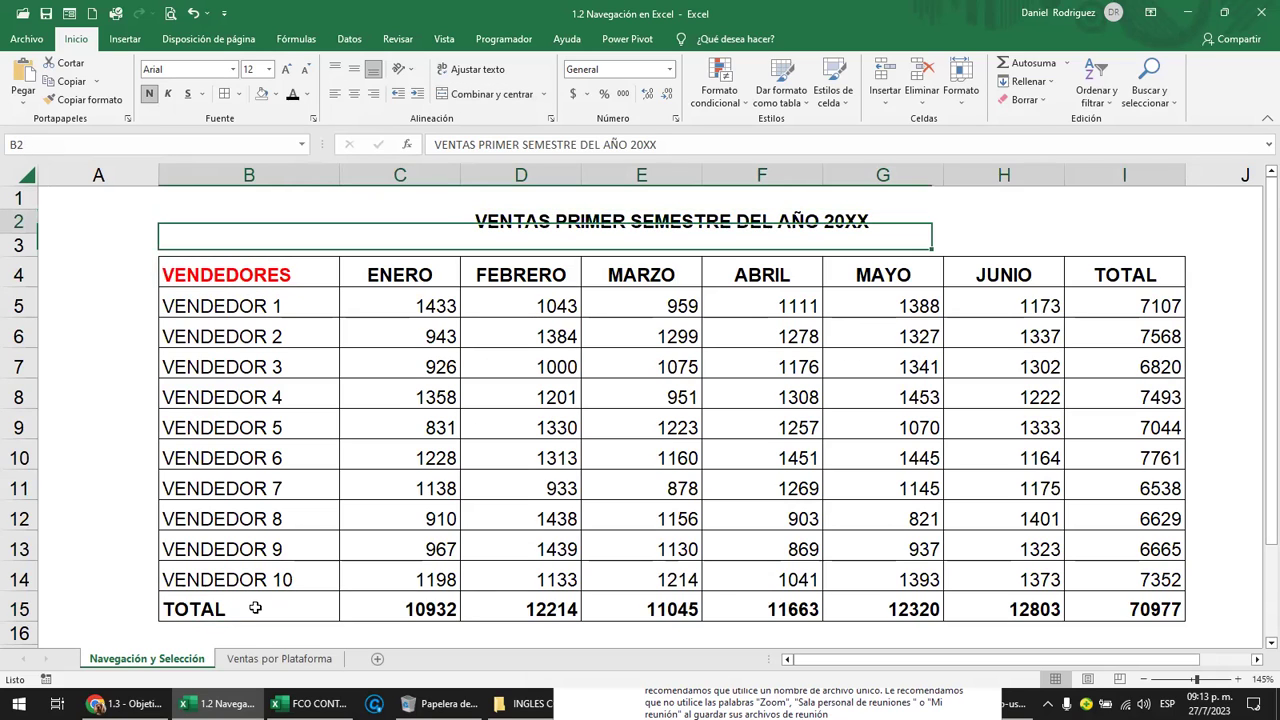
{"action": "key", "text": "ctrl+Down"}
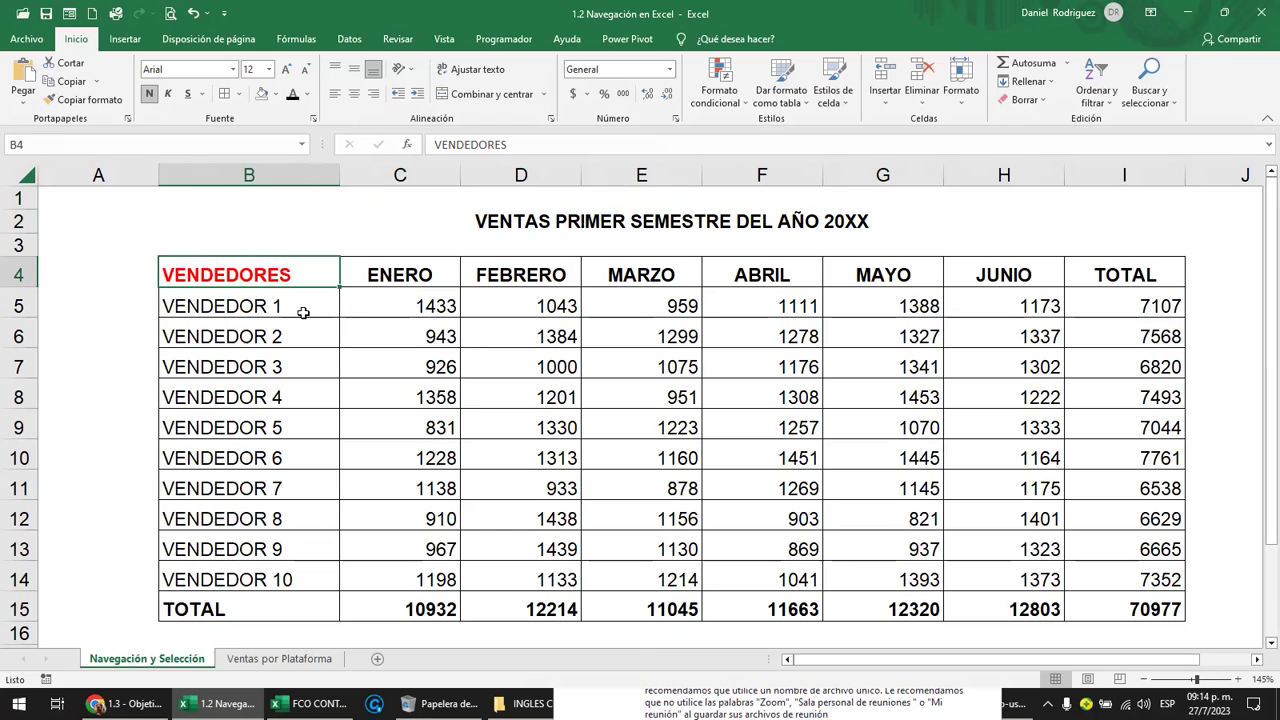
{"action": "key", "text": "ctrl+Right"}
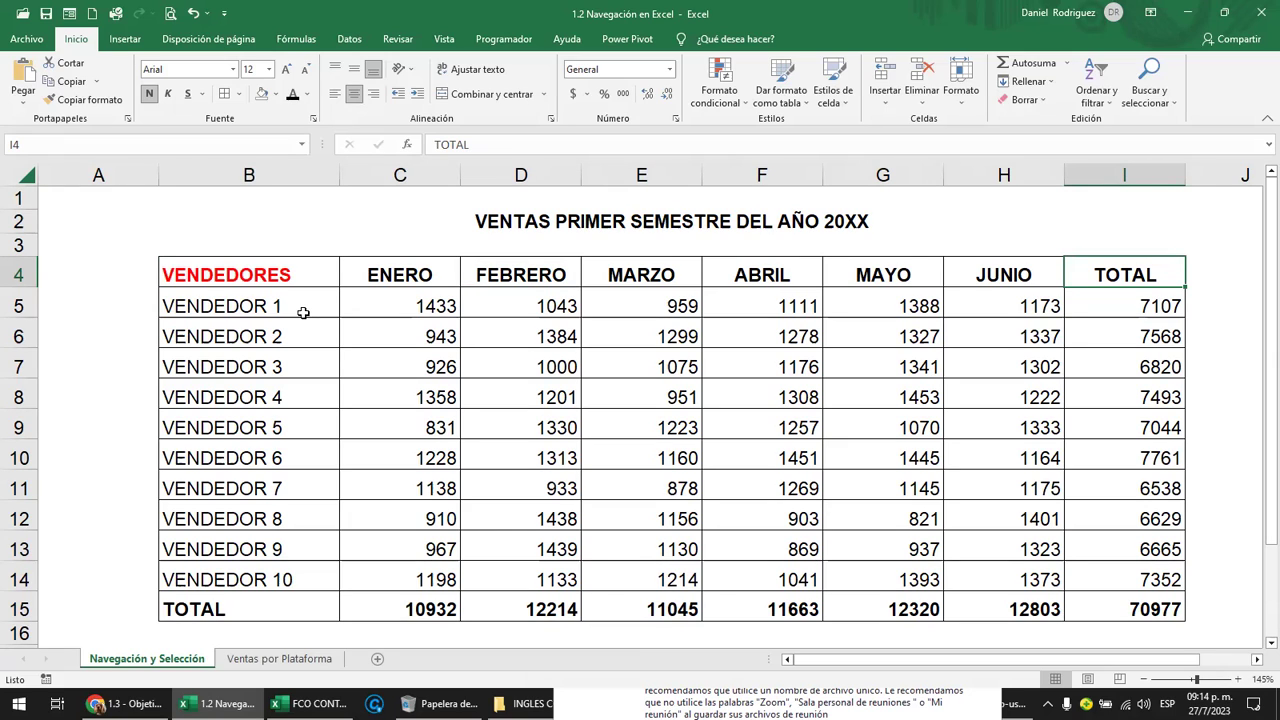
{"action": "key", "text": "ctrl+Right"}
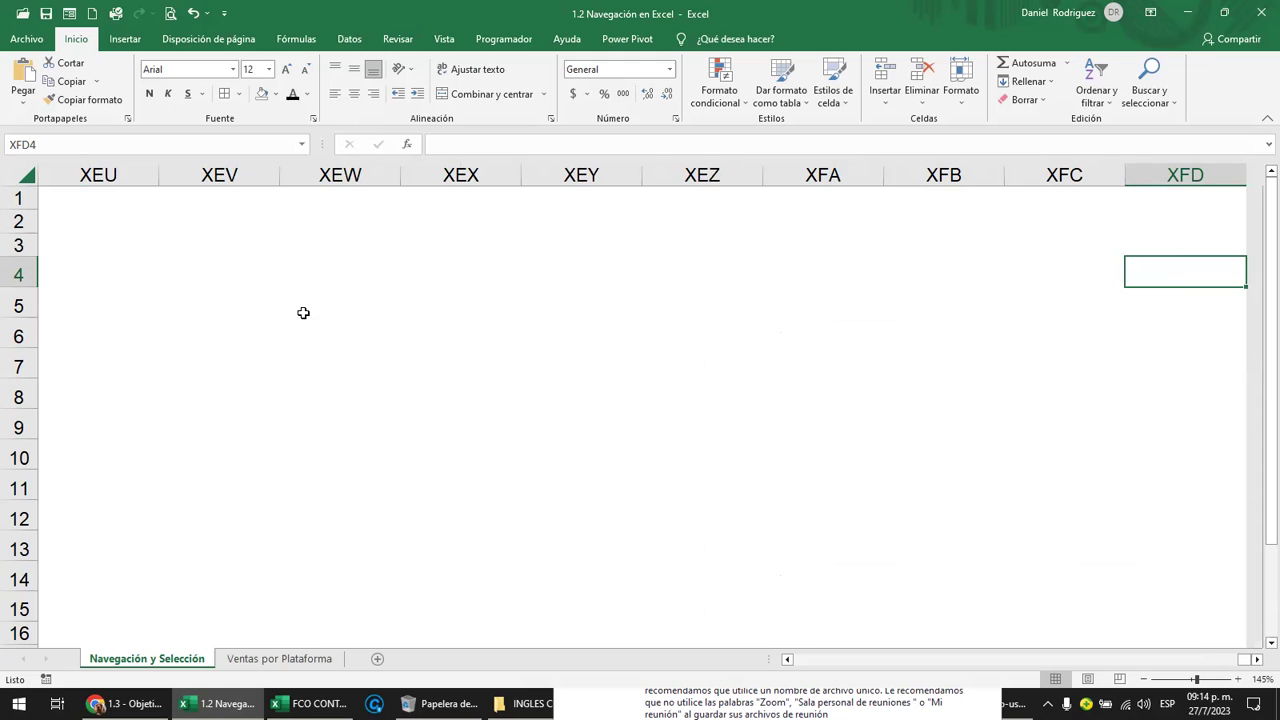
Jump left from XFD4 to the TOTAL and VENDEDORES headers, into column A, and back to B4
{"action": "key", "text": "ctrl+Left"}
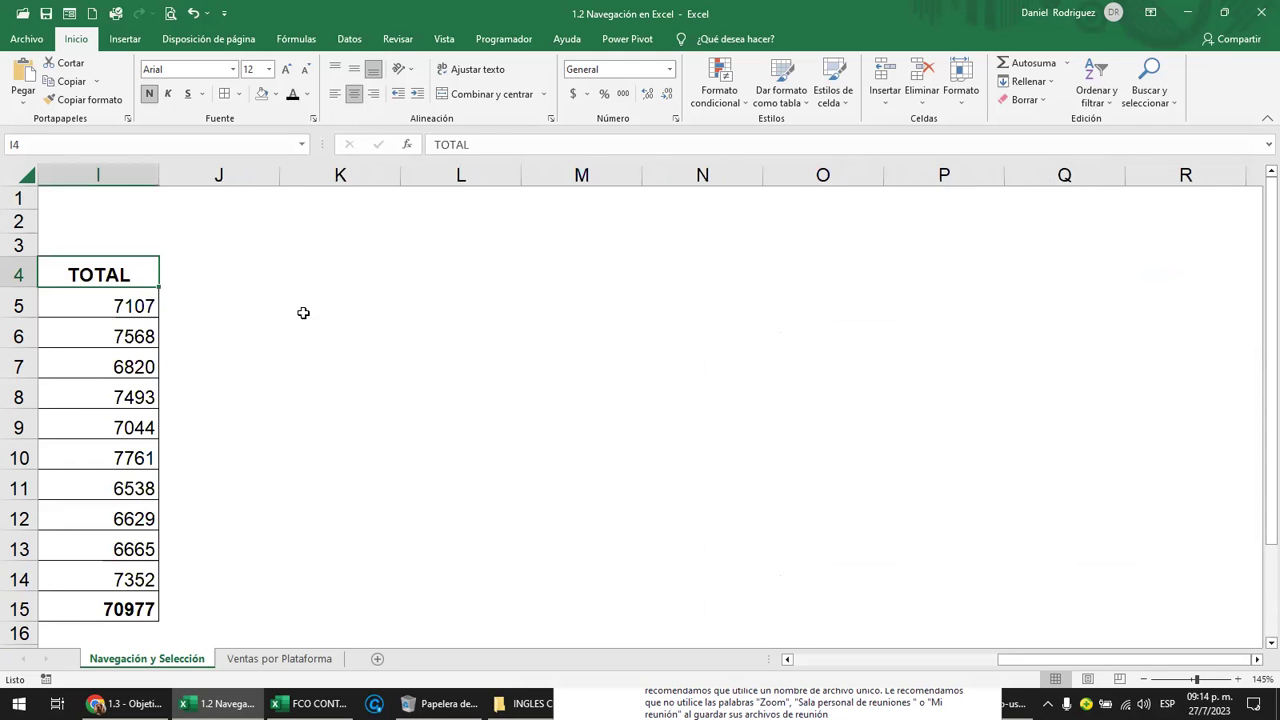
{"action": "key", "text": "ctrl+Left"}
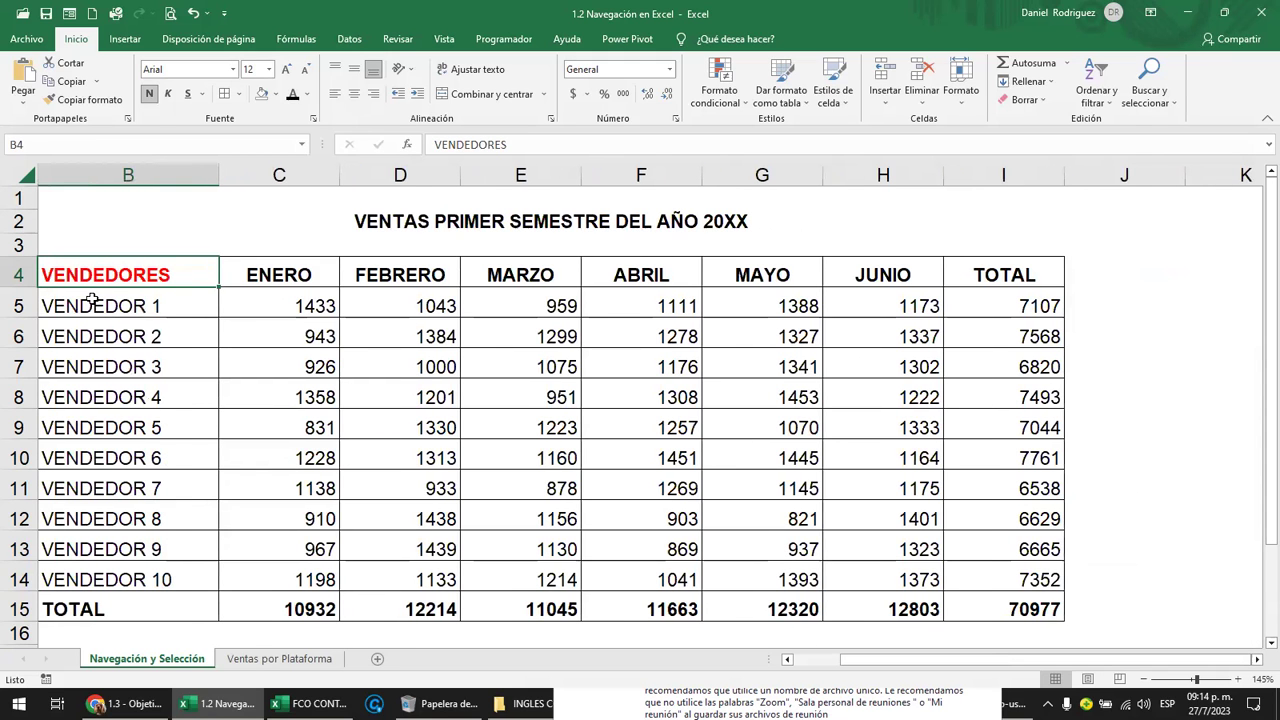
{"action": "key", "text": "ctrl+Left"}
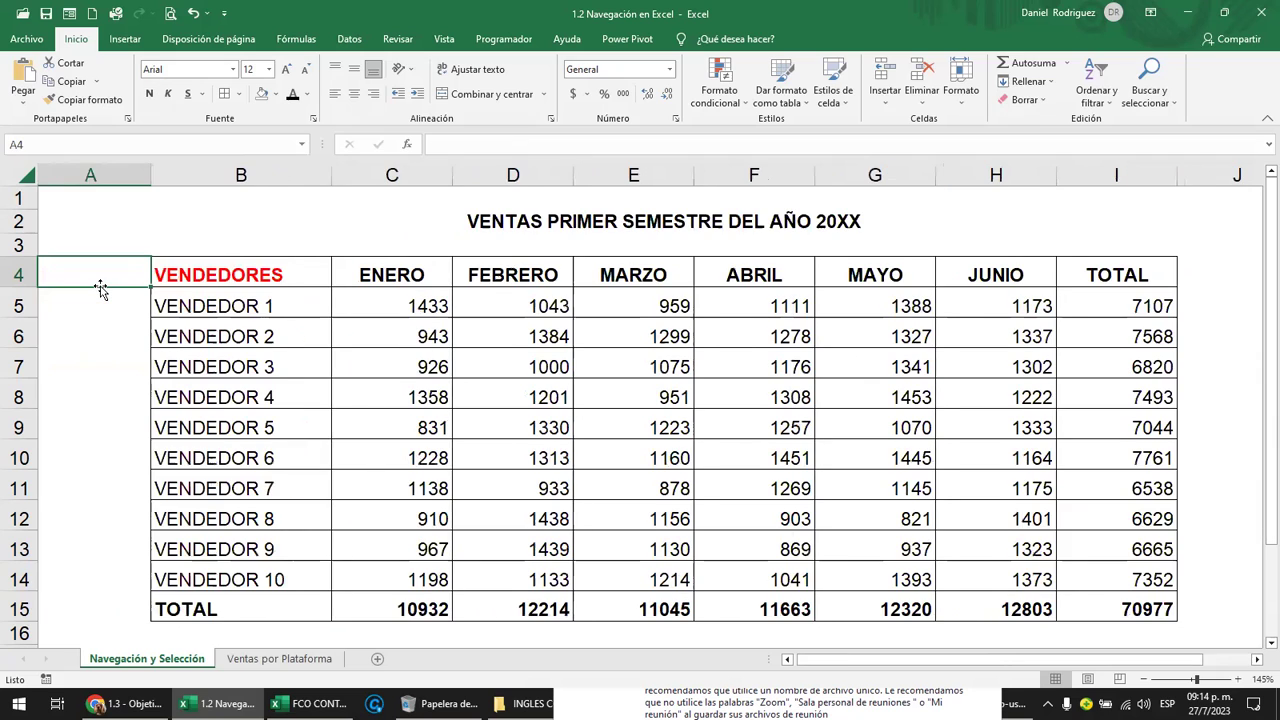
{"action": "key", "text": "ctrl+Right"}
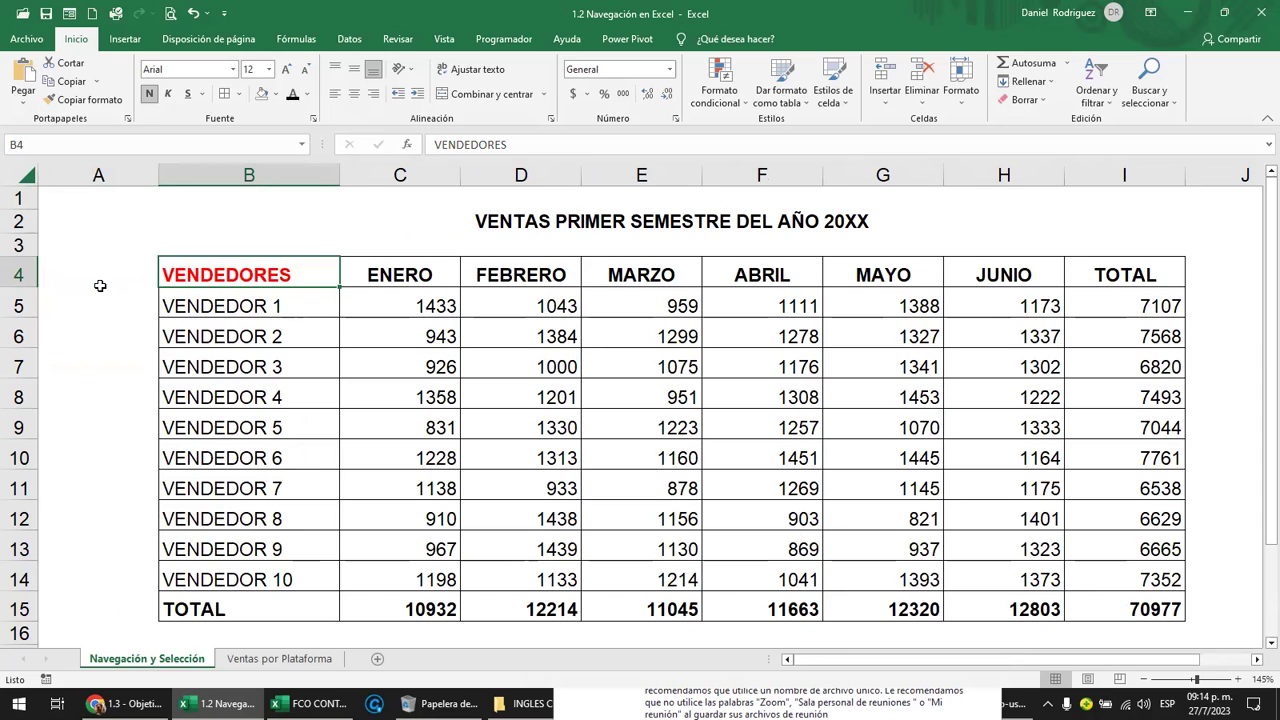
From ENERO, jump to its row-15 total, the grand total 70977, then back up to I4 and B4
{"action": "key", "text": "Right"}
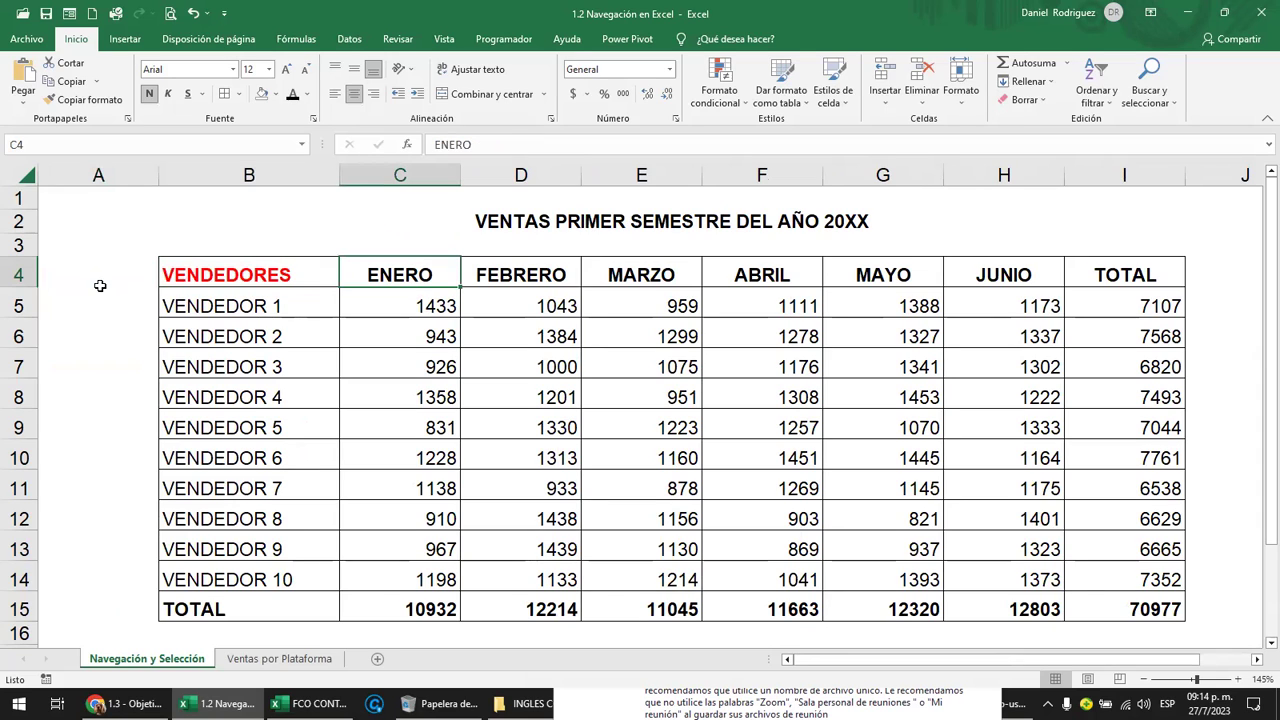
{"action": "key", "text": "ctrl+Down"}
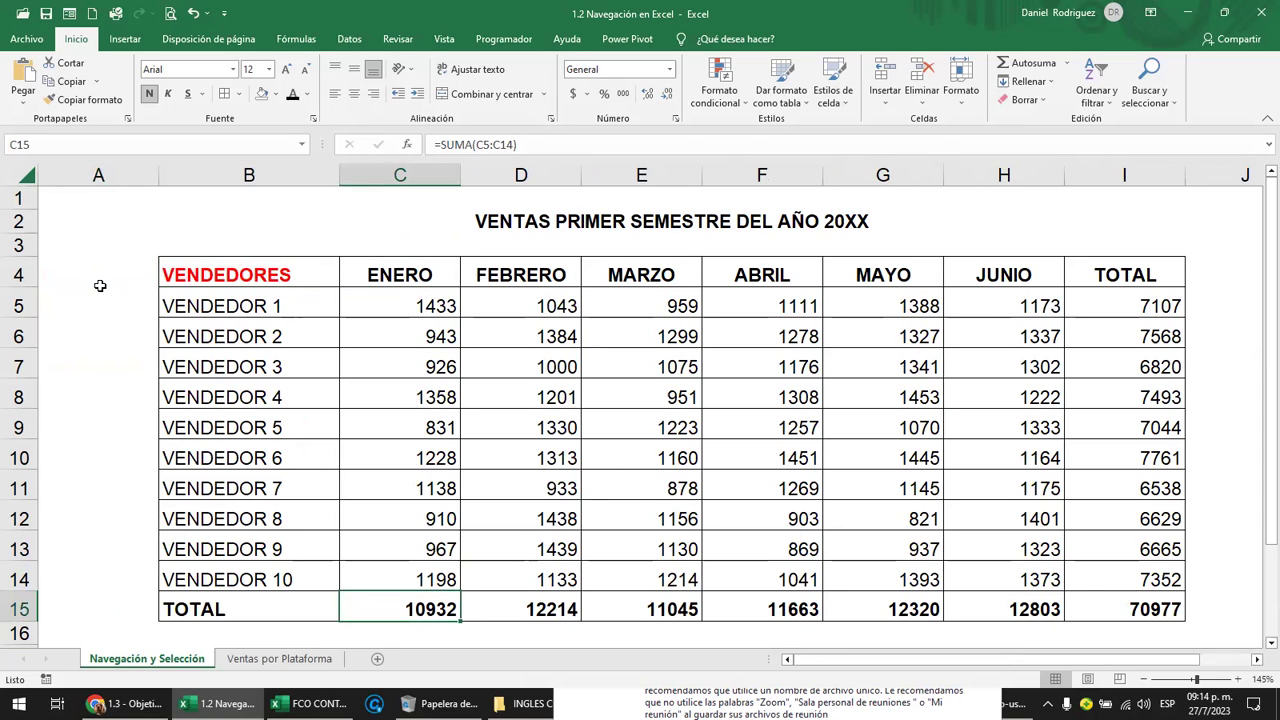
{"action": "key", "text": "ctrl+Right"}
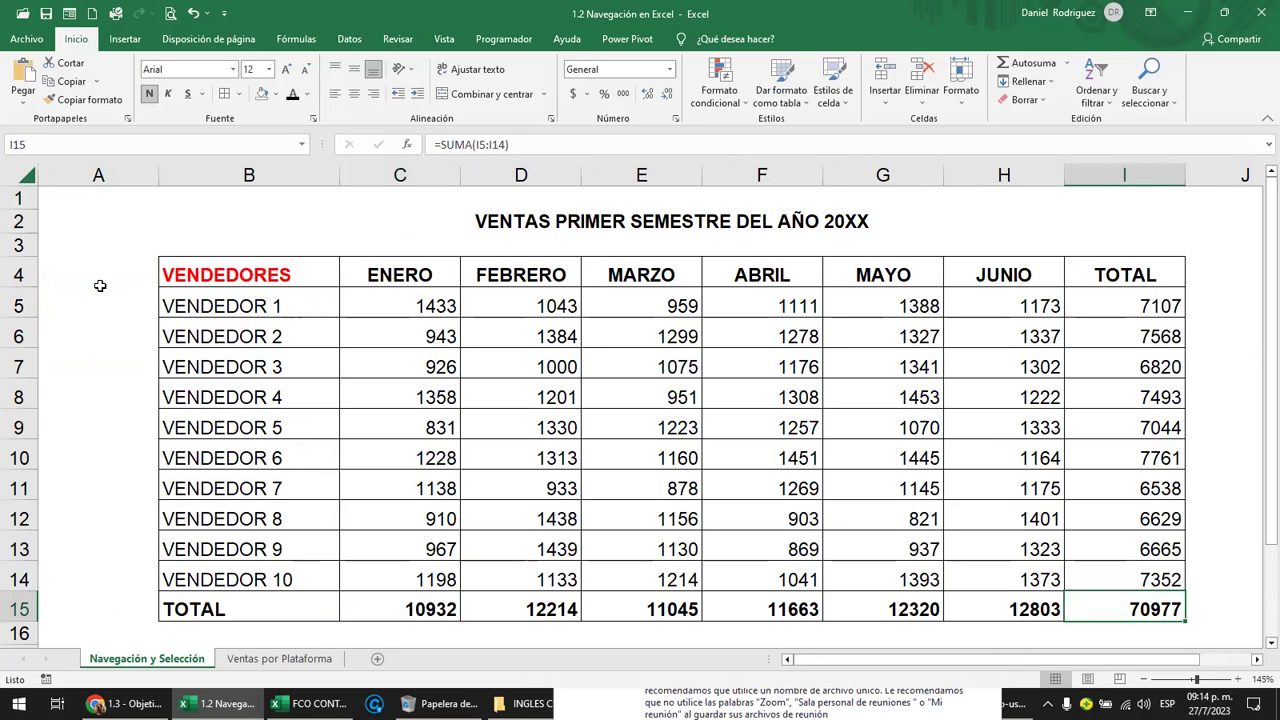
{"action": "key", "text": "ctrl+Up"}
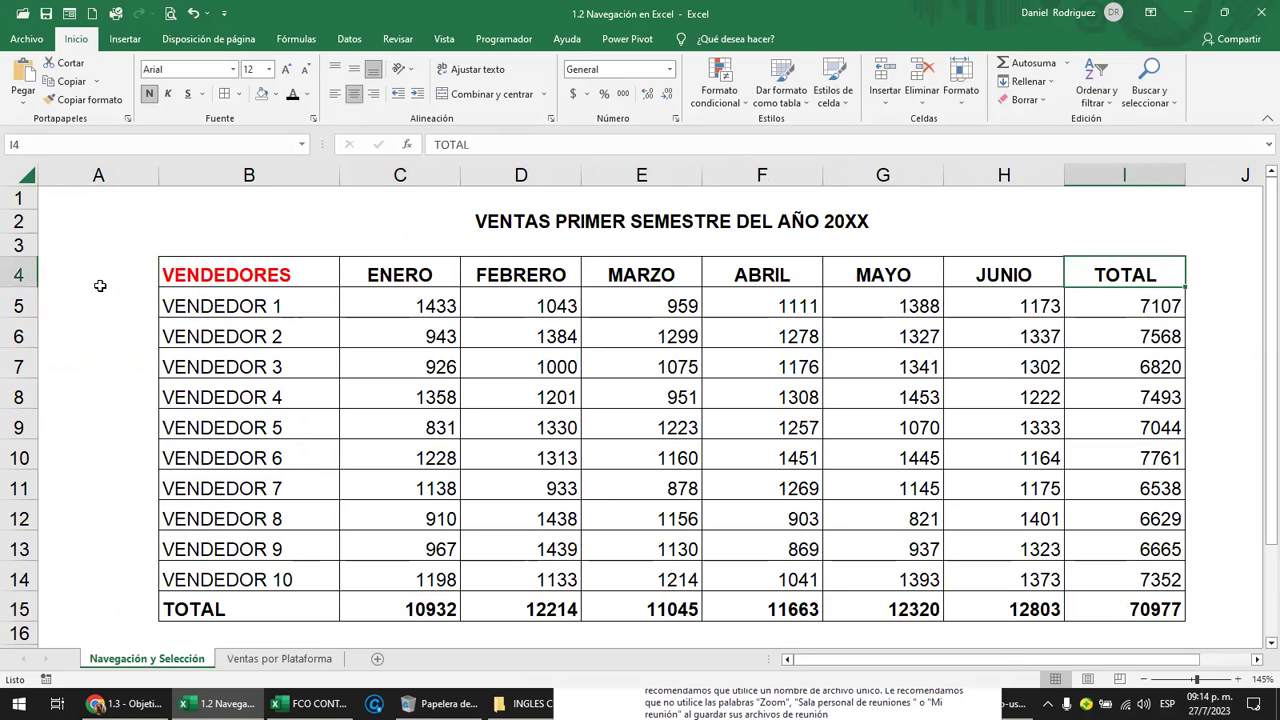
{"action": "key", "text": "ctrl+Left"}
Jump from the TOTAL row label out to column XFD and back to B15, then A15
{"action": "key", "text": "ctrl+Down"}
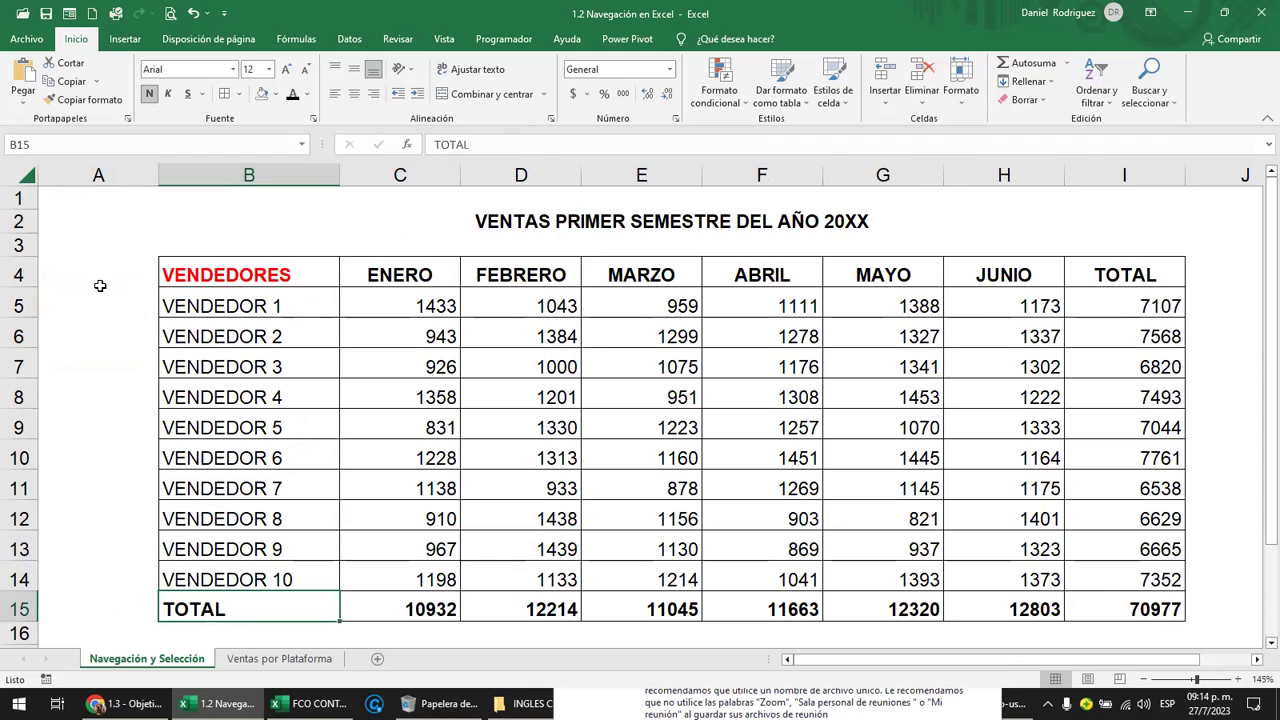
{"action": "key", "text": "ctrl+Right"}
{"action": "key", "text": "ctrl+Left"}
{"action": "key", "text": "ctrl+Left"}
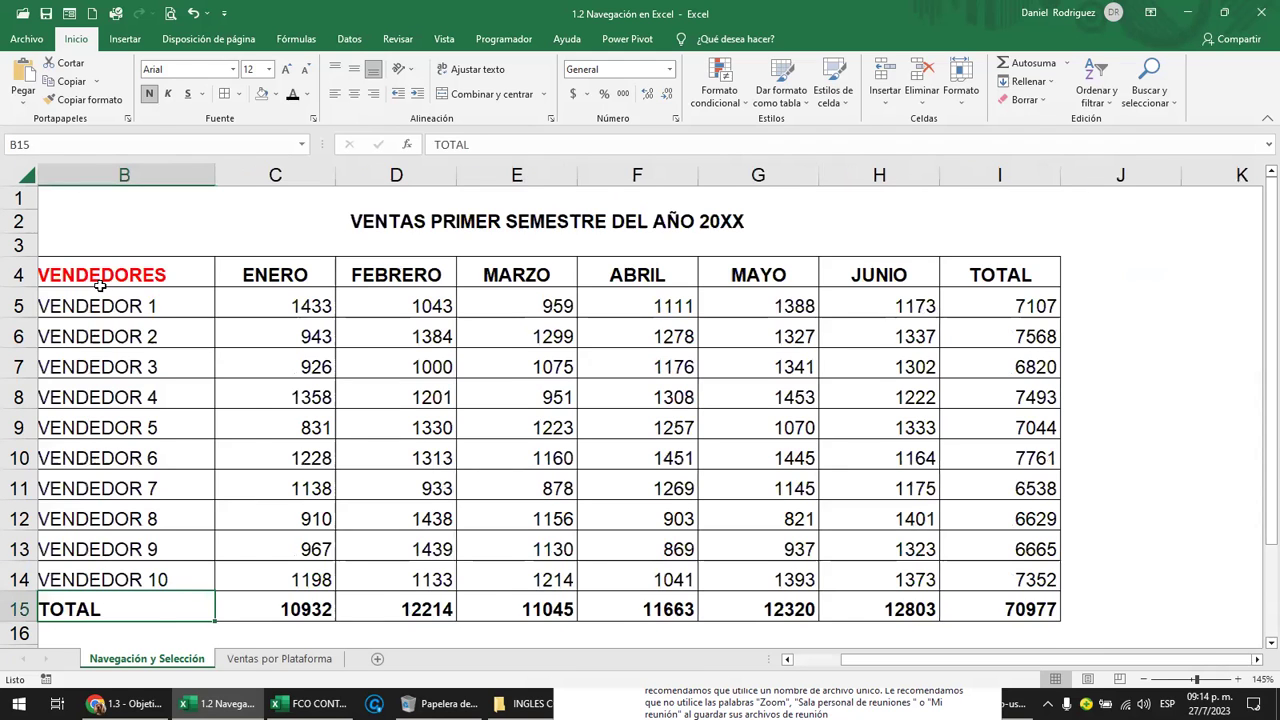
{"action": "key", "text": "ctrl+Left"}
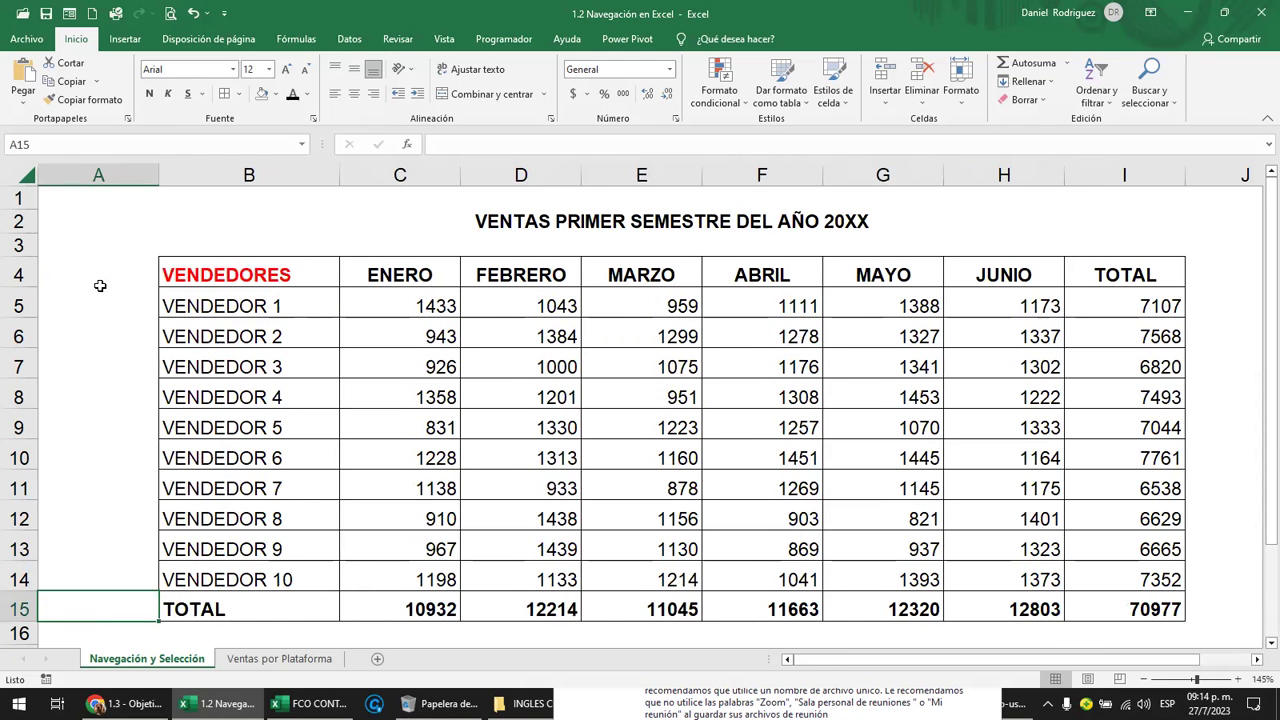
Select B4:C7, return to A1, jump to row 1048576 and back, then switch to the Chrome lesson
{"action": "left_click_drag", "start_coordinate": [206, 265], "coordinate": [415, 369]}
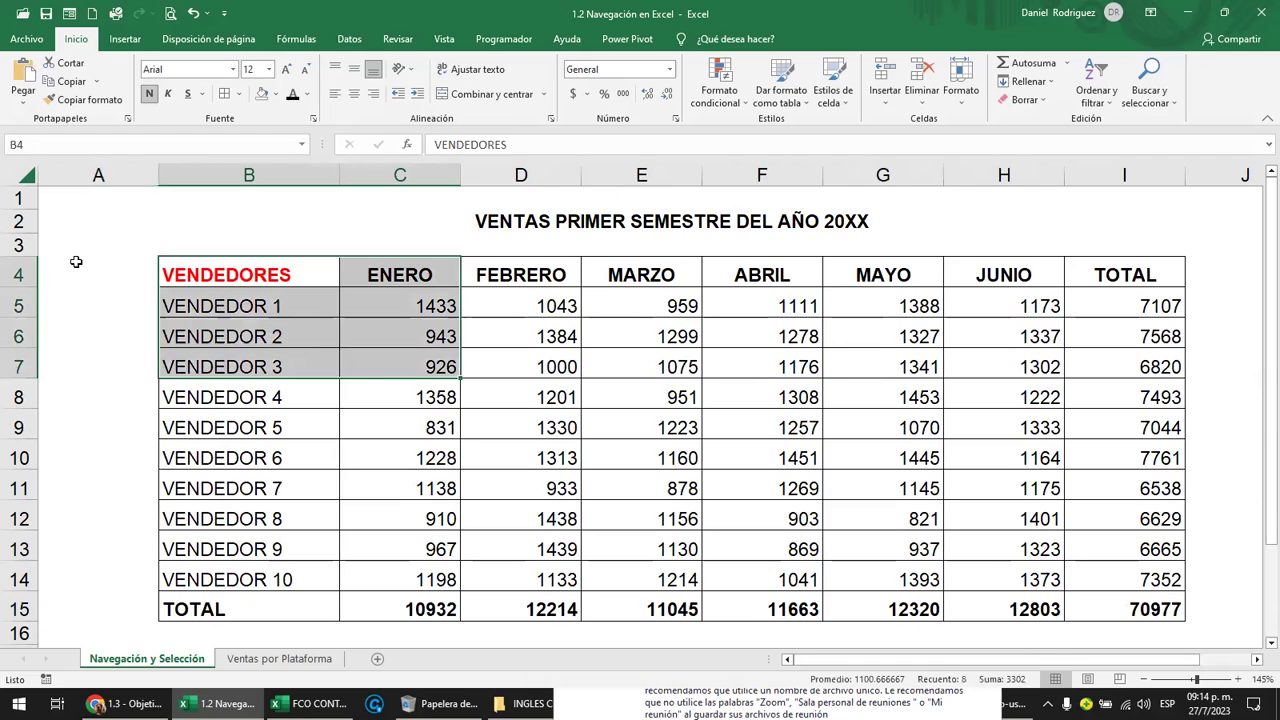
{"action": "left_click", "coordinate": [75, 261]}
{"action": "left_click", "coordinate": [98, 199]}
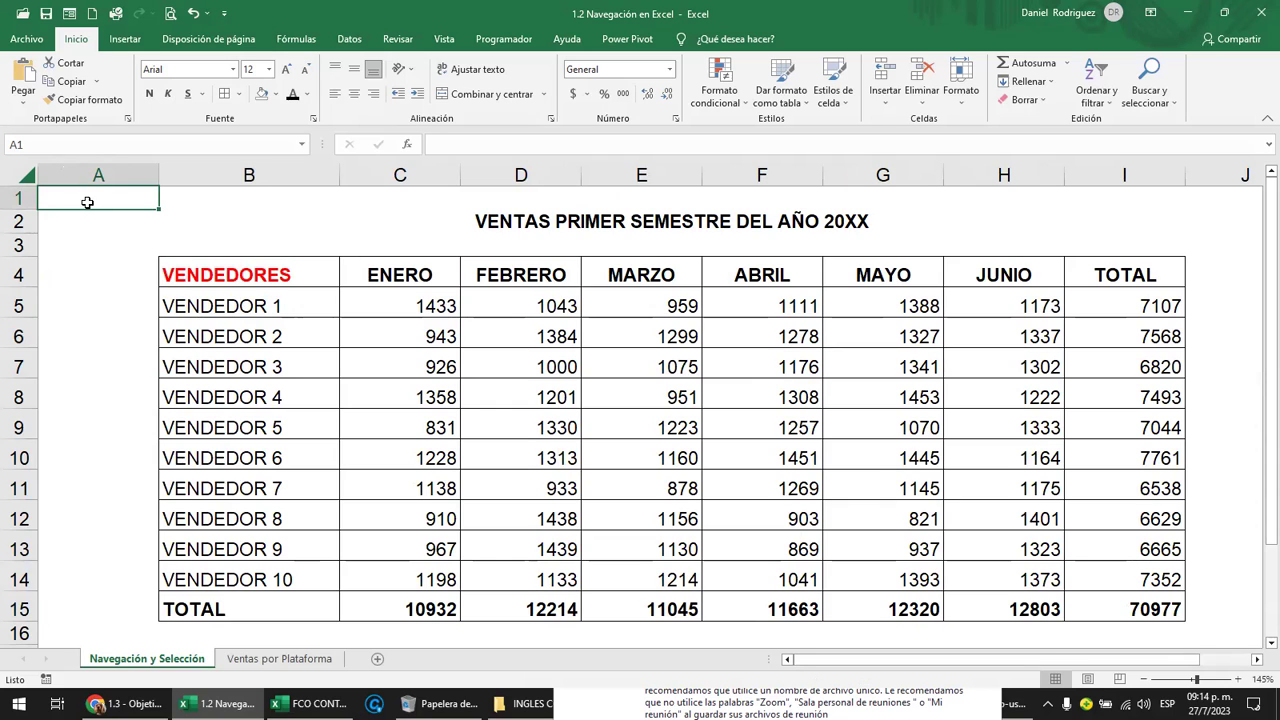
{"action": "key", "text": "ctrl+Down"}
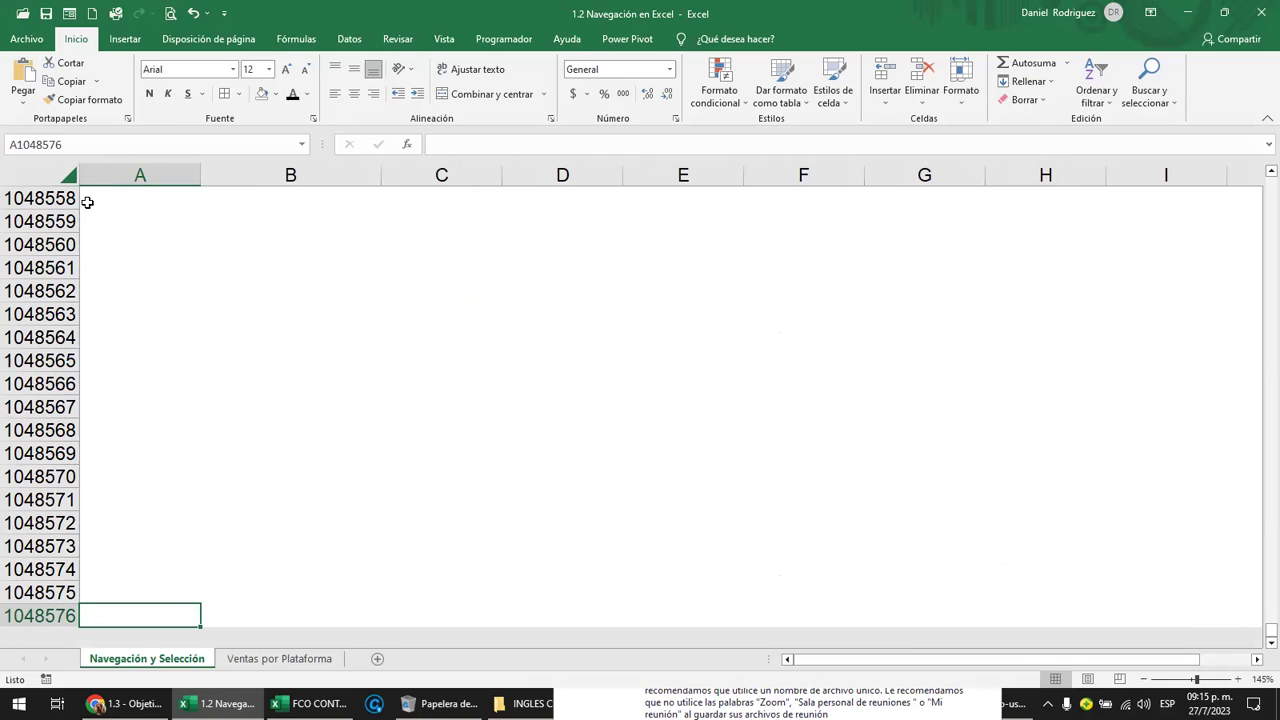
{"action": "key", "text": "ctrl+Up"}
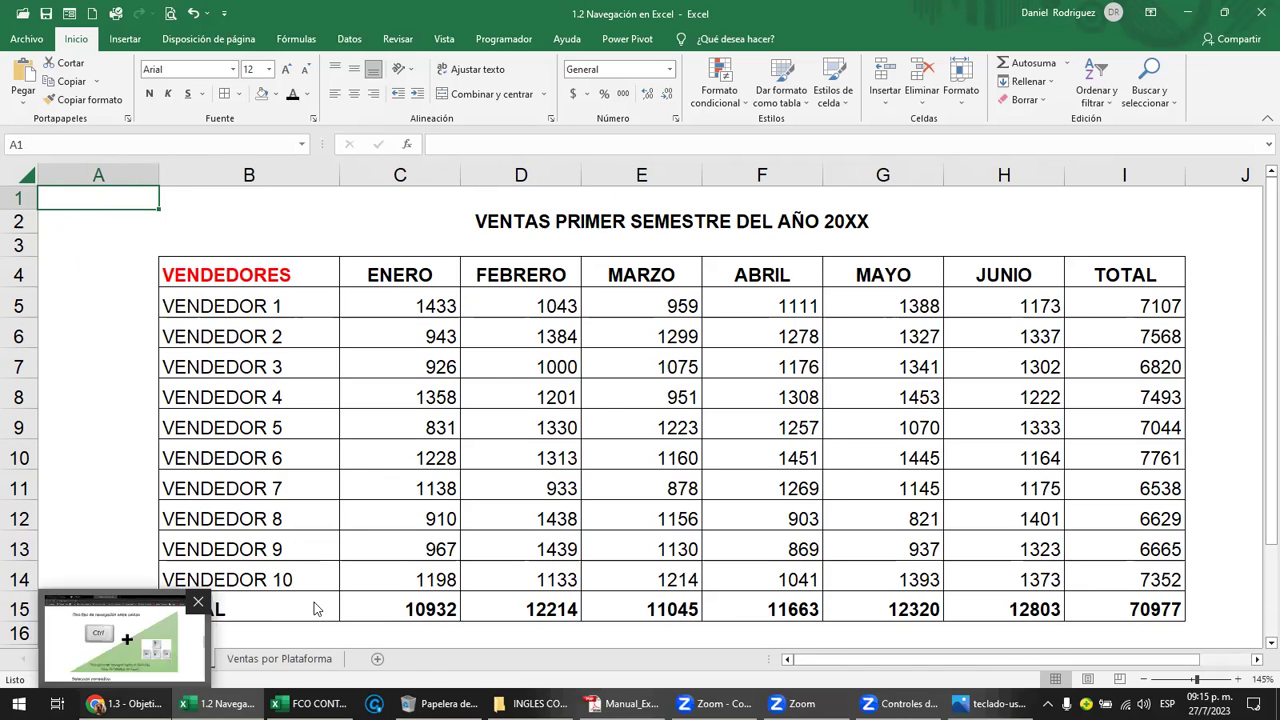
{"action": "key", "text": "alt+Tab"}
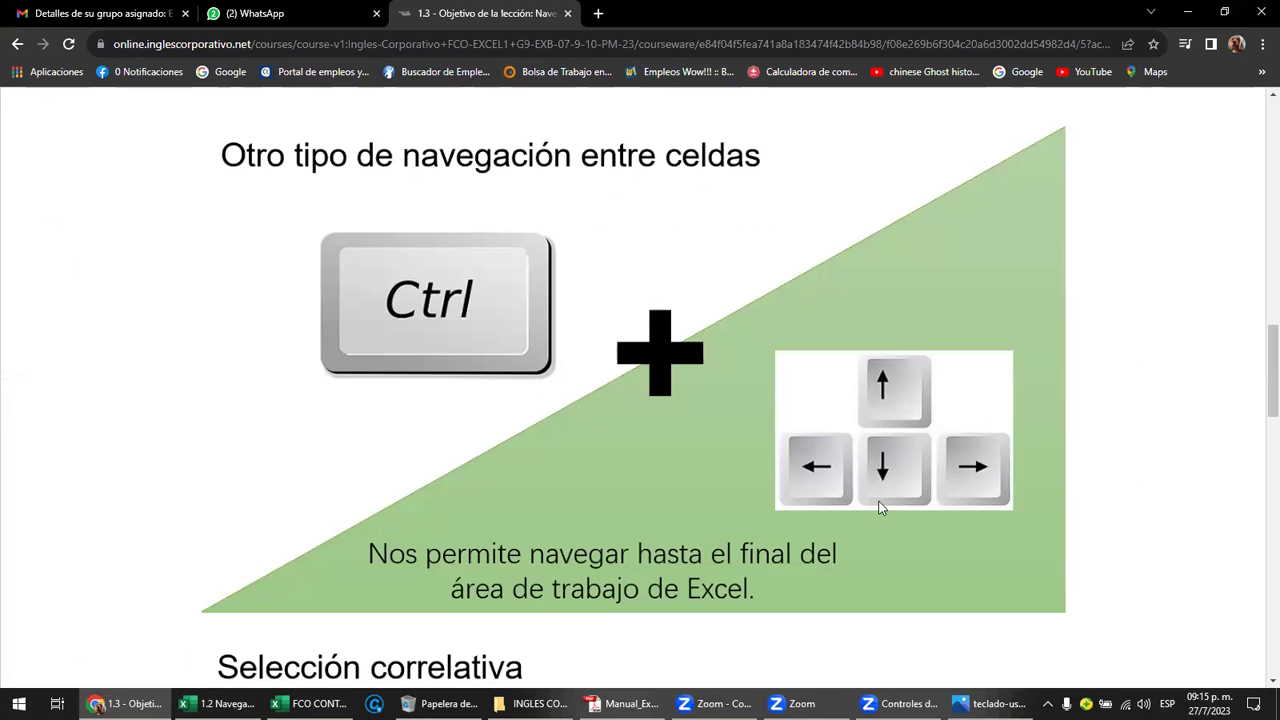
Scroll the course page down to the Shift + arrows 'Selección correlativa' slide
{"action": "scroll", "coordinate": [880, 508], "scroll_direction": "down", "scroll_amount": 1}
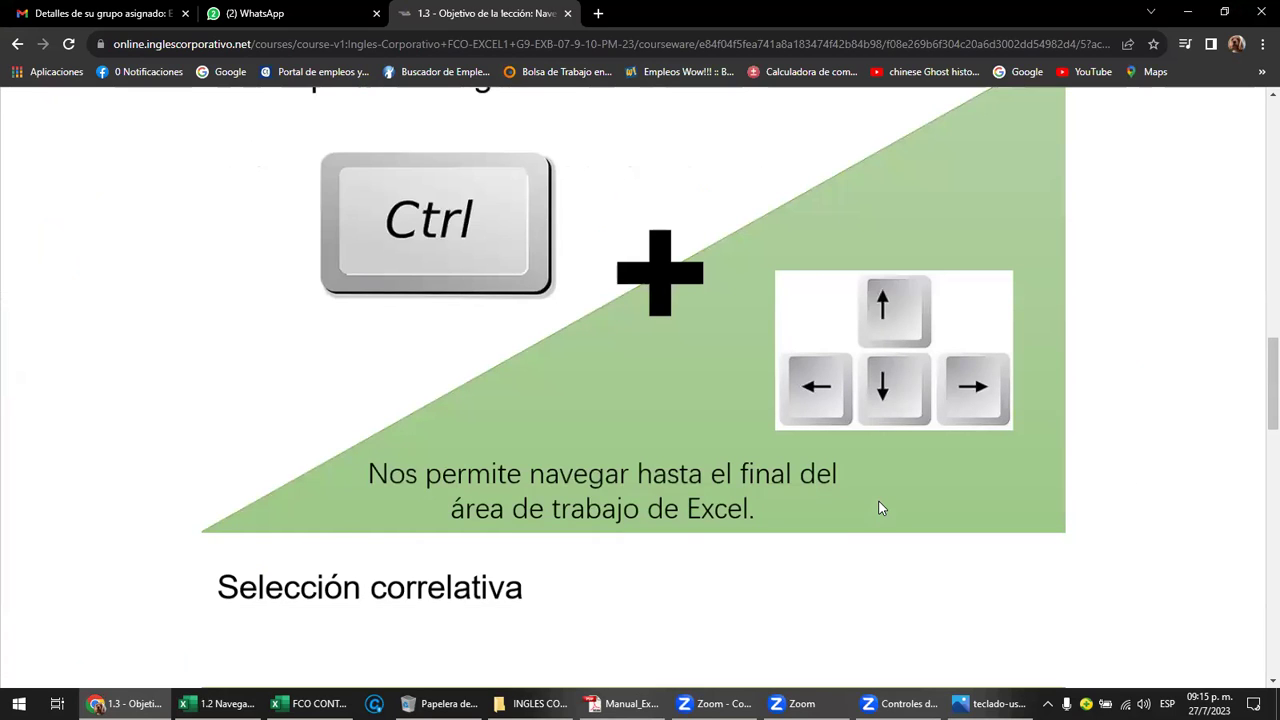
{"action": "scroll", "coordinate": [880, 508], "scroll_direction": "down", "scroll_amount": 1}
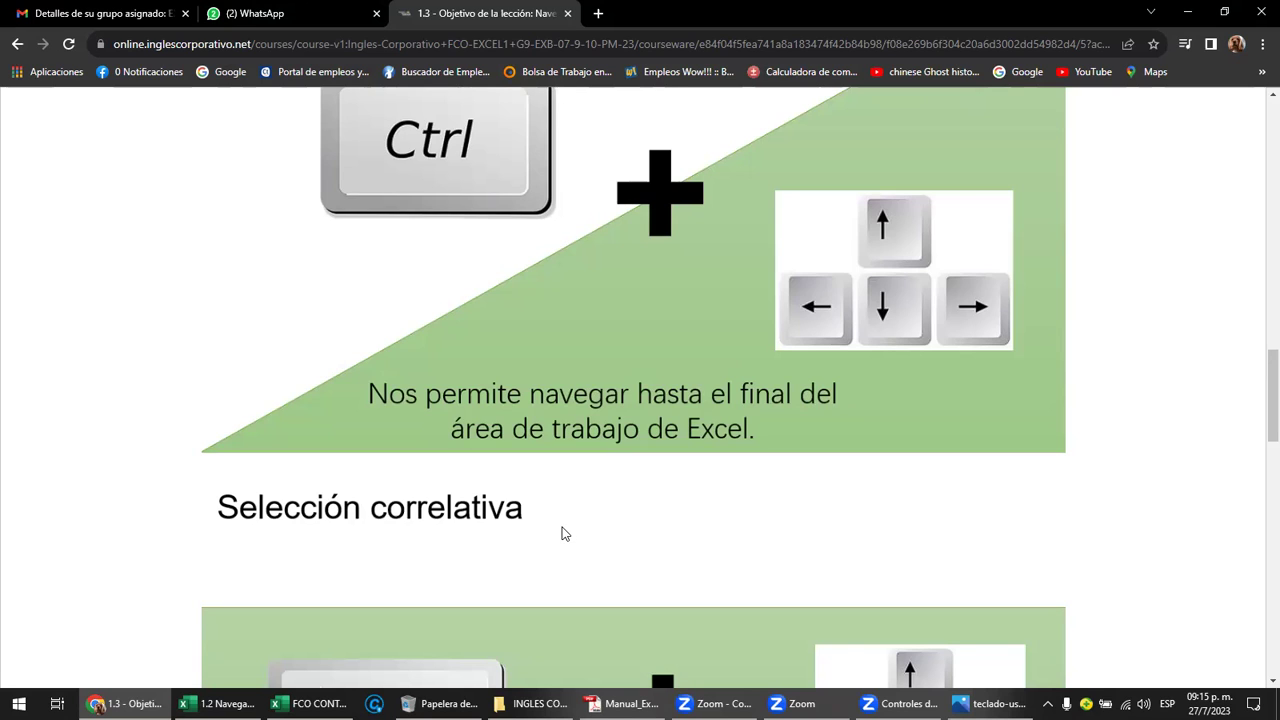
{"action": "scroll", "coordinate": [562, 533], "scroll_direction": "down", "scroll_amount": 1}
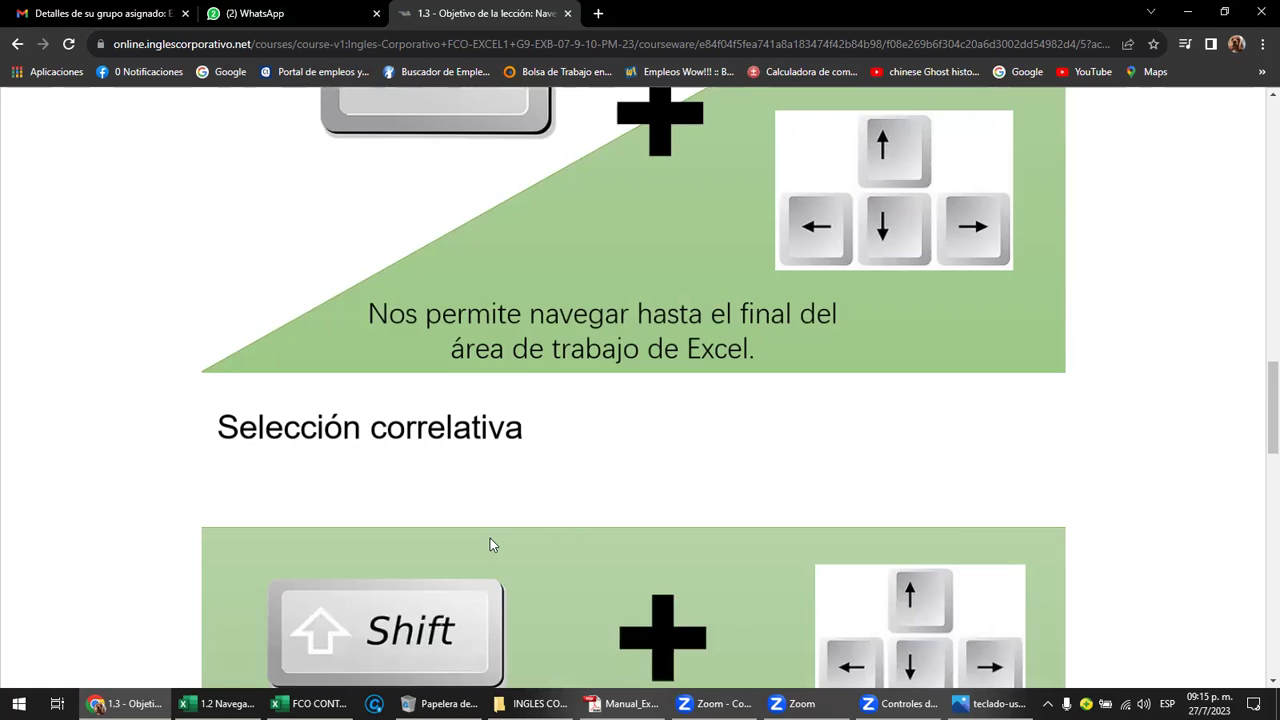
{"action": "scroll", "coordinate": [213, 256], "scroll_direction": "down", "scroll_amount": 3}
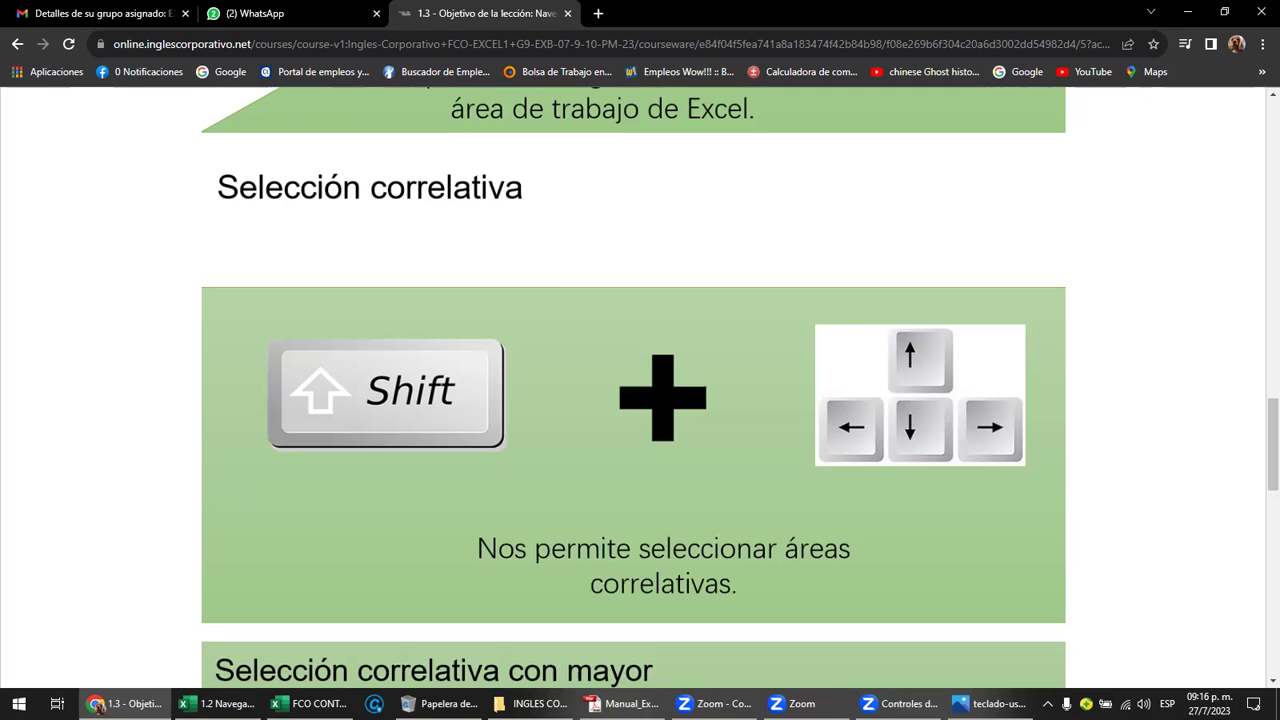
Back in Excel, extend a selection from B4 down to VENDEDOR 10, then shrink it back to VENDEDOR 1
{"action": "key", "text": "alt+Tab"}
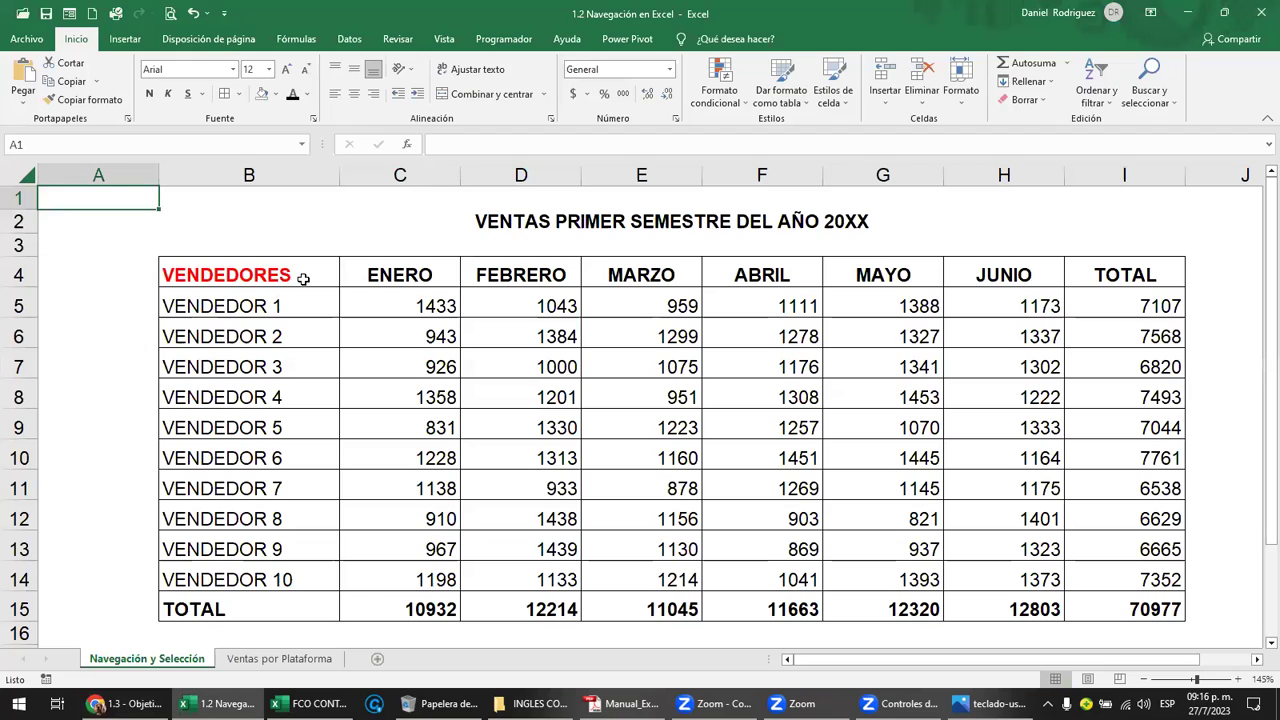
{"action": "left_click", "coordinate": [305, 277]}
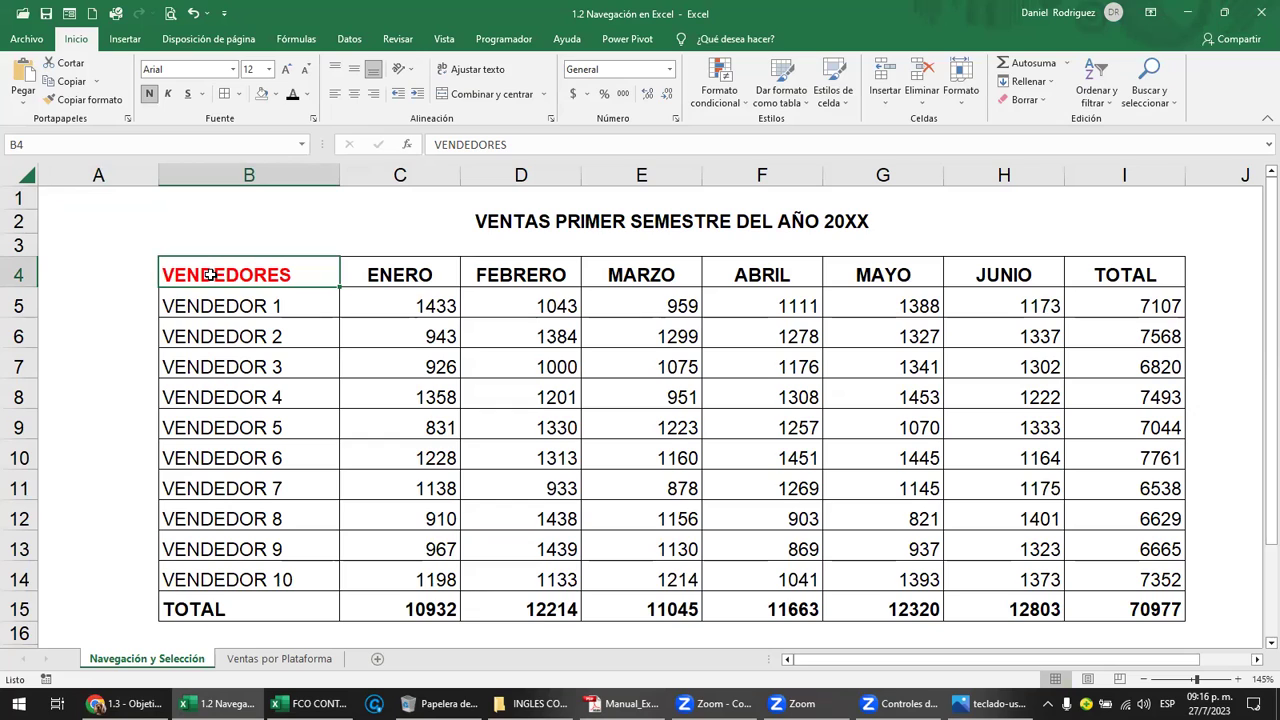
{"action": "key", "text": "shift+Down"}
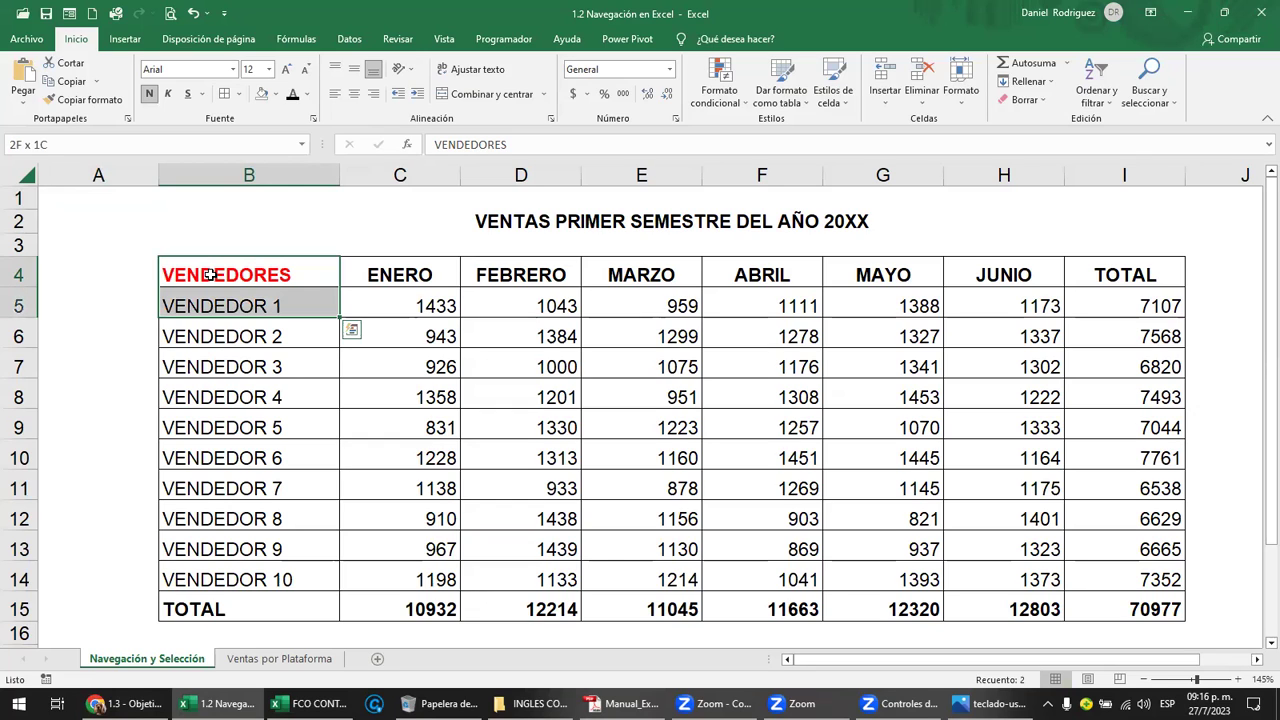
{"action": "key", "text": "shift+Down"}
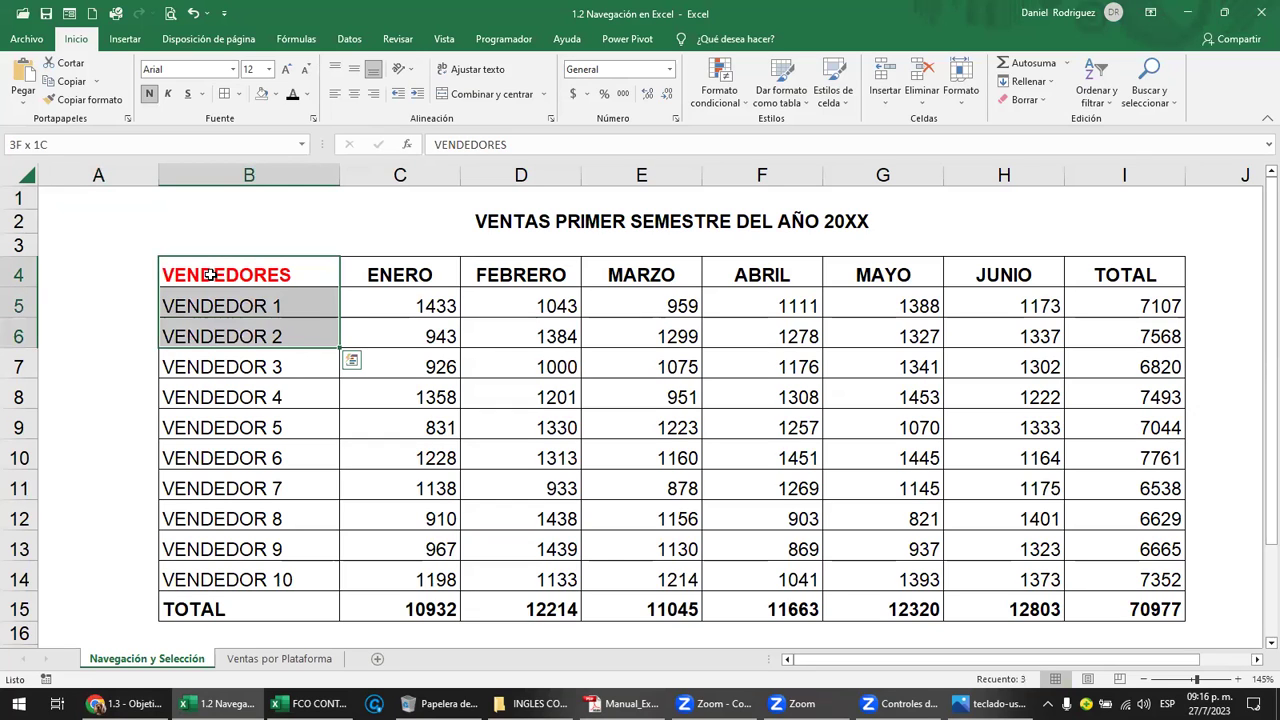
{"action": "key", "text": "shift+Down"}
{"action": "key", "text": "shift+Down"}
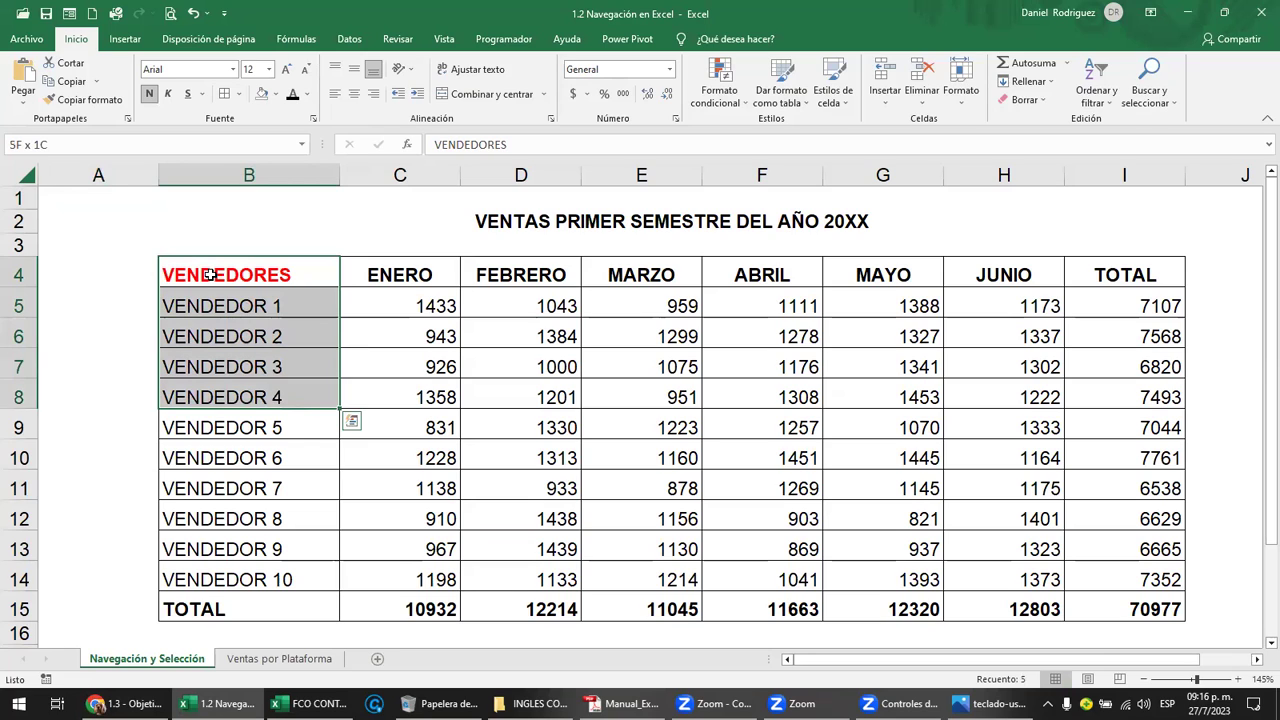
{"action": "key", "text": "shift+Down"}
{"action": "key", "text": "shift+Down"}
{"action": "key", "text": "shift+Down"}
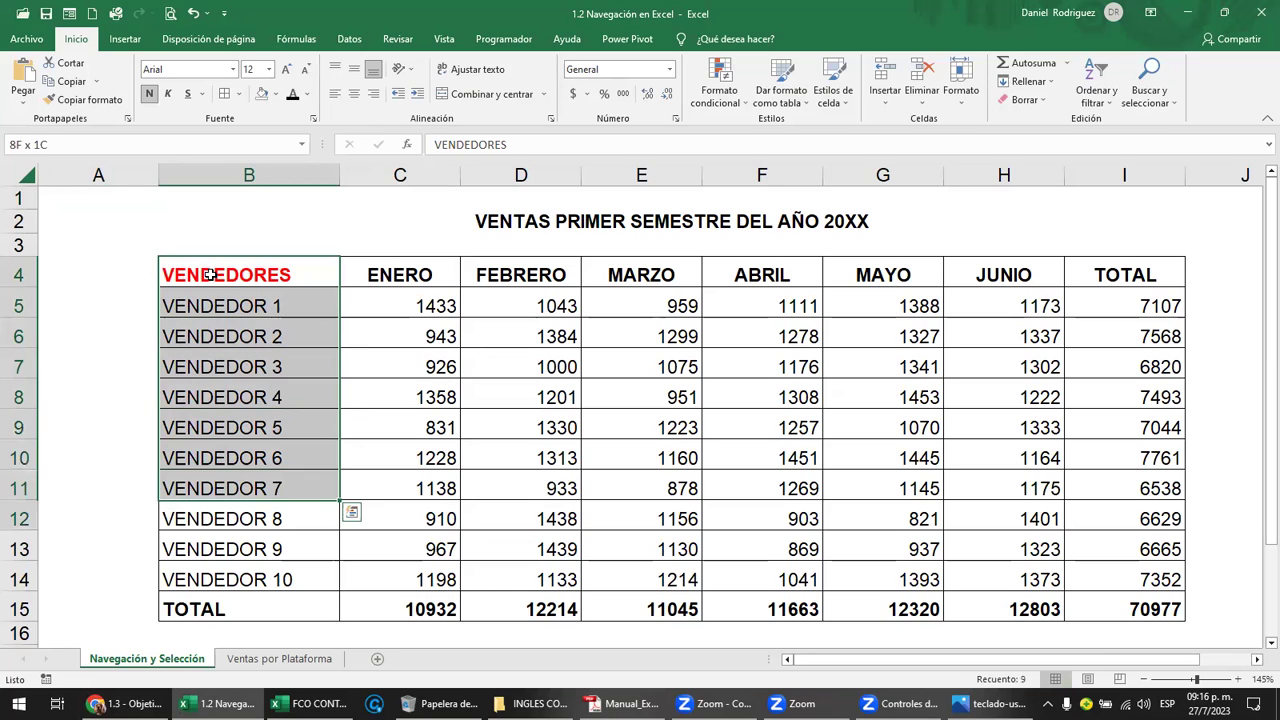
{"action": "key", "text": "shift+Down"}
{"action": "key", "text": "shift+Down"}
{"action": "key", "text": "shift+Down"}
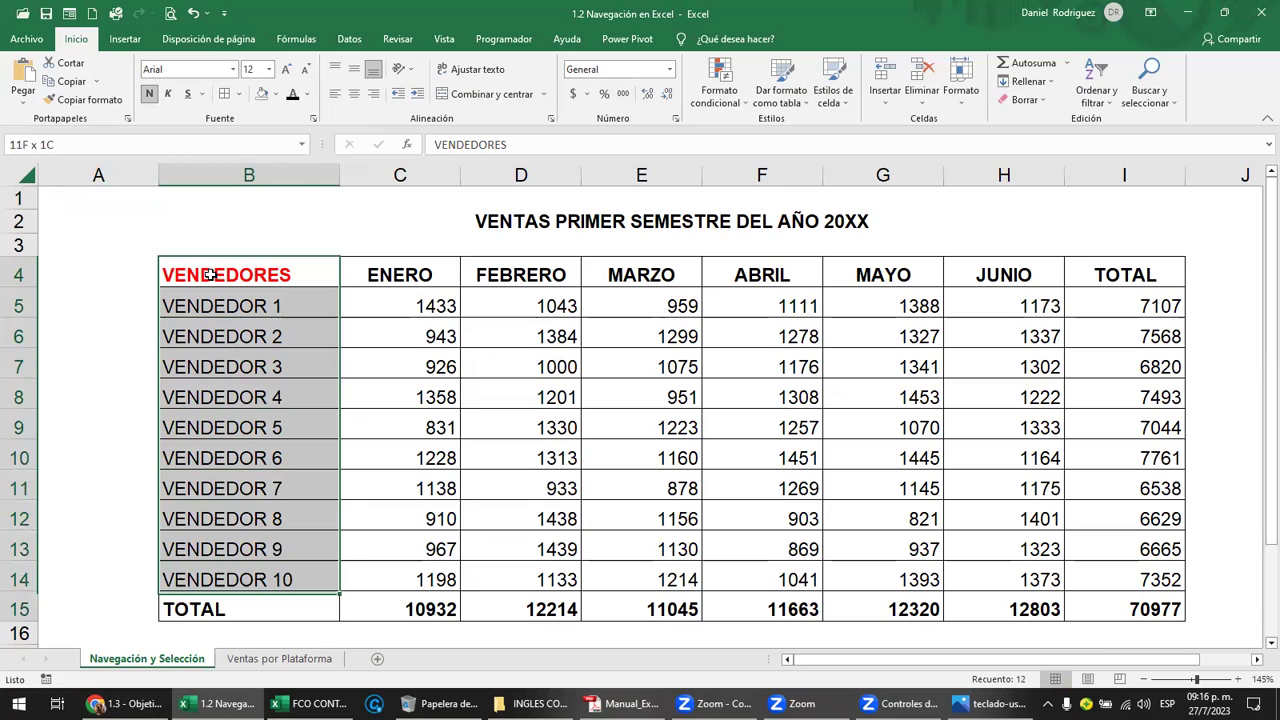
{"action": "key", "text": "shift+Down"}
{"action": "key", "text": "shift+Up"}
{"action": "key", "text": "shift+Up"}
{"action": "key", "text": "shift+Up"}
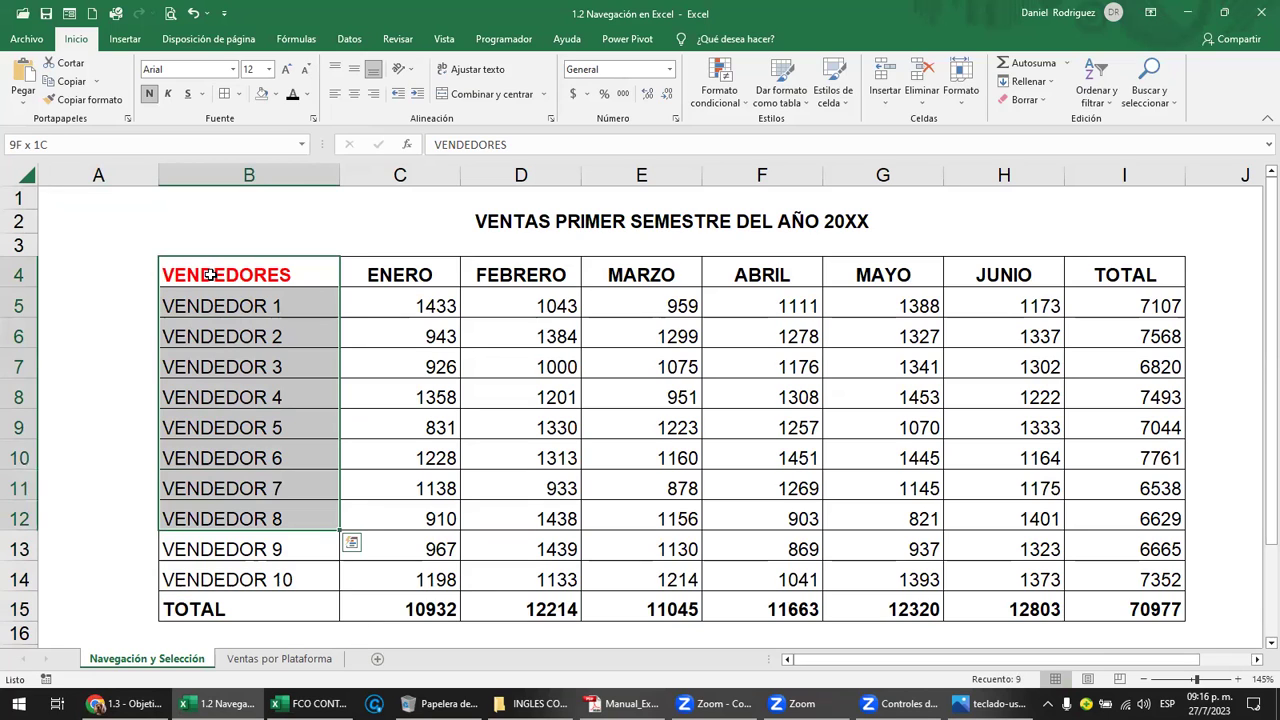
{"action": "key", "text": "shift+Up"}
{"action": "key", "text": "shift+Up"}
{"action": "key", "text": "shift+Up"}
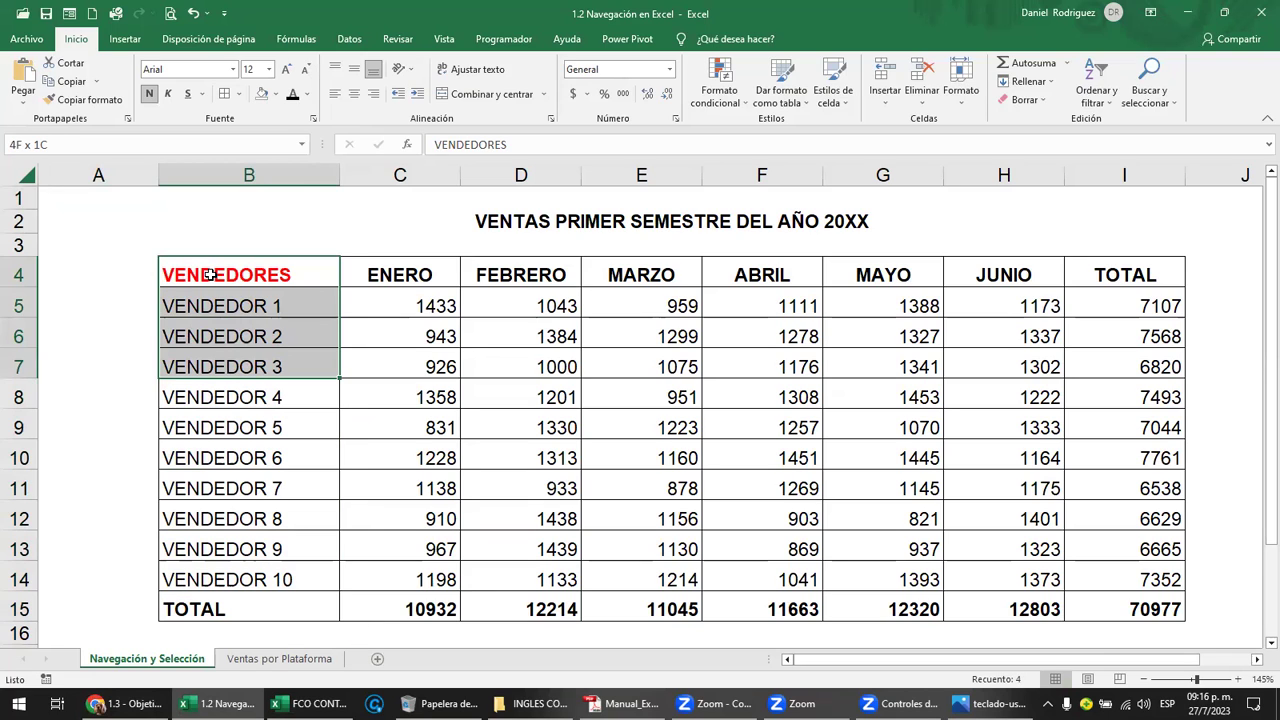
{"action": "key", "text": "shift+Up"}
{"action": "key", "text": "shift+Up"}
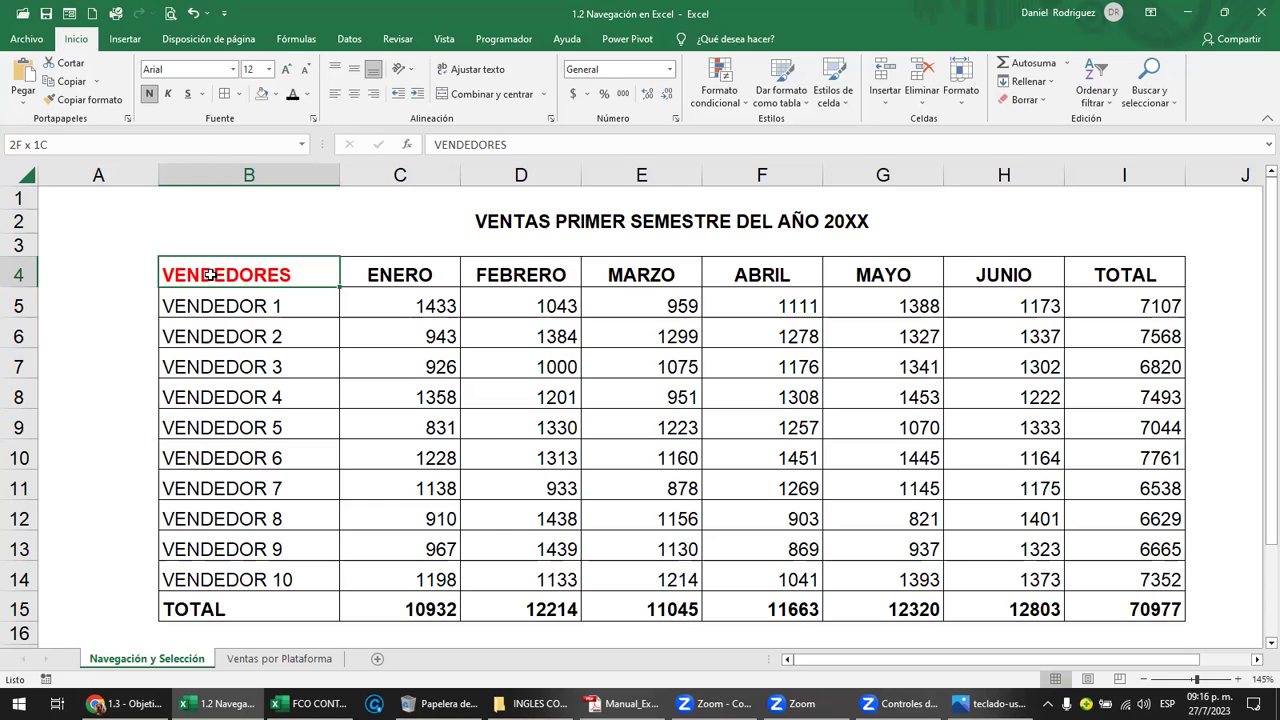
Widen the selection right across to JUNIO and down to row 12
{"action": "key", "text": "shift+Right"}
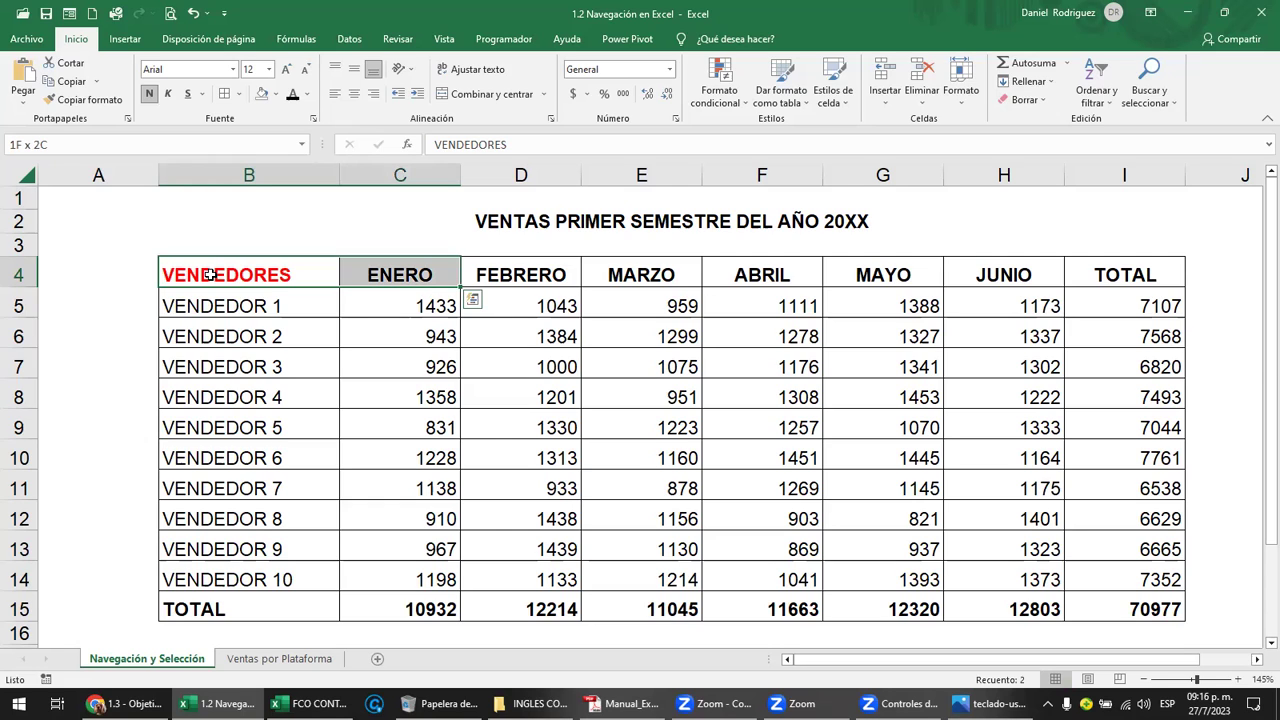
{"action": "key", "text": "shift+Right"}
{"action": "key", "text": "shift+Right"}
{"action": "key", "text": "shift+Right"}
{"action": "key", "text": "shift+Right"}
{"action": "key", "text": "shift+Right"}
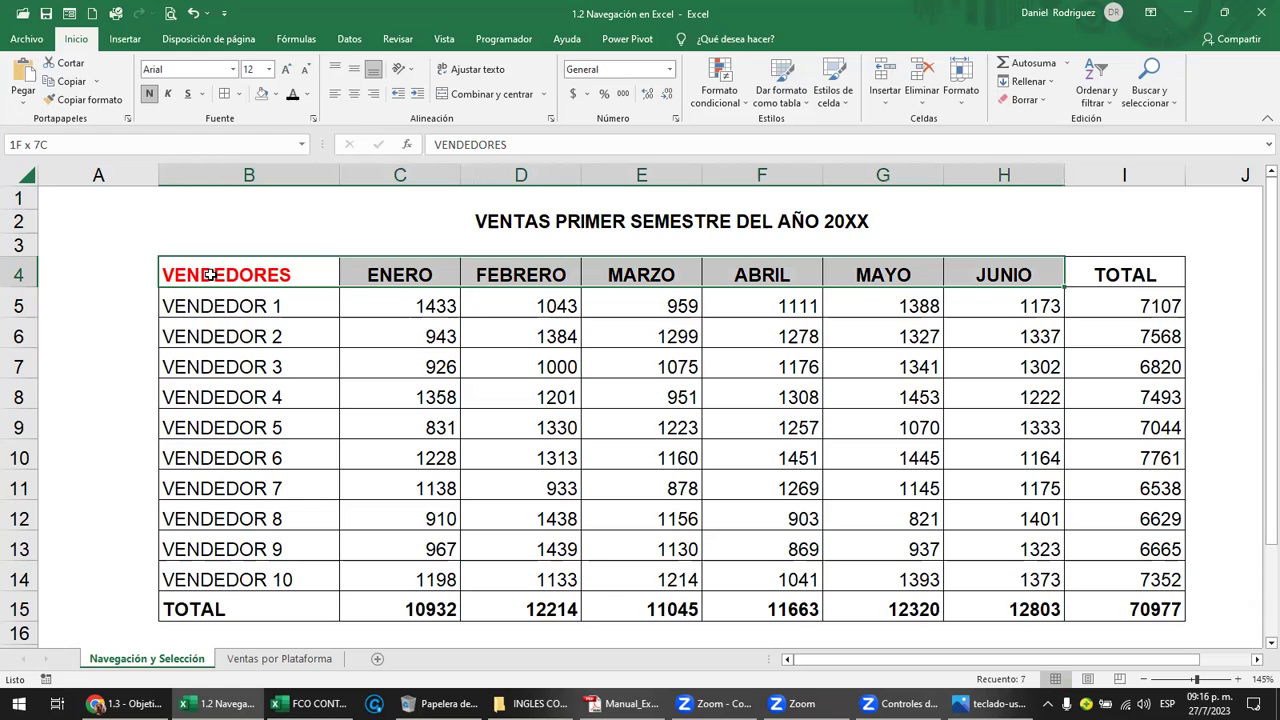
{"action": "key", "text": "shift+Right"}
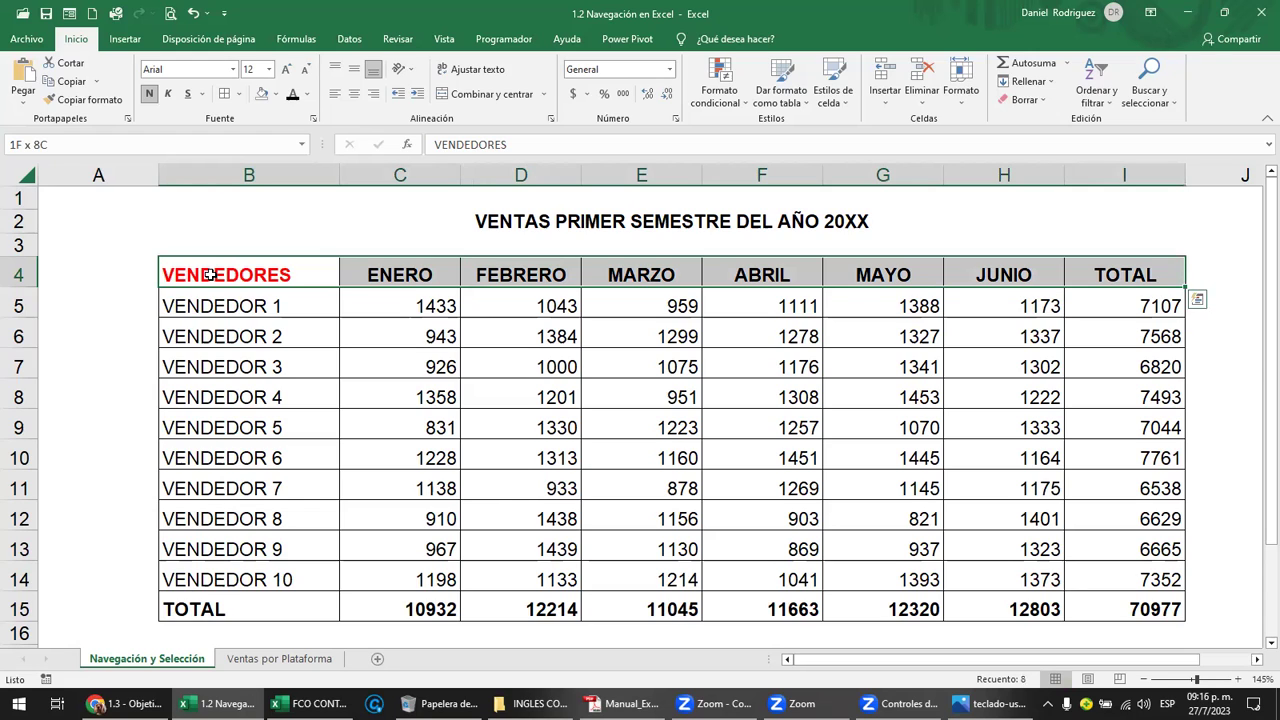
{"action": "key", "text": "shift+Down"}
{"action": "key", "text": "shift+Down"}
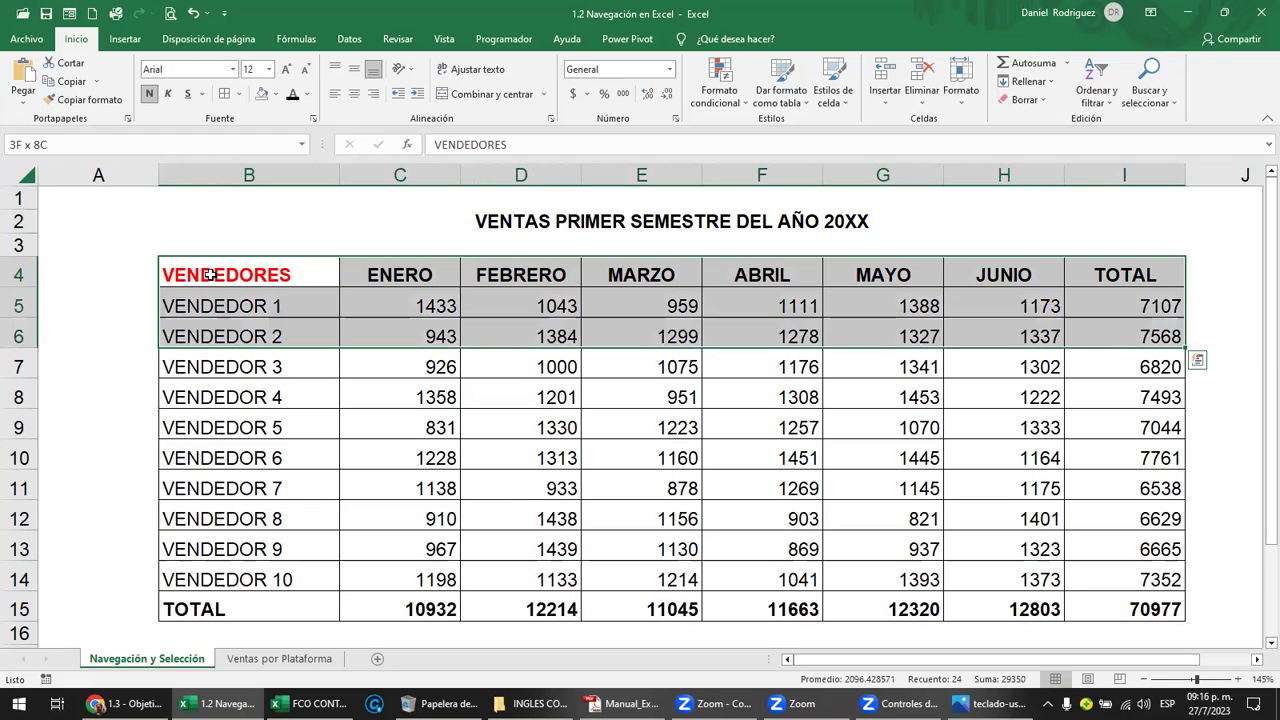
{"action": "key", "text": "shift+Down"}
{"action": "key", "text": "shift+Down"}
{"action": "key", "text": "shift+Down"}
{"action": "key", "text": "shift+Down"}
{"action": "key", "text": "shift+Down"}
{"action": "key", "text": "shift+Down"}
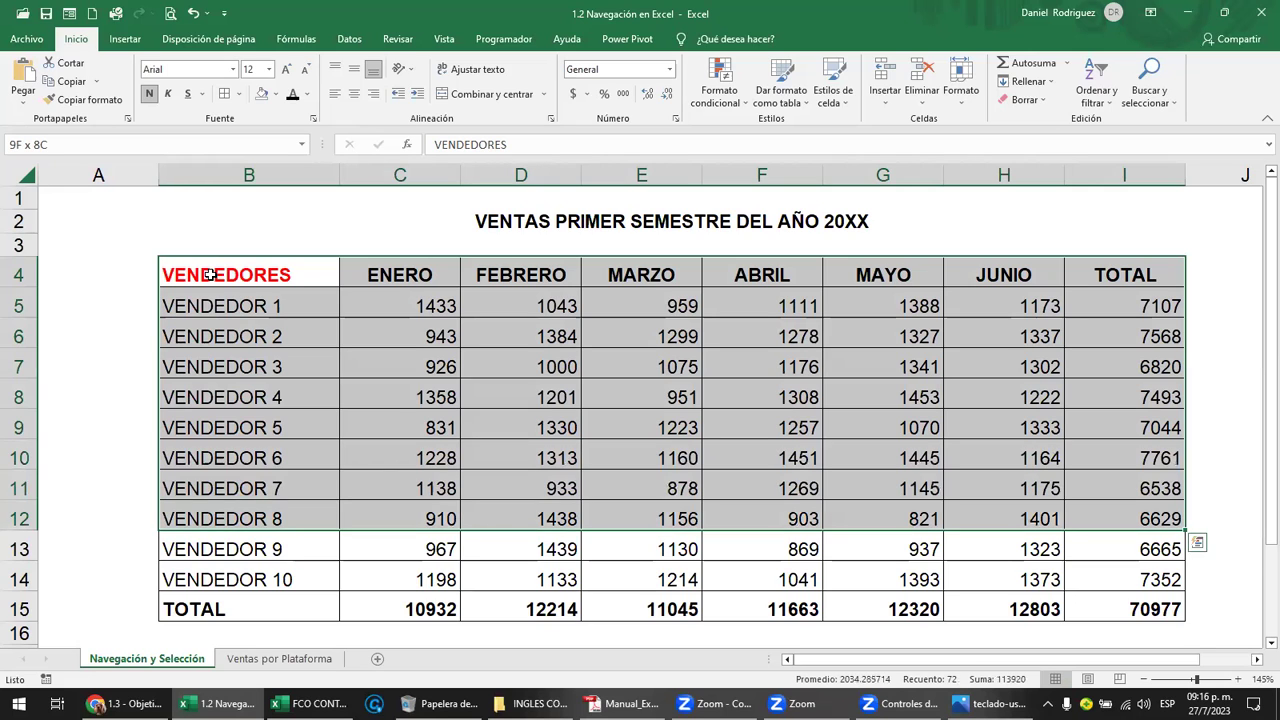
{"action": "key", "text": "shift+Down"}
{"action": "key", "text": "shift+Down"}
{"action": "key", "text": "shift+Down"}
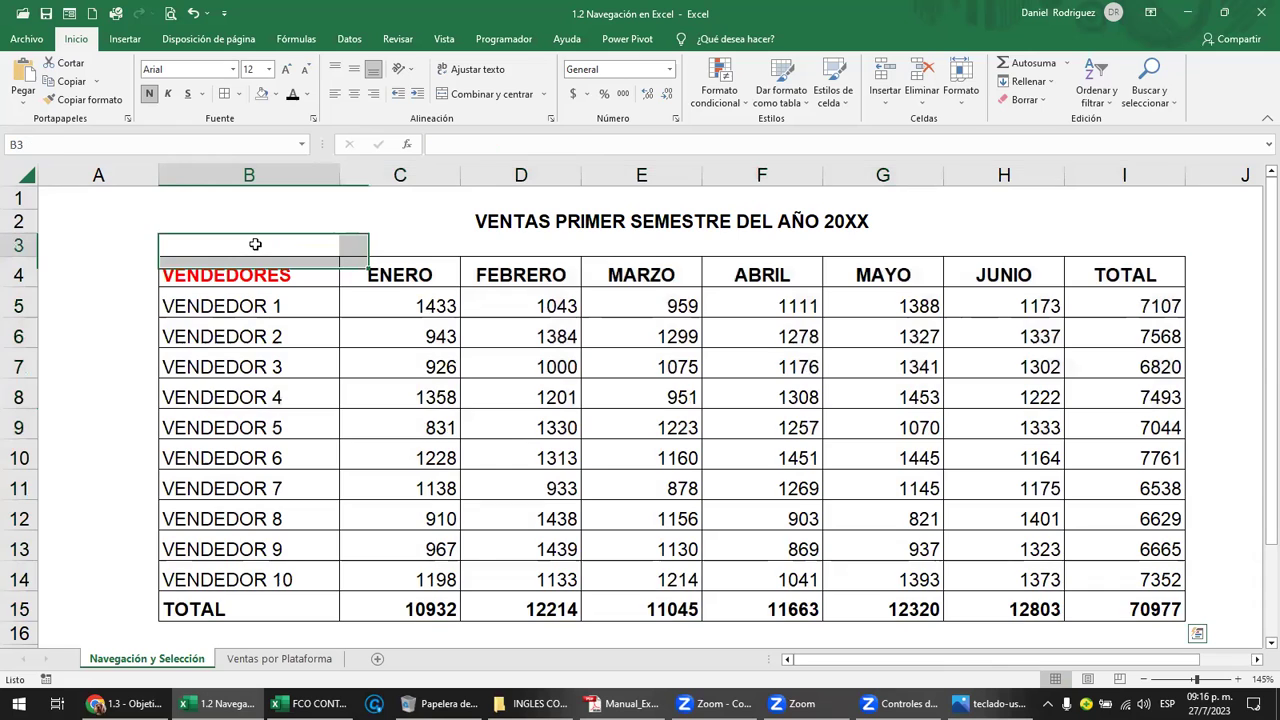
{"action": "left_click", "coordinate": [254, 244]}
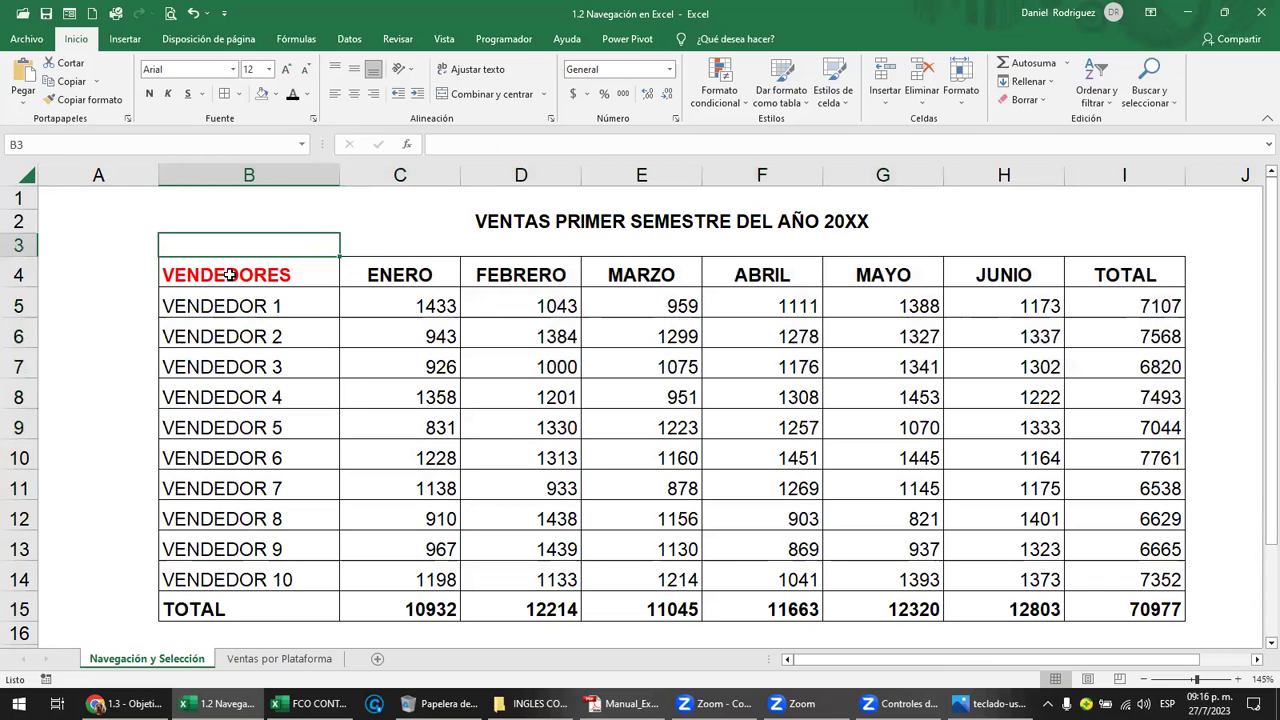
{"action": "left_click", "coordinate": [230, 274]}
{"action": "left_click_drag", "start_coordinate": [230, 274], "coordinate": [1107, 620]}
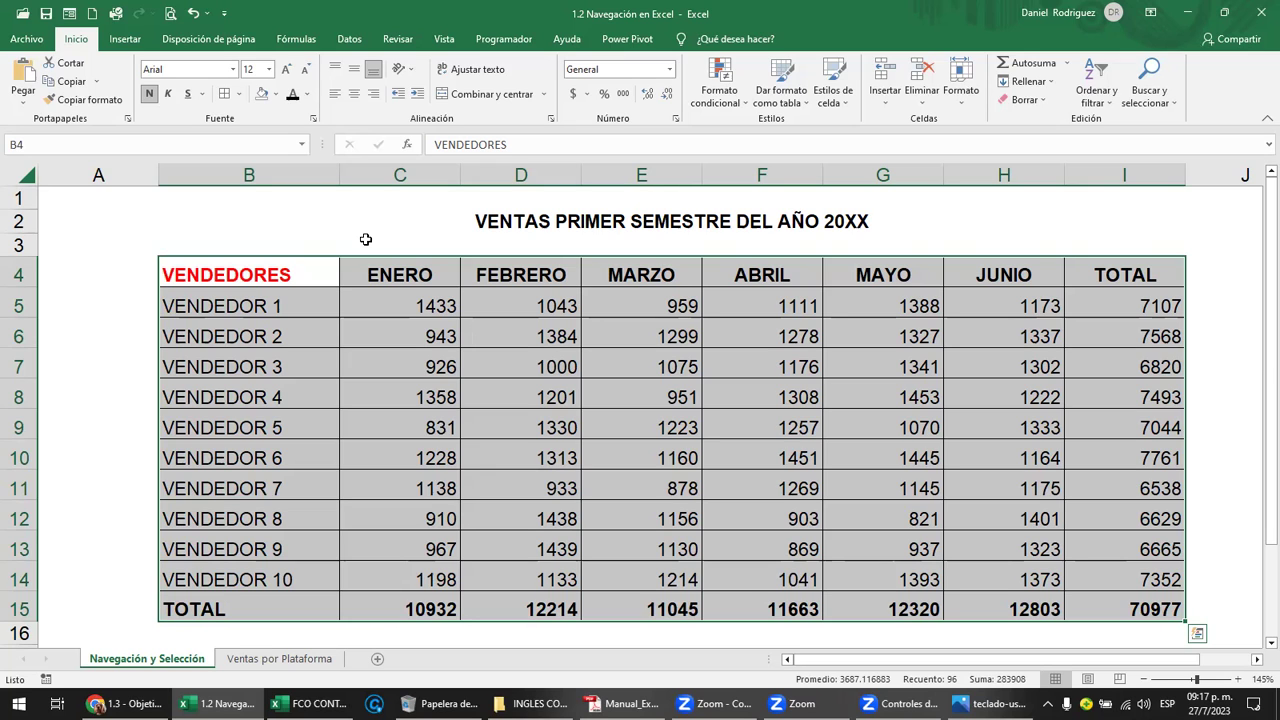
From B4, extend the selection down and right to row 10, then drop the TOTAL column
{"action": "key", "text": "Left"}
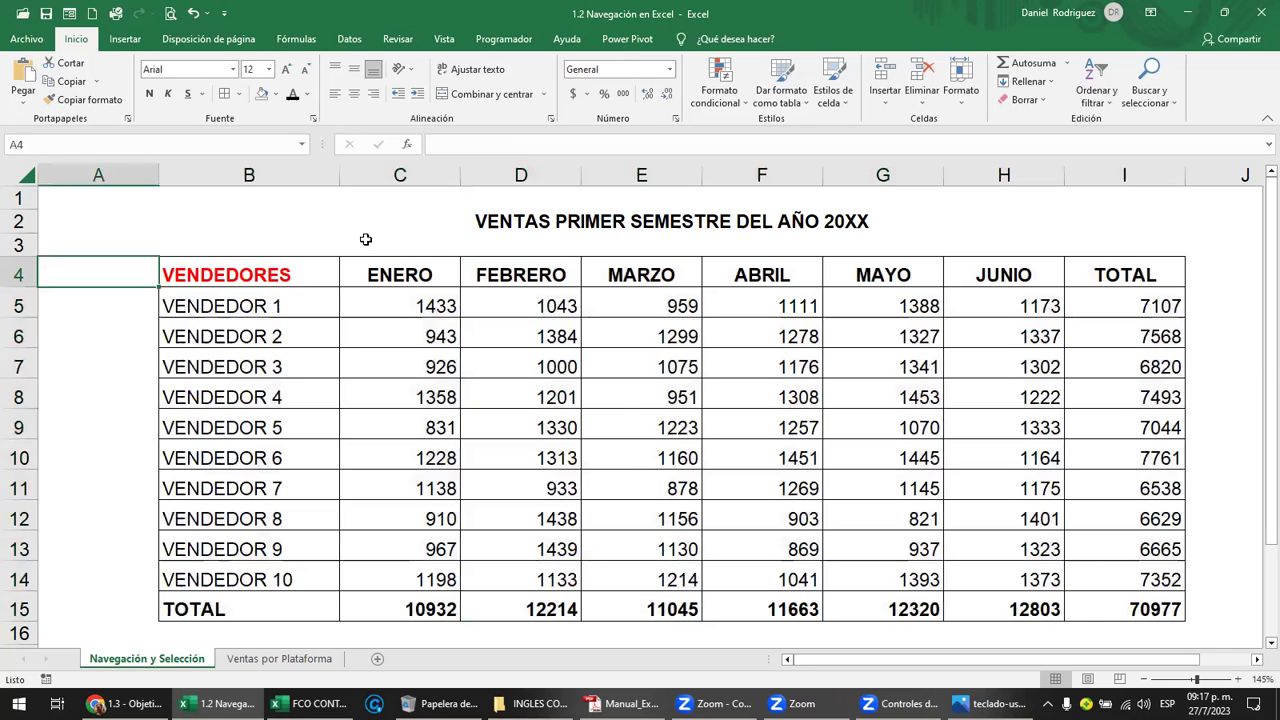
{"action": "key", "text": "Right"}
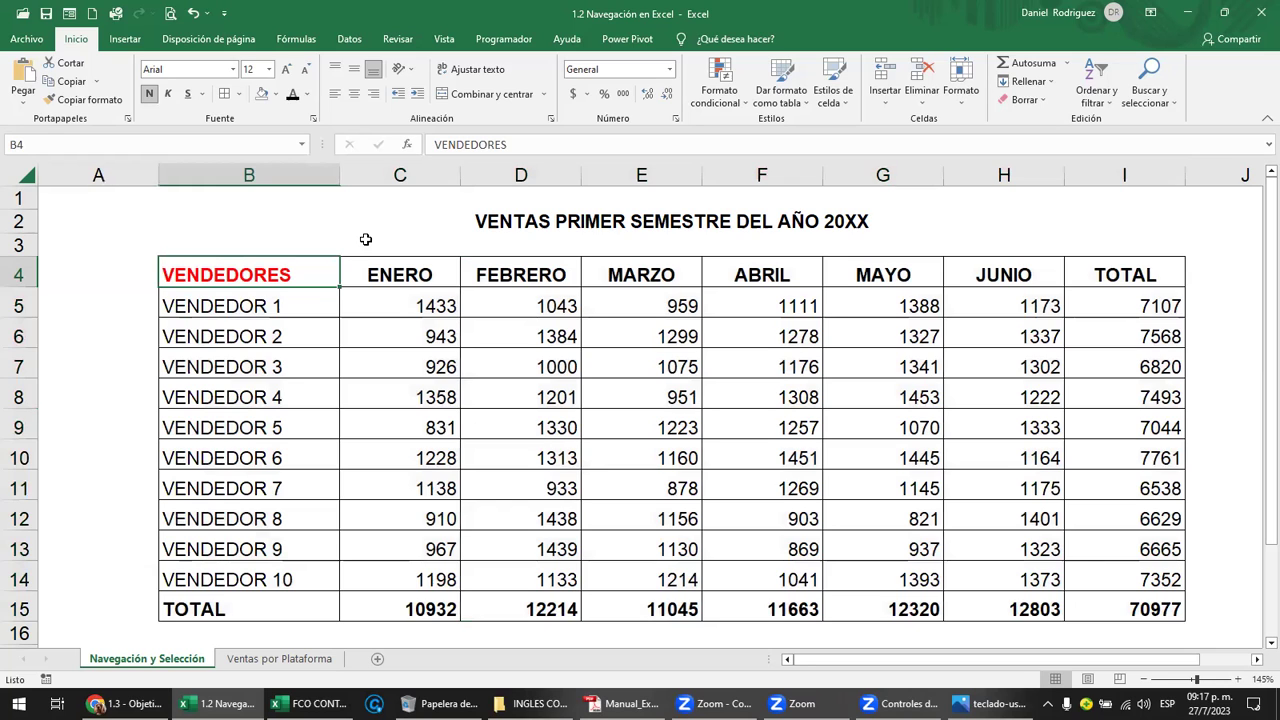
{"action": "key", "text": "shift+Down"}
{"action": "key", "text": "shift+Down"}
{"action": "key", "text": "shift+Down"}
{"action": "key", "text": "shift+Down"}
{"action": "key", "text": "shift+Right"}
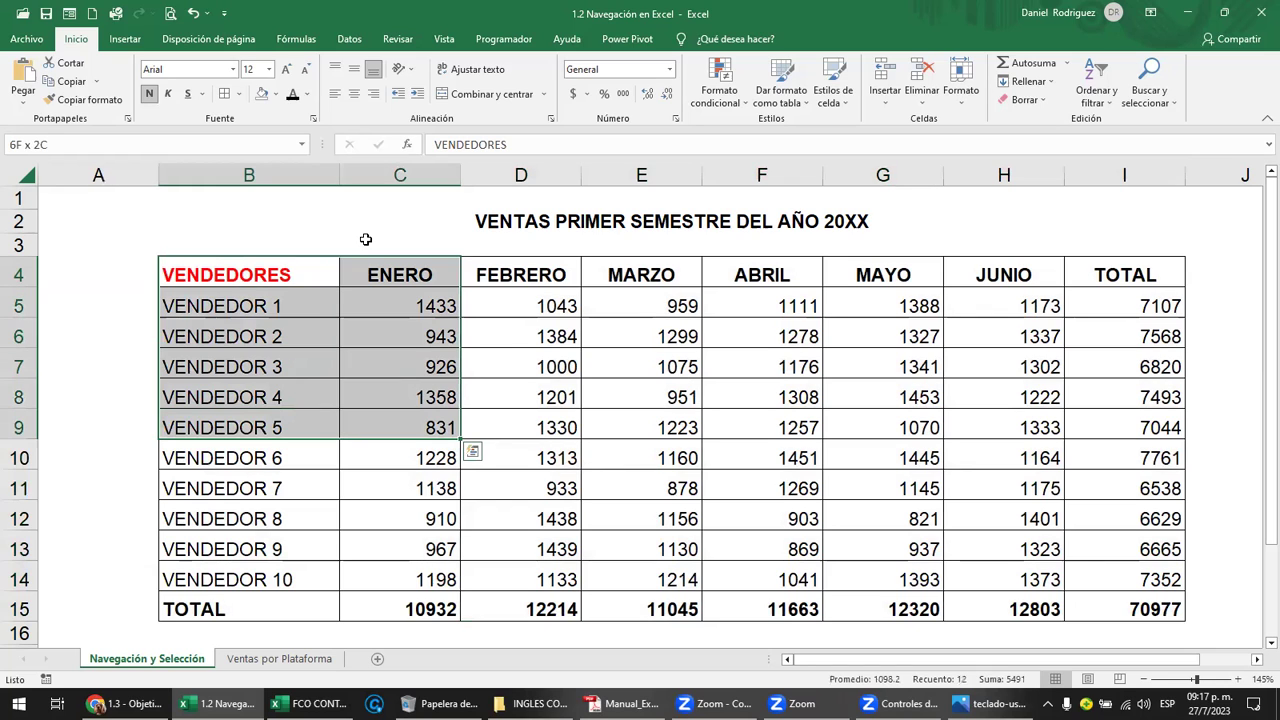
{"action": "key", "text": "shift+Right"}
{"action": "key", "text": "shift+Right"}
{"action": "key", "text": "shift+Right"}
{"action": "key", "text": "shift+Right"}
{"action": "key", "text": "shift+Right"}
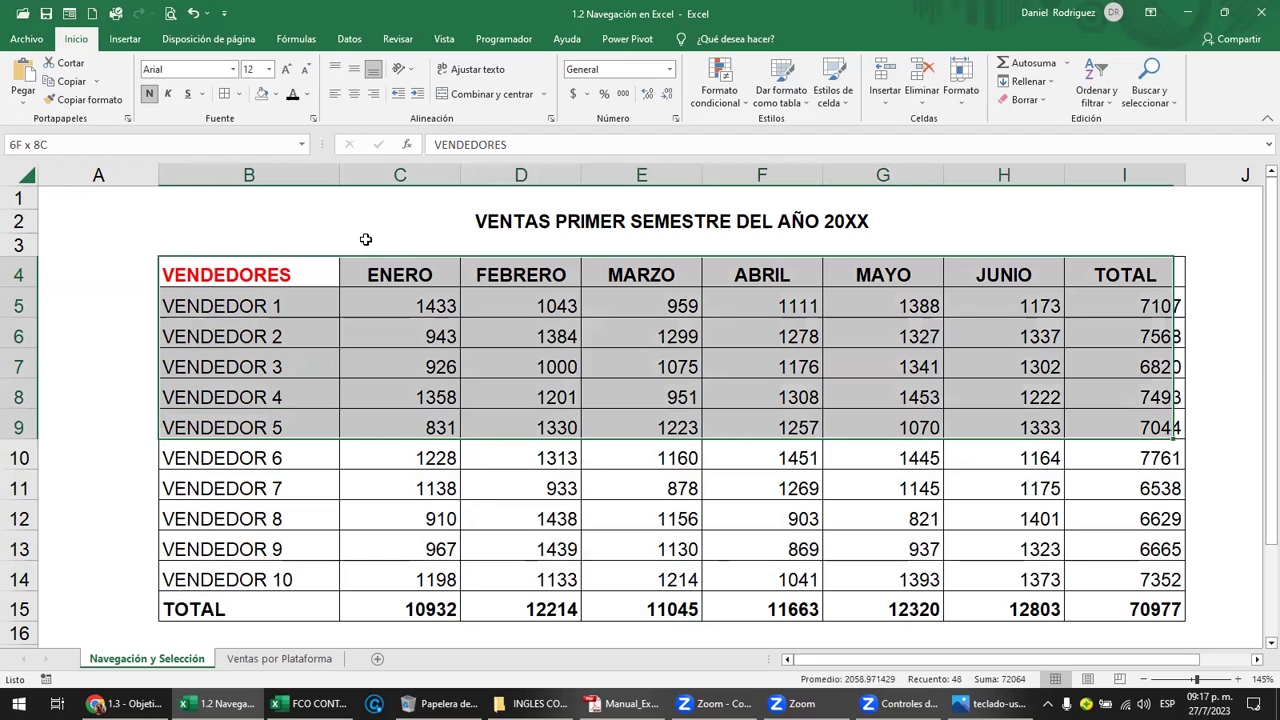
{"action": "key", "text": "shift+Down"}
{"action": "key", "text": "shift+Down"}
{"action": "key", "text": "shift+Down"}
{"action": "key", "text": "shift+Down"}
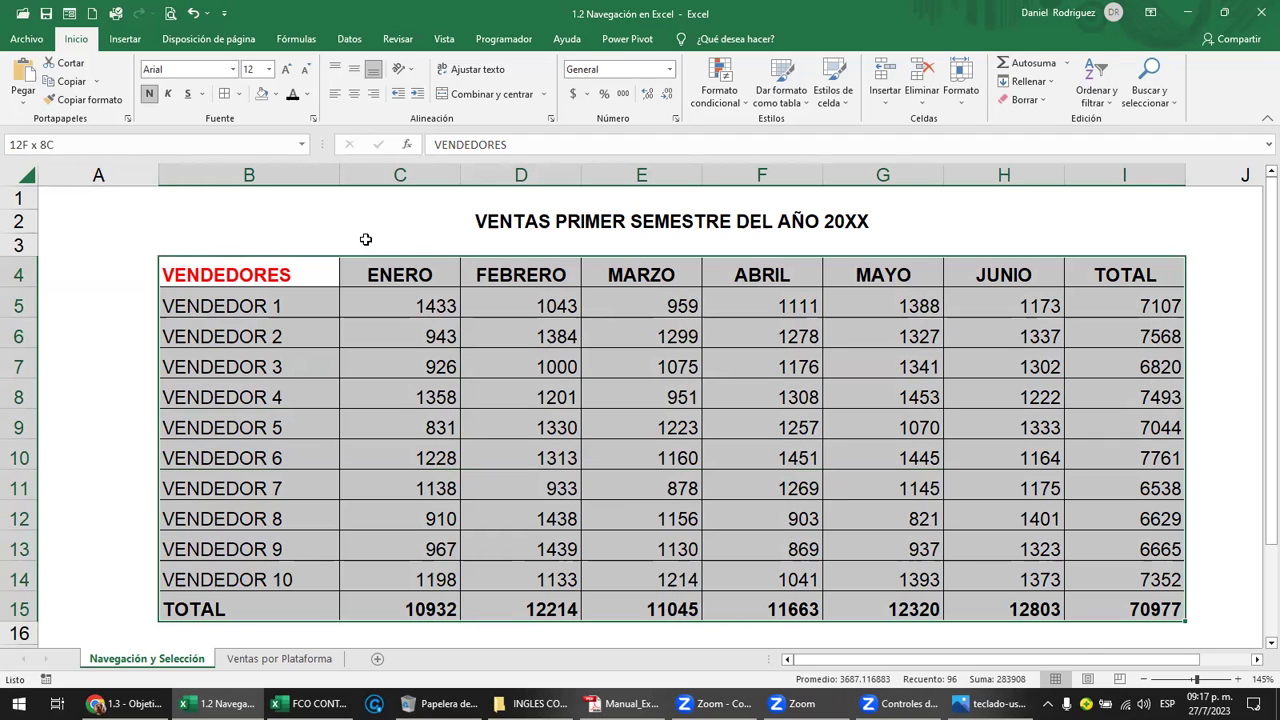
{"action": "key", "text": "shift+Left"}
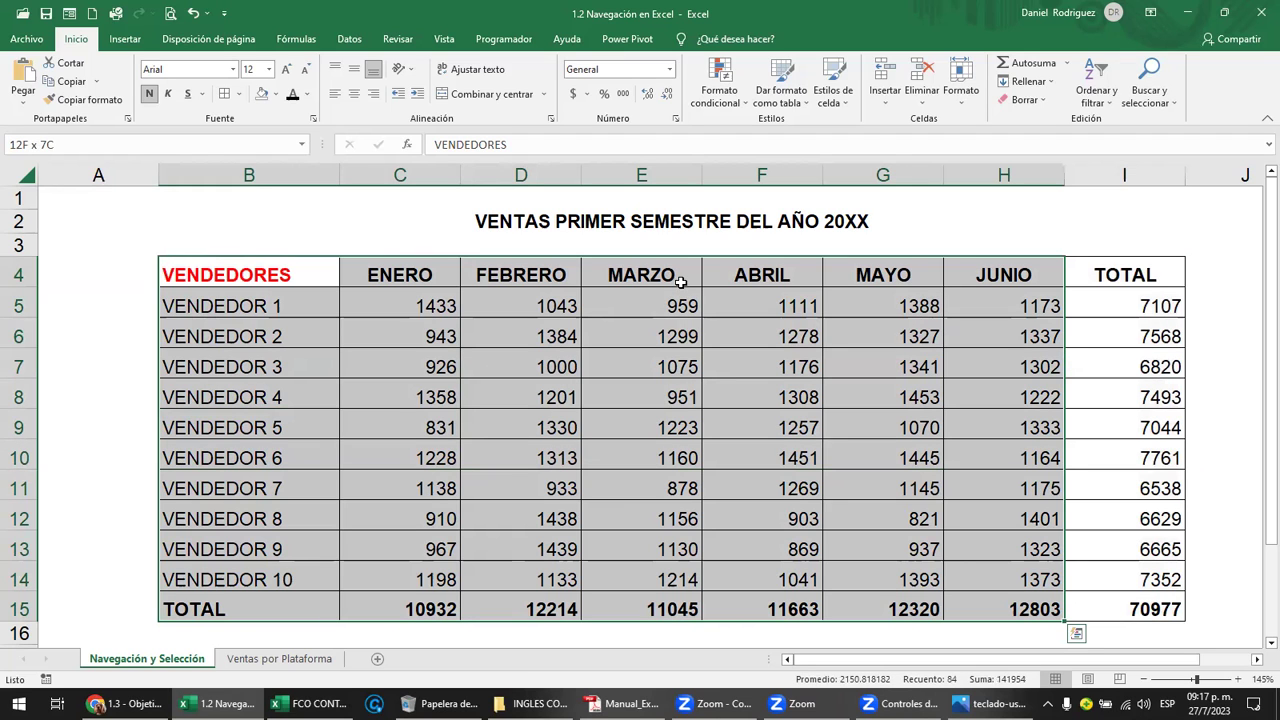
Select MARZO down to row 14, widen to TOTAL, then shift the selection left to column A and trim to ENERO
{"action": "left_click", "coordinate": [680, 283]}
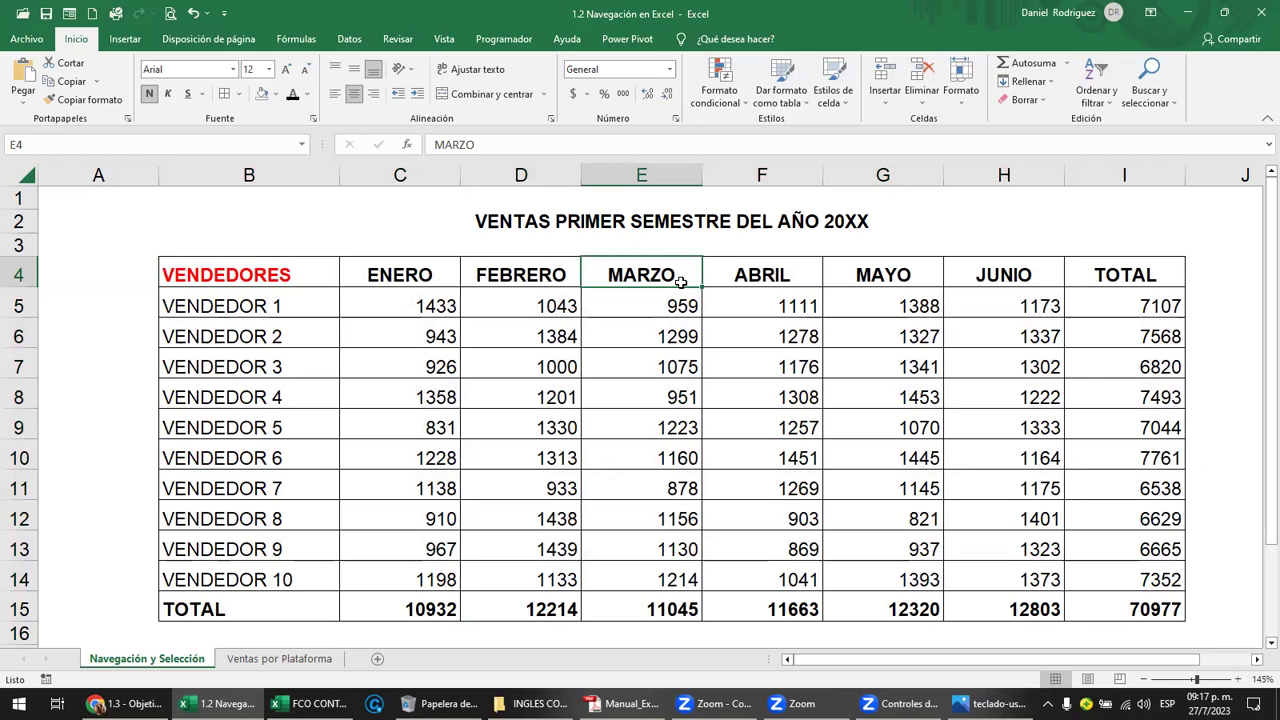
{"action": "key", "text": "shift+Down"}
{"action": "key", "text": "shift+Down"}
{"action": "key", "text": "shift+Down"}
{"action": "key", "text": "shift+Down"}
{"action": "key", "text": "shift+Down"}
{"action": "key", "text": "shift+Down"}
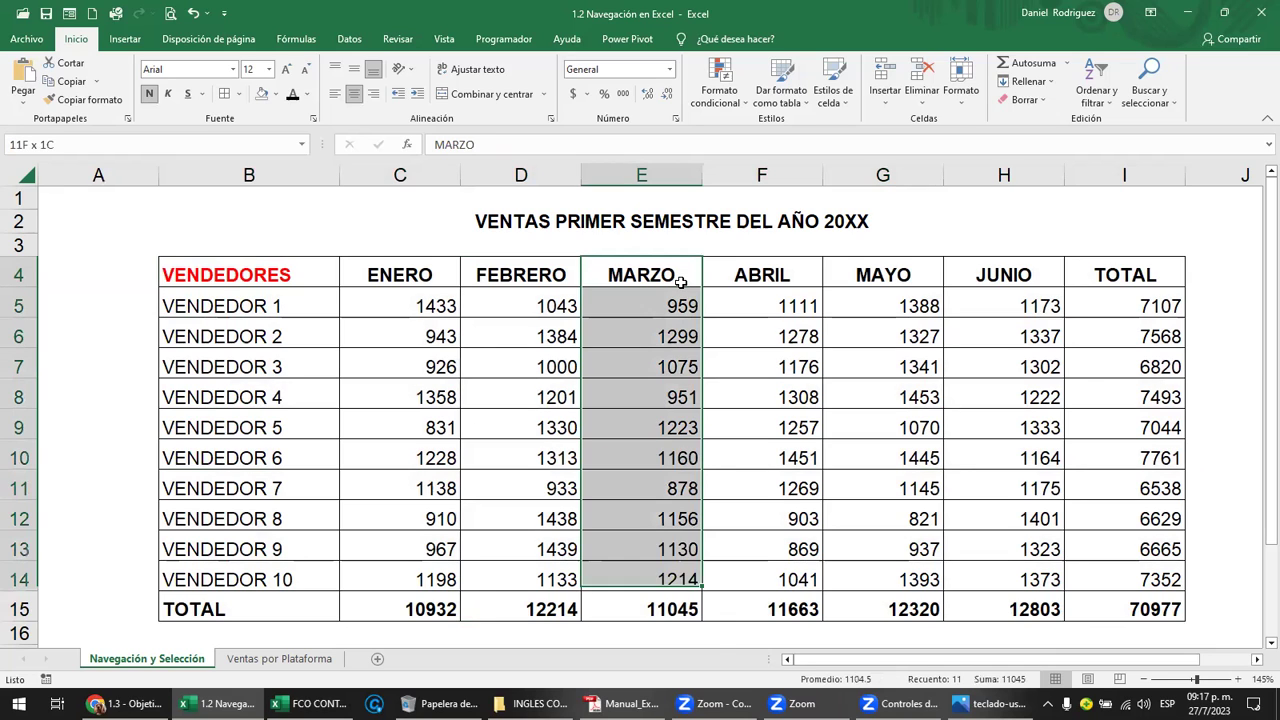
{"action": "key", "text": "shift+Down"}
{"action": "key", "text": "shift+Right"}
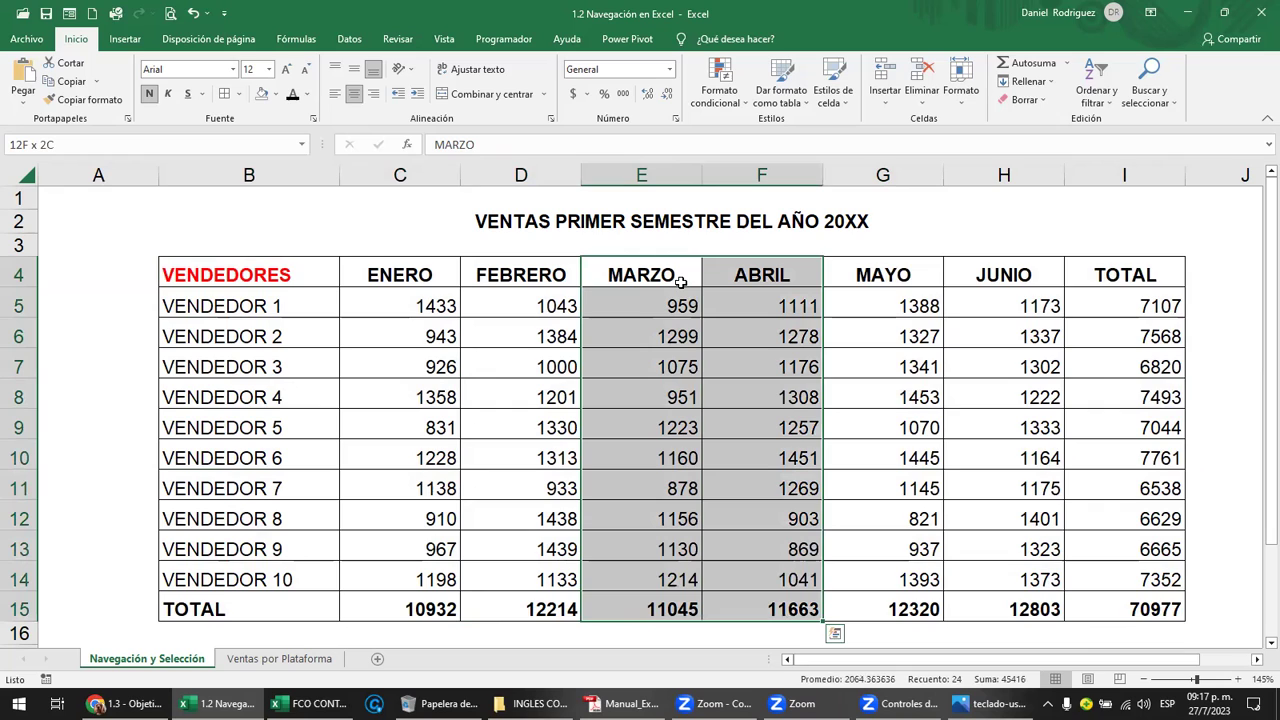
{"action": "key", "text": "shift+Right"}
{"action": "key", "text": "shift+Right"}
{"action": "key", "text": "shift+Right"}
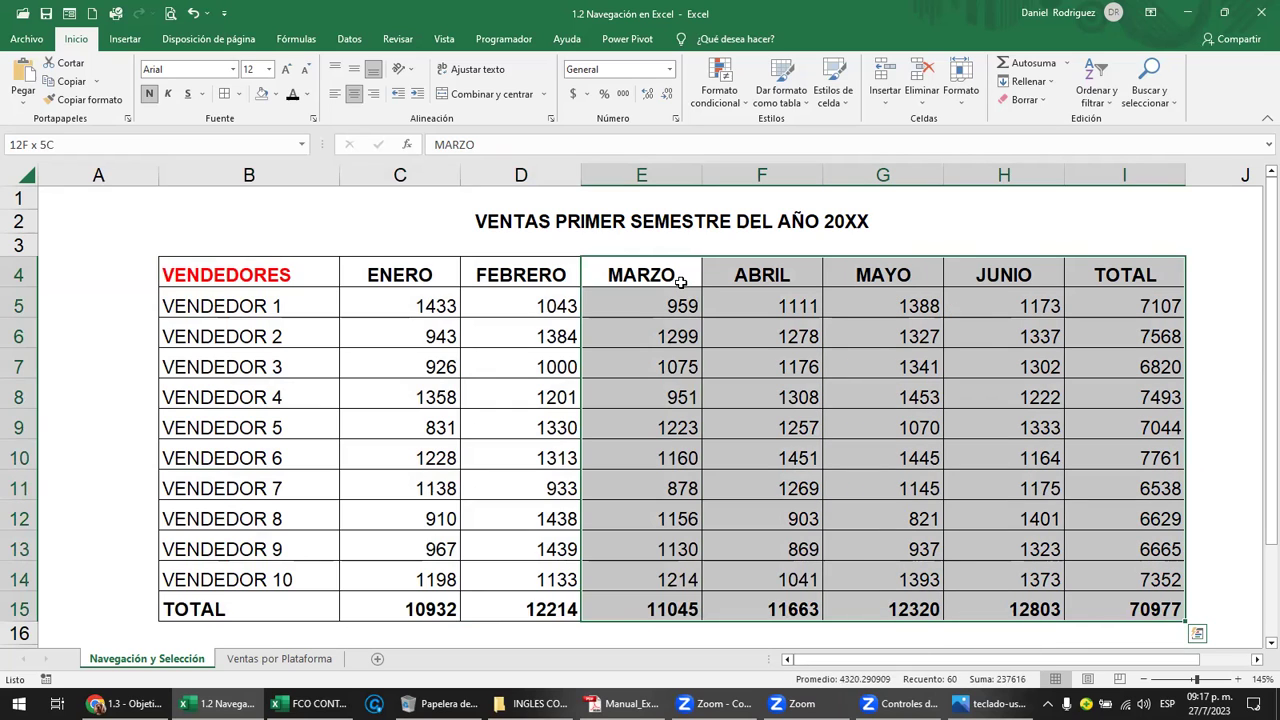
{"action": "key", "text": "shift+Left"}
{"action": "key", "text": "shift+Left"}
{"action": "key", "text": "shift+Left"}
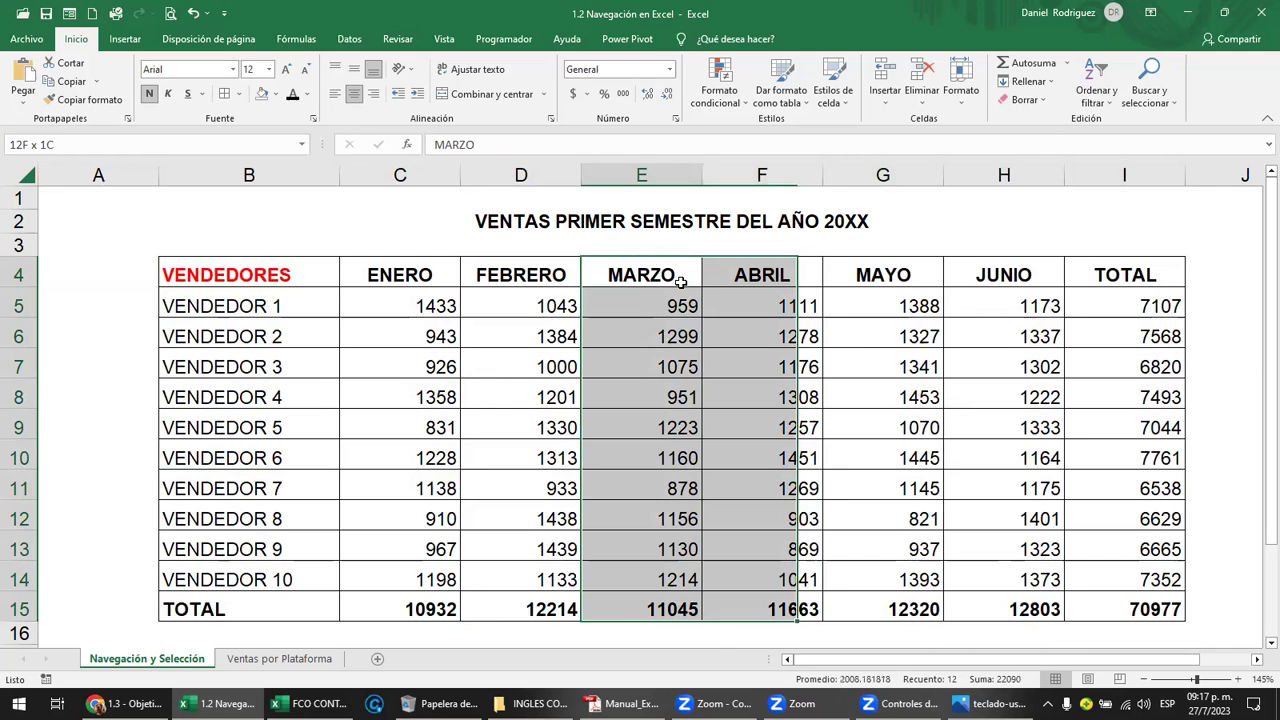
{"action": "key", "text": "shift+Left"}
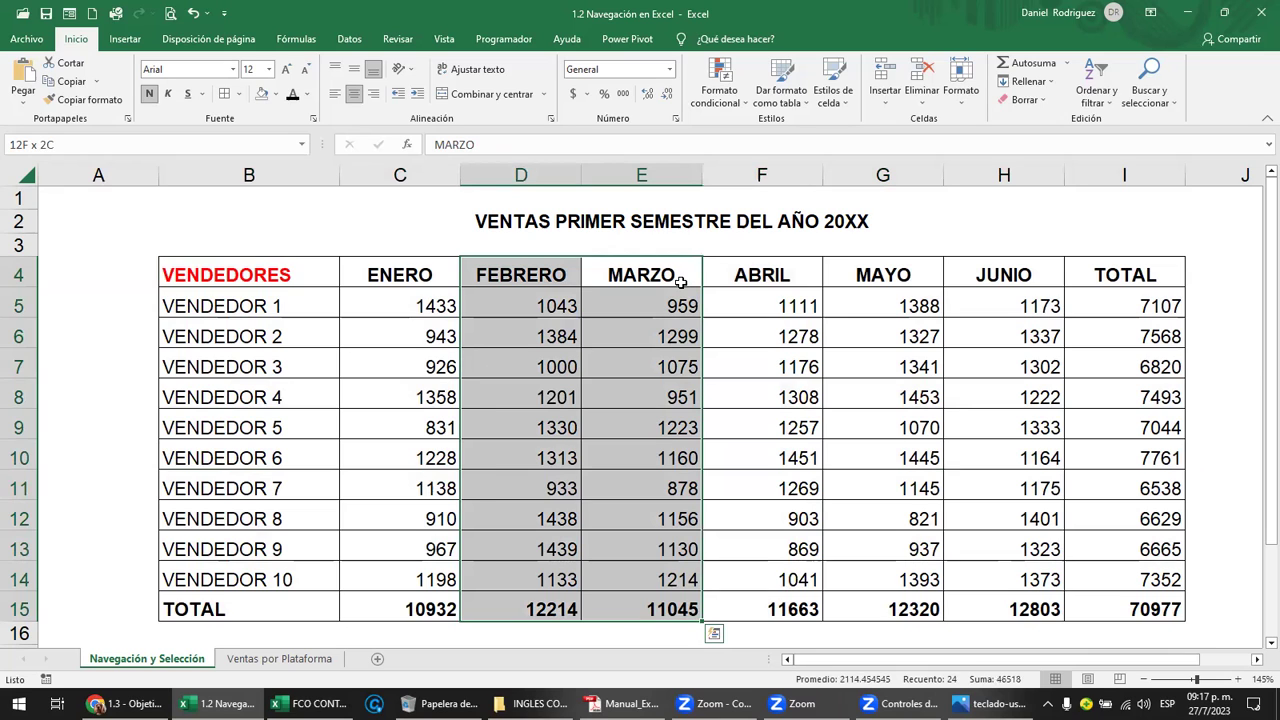
{"action": "key", "text": "shift+Left"}
{"action": "key", "text": "shift+Left"}
{"action": "key", "text": "shift+Left"}
{"action": "key", "text": "shift+Right"}
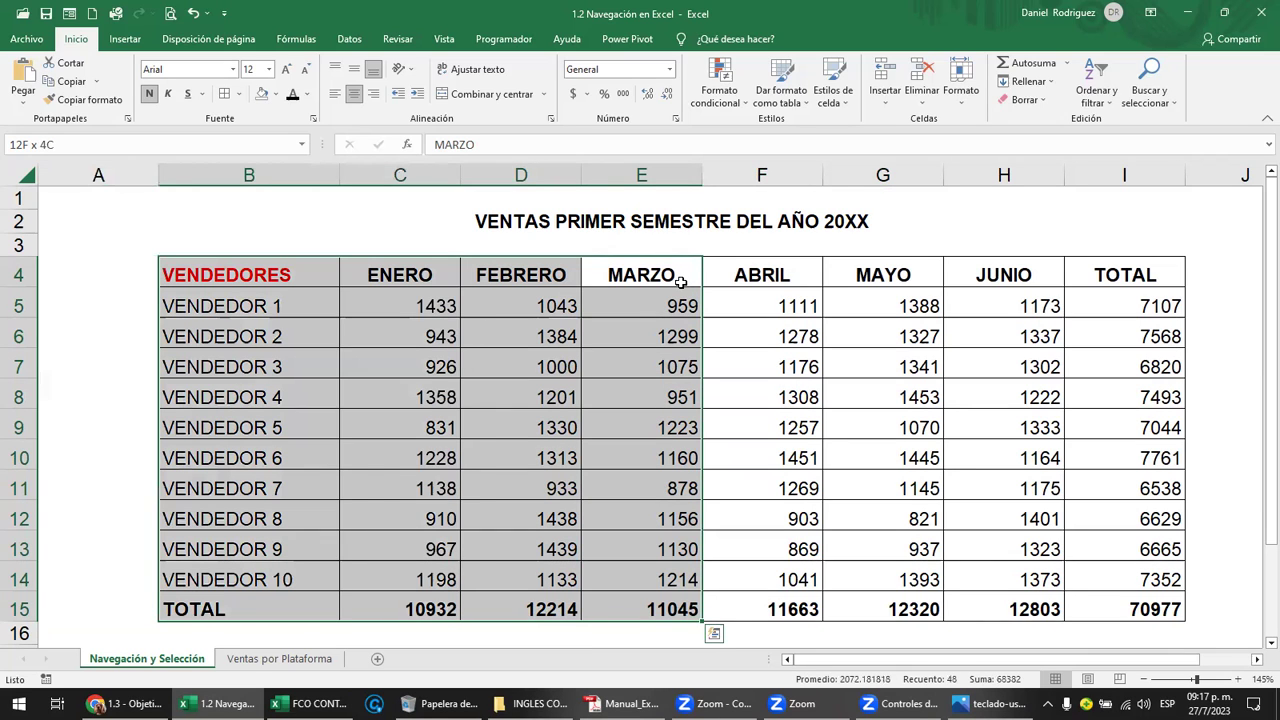
{"action": "key", "text": "shift+Right"}
{"action": "key", "text": "shift+Right"}
{"action": "key", "text": "shift+Right"}
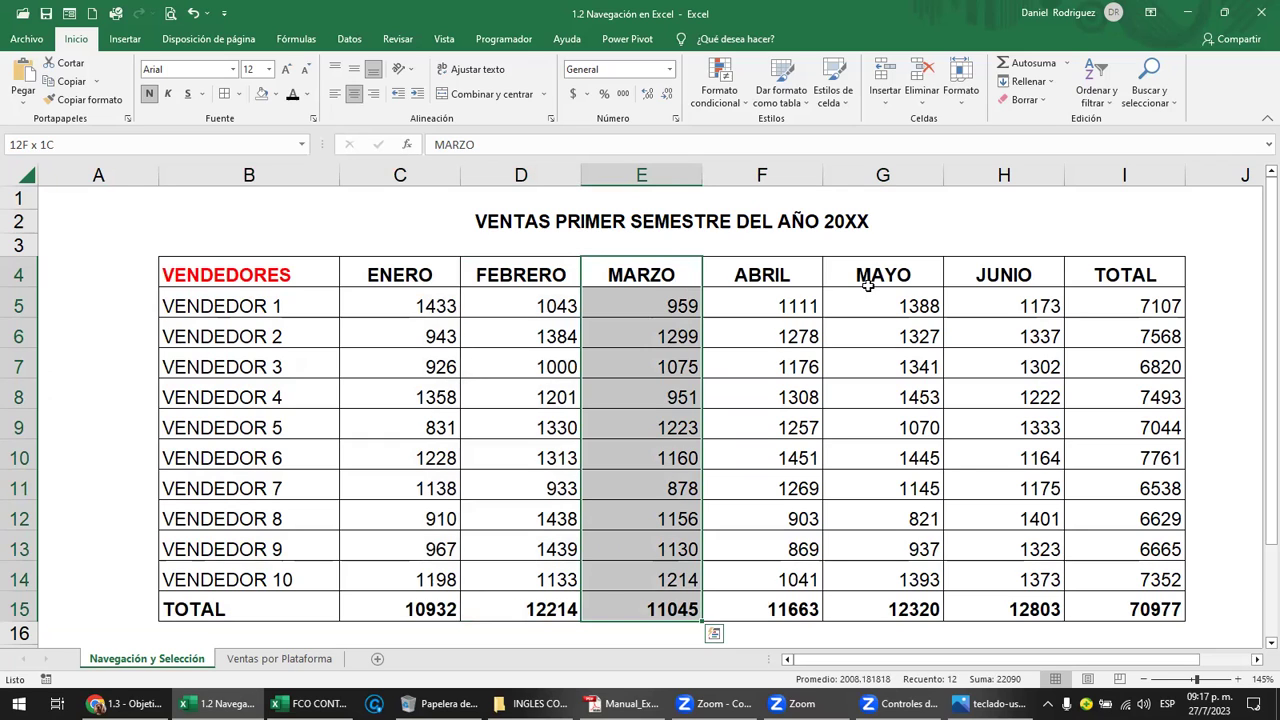
Select the TOTAL column down to row 13, widen it left to ENERO, then clear it on VENDEDOR 1
{"action": "left_click", "coordinate": [1120, 270]}
{"action": "left_click_drag", "start_coordinate": [1120, 271], "coordinate": [1120, 271]}
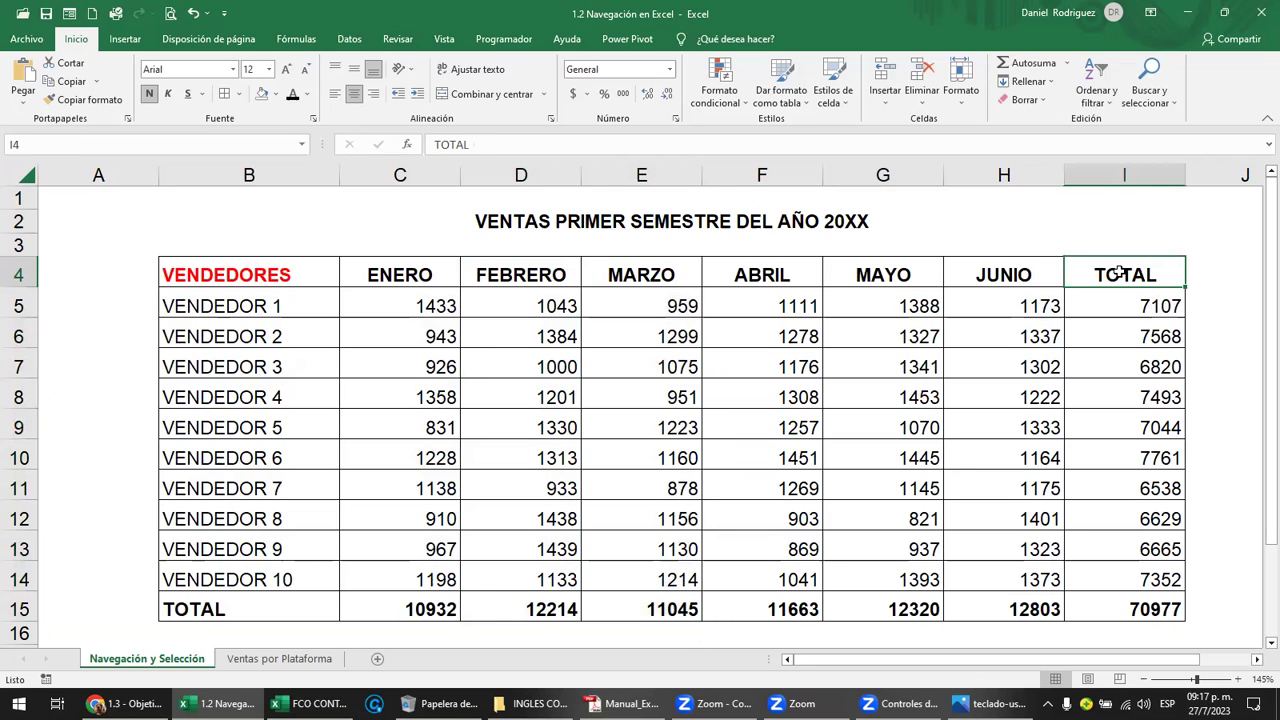
{"action": "key", "text": "shift+Down"}
{"action": "key", "text": "shift+Down"}
{"action": "key", "text": "shift+Down"}
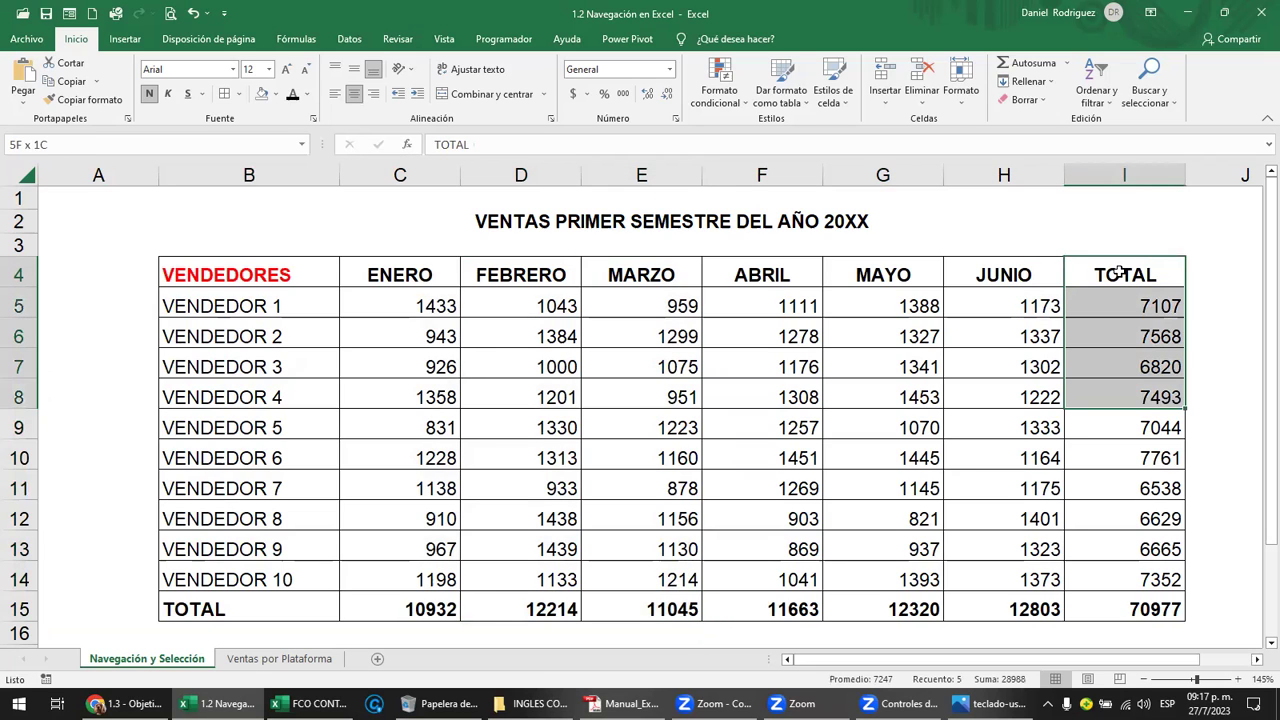
{"action": "key", "text": "shift+Down"}
{"action": "key", "text": "shift+Down"}
{"action": "key", "text": "shift+Down"}
{"action": "key", "text": "shift+Down"}
{"action": "key", "text": "shift+Down"}
{"action": "key", "text": "shift+Left"}
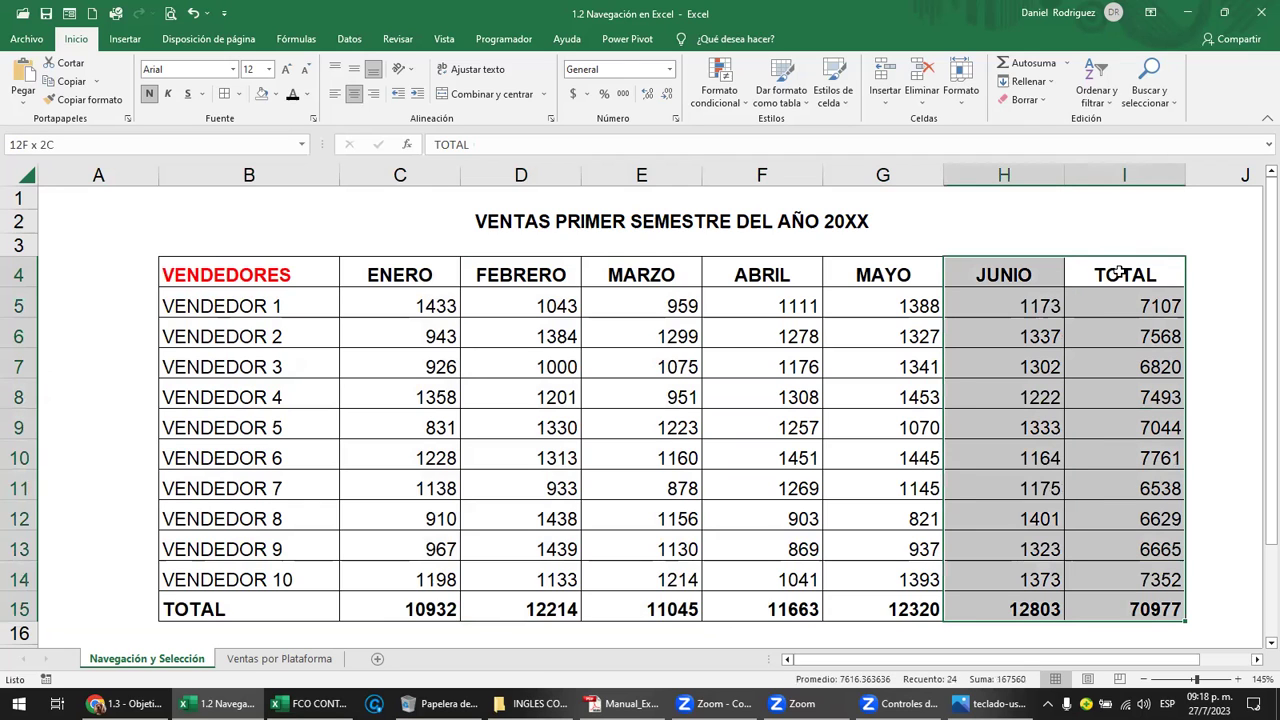
{"action": "key", "text": "shift+Left"}
{"action": "key", "text": "shift+Left"}
{"action": "key", "text": "shift+Left"}
{"action": "key", "text": "shift+Left"}
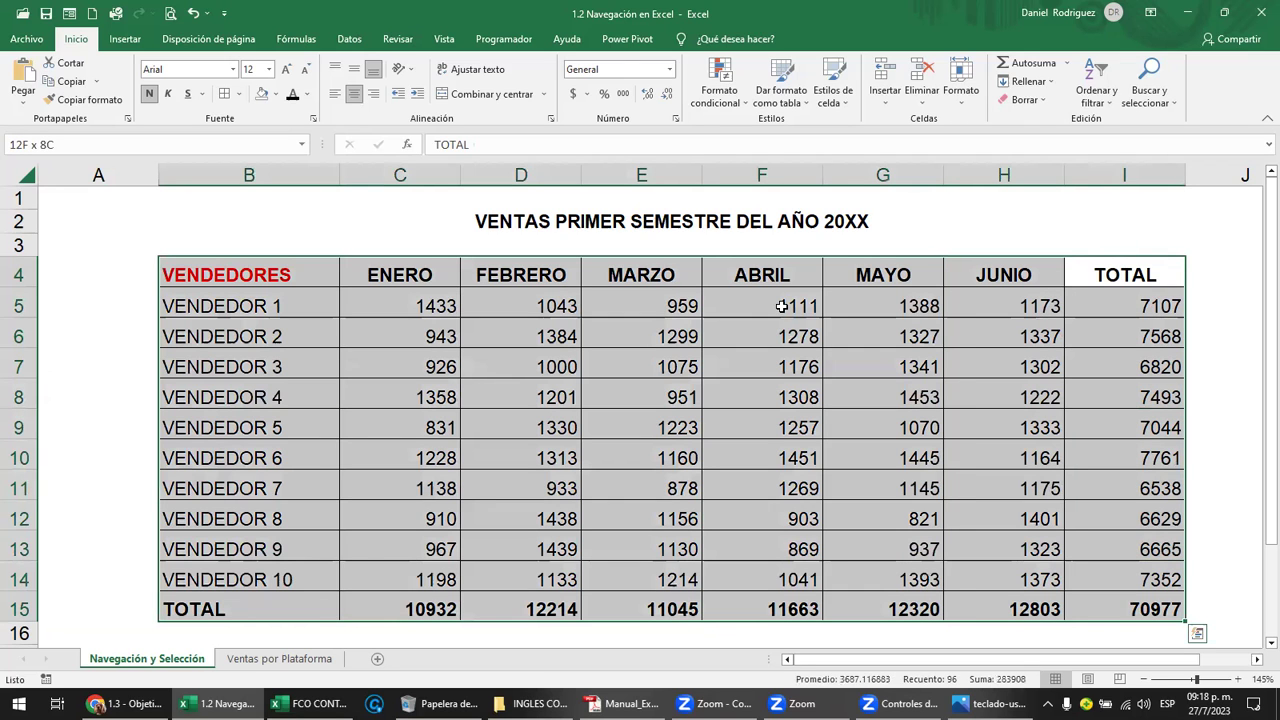
{"action": "left_click", "coordinate": [283, 292]}
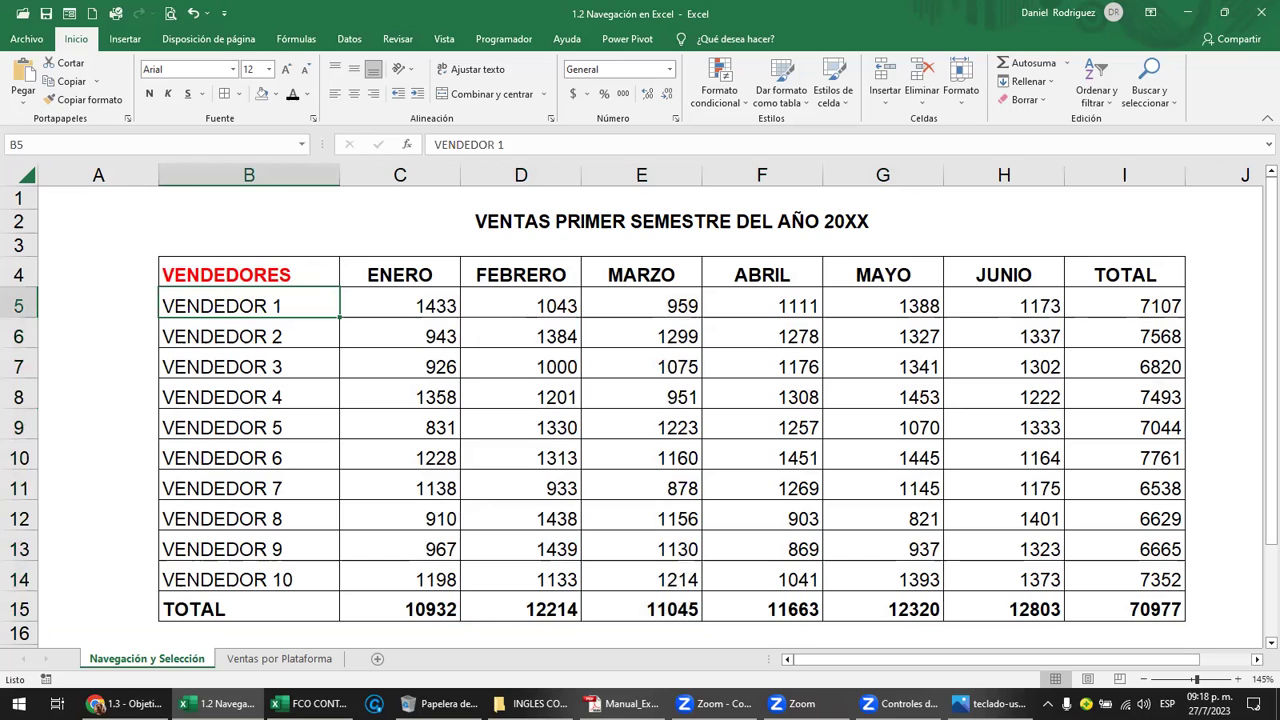
Bring up the Chrome lesson and scroll to the Ctrl+Shift+arrows 'Selección correlativa con mayor desplazamiento entre áreas' slide
{"action": "key", "text": "alt+Tab"}
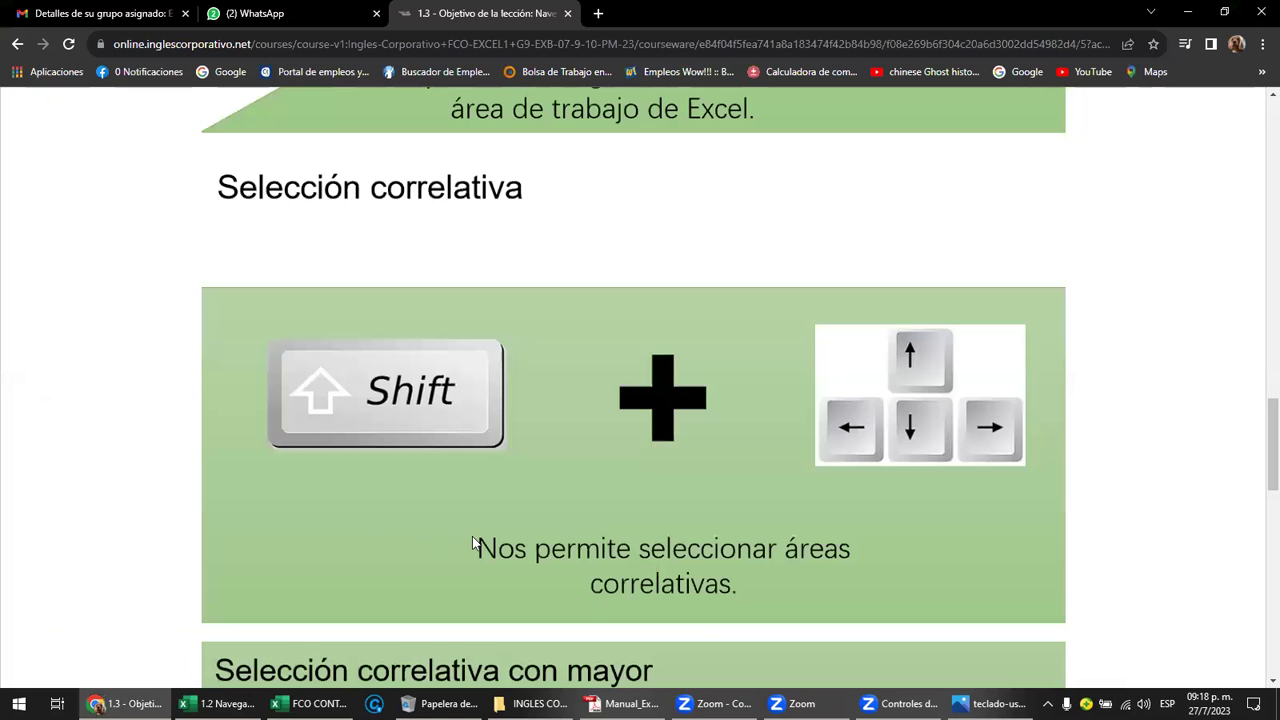
{"action": "scroll", "coordinate": [472, 536], "scroll_direction": "down", "scroll_amount": 1}
{"action": "scroll", "coordinate": [755, 437], "scroll_direction": "down", "scroll_amount": 1}
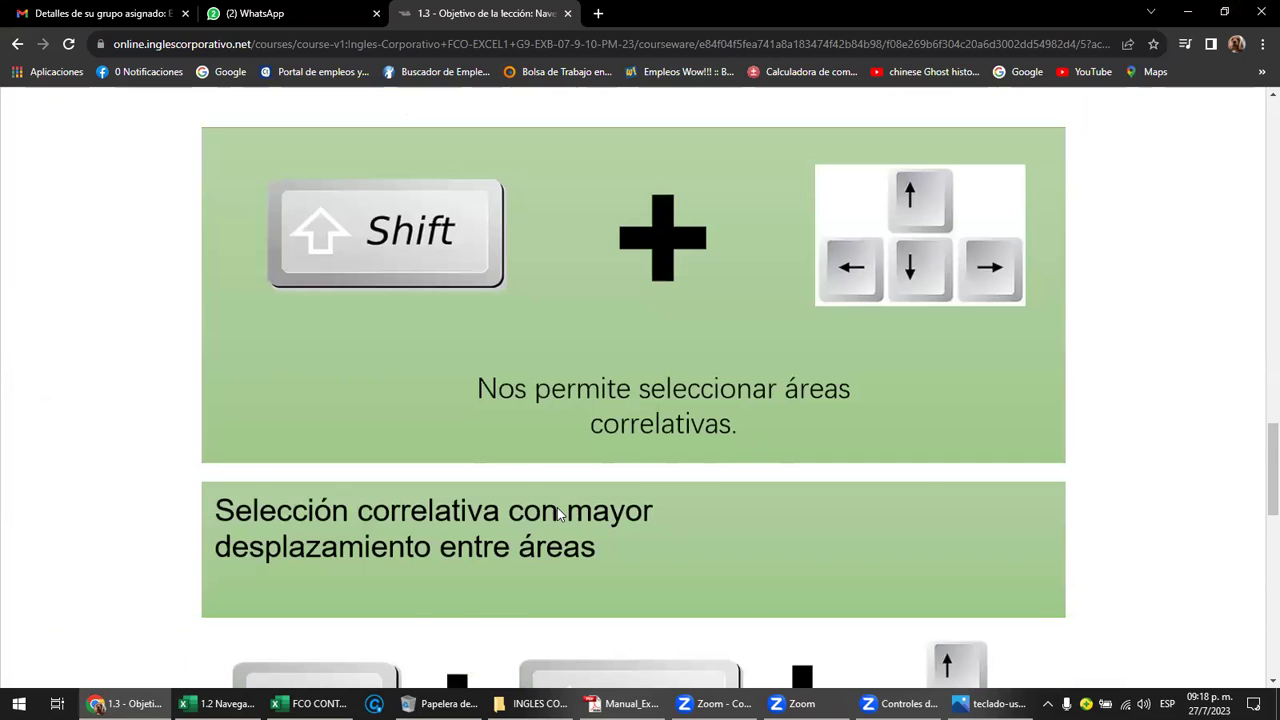
{"action": "scroll", "coordinate": [558, 513], "scroll_direction": "down", "scroll_amount": 1}
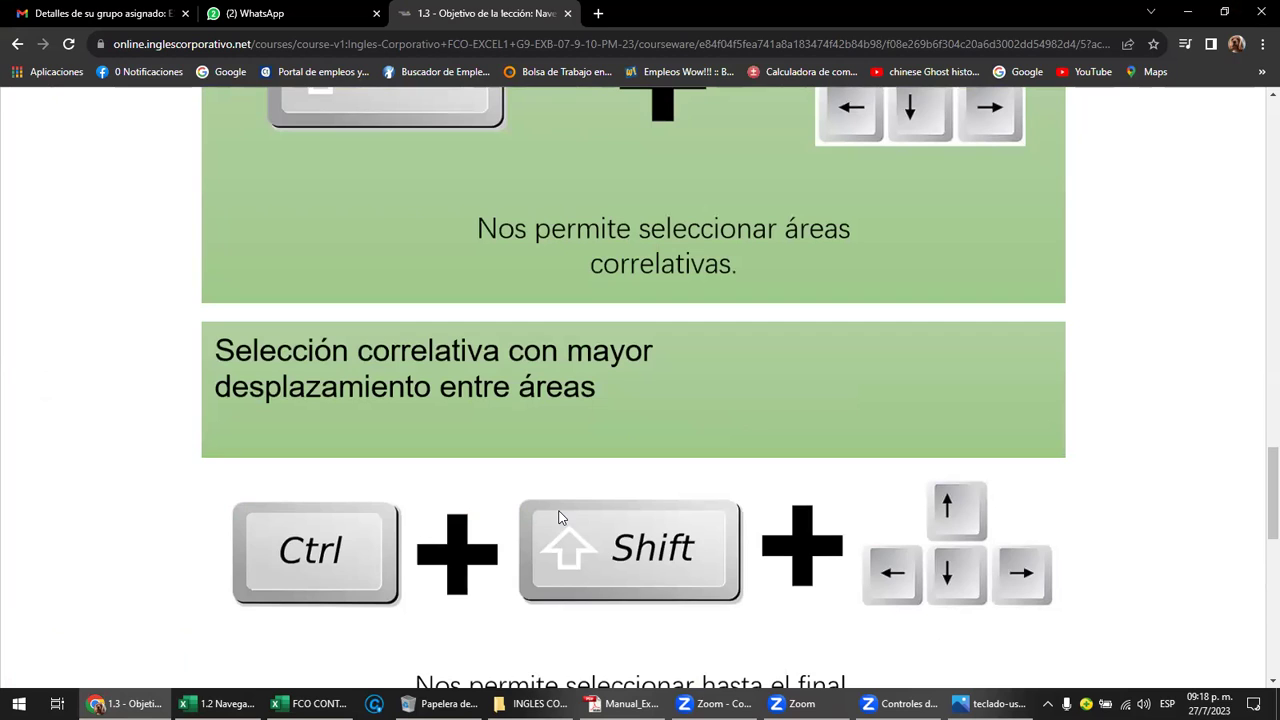
{"action": "scroll", "coordinate": [560, 517], "scroll_direction": "down", "scroll_amount": 2}
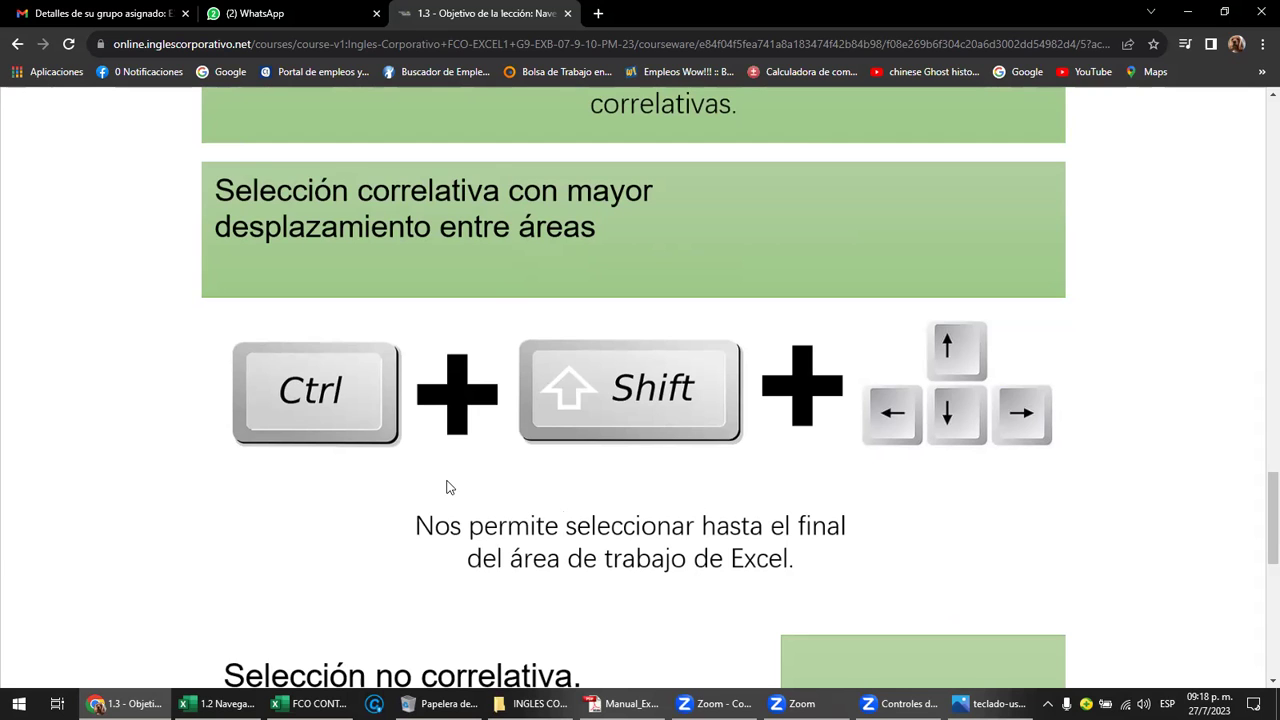
Return to the Excel sales workbook and select the VENDEDORES header cell B4
{"action": "key", "text": "alt+Tab"}
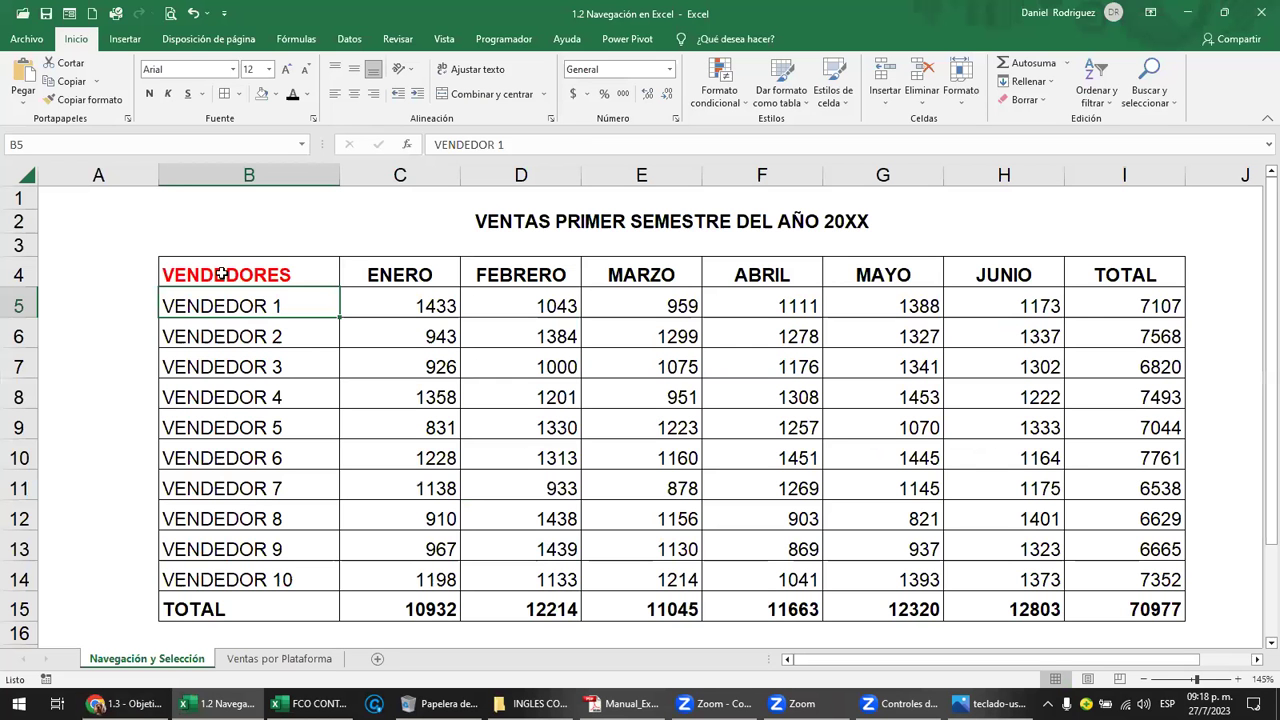
{"action": "left_click", "coordinate": [221, 273]}
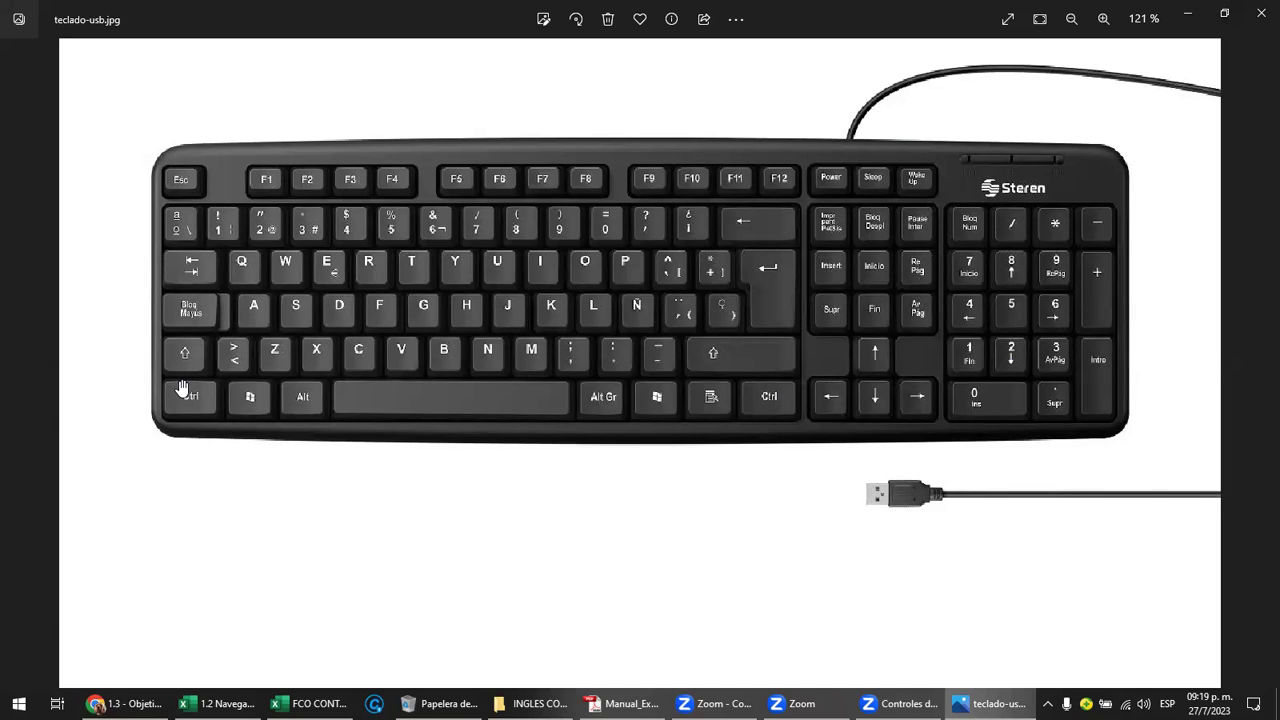
Switch from the Photos keyboard picture to the '1.2 Navegación en Excel' workbook on the taskbar
{"action": "left_click", "coordinate": [225, 702]}
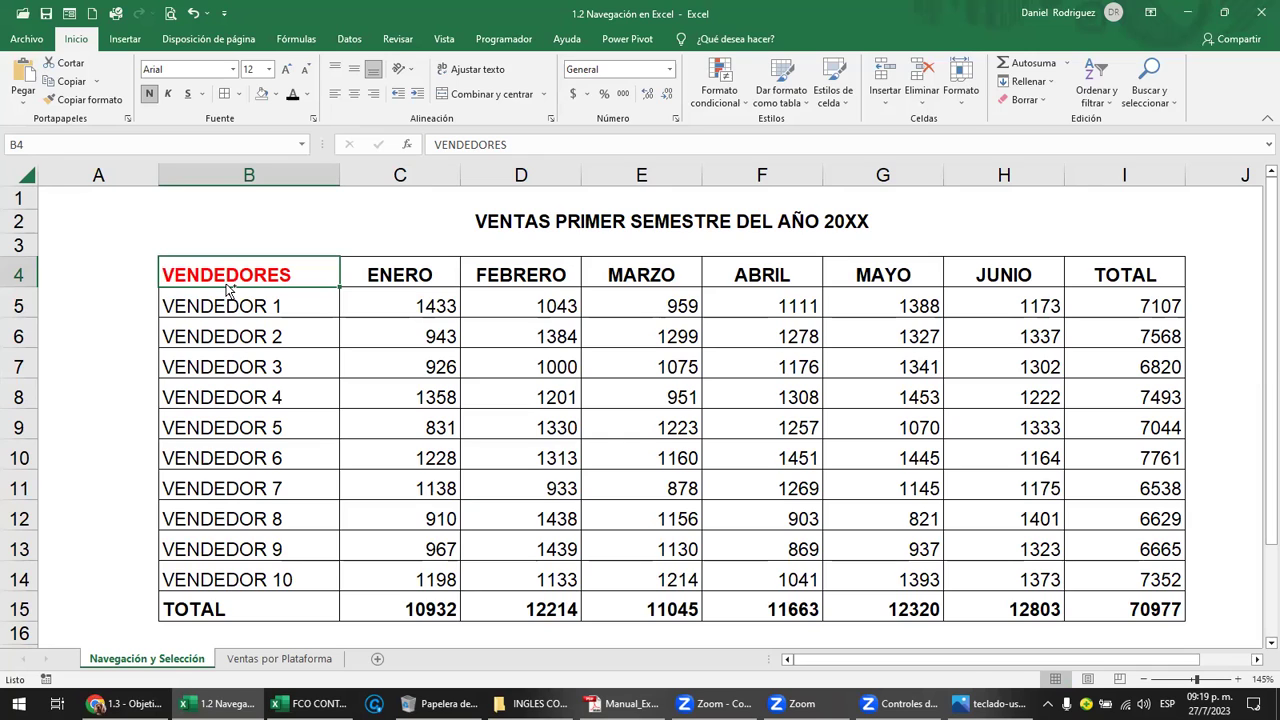
{"action": "key", "text": "ctrl+shift+Right"}
{"action": "key", "text": "ctrl+shift+Left"}
{"action": "key", "text": "ctrl+shift+Right"}
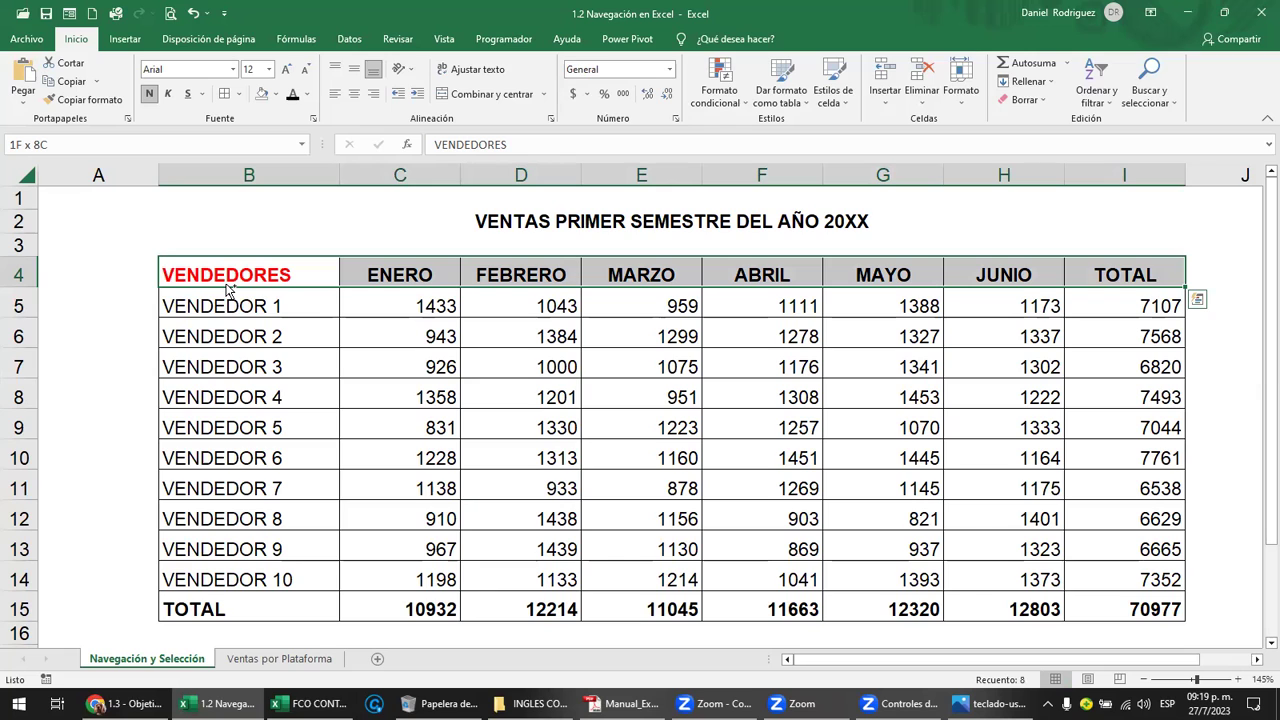
{"action": "key", "text": "ctrl+shift+Down"}
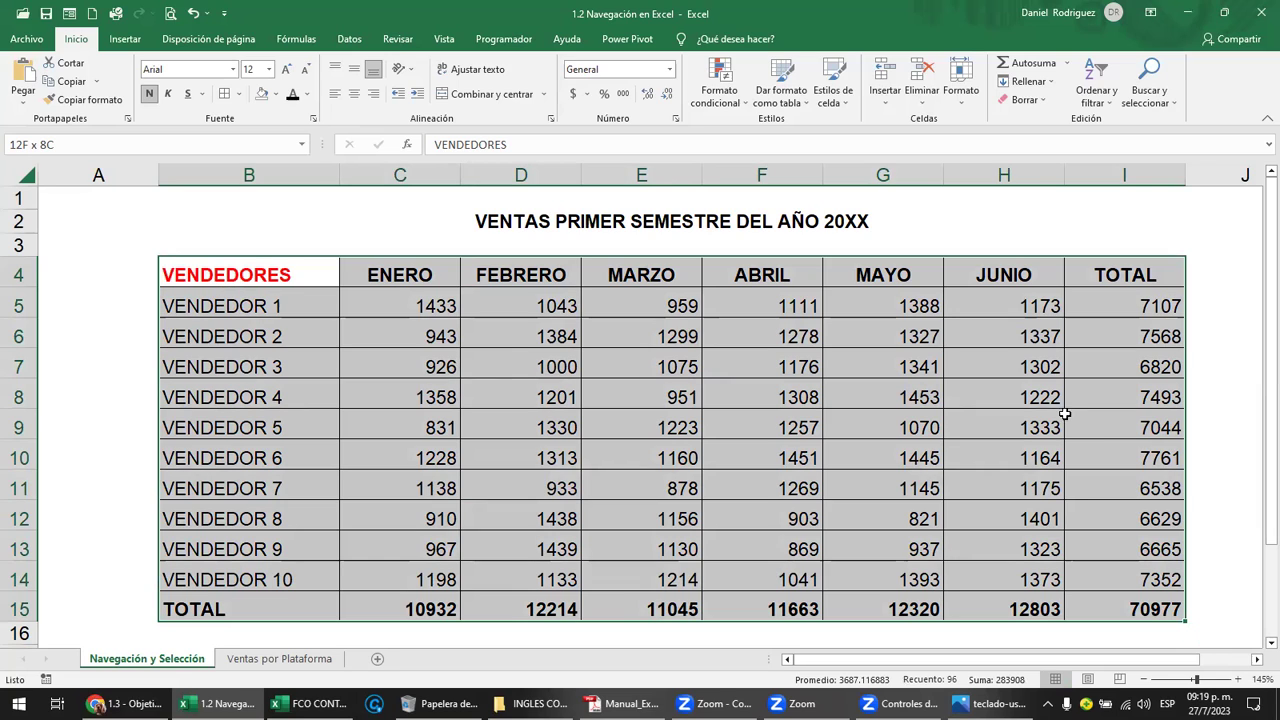
{"action": "left_click", "coordinate": [1137, 268]}
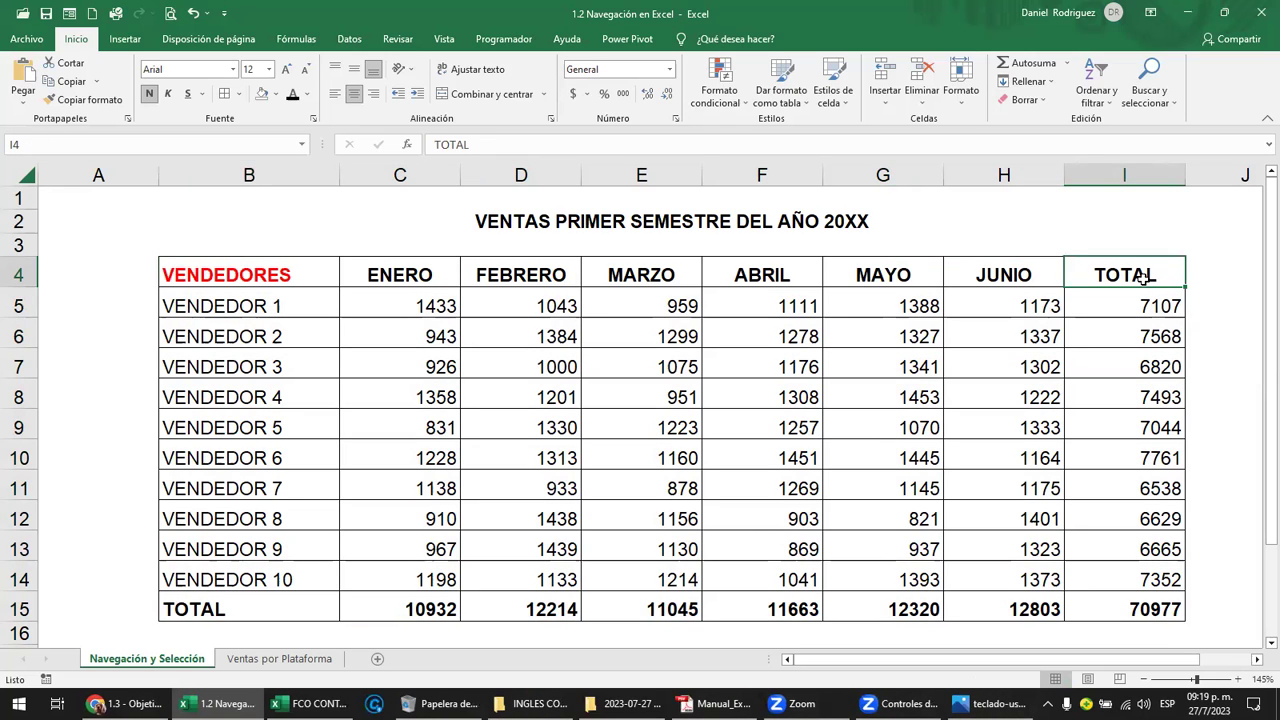
{"action": "key", "text": "ctrl+shift+Down"}
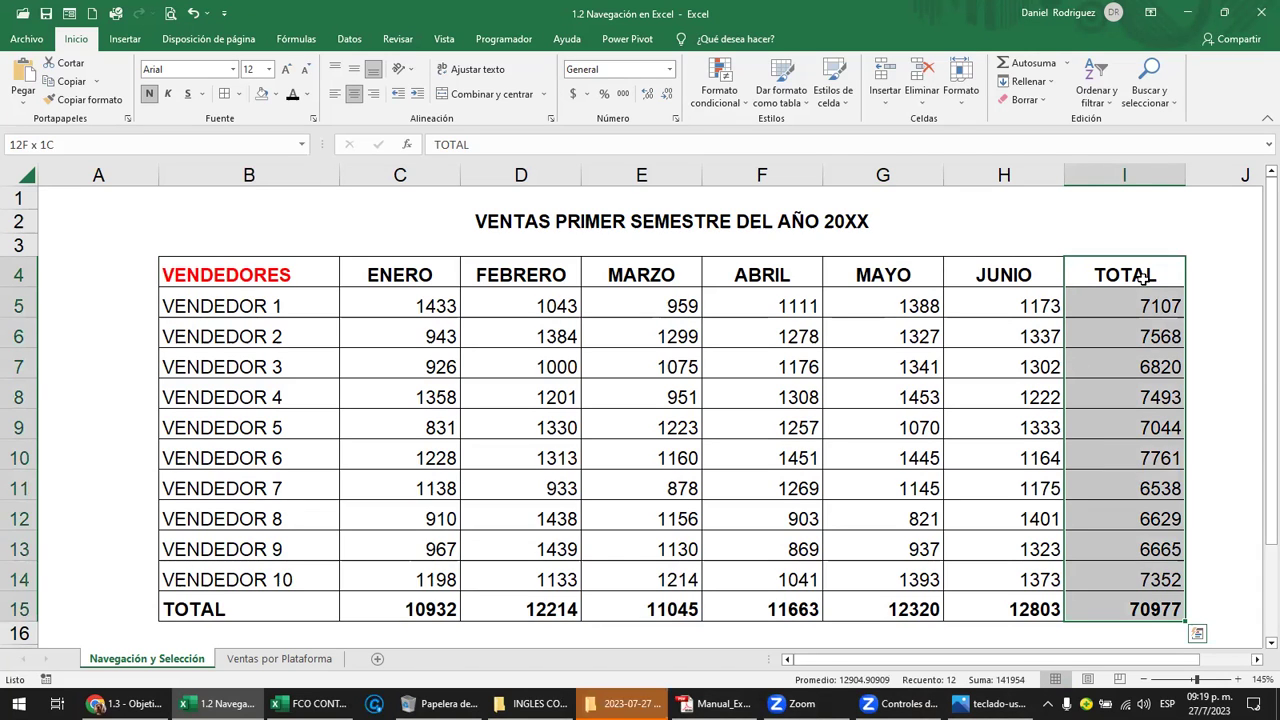
{"action": "key", "text": "ctrl+shift+Left"}
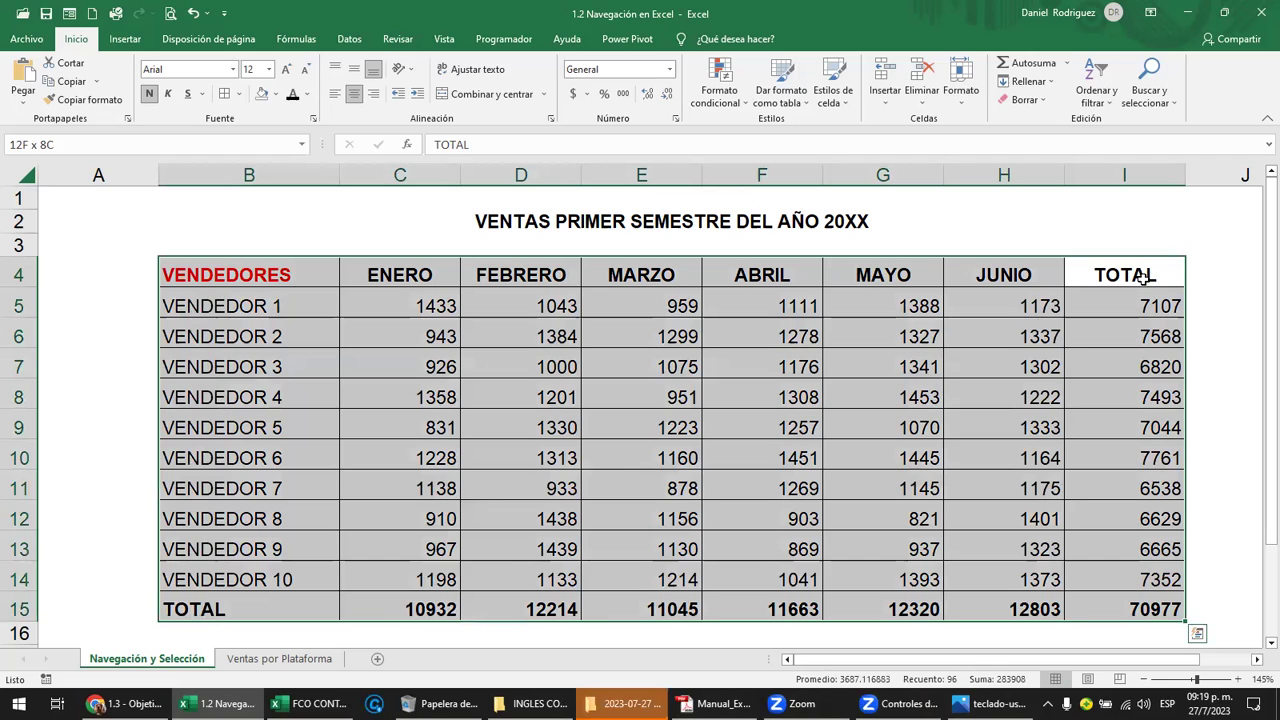
{"action": "left_click", "coordinate": [203, 611]}
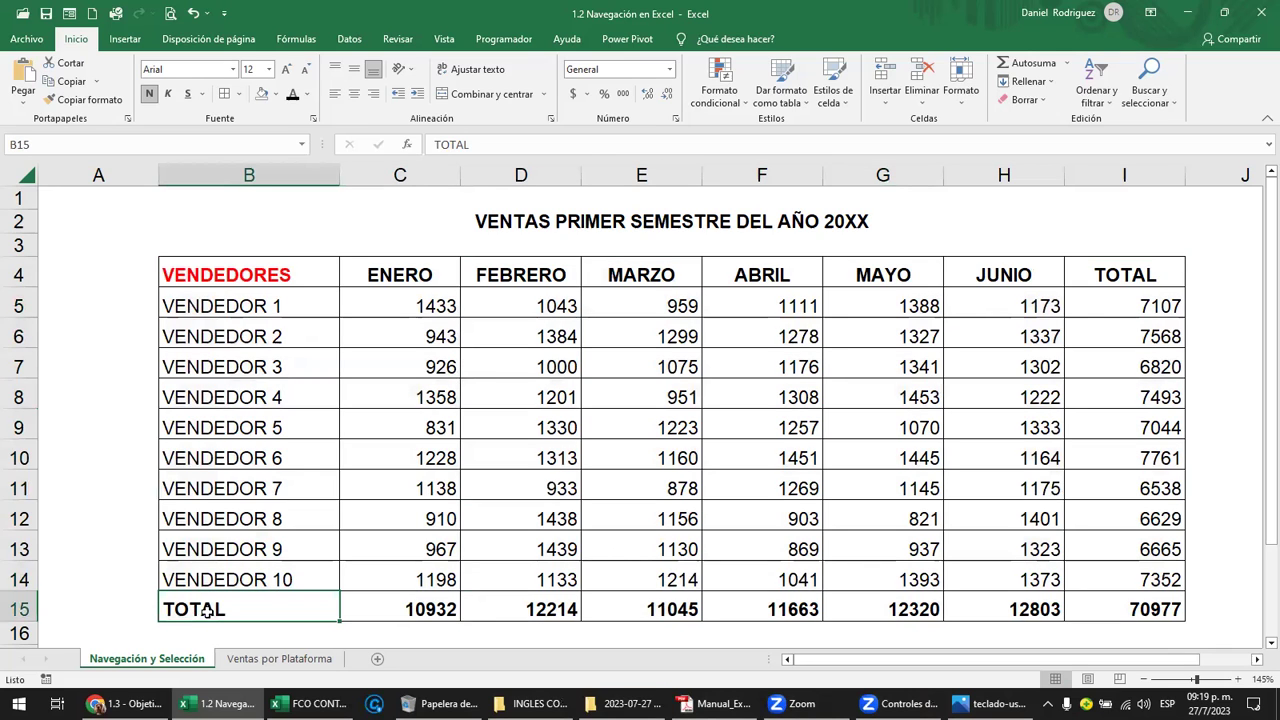
{"action": "key", "text": "ctrl+shift+Up"}
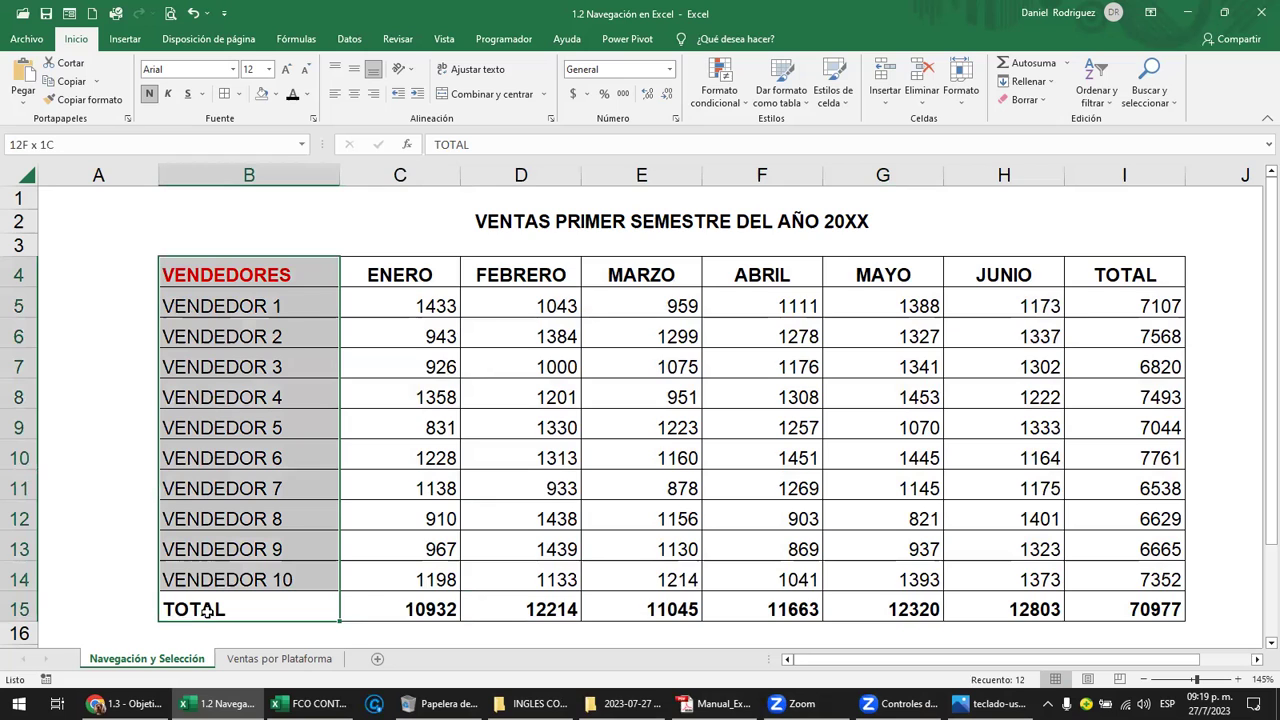
{"action": "key", "text": "ctrl+shift+Right"}
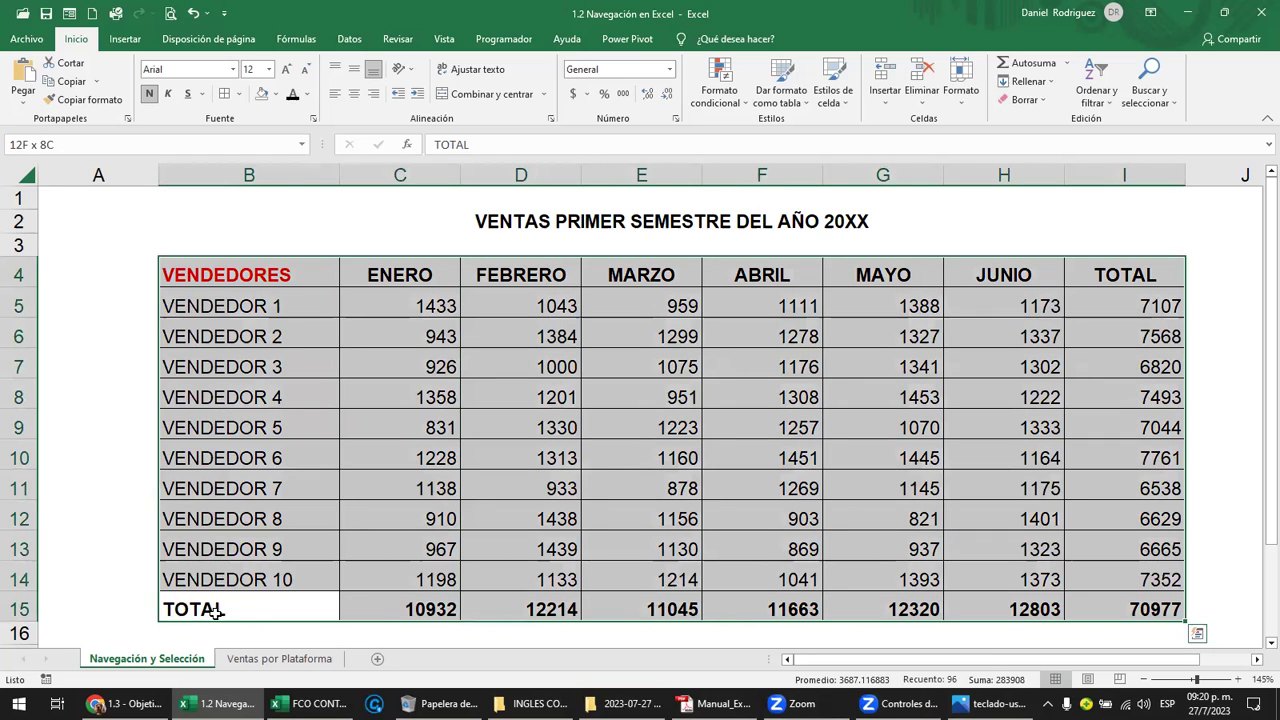
{"action": "left_click", "coordinate": [421, 277]}
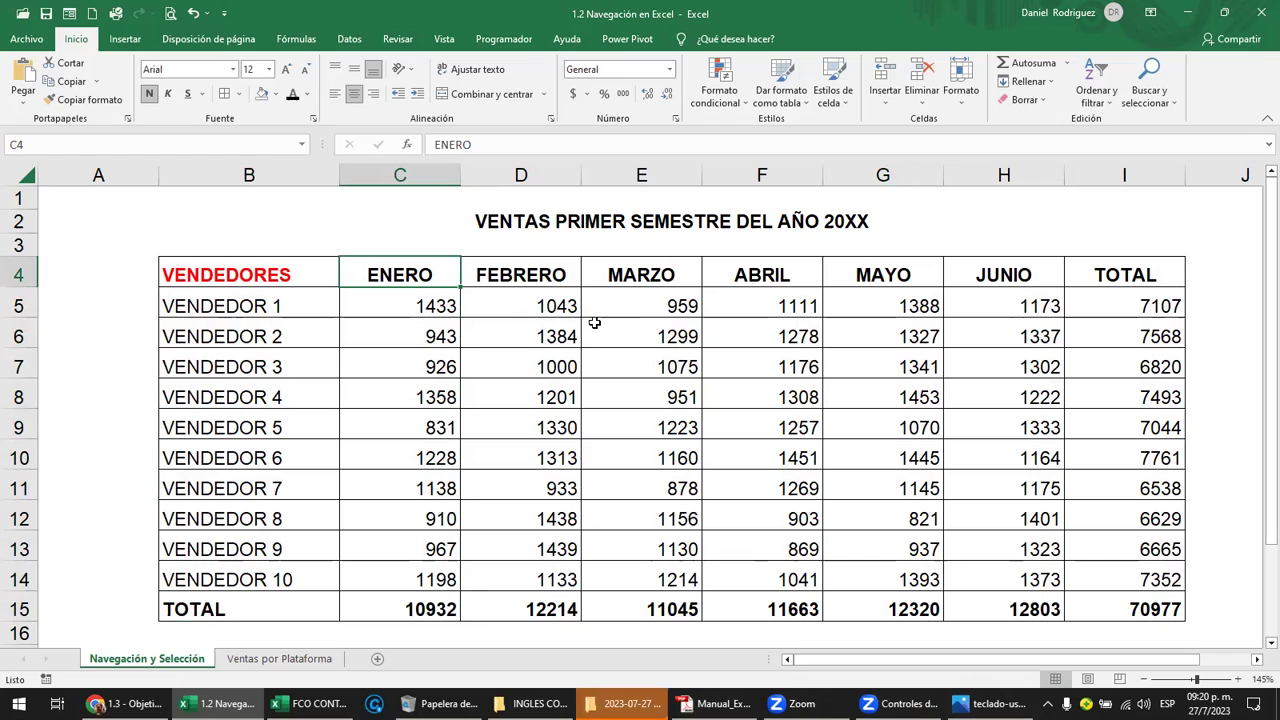
{"action": "key", "text": "ctrl+shift+Down"}
{"action": "key", "text": "ctrl+shift+Right"}
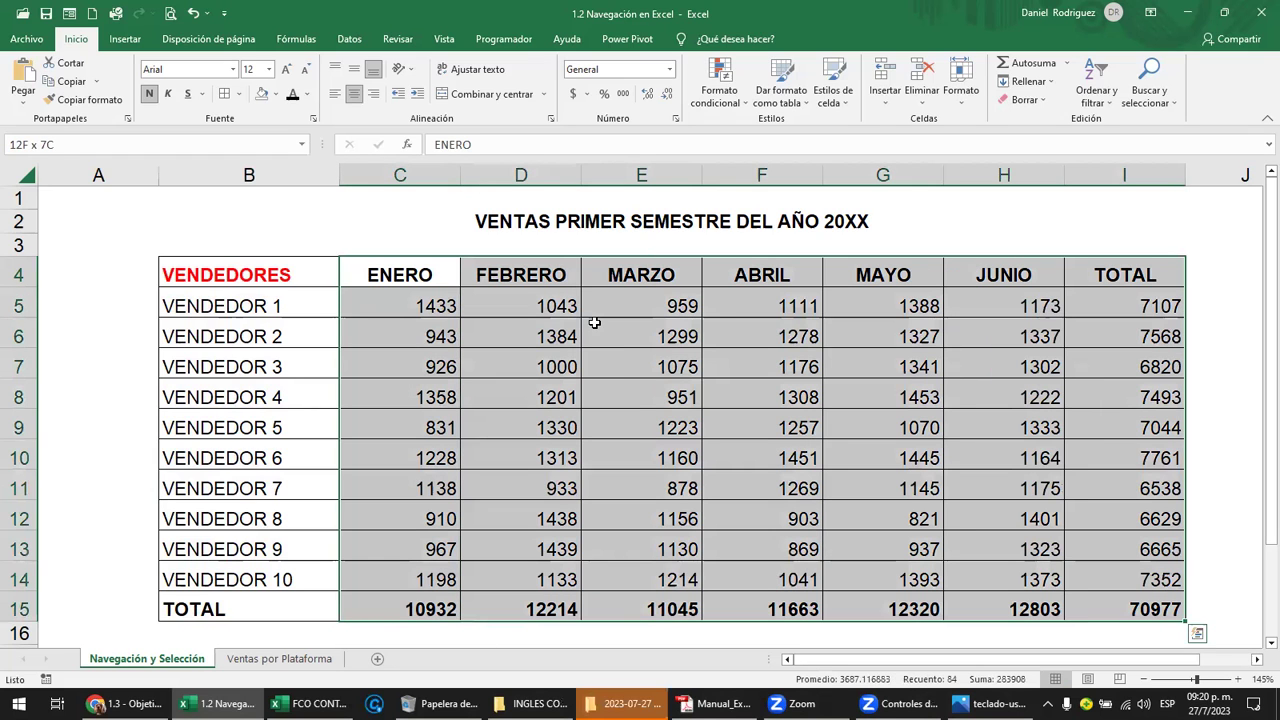
{"action": "key", "text": "ctrl+shift+Left"}
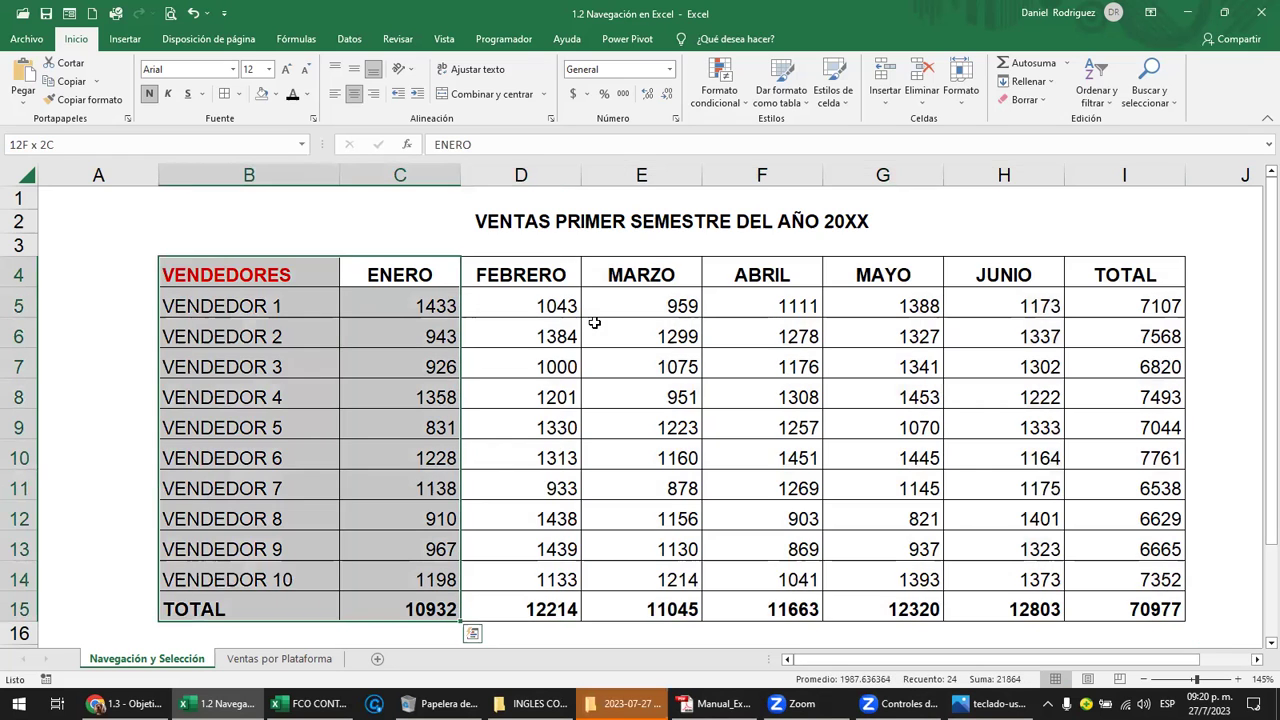
{"action": "key", "text": "ctrl+shift+Right"}
{"action": "key", "text": "ctrl+shift+Left"}
{"action": "key", "text": "ctrl+shift+Right"}
{"action": "key", "text": "ctrl+shift+Left"}
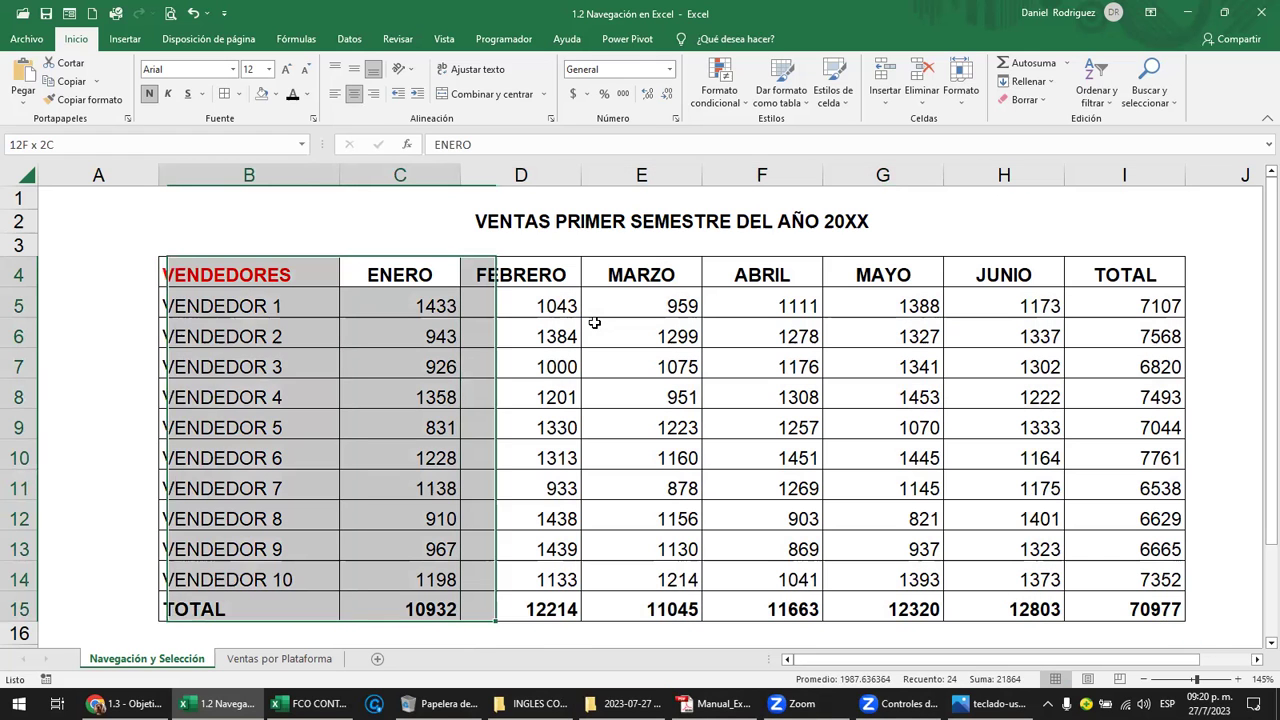
{"action": "key", "text": "Left"}
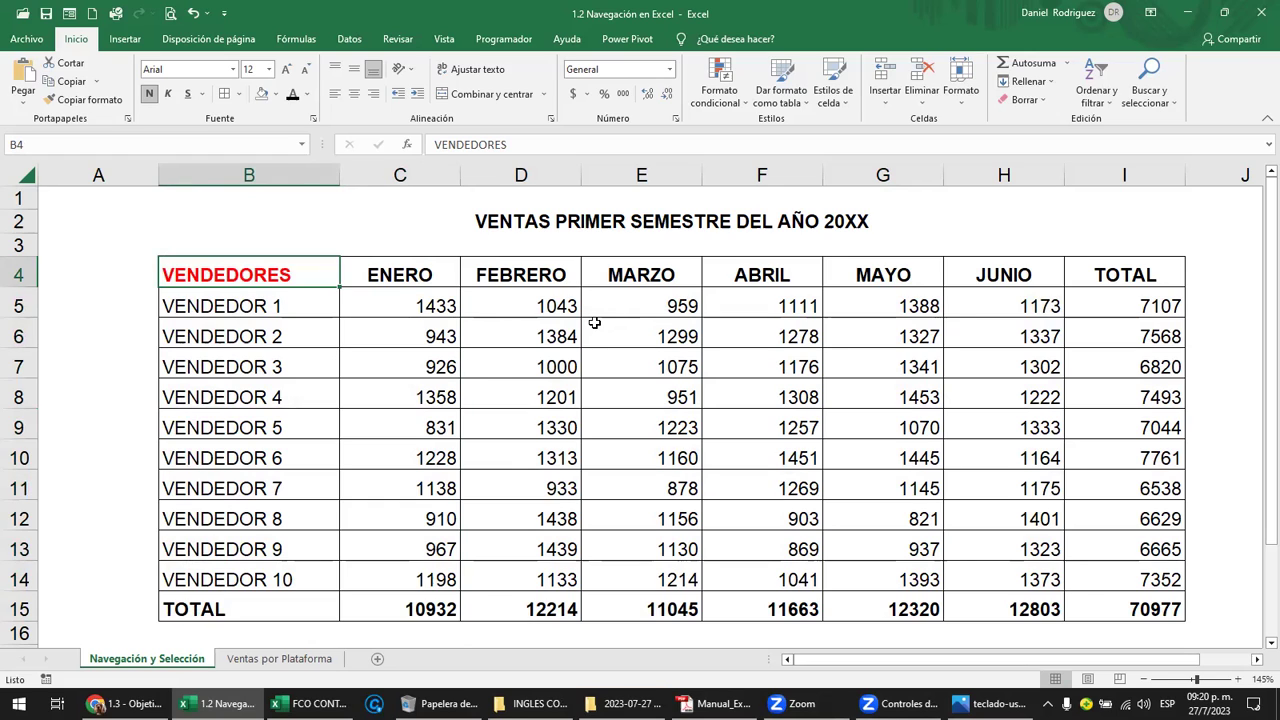
From VENDEDOR 5 in B9, practise Shift and Ctrl+Shift+arrow selections across its row and up to the header
{"action": "left_click", "coordinate": [437, 612]}
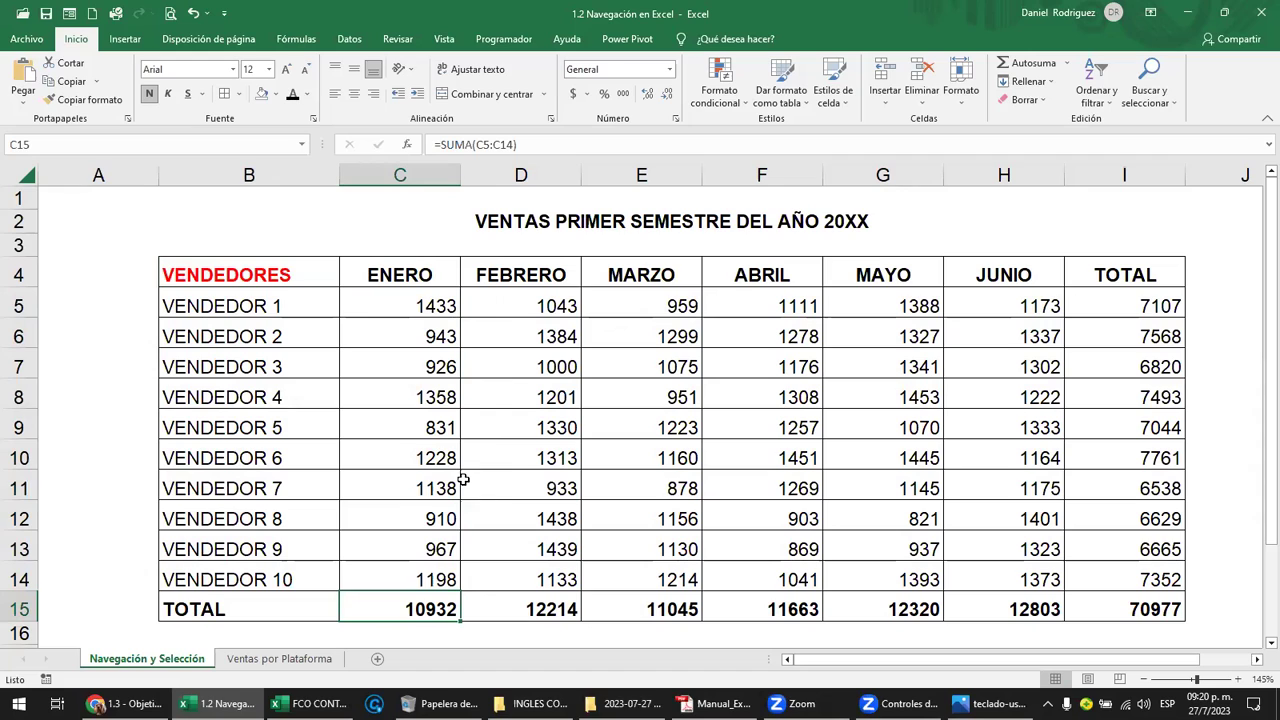
{"action": "left_click", "coordinate": [258, 430]}
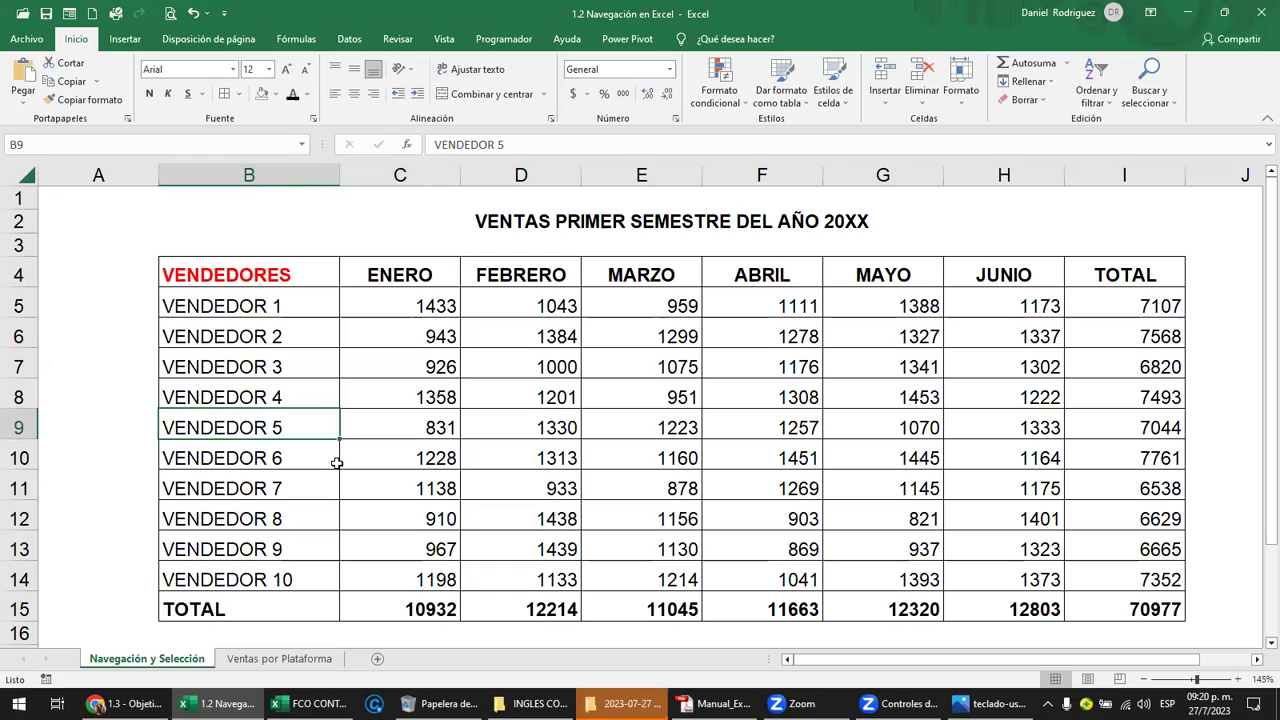
{"action": "key", "text": "shift+Down"}
{"action": "key", "text": "shift+Down"}
{"action": "key", "text": "shift+Down"}
{"action": "key", "text": "shift+Down"}
{"action": "key", "text": "shift+Down"}
{"action": "key", "text": "shift+Down"}
{"action": "key", "text": "ctrl+shift+Right"}
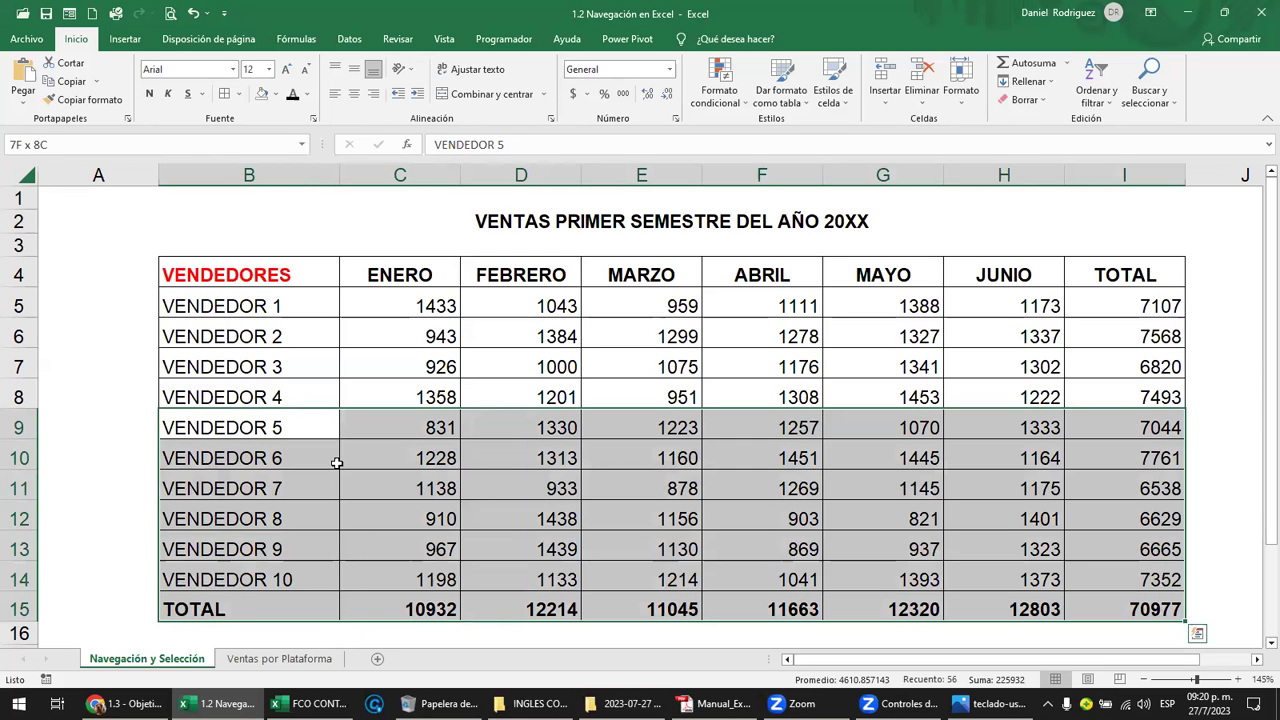
{"action": "key", "text": "shift+BackSpace"}
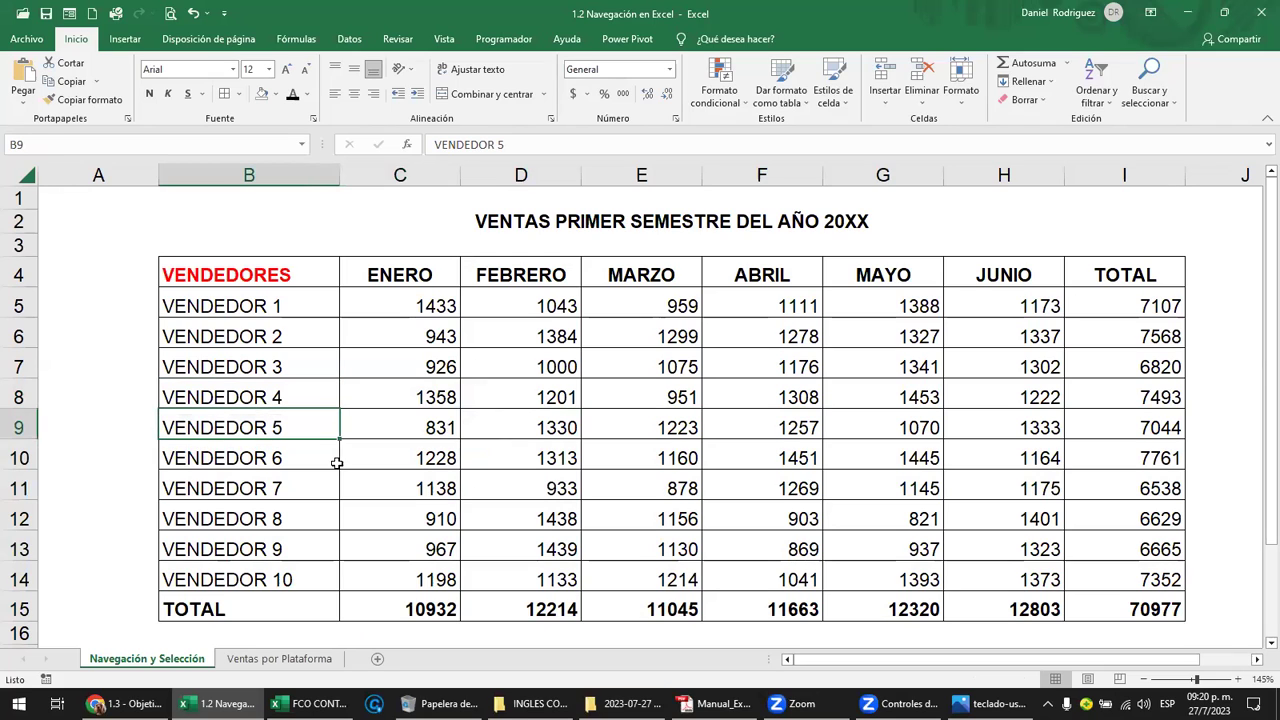
{"action": "key", "text": "ctrl+shift+Right"}
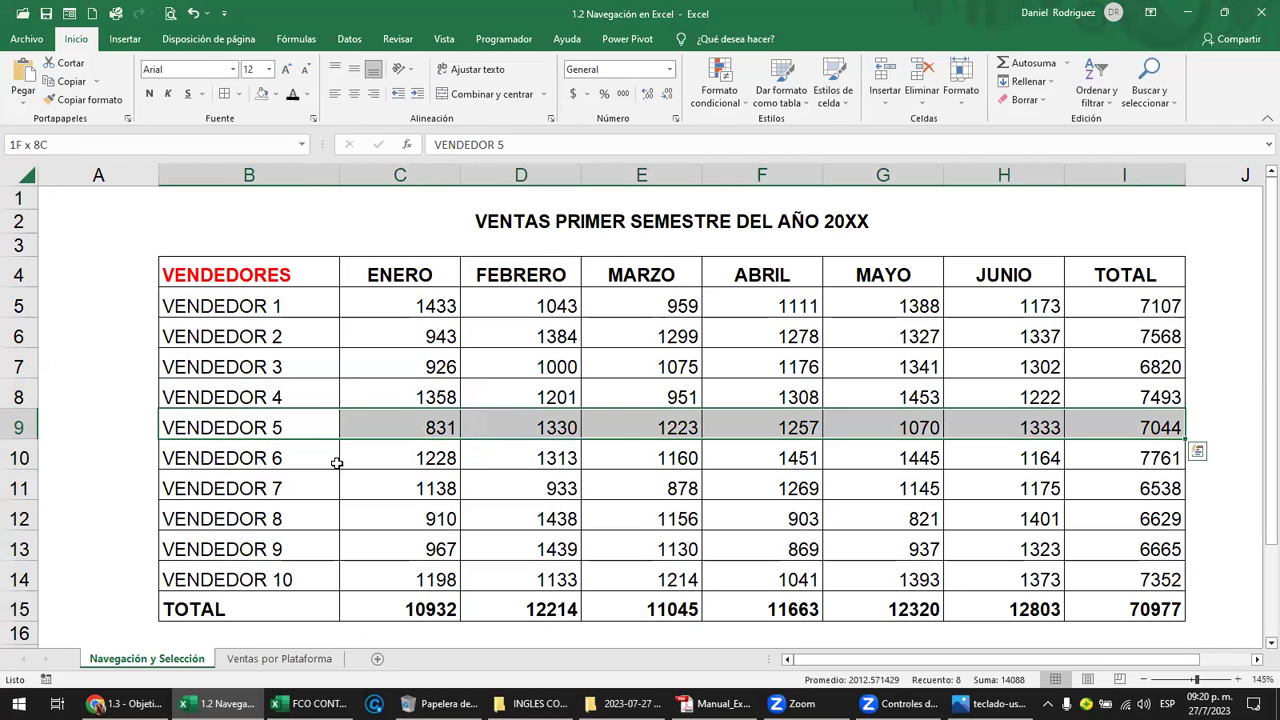
{"action": "key", "text": "ctrl+shift+Up"}
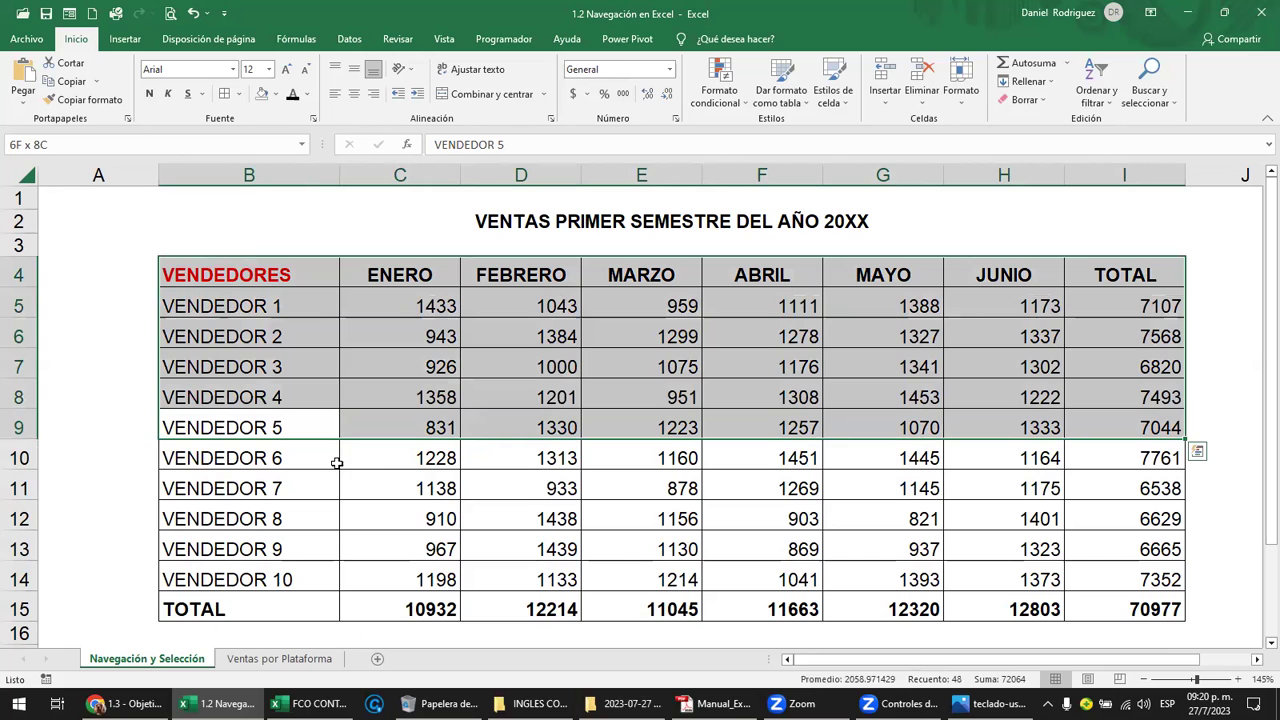
Select the 1138 value in C11, then bring up the course lesson in Chrome
{"action": "left_click", "coordinate": [387, 490]}
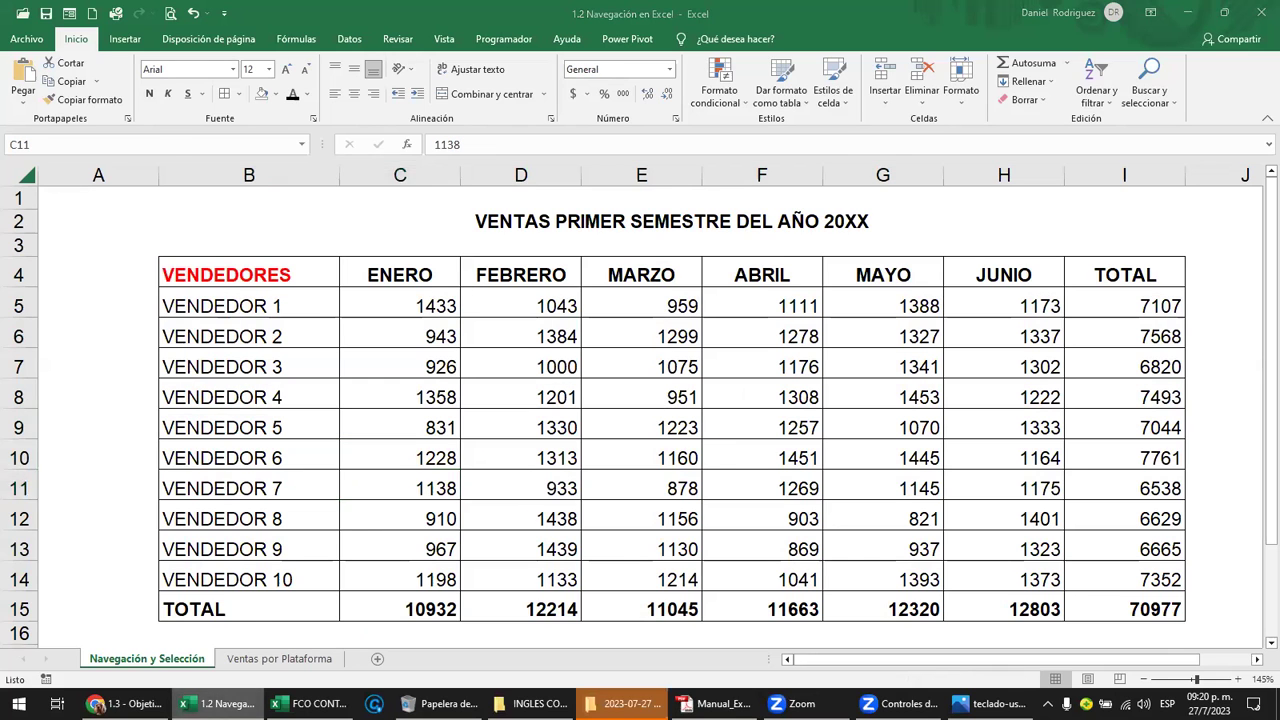
{"action": "key", "text": "alt+Tab"}
{"action": "left_click", "coordinate": [120, 703]}
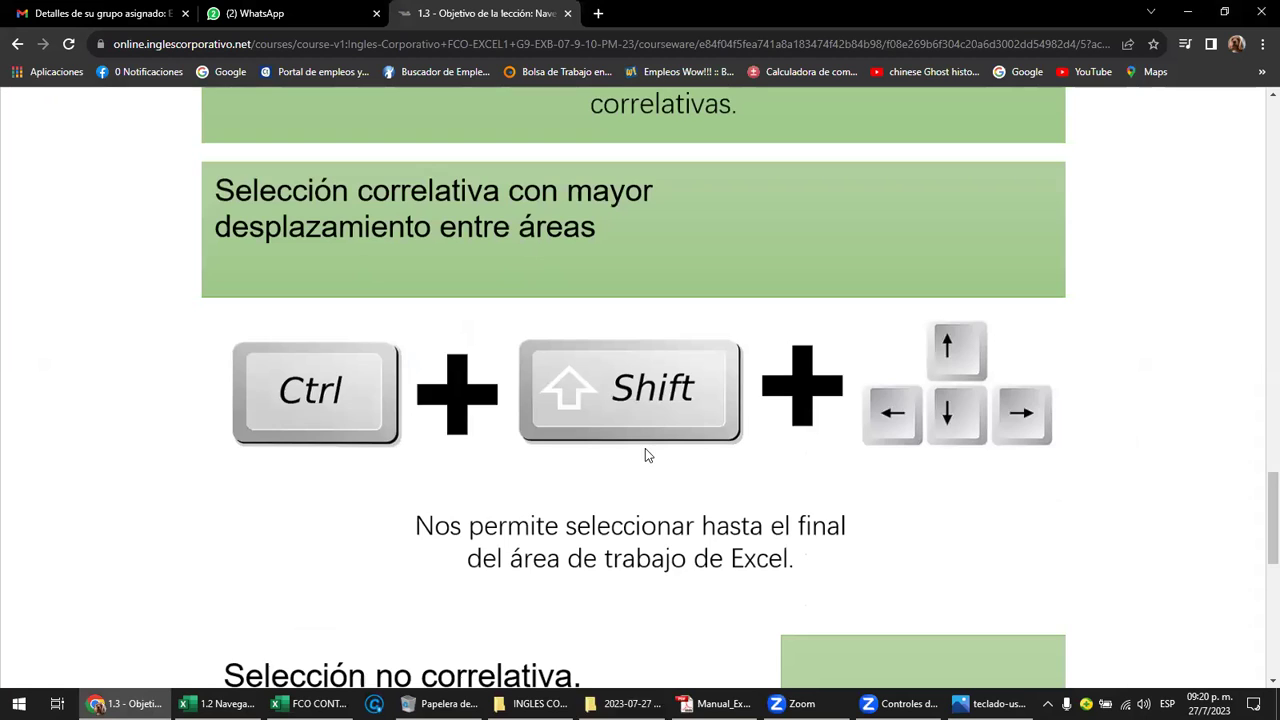
Scroll the course page down until the 'Selección no correlativa' (Ctrl + mouse) slide appears
{"action": "scroll", "coordinate": [648, 450], "scroll_direction": "down", "scroll_amount": 3}
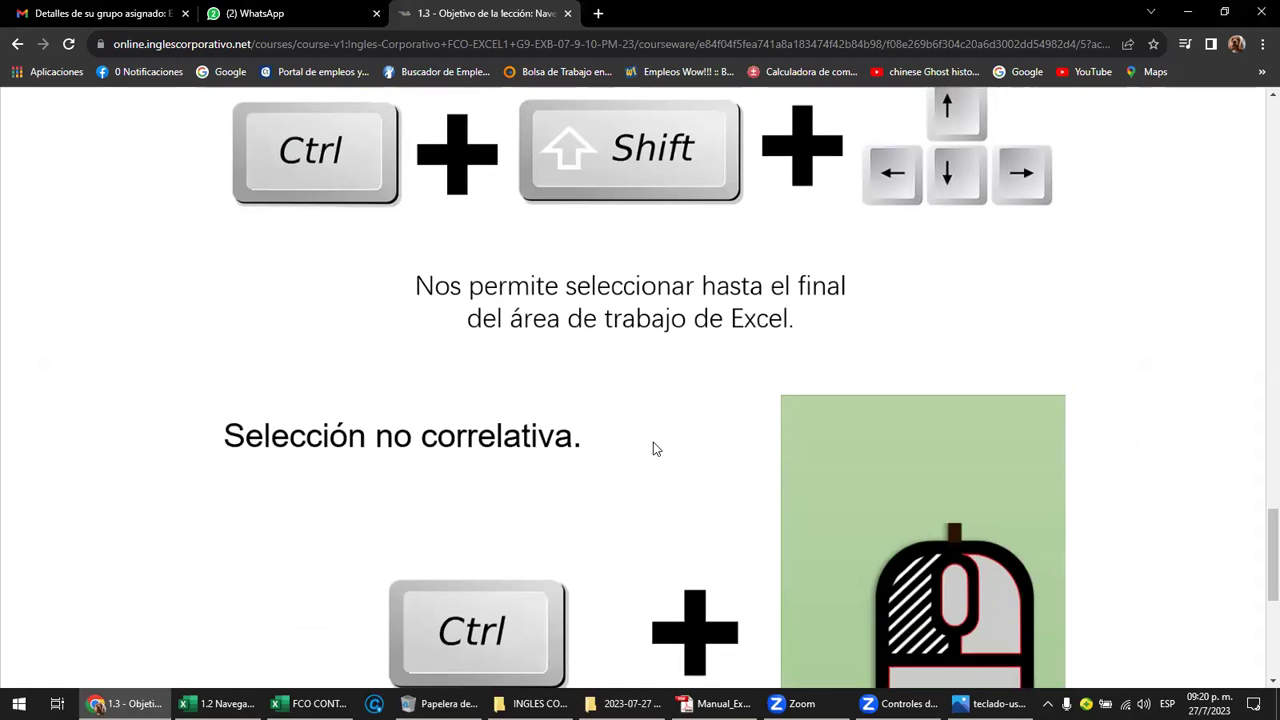
{"action": "scroll", "coordinate": [680, 444], "scroll_direction": "down", "scroll_amount": 1}
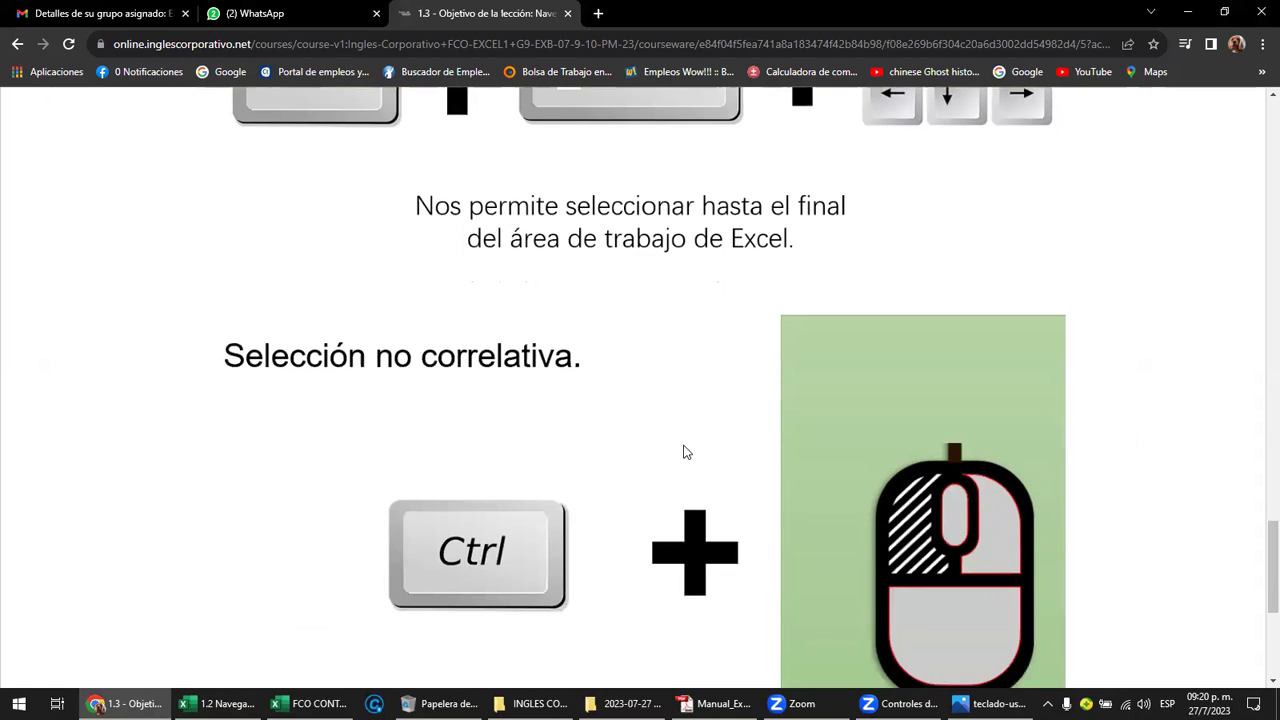
{"action": "scroll", "coordinate": [686, 452], "scroll_direction": "down", "scroll_amount": 2}
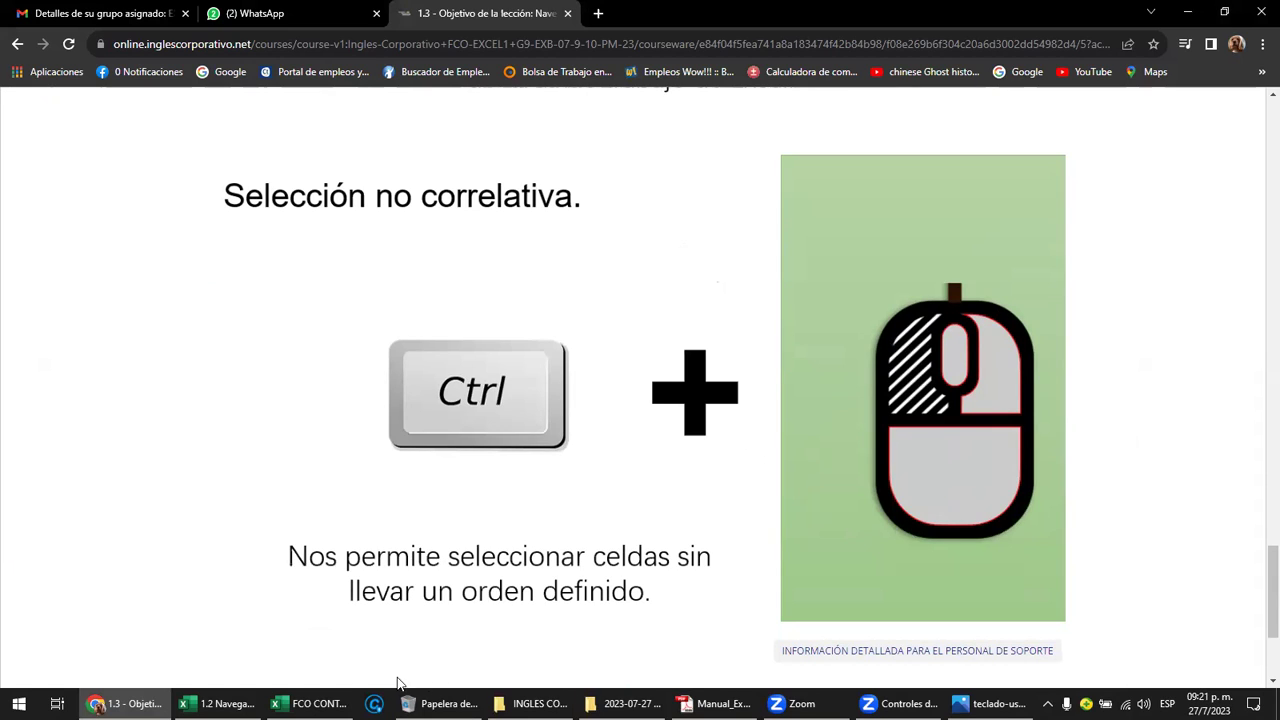
In Excel, select the vendor column B4:B15, then bring back the course lesson
{"action": "left_click", "coordinate": [257, 692]}
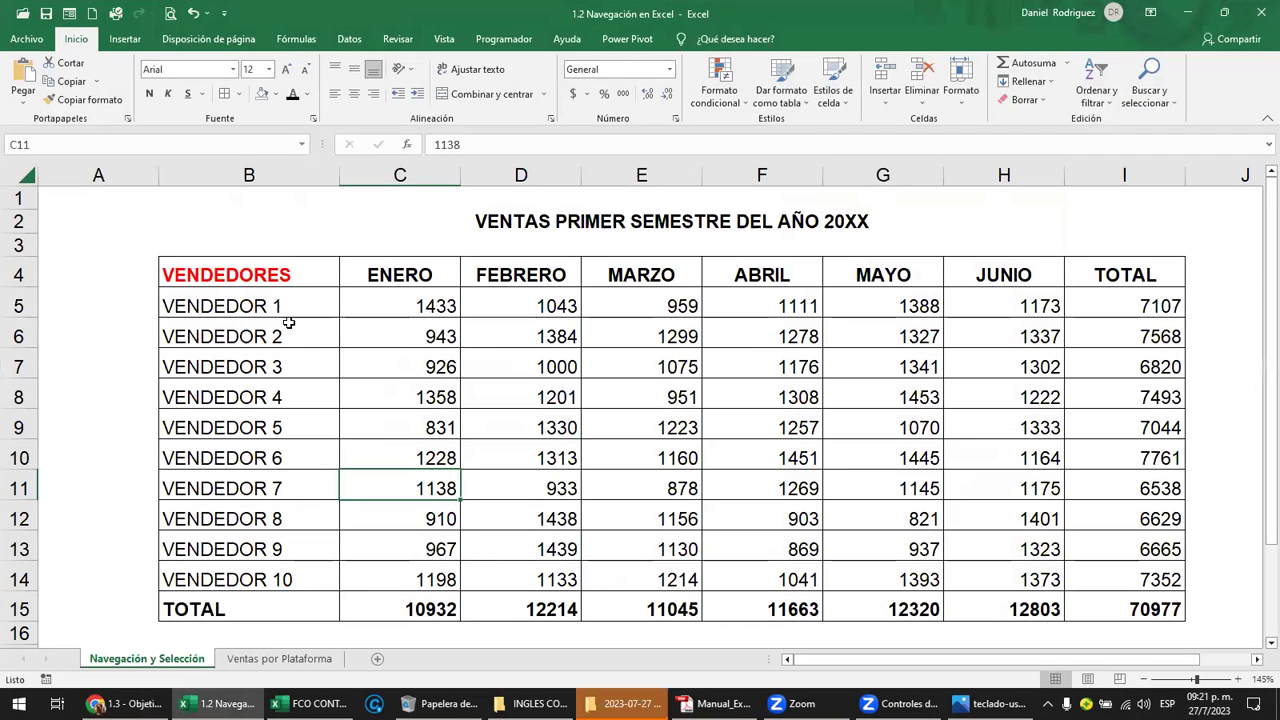
{"action": "left_click_drag", "start_coordinate": [282, 273], "coordinate": [240, 600]}
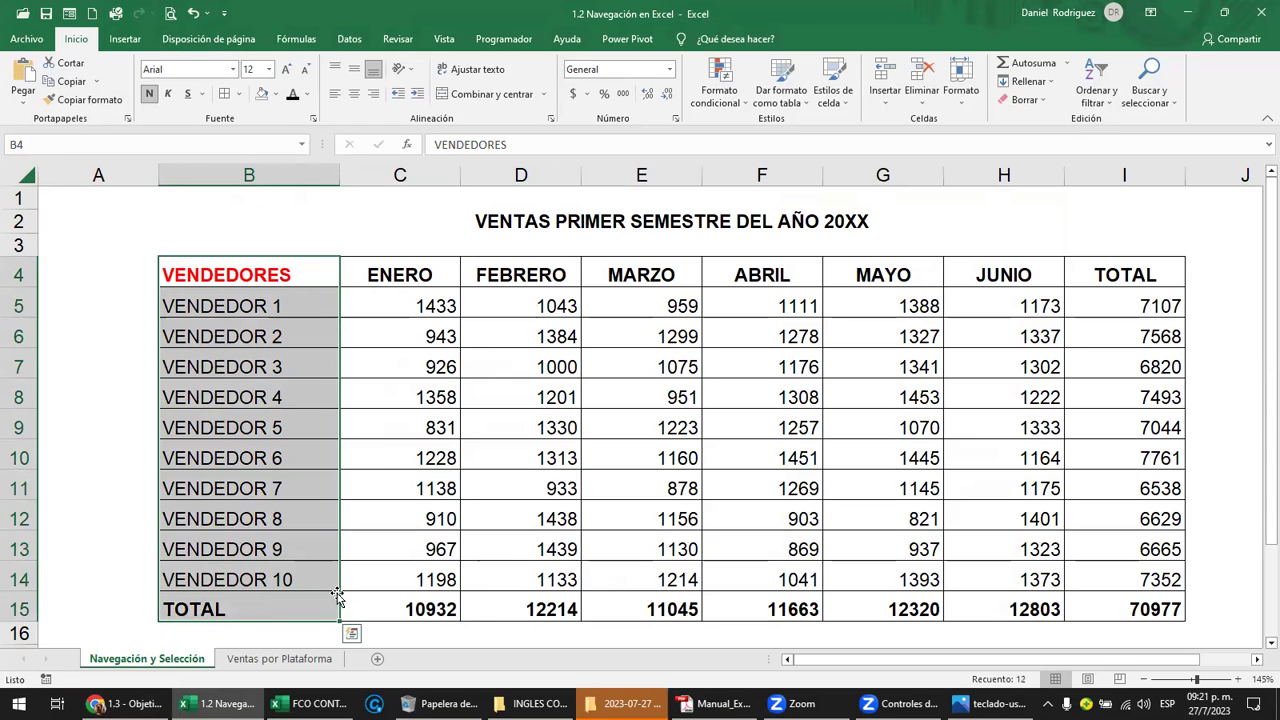
{"action": "left_click", "coordinate": [259, 273]}
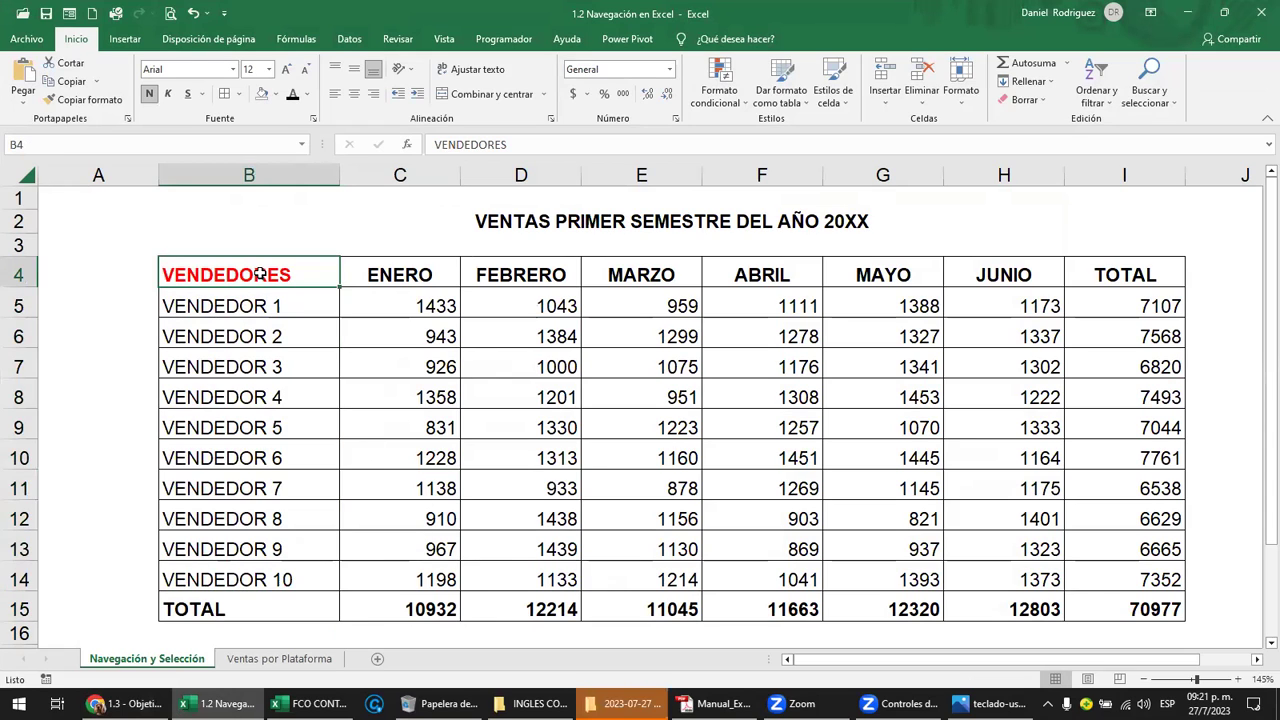
{"action": "mouse_move", "coordinate": [259, 273]}
{"action": "left_mouse_down"}
{"action": "mouse_move", "coordinate": [258, 444]}
{"action": "mouse_move", "coordinate": [277, 600]}
{"action": "left_mouse_up"}
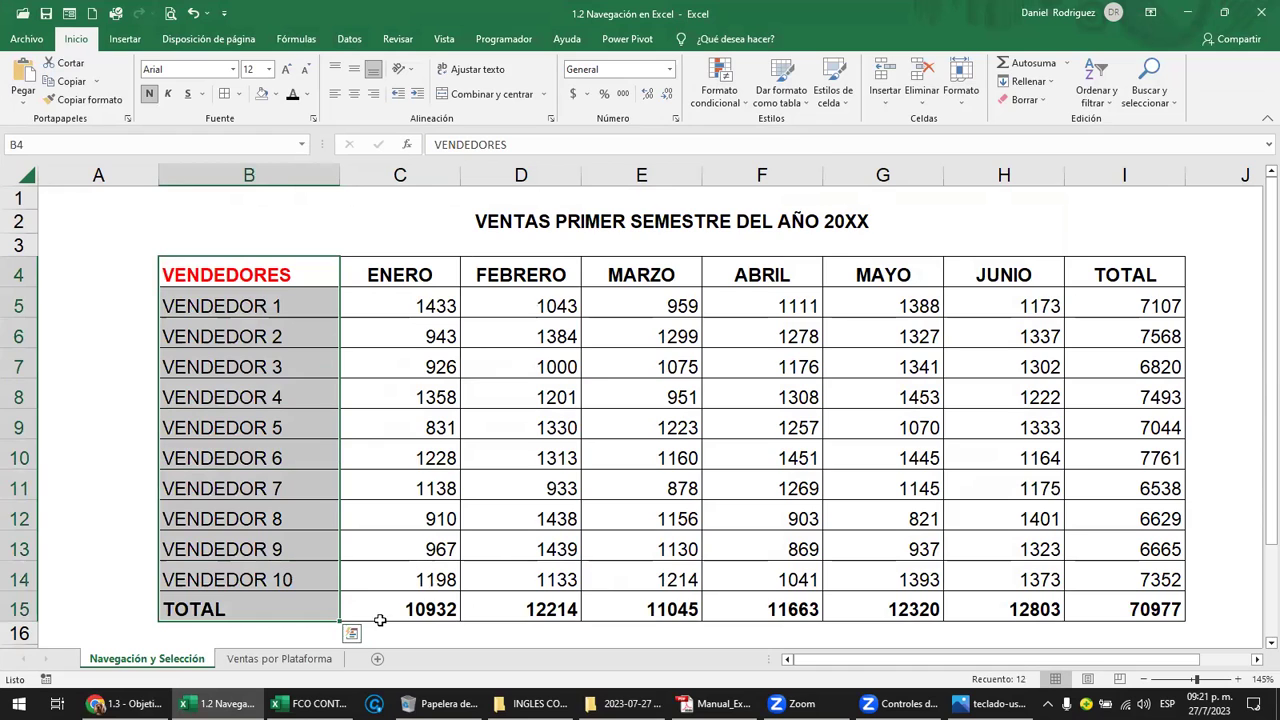
{"action": "left_click", "coordinate": [125, 703]}
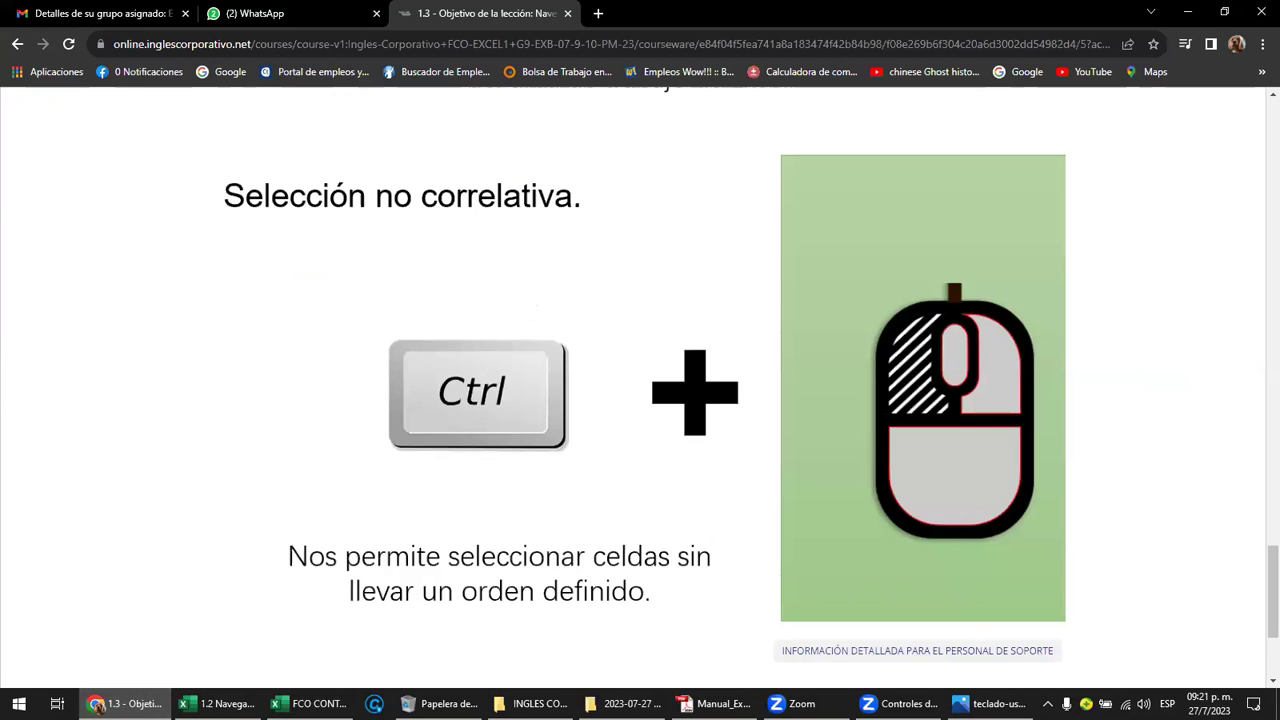
In Excel, select B4:B15, D4:D15 and F4:F15 together, then select H4:H15 and click B4
{"action": "left_click", "coordinate": [220, 703]}
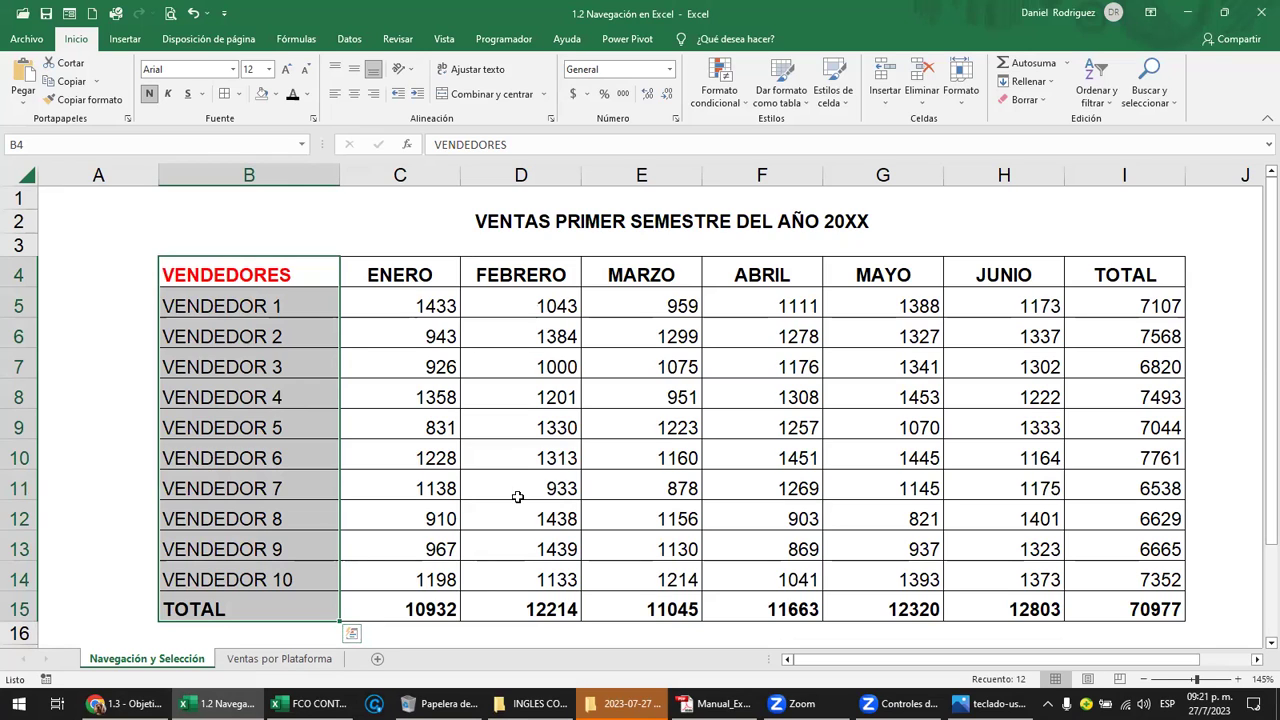
{"action": "left_click_drag", "start_coordinate": [548, 275], "coordinate": [546, 605]}
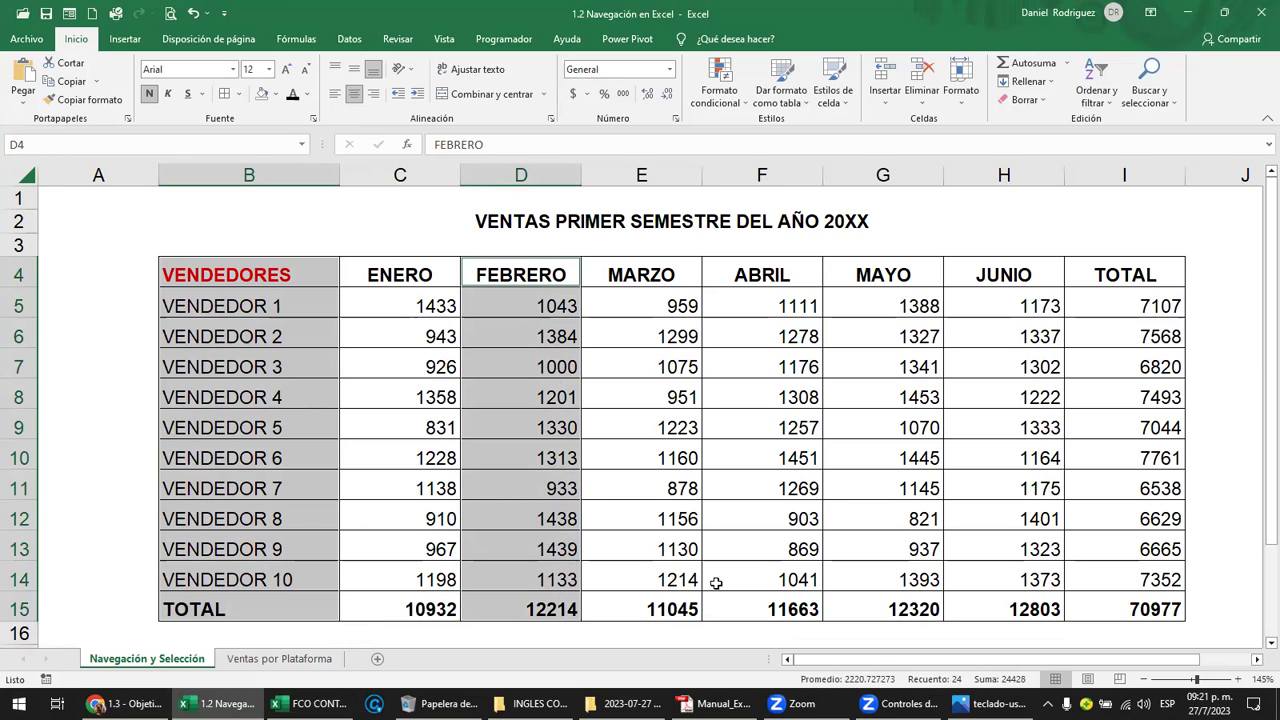
{"action": "left_click", "coordinate": [786, 273], "text": "ctrl"}
{"action": "left_click_drag", "start_coordinate": [786, 273], "coordinate": [800, 615]}
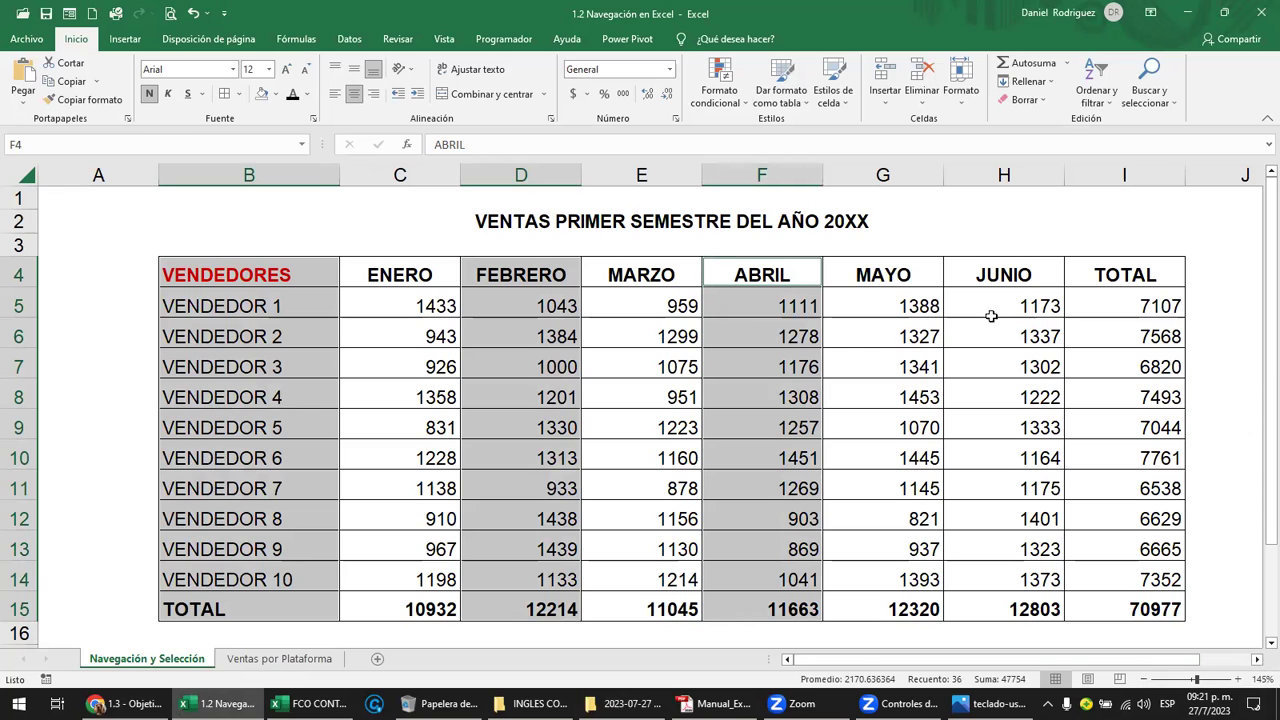
{"action": "left_click_drag", "start_coordinate": [1030, 273], "coordinate": [1025, 603]}
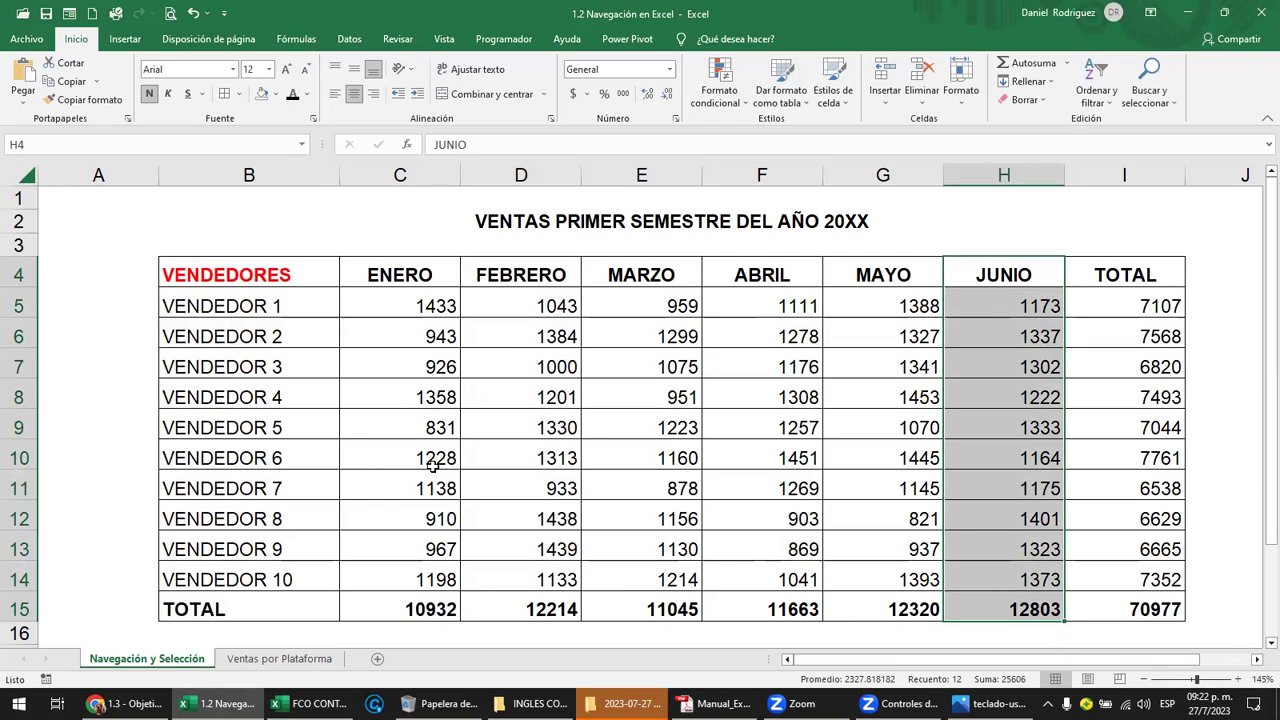
{"action": "left_click", "coordinate": [273, 293]}
Select the VENDEDORES, FEBRERO, ABRIL and TOTAL columns together, then the header row B4:I4
{"action": "left_click", "coordinate": [276, 270]}
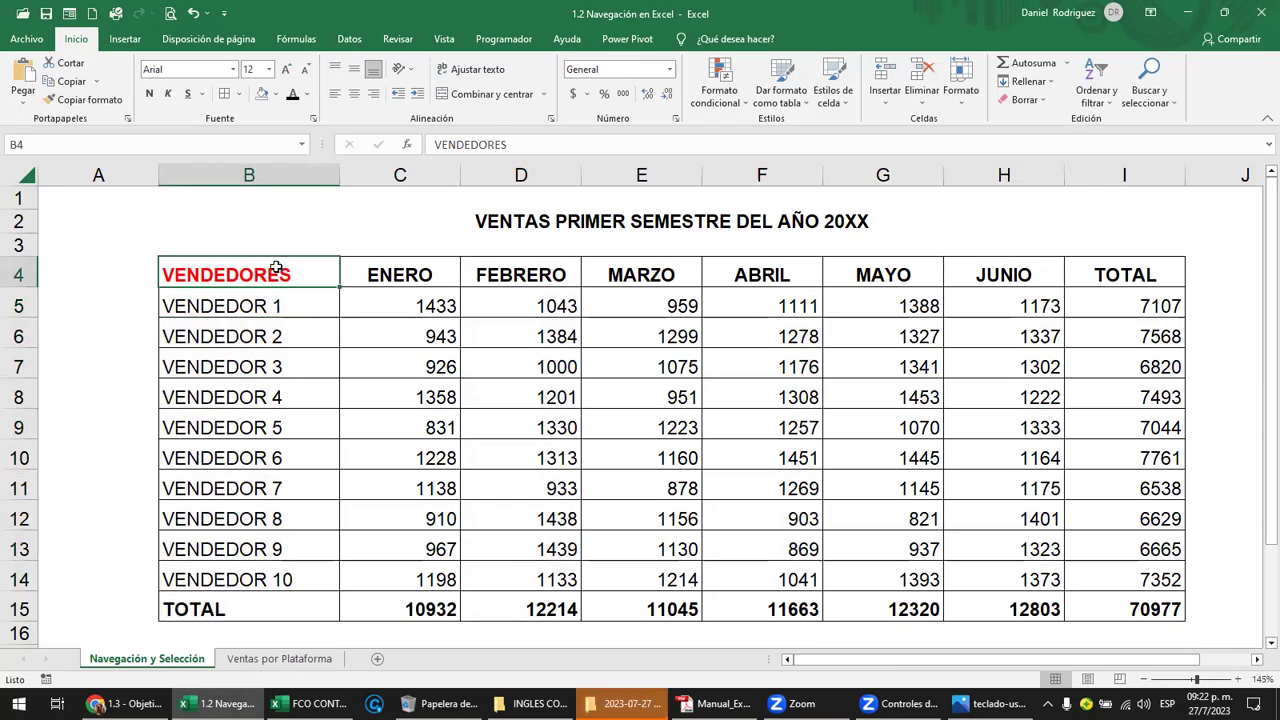
{"action": "left_click_drag", "start_coordinate": [276, 270], "coordinate": [303, 598]}
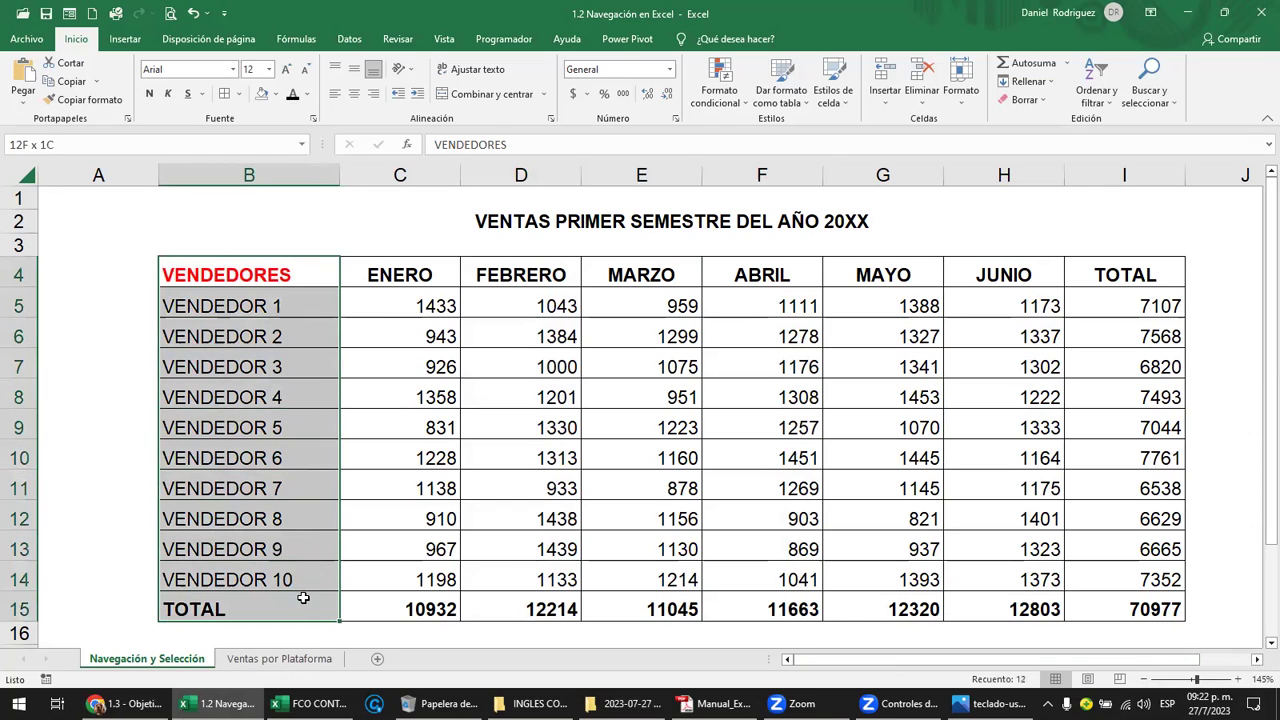
{"action": "mouse_move", "coordinate": [548, 285]}
{"action": "left_mouse_down"}
{"action": "mouse_move", "coordinate": [530, 510]}
{"action": "mouse_move", "coordinate": [543, 600]}
{"action": "left_mouse_up"}
{"action": "left_click_drag", "start_coordinate": [763, 275], "coordinate": [760, 605]}
{"action": "left_click_drag", "start_coordinate": [1100, 292], "coordinate": [1100, 613]}
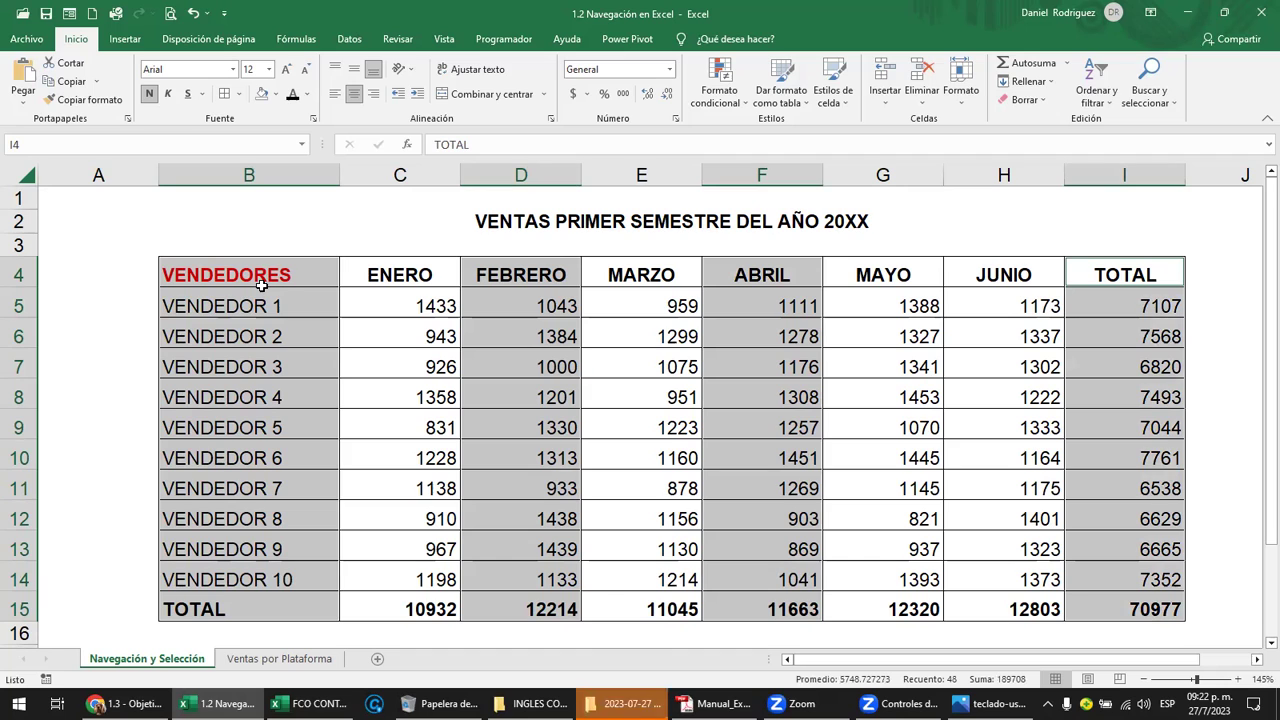
{"action": "left_click", "coordinate": [287, 311]}
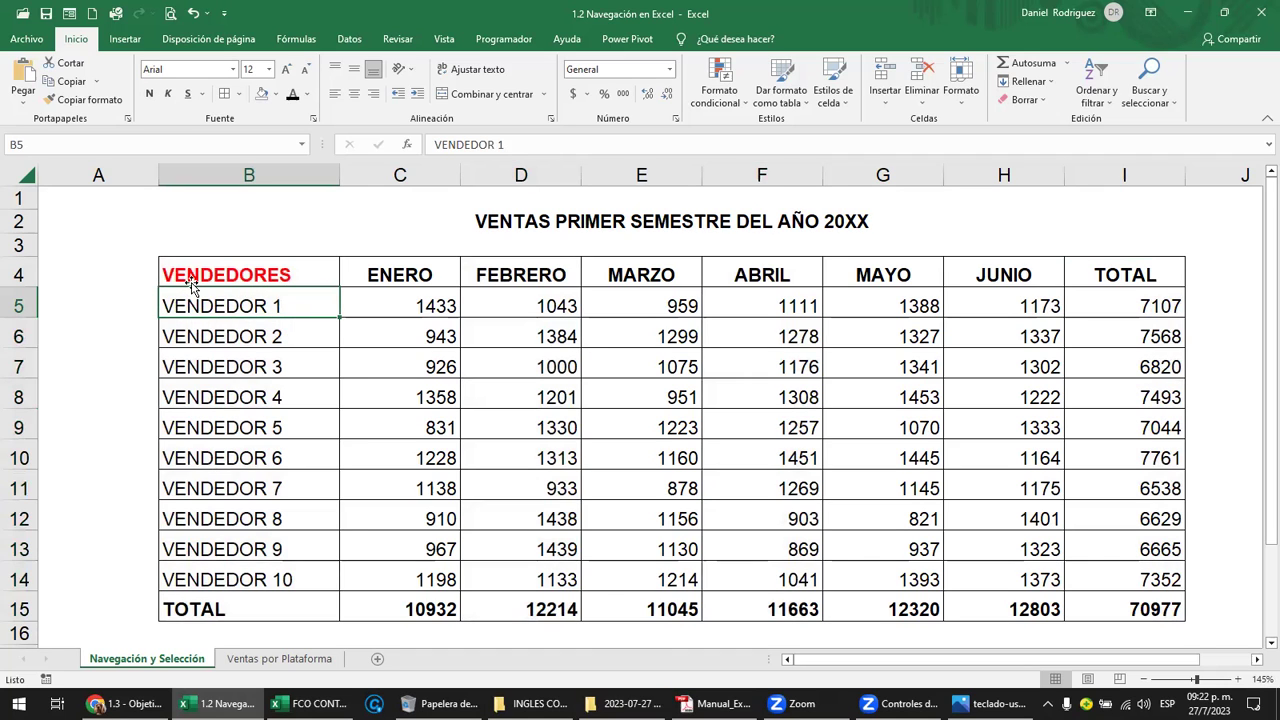
{"action": "left_click_drag", "start_coordinate": [175, 274], "coordinate": [1100, 265]}
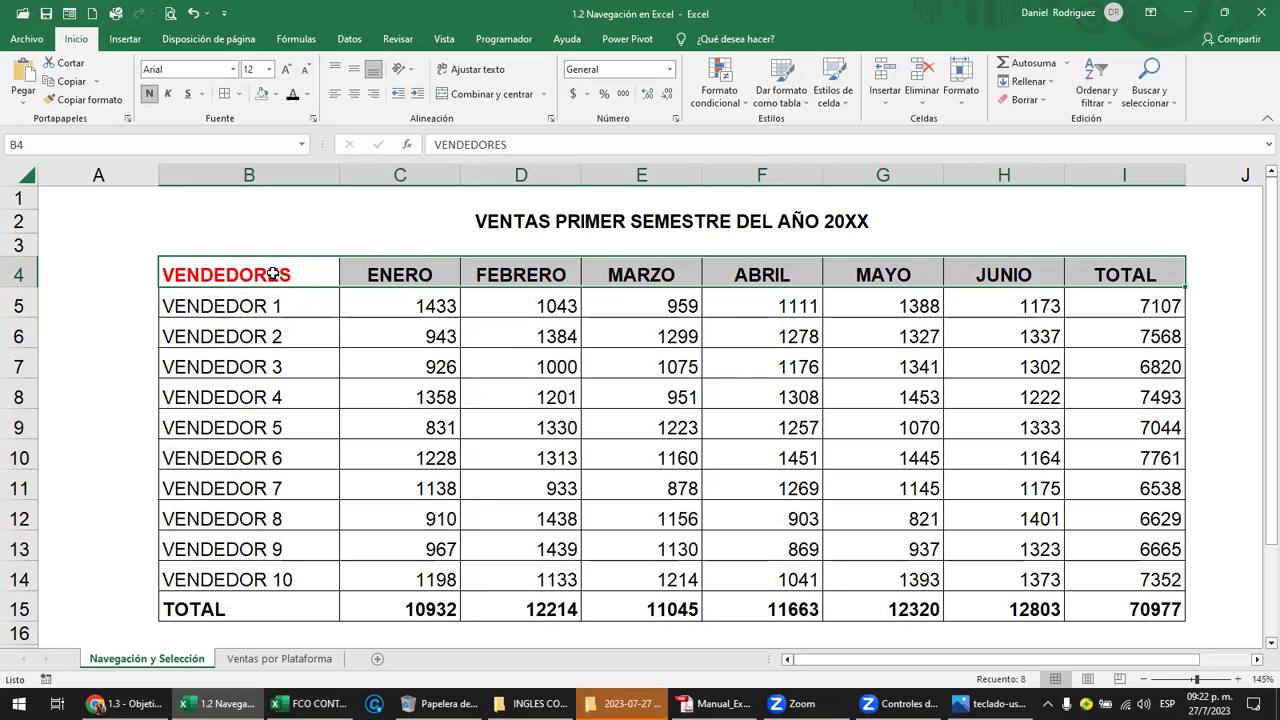
Move between the header cells and select the ten vendor names B5:B14
{"action": "left_click", "coordinate": [387, 271]}
{"action": "left_click", "coordinate": [545, 274]}
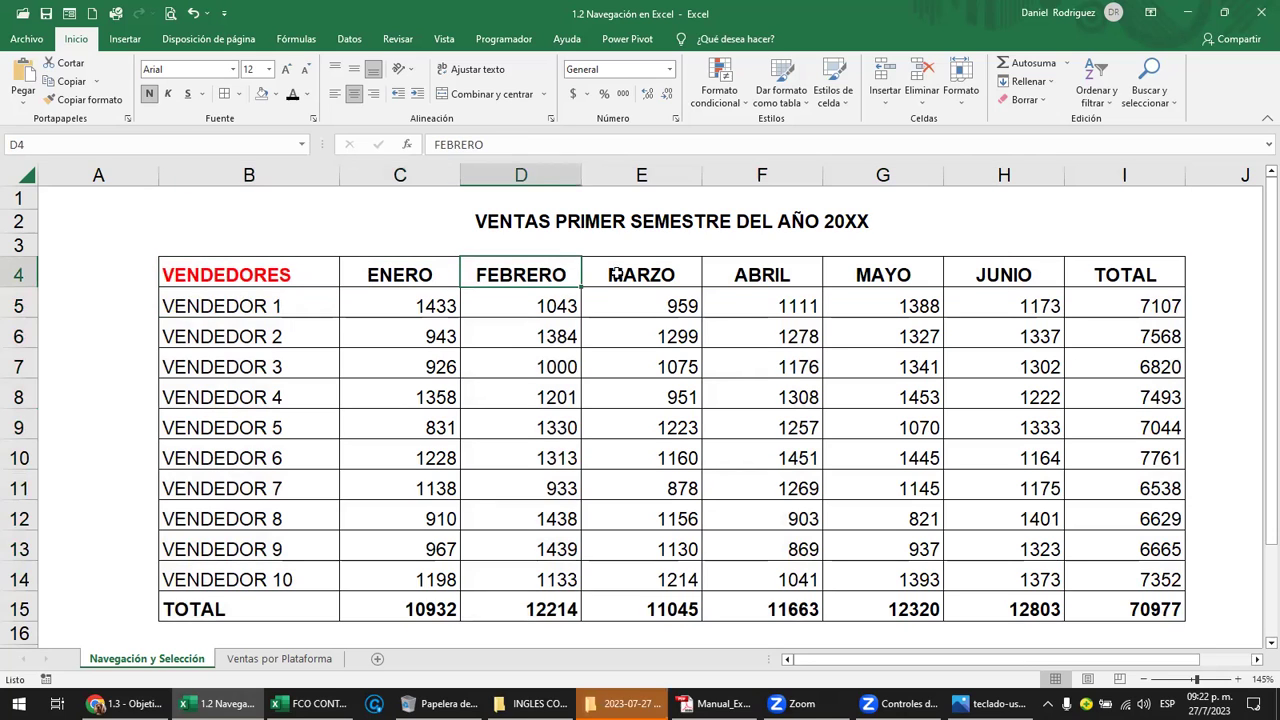
{"action": "key", "text": "Right"}
{"action": "left_click", "coordinate": [245, 273]}
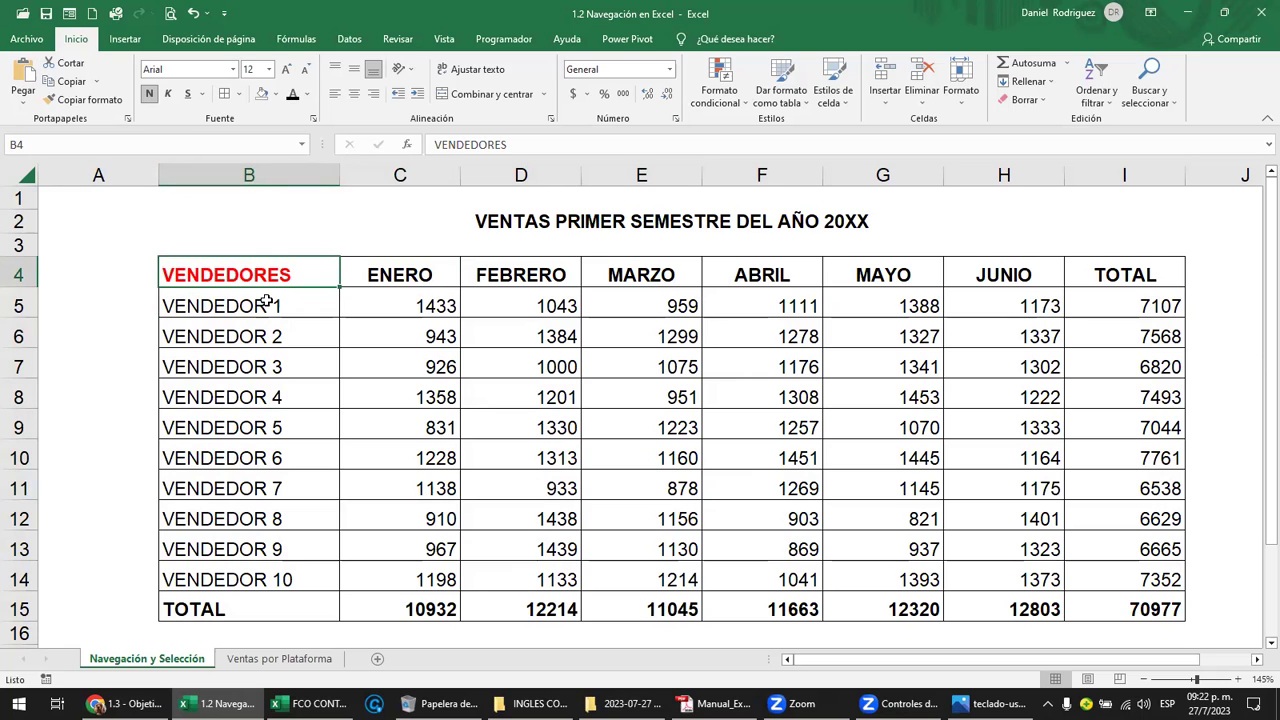
{"action": "left_click_drag", "start_coordinate": [277, 316], "coordinate": [286, 580]}
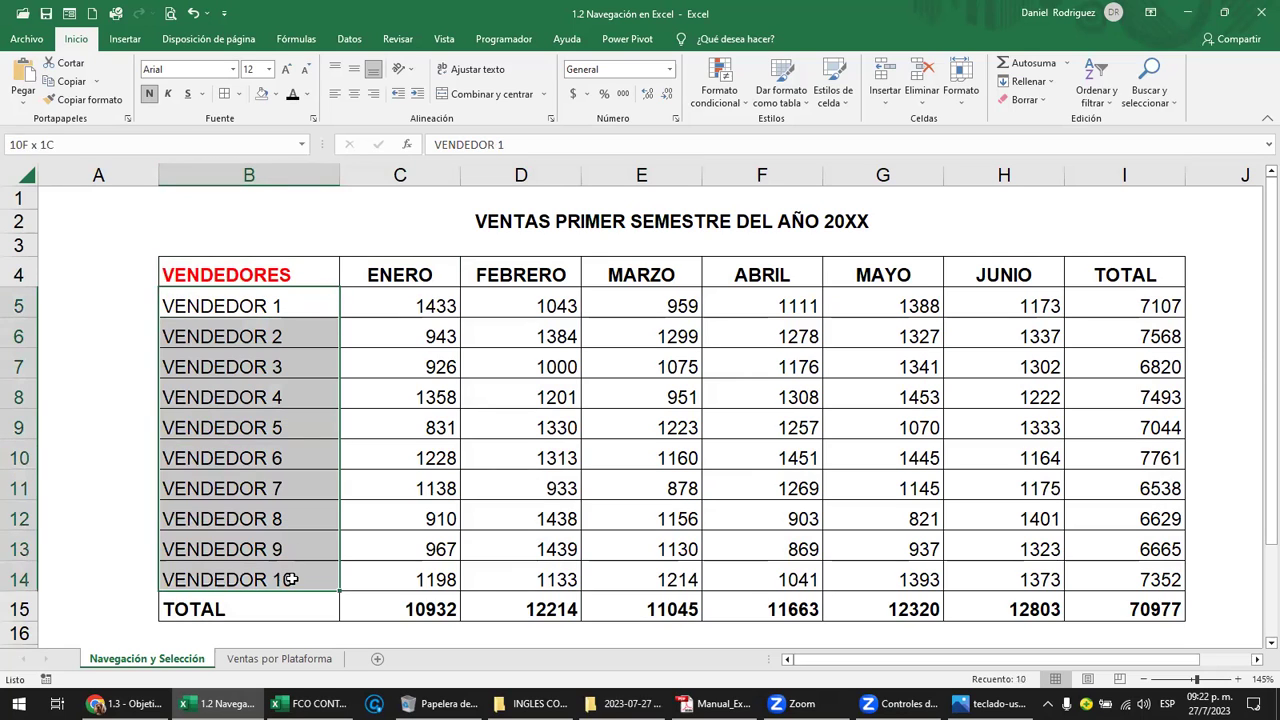
{"action": "left_click", "coordinate": [258, 268]}
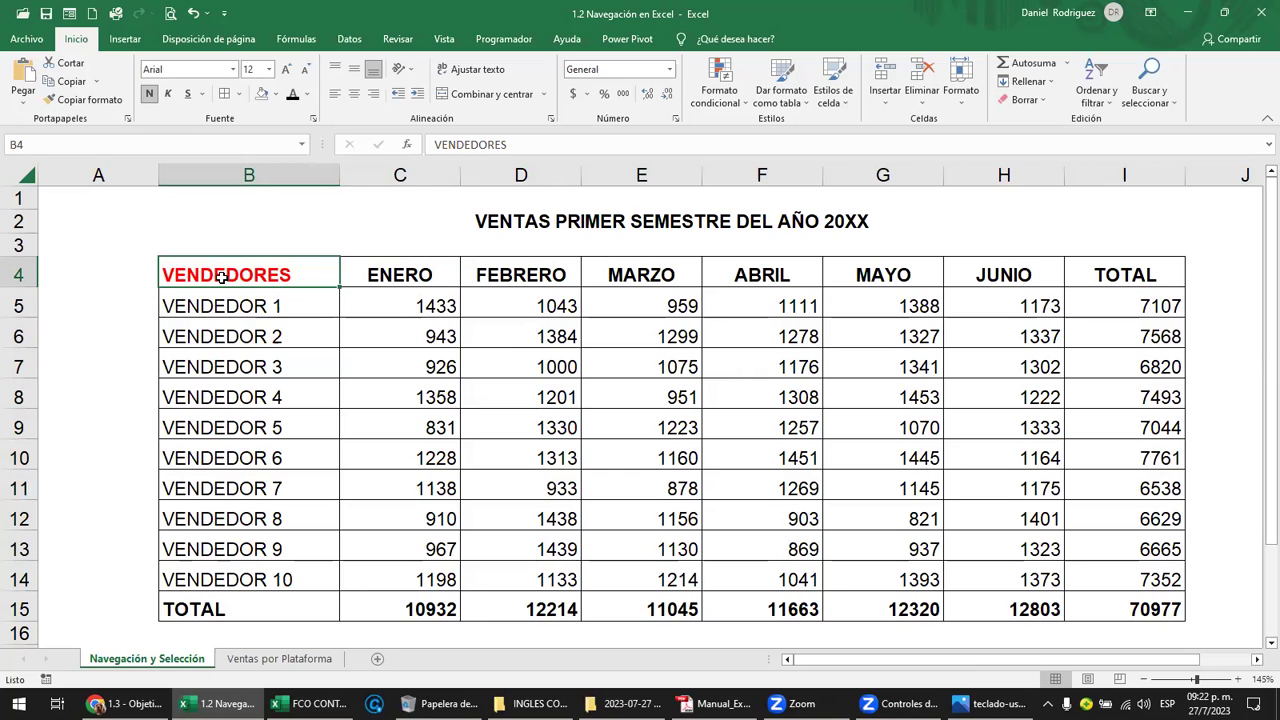
Select the header row B4:I4 plus the VENDEDOR 5, 8 and 10 rows together
{"action": "left_click_drag", "start_coordinate": [222, 278], "coordinate": [1101, 272]}
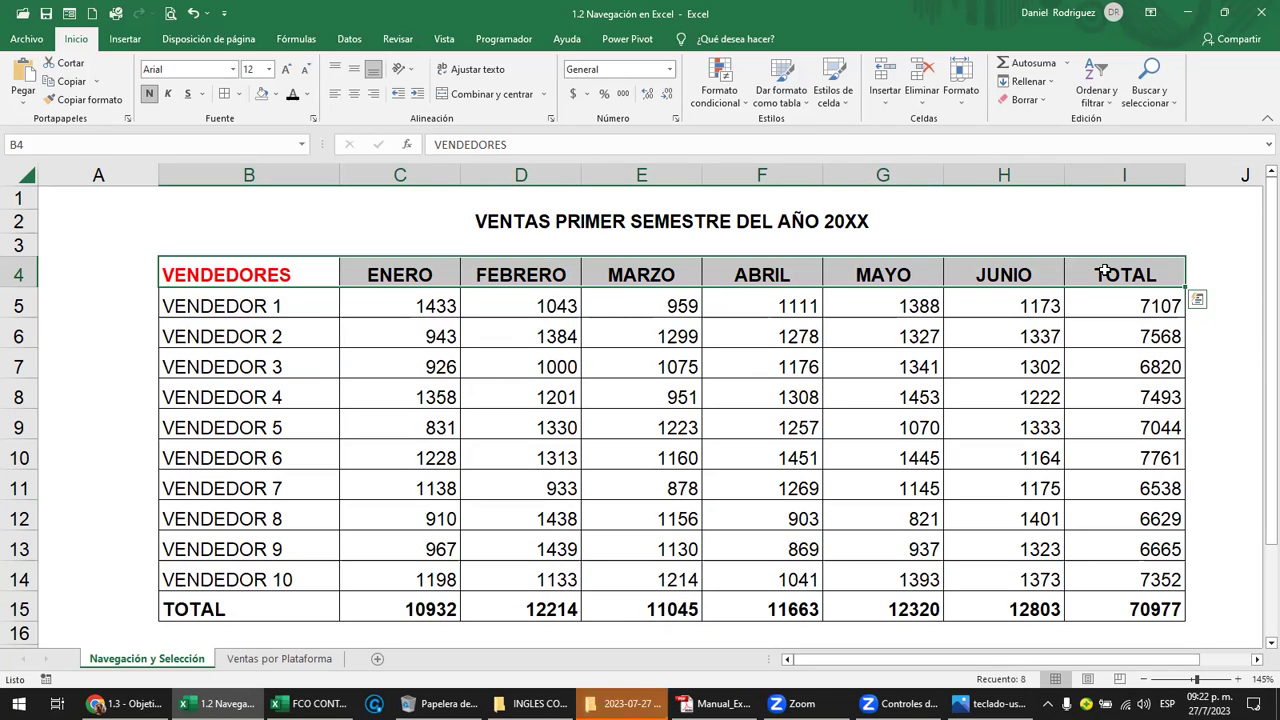
{"action": "left_click_drag", "start_coordinate": [183, 427], "coordinate": [1110, 427]}
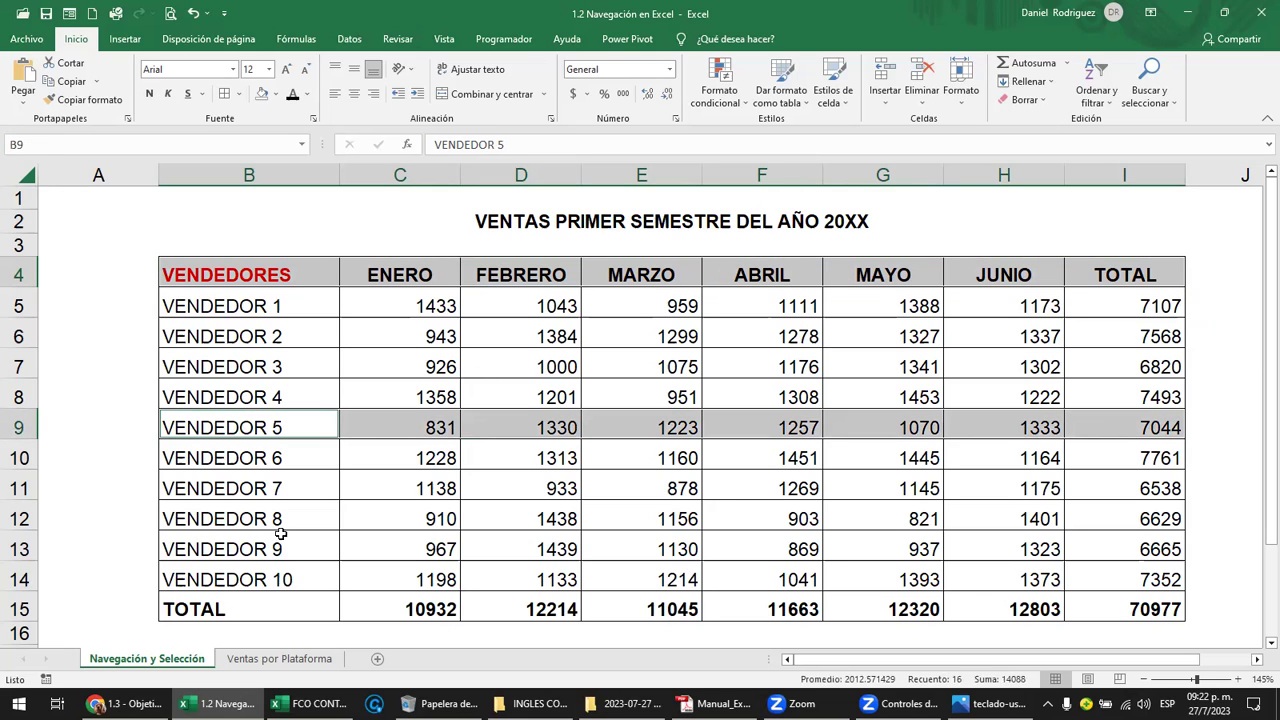
{"action": "left_click_drag", "start_coordinate": [233, 519], "coordinate": [1120, 514]}
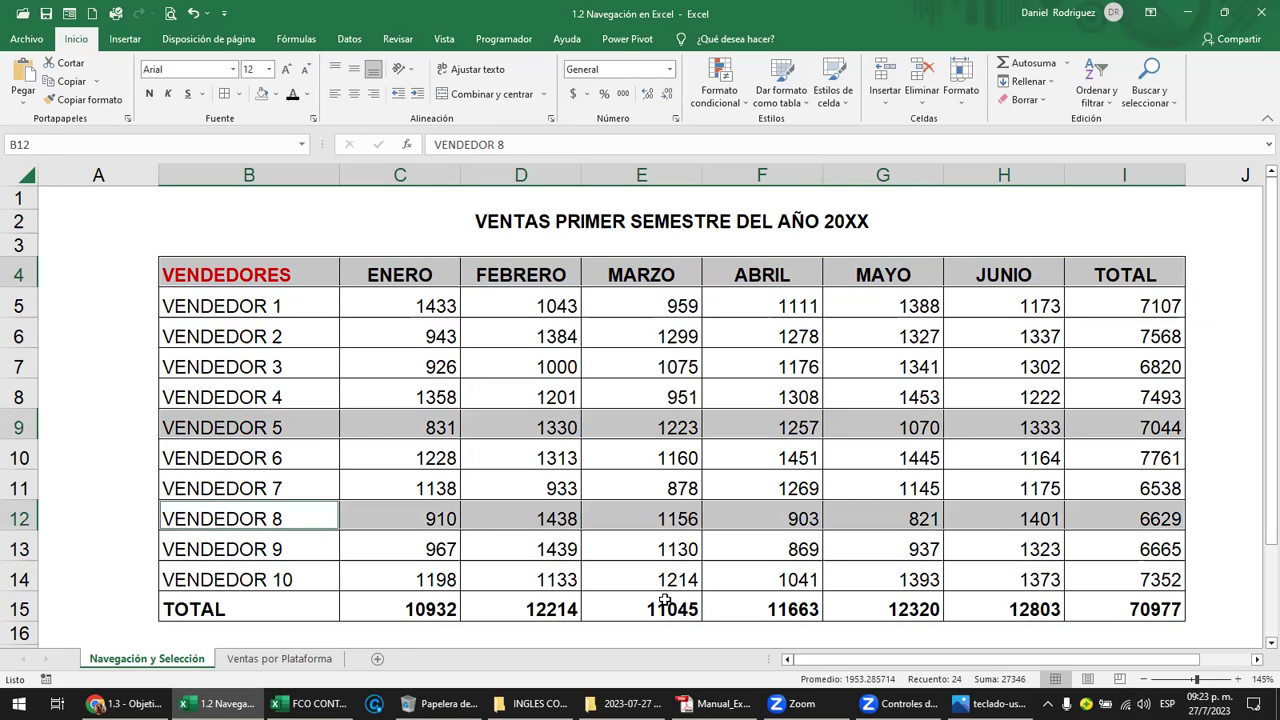
{"action": "left_click_drag", "start_coordinate": [208, 573], "coordinate": [1098, 567]}
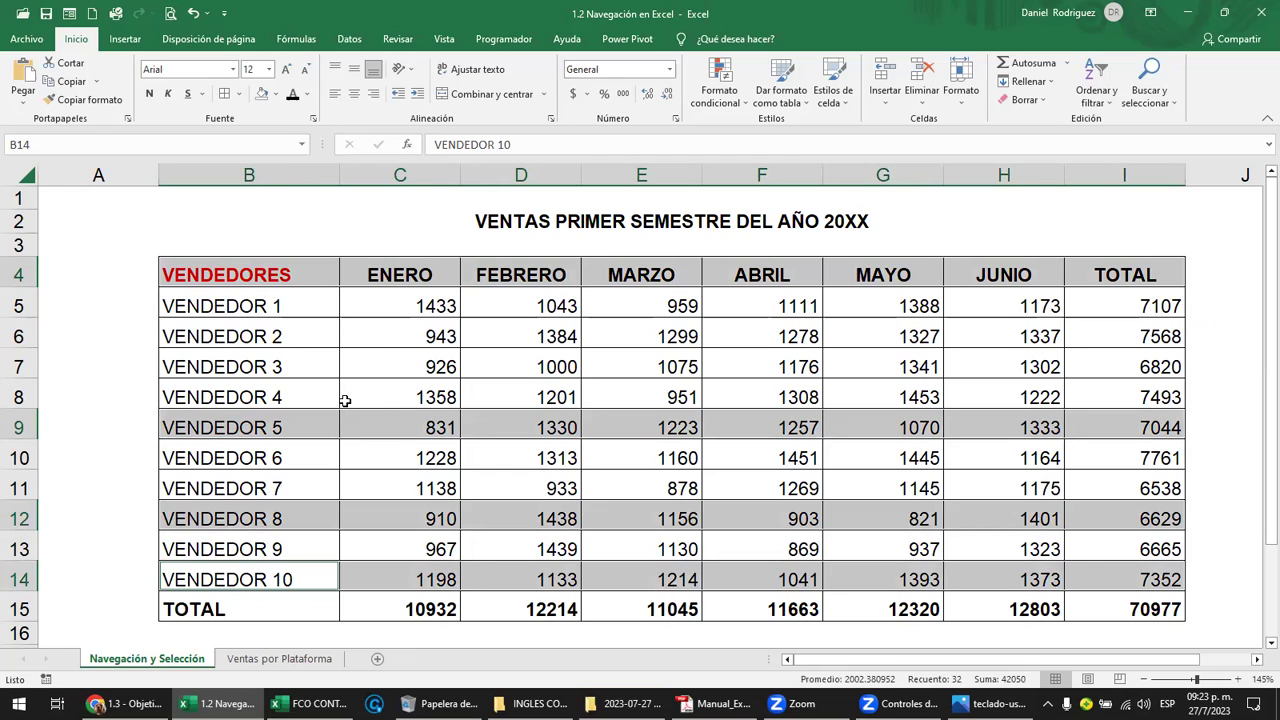
{"action": "key", "text": "Delete"}
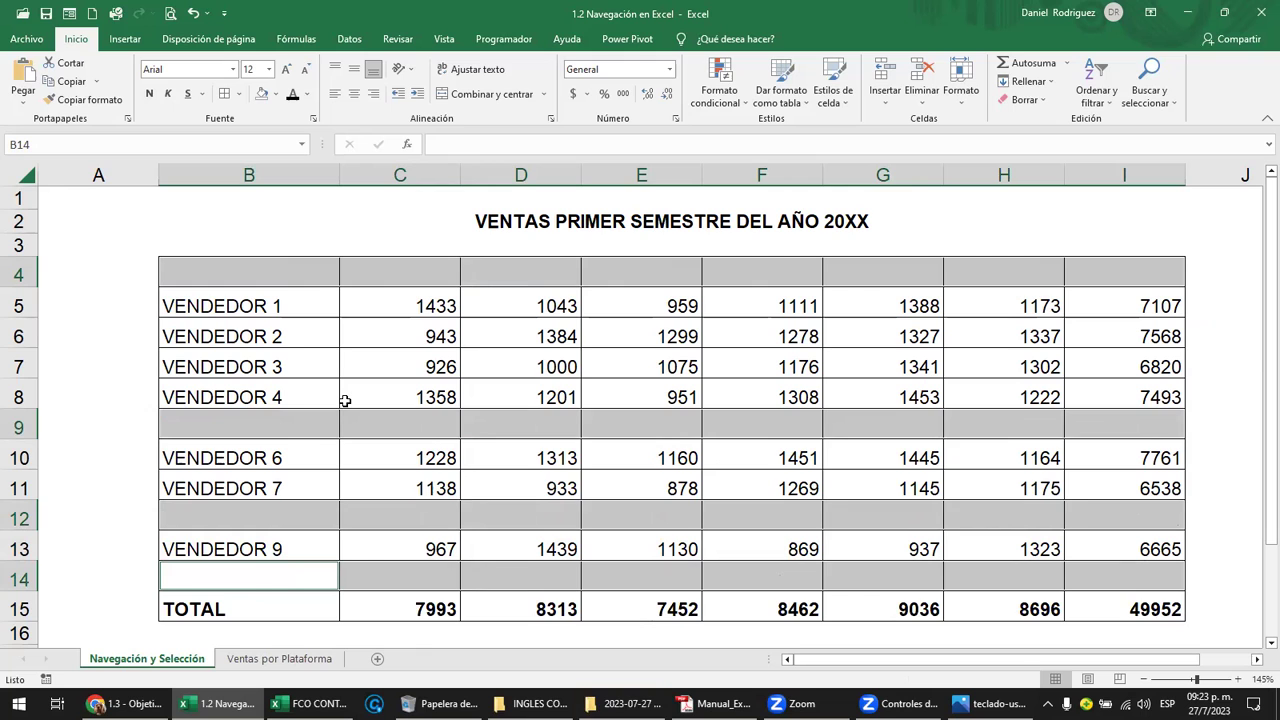
{"action": "key", "text": "ctrl+z"}
{"action": "key", "text": "ctrl+c"}
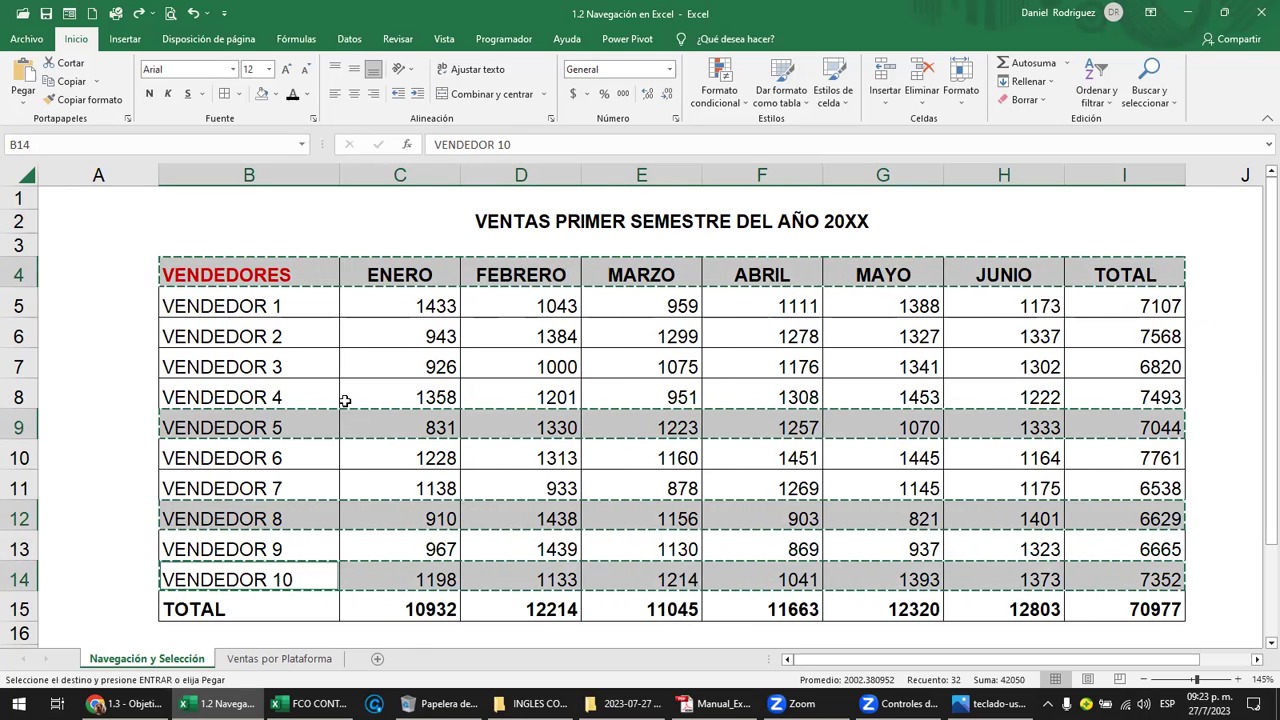
{"action": "key", "text": "Escape"}
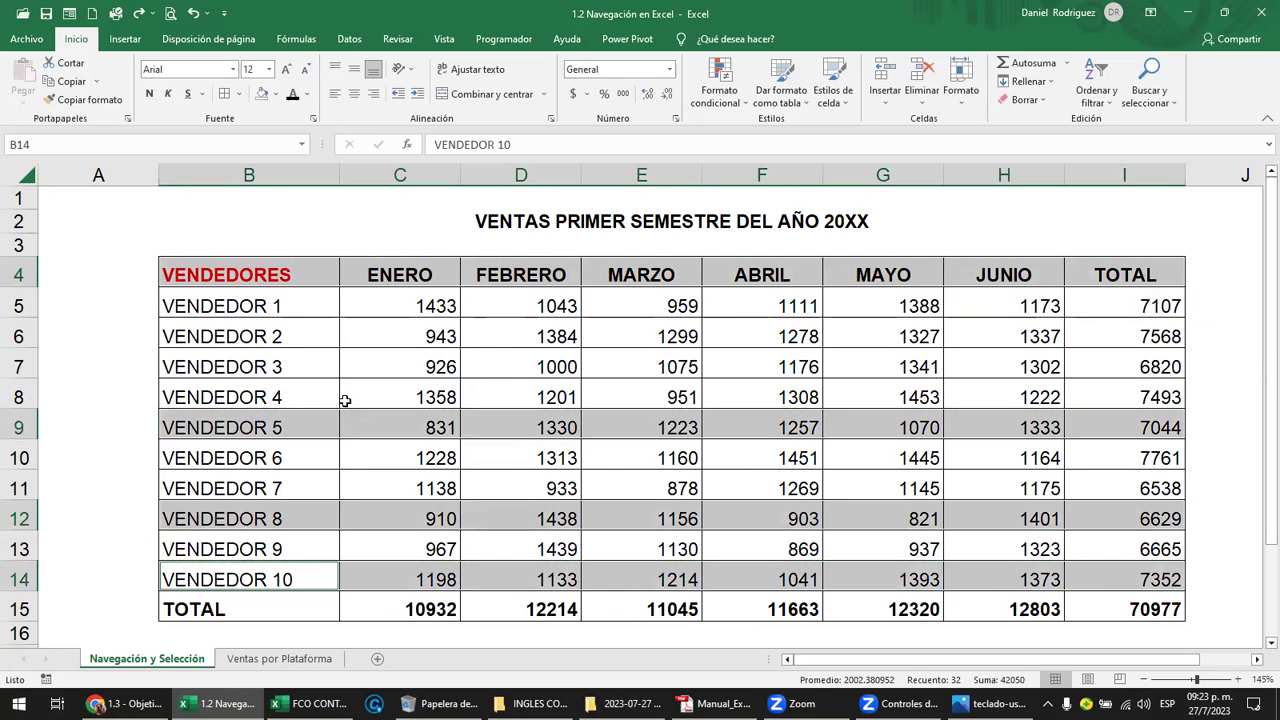
{"action": "left_click", "coordinate": [307, 94]}
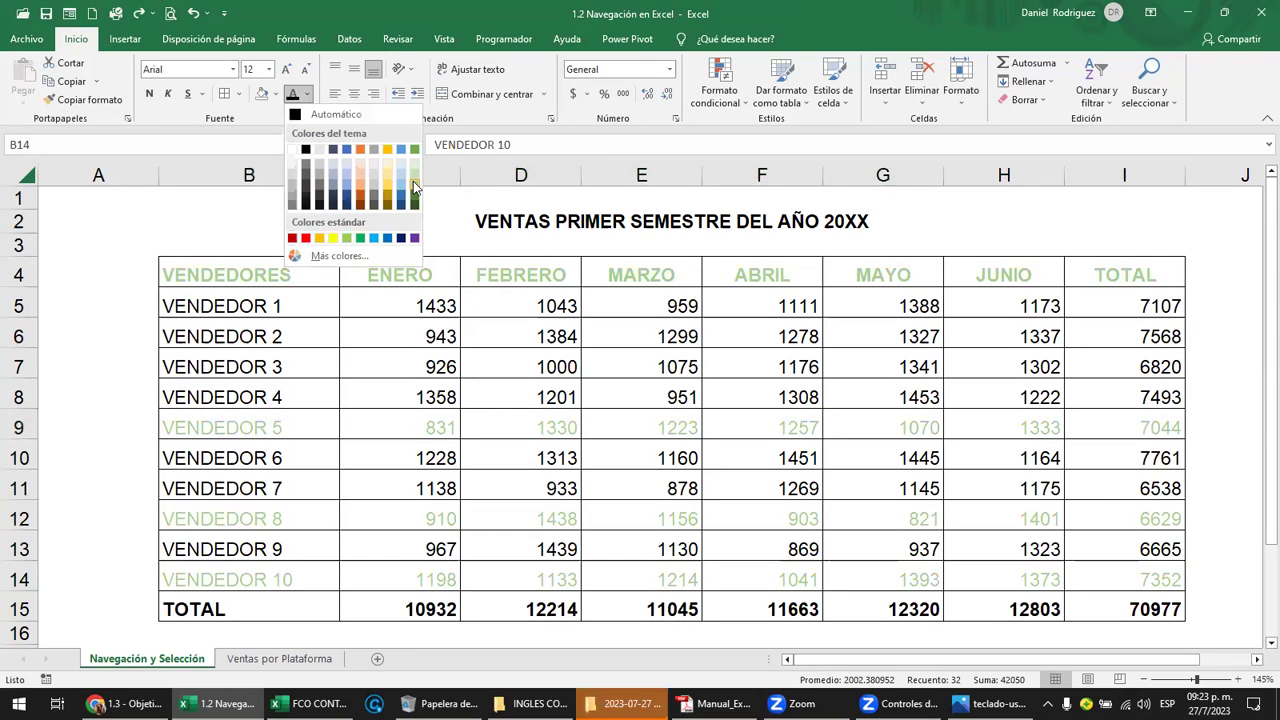
{"action": "key", "text": "Escape"}
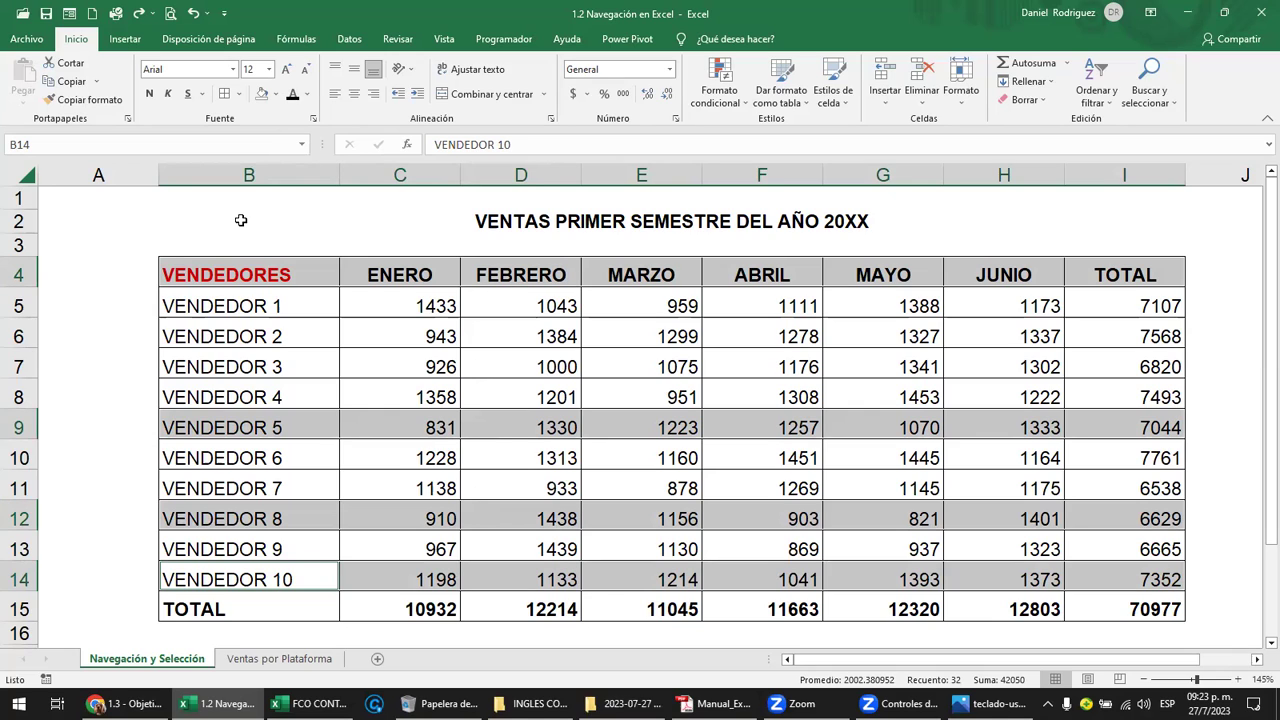
Select VENDEDOR 1 (B5) with its FEBRERO, ABRIL and JUNIO values D5, F5 and H5
{"action": "left_click", "coordinate": [277, 445]}
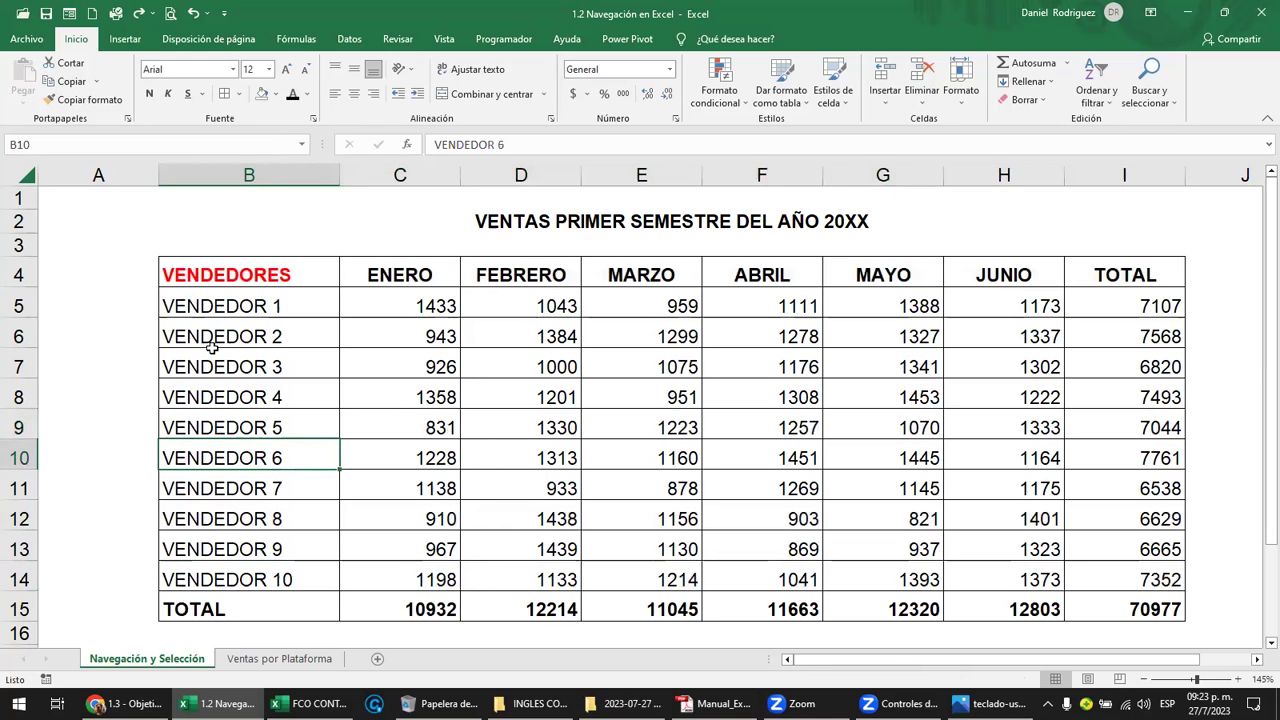
{"action": "left_click", "coordinate": [253, 307]}
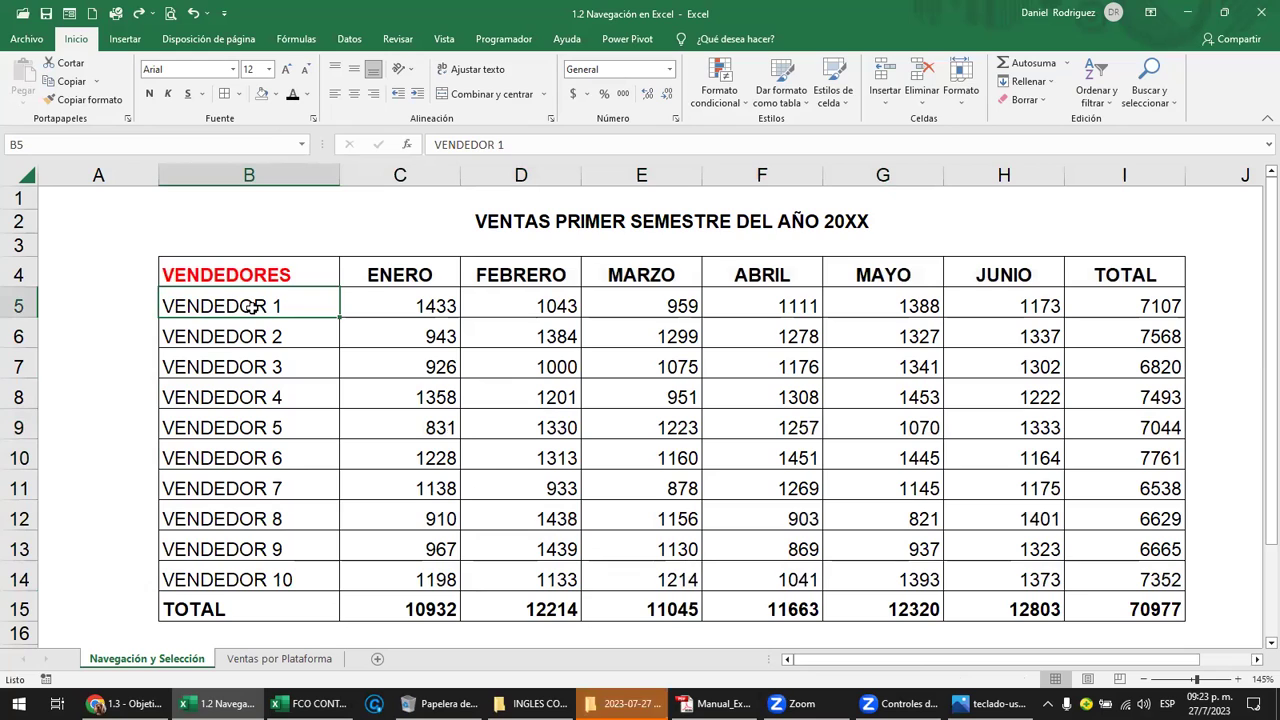
{"action": "left_click", "coordinate": [550, 305], "text": "ctrl"}
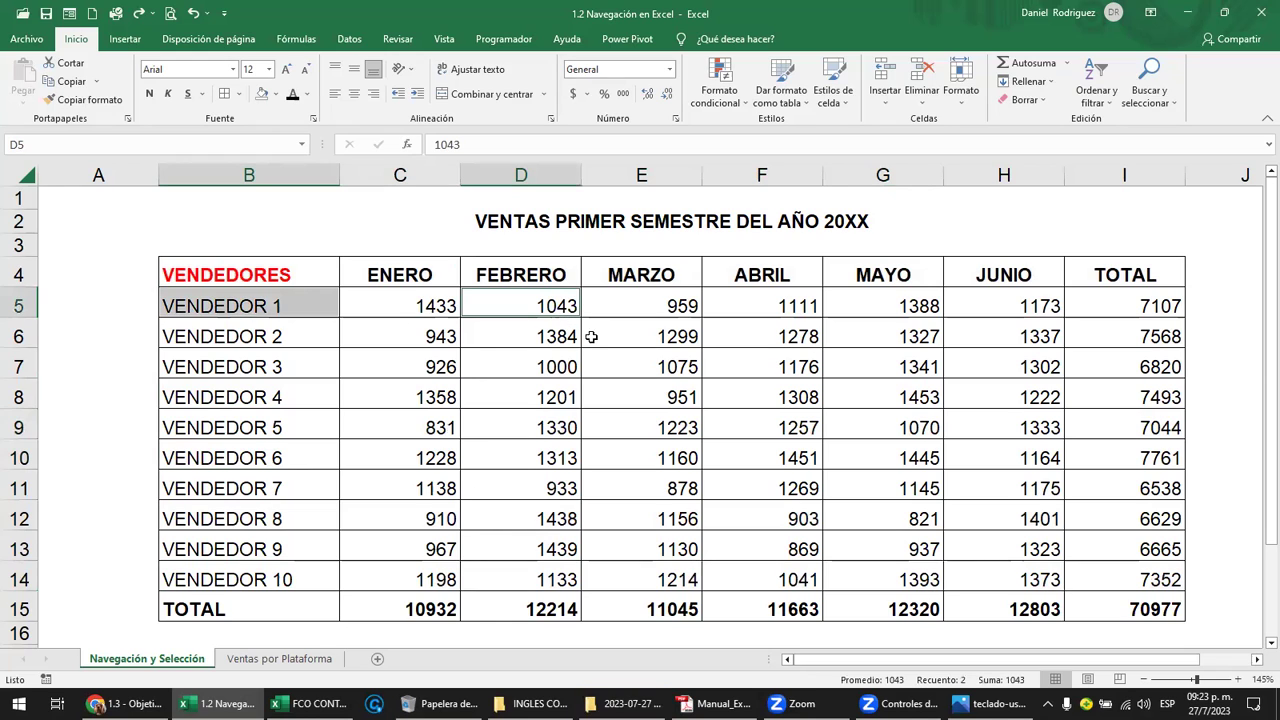
{"action": "left_click", "coordinate": [796, 309], "text": "ctrl"}
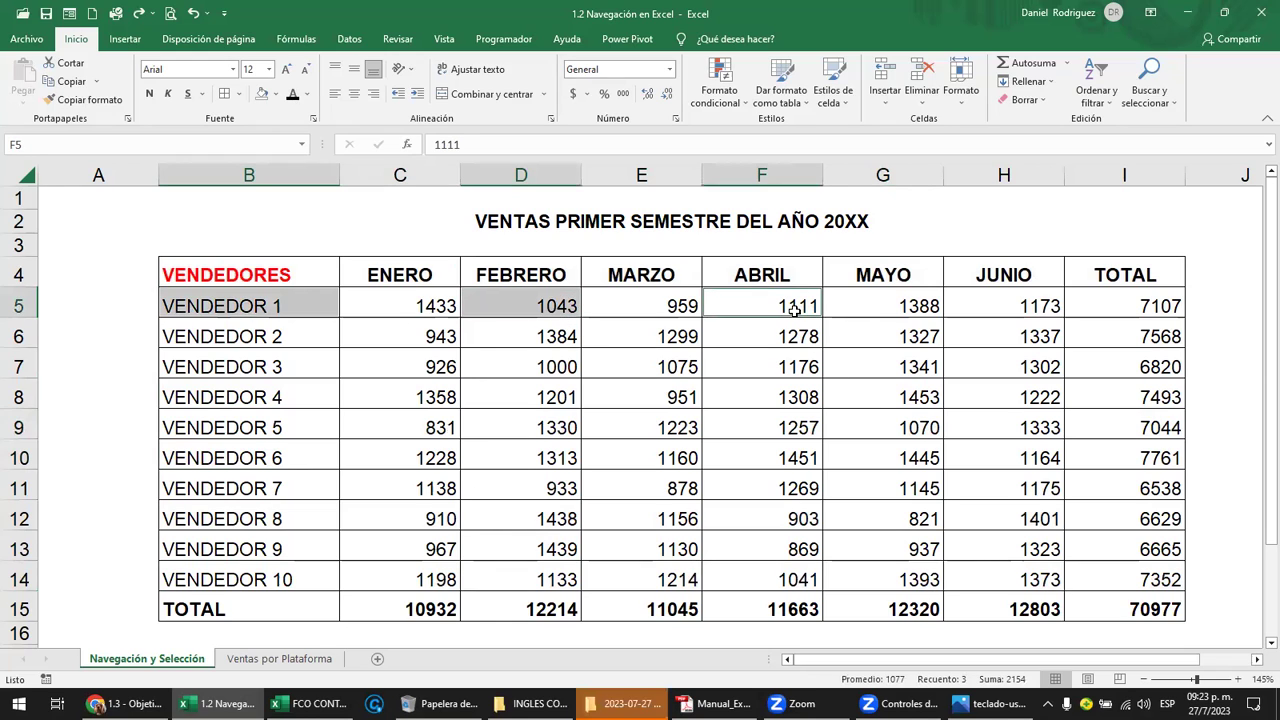
{"action": "left_click", "coordinate": [1036, 301], "text": "ctrl"}
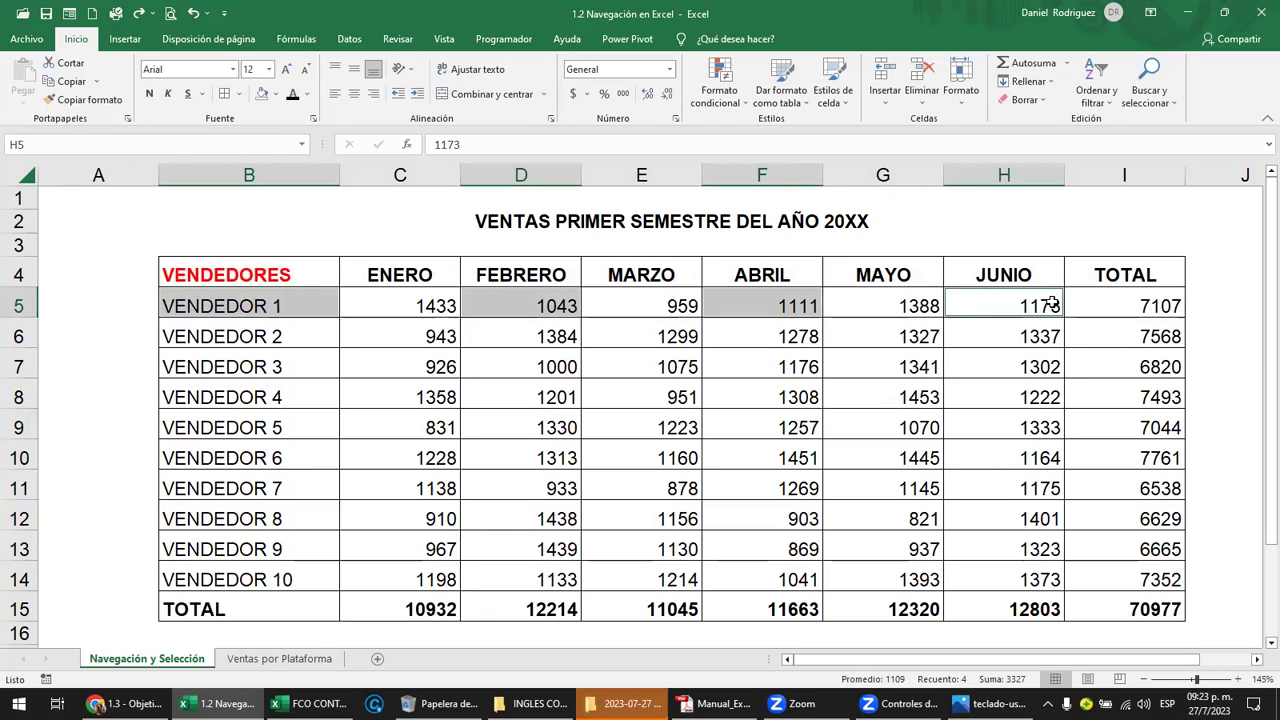
{"action": "left_click", "coordinate": [106, 228]}
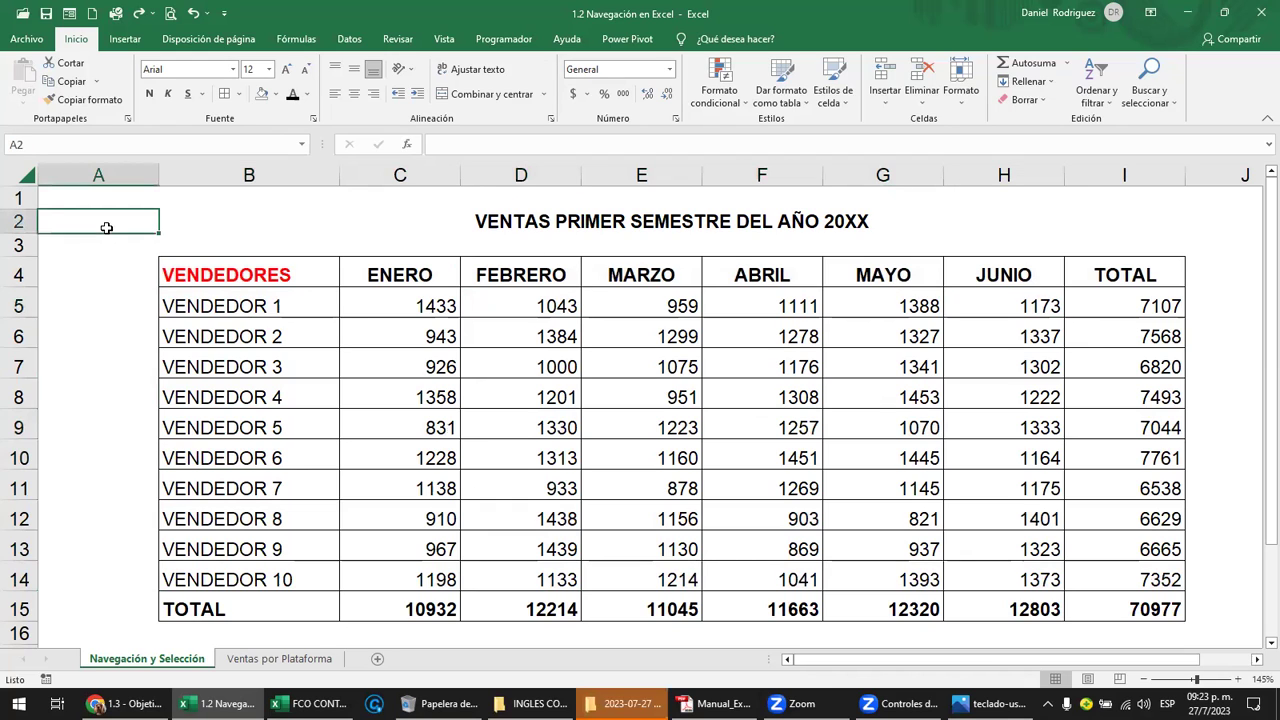
{"action": "left_click", "coordinate": [272, 304]}
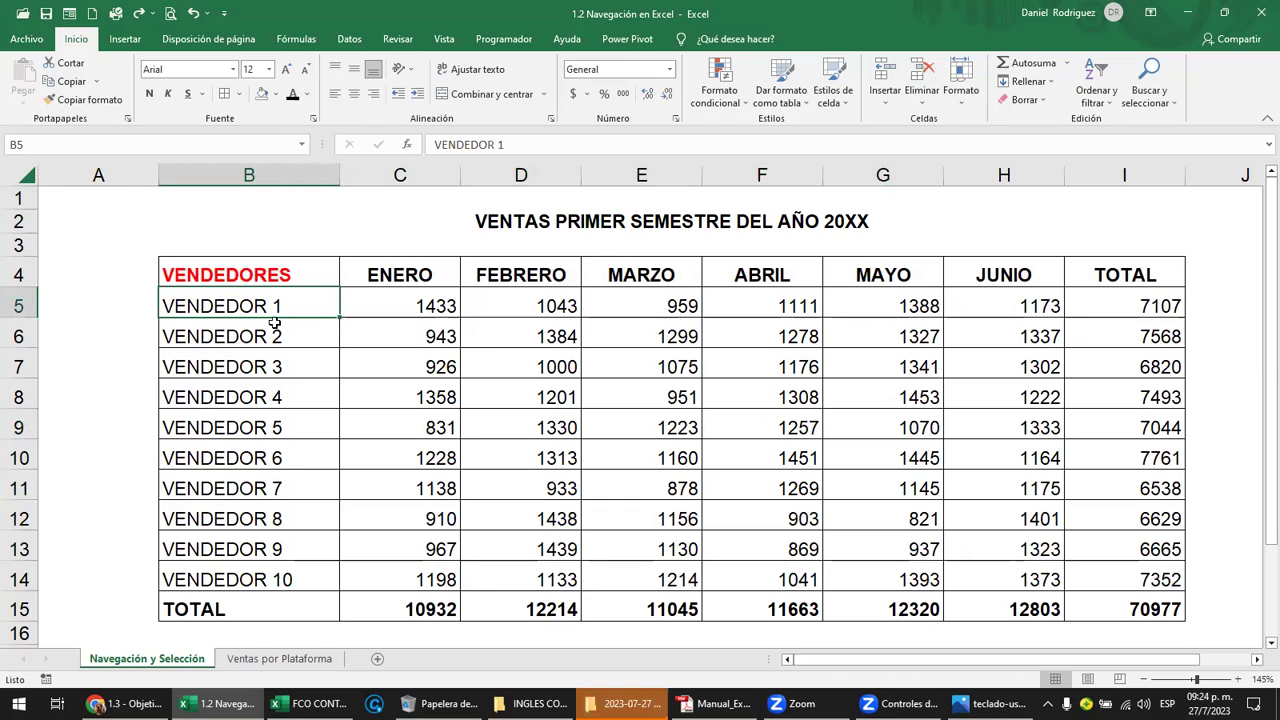
Select blocks B5:D6, B9:B10, E9:F10, B13:B14 and G13:H14 together, then click D8 and C6
{"action": "left_click_drag", "start_coordinate": [274, 323], "coordinate": [544, 338]}
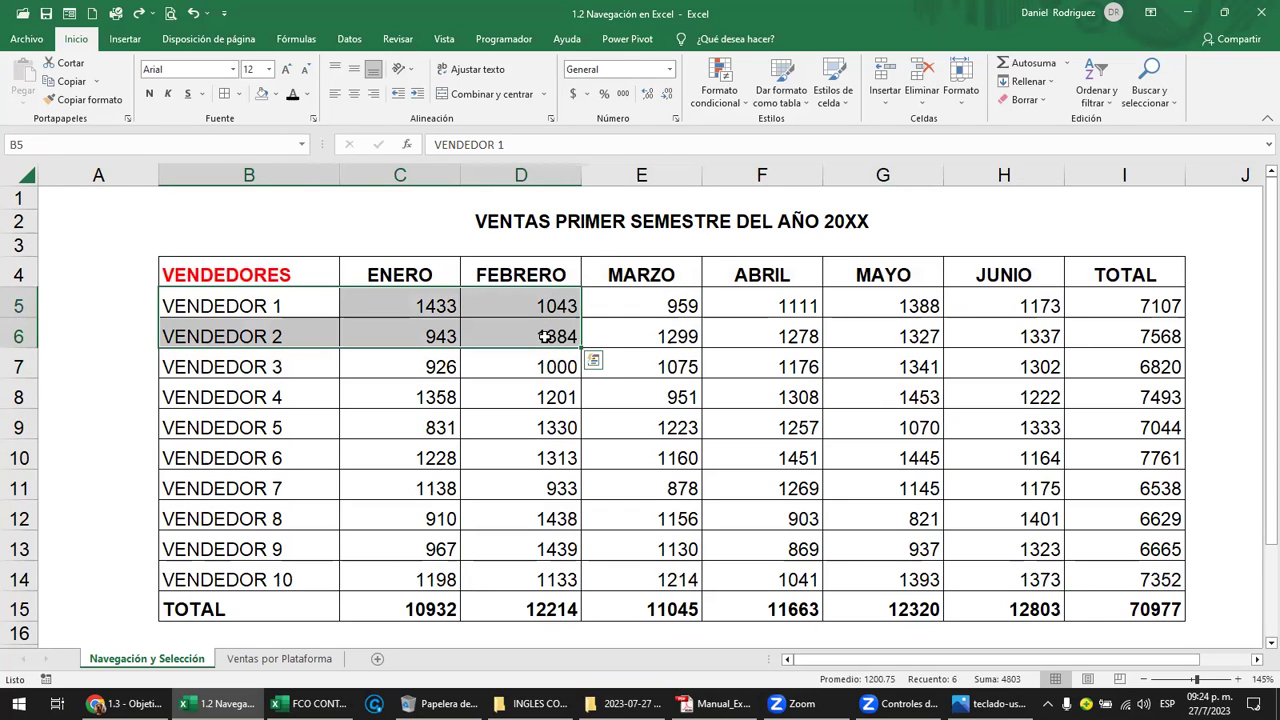
{"action": "left_click_drag", "start_coordinate": [290, 428], "coordinate": [283, 461]}
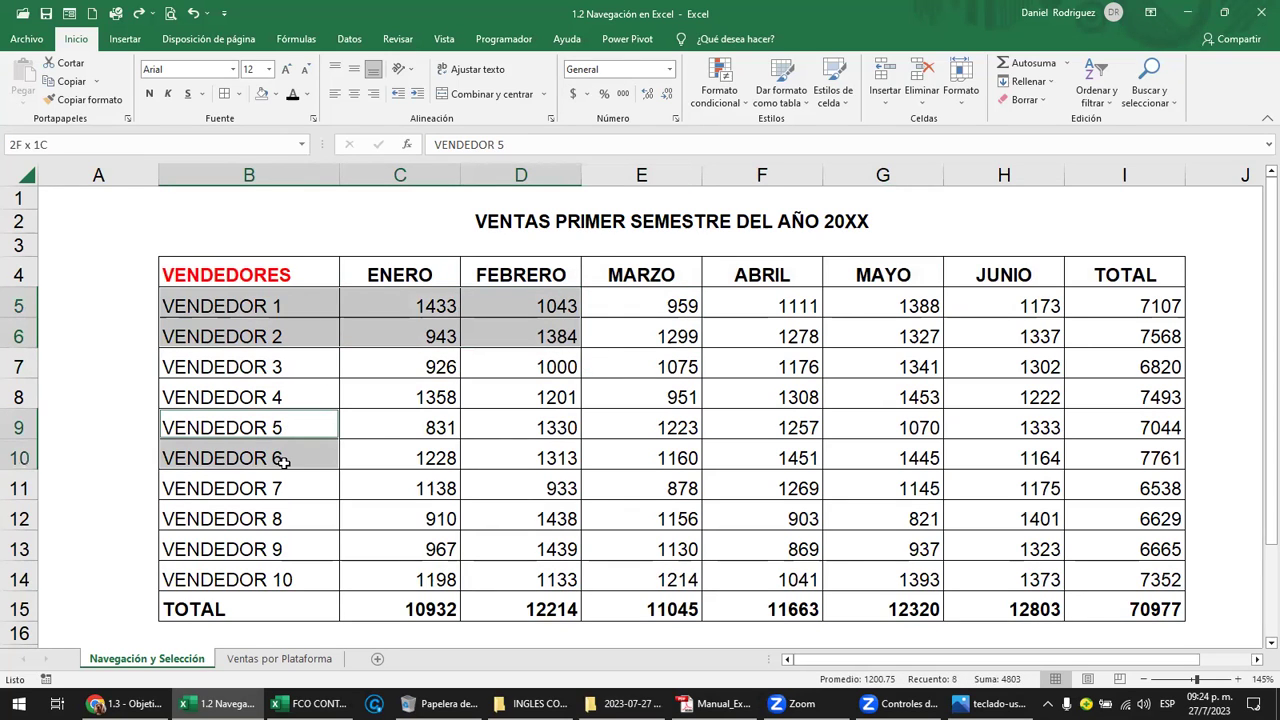
{"action": "mouse_move", "coordinate": [646, 425]}
{"action": "left_mouse_down"}
{"action": "mouse_move", "coordinate": [707, 466]}
{"action": "mouse_move", "coordinate": [813, 459]}
{"action": "left_mouse_up"}
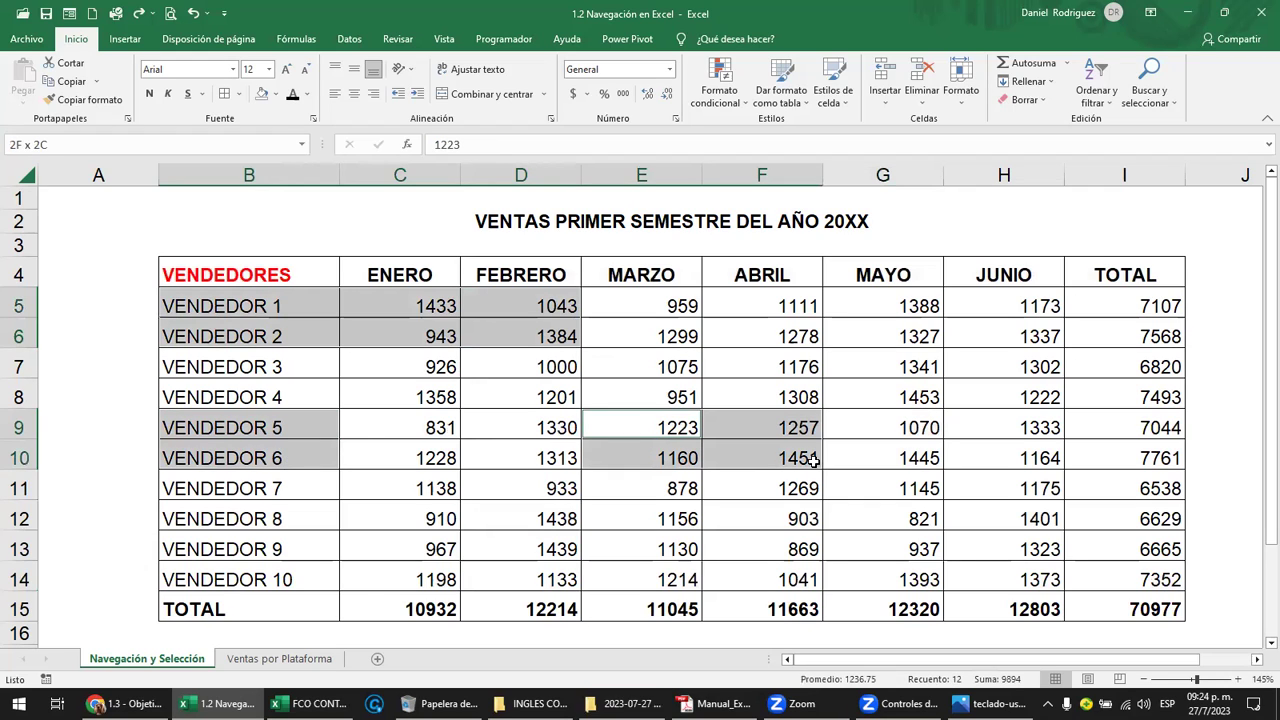
{"action": "left_click_drag", "start_coordinate": [295, 540], "coordinate": [298, 578]}
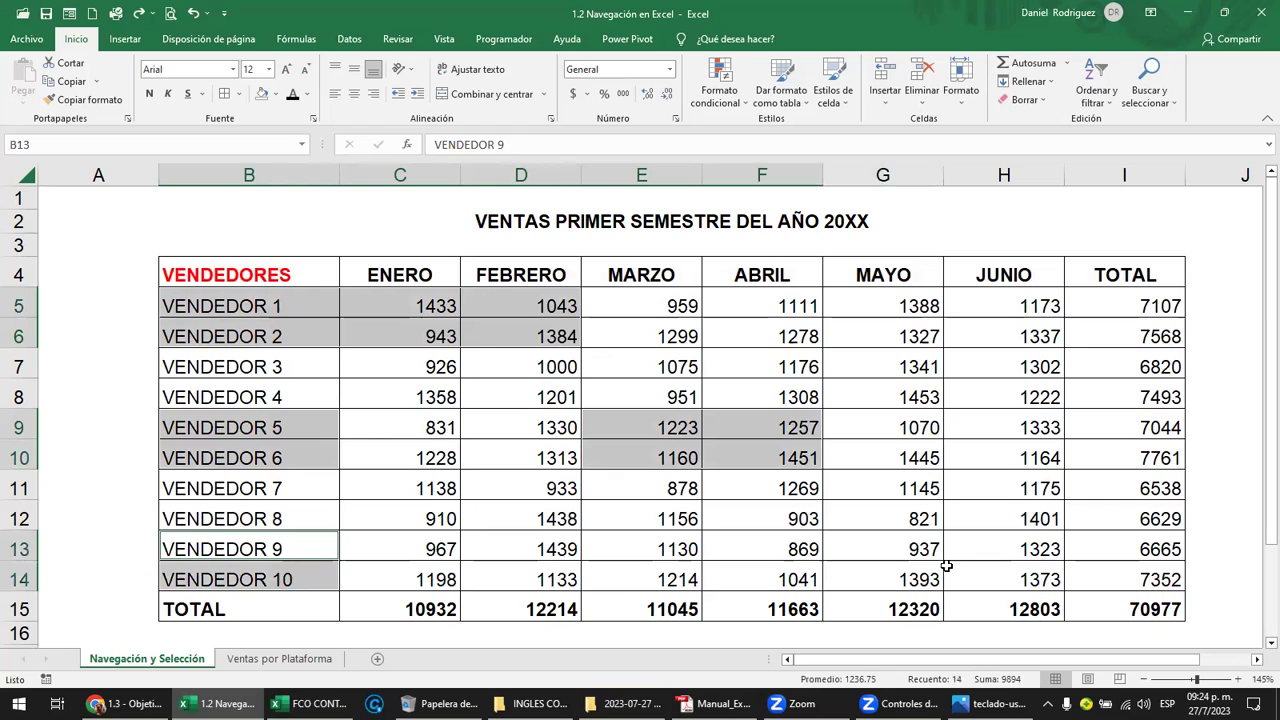
{"action": "left_click_drag", "start_coordinate": [924, 550], "coordinate": [992, 580]}
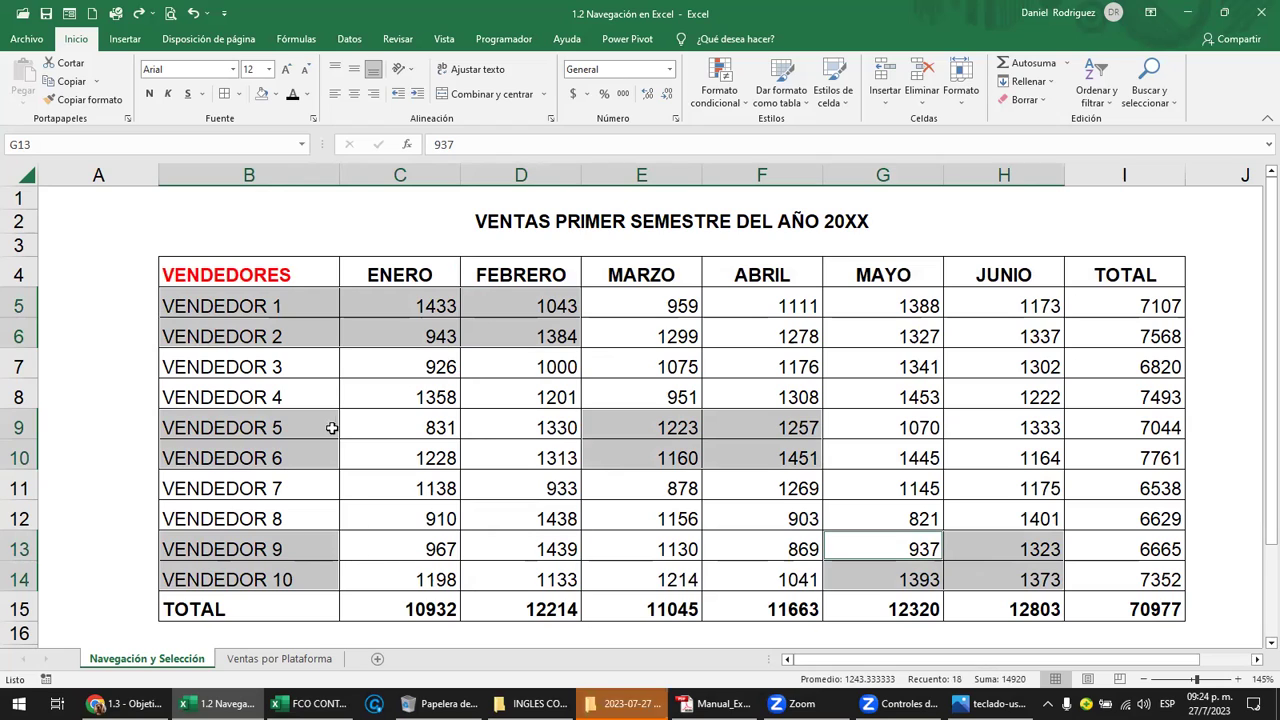
{"action": "left_click", "coordinate": [493, 391]}
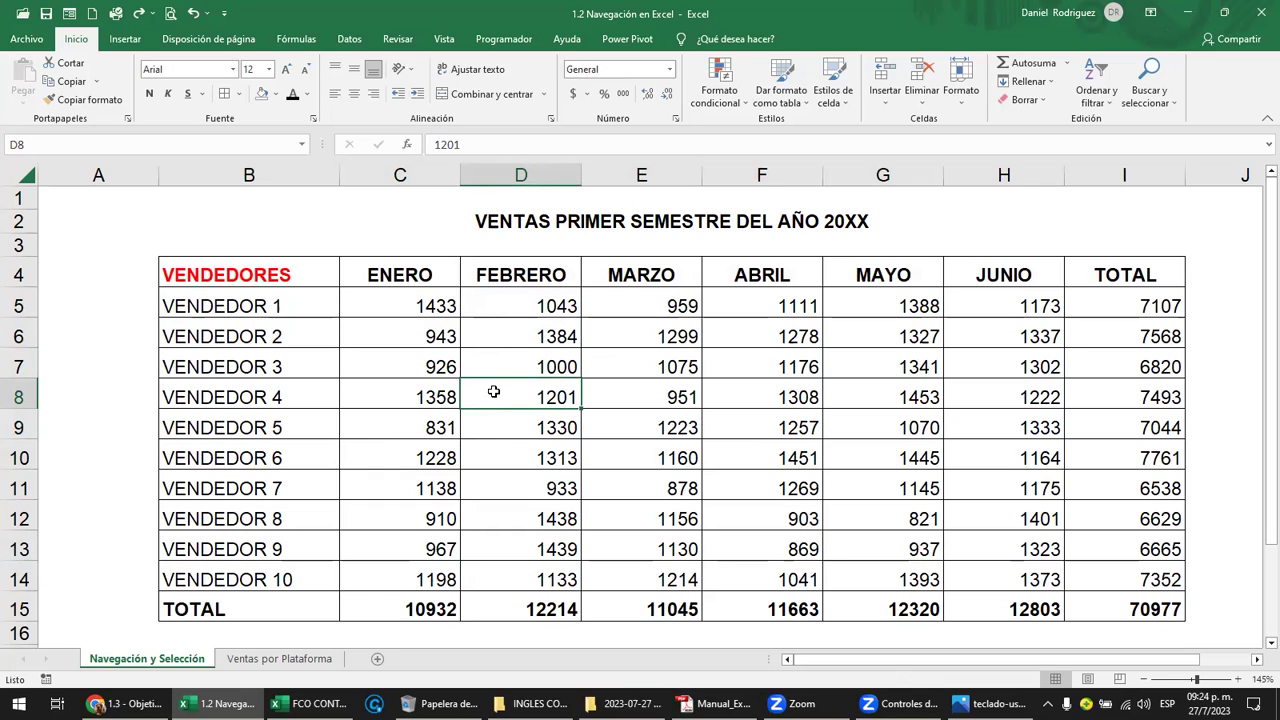
{"action": "left_click", "coordinate": [412, 331]}
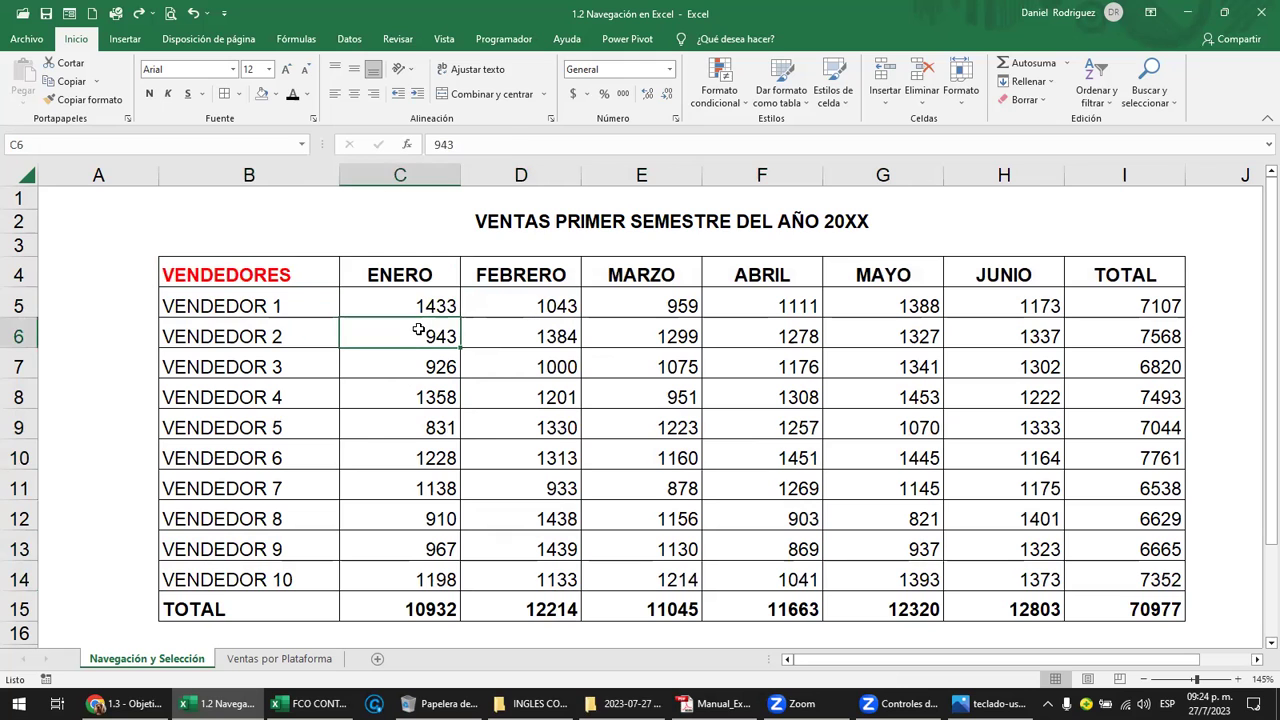
Alt+Tab past the keyboard picture back to the 'Selección no correlativa' lesson in Chrome
{"action": "key", "text": "alt+Tab"}
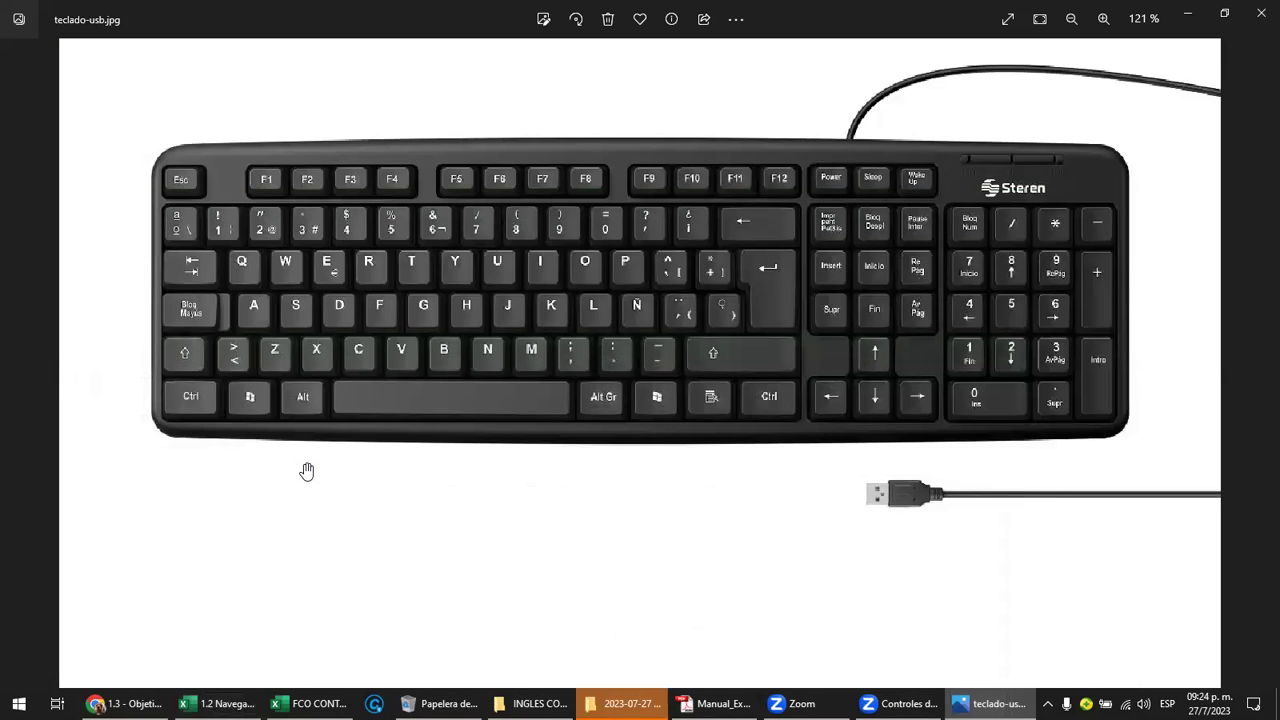
{"action": "key", "text": "alt+Tab"}
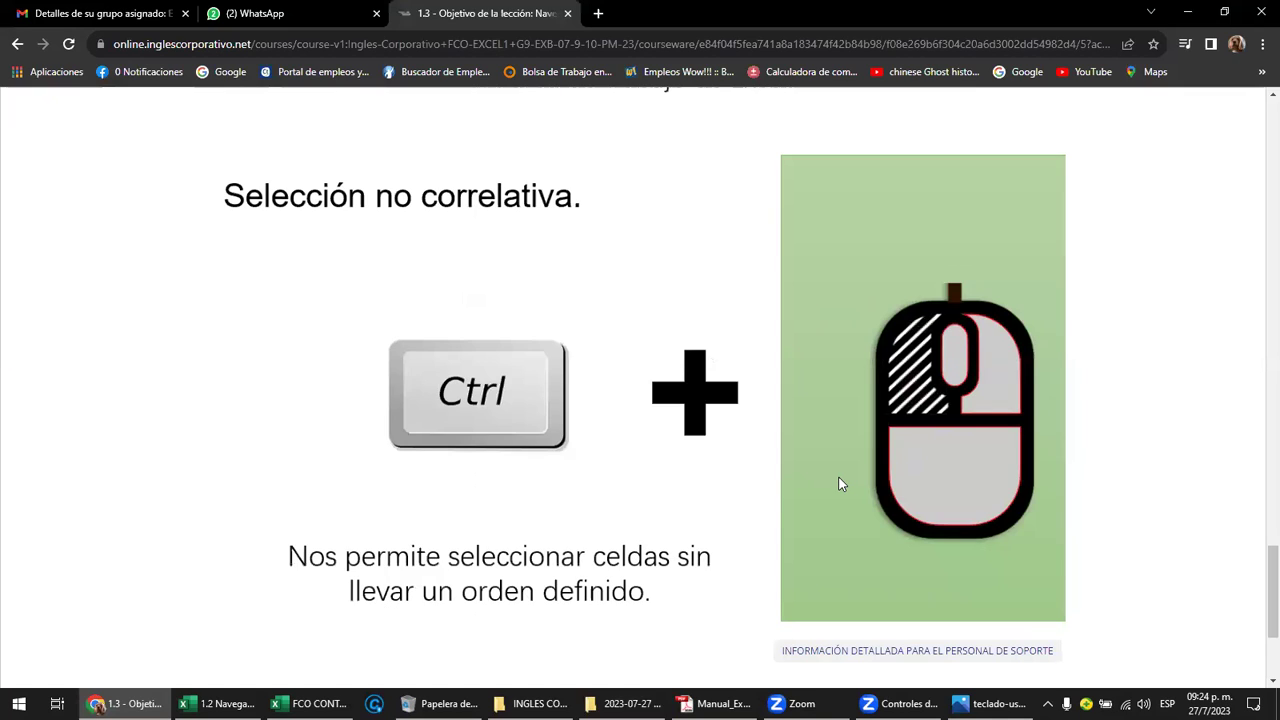
Scroll the lesson back up to the 'Click izquierdo' section, then bring up teclado-usb.jpg
{"action": "scroll", "coordinate": [640, 390], "scroll_direction": "down", "scroll_amount": 3}
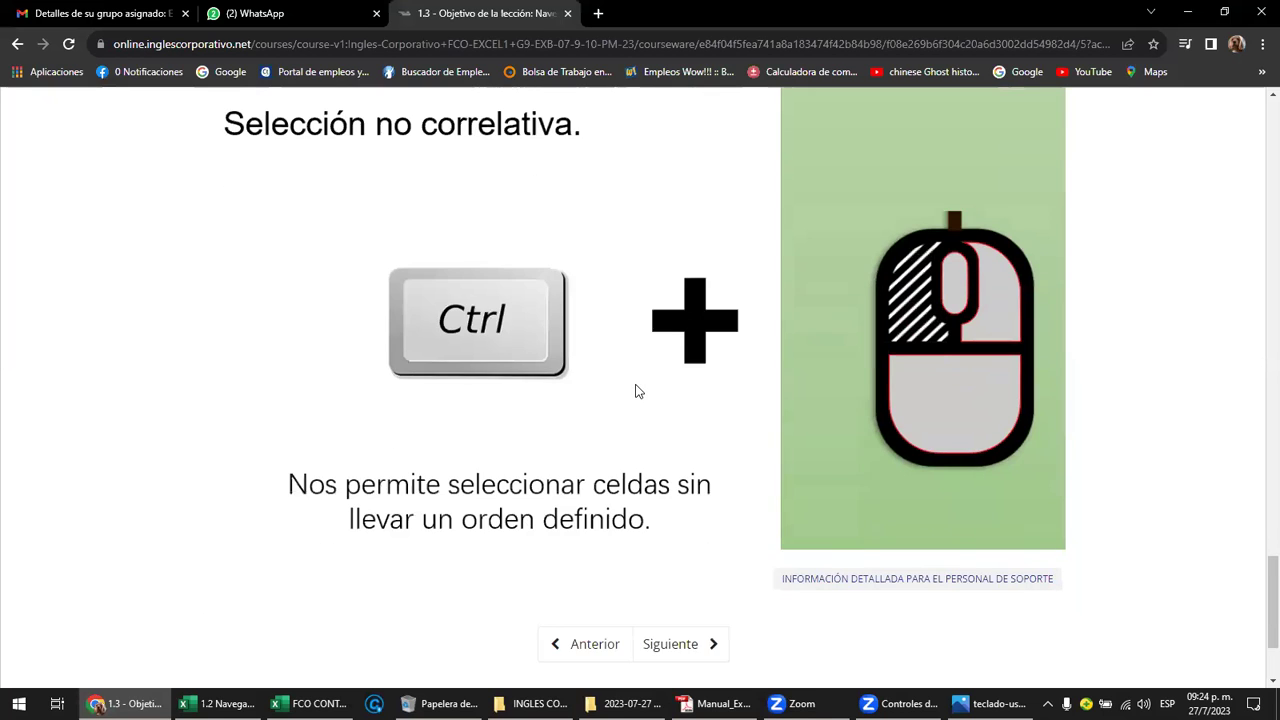
{"action": "scroll", "coordinate": [641, 393], "scroll_direction": "up", "scroll_amount": 2}
{"action": "scroll", "coordinate": [645, 390], "scroll_direction": "up", "scroll_amount": 3}
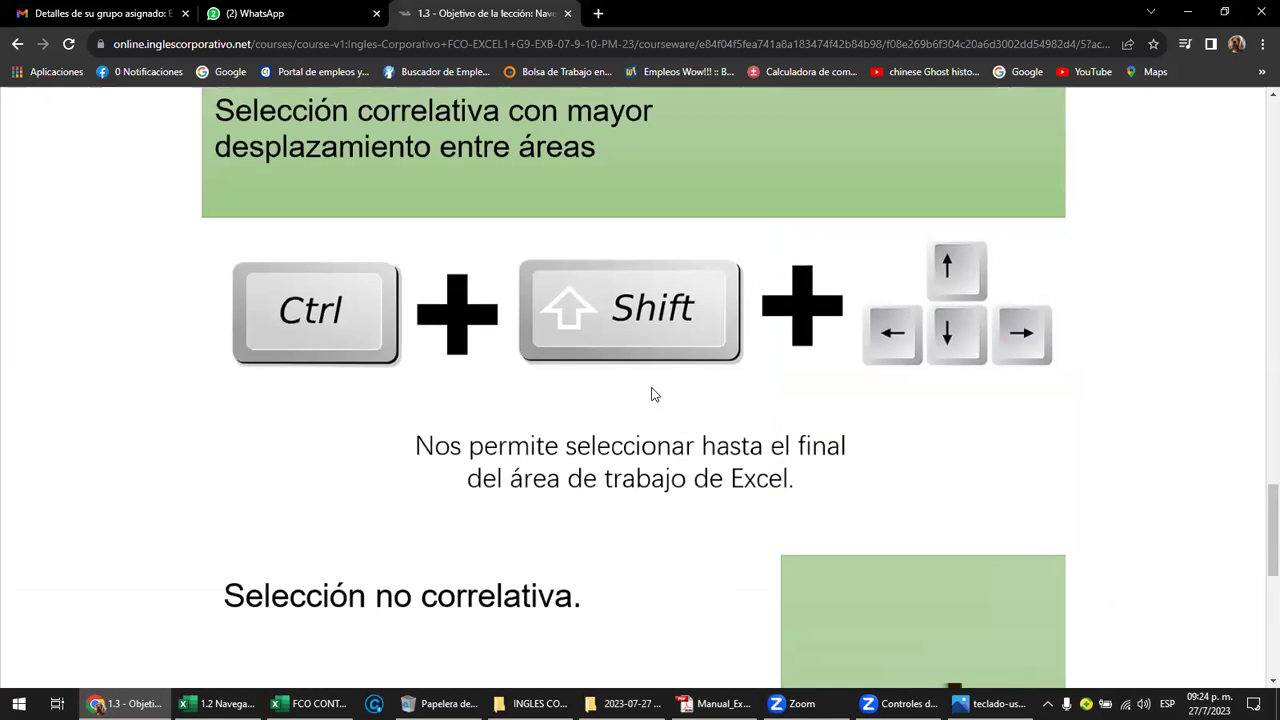
{"action": "scroll", "coordinate": [651, 390], "scroll_direction": "up", "scroll_amount": 3}
{"action": "scroll", "coordinate": [653, 390], "scroll_direction": "up", "scroll_amount": 2}
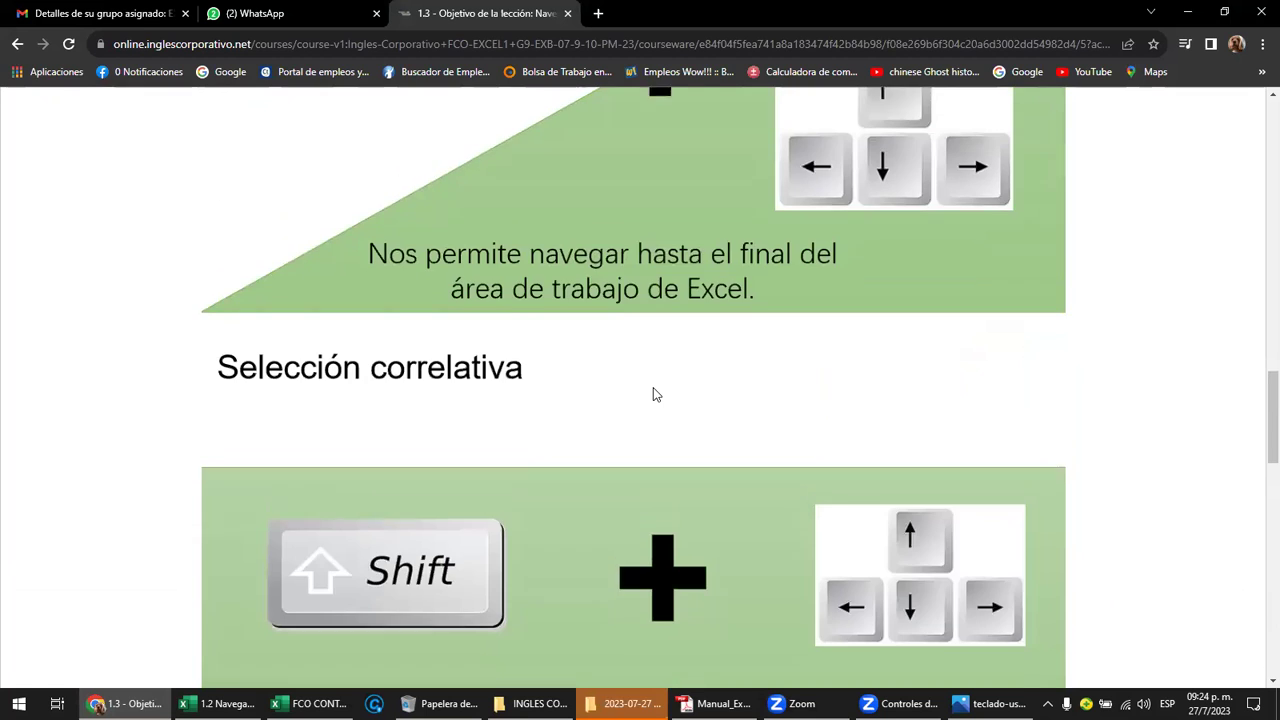
{"action": "scroll", "coordinate": [653, 390], "scroll_direction": "up", "scroll_amount": 3}
{"action": "scroll", "coordinate": [600, 365], "scroll_direction": "up", "scroll_amount": 1}
{"action": "scroll", "coordinate": [543, 341], "scroll_direction": "up", "scroll_amount": 1}
{"action": "scroll", "coordinate": [549, 368], "scroll_direction": "up", "scroll_amount": 2}
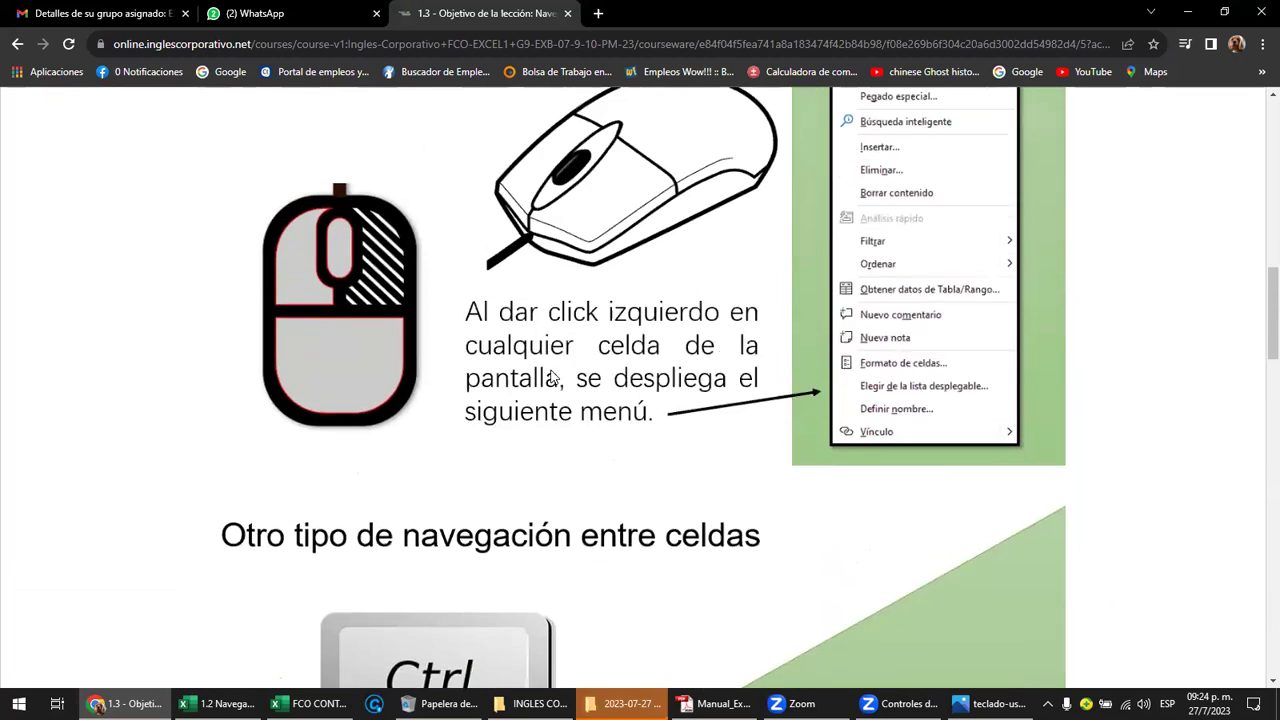
{"action": "scroll", "coordinate": [550, 376], "scroll_direction": "up", "scroll_amount": 1}
{"action": "scroll", "coordinate": [550, 376], "scroll_direction": "up", "scroll_amount": 2}
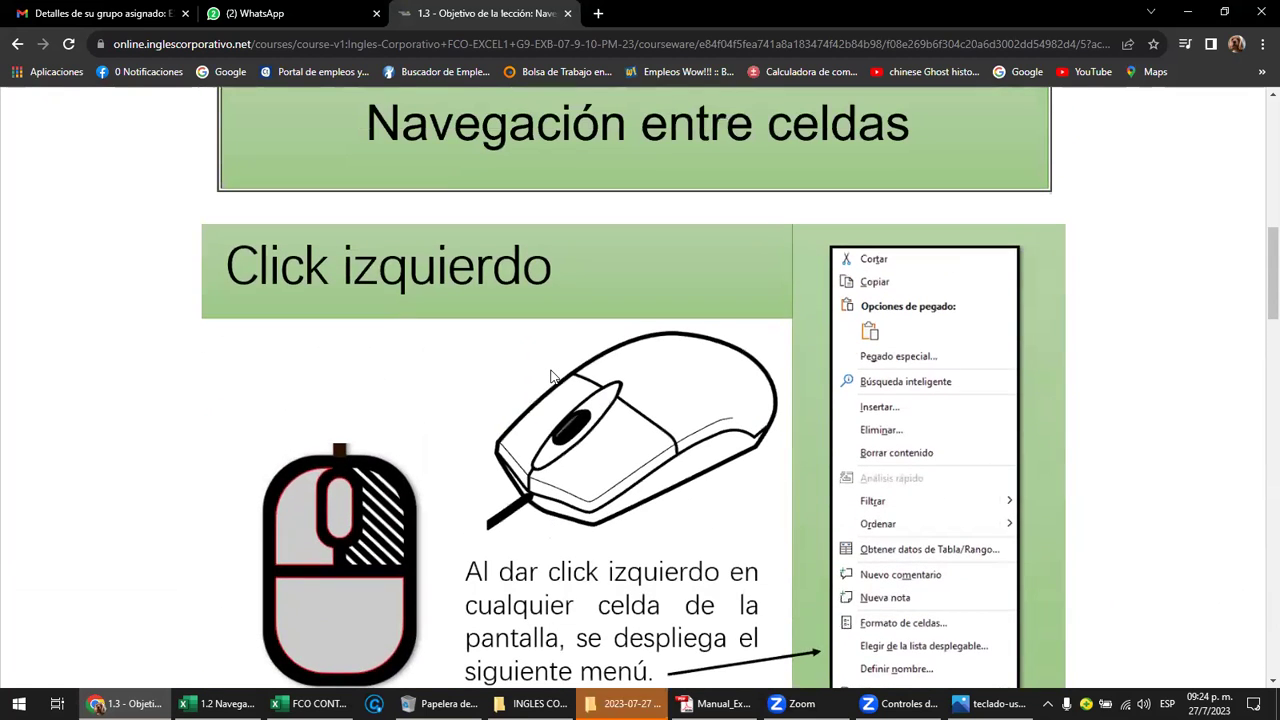
{"action": "scroll", "coordinate": [620, 374], "scroll_direction": "down", "scroll_amount": 2}
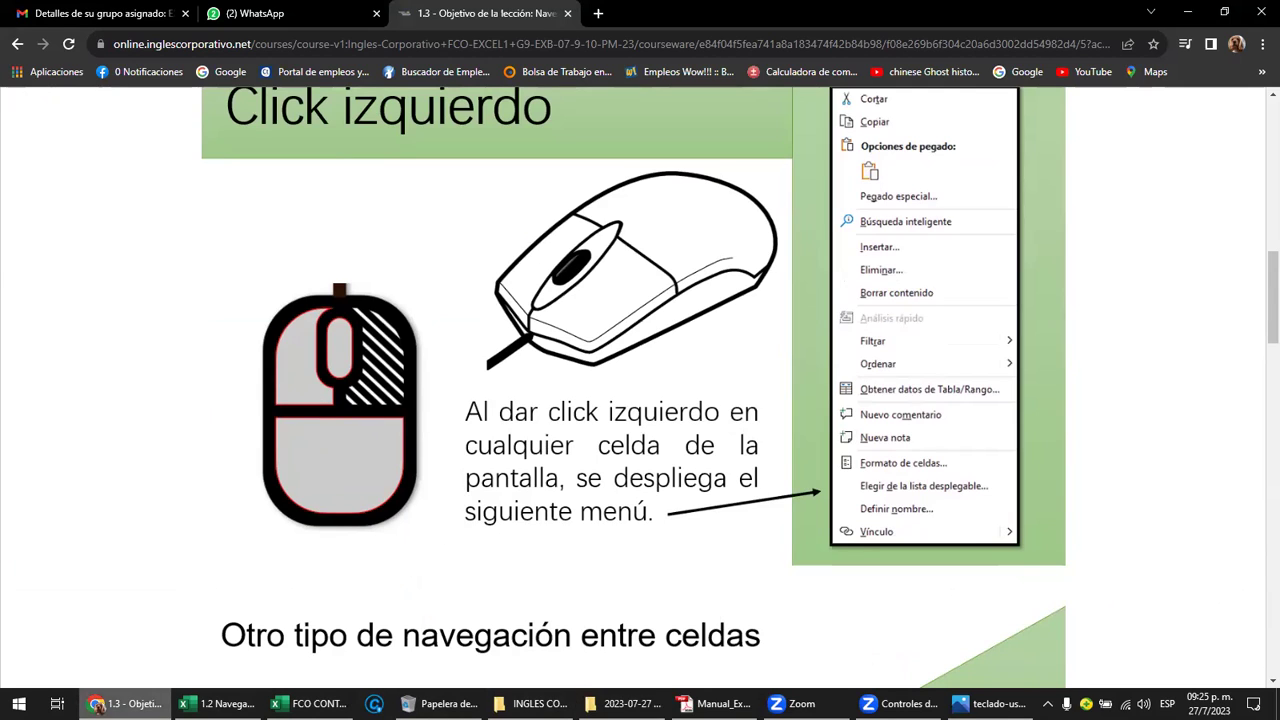
{"action": "mouse_move", "coordinate": [124, 704]}
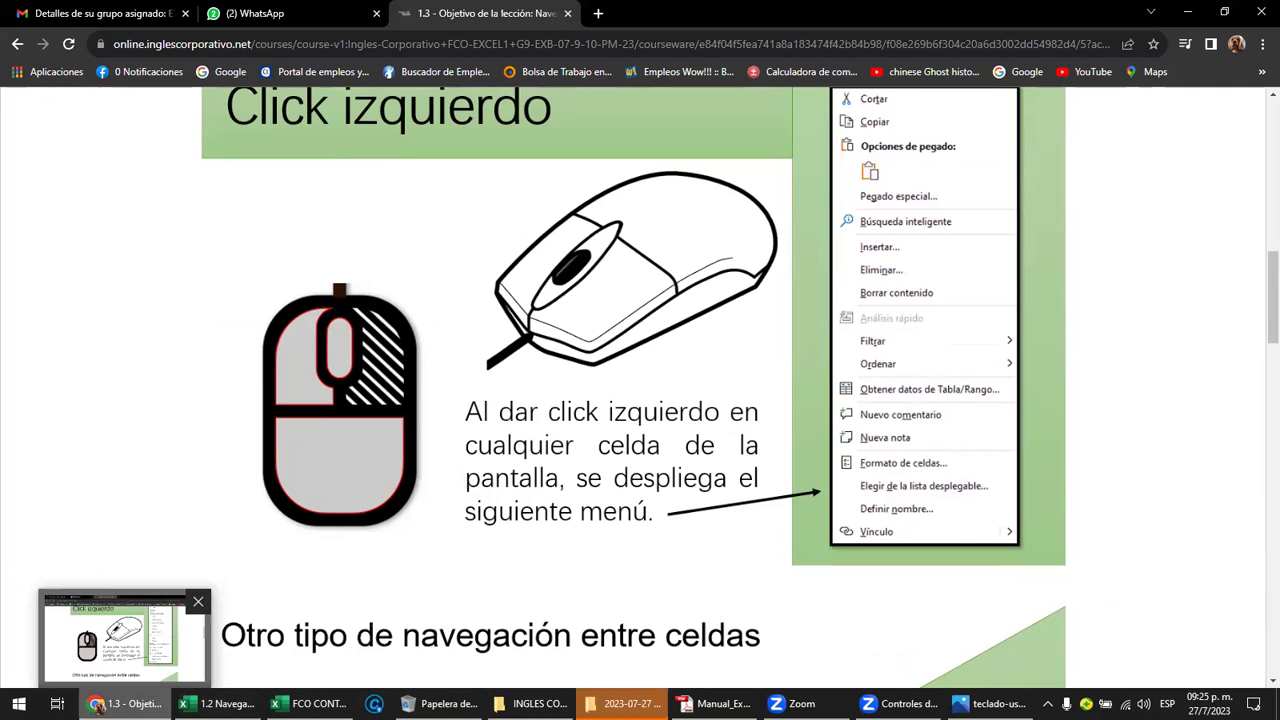
{"action": "left_click", "coordinate": [97, 703]}
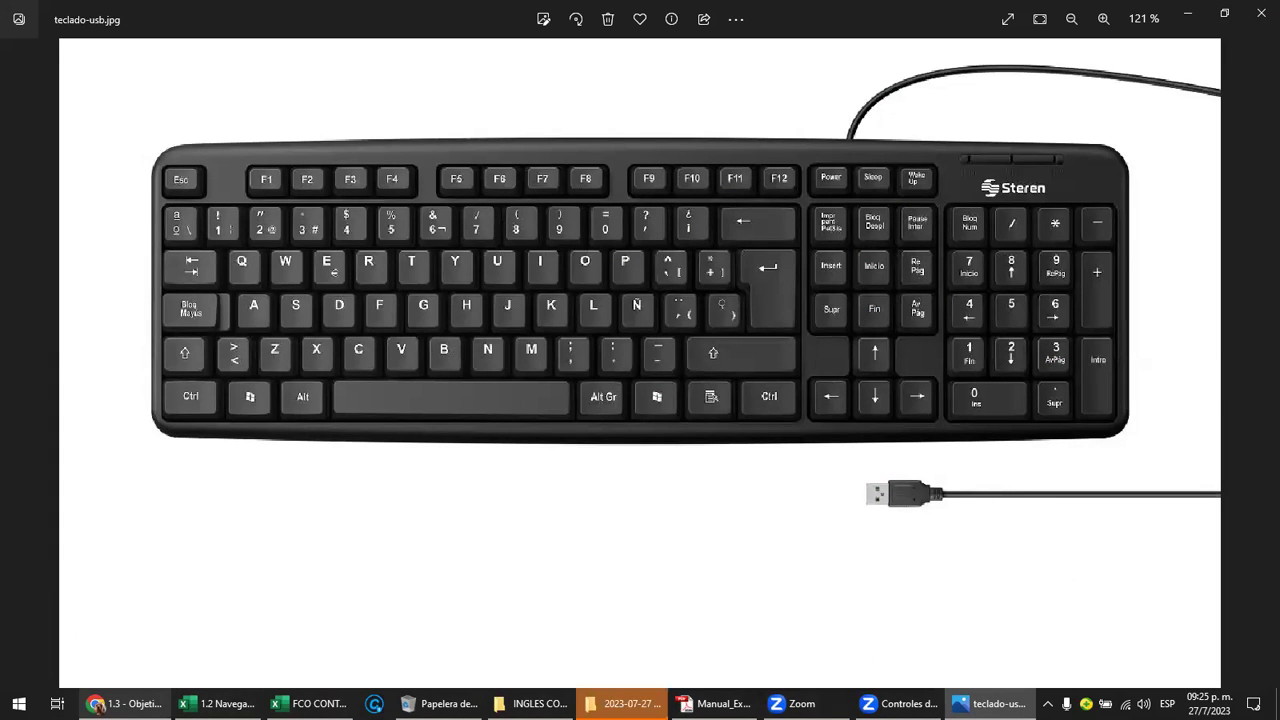
Open Manual_Excel_Basico.pdf and scroll down to page 12
{"action": "left_click", "coordinate": [97, 703]}
{"action": "left_click", "coordinate": [713, 703]}
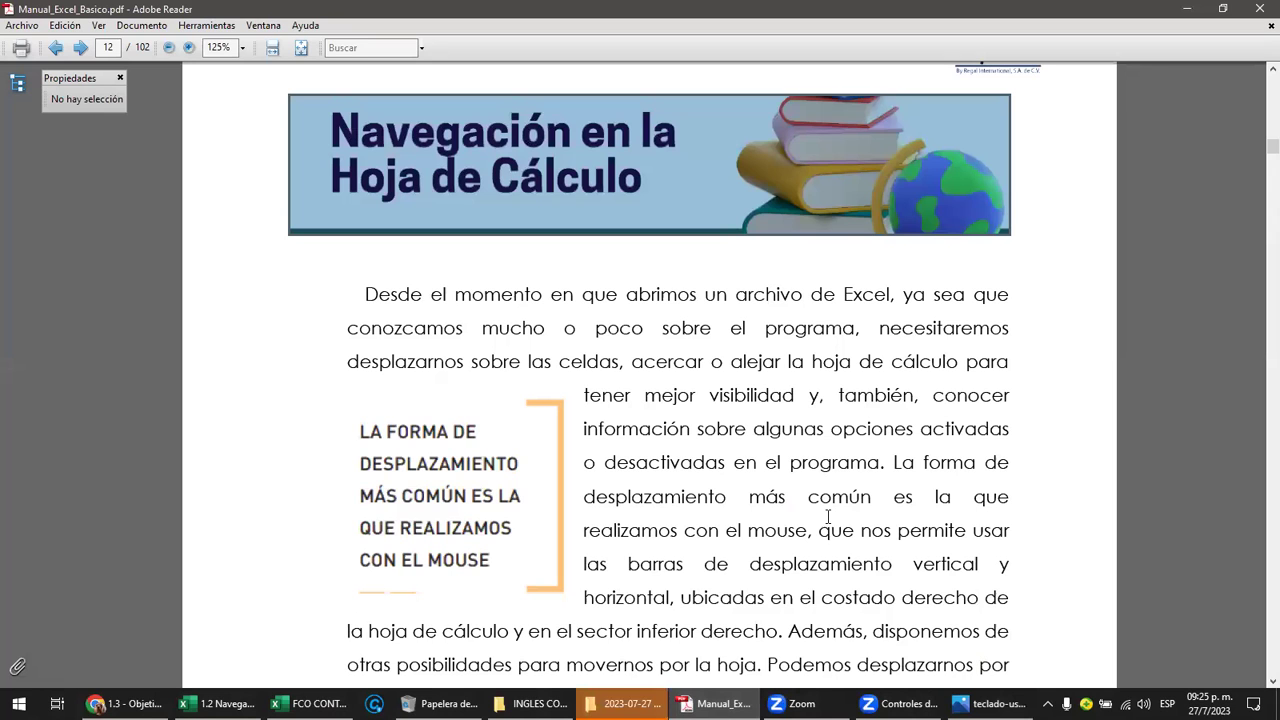
{"action": "scroll", "coordinate": [926, 451], "scroll_direction": "down", "scroll_amount": 5}
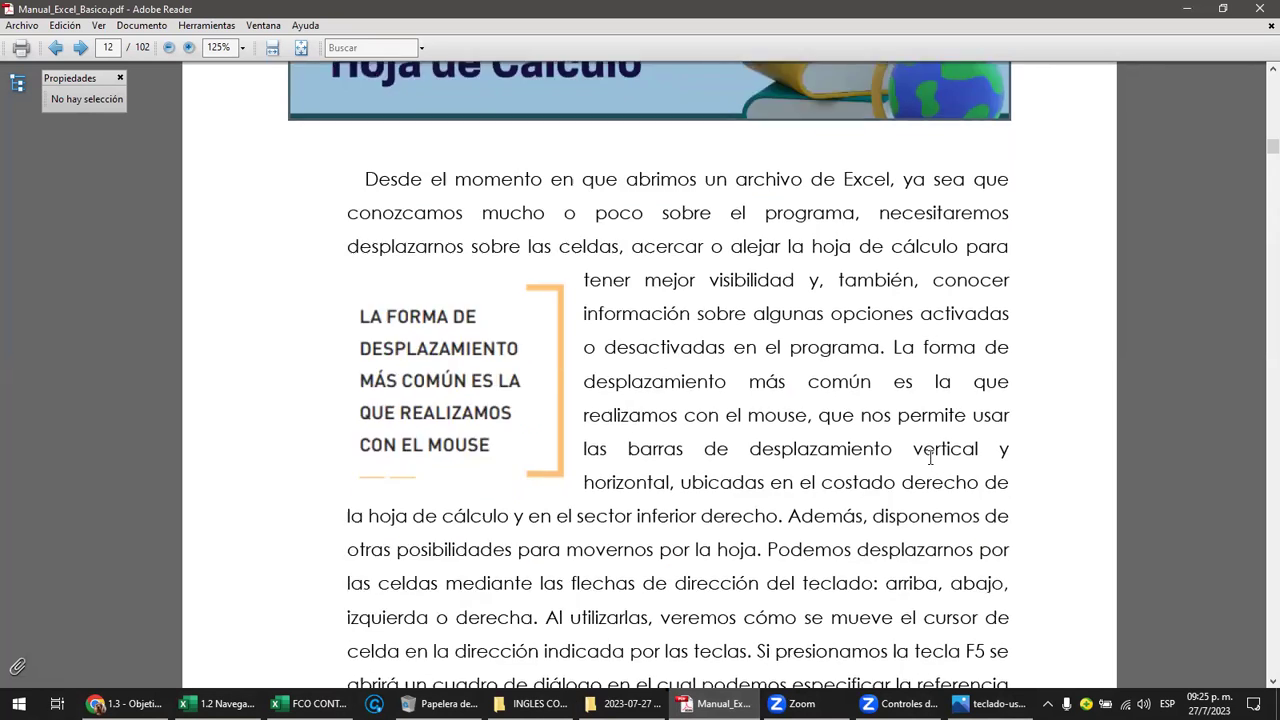
{"action": "scroll", "coordinate": [926, 451], "scroll_direction": "down", "scroll_amount": 1}
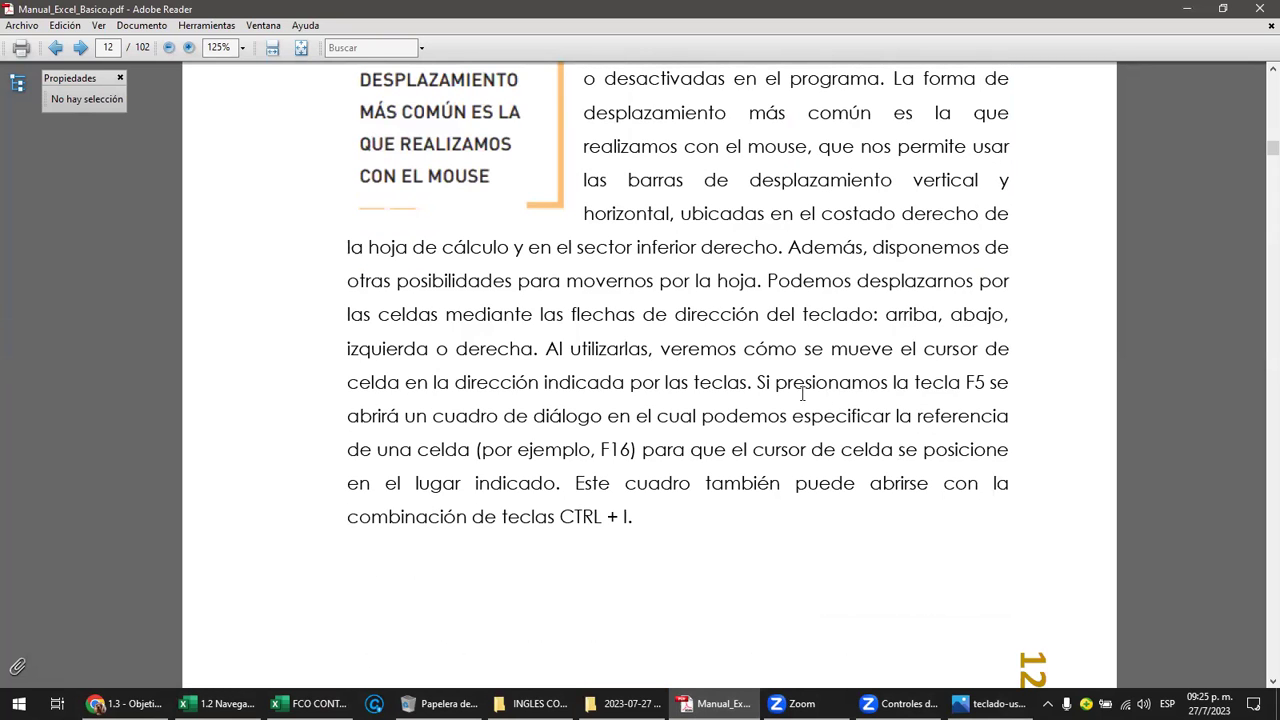
Highlight the F5 and CTRL + I sentences, then return to the sales workbook
{"action": "left_click_drag", "start_coordinate": [758, 382], "coordinate": [985, 384]}
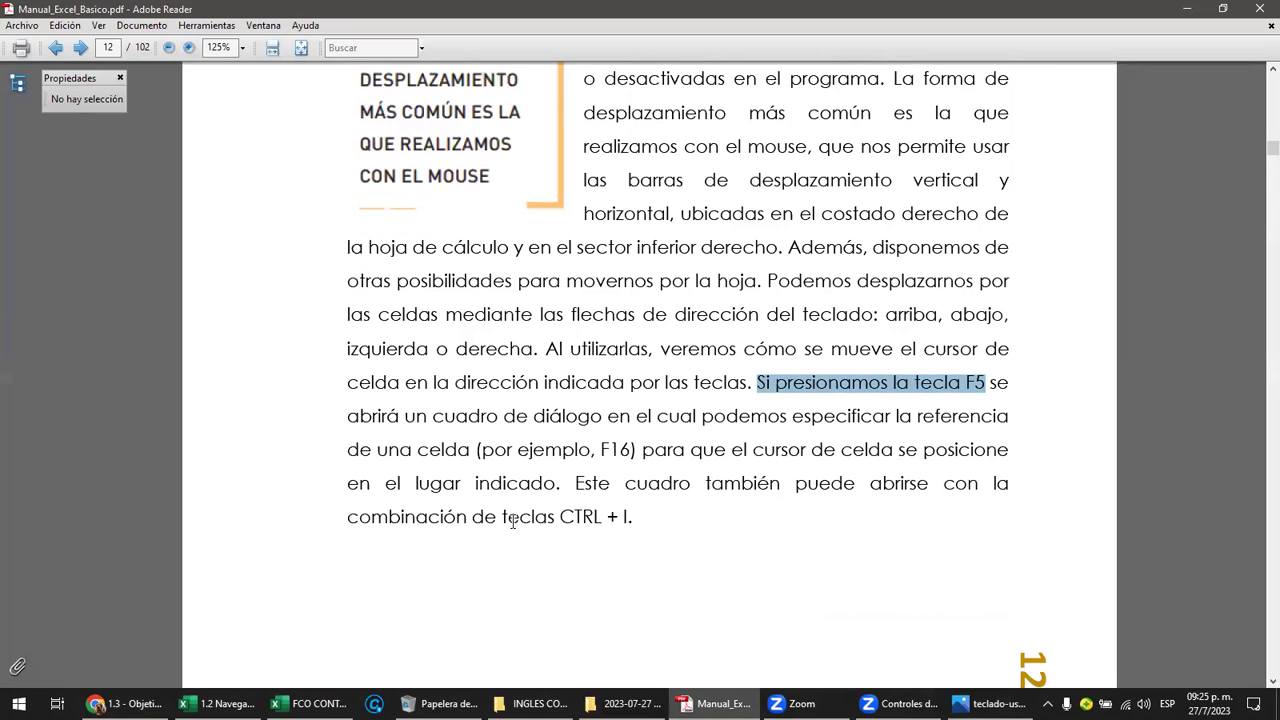
{"action": "left_click_drag", "start_coordinate": [349, 516], "coordinate": [636, 512]}
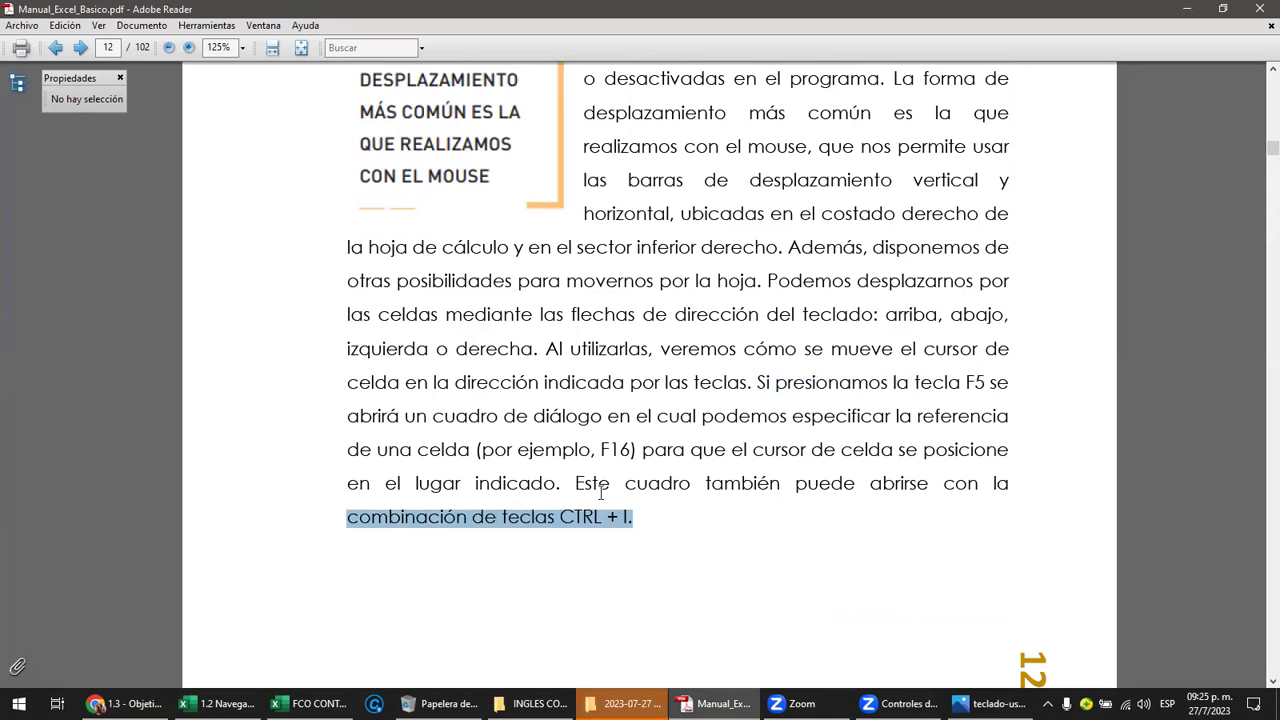
{"action": "left_click", "coordinate": [215, 703]}
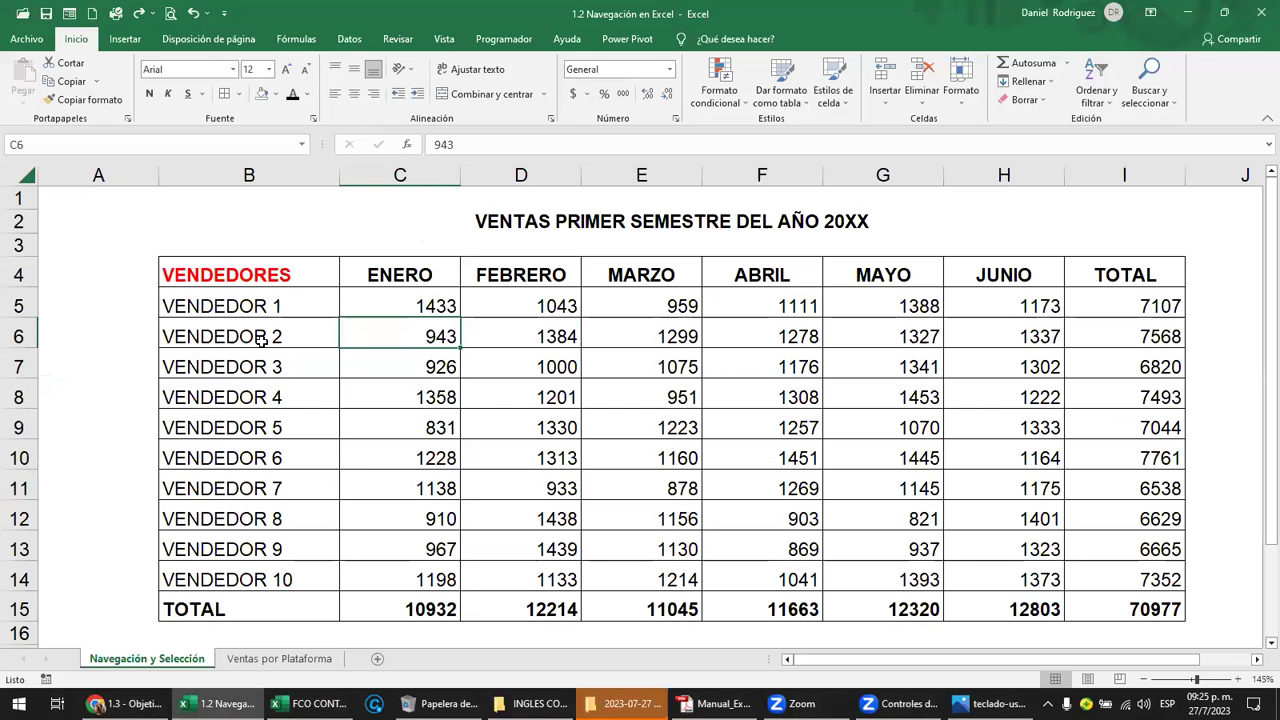
Visit cells B4, B11, H8, I4, back to B4, and then the MARZO heading E4
{"action": "left_click", "coordinate": [241, 277]}
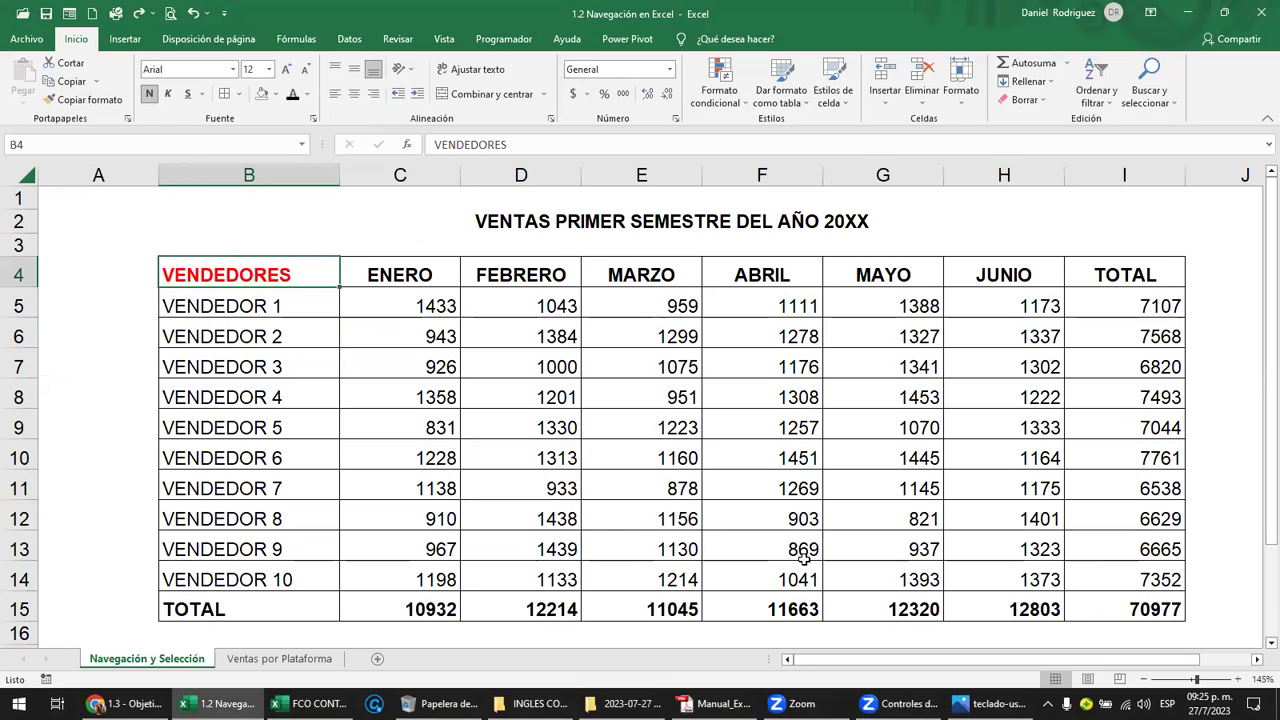
{"action": "left_click", "coordinate": [255, 482]}
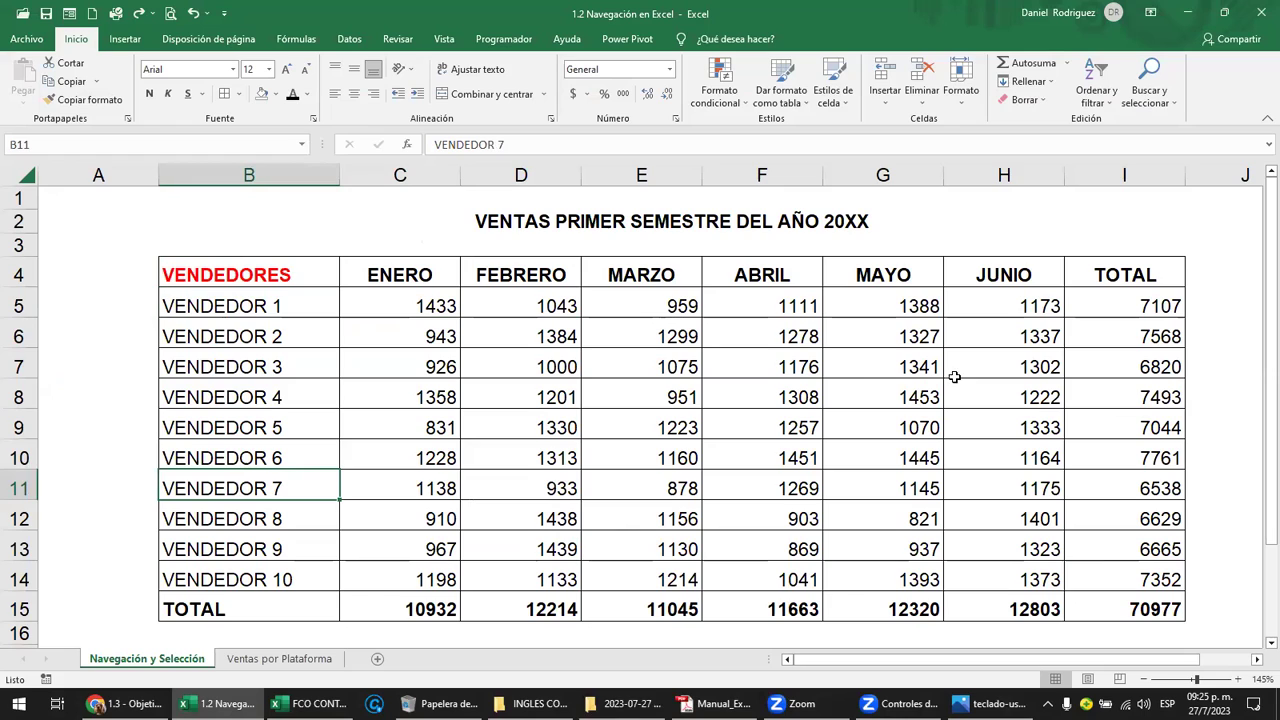
{"action": "left_click", "coordinate": [985, 397]}
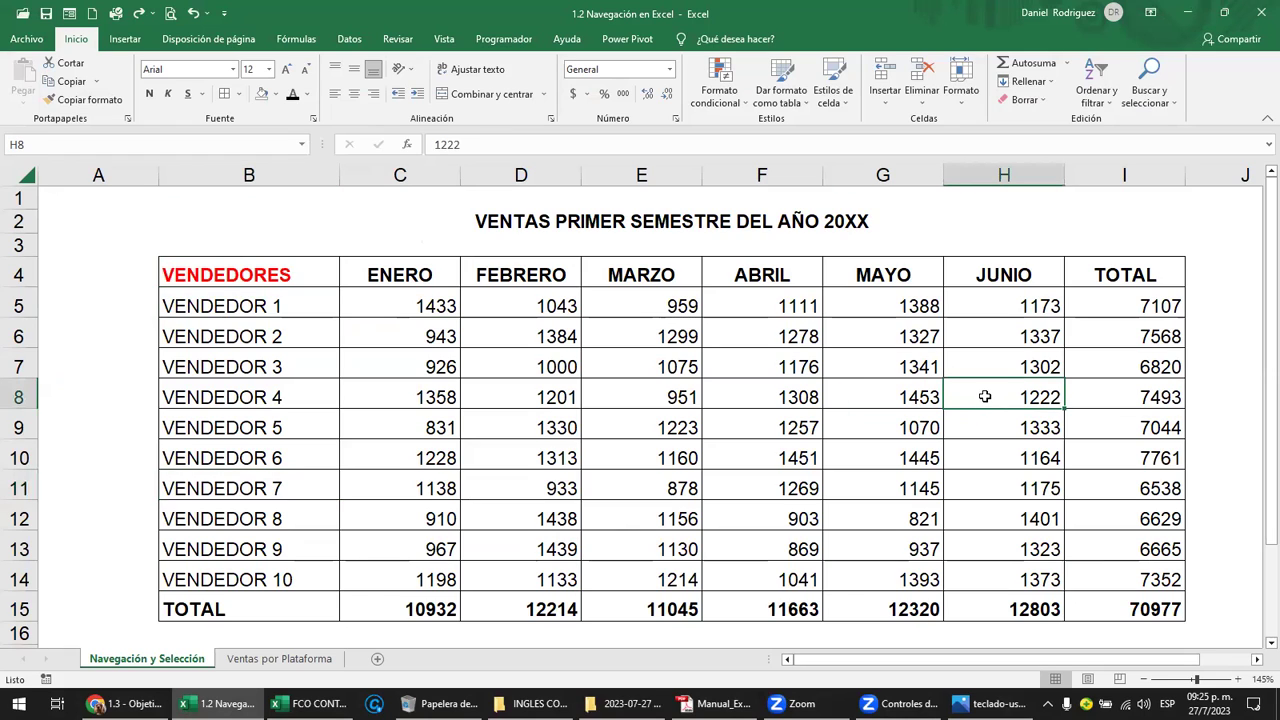
{"action": "left_click", "coordinate": [1138, 275]}
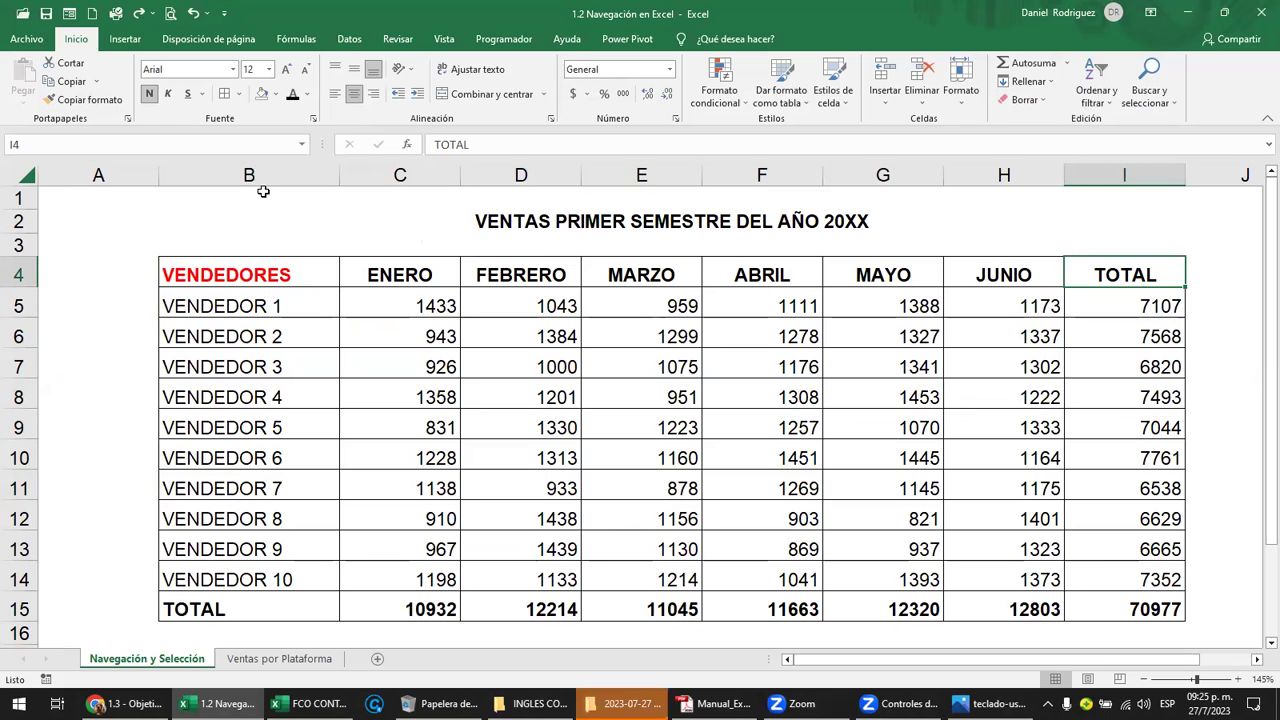
{"action": "left_click", "coordinate": [213, 267]}
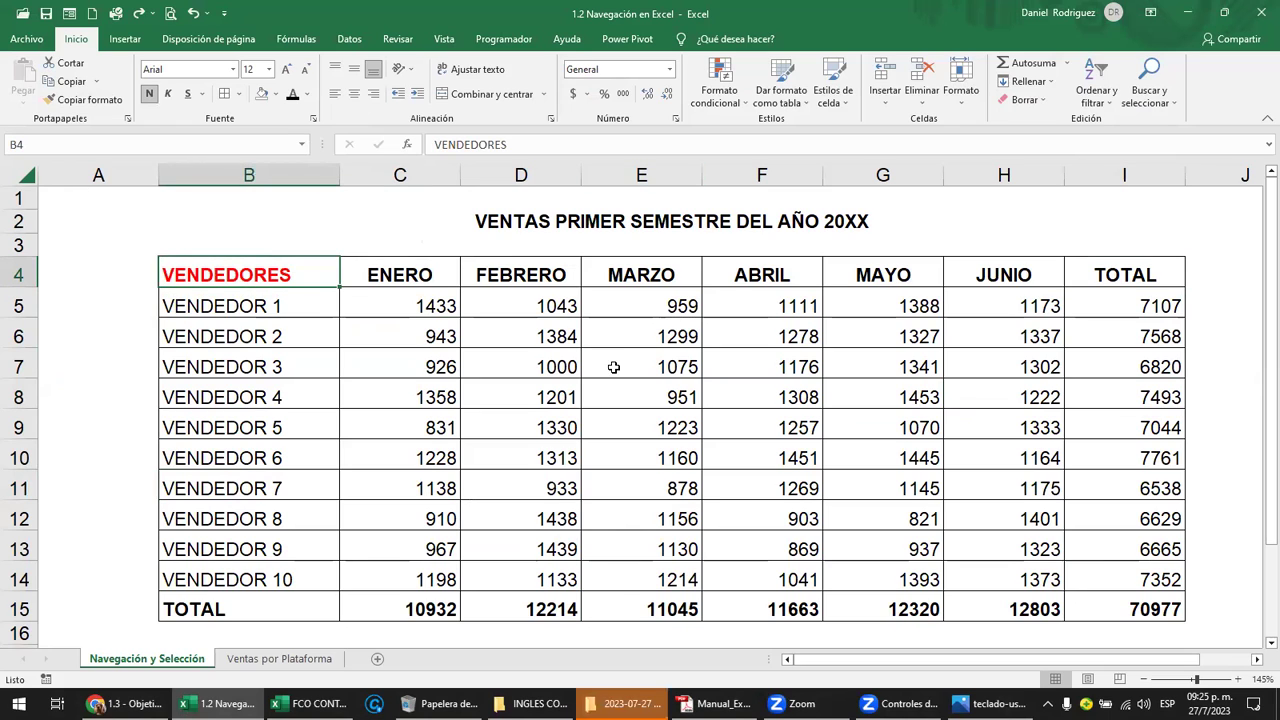
{"action": "left_click", "coordinate": [663, 268]}
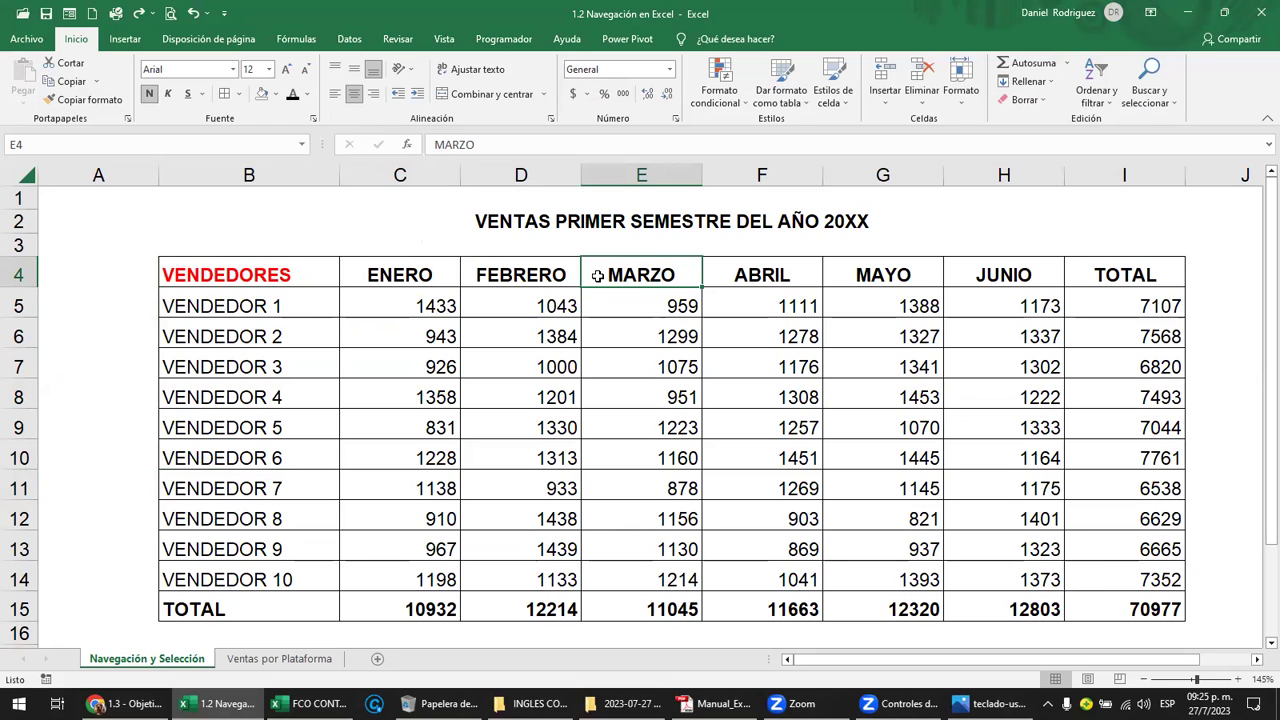
Jump to the MARZO total in E15 through the Name Box, then bring up Go To (F5)
{"action": "left_click", "coordinate": [28, 146]}
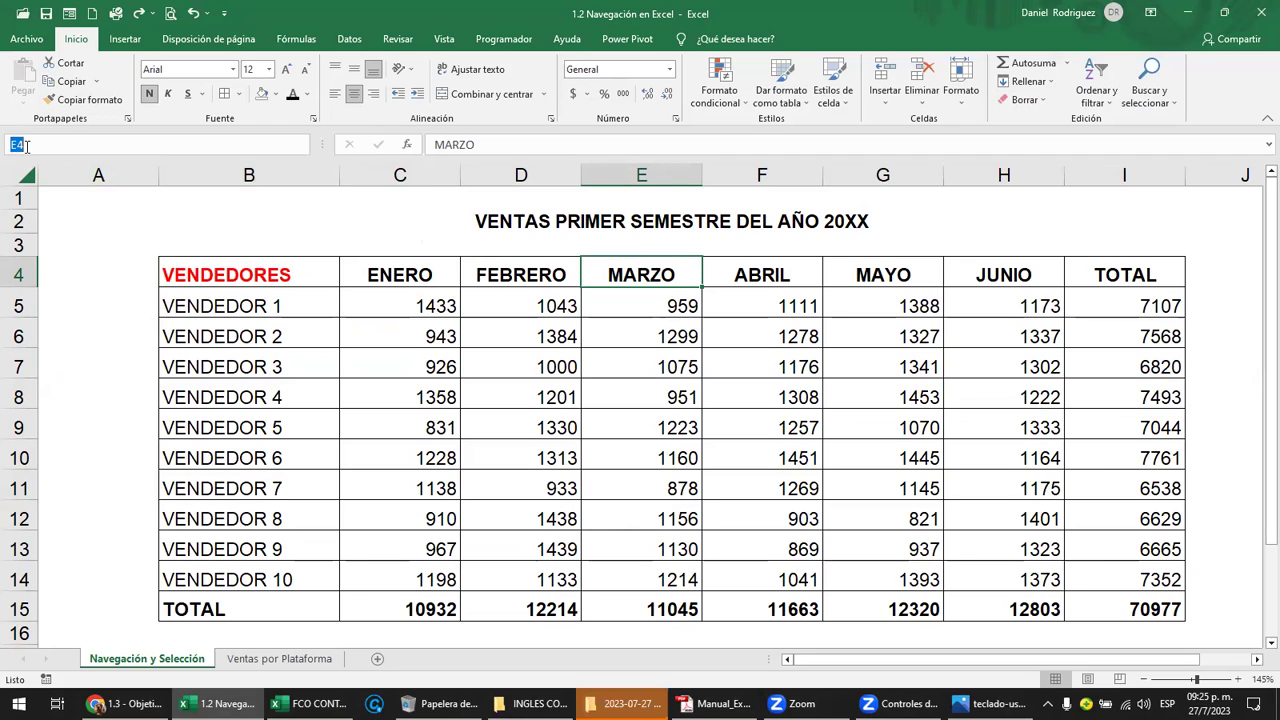
{"action": "type", "text": "e"}
{"action": "type", "text": "15"}
{"action": "key", "text": "Return"}
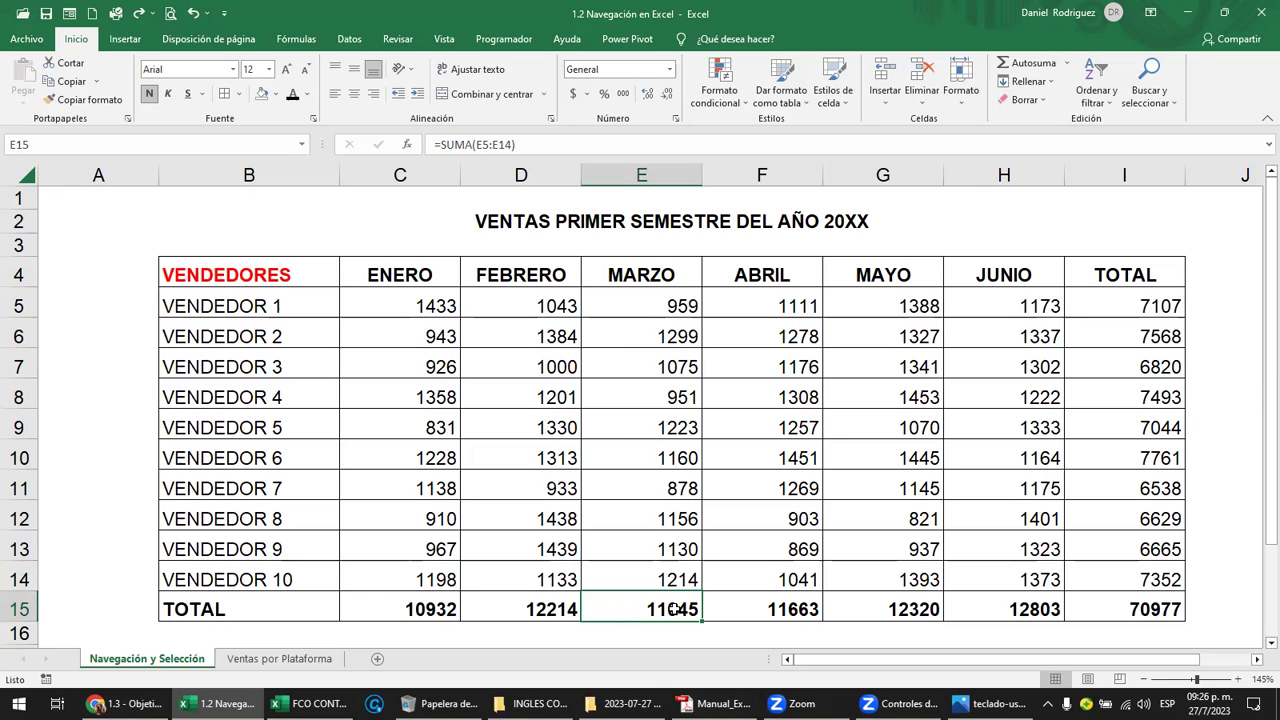
{"action": "key", "text": "F5"}
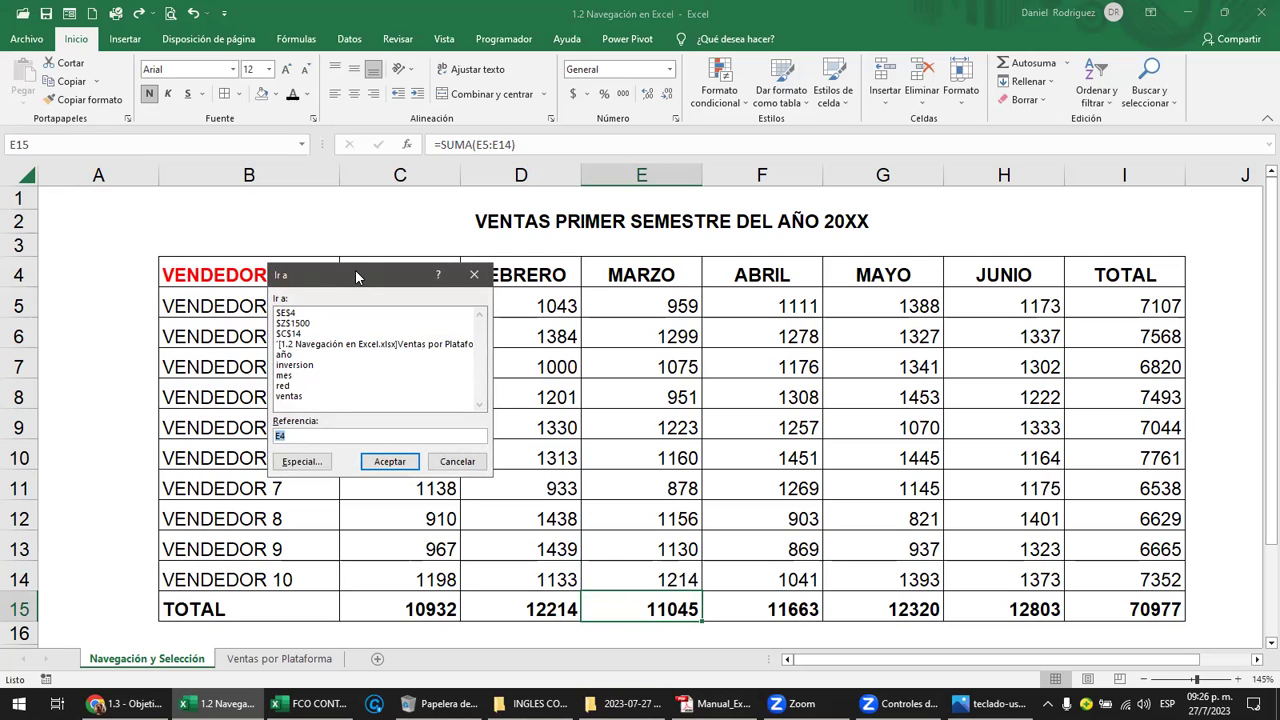
Use Ir a to replace reference E4 with H10 and jump to cell H10
{"action": "left_click_drag", "start_coordinate": [355, 270], "coordinate": [331, 207]}
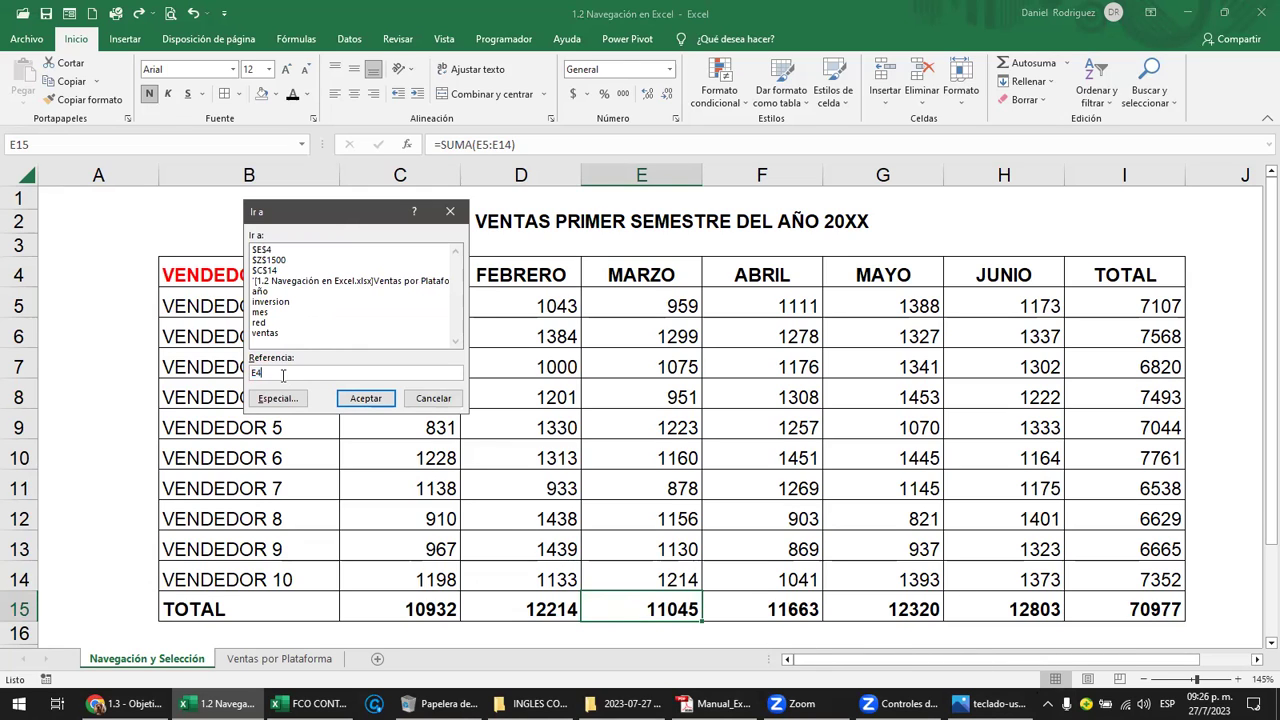
{"action": "left_click_drag", "start_coordinate": [278, 372], "coordinate": [240, 372]}
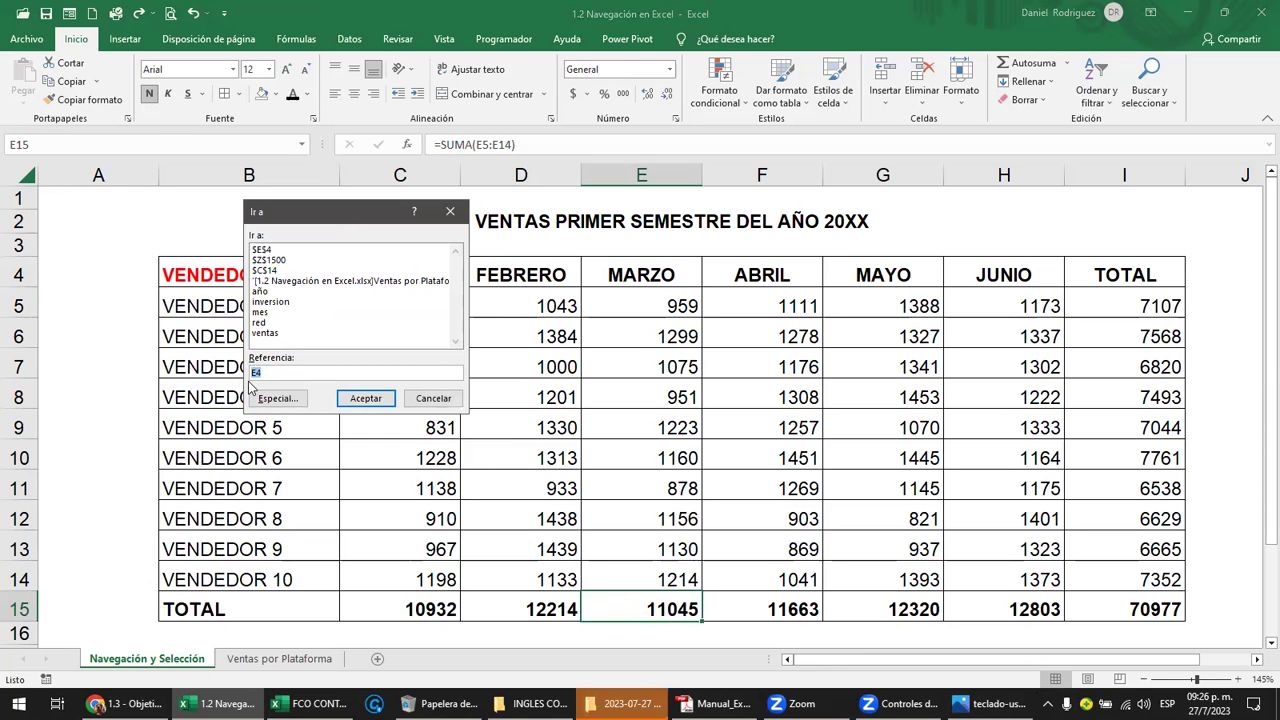
{"action": "type", "text": "h10"}
{"action": "left_click", "coordinate": [366, 398]}
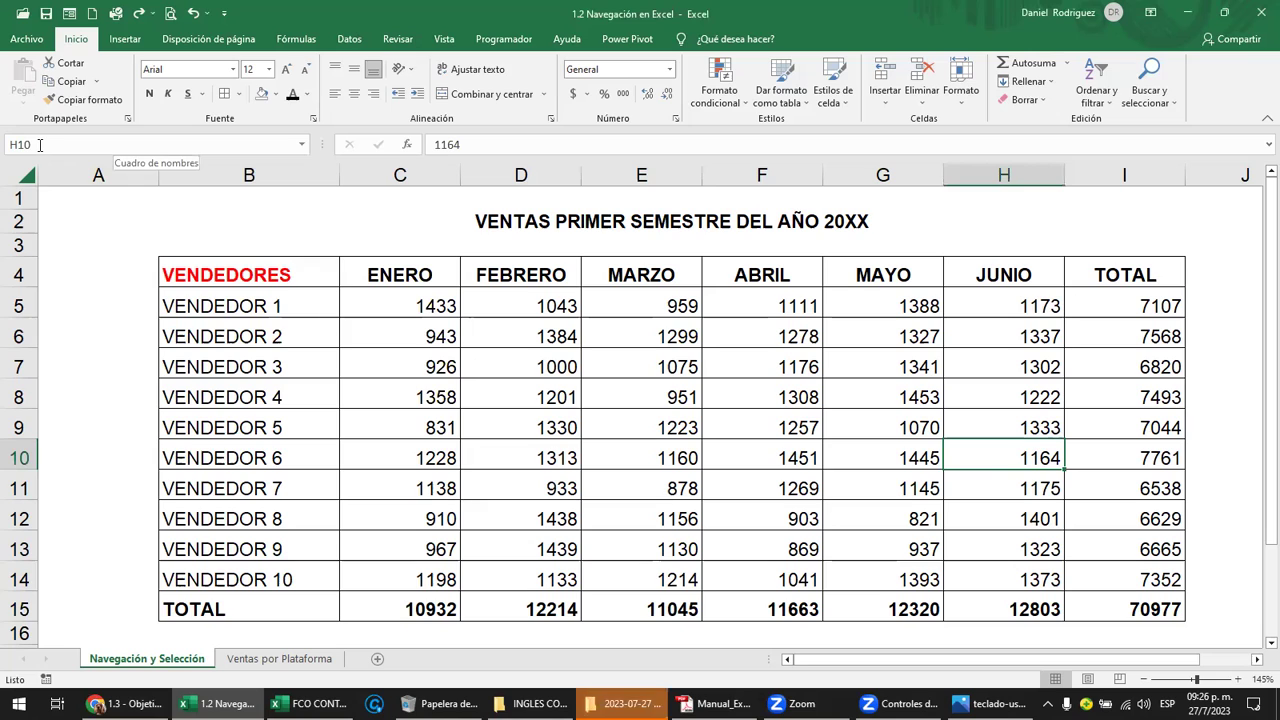
Jump back to cell A1 with Go To (F5)
{"action": "key", "text": "F5"}
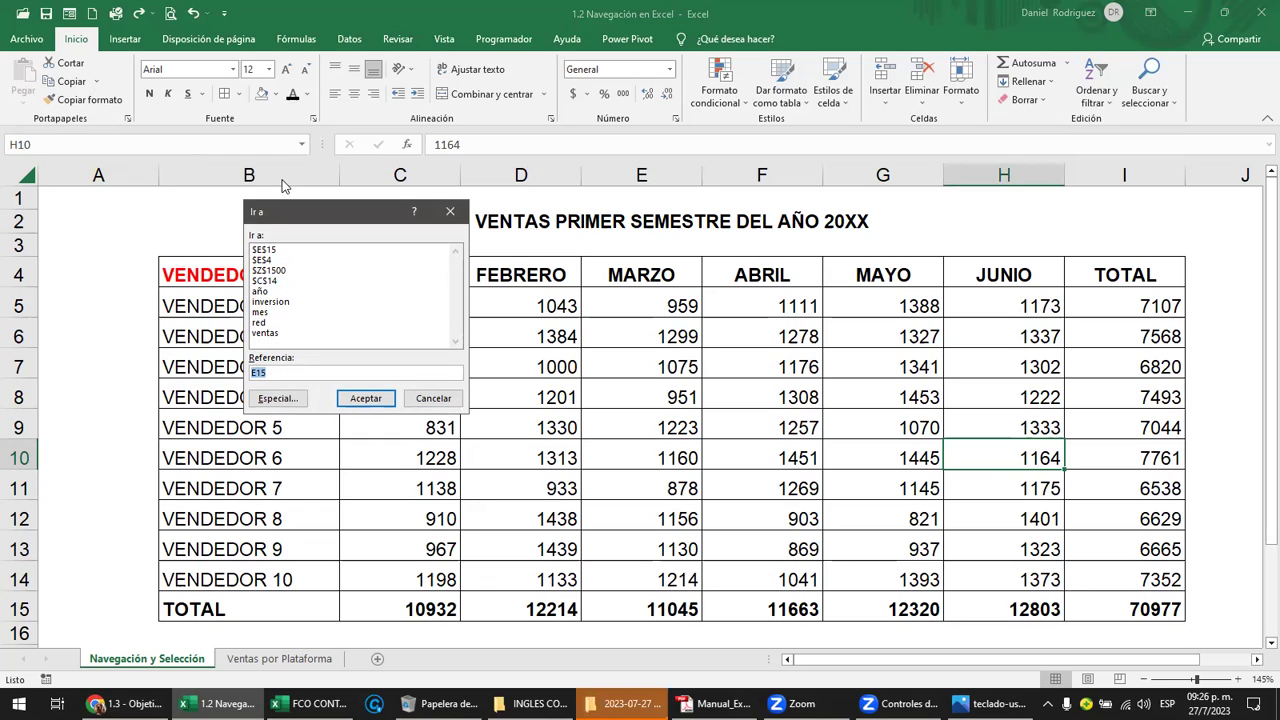
{"action": "type", "text": "a1"}
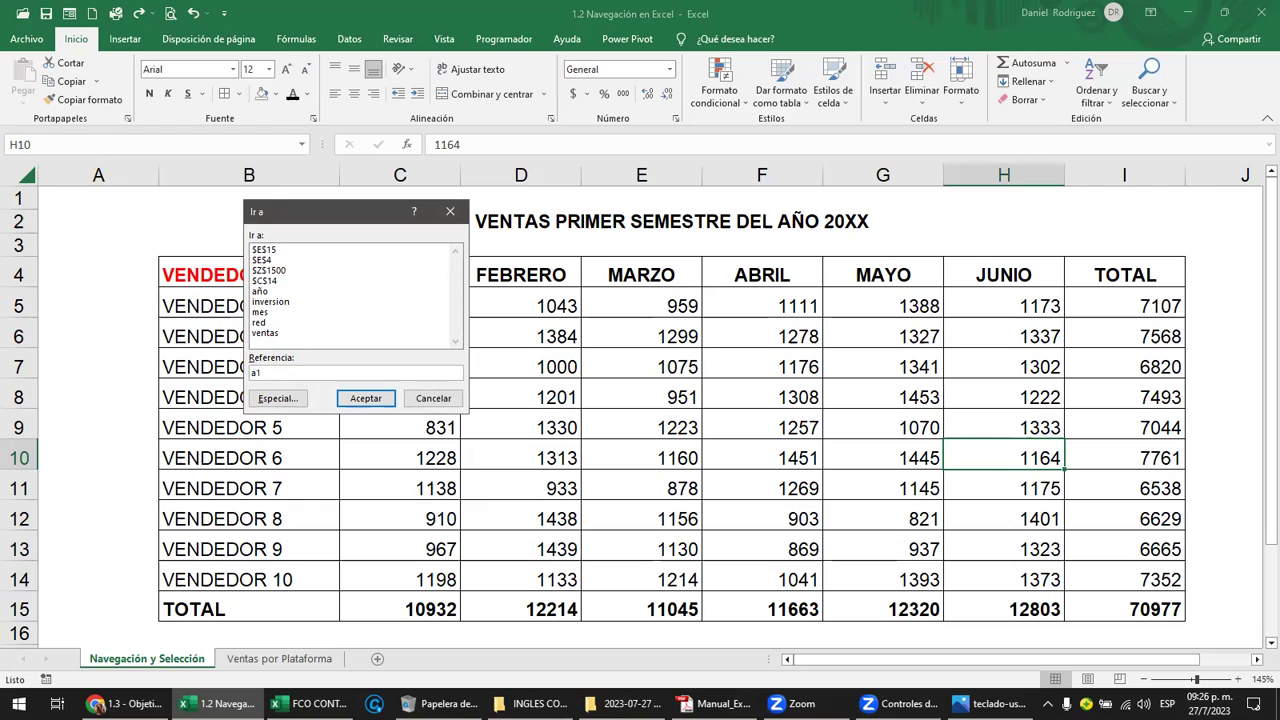
{"action": "key", "text": "Return"}
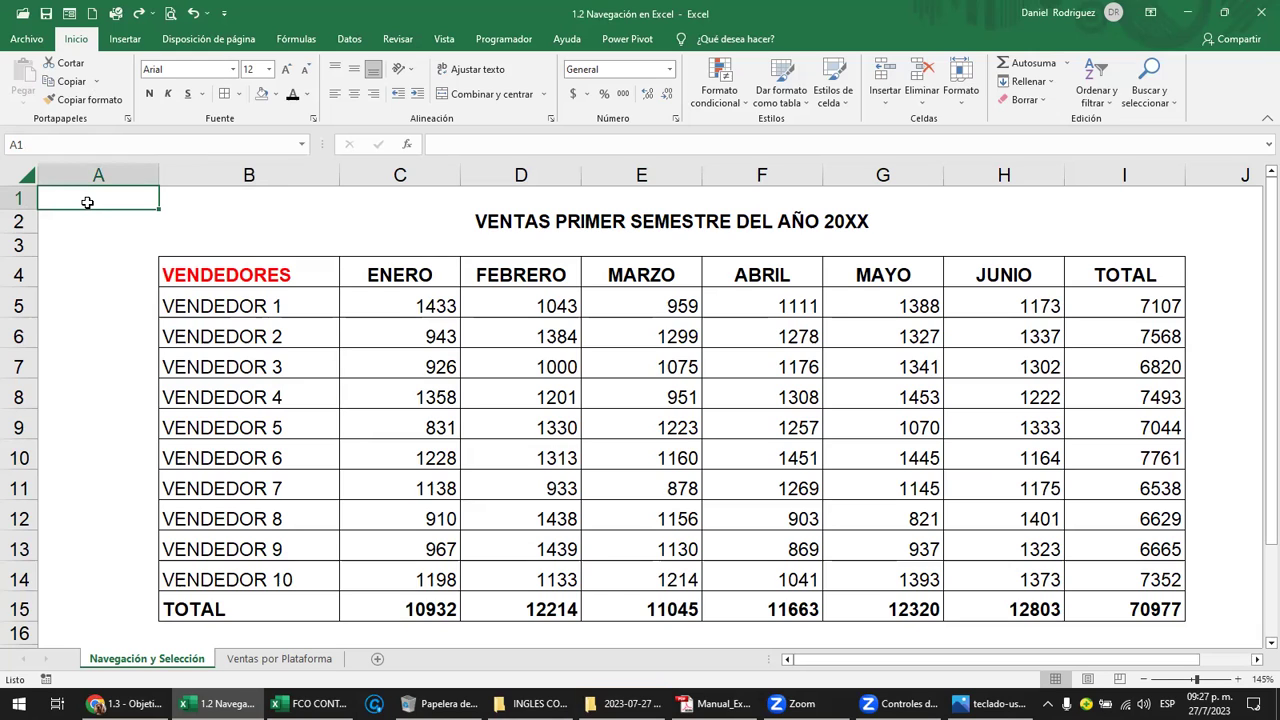
Jump to B4 with Go To, select grand total I15, then return to A1 with Ctrl+Home
{"action": "key", "text": "F5"}
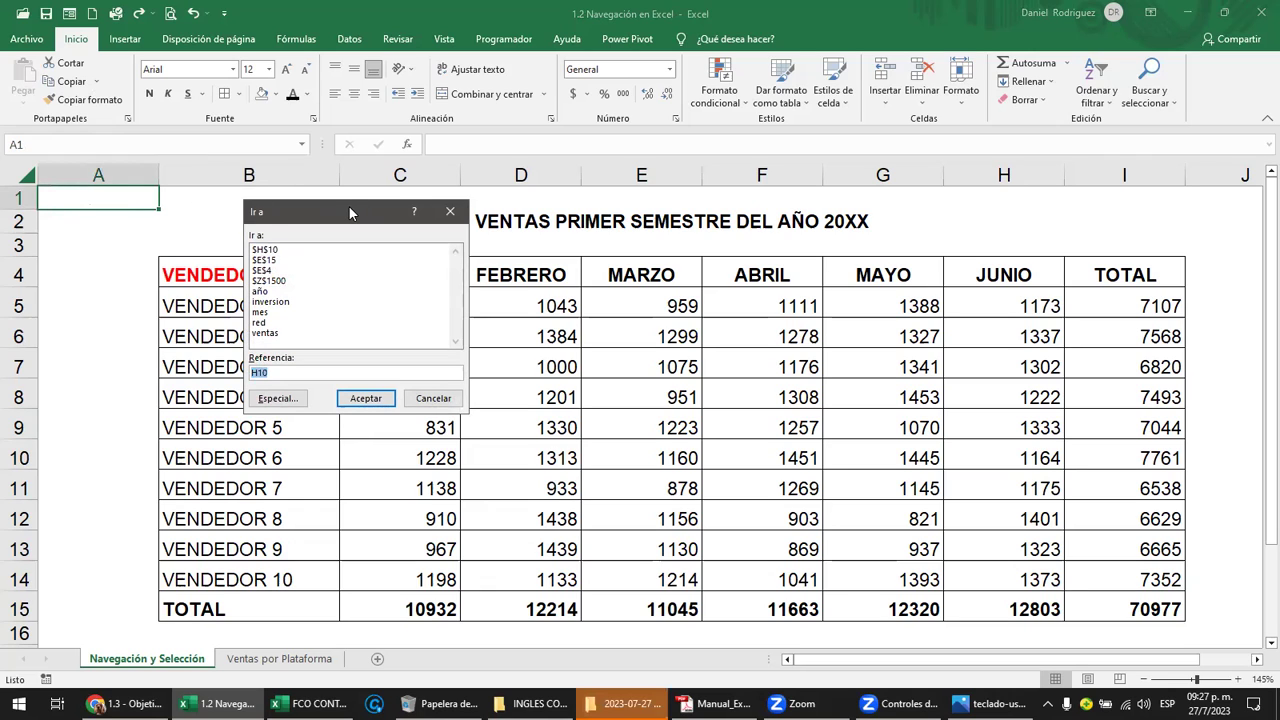
{"action": "type", "text": "b"}
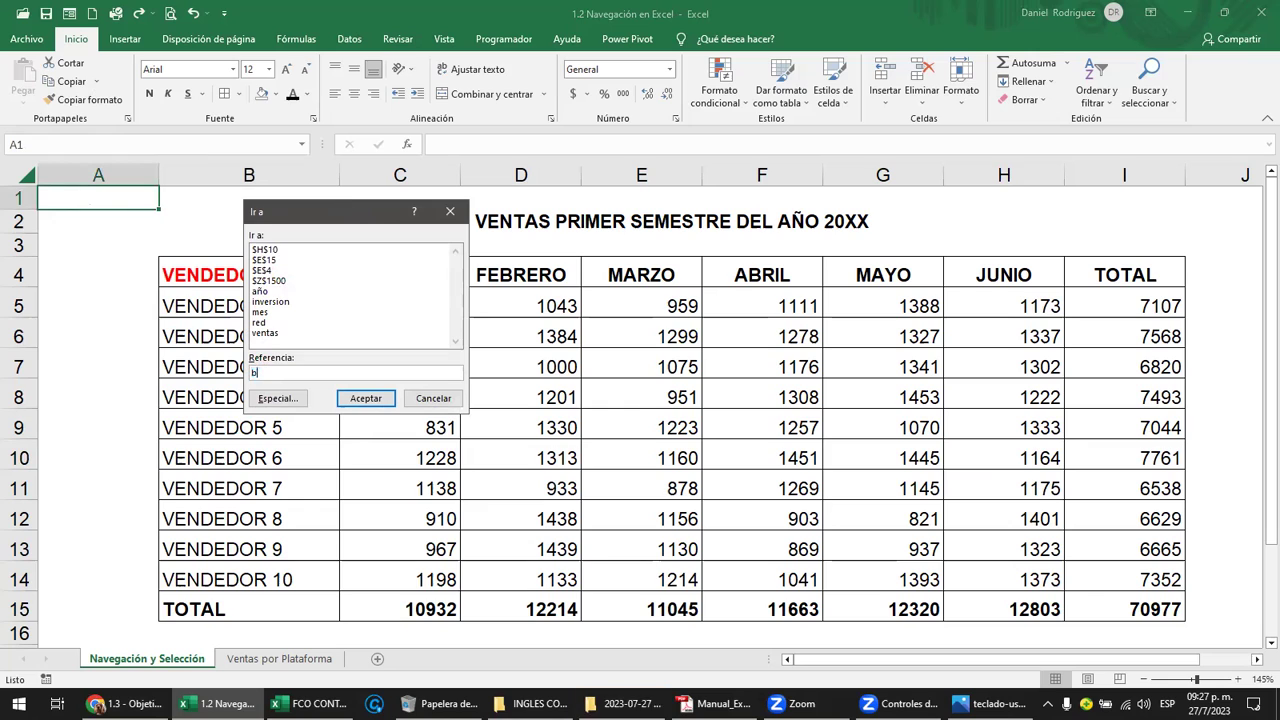
{"action": "type", "text": "4"}
{"action": "key", "text": "Return"}
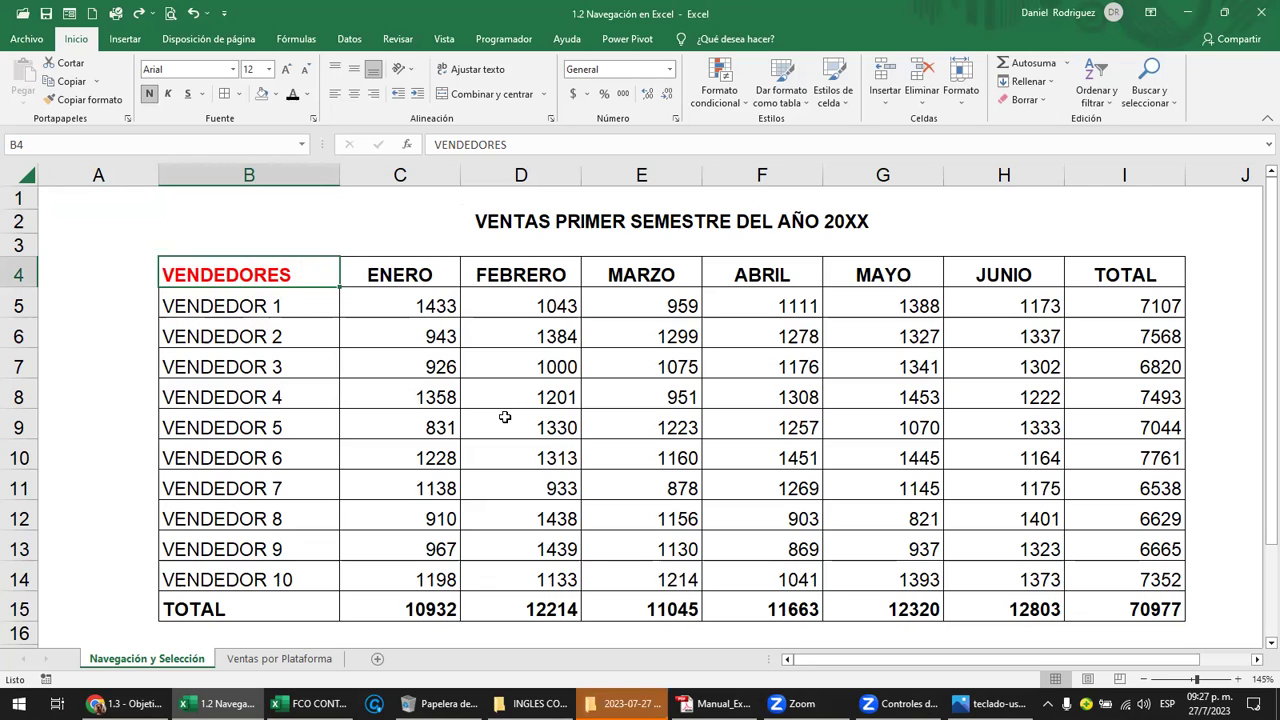
{"action": "left_click", "coordinate": [1177, 612]}
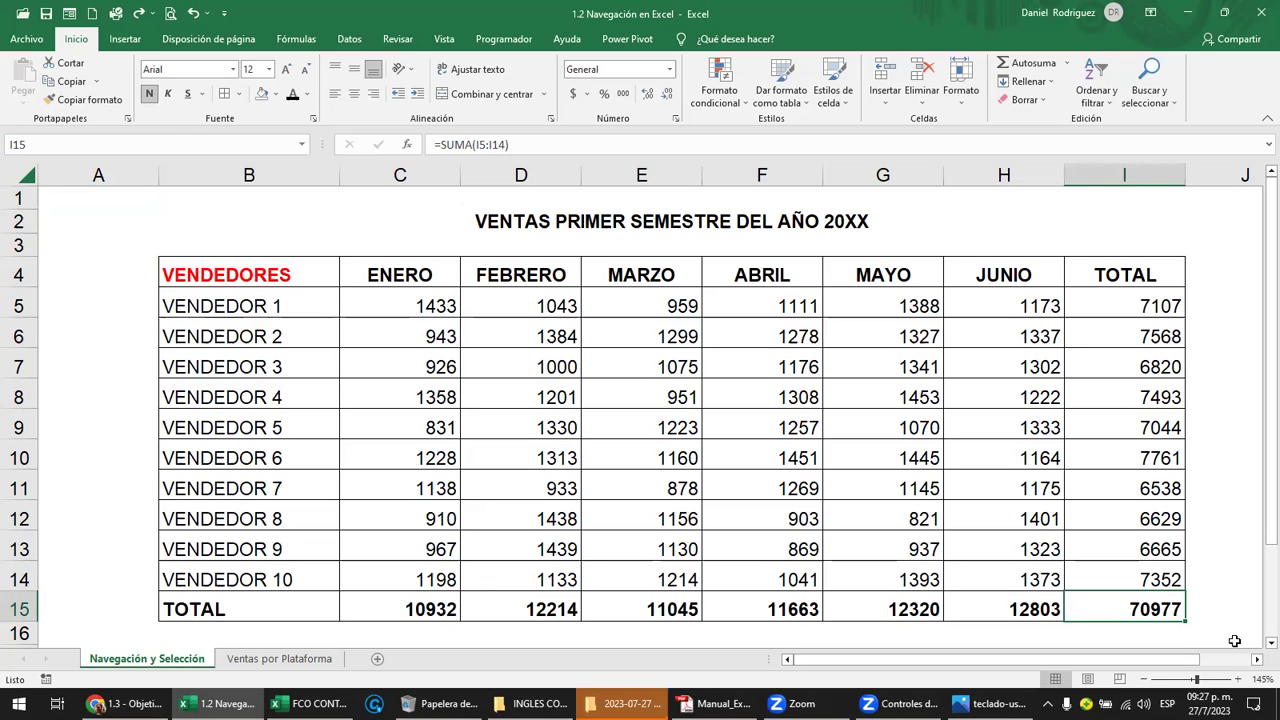
{"action": "key", "text": "ctrl+Home"}
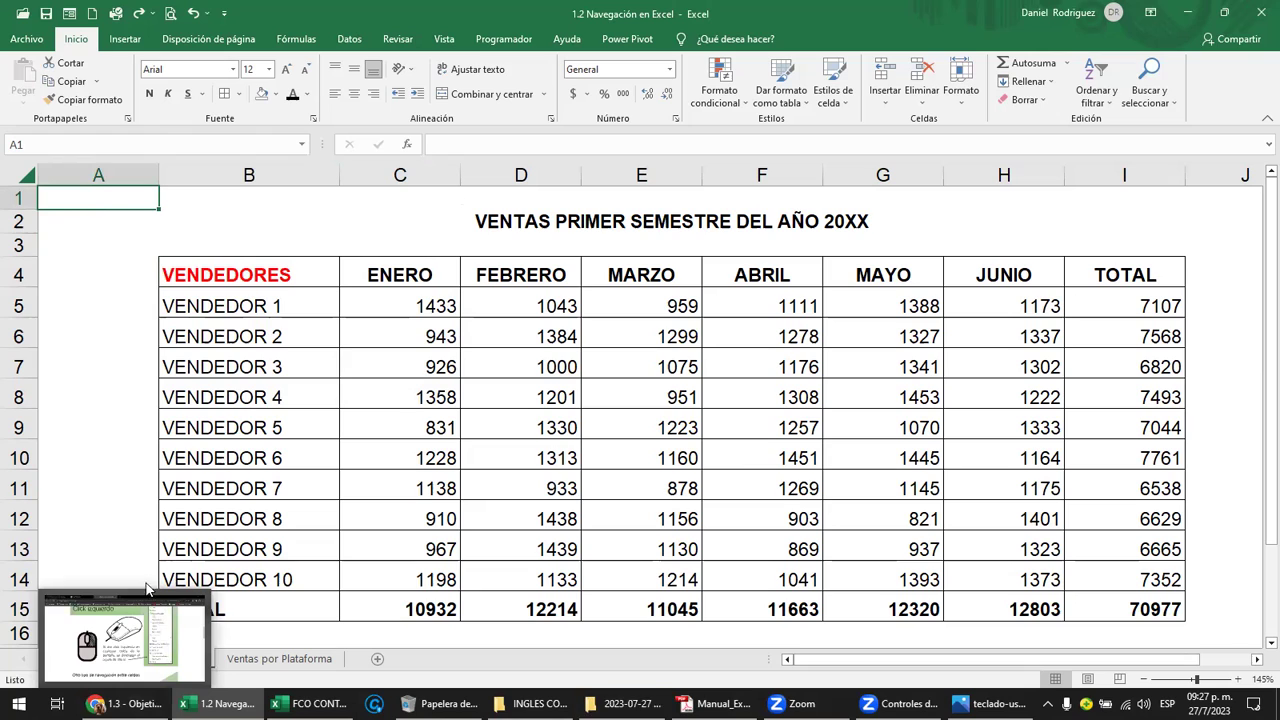
Select B2 and H12, return to A1, and switch to the Adobe Reader manual
{"action": "left_click", "coordinate": [240, 218]}
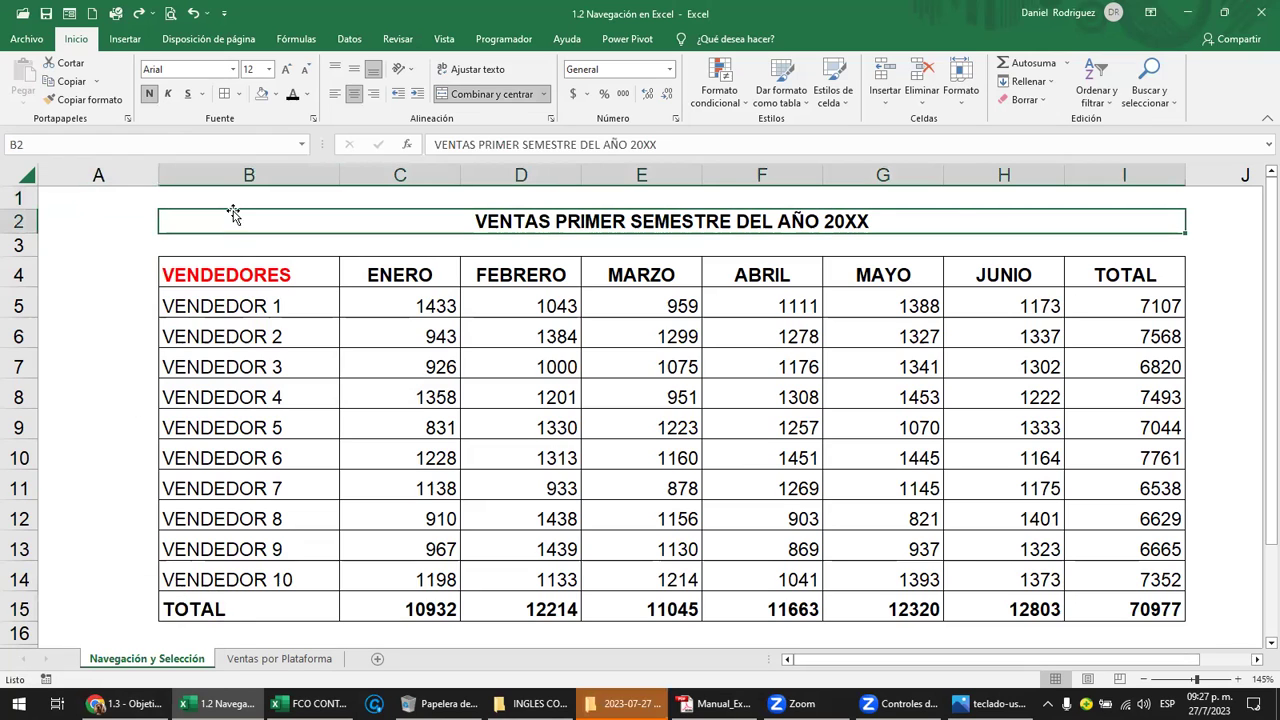
{"action": "left_click", "coordinate": [954, 516]}
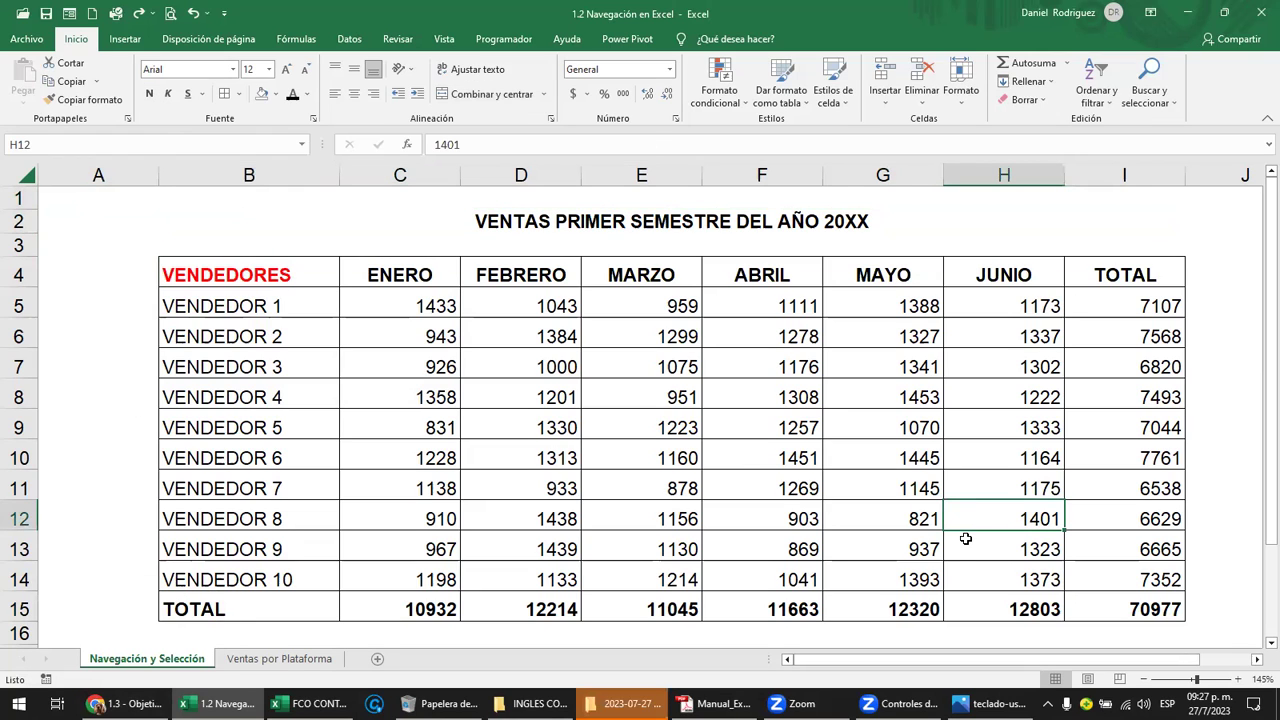
{"action": "key", "text": "ctrl+Home"}
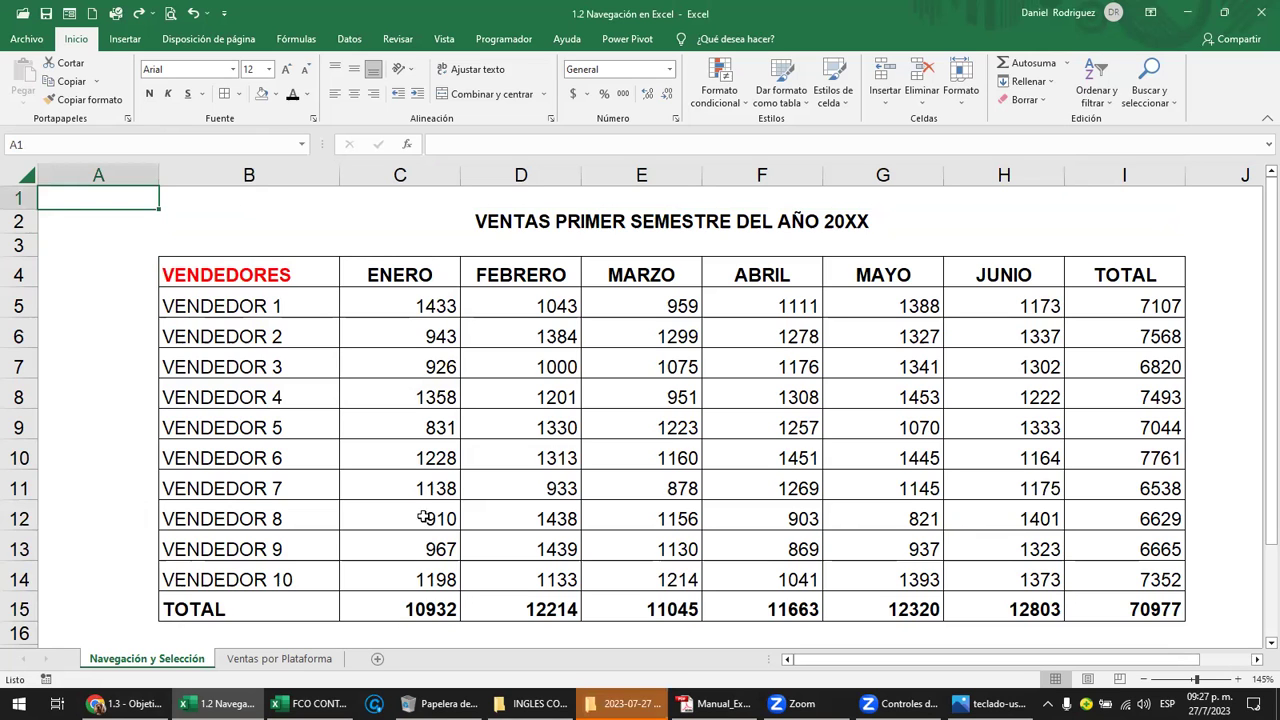
{"action": "key", "text": "alt+Tab"}
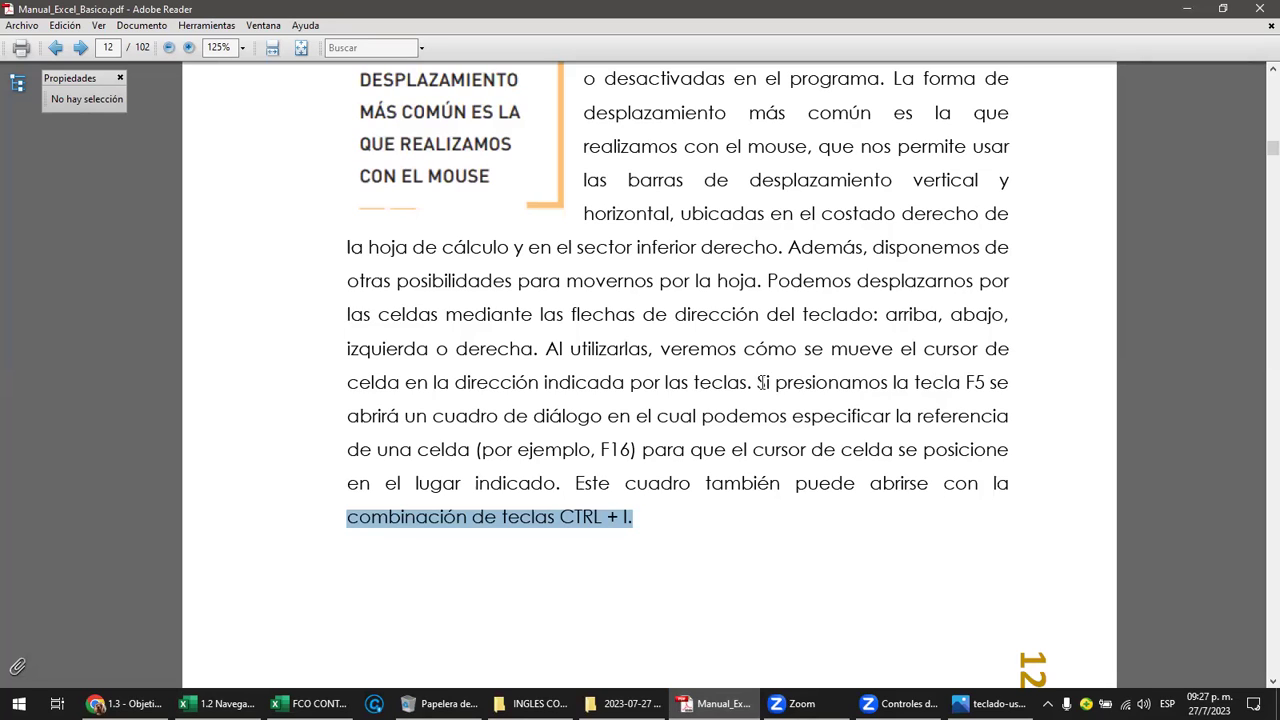
Highlight the manual's F5 sentence, then scroll down toward Figure 4 on page 13
{"action": "left_click_drag", "start_coordinate": [761, 382], "coordinate": [935, 380]}
{"action": "left_click", "coordinate": [674, 522]}
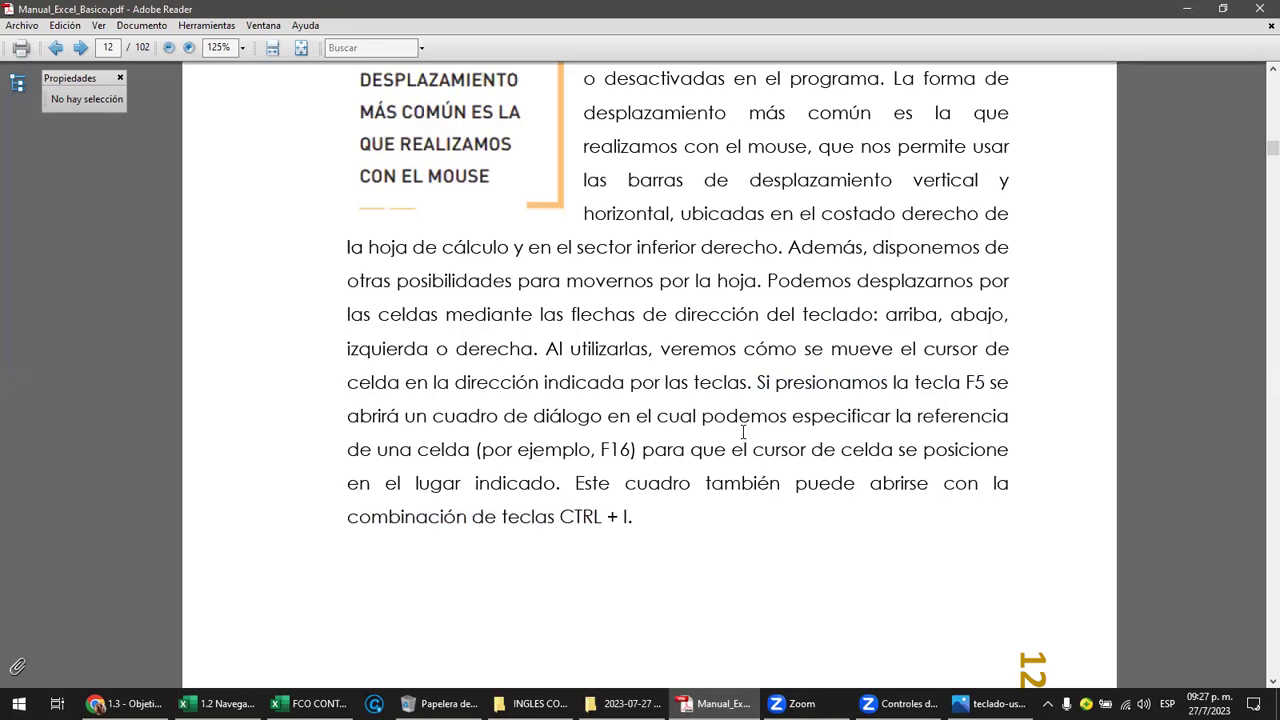
{"action": "scroll", "coordinate": [746, 438], "scroll_direction": "down", "scroll_amount": 1}
{"action": "scroll", "coordinate": [746, 438], "scroll_direction": "down", "scroll_amount": 3}
{"action": "scroll", "coordinate": [746, 438], "scroll_direction": "down", "scroll_amount": 1}
{"action": "scroll", "coordinate": [746, 438], "scroll_direction": "down", "scroll_amount": 1}
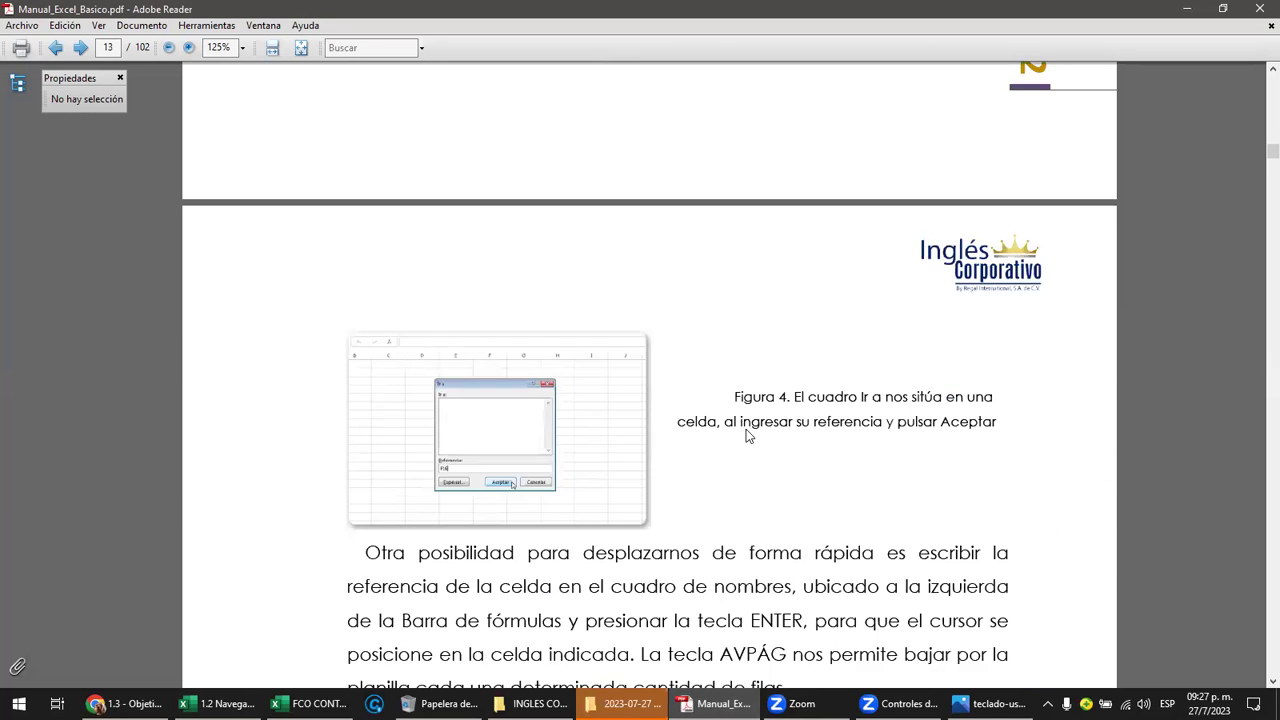
{"action": "scroll", "coordinate": [746, 438], "scroll_direction": "down", "scroll_amount": 1}
Select the Figure 4 illustration, scroll on, and return to the Excel sales workbook
{"action": "left_click", "coordinate": [477, 310]}
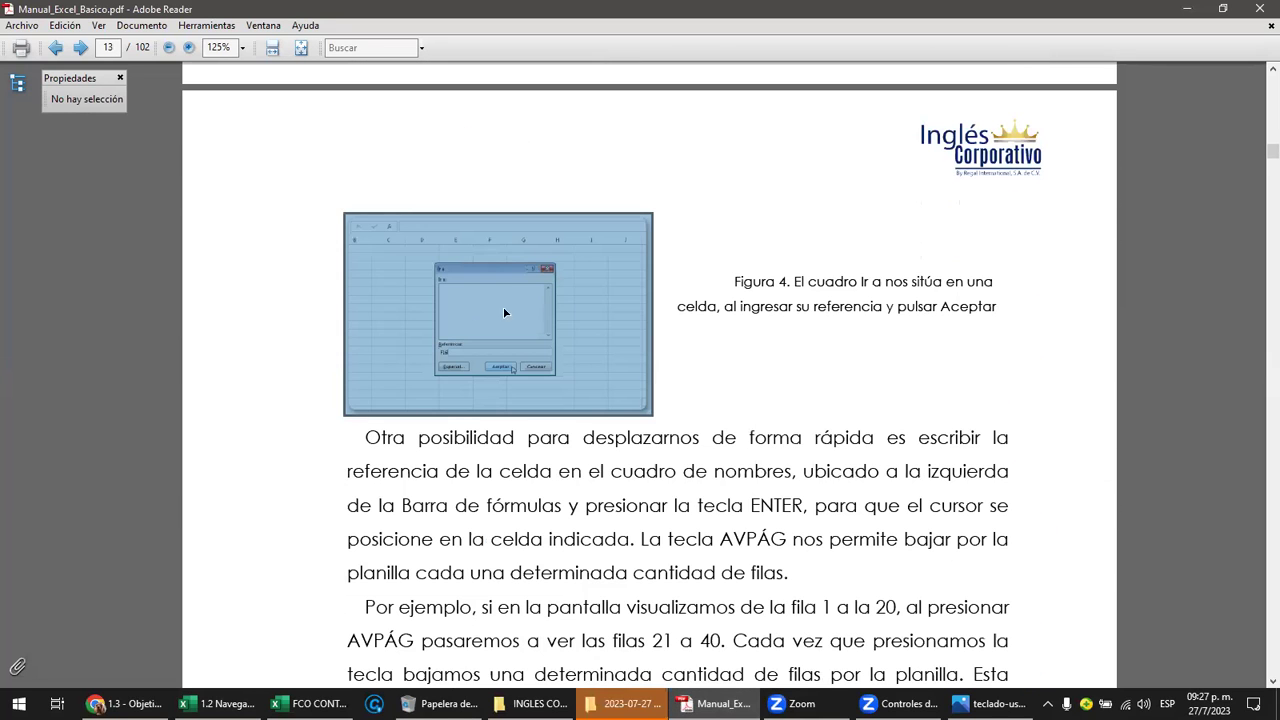
{"action": "scroll", "coordinate": [649, 341], "scroll_direction": "down", "scroll_amount": 1}
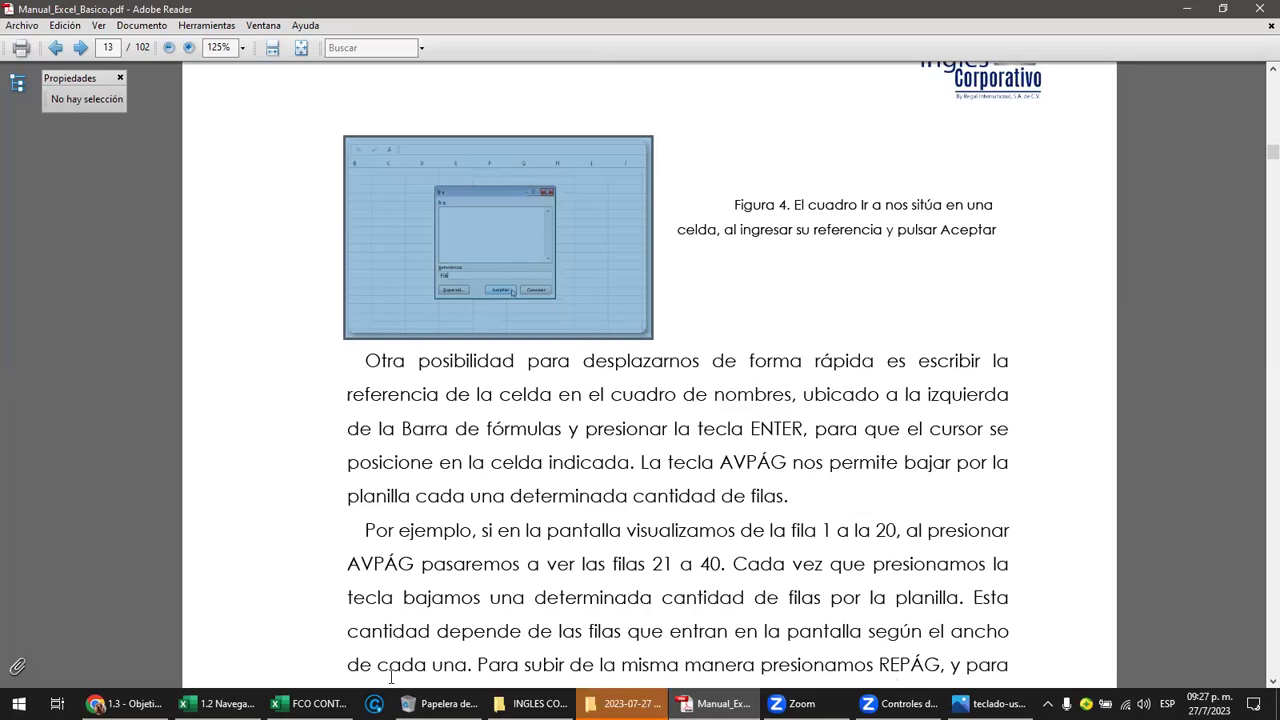
{"action": "left_click", "coordinate": [220, 703]}
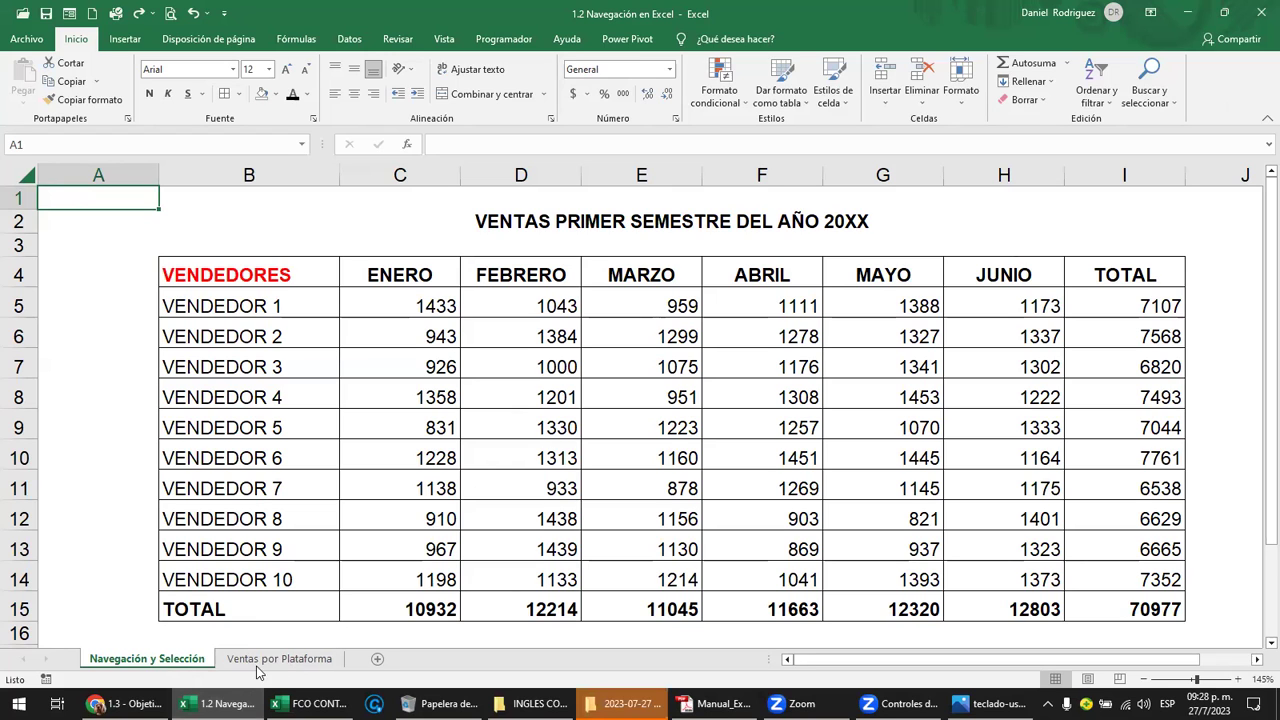
Open the Ventas por Plataforma sheet, select A2 (Facebook) and scroll down toward row 100
{"action": "left_click", "coordinate": [281, 660]}
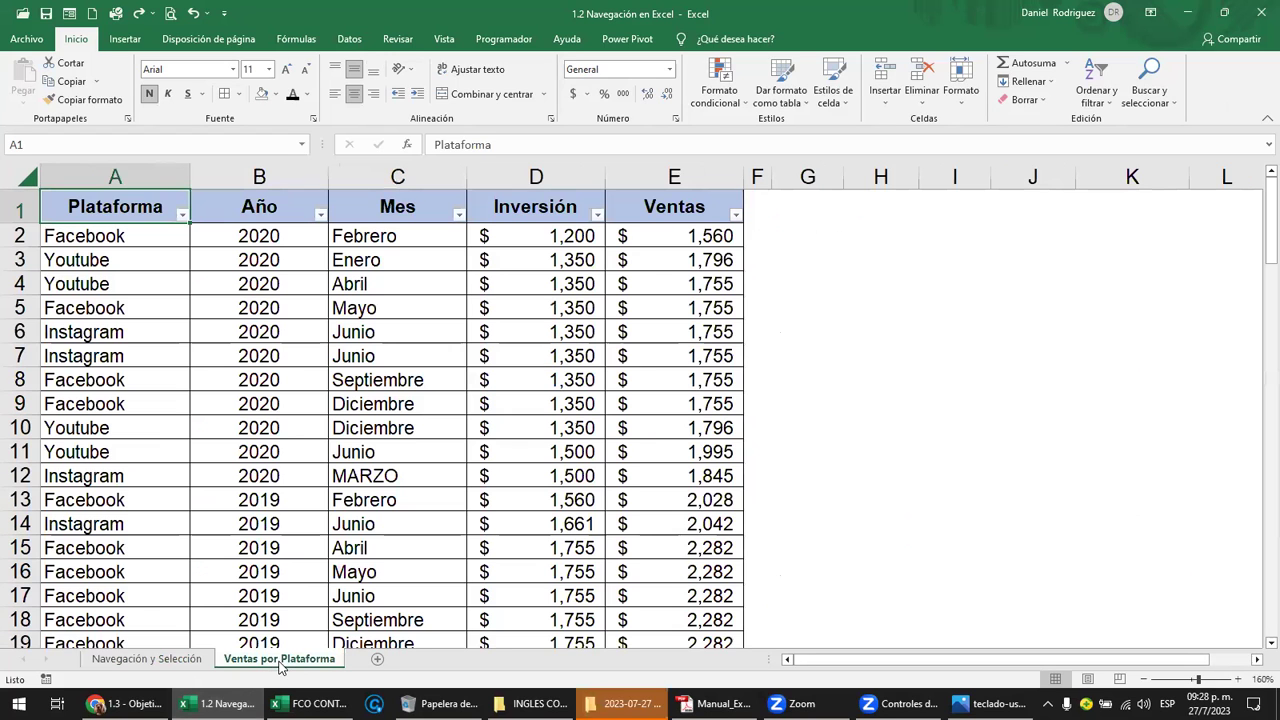
{"action": "left_click", "coordinate": [130, 246]}
{"action": "scroll", "coordinate": [130, 250], "scroll_direction": "down", "scroll_amount": 4}
{"action": "scroll", "coordinate": [150, 275], "scroll_direction": "down", "scroll_amount": 4}
{"action": "scroll", "coordinate": [131, 284], "scroll_direction": "down", "scroll_amount": 4}
{"action": "scroll", "coordinate": [131, 284], "scroll_direction": "down", "scroll_amount": 6}
{"action": "scroll", "coordinate": [128, 288], "scroll_direction": "down", "scroll_amount": 5}
{"action": "scroll", "coordinate": [126, 289], "scroll_direction": "down", "scroll_amount": 2}
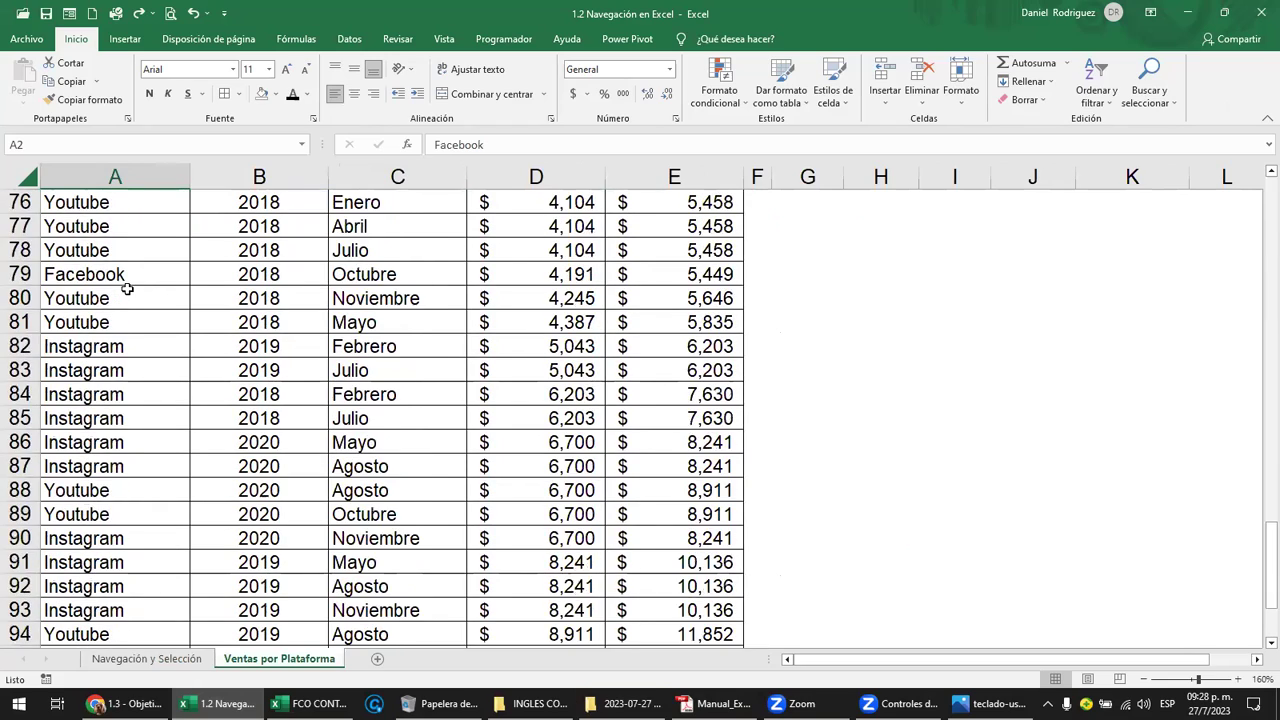
{"action": "scroll", "coordinate": [110, 300], "scroll_direction": "down", "scroll_amount": 5}
Select the last entry in A100, then scroll back up to the top of the table
{"action": "left_click", "coordinate": [146, 421]}
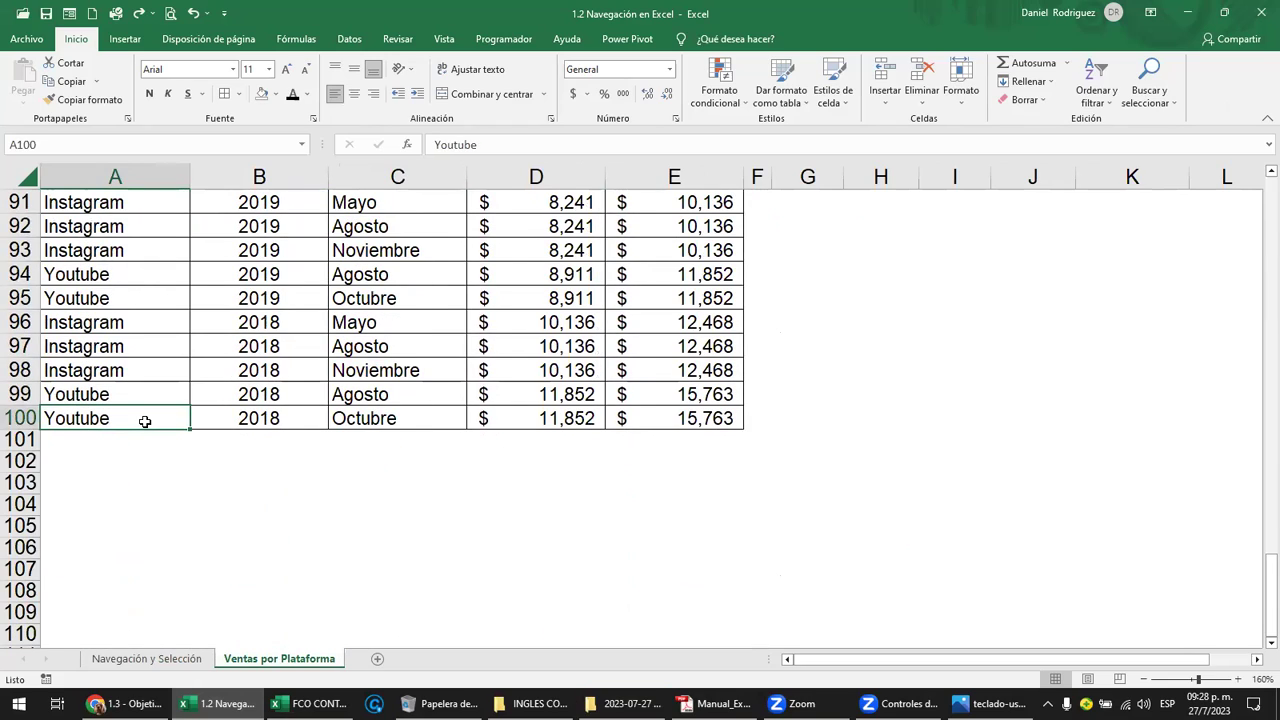
{"action": "scroll", "coordinate": [146, 420], "scroll_direction": "up", "scroll_amount": 5}
{"action": "scroll", "coordinate": [146, 420], "scroll_direction": "up", "scroll_amount": 7}
{"action": "scroll", "coordinate": [143, 417], "scroll_direction": "up", "scroll_amount": 3}
{"action": "scroll", "coordinate": [163, 414], "scroll_direction": "up", "scroll_amount": 14}
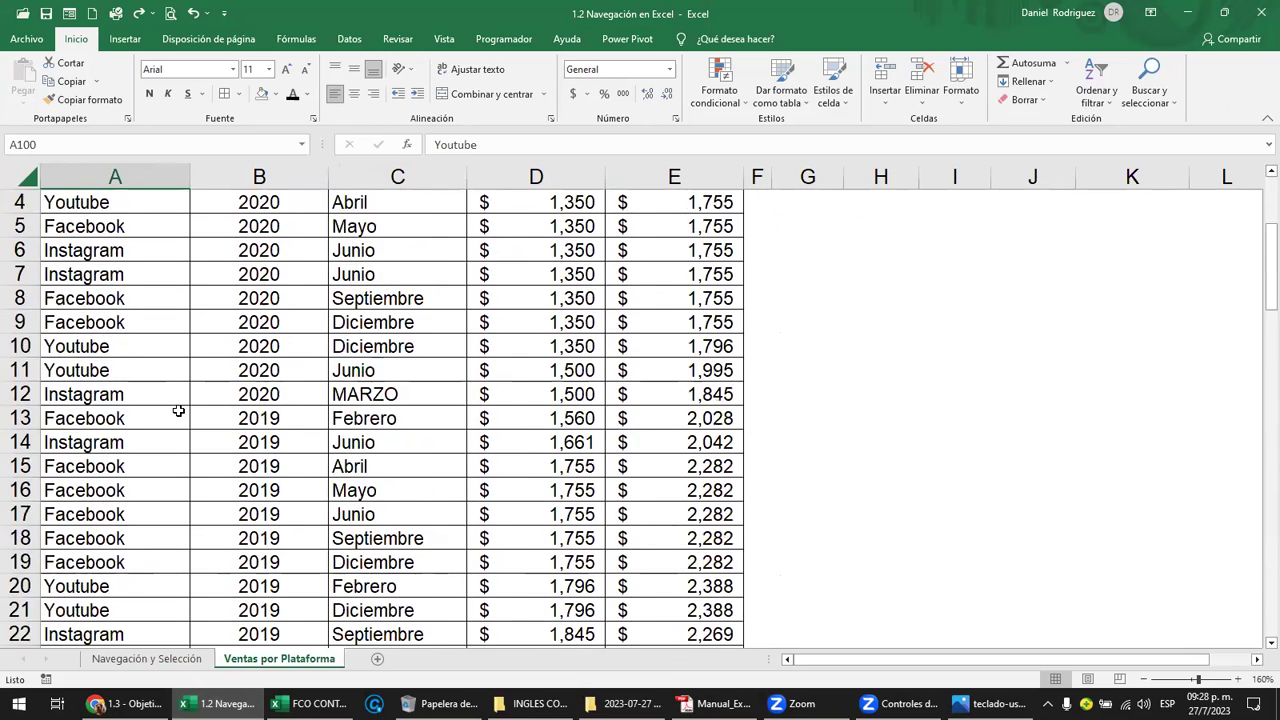
{"action": "scroll", "coordinate": [177, 409], "scroll_direction": "up", "scroll_amount": 1}
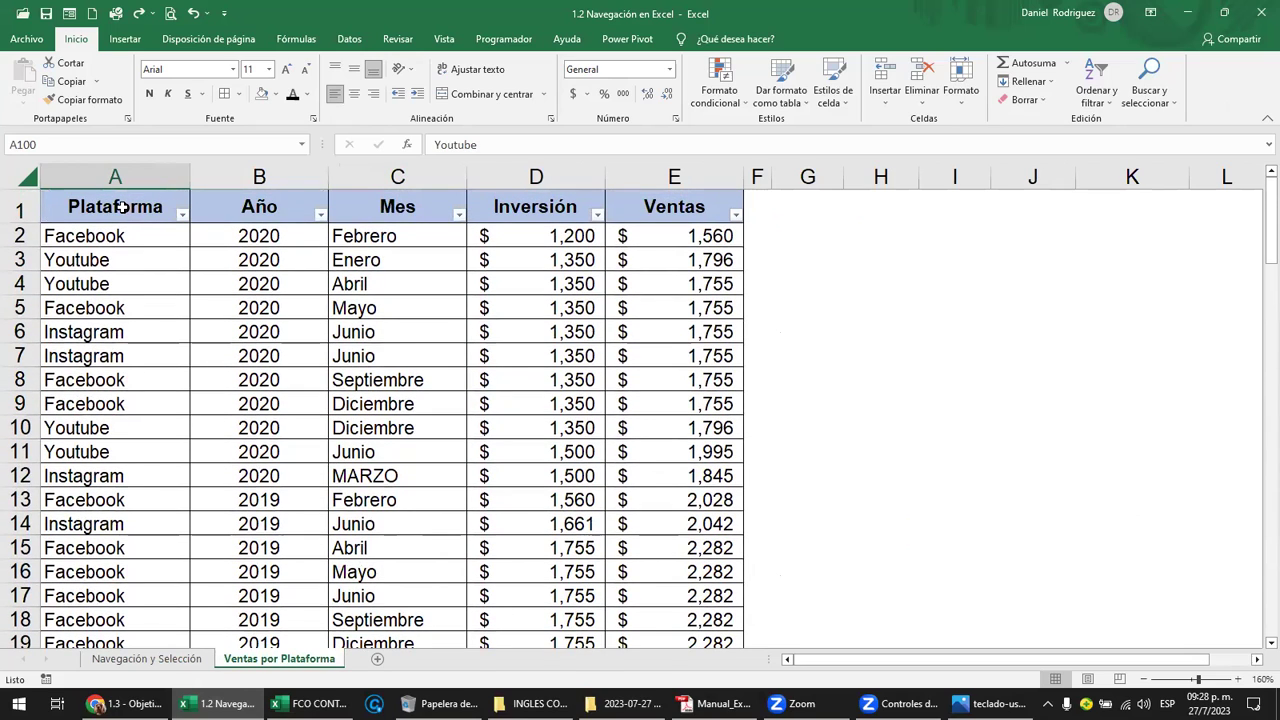
{"action": "mouse_move", "coordinate": [118, 206]}
{"action": "left_mouse_down"}
{"action": "mouse_move", "coordinate": [671, 226]}
{"action": "mouse_move", "coordinate": [694, 206]}
{"action": "left_mouse_up"}
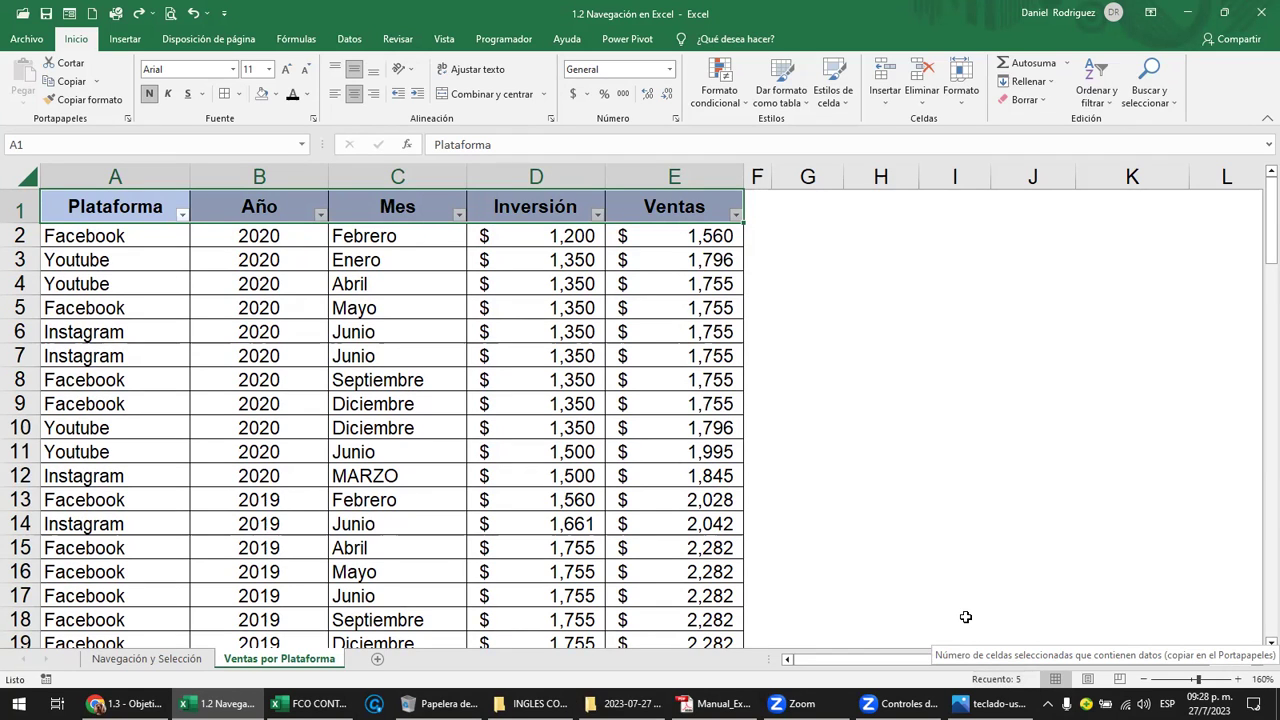
{"action": "left_click", "coordinate": [505, 205]}
{"action": "left_click", "coordinate": [115, 205]}
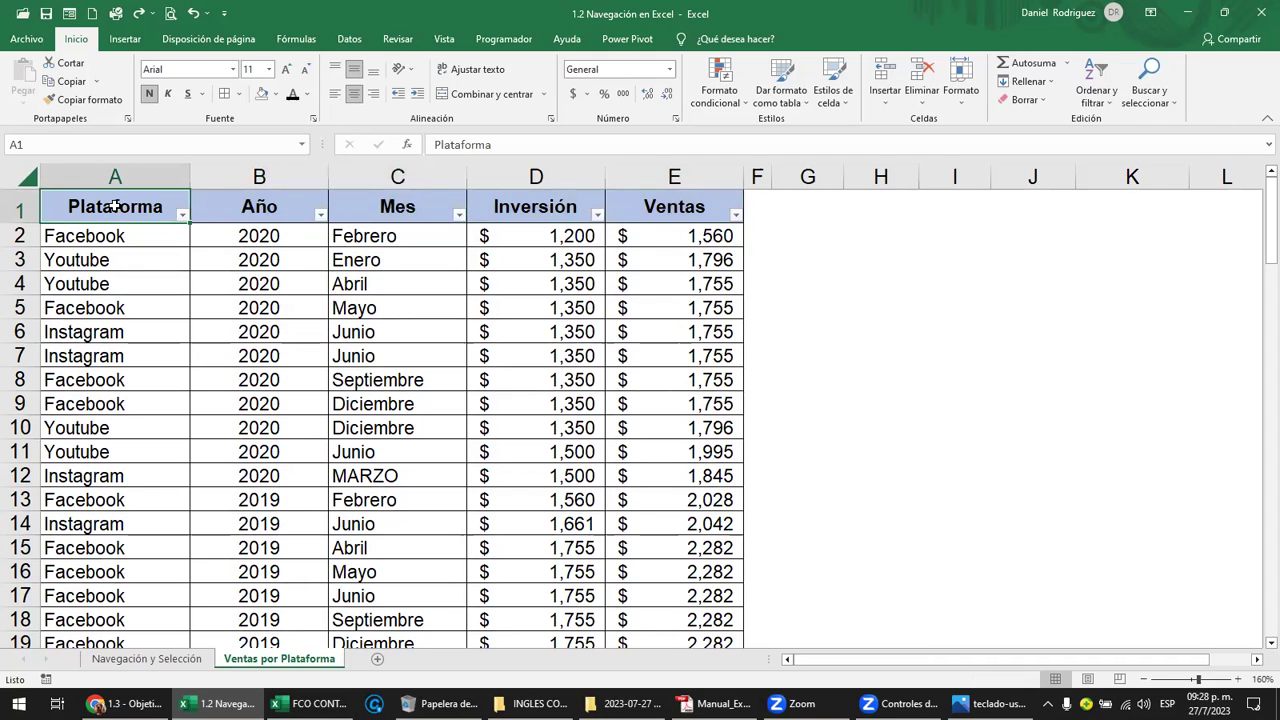
{"action": "left_click", "coordinate": [247, 213]}
{"action": "left_click", "coordinate": [433, 210]}
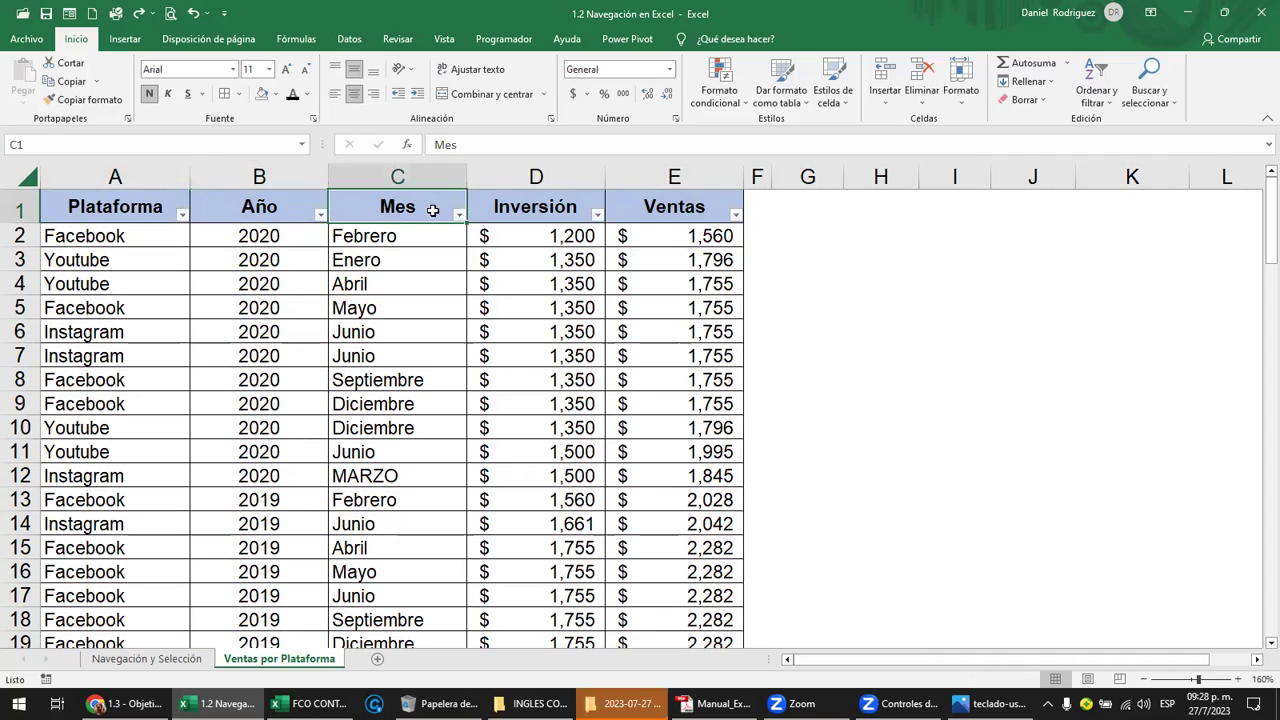
{"action": "left_click", "coordinate": [165, 237]}
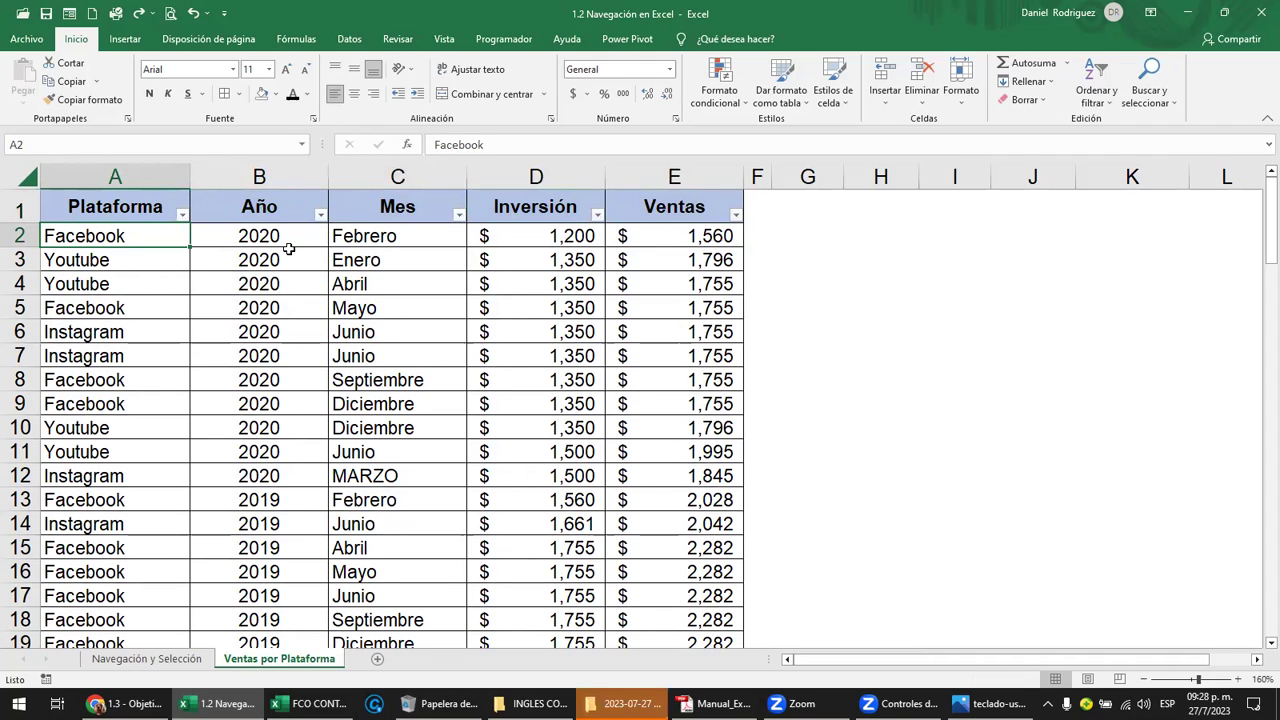
{"action": "left_click", "coordinate": [670, 207]}
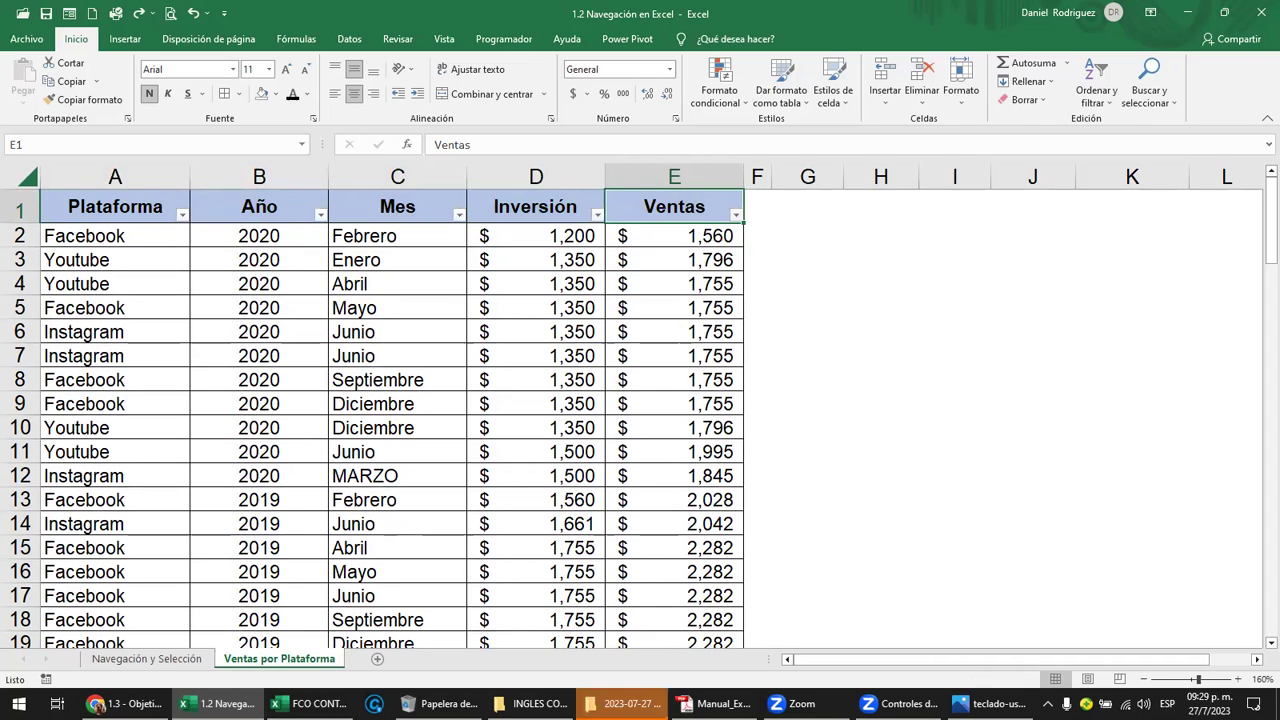
{"action": "mouse_move", "coordinate": [125, 703]}
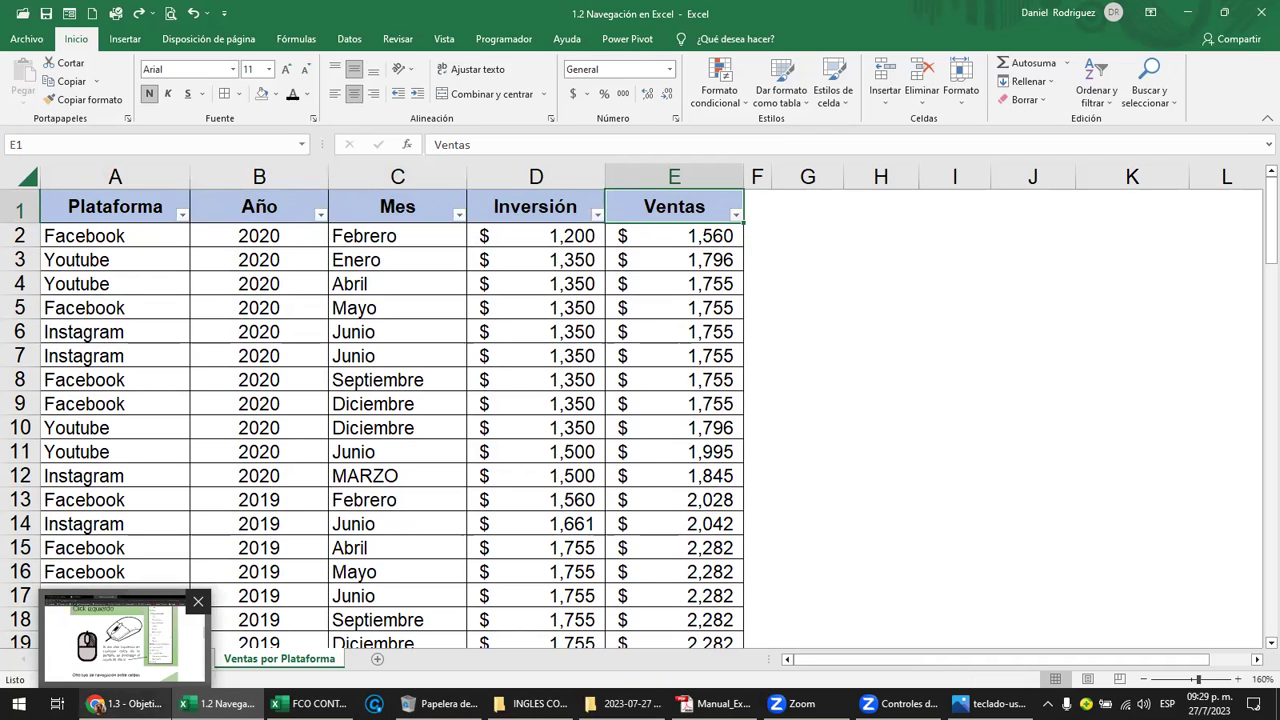
{"action": "left_click", "coordinate": [128, 703]}
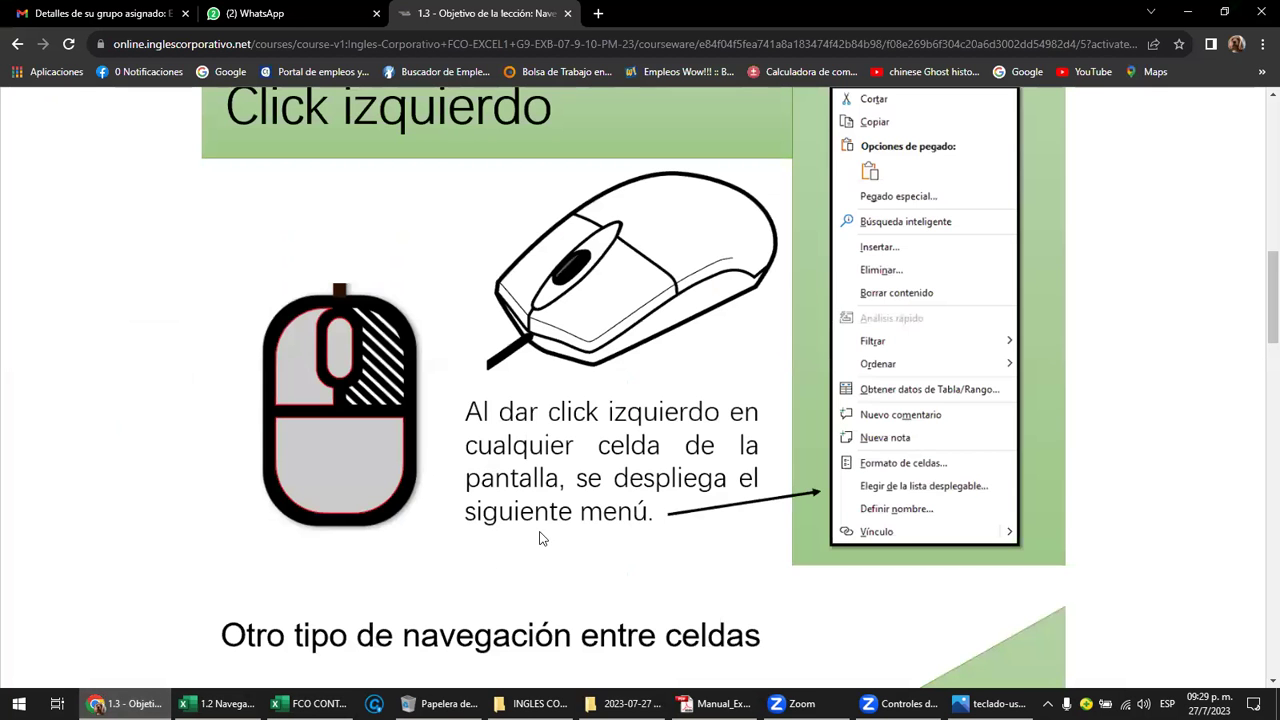
{"action": "scroll", "coordinate": [576, 517], "scroll_direction": "up", "scroll_amount": 4}
{"action": "scroll", "coordinate": [576, 517], "scroll_direction": "up", "scroll_amount": 3}
{"action": "scroll", "coordinate": [576, 517], "scroll_direction": "down", "scroll_amount": 4}
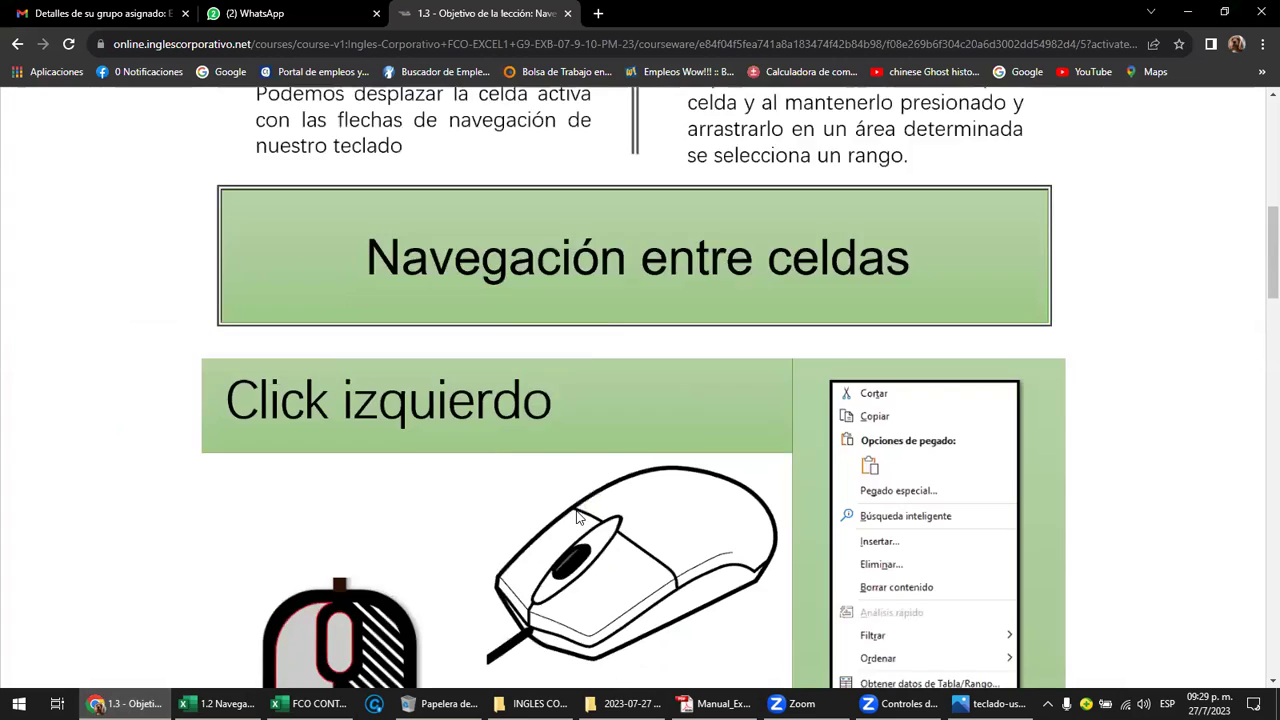
{"action": "scroll", "coordinate": [576, 517], "scroll_direction": "down", "scroll_amount": 4}
{"action": "scroll", "coordinate": [577, 517], "scroll_direction": "down", "scroll_amount": 2}
{"action": "scroll", "coordinate": [577, 511], "scroll_direction": "down", "scroll_amount": 1}
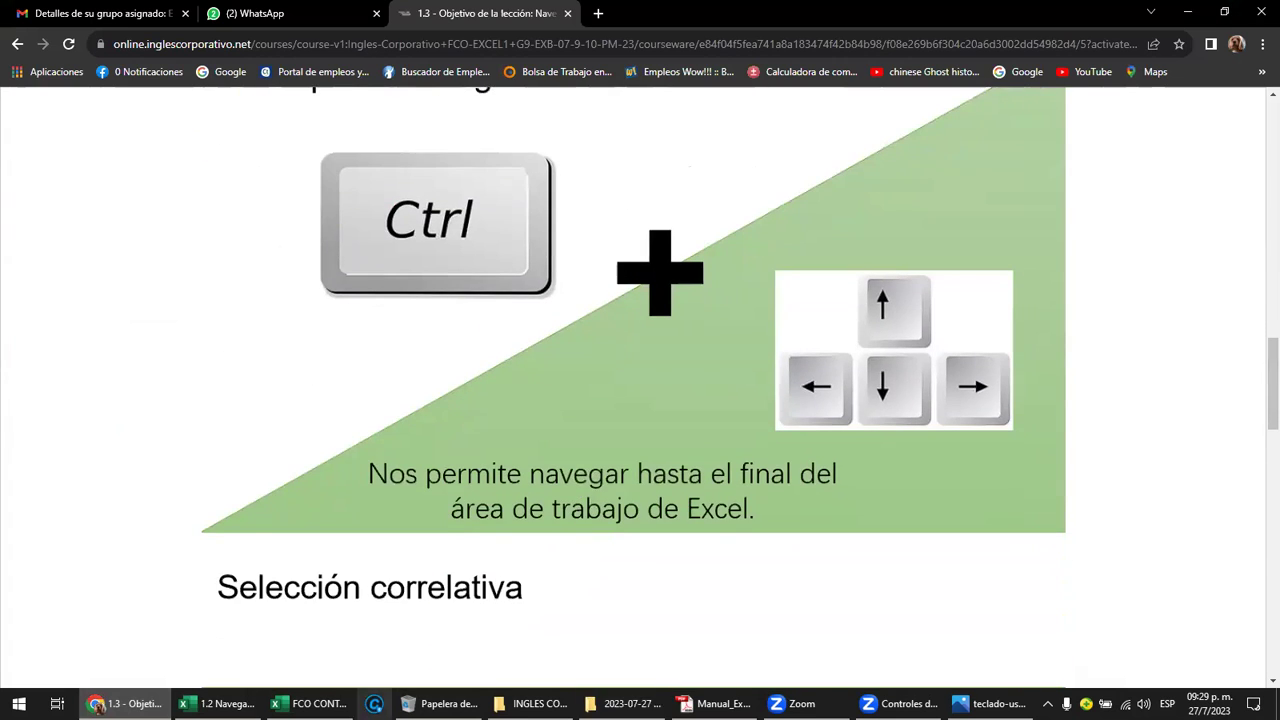
{"action": "key", "text": "alt+Tab"}
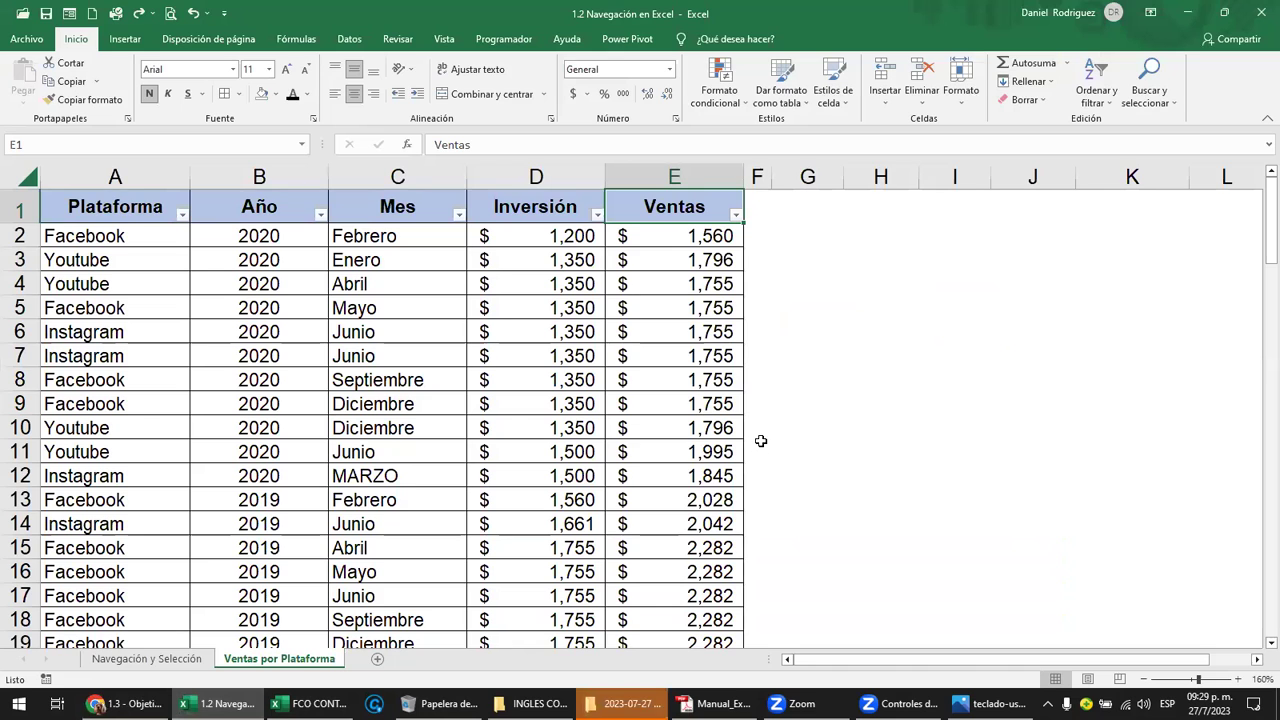
{"action": "key", "text": "ctrl+Down"}
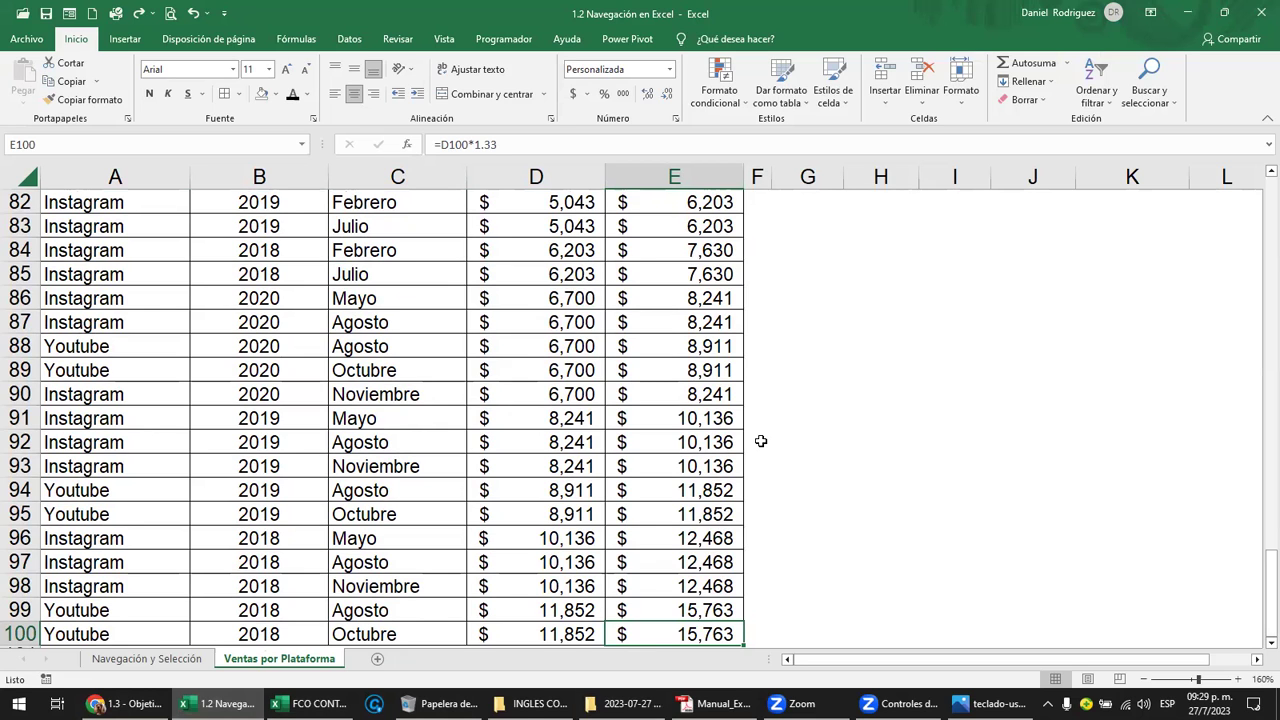
{"action": "key", "text": "ctrl+Up"}
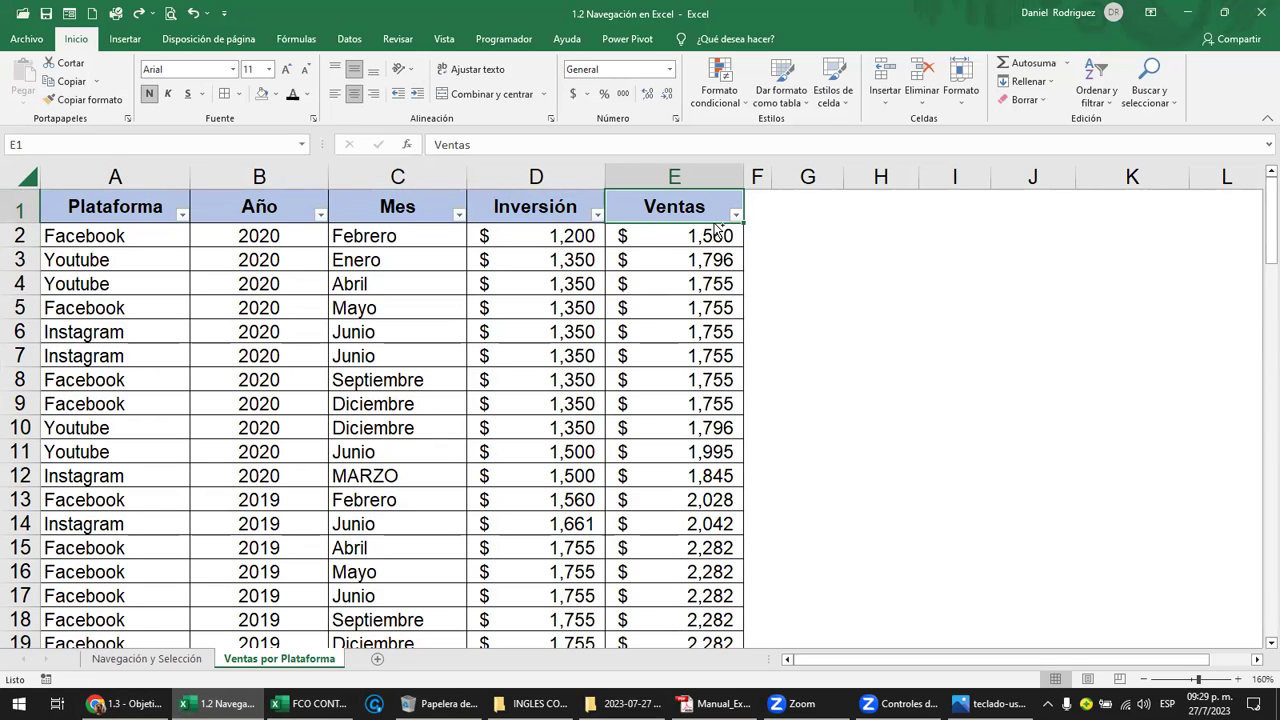
{"action": "key", "text": "ctrl+Left"}
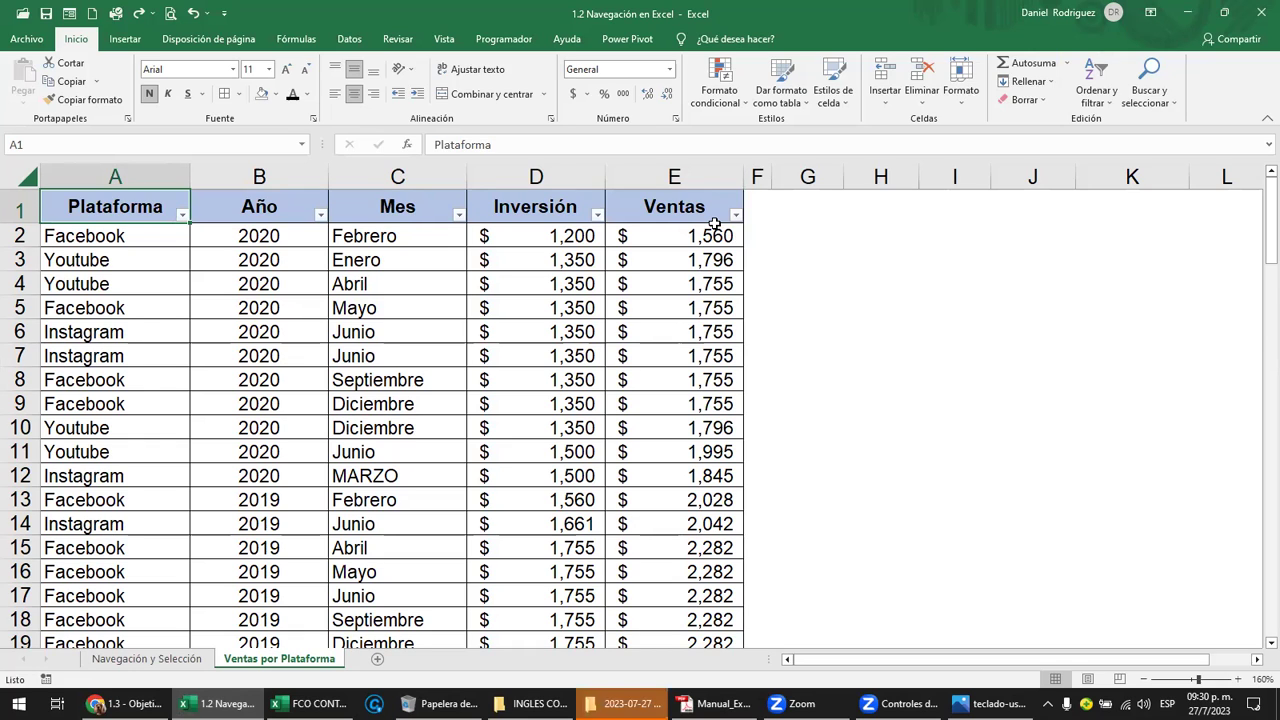
{"action": "key", "text": "shift+Down"}
{"action": "key", "text": "shift+Down"}
{"action": "key", "text": "shift+Down"}
{"action": "key", "text": "shift+Down"}
{"action": "key", "text": "shift+Down"}
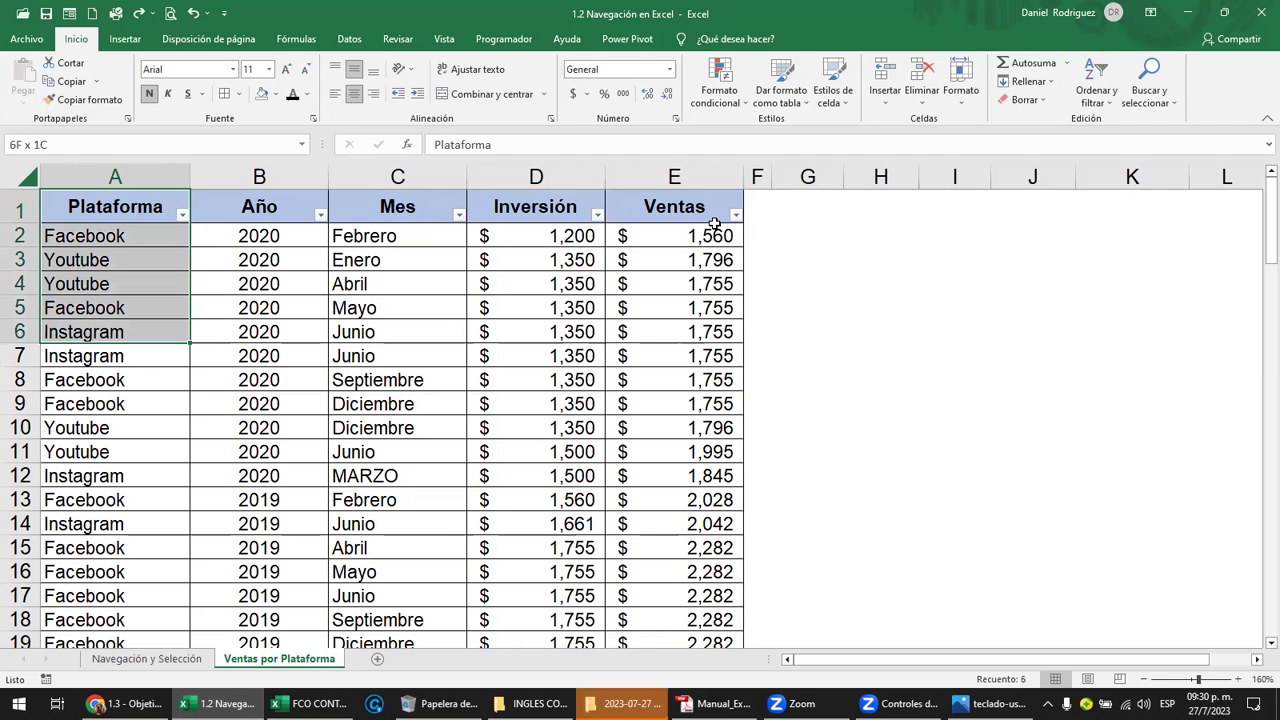
{"action": "key", "text": "shift+Down"}
{"action": "key", "text": "shift+Down"}
{"action": "key", "text": "shift+Down"}
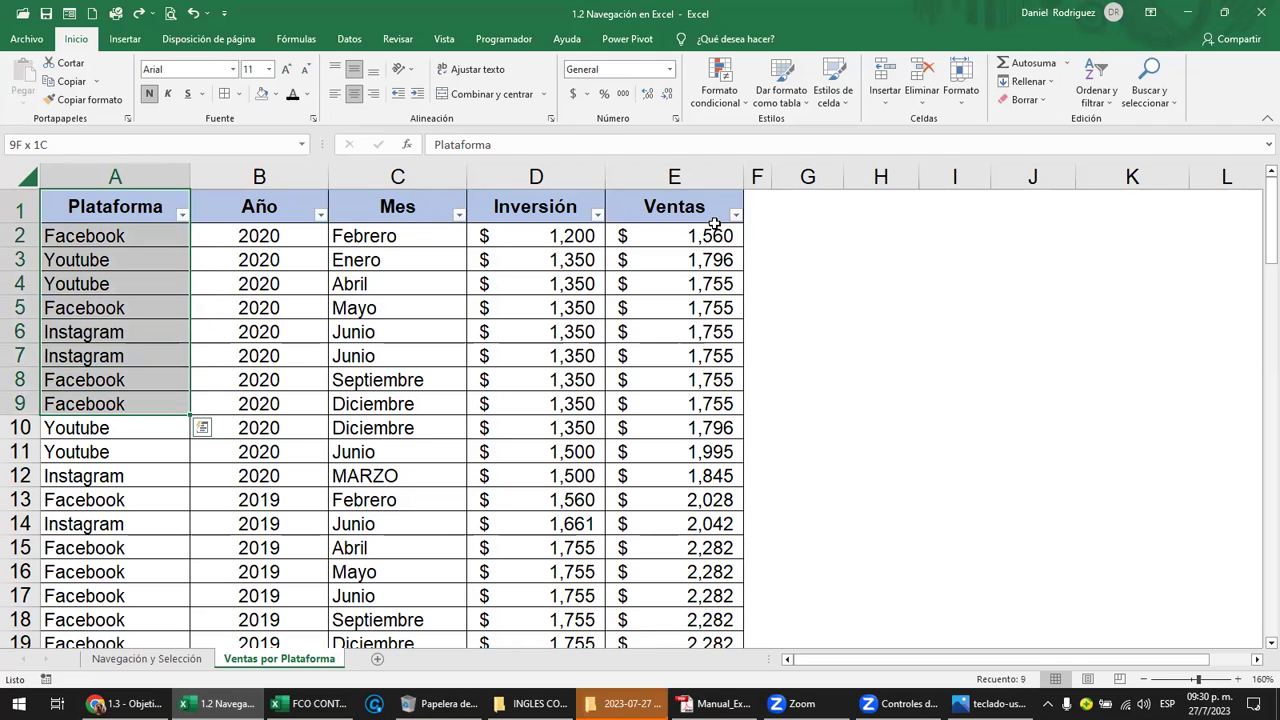
{"action": "key", "text": "ctrl+Home"}
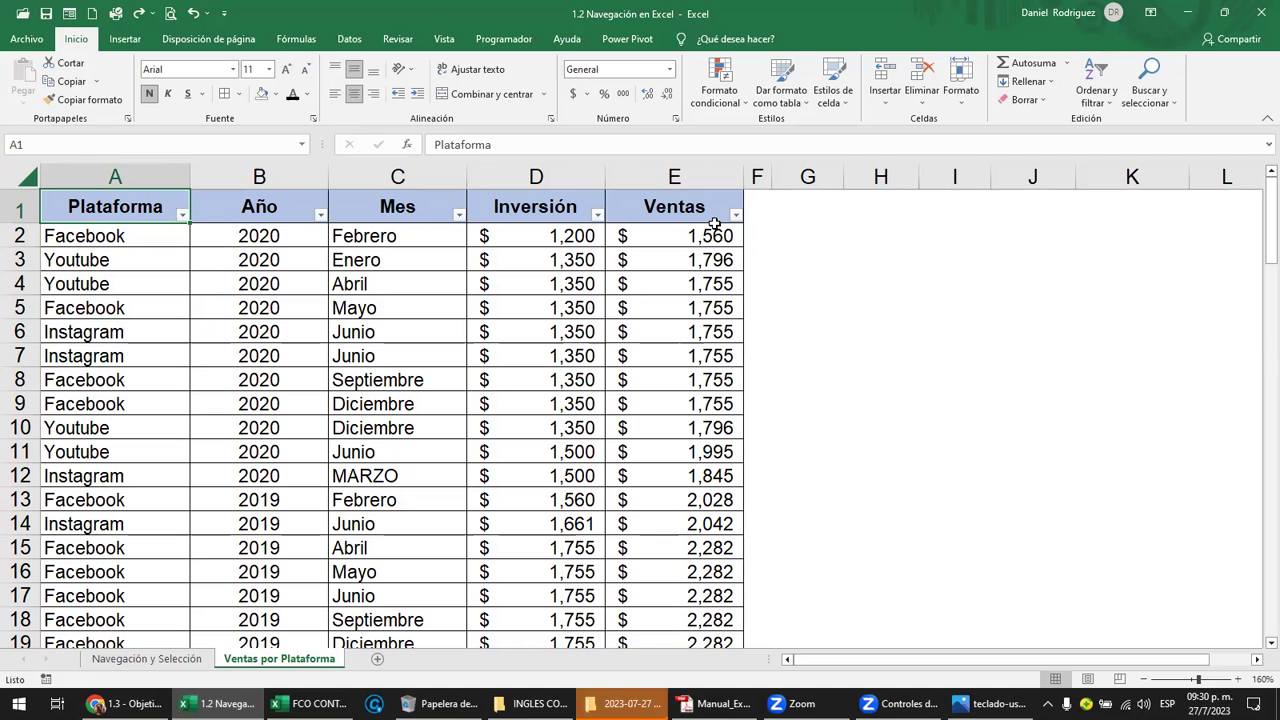
{"action": "key", "text": "ctrl+shift+Down"}
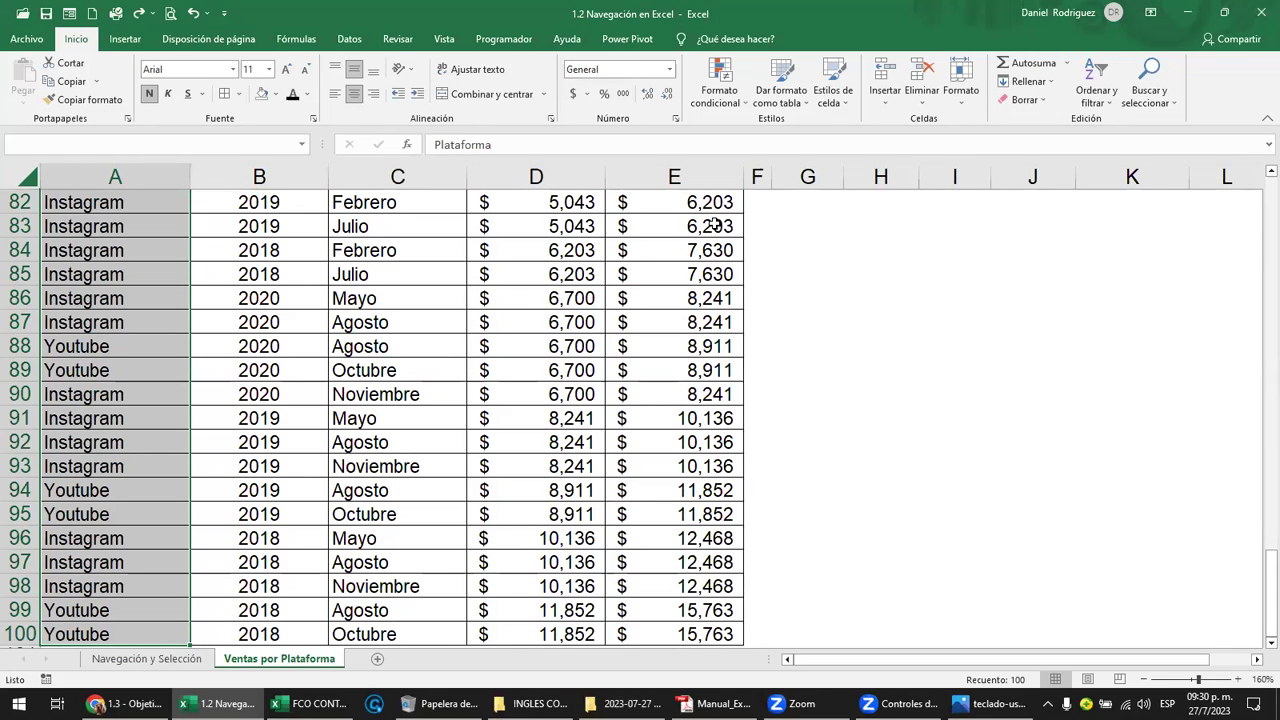
{"action": "key", "text": "ctrl+space"}
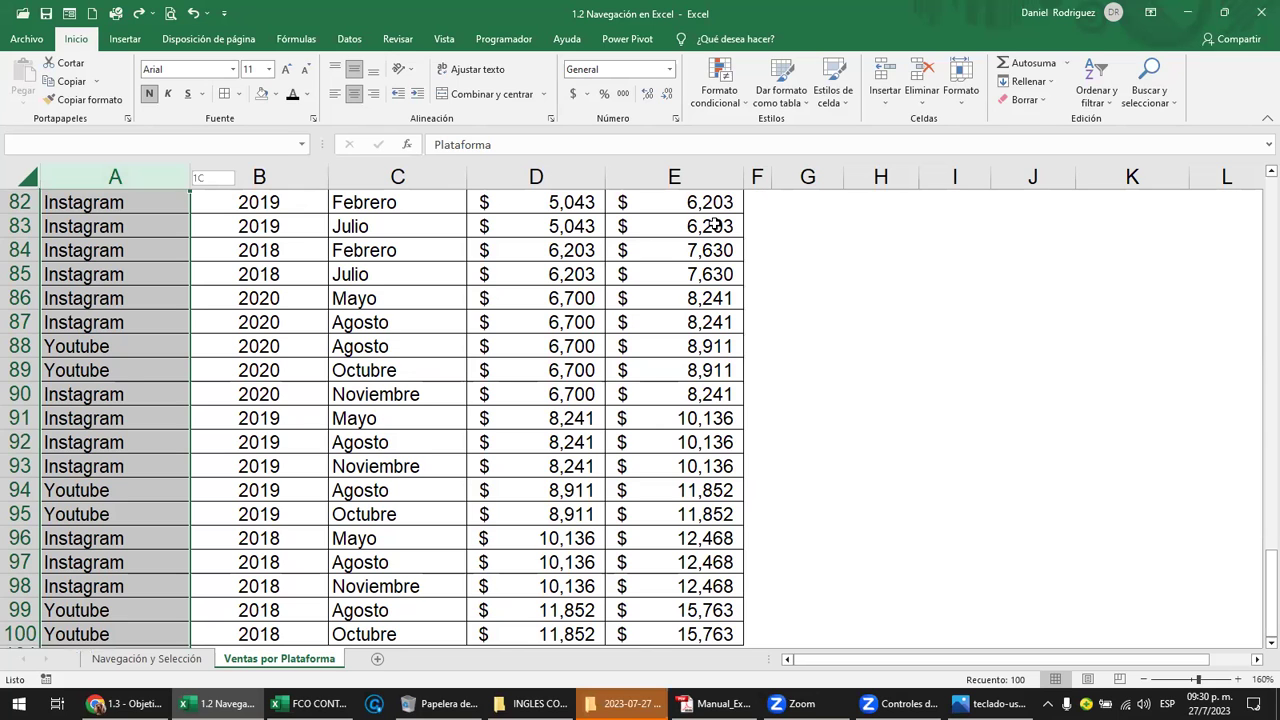
{"action": "key", "text": "ctrl+Home"}
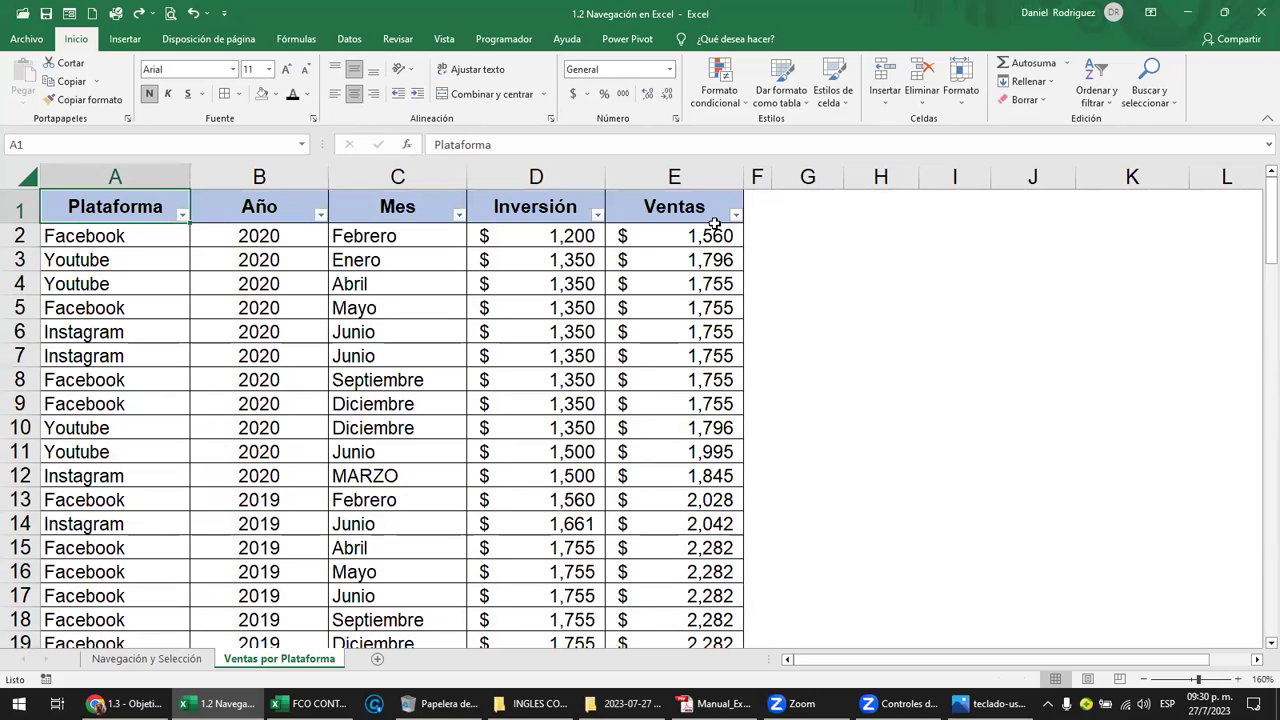
Select Mes header C1 and months C2:C4, then the Mes column to row 100, and return
{"action": "left_click", "coordinate": [400, 213]}
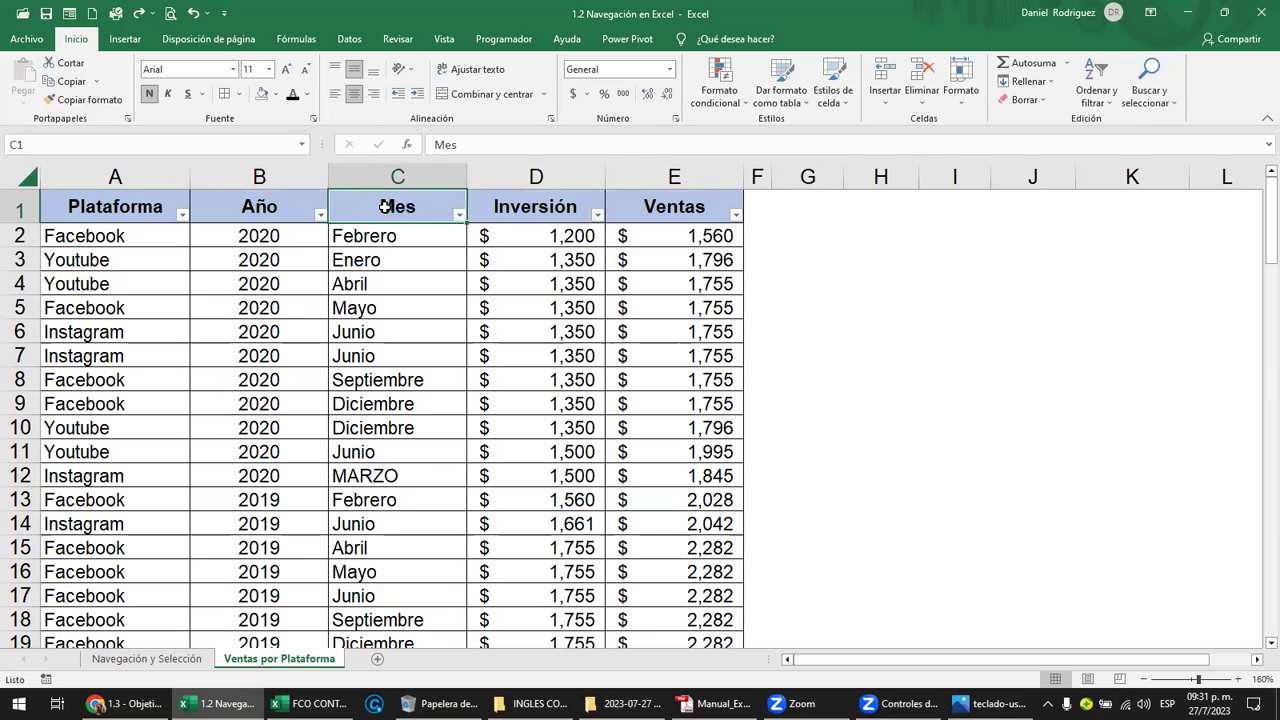
{"action": "left_click_drag", "start_coordinate": [395, 236], "coordinate": [391, 284]}
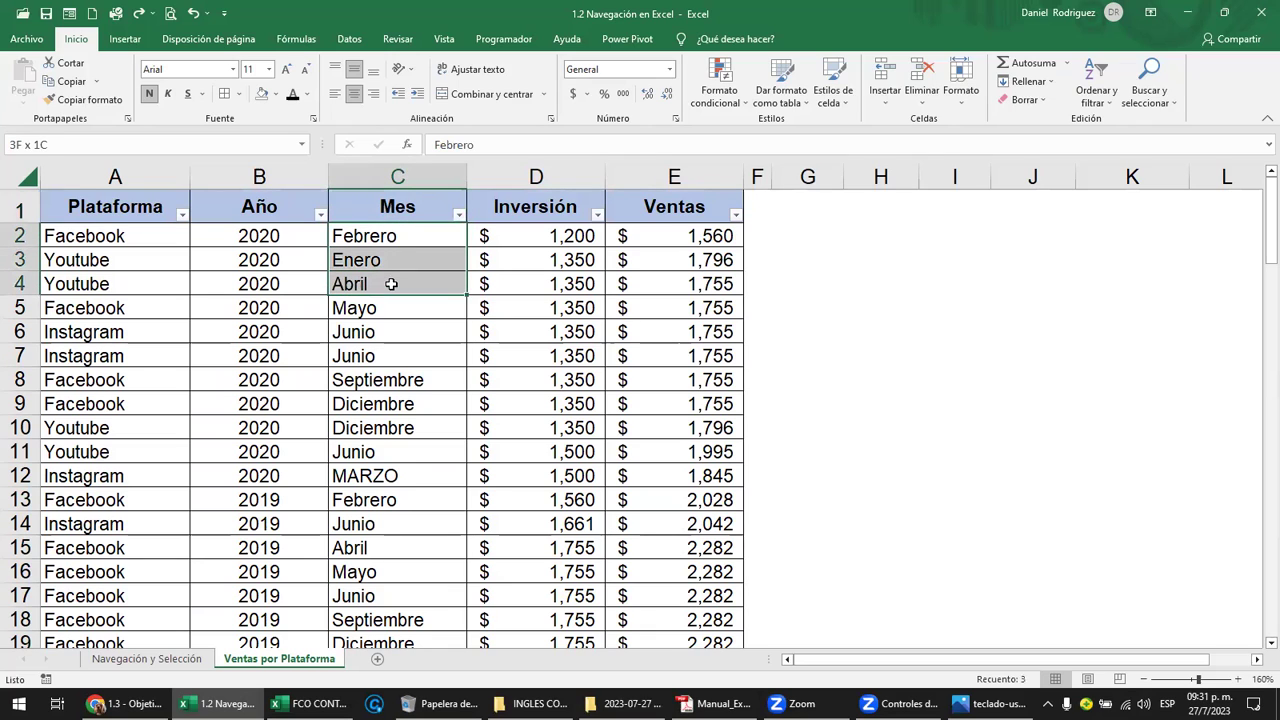
{"action": "left_click", "coordinate": [405, 206]}
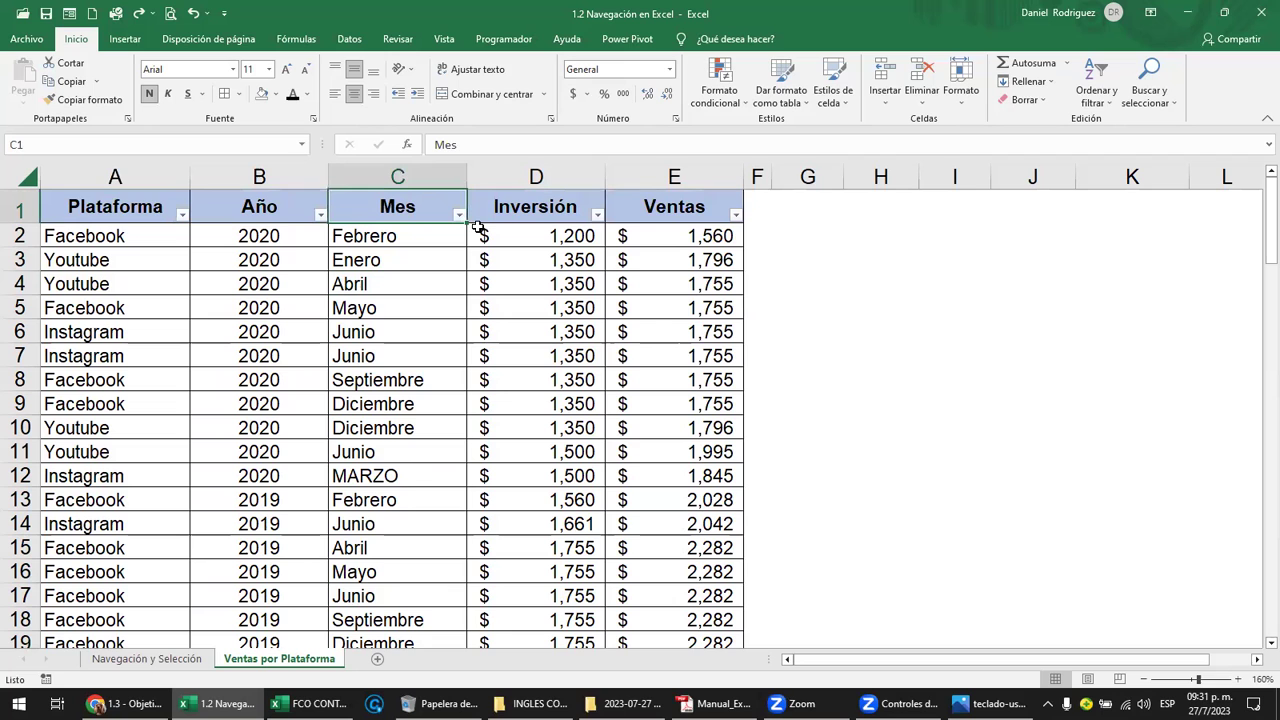
{"action": "key", "text": "ctrl+shift+Down"}
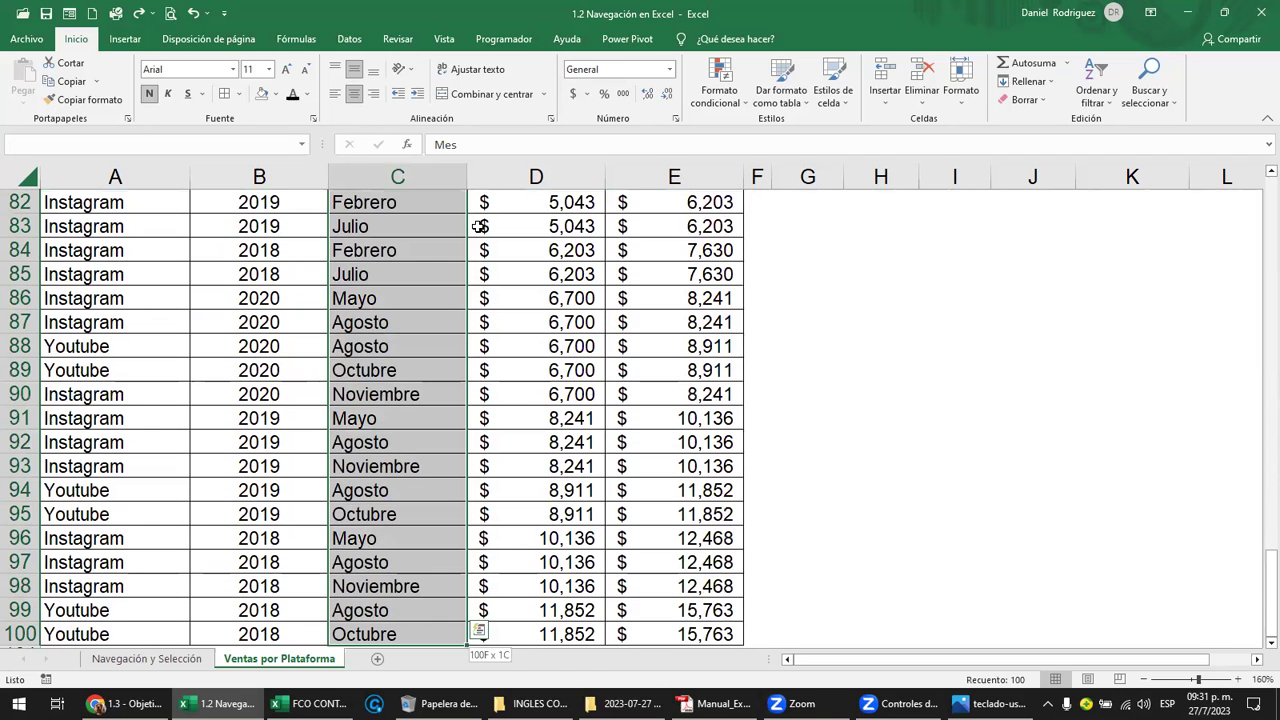
{"action": "key", "text": "ctrl+shift+Up"}
{"action": "key", "text": "Down"}
{"action": "key", "text": "Up"}
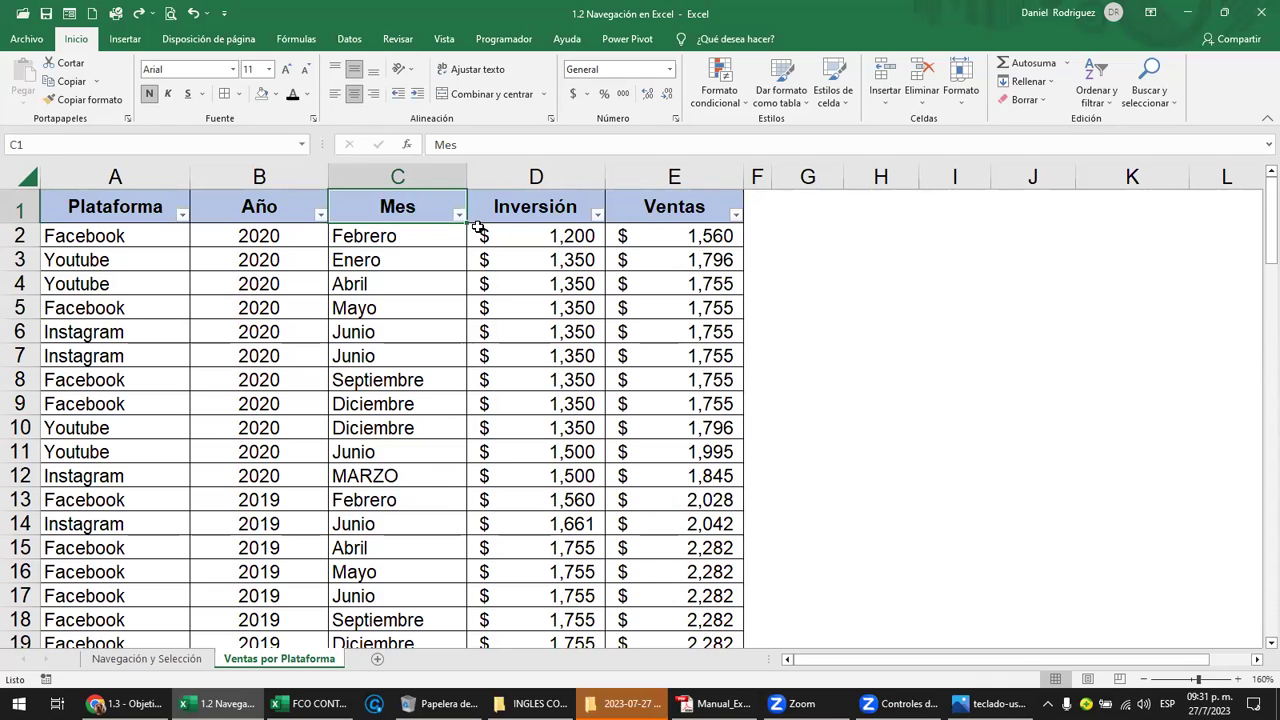
Extend the Mes selection row by row from C1, then to column C's bottom and back
{"action": "key", "text": "shift+Down"}
{"action": "key", "text": "shift+Down"}
{"action": "key", "text": "shift+Down"}
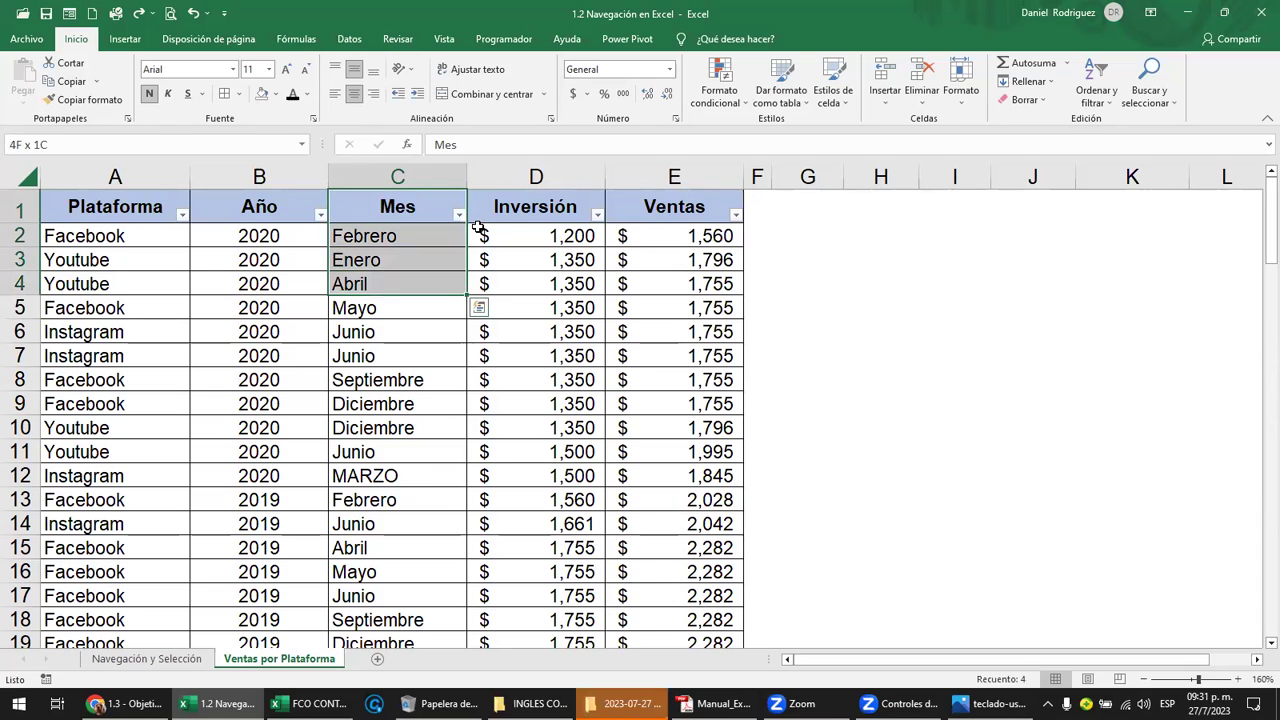
{"action": "key", "text": "shift+Down"}
{"action": "key", "text": "shift+Down"}
{"action": "key", "text": "shift+Up"}
{"action": "key", "text": "shift+Up"}
{"action": "key", "text": "shift+Down"}
{"action": "key", "text": "shift+Down"}
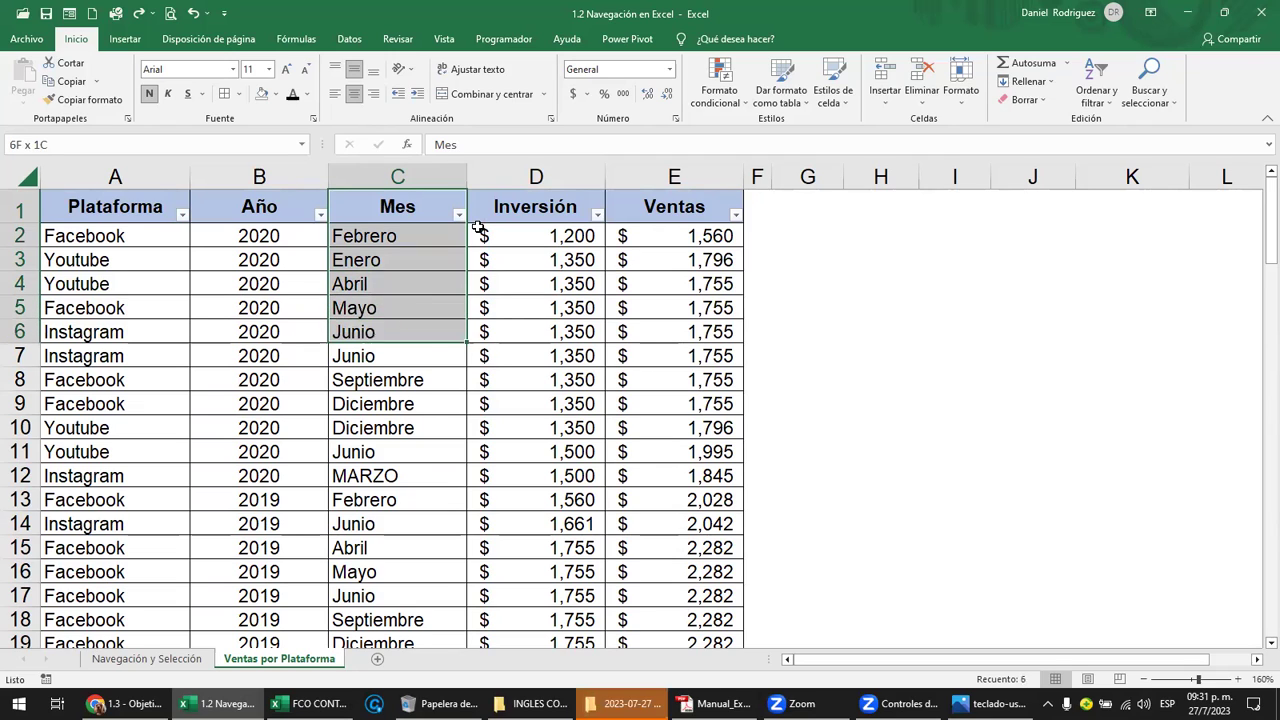
{"action": "key", "text": "shift+Down"}
{"action": "key", "text": "shift+Down"}
{"action": "key", "text": "shift+Down"}
{"action": "key", "text": "shift+Down"}
{"action": "key", "text": "shift+Down"}
{"action": "key", "text": "shift+Down"}
{"action": "key", "text": "shift+Up"}
{"action": "key", "text": "shift+Up"}
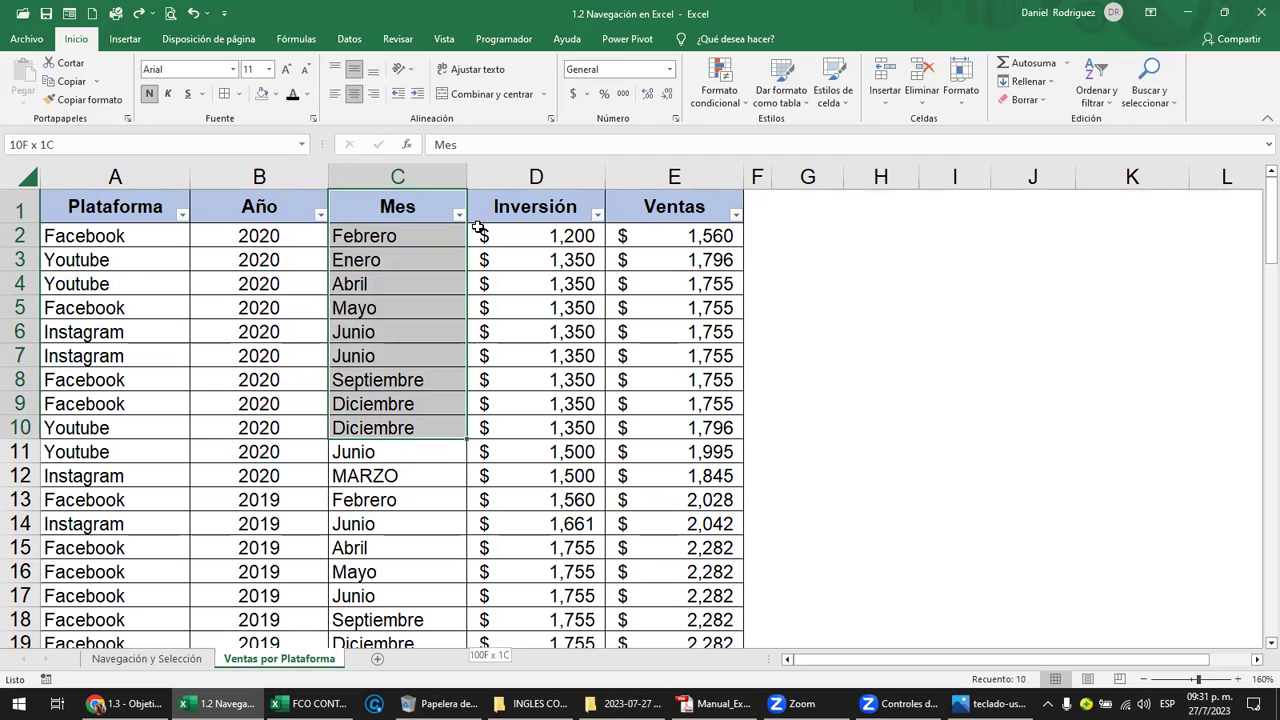
{"action": "key", "text": "ctrl+shift+Down"}
{"action": "key", "text": "ctrl+shift+Up"}
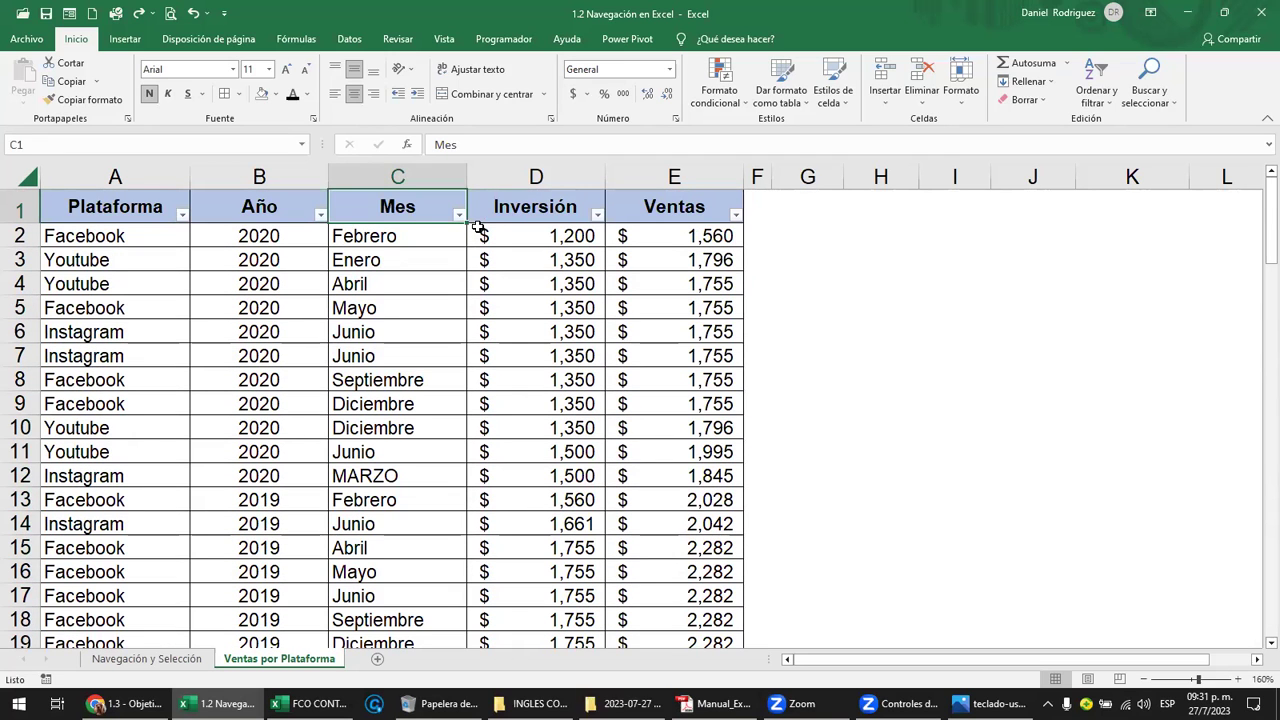
{"action": "left_click", "coordinate": [69, 209]}
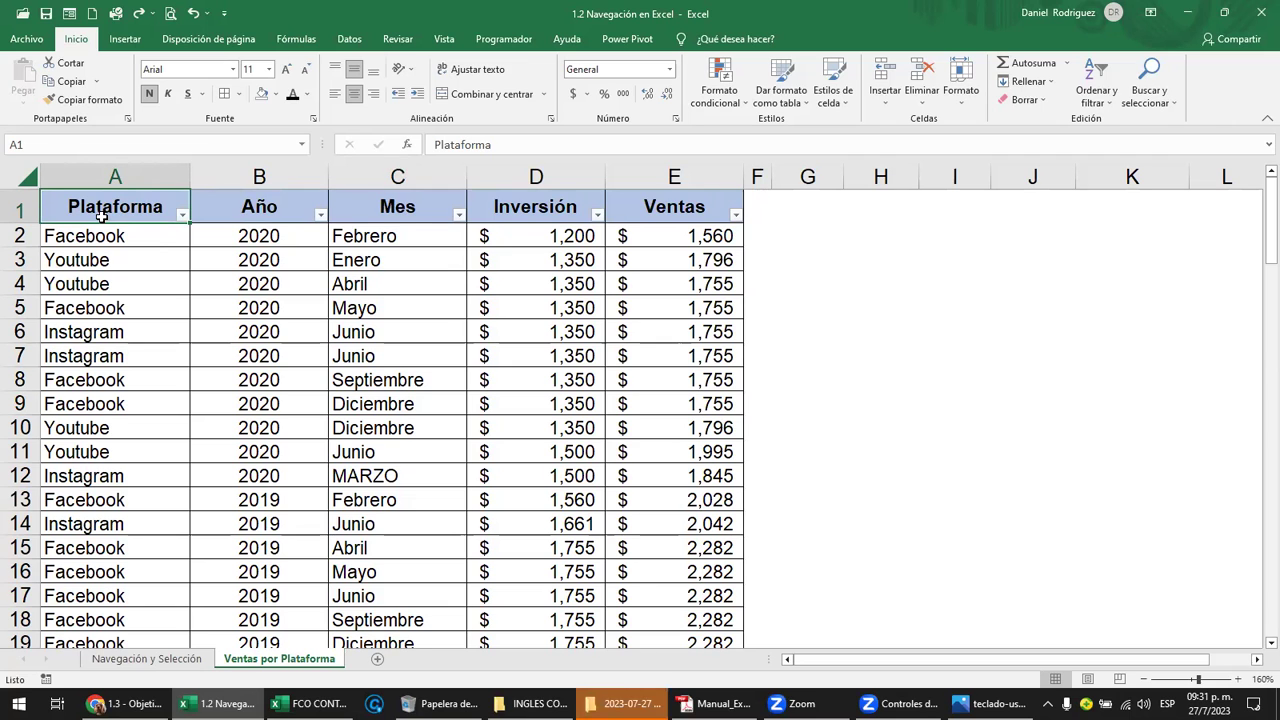
{"action": "key", "text": "ctrl+shift+Right"}
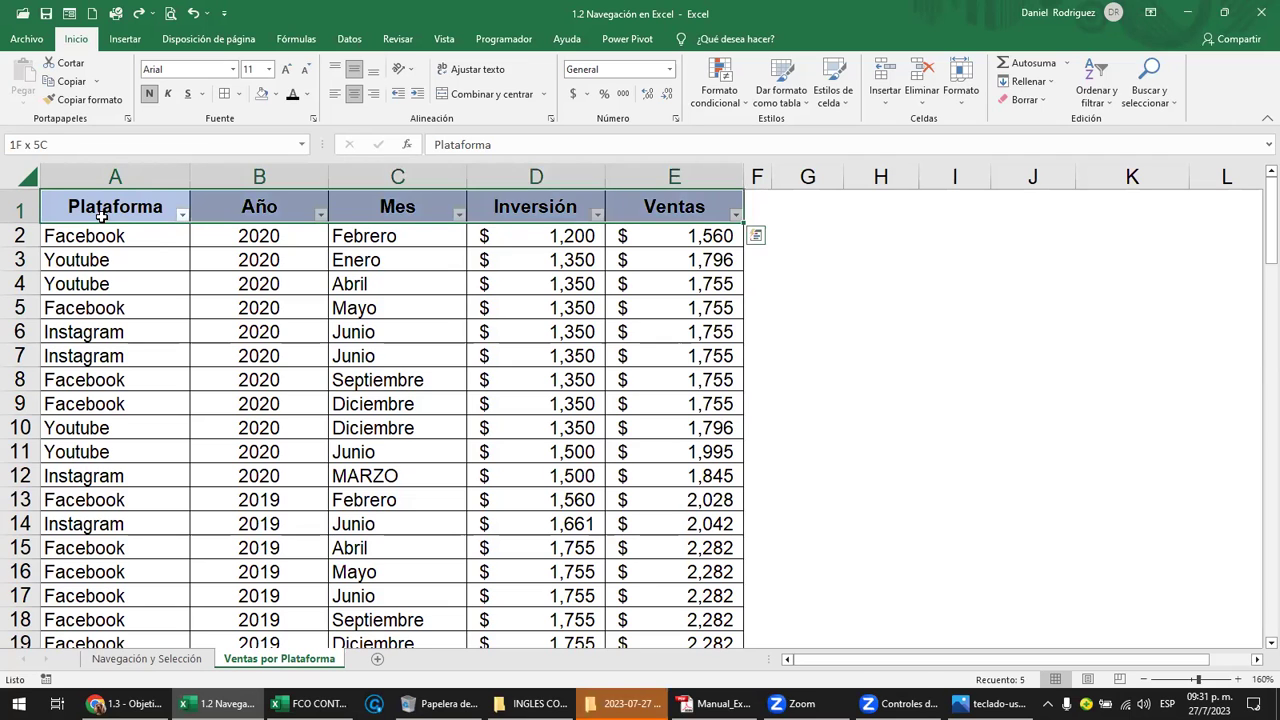
{"action": "key", "text": "ctrl+shift+Down"}
{"action": "key", "text": "ctrl+shift+Up"}
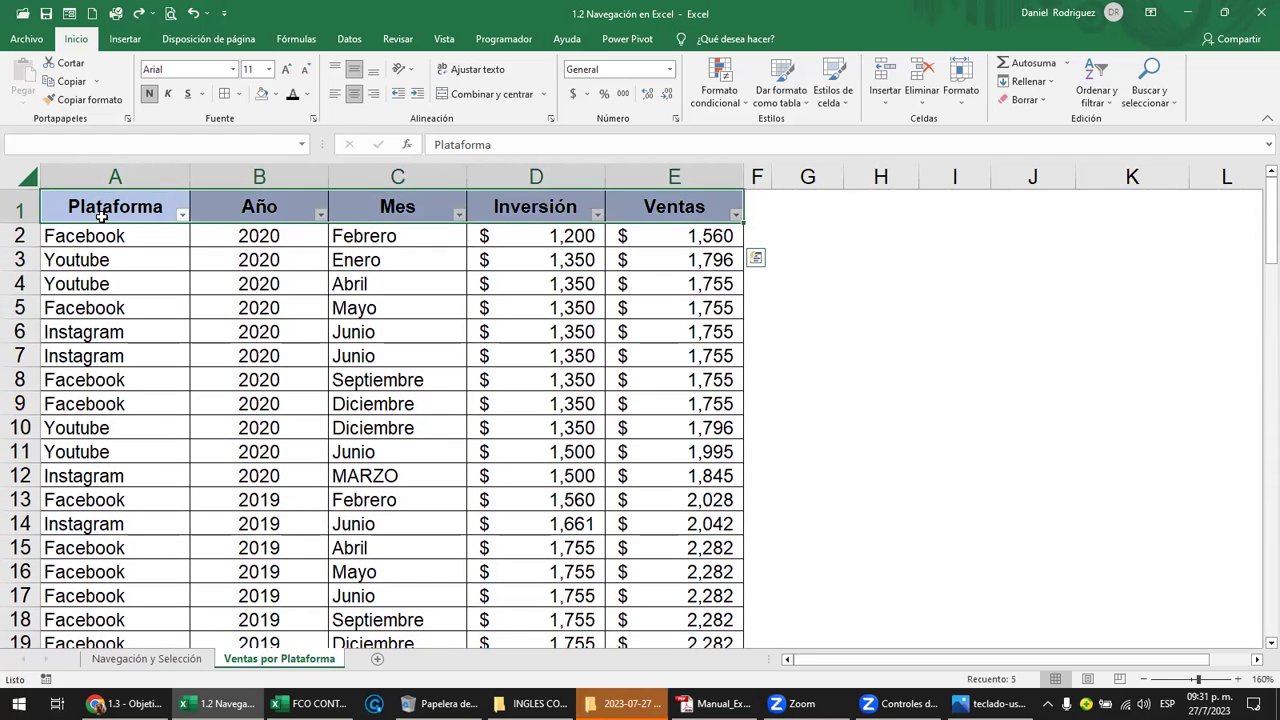
{"action": "left_click", "coordinate": [100, 212]}
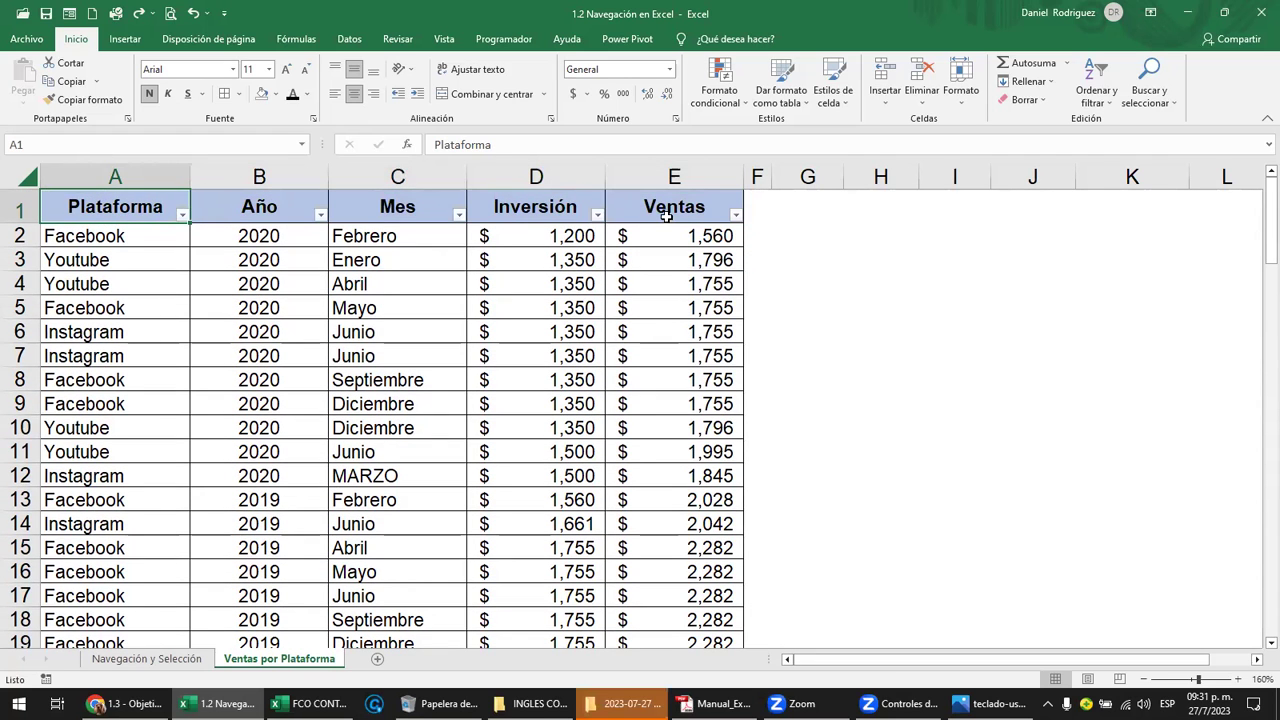
{"action": "key", "text": "ctrl+Right"}
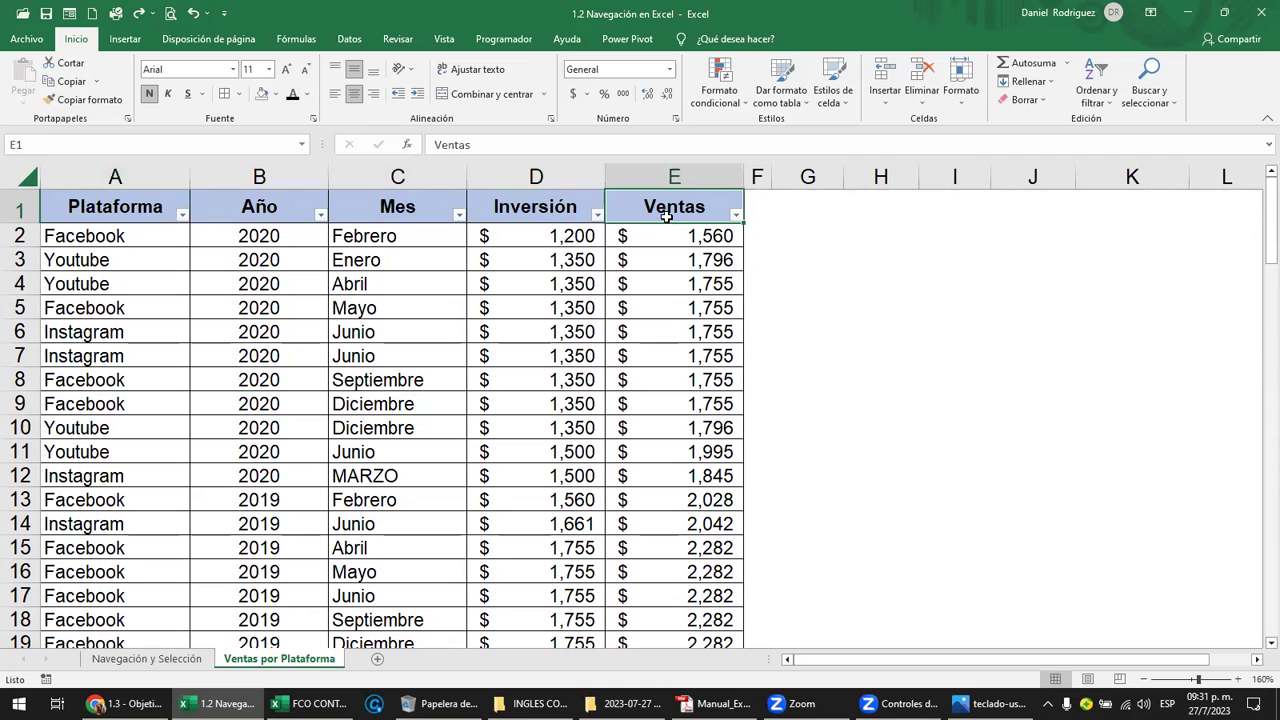
{"action": "key", "text": "ctrl+shift+Left"}
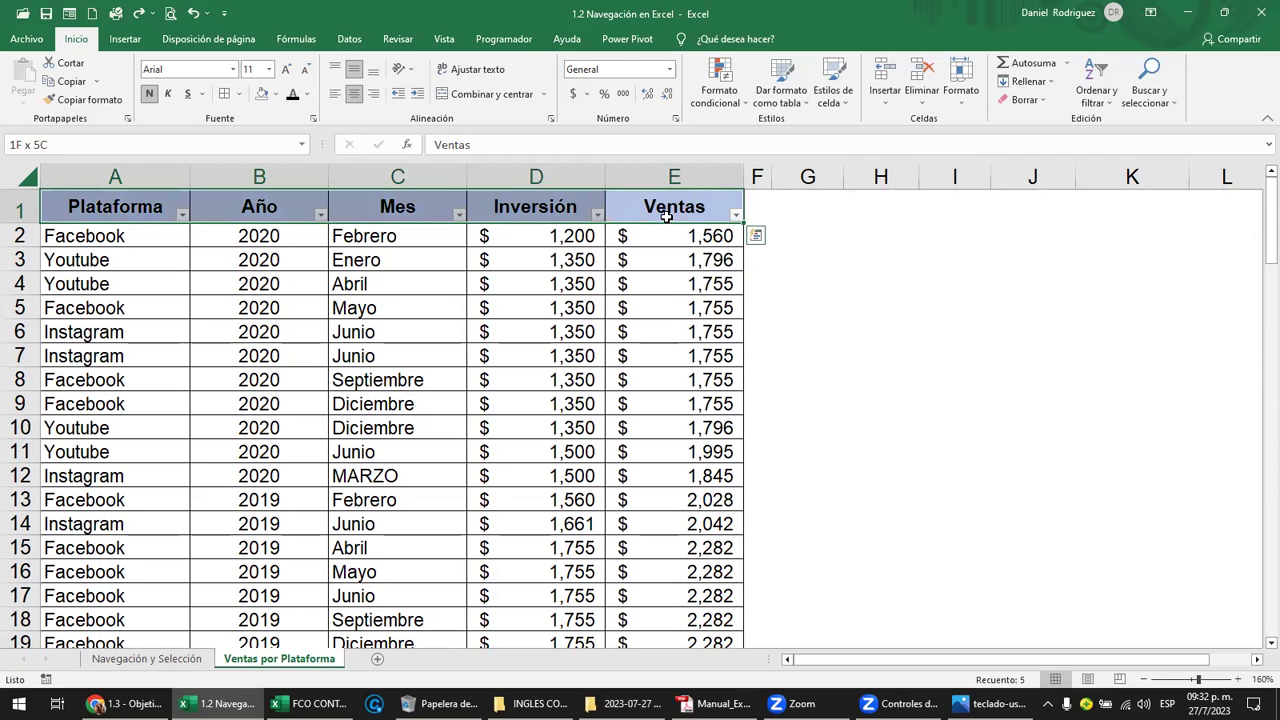
{"action": "key", "text": "ctrl+shift+Down"}
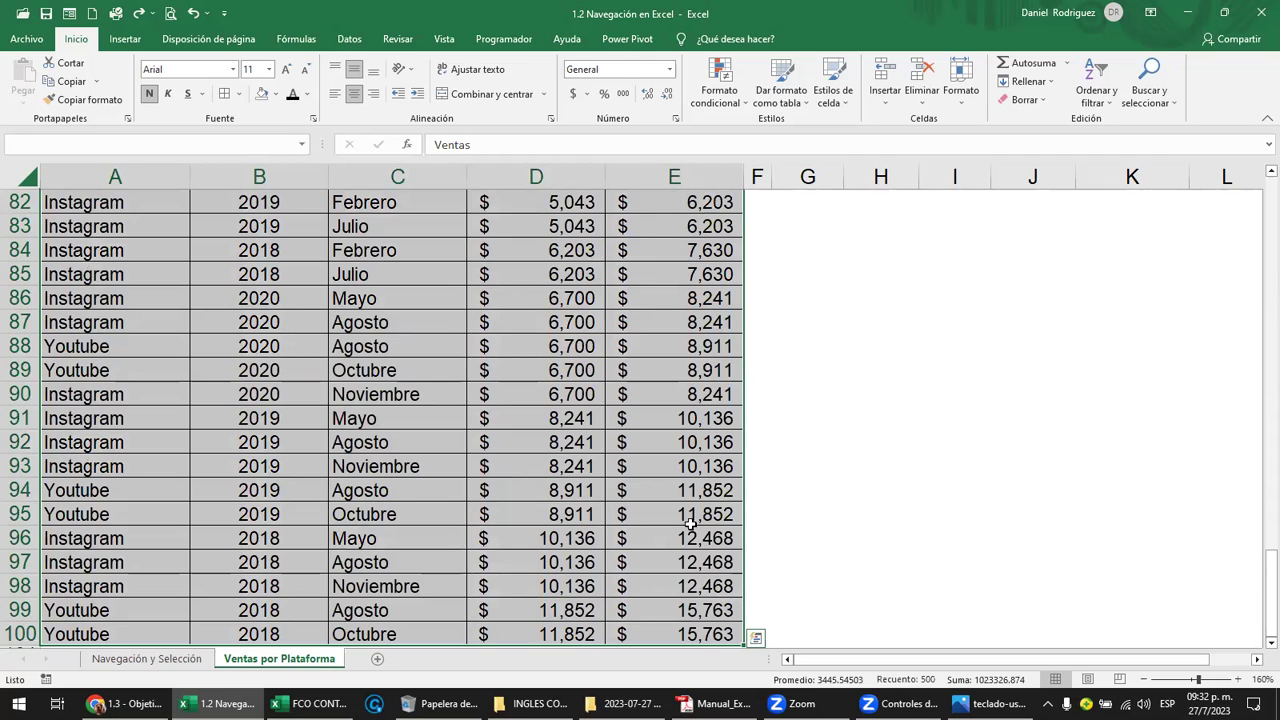
{"action": "key", "text": "ctrl+Down"}
{"action": "scroll", "coordinate": [775, 599], "scroll_direction": "down", "scroll_amount": 2}
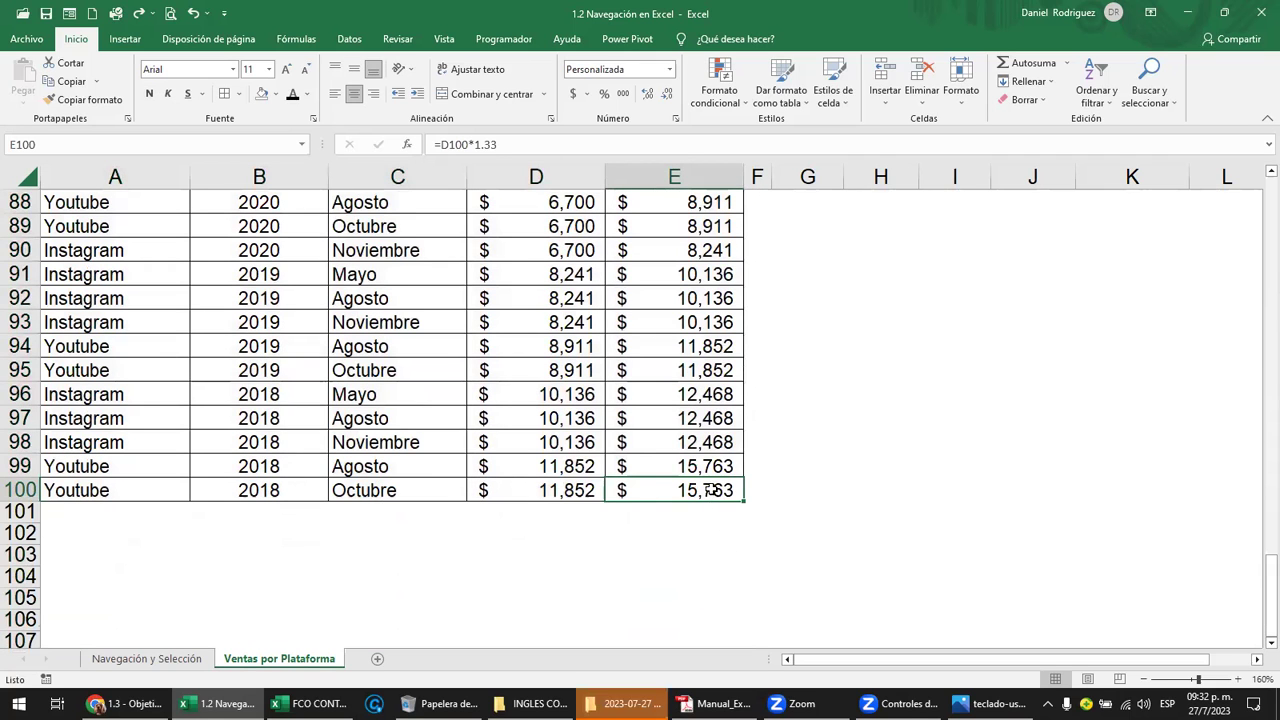
{"action": "key", "text": "ctrl+shift+Left"}
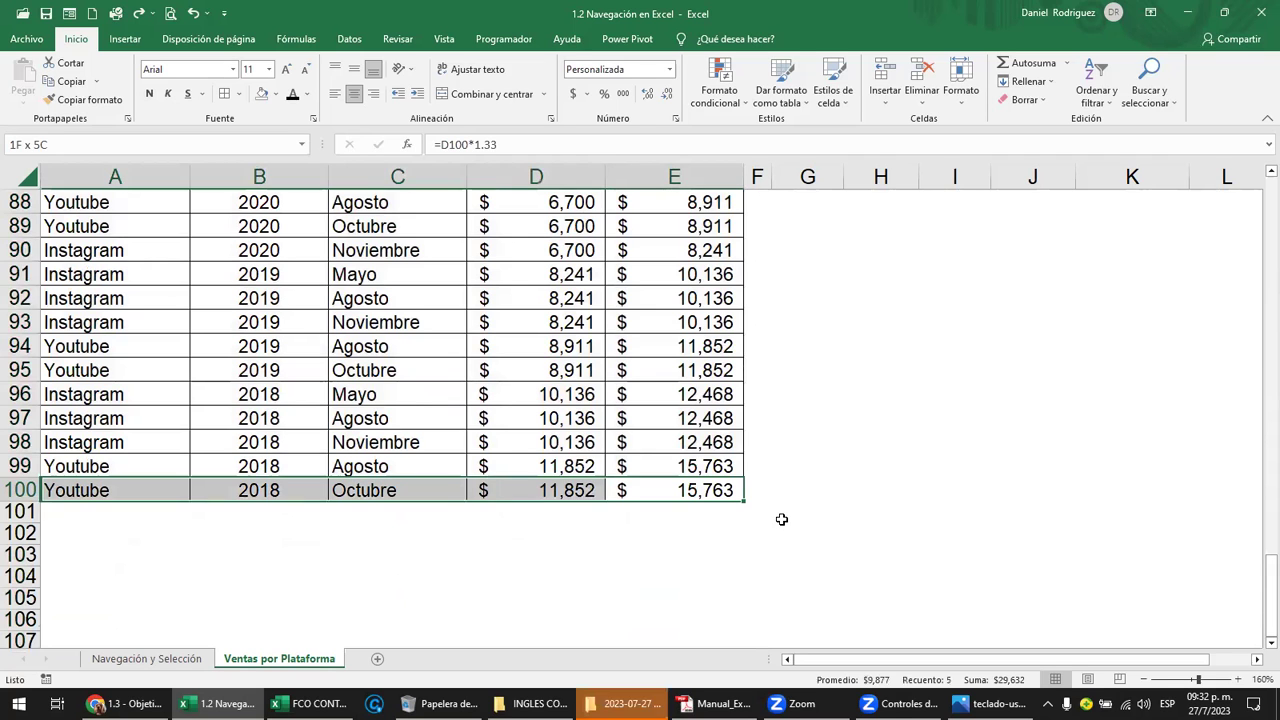
{"action": "key", "text": "ctrl+shift+Up"}
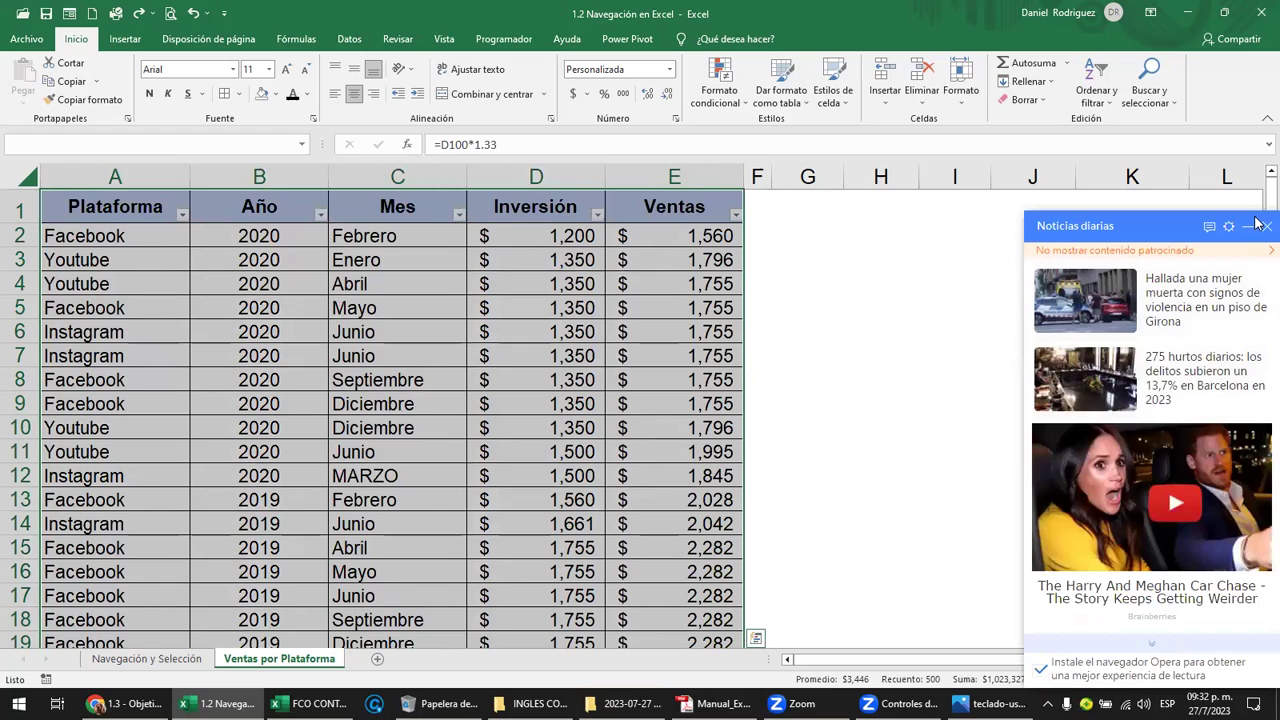
{"action": "left_click", "coordinate": [1264, 225]}
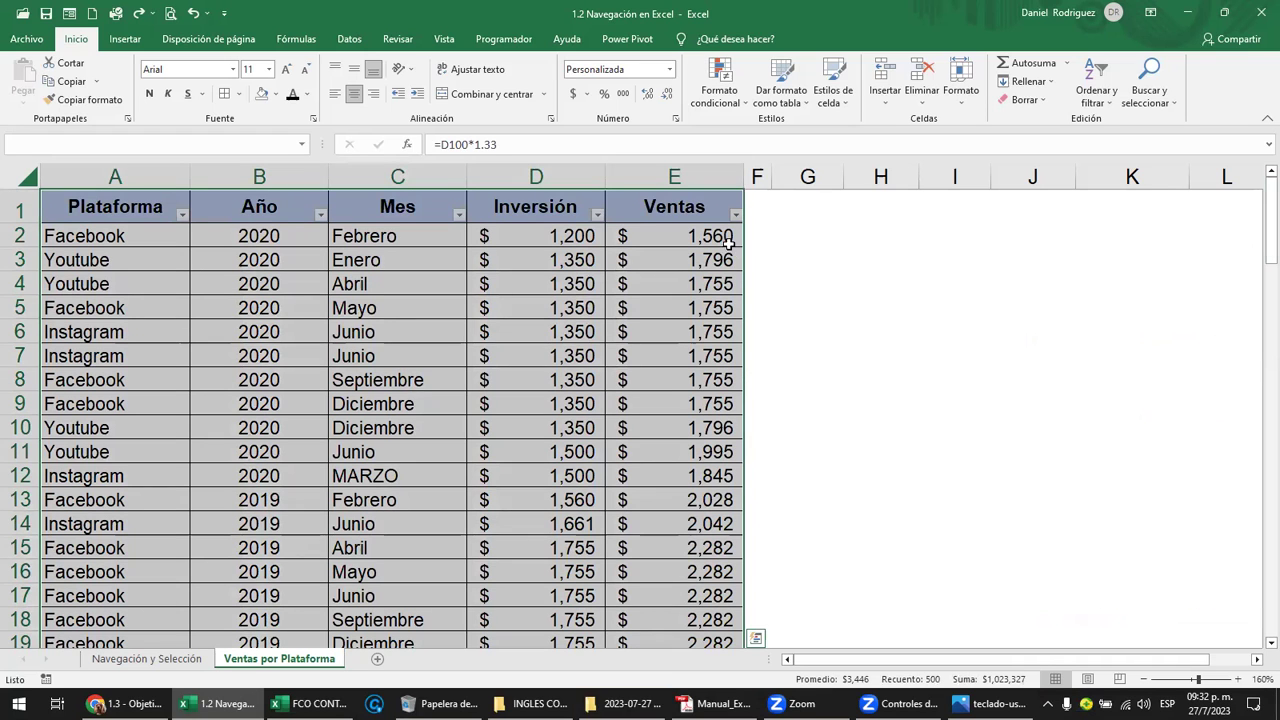
{"action": "left_click", "coordinate": [730, 243]}
{"action": "left_click", "coordinate": [101, 203]}
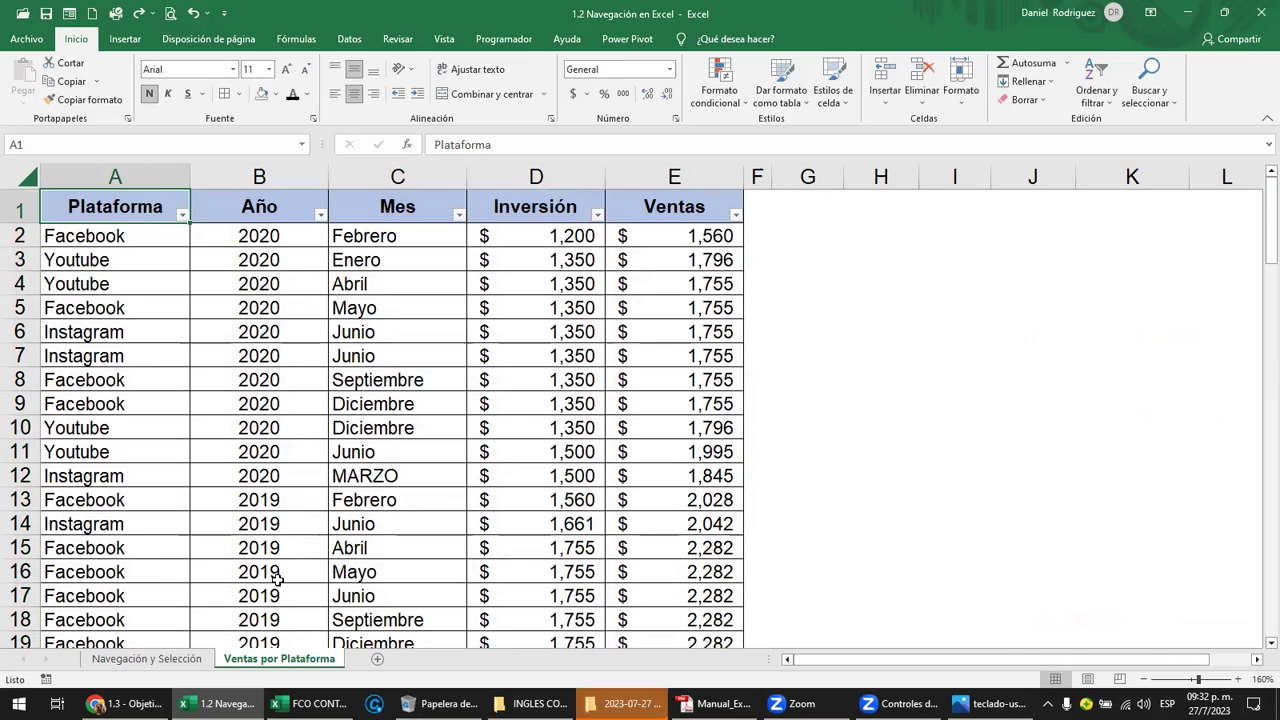
On the Navegación y Selección sheet, select from VENDEDORES across the headers down to TOTAL
{"action": "left_click", "coordinate": [167, 662]}
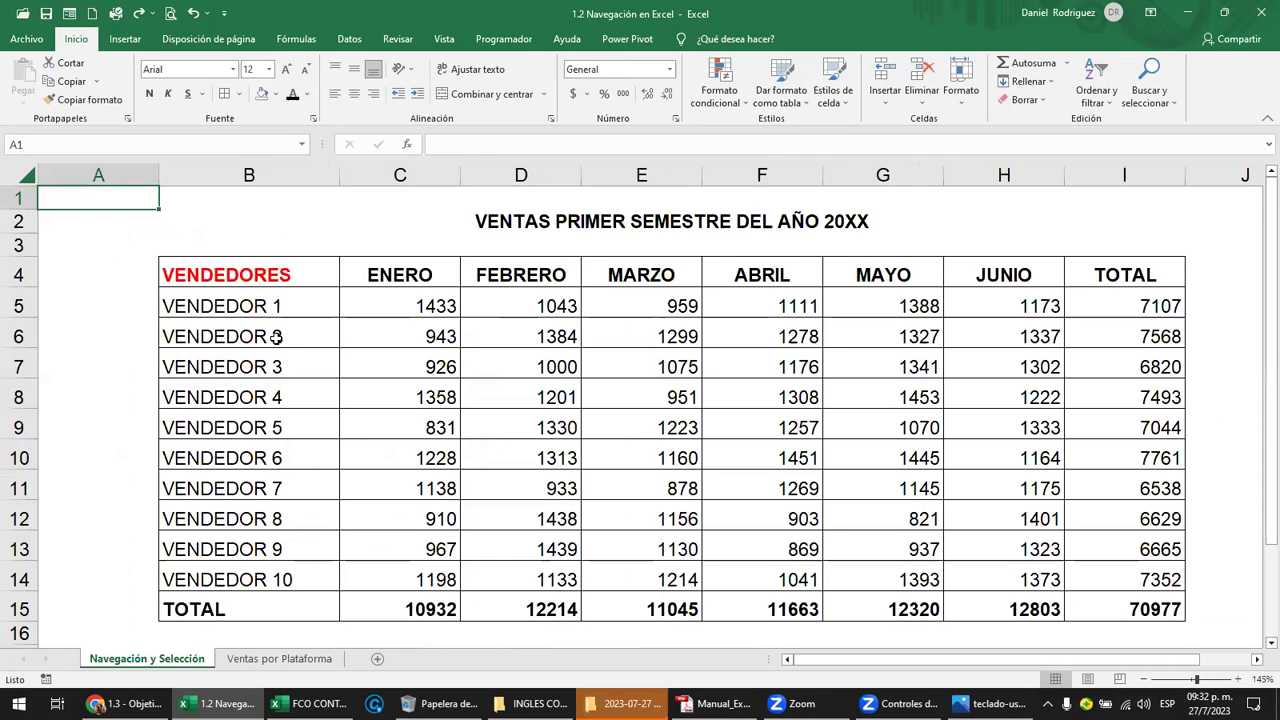
{"action": "left_click", "coordinate": [240, 278]}
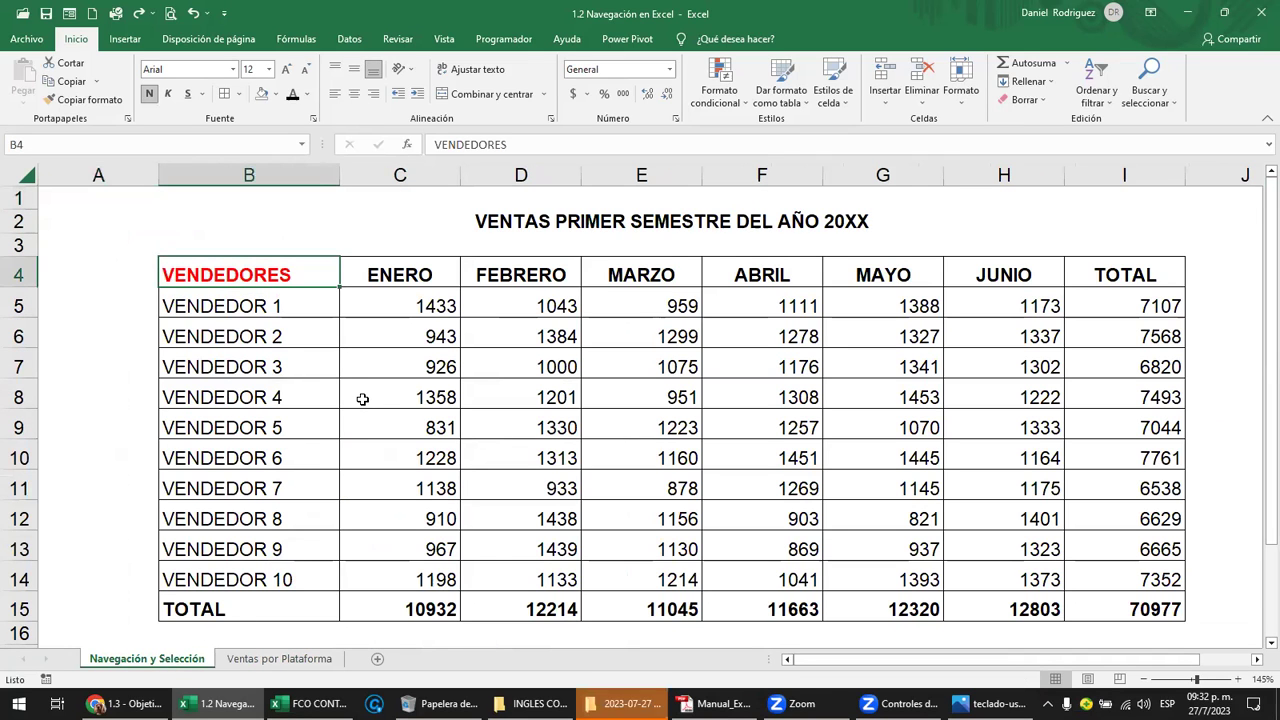
{"action": "key", "text": "ctrl+shift+Right"}
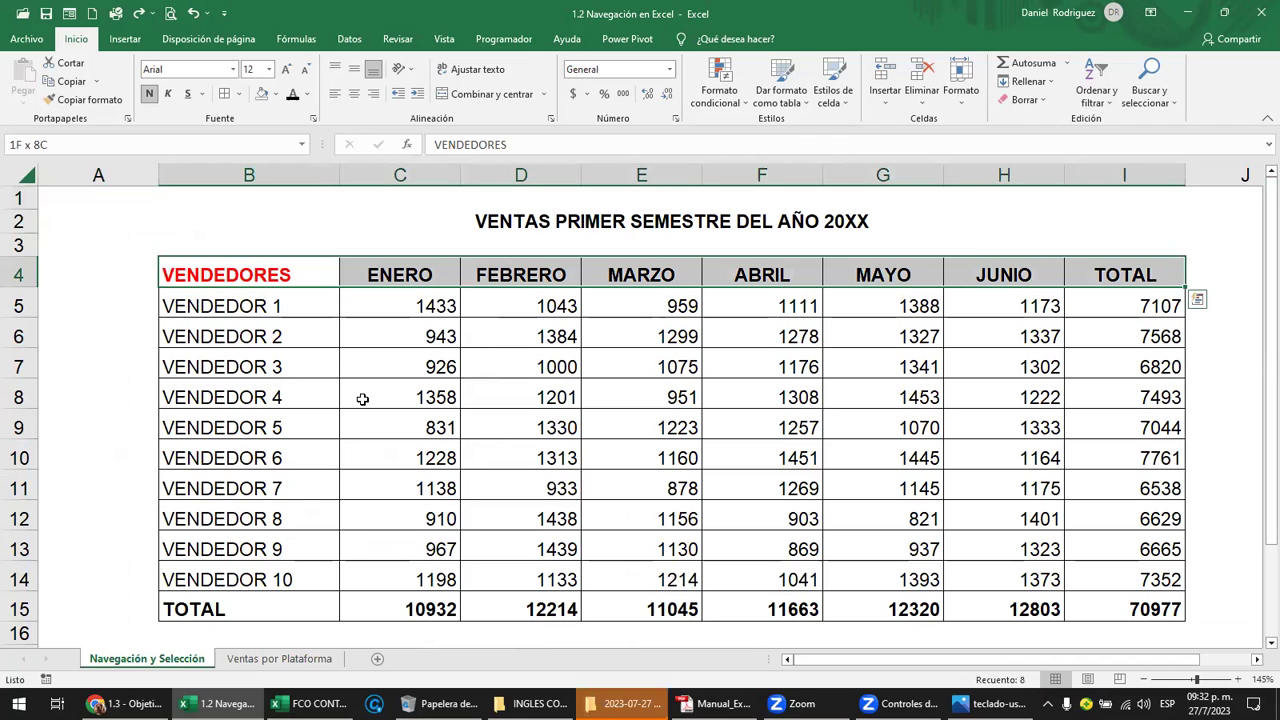
{"action": "key", "text": "ctrl+shift+Down"}
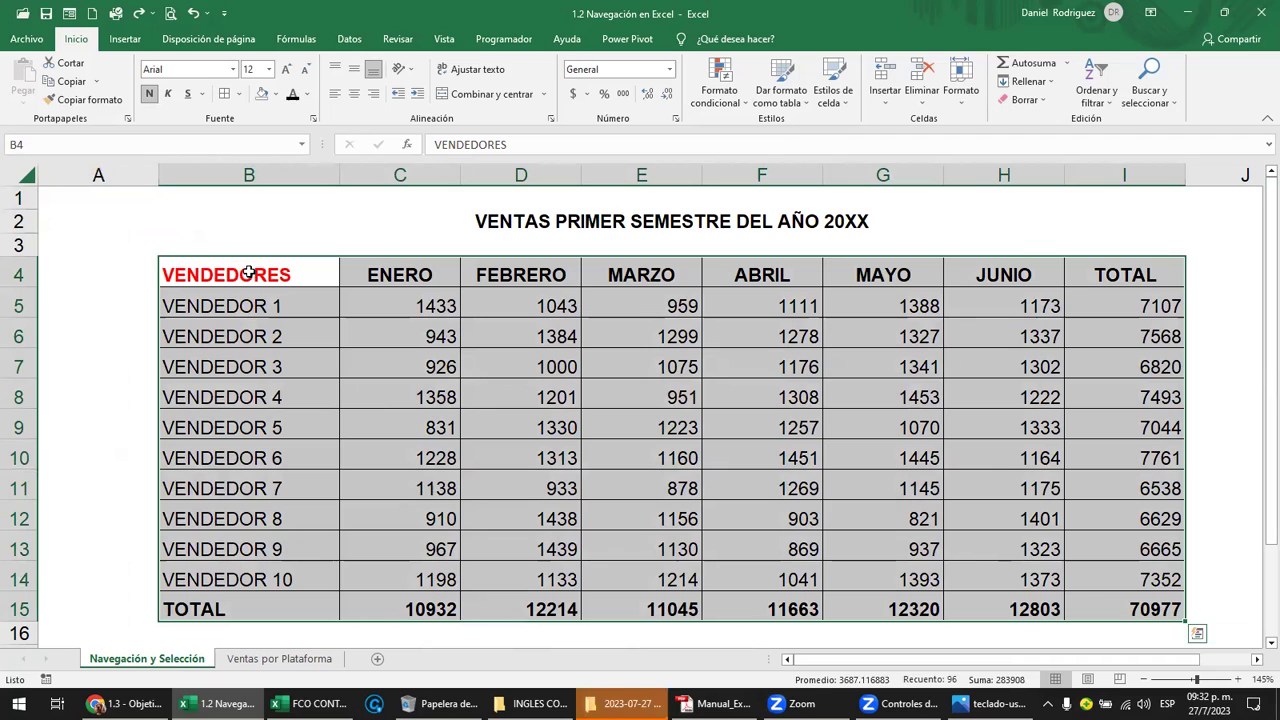
Visit MAYO, H12 and the TOTAL label, then select the whole table from VENDEDORES with Ctrl+A
{"action": "left_click", "coordinate": [855, 278]}
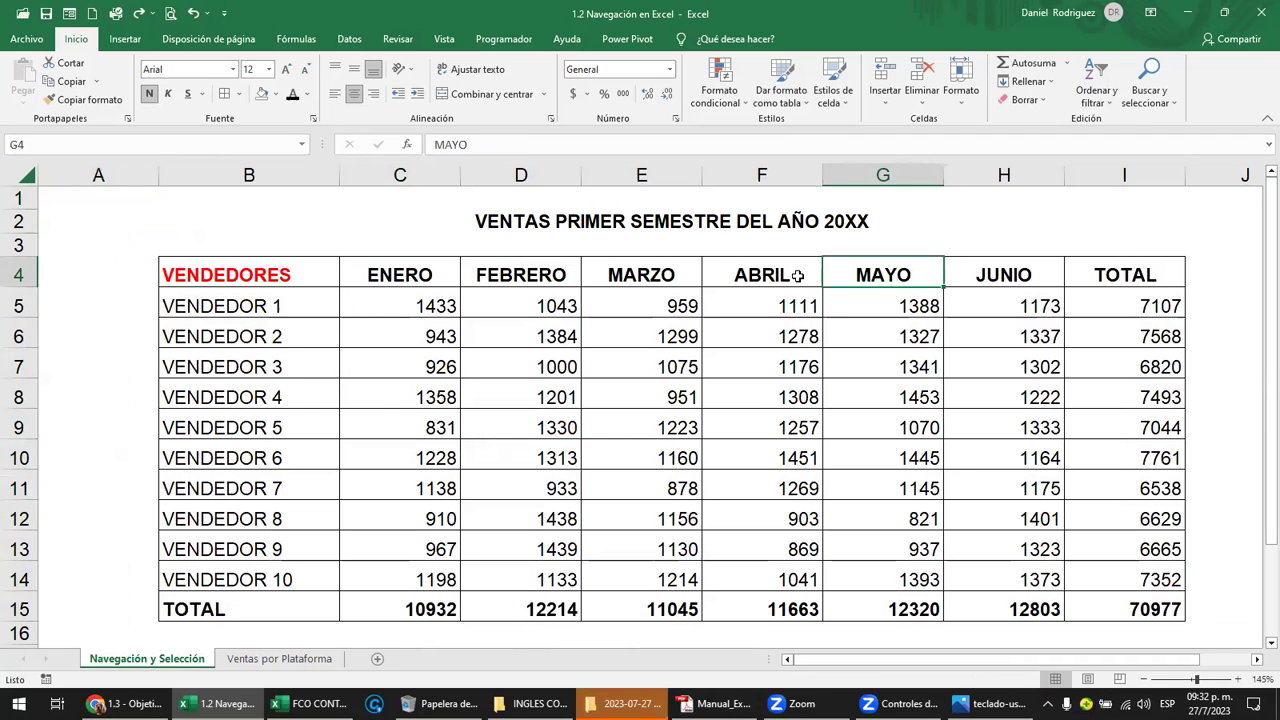
{"action": "left_click", "coordinate": [222, 278]}
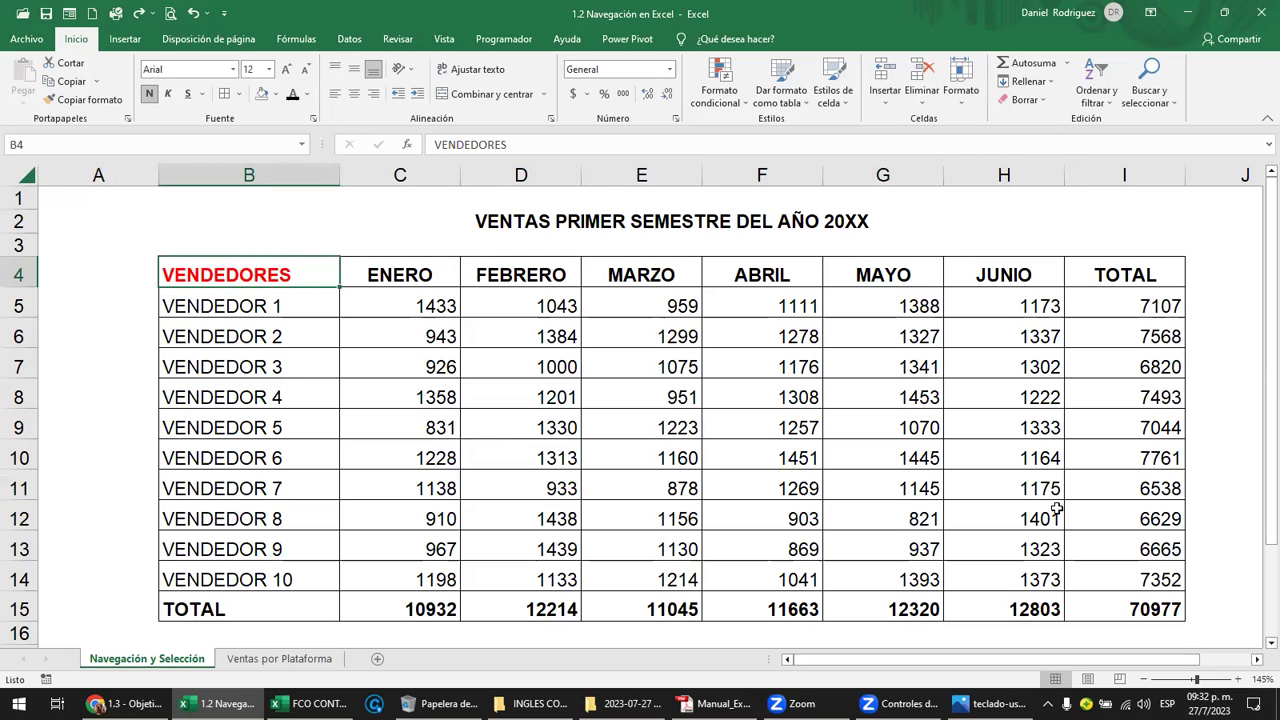
{"action": "left_click", "coordinate": [986, 527]}
{"action": "left_click", "coordinate": [276, 603]}
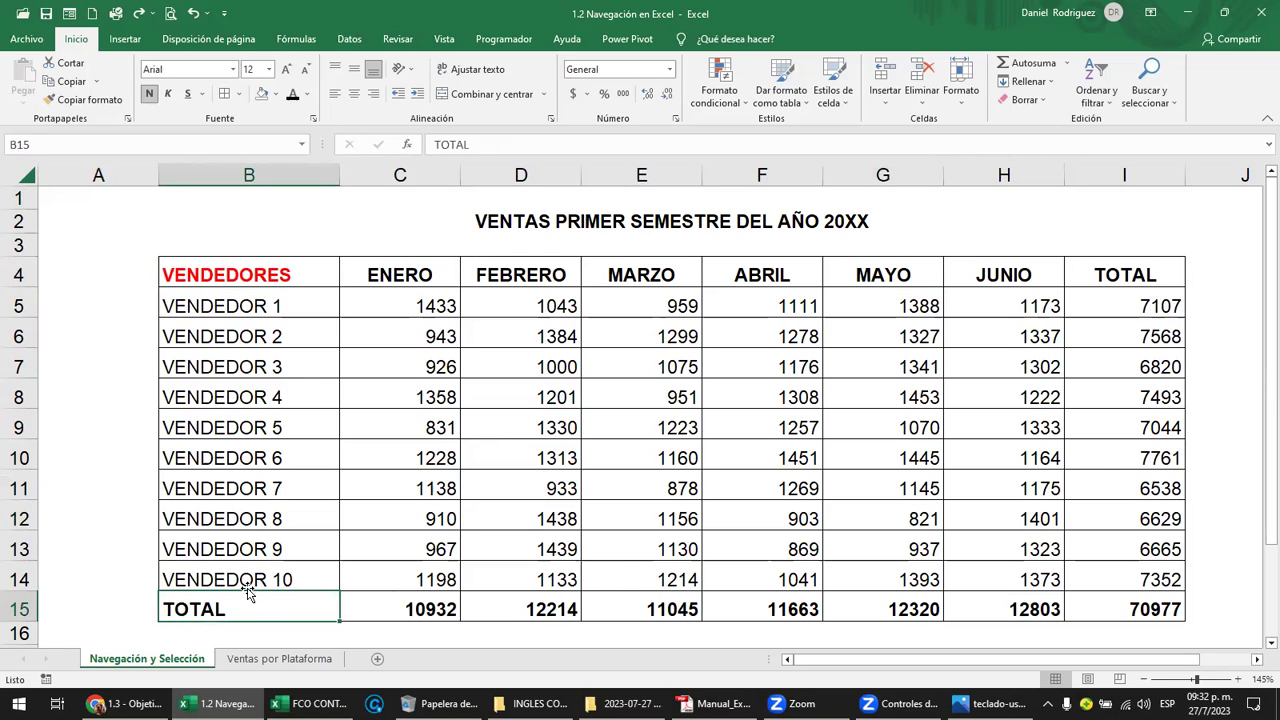
{"action": "left_click", "coordinate": [251, 278]}
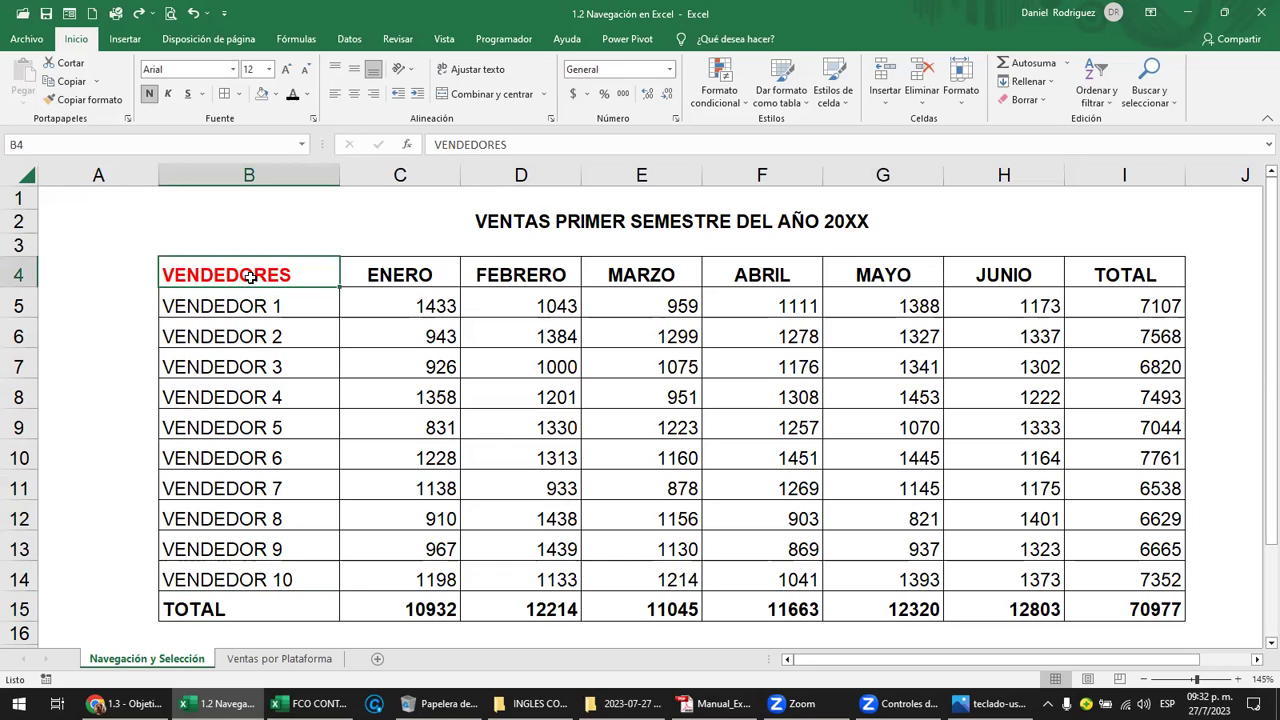
{"action": "key", "text": "ctrl+a"}
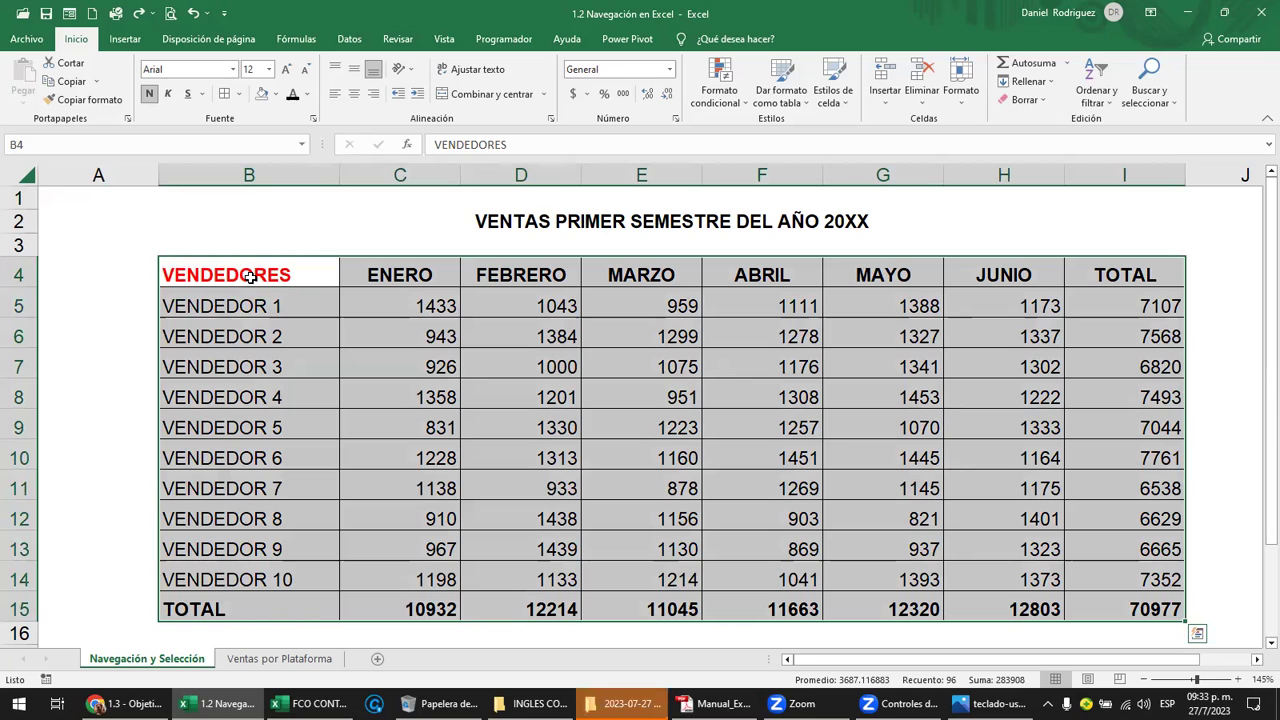
Select the whole table with Ctrl+A from D5 and from FEBRERO, briefly showing Quick Analysis
{"action": "left_click", "coordinate": [314, 214]}
{"action": "left_click", "coordinate": [538, 300]}
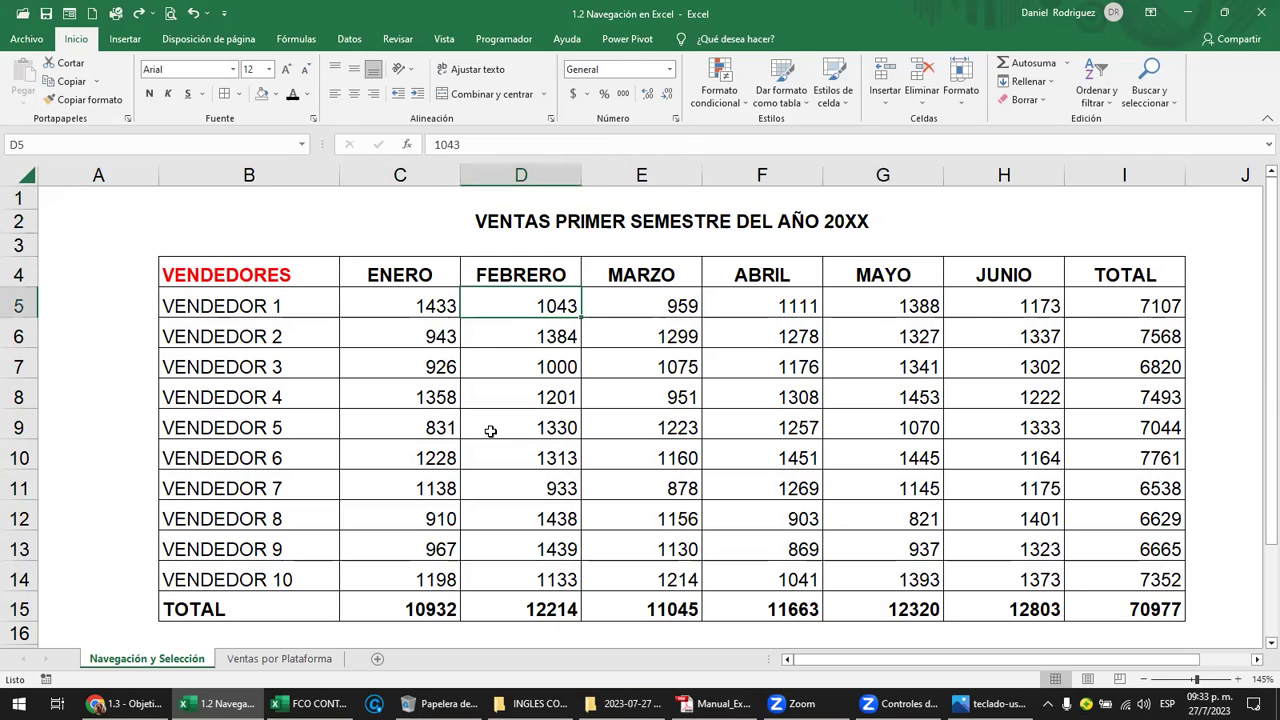
{"action": "key", "text": "ctrl+a"}
{"action": "key", "text": "ctrl+q"}
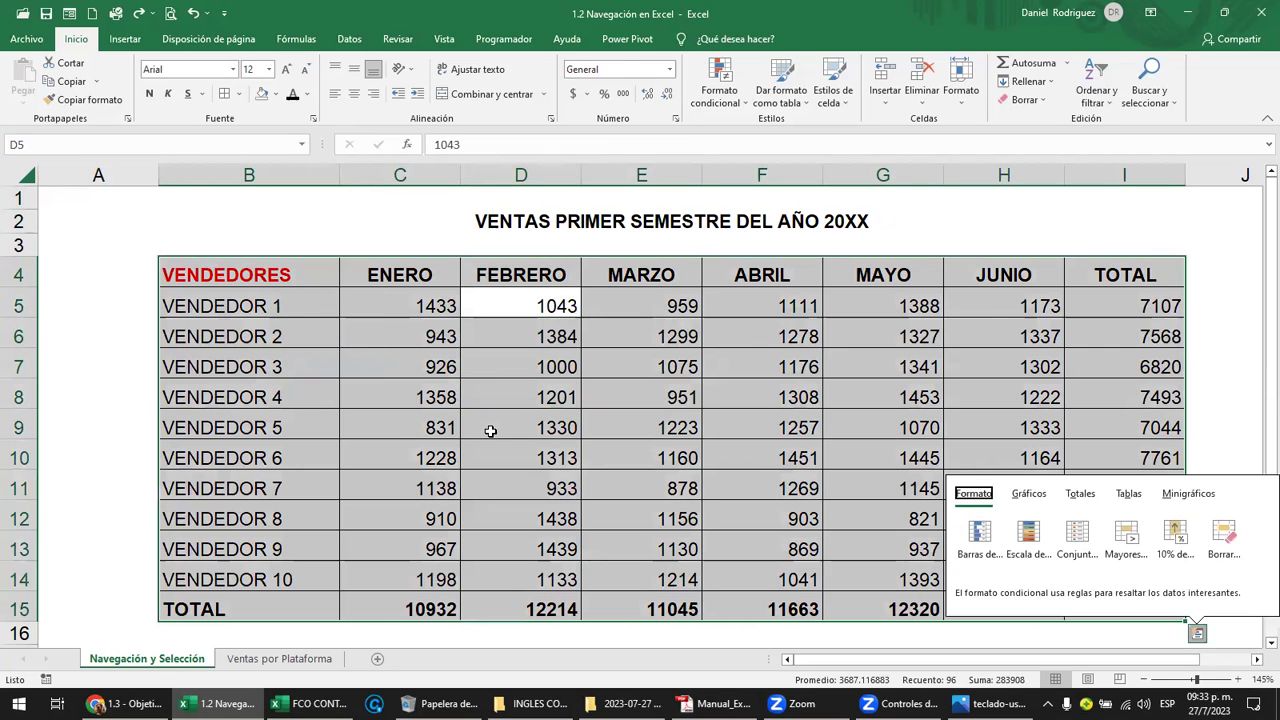
{"action": "key", "text": "Escape"}
{"action": "left_click", "coordinate": [560, 277]}
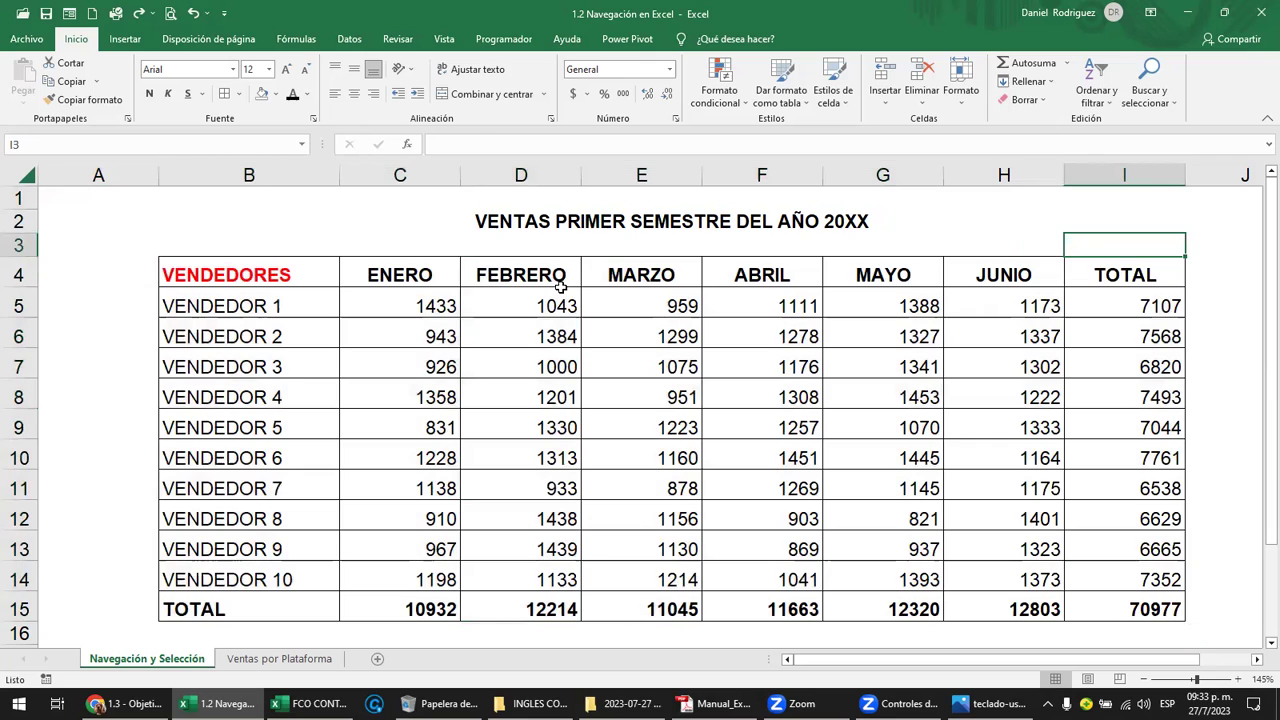
{"action": "key", "text": "ctrl+a"}
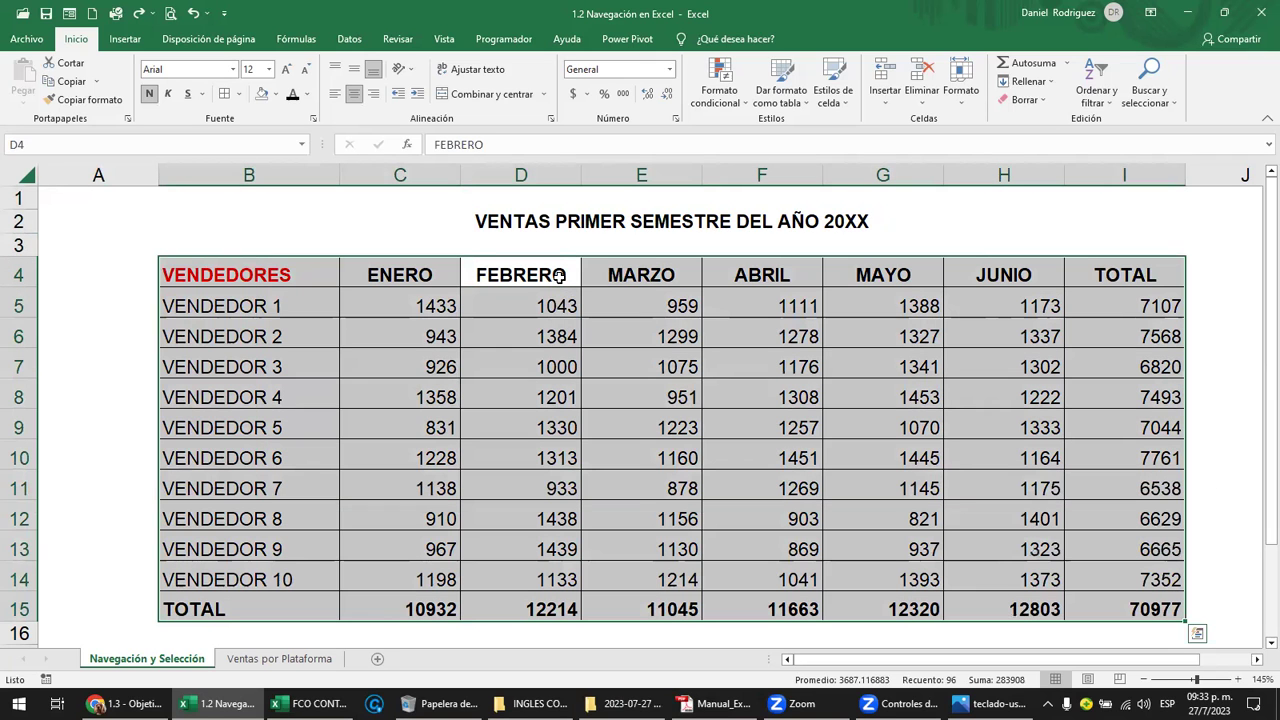
{"action": "left_click", "coordinate": [388, 266]}
Select empty row 3 from B to J together with empty column J beside the table
{"action": "left_click", "coordinate": [247, 241]}
{"action": "left_click_drag", "start_coordinate": [205, 242], "coordinate": [790, 253]}
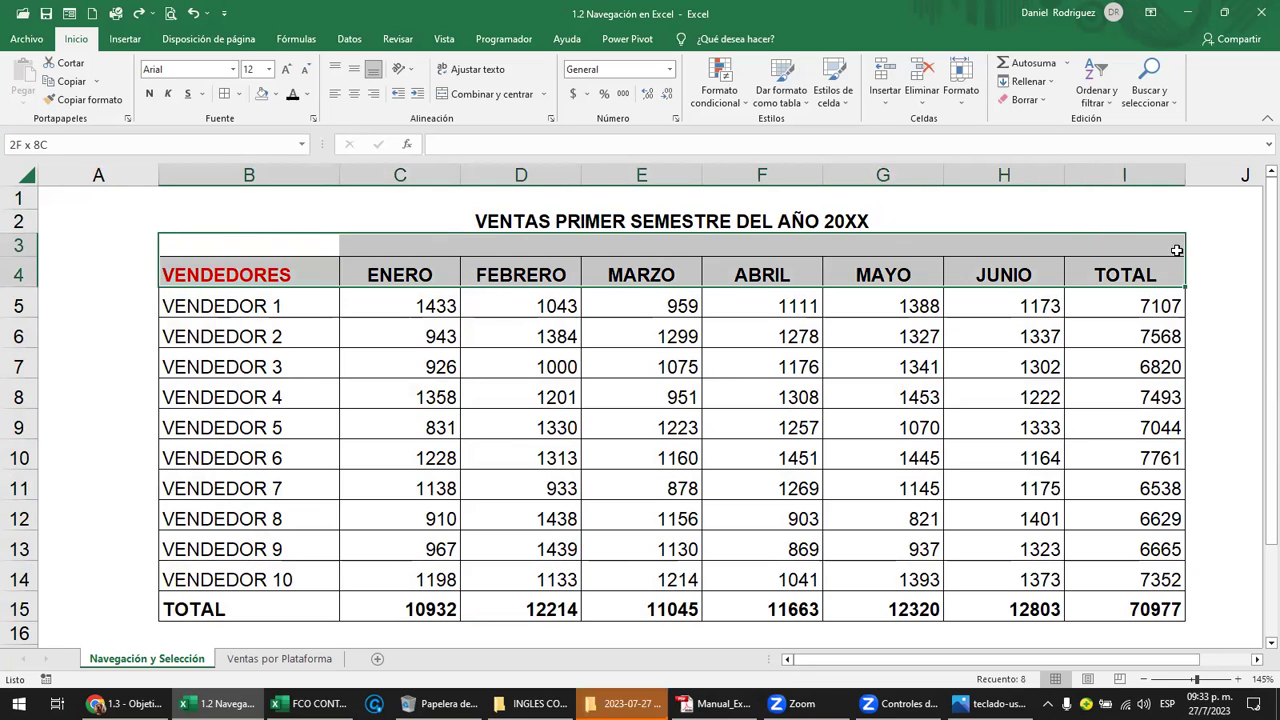
{"action": "mouse_move", "coordinate": [1121, 259]}
{"action": "left_mouse_down"}
{"action": "mouse_move", "coordinate": [1190, 248]}
{"action": "mouse_move", "coordinate": [1221, 615]}
{"action": "left_mouse_up"}
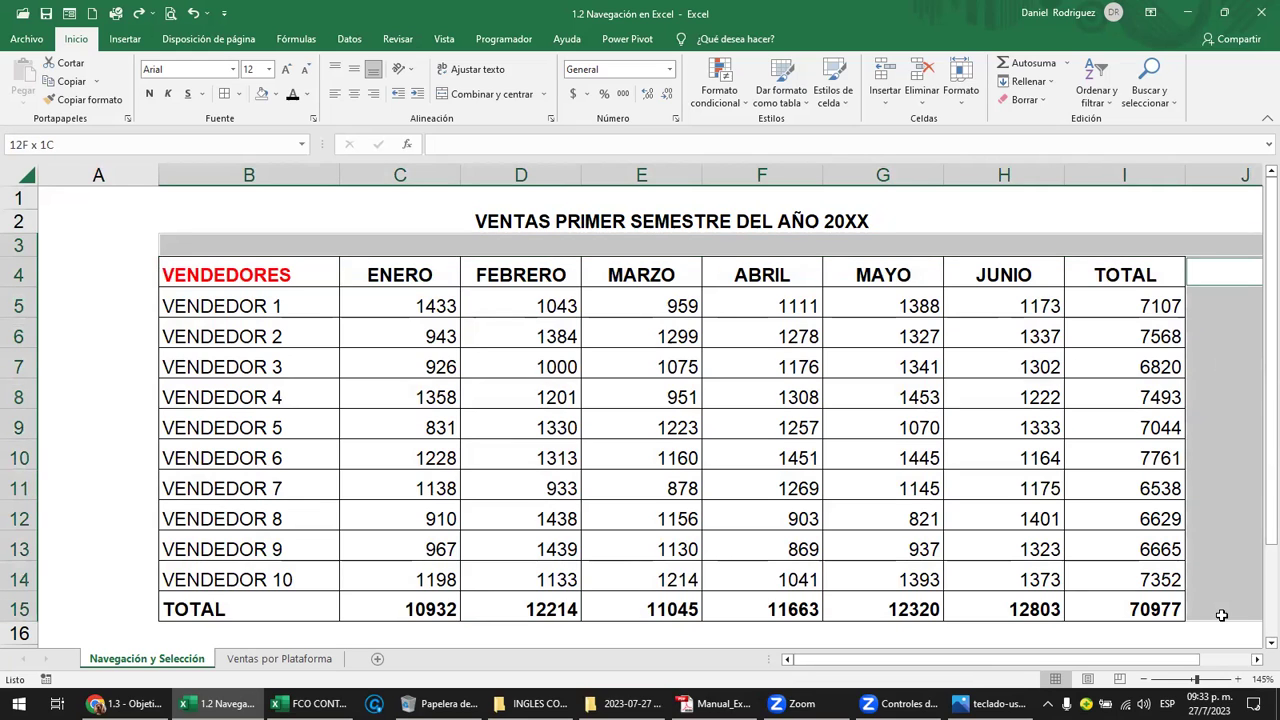
{"action": "left_click_drag", "start_coordinate": [1221, 615], "coordinate": [1221, 615]}
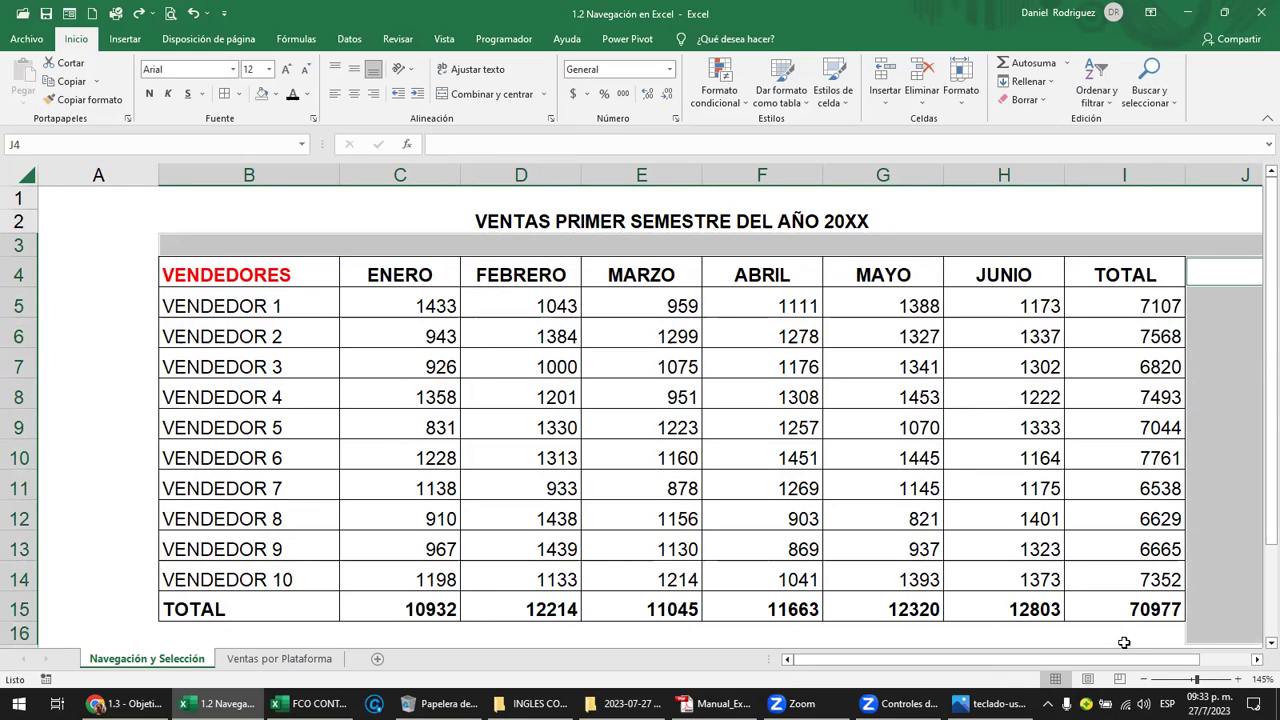
{"action": "left_click_drag", "start_coordinate": [984, 662], "coordinate": [1035, 660]}
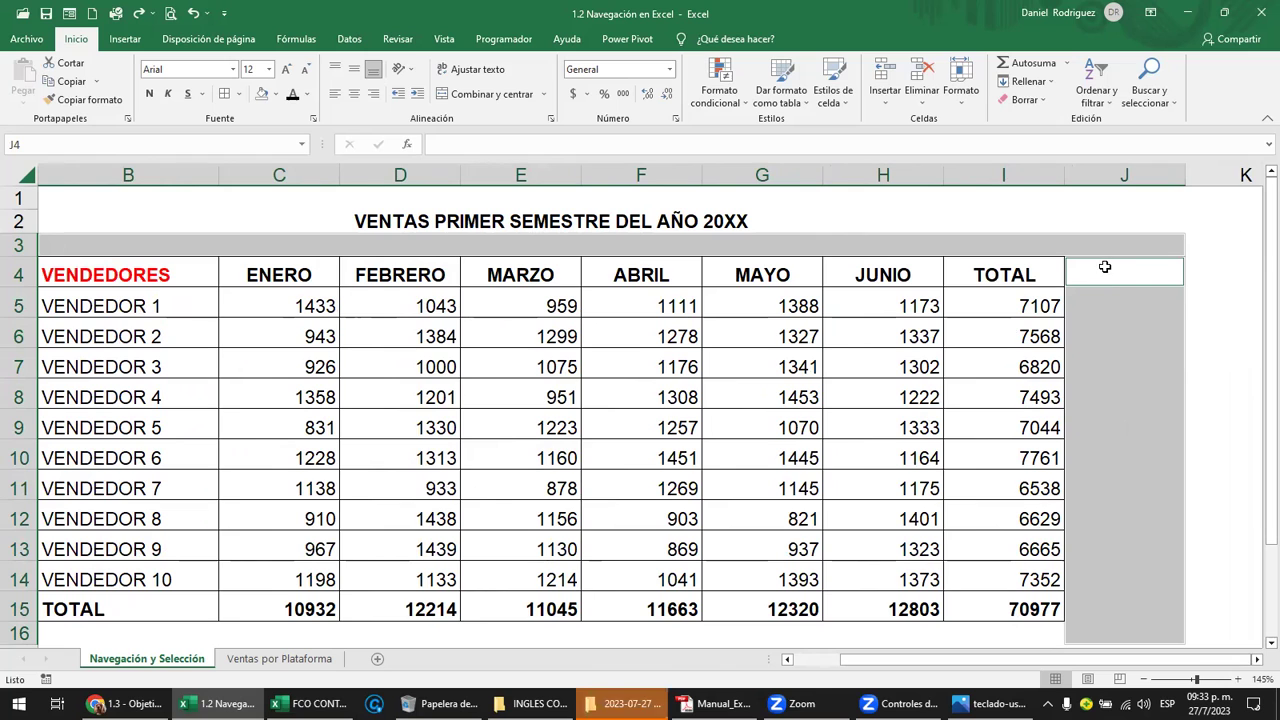
Enter a test 'd' in K4, delete it, and move back left toward column A
{"action": "left_click", "coordinate": [1220, 274]}
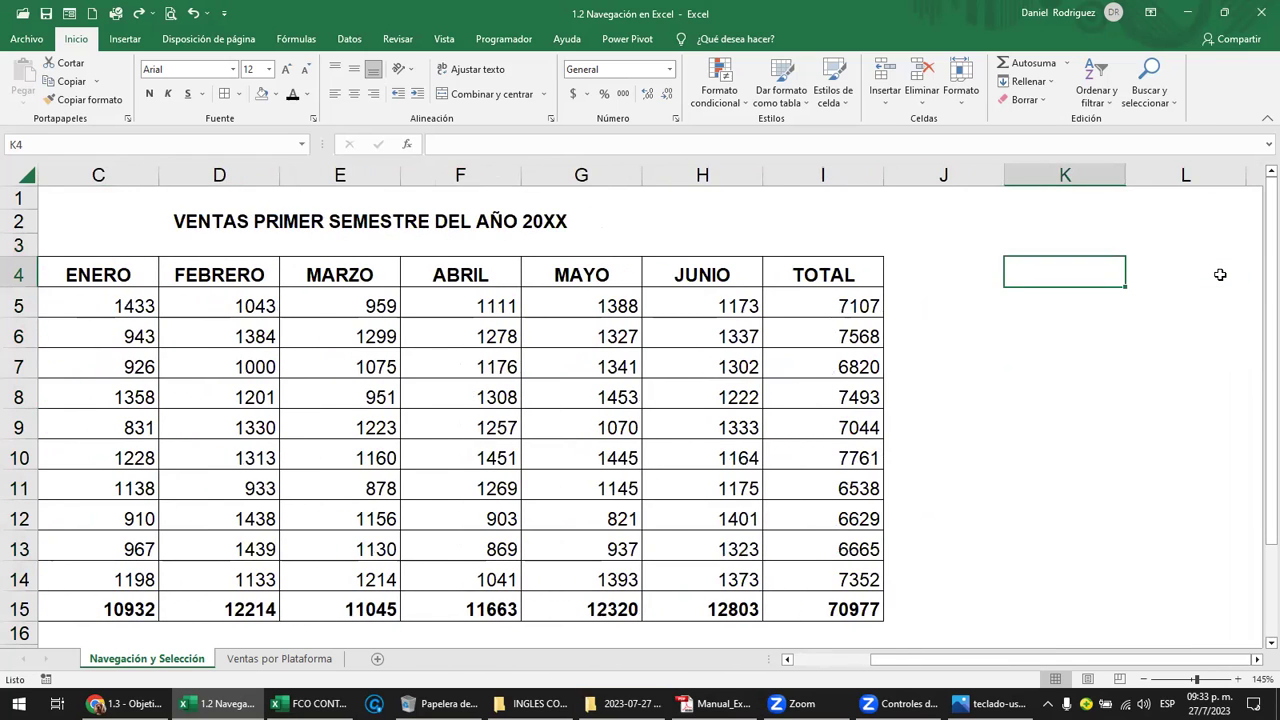
{"action": "type", "text": "dui"}
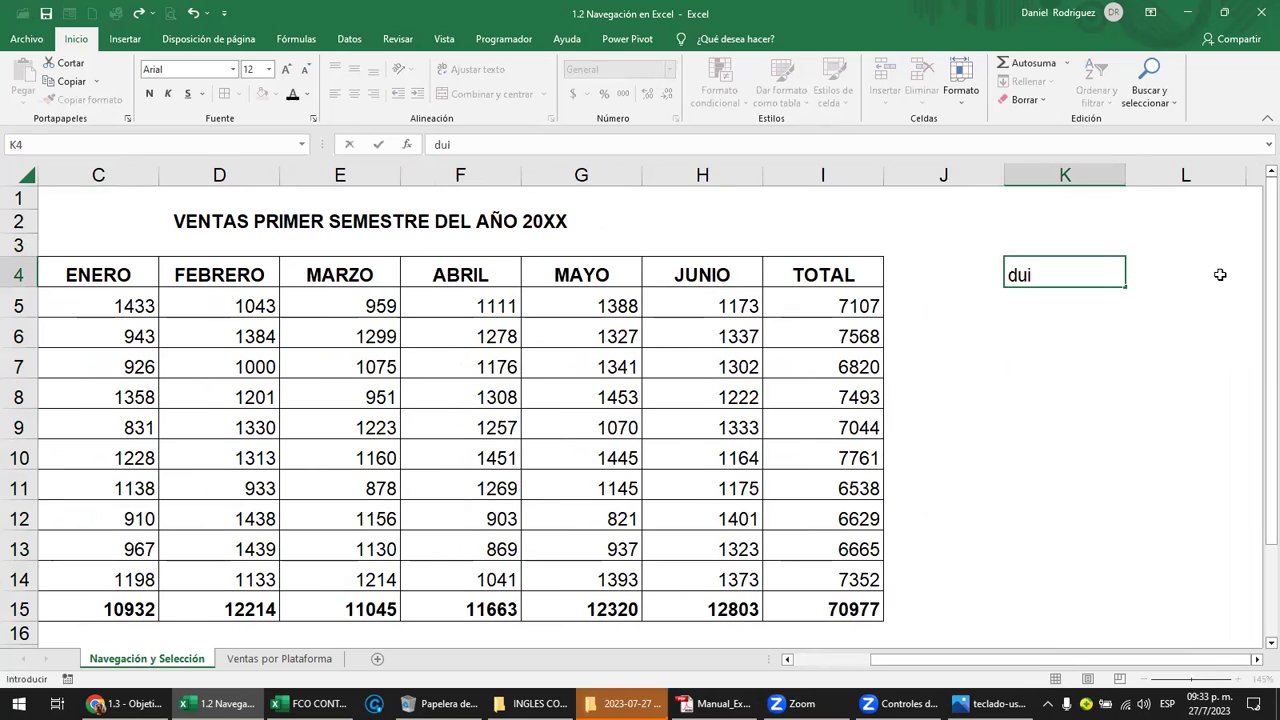
{"action": "key", "text": "Return"}
{"action": "key", "text": "Up"}
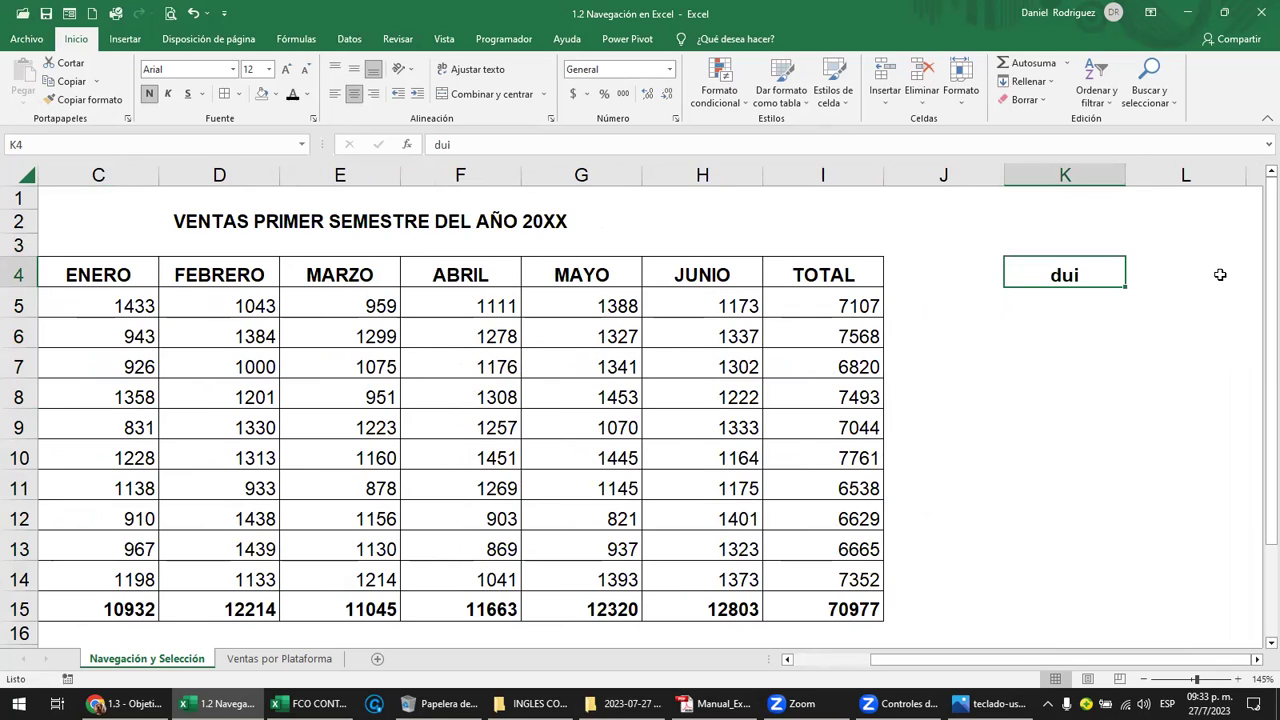
{"action": "key", "text": "Delete"}
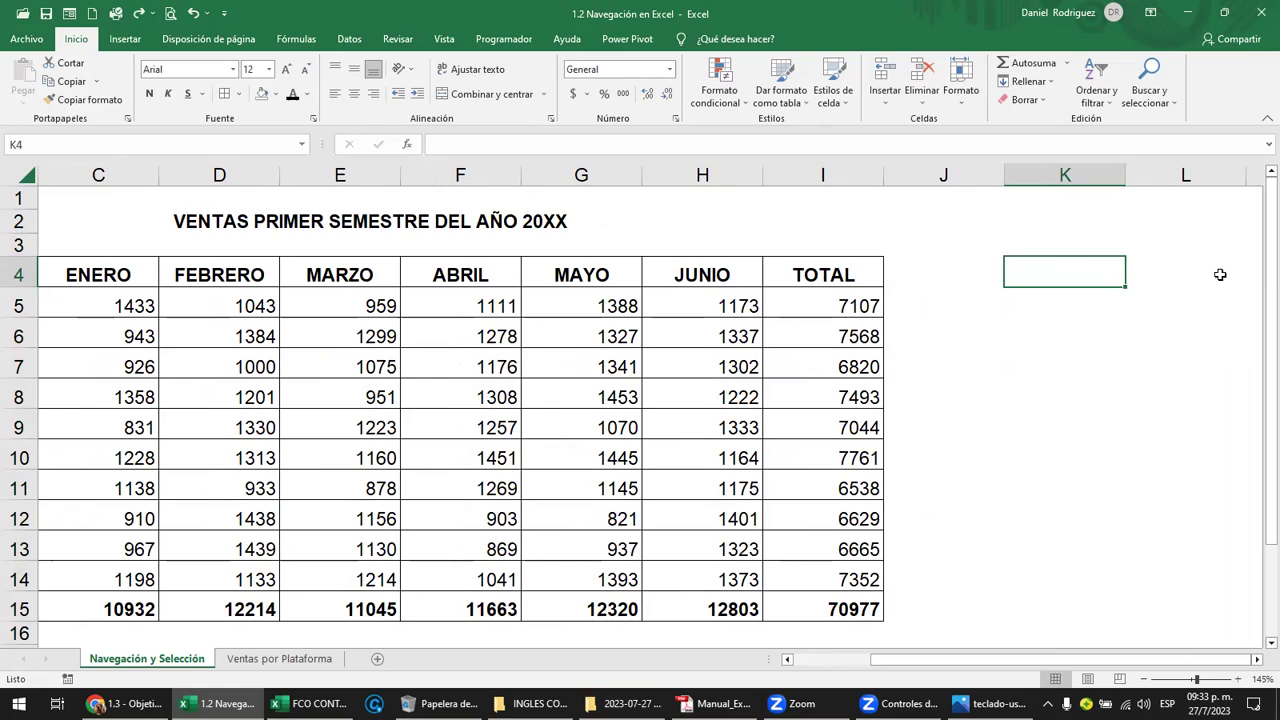
{"action": "key", "text": "Left"}
{"action": "key", "text": "Left"}
{"action": "key", "text": "Left"}
{"action": "key", "text": "Left"}
{"action": "key", "text": "Left"}
{"action": "key", "text": "Left"}
{"action": "key", "text": "Left"}
{"action": "key", "text": "Left"}
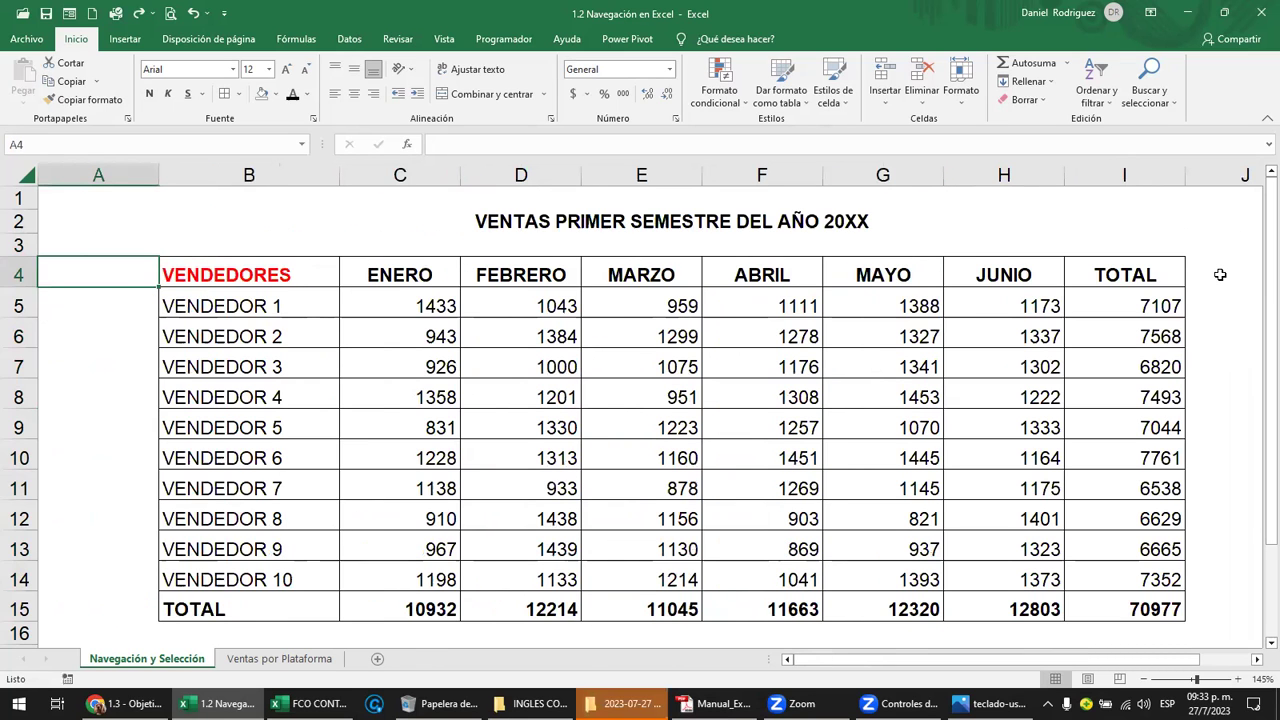
Narrow column A to a sliver, then undo the width change
{"action": "left_click", "coordinate": [103, 176]}
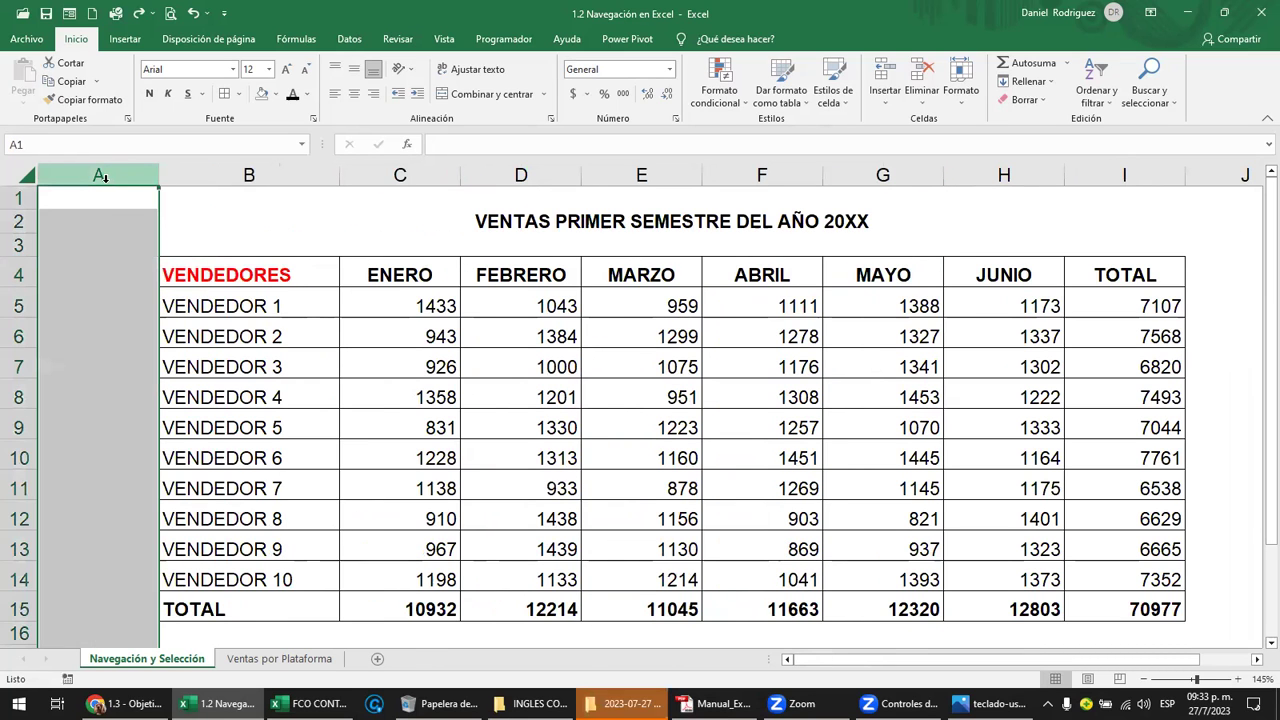
{"action": "left_click_drag", "start_coordinate": [157, 177], "coordinate": [41, 177]}
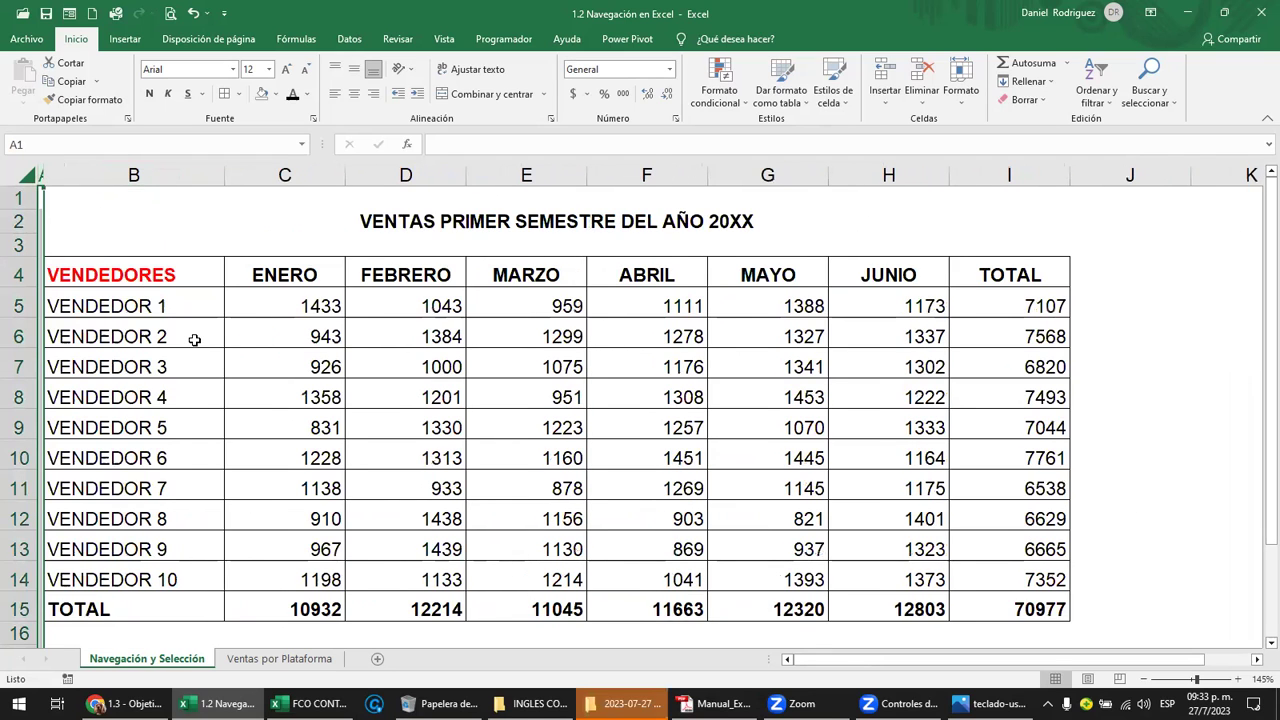
{"action": "key", "text": "ctrl+z"}
Drag the merged title from row 2 to row 3, then select the whole table from VENDEDORES
{"action": "left_click", "coordinate": [483, 222]}
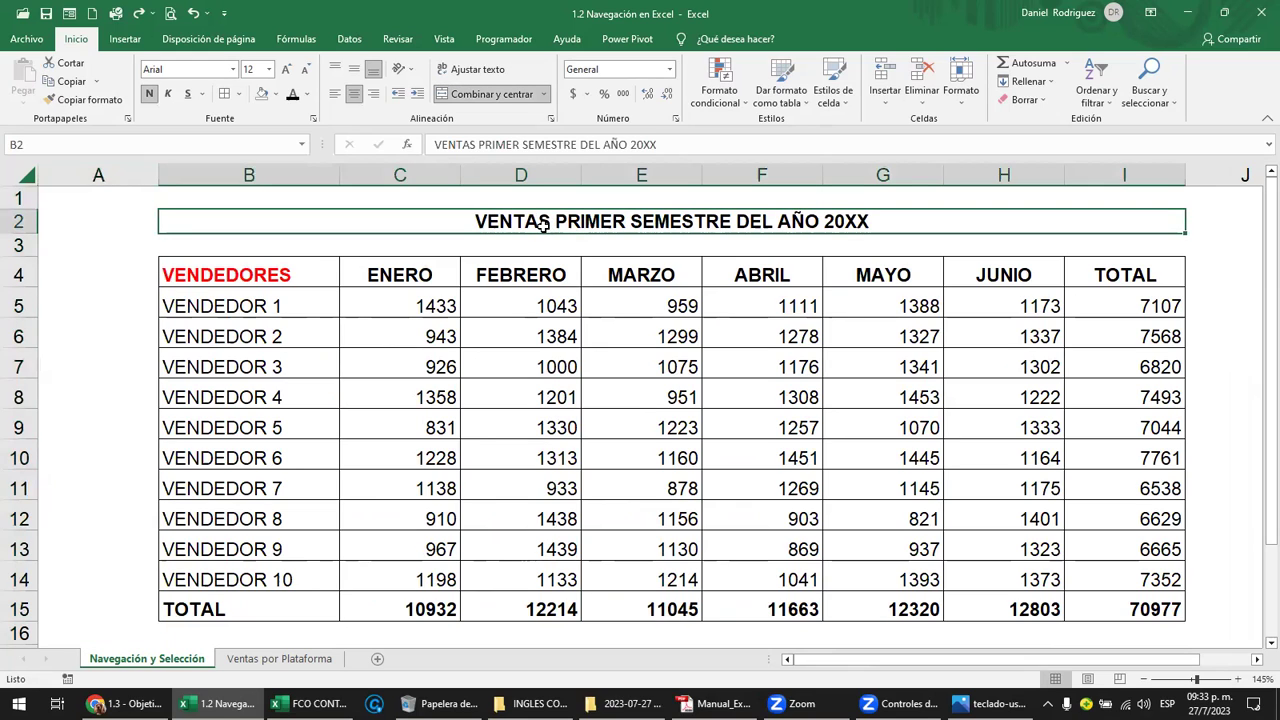
{"action": "left_click_drag", "start_coordinate": [545, 230], "coordinate": [546, 243]}
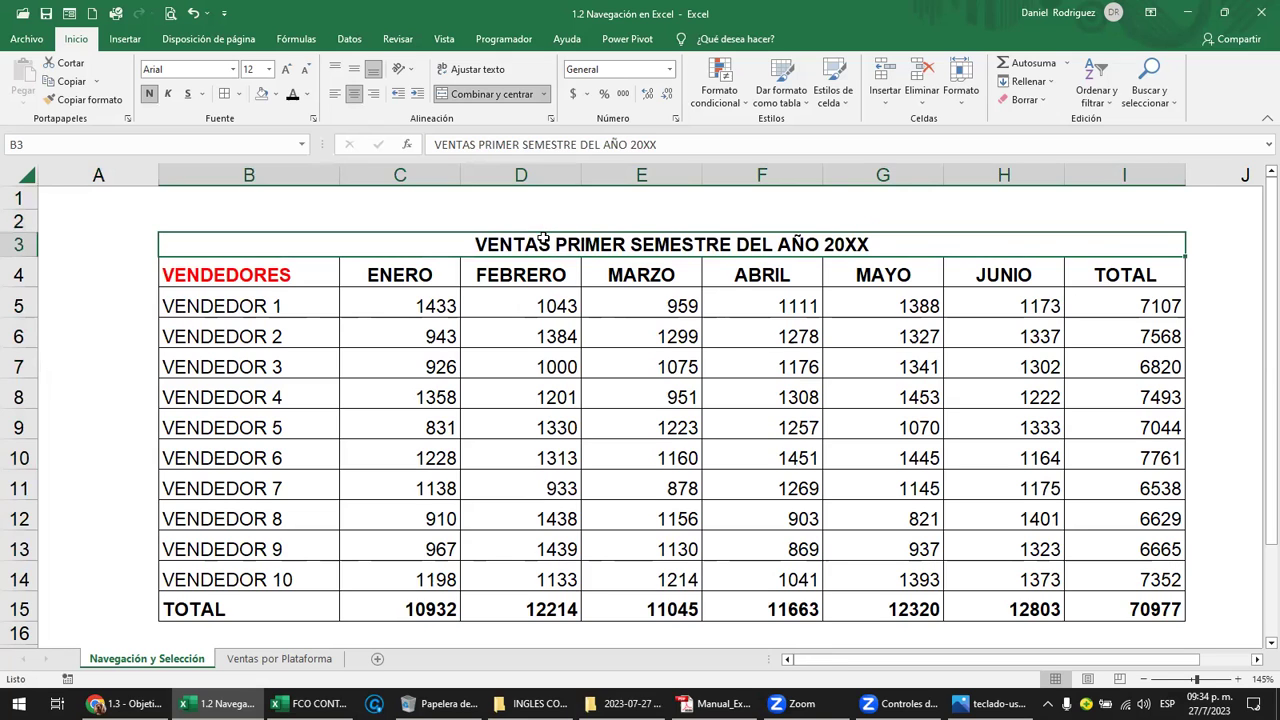
{"action": "left_click", "coordinate": [414, 272]}
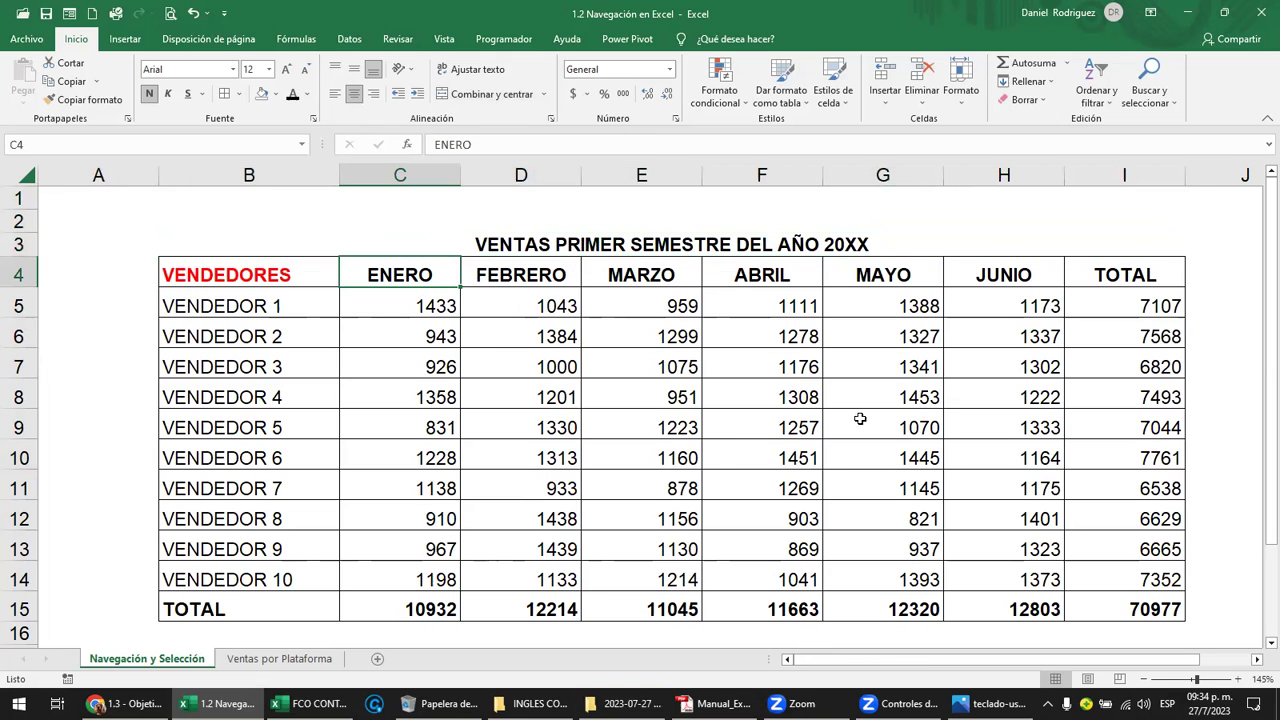
{"action": "left_click", "coordinate": [233, 276]}
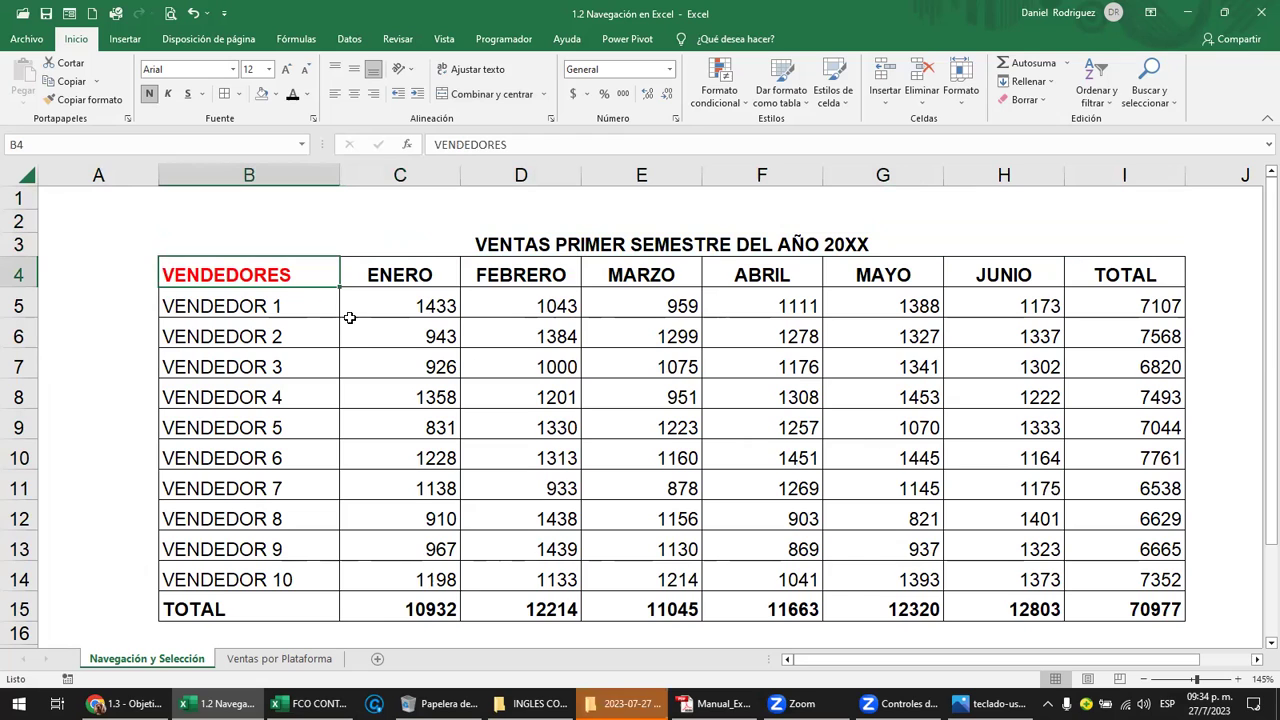
{"action": "key", "text": "ctrl+a"}
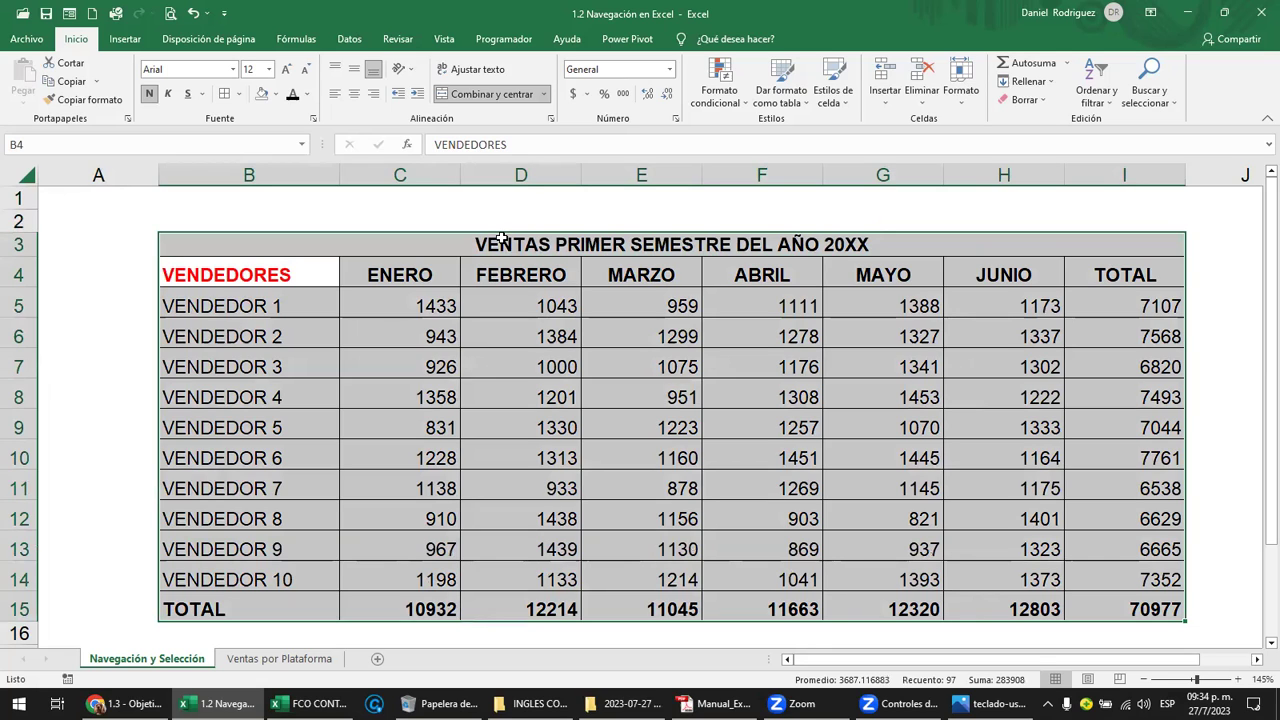
{"action": "key", "text": "ctrl+c"}
{"action": "key", "text": "Right"}
{"action": "key", "text": "Right"}
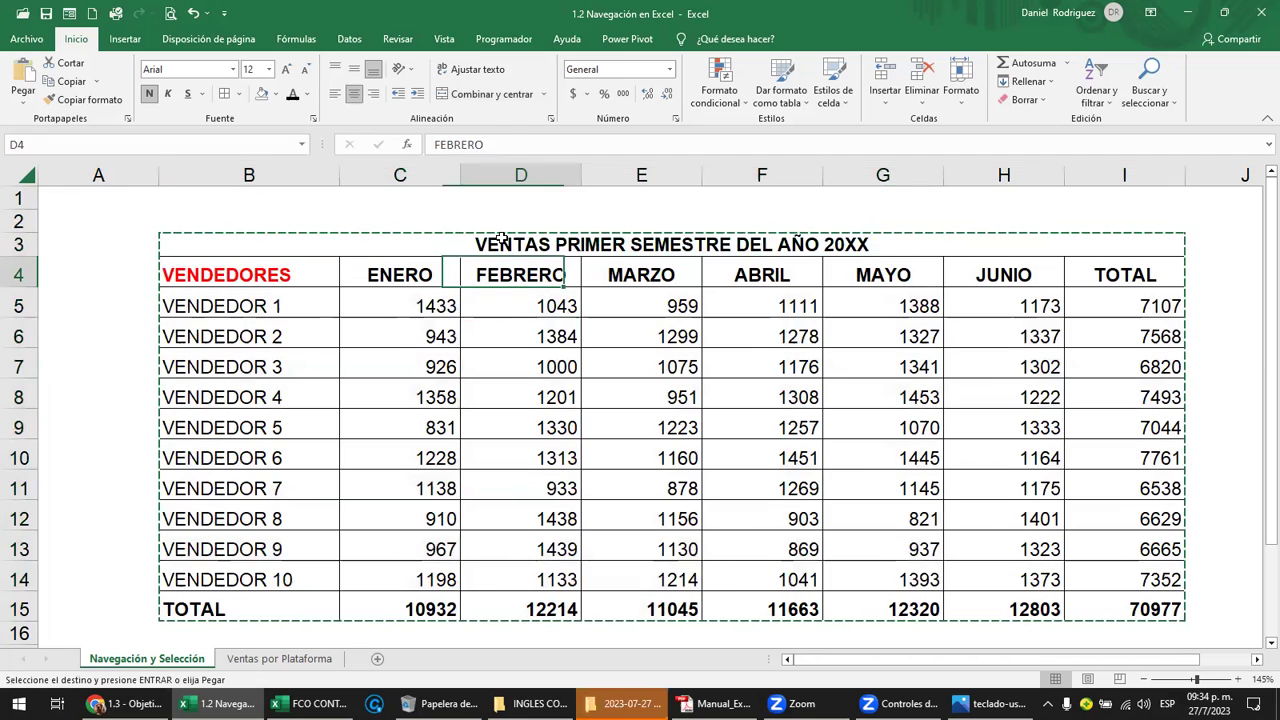
{"action": "key", "text": "Right"}
{"action": "key", "text": "Right"}
{"action": "key", "text": "Right"}
{"action": "key", "text": "Right"}
{"action": "key", "text": "Right"}
{"action": "key", "text": "Right"}
{"action": "key", "text": "Right"}
{"action": "key", "text": "Right"}
{"action": "key", "text": "Left"}
{"action": "key", "text": "Left"}
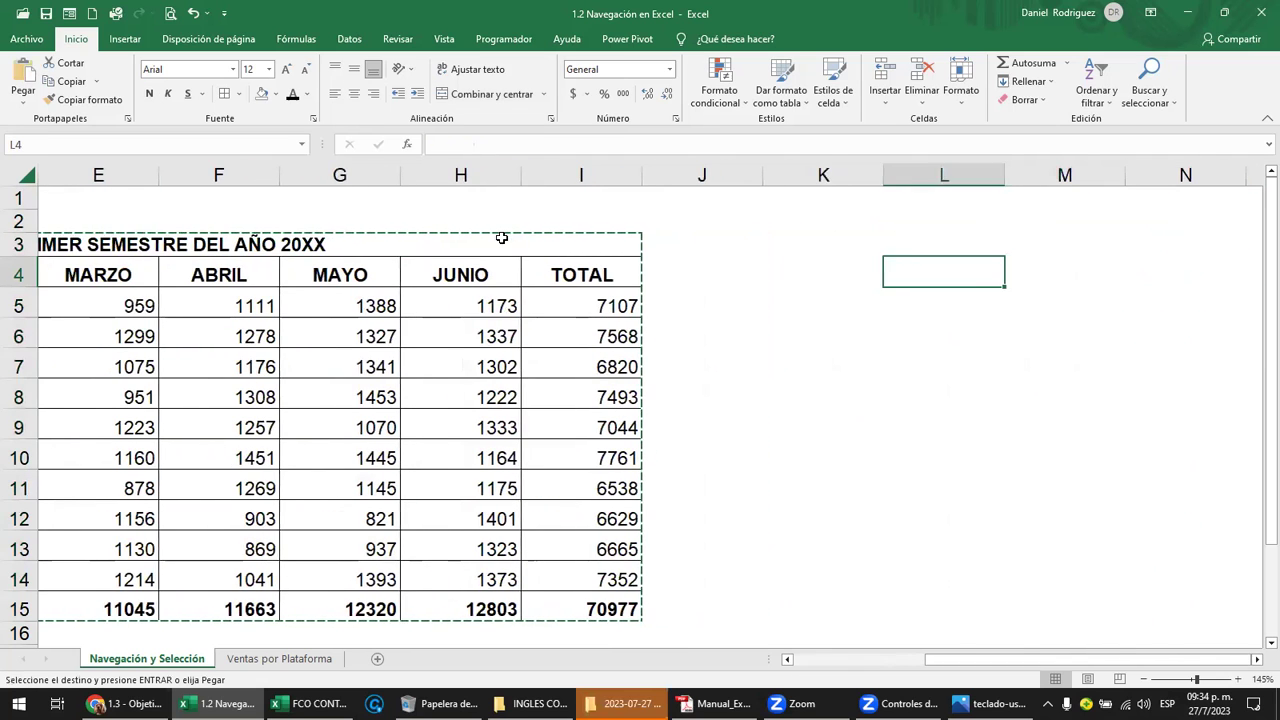
{"action": "key", "text": "Left"}
{"action": "key", "text": "Left"}
{"action": "key", "text": "Up"}
{"action": "key", "text": "Right"}
{"action": "key", "text": "ctrl+v"}
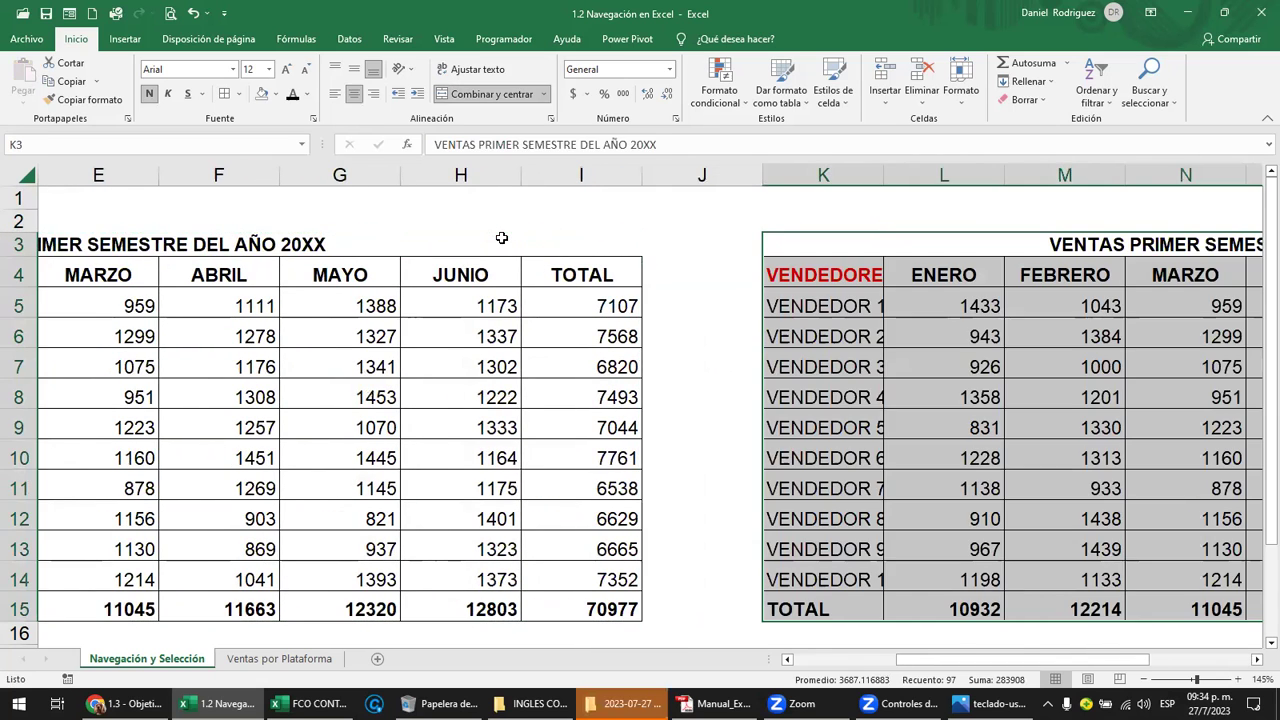
{"action": "key", "text": "ctrl+z"}
{"action": "key", "text": "Left"}
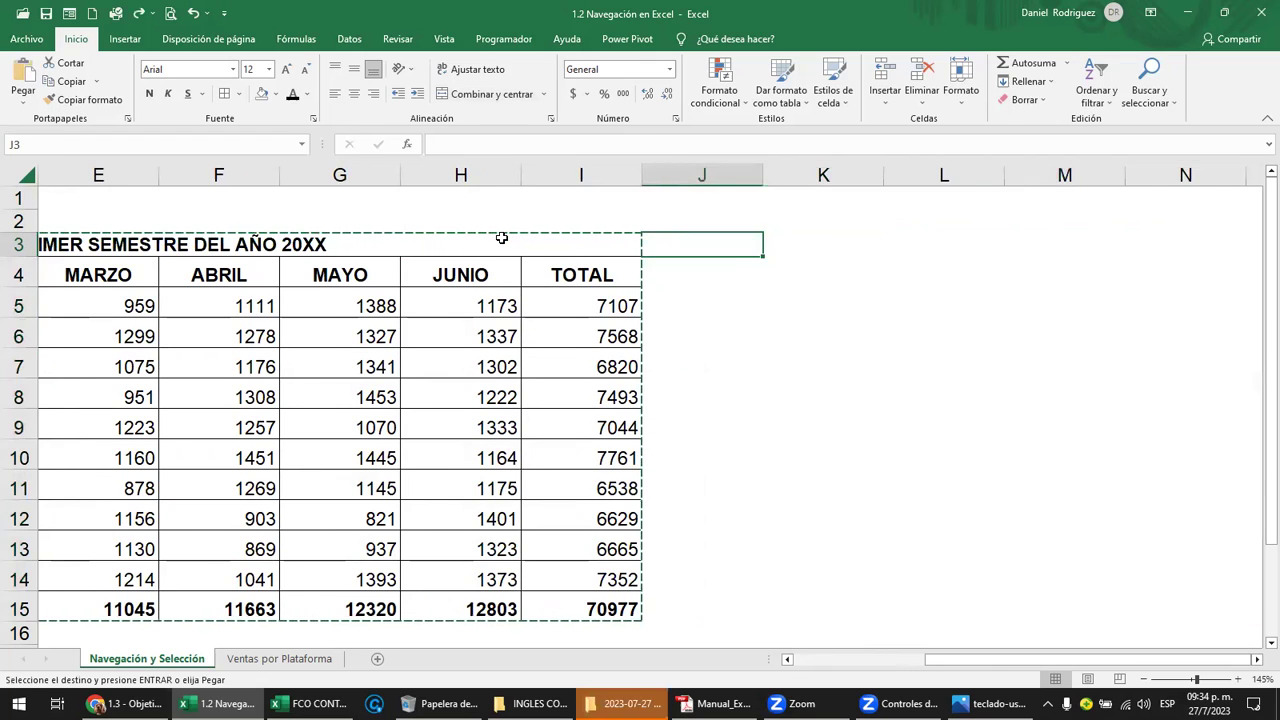
{"action": "key", "text": "Left"}
{"action": "key", "text": "Escape"}
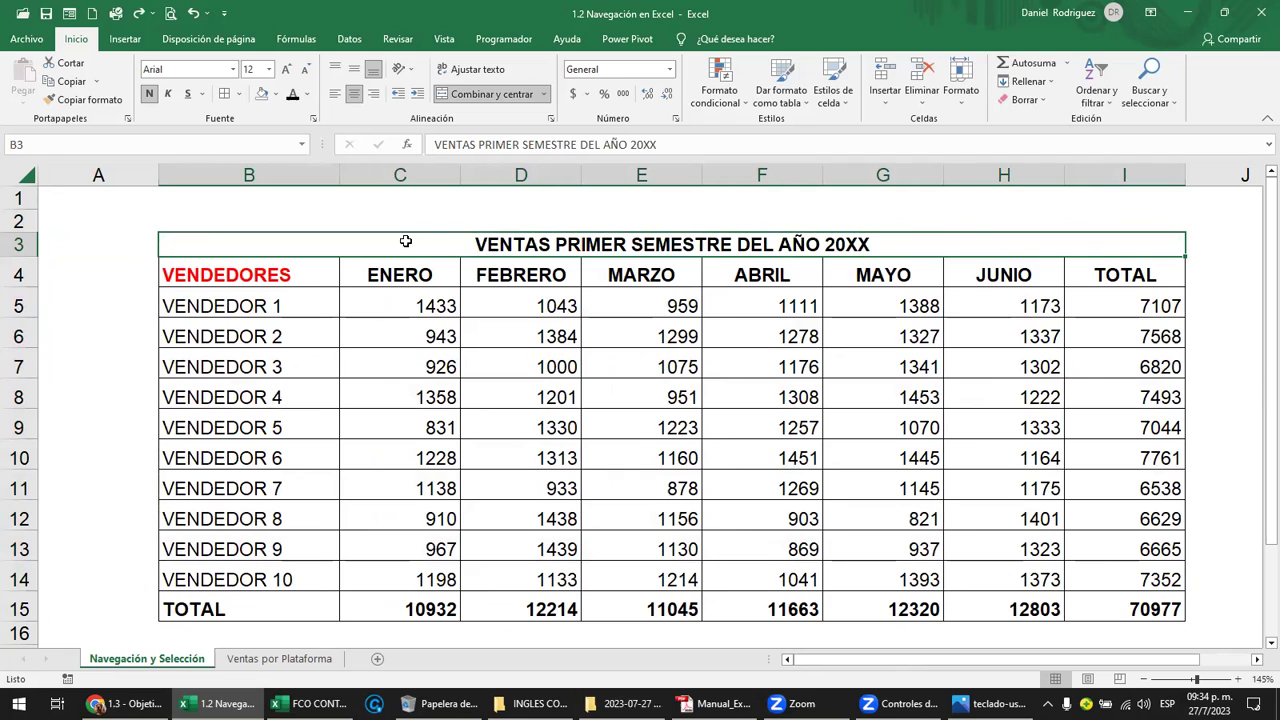
{"action": "left_click", "coordinate": [310, 278]}
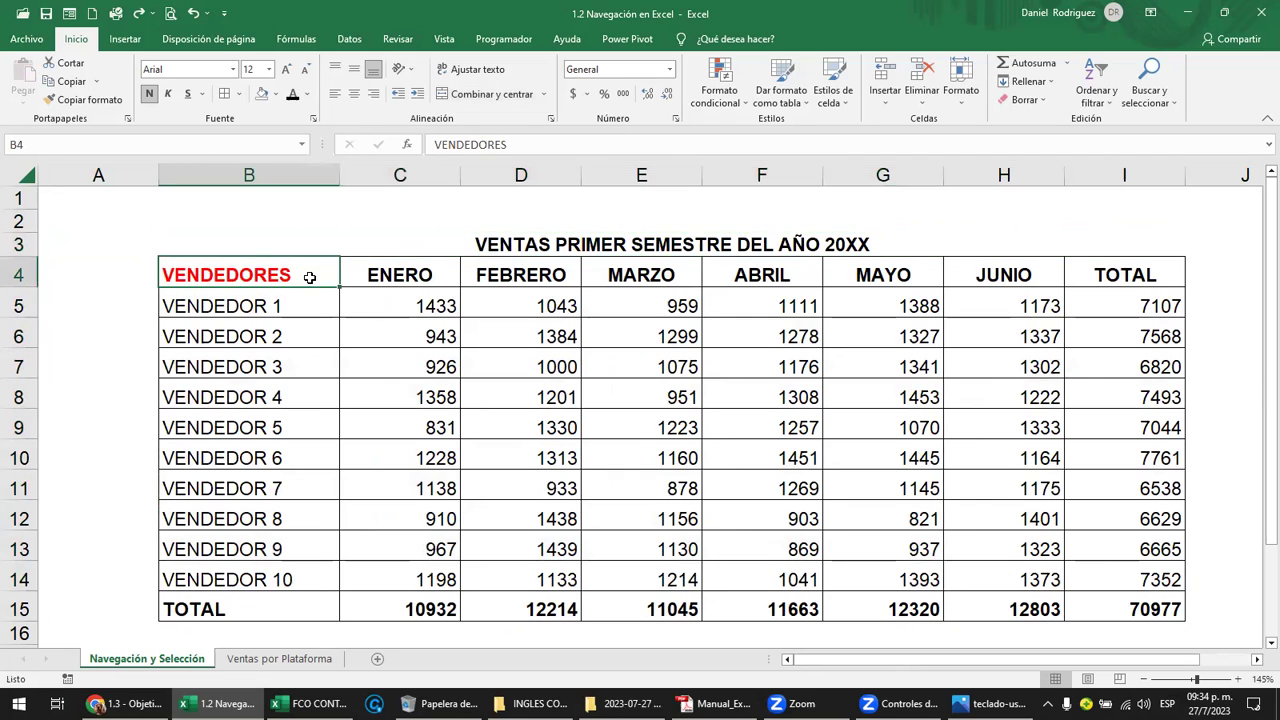
{"action": "left_click", "coordinate": [400, 244]}
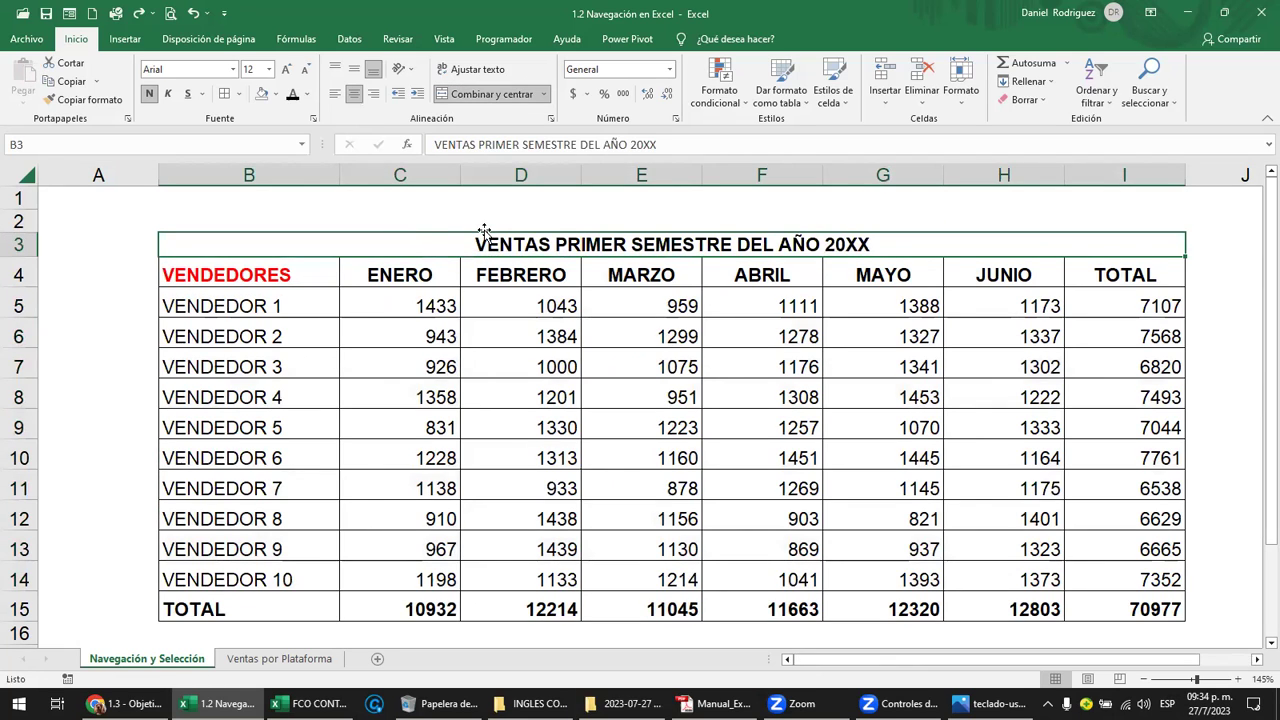
{"action": "mouse_move", "coordinate": [488, 231]}
{"action": "left_mouse_down"}
{"action": "mouse_move", "coordinate": [492, 212]}
{"action": "mouse_move", "coordinate": [490, 224]}
{"action": "left_mouse_up"}
{"action": "left_click", "coordinate": [400, 248]}
{"action": "left_click", "coordinate": [255, 272]}
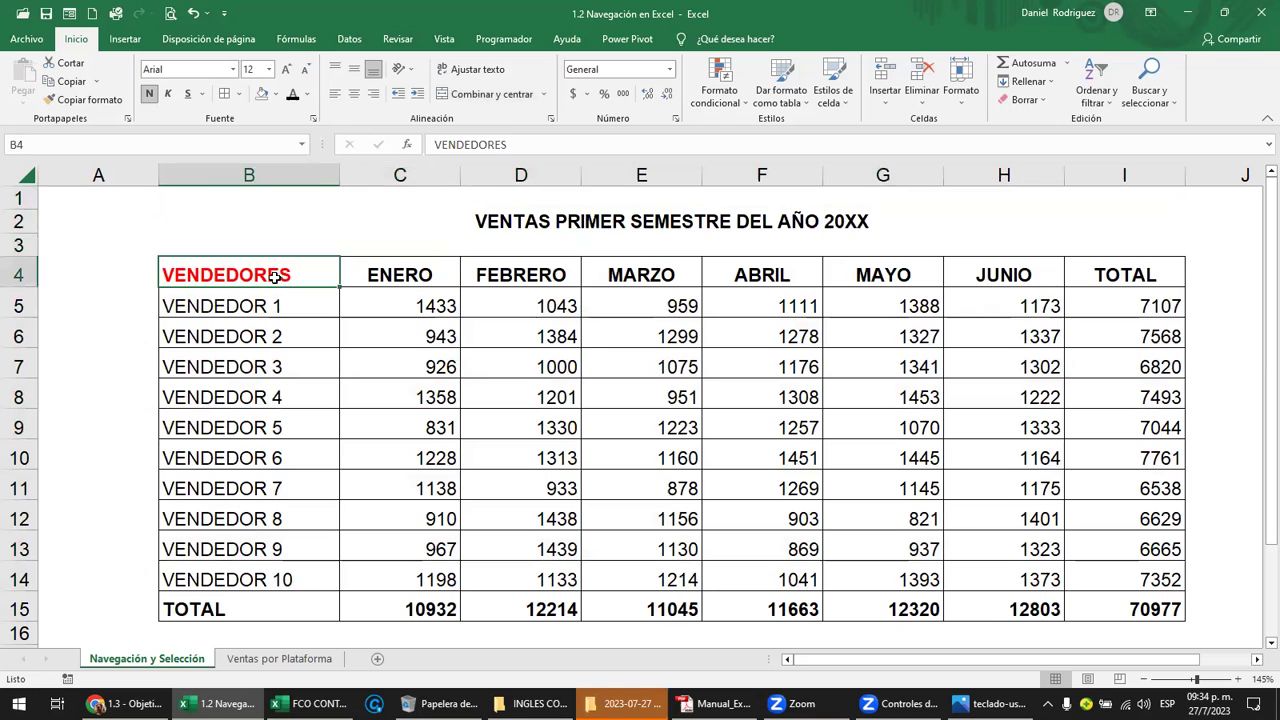
{"action": "left_click", "coordinate": [765, 272]}
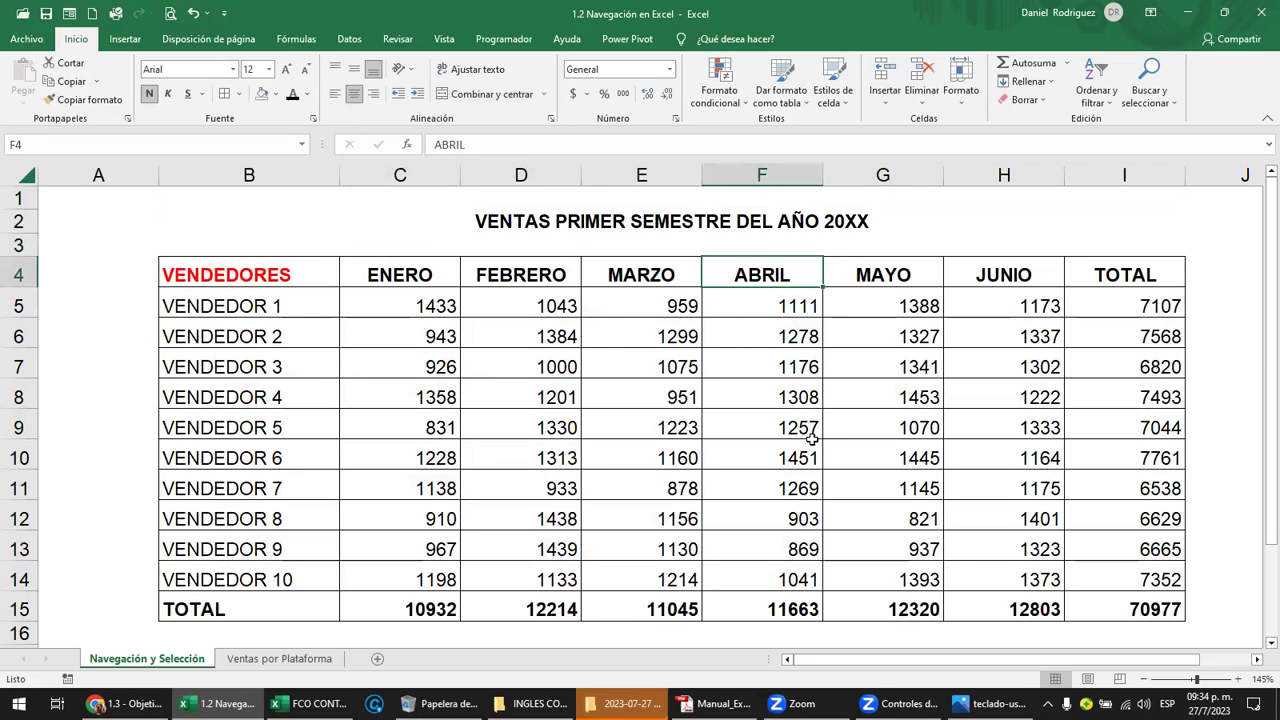
{"action": "key", "text": "ctrl+a"}
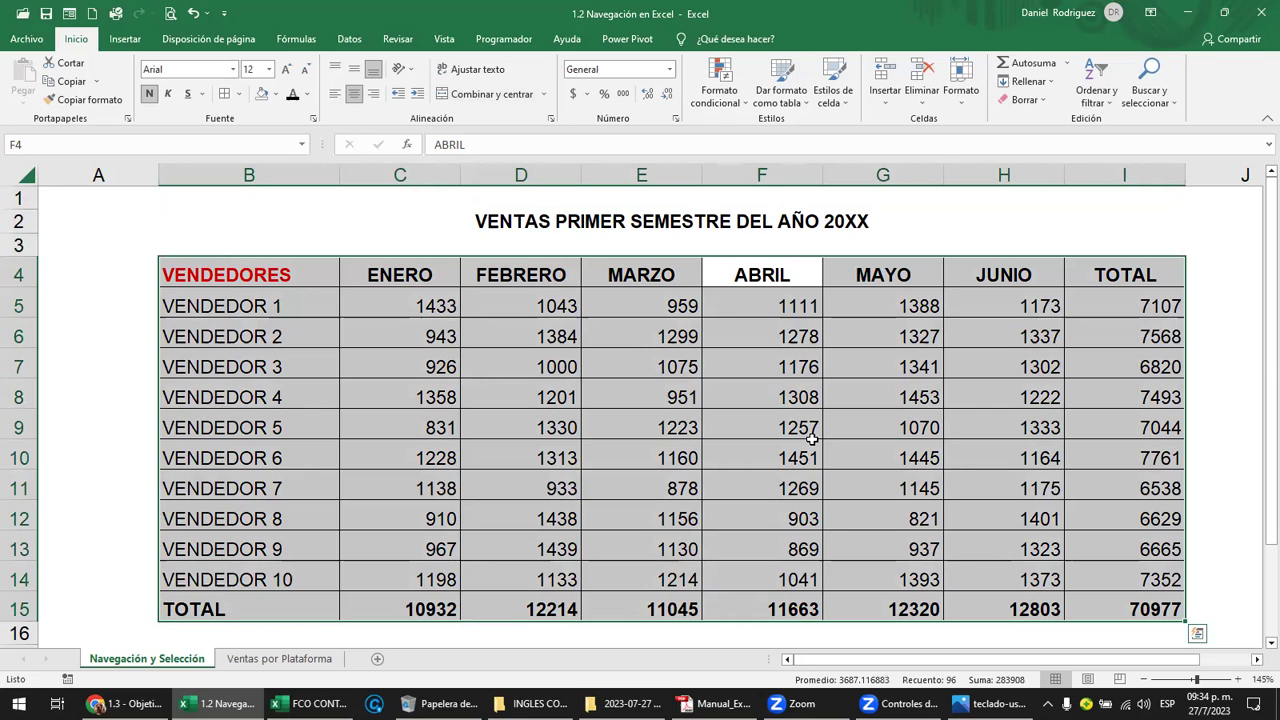
{"action": "left_click", "coordinate": [267, 270]}
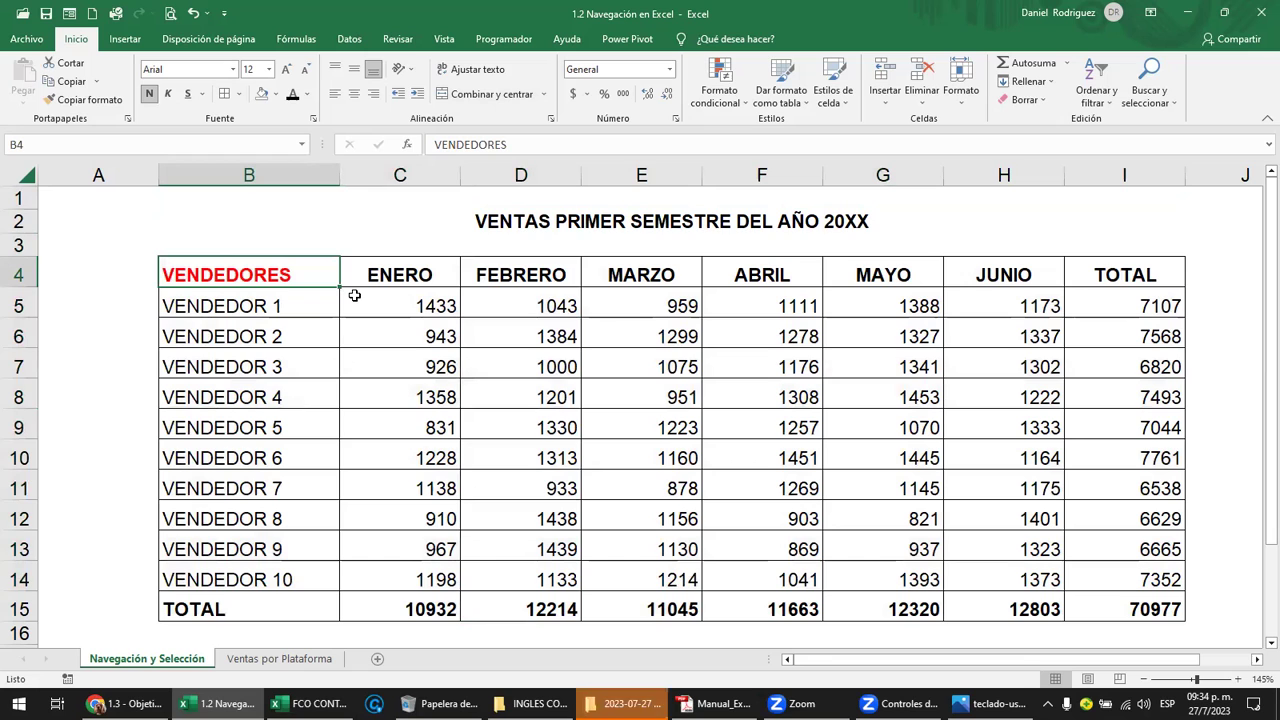
{"action": "key", "text": "ctrl+shift+Right"}
{"action": "key", "text": "ctrl+shift+Left"}
{"action": "key", "text": "ctrl+shift+Right"}
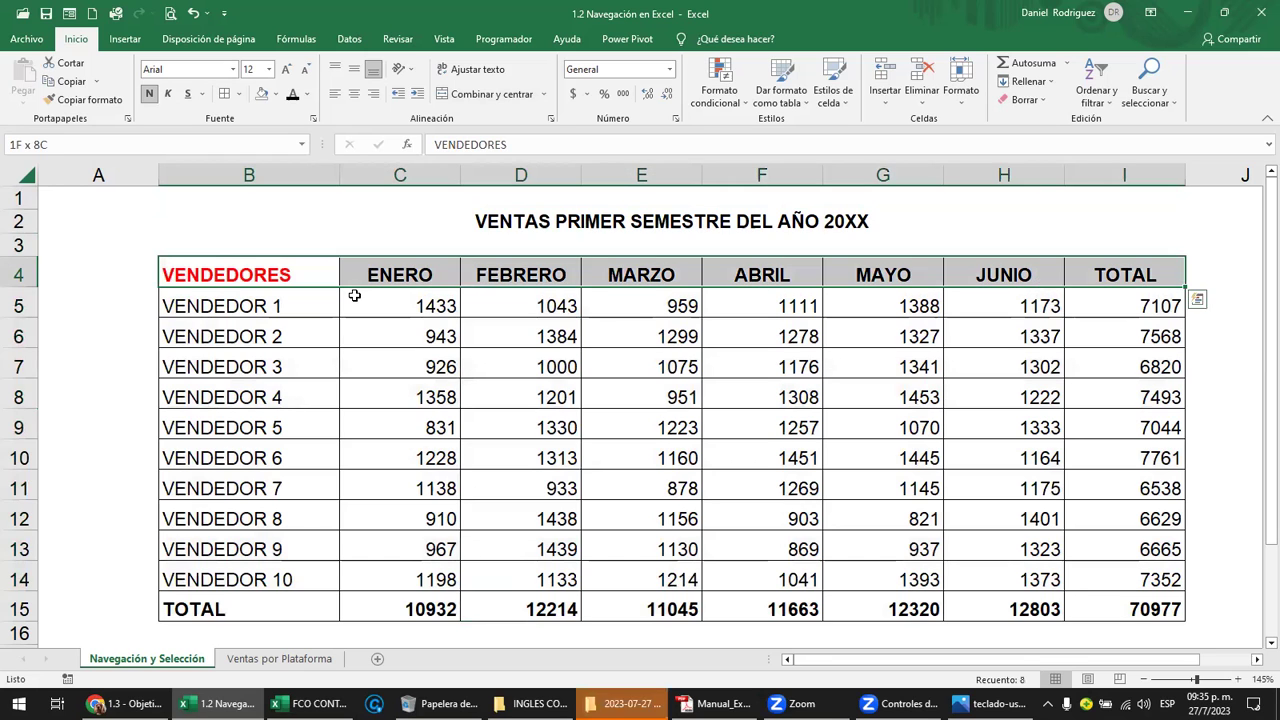
{"action": "key", "text": "ctrl+shift+Down"}
{"action": "key", "text": "ctrl+shift+Down"}
{"action": "key", "text": "ctrl+shift+Up"}
{"action": "key", "text": "shift+Up"}
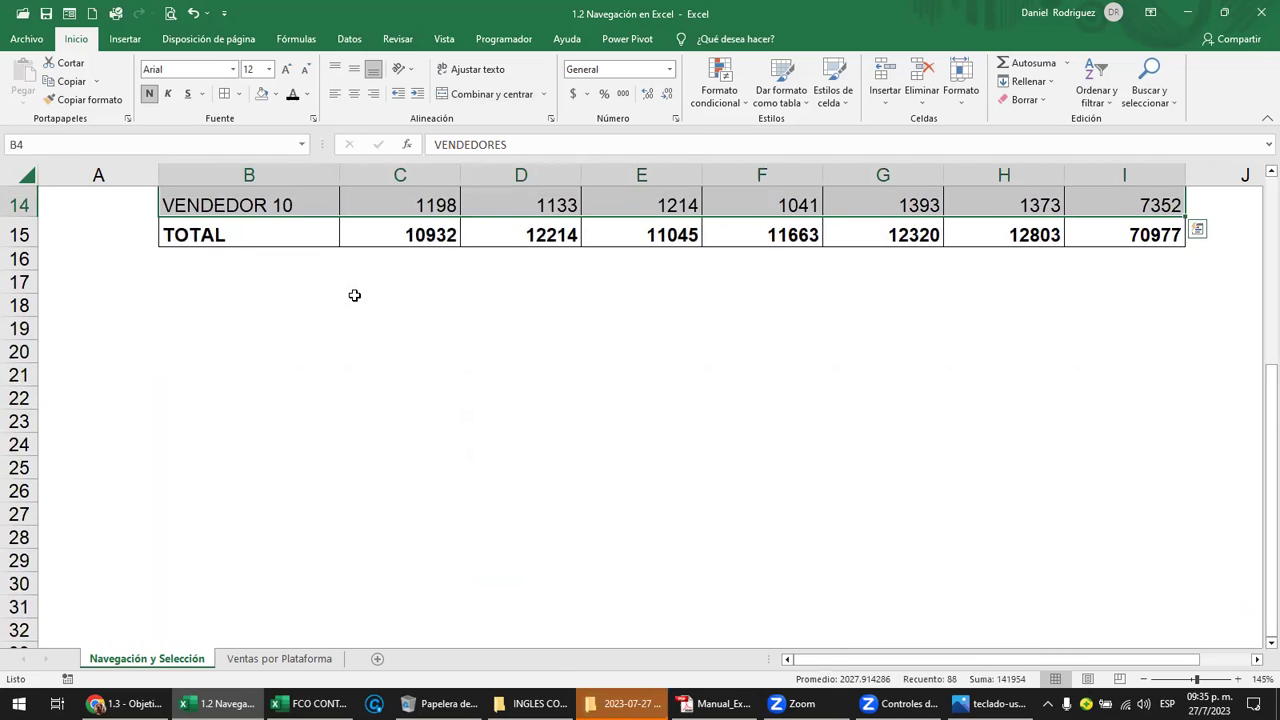
{"action": "scroll", "coordinate": [366, 294], "scroll_direction": "up", "scroll_amount": 5}
{"action": "key", "text": "shift+Down"}
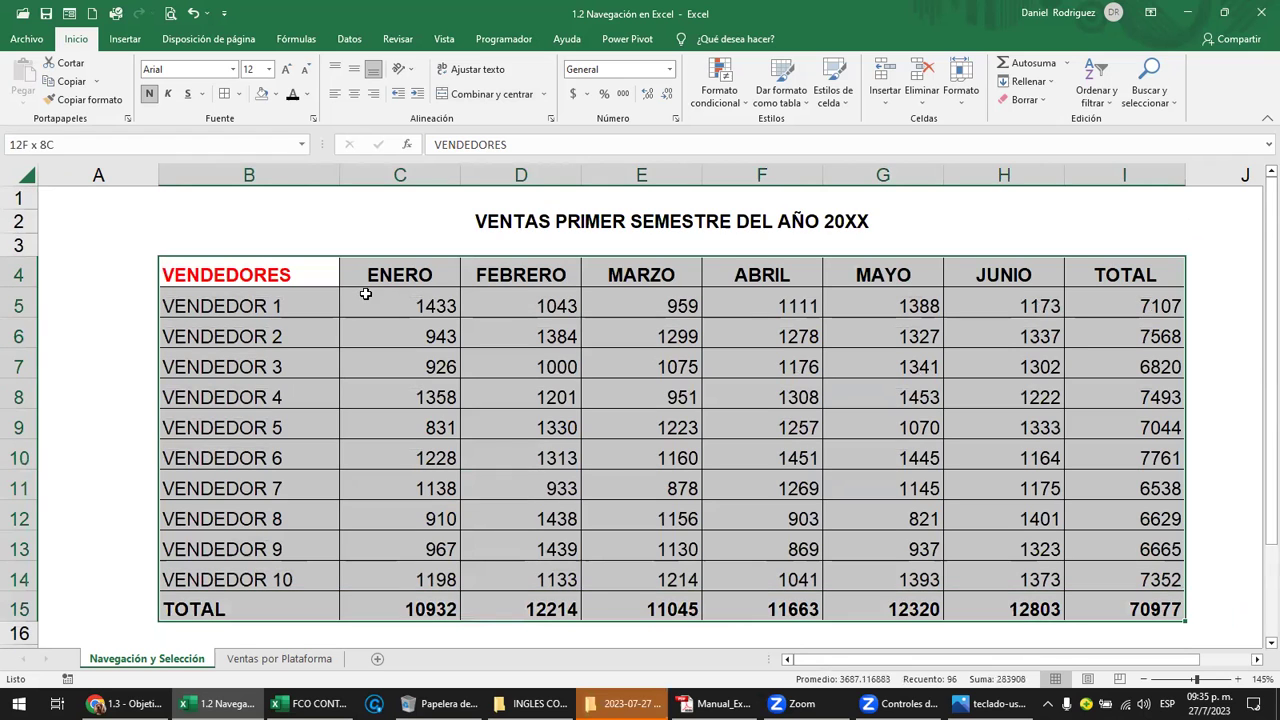
{"action": "left_click", "coordinate": [617, 221]}
{"action": "left_click_drag", "start_coordinate": [623, 233], "coordinate": [623, 250]}
{"action": "left_click", "coordinate": [314, 268]}
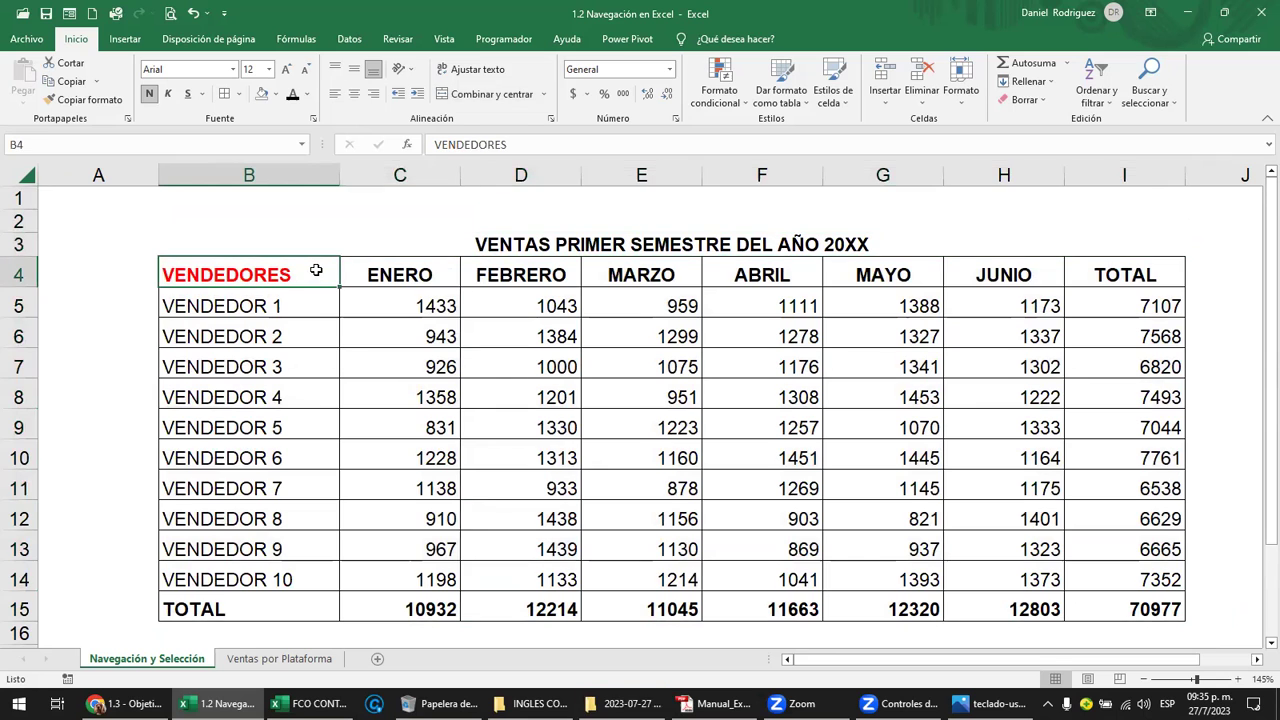
{"action": "key", "text": "ctrl+shift+Right"}
{"action": "key", "text": "ctrl+shift+Down"}
{"action": "key", "text": "ctrl+shift+Down"}
{"action": "key", "text": "ctrl+shift+Up"}
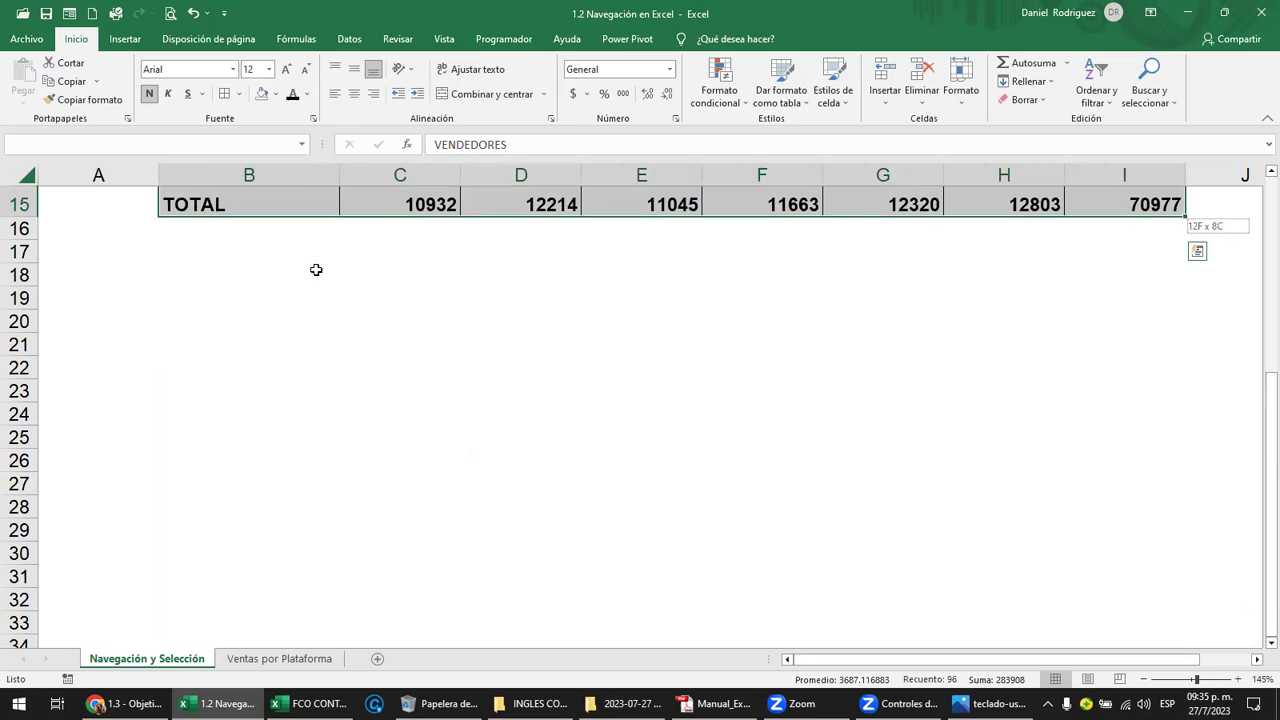
{"action": "scroll", "coordinate": [315, 270], "scroll_direction": "up", "scroll_amount": 4}
{"action": "key", "text": "shift+Up"}
{"action": "key", "text": "shift+Up"}
{"action": "key", "text": "shift+Up"}
{"action": "key", "text": "shift+Down"}
{"action": "key", "text": "shift+Down"}
{"action": "key", "text": "shift+Down"}
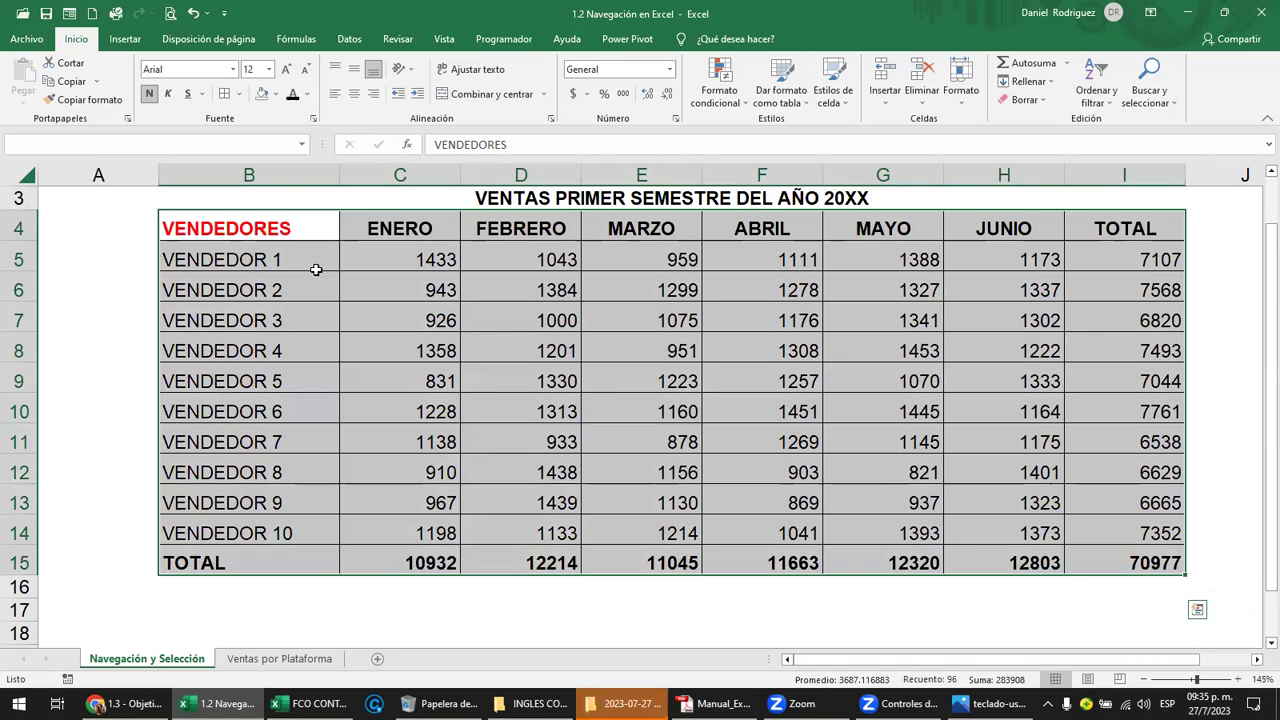
{"action": "scroll", "coordinate": [330, 300], "scroll_direction": "up", "scroll_amount": 1}
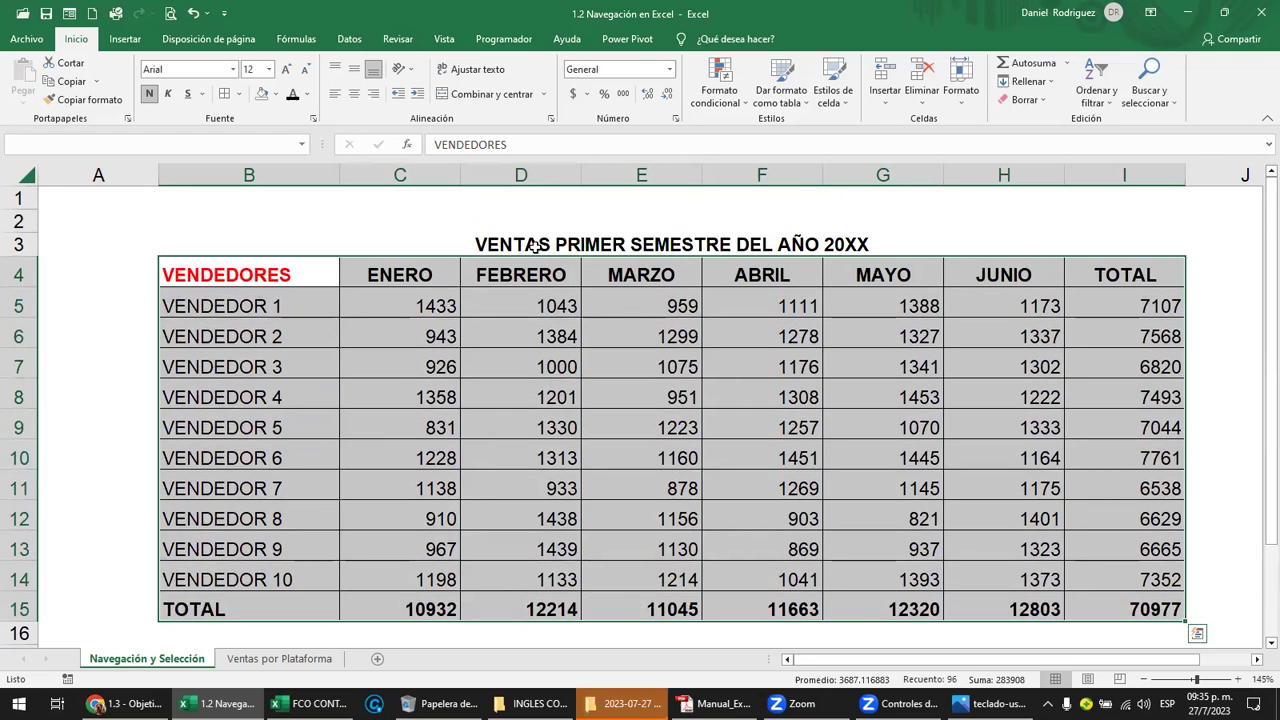
Move the title back up to row 2, then restore row 3 from a thin spacer to full height
{"action": "left_click", "coordinate": [535, 246]}
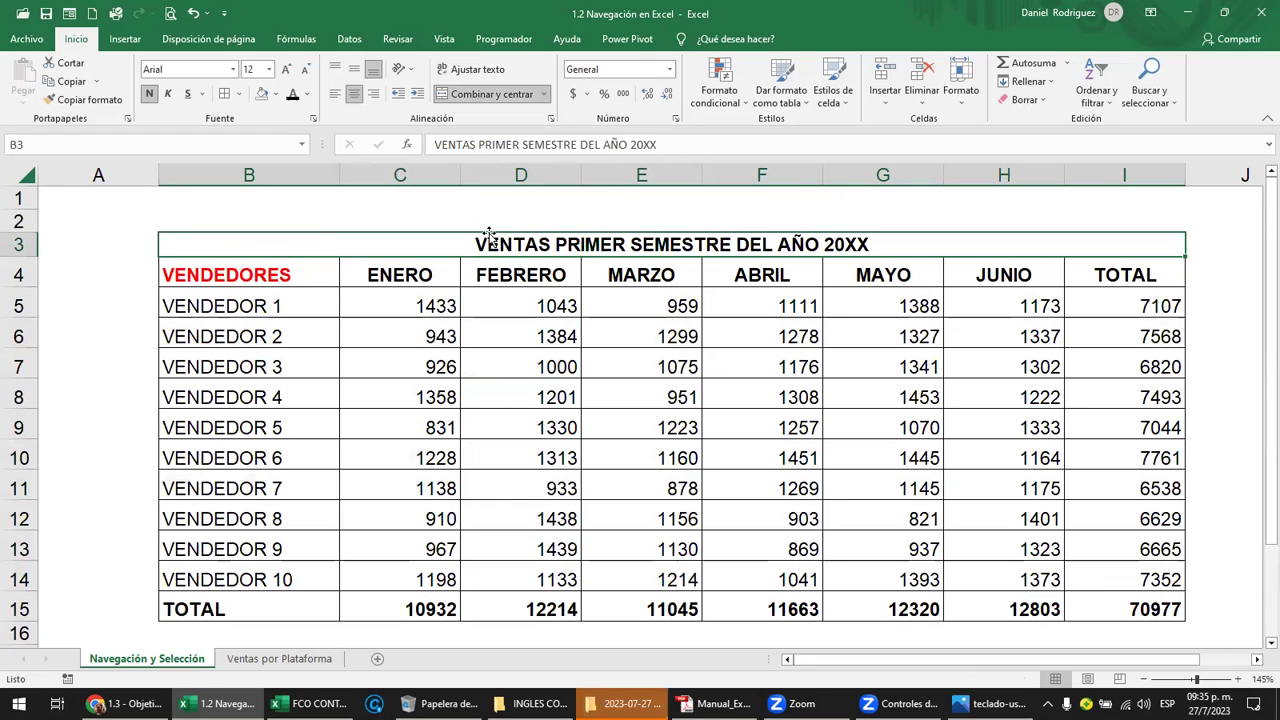
{"action": "left_click_drag", "start_coordinate": [489, 236], "coordinate": [488, 213]}
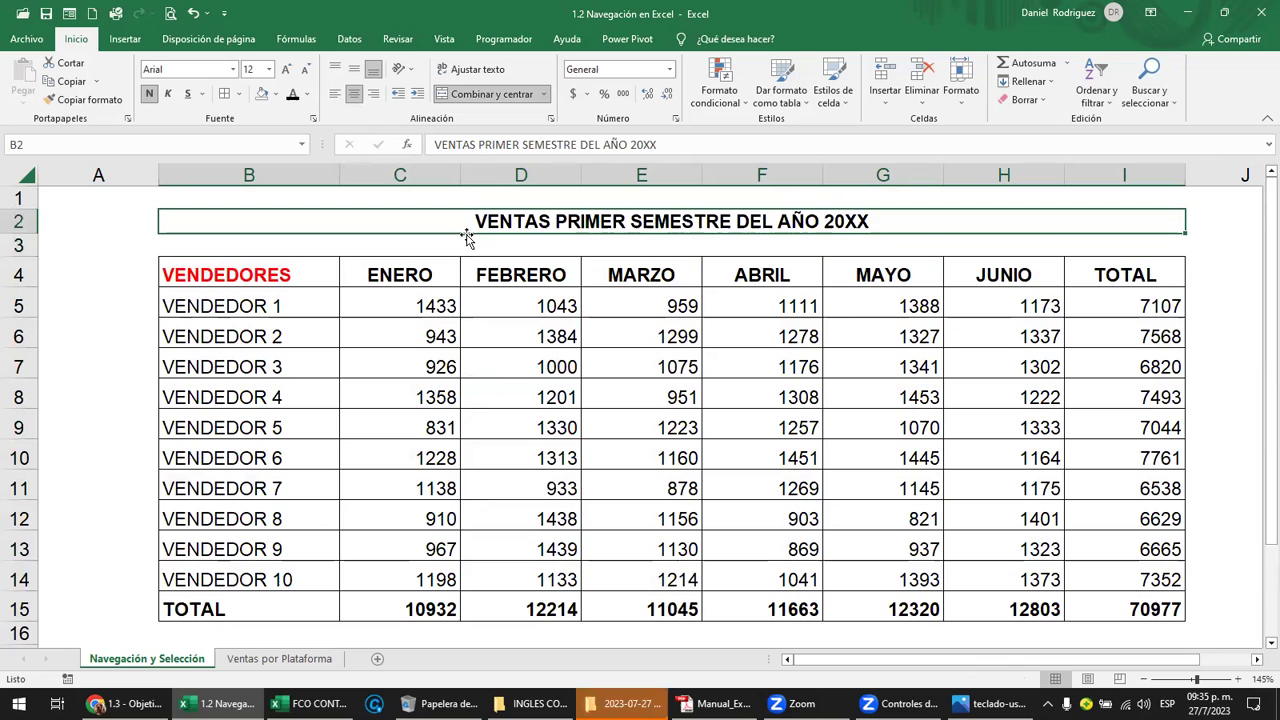
{"action": "left_click_drag", "start_coordinate": [36, 257], "coordinate": [30, 236]}
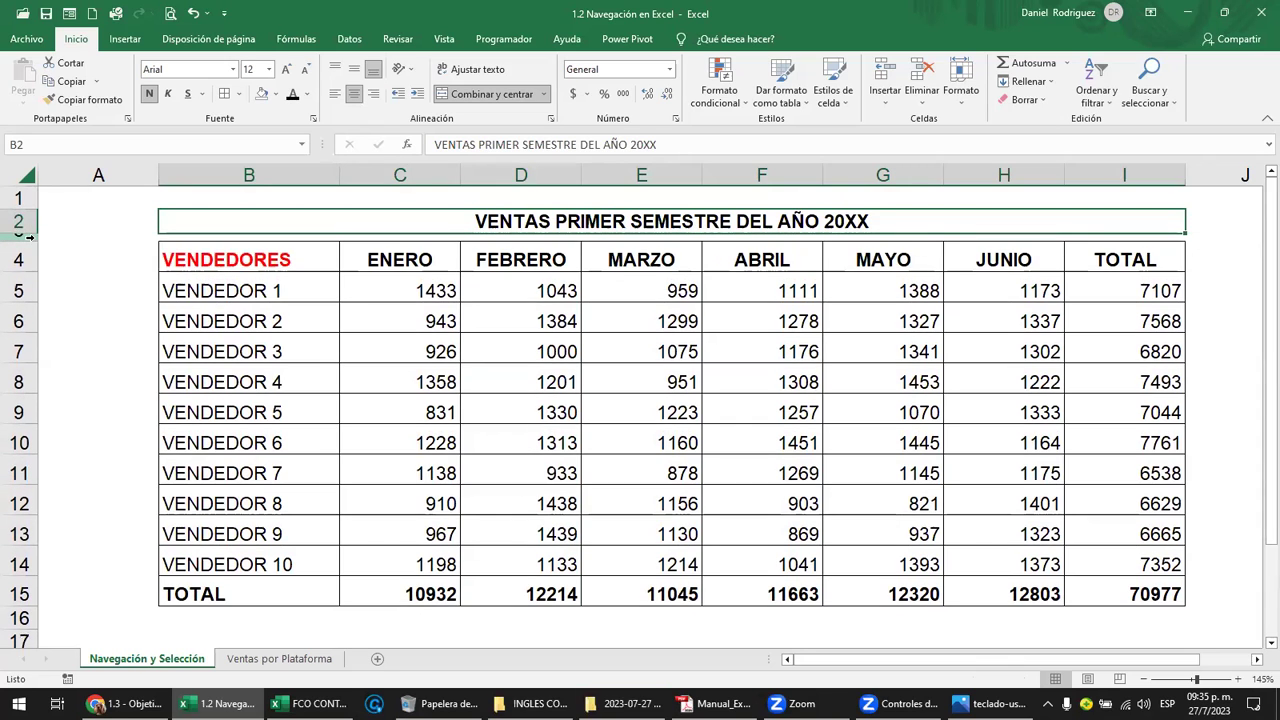
{"action": "left_click", "coordinate": [388, 262]}
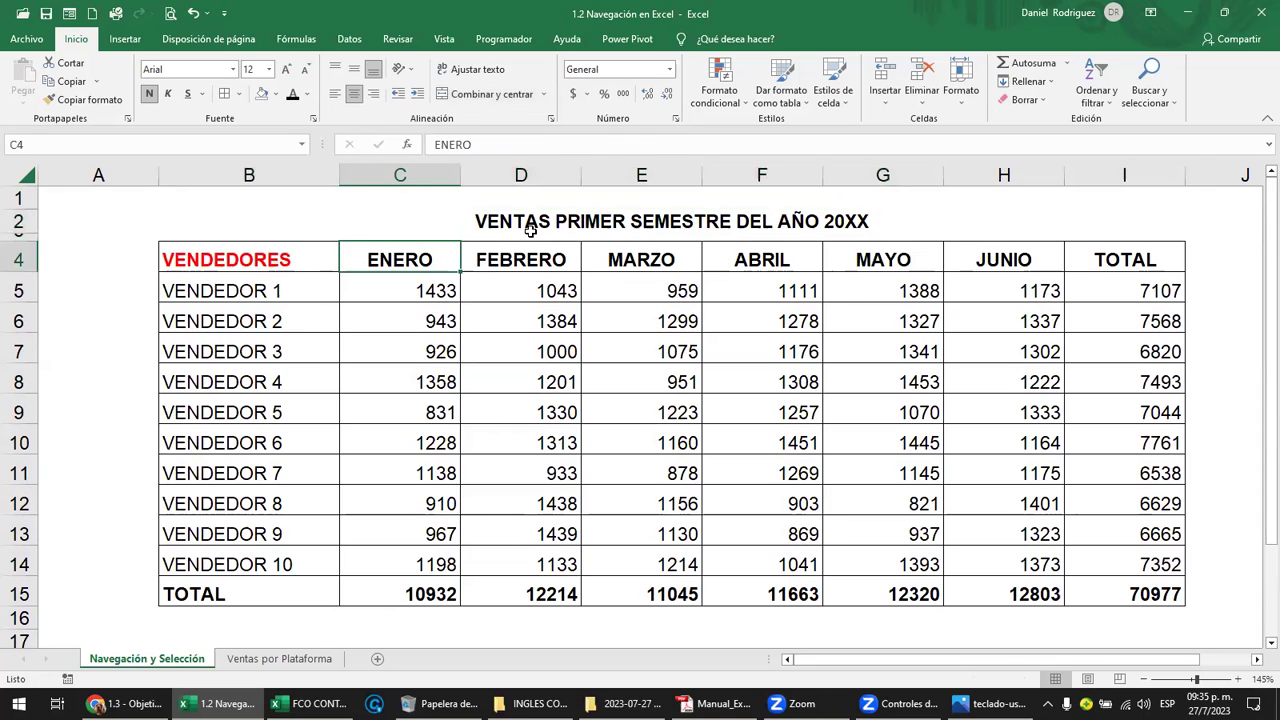
{"action": "left_click", "coordinate": [528, 224]}
{"action": "key", "text": "Down"}
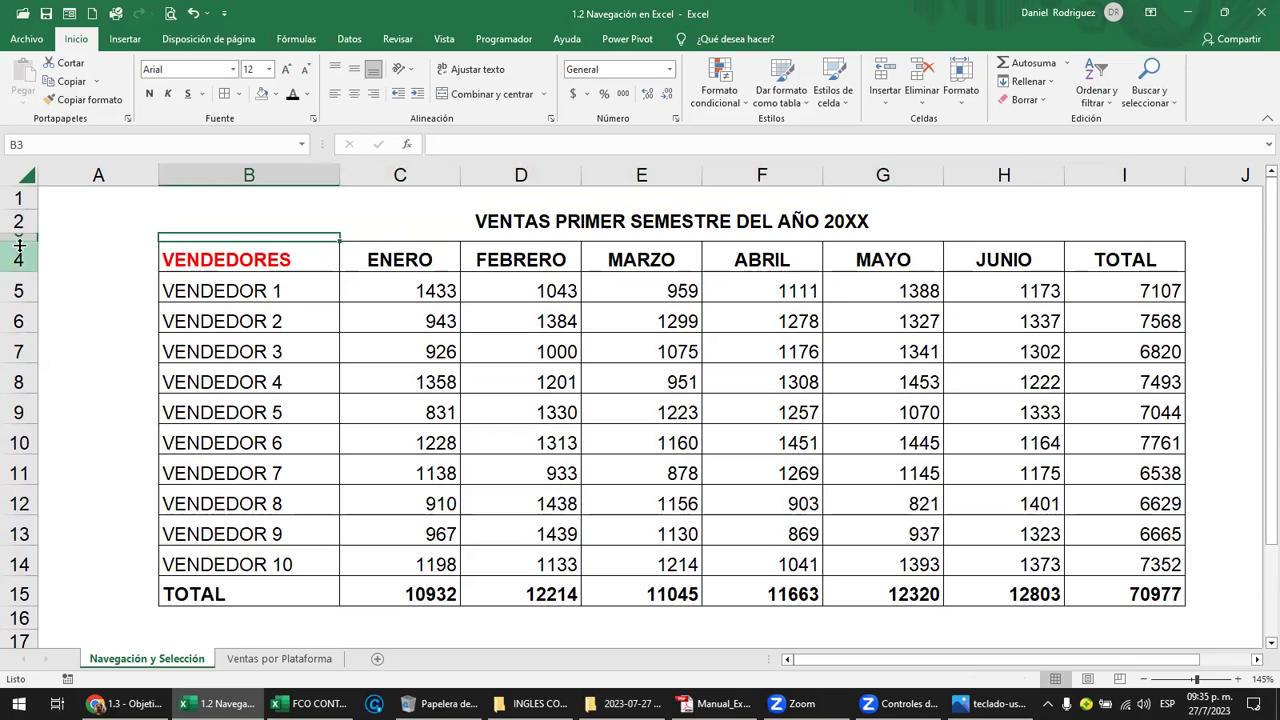
{"action": "left_click_drag", "start_coordinate": [18, 238], "coordinate": [18, 256]}
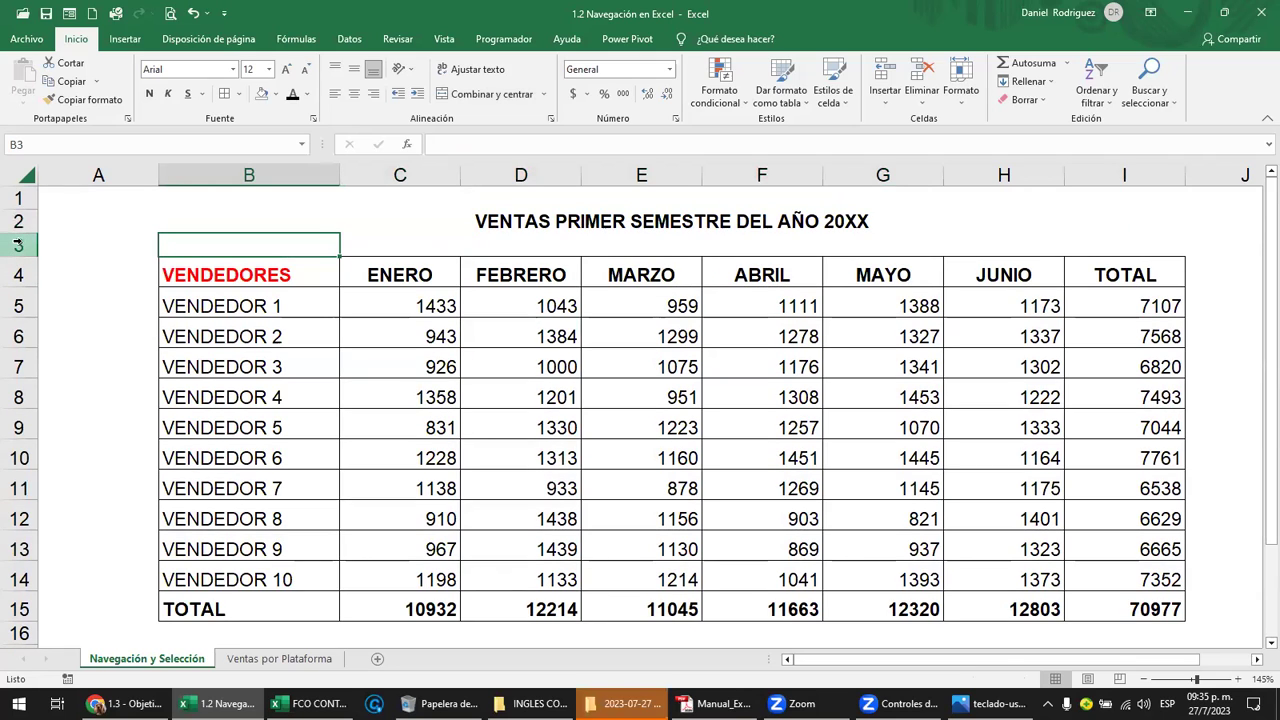
Select the whole sales table twice with Ctrl+A from VENDEDORES, then visit the title, A3 and A2
{"action": "left_click", "coordinate": [303, 308]}
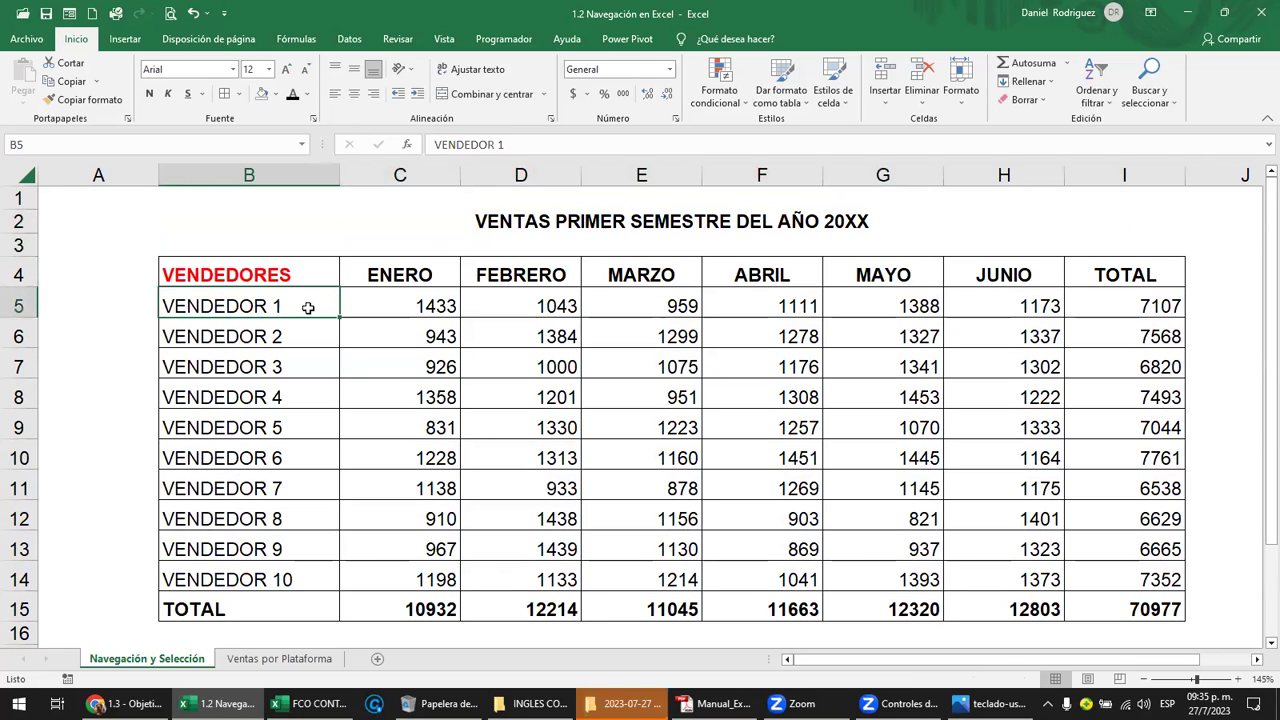
{"action": "left_click", "coordinate": [331, 287]}
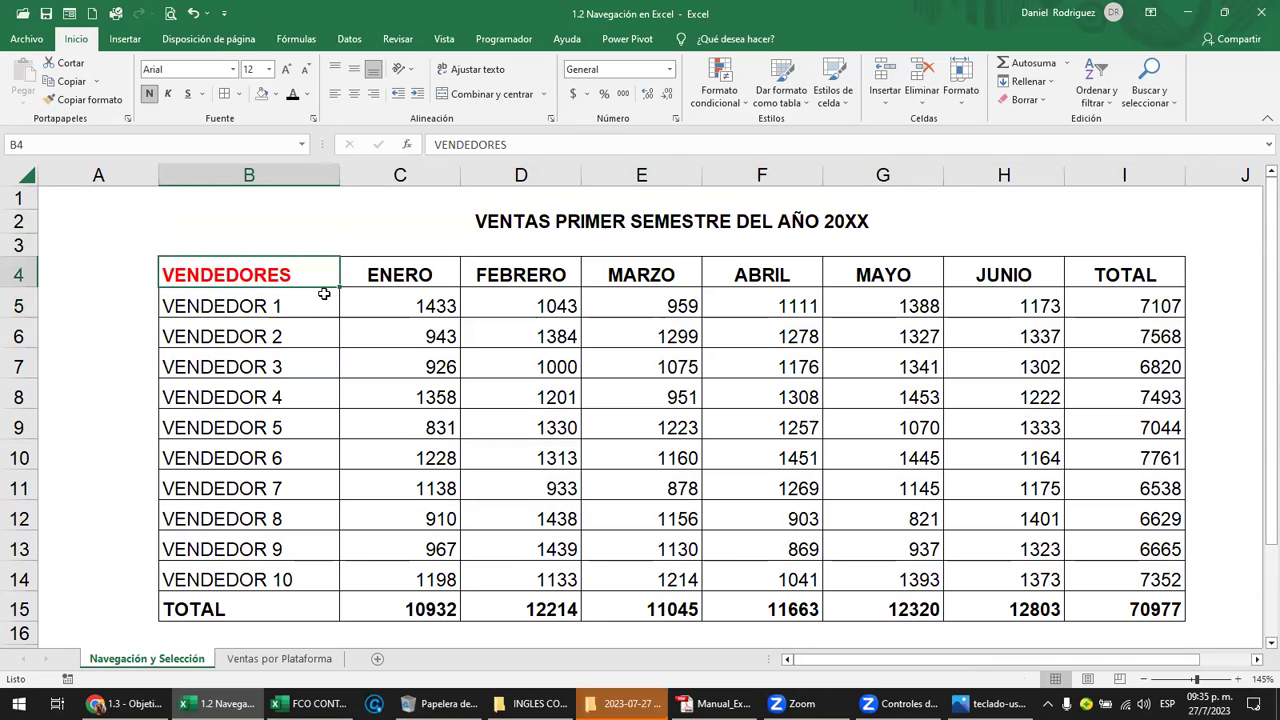
{"action": "key", "text": "ctrl+a"}
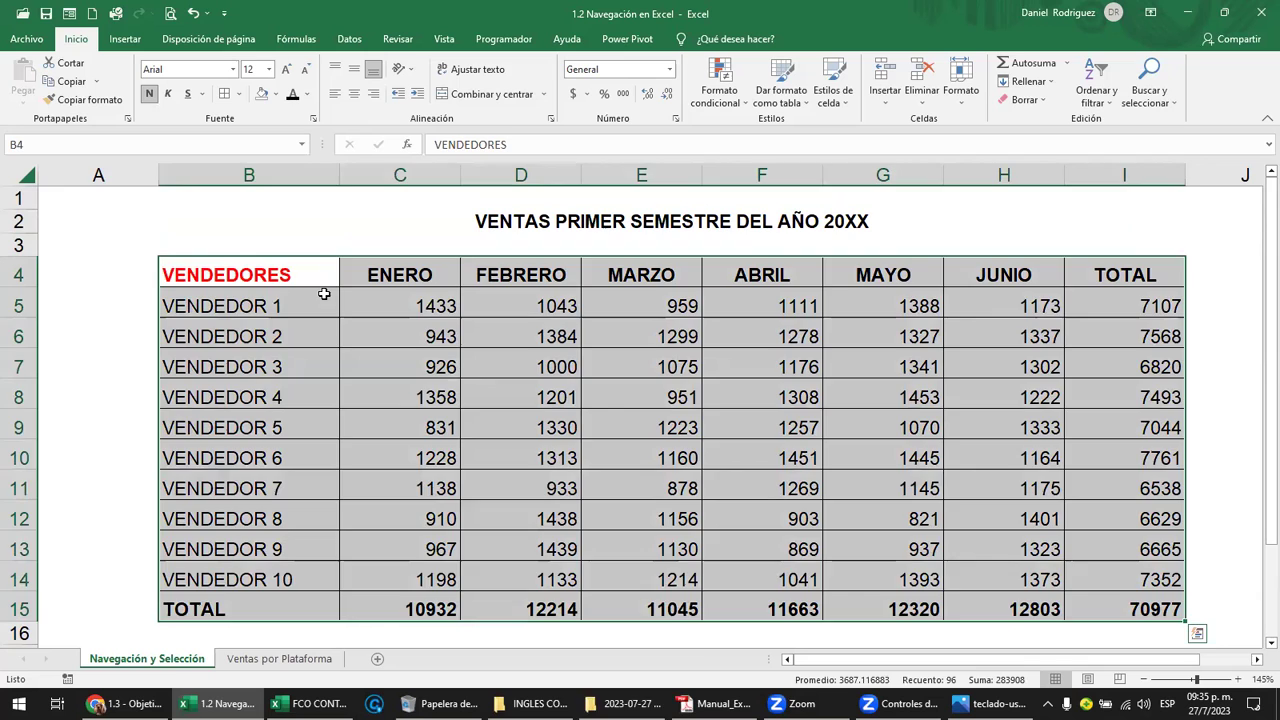
{"action": "left_click", "coordinate": [324, 293]}
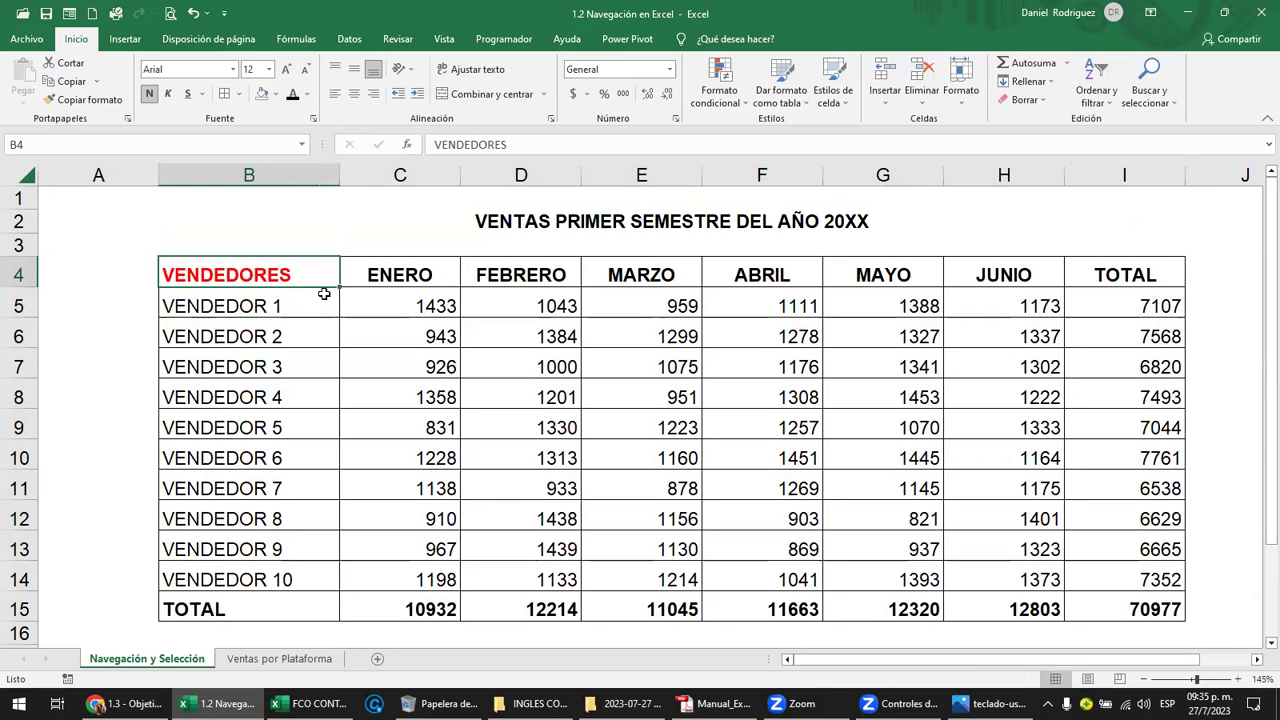
{"action": "key", "text": "ctrl+a"}
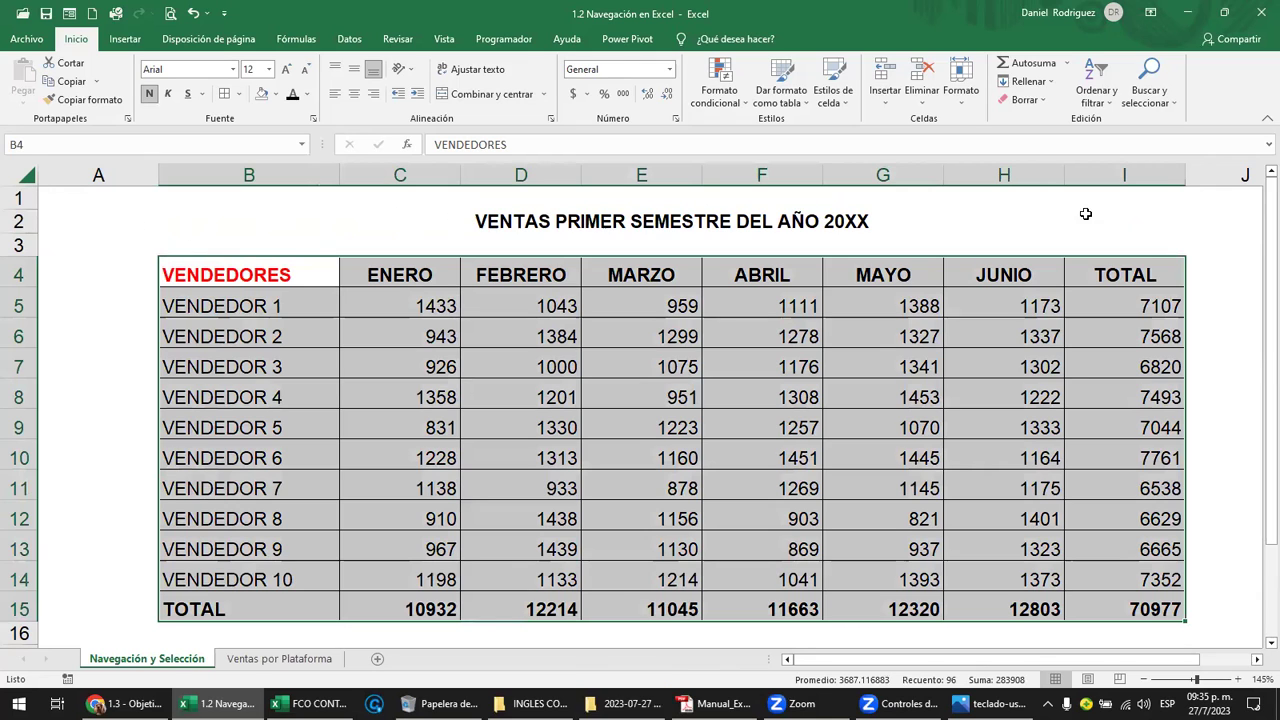
{"action": "left_click", "coordinate": [1045, 223]}
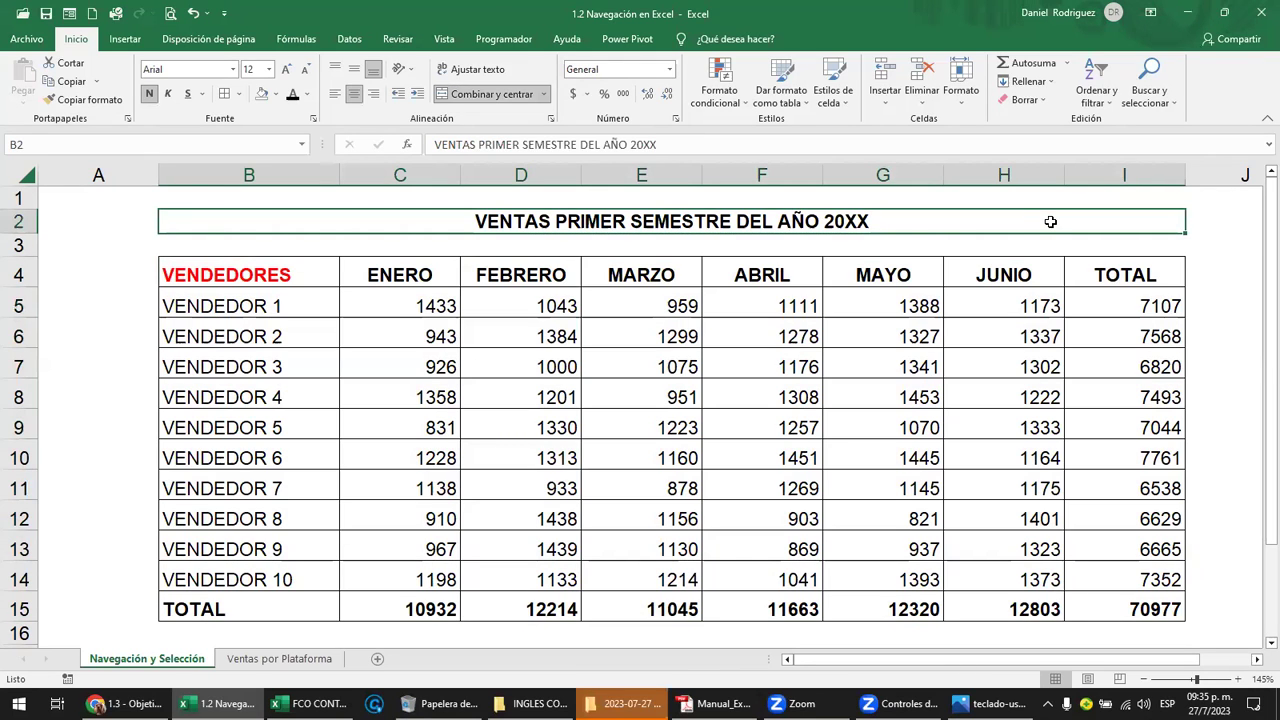
{"action": "left_click", "coordinate": [98, 243]}
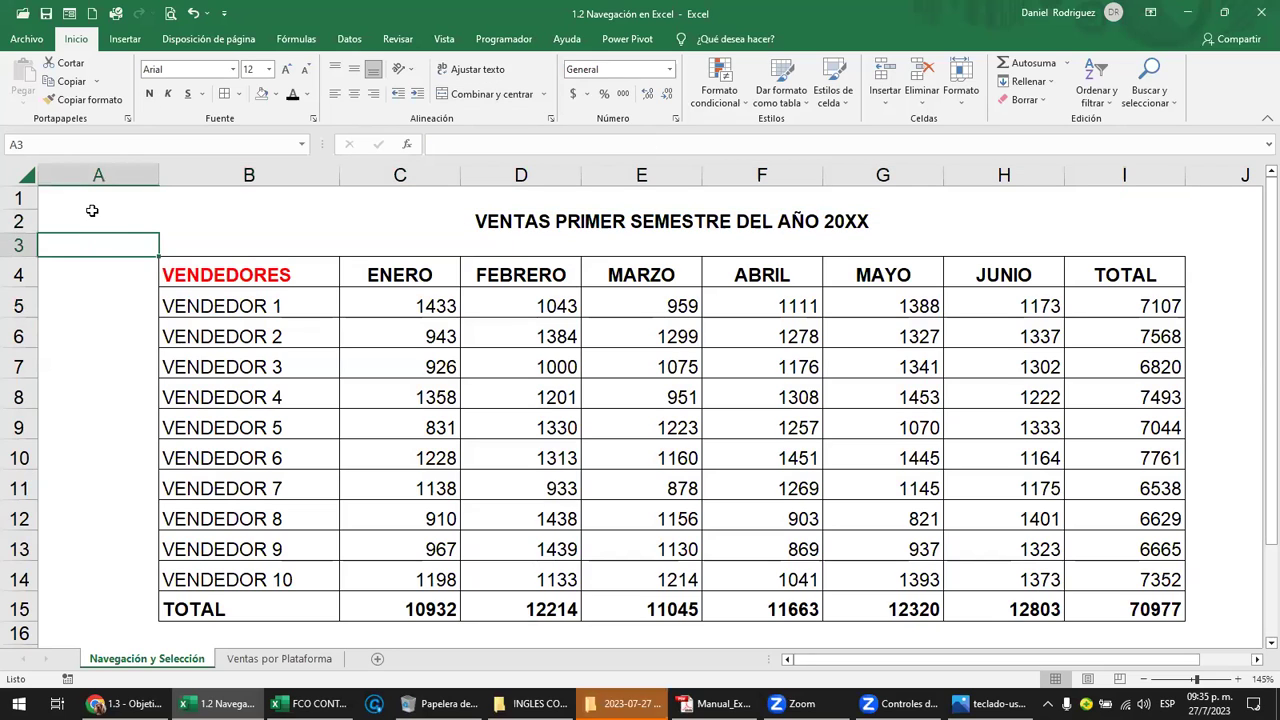
{"action": "left_click", "coordinate": [92, 210]}
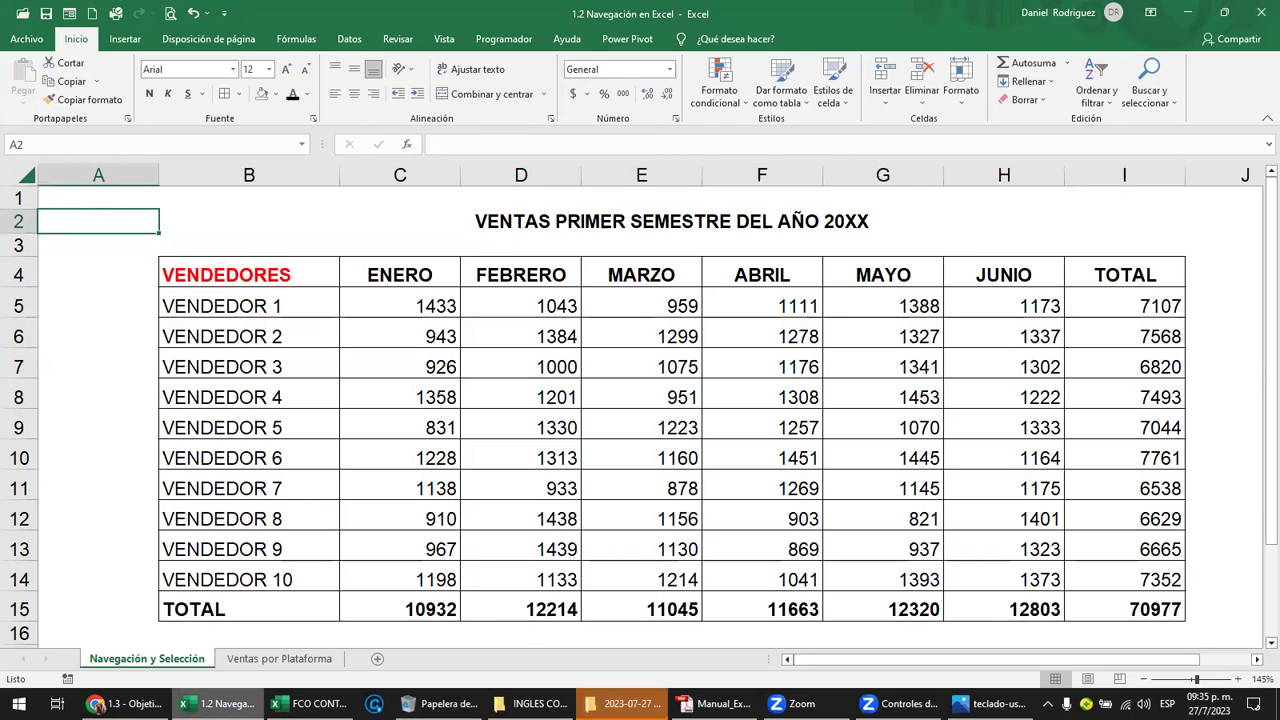
In Manual_Excel_Basico.pdf, scroll to and highlight the word AVPÁG, then switch to teclado-usb.jpg
{"action": "left_click", "coordinate": [634, 630]}
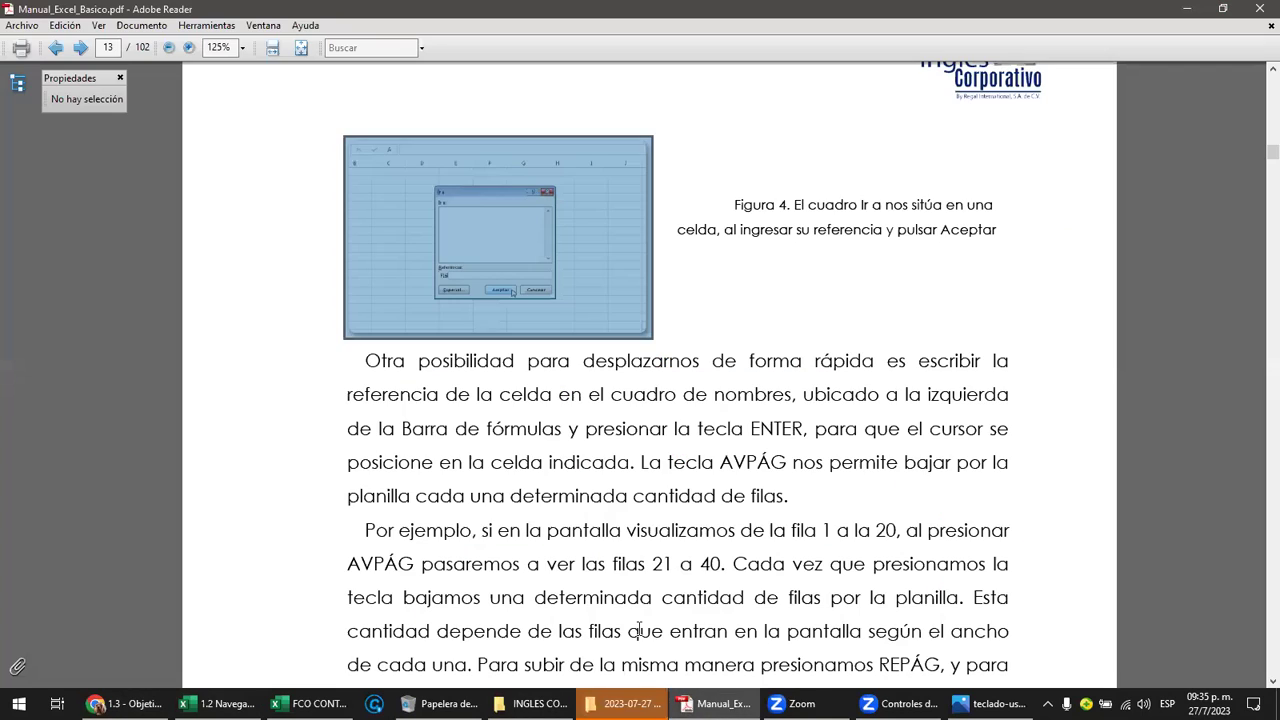
{"action": "scroll", "coordinate": [810, 462], "scroll_direction": "down", "scroll_amount": 1}
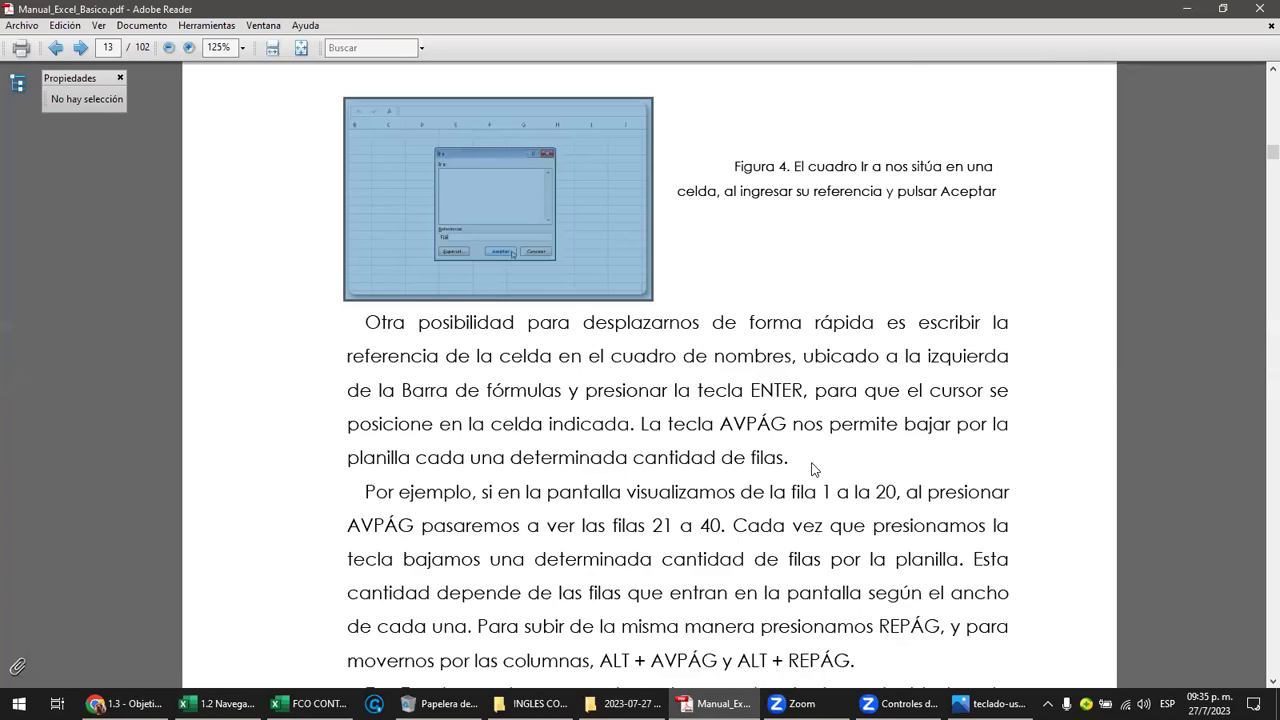
{"action": "scroll", "coordinate": [810, 462], "scroll_direction": "down", "scroll_amount": 1}
{"action": "scroll", "coordinate": [810, 462], "scroll_direction": "down", "scroll_amount": 1}
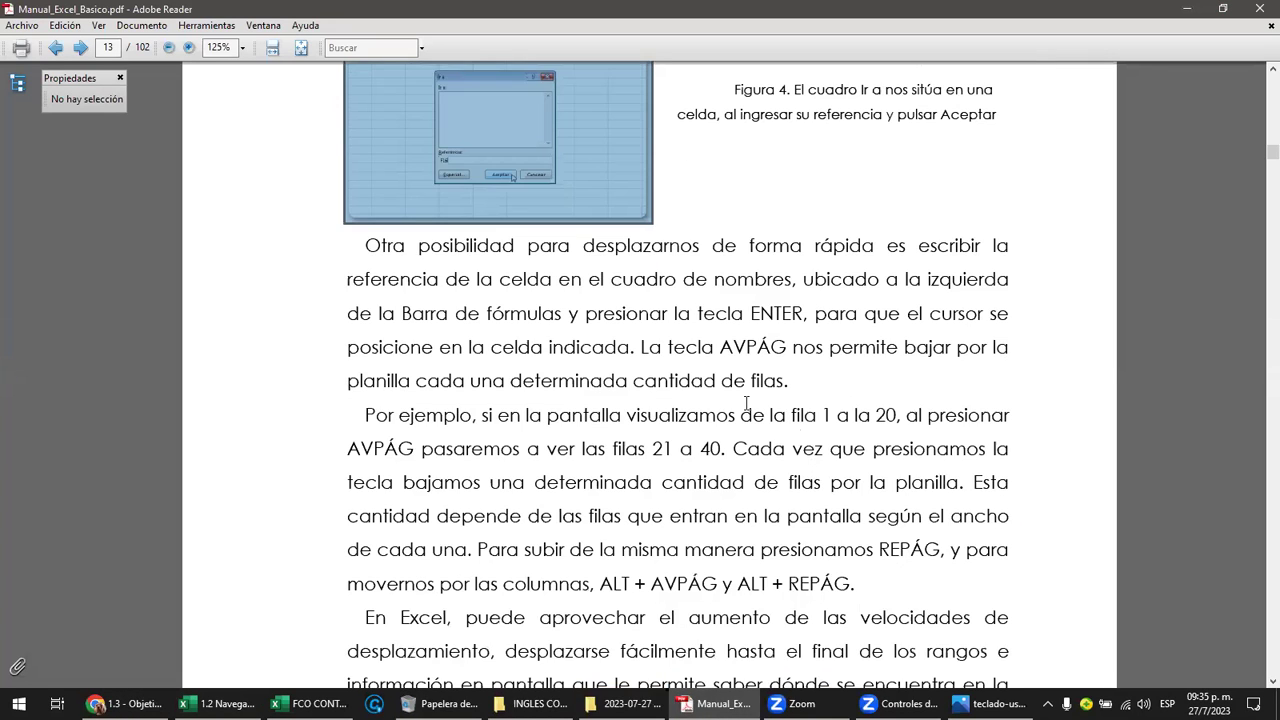
{"action": "left_click_drag", "start_coordinate": [719, 345], "coordinate": [766, 345]}
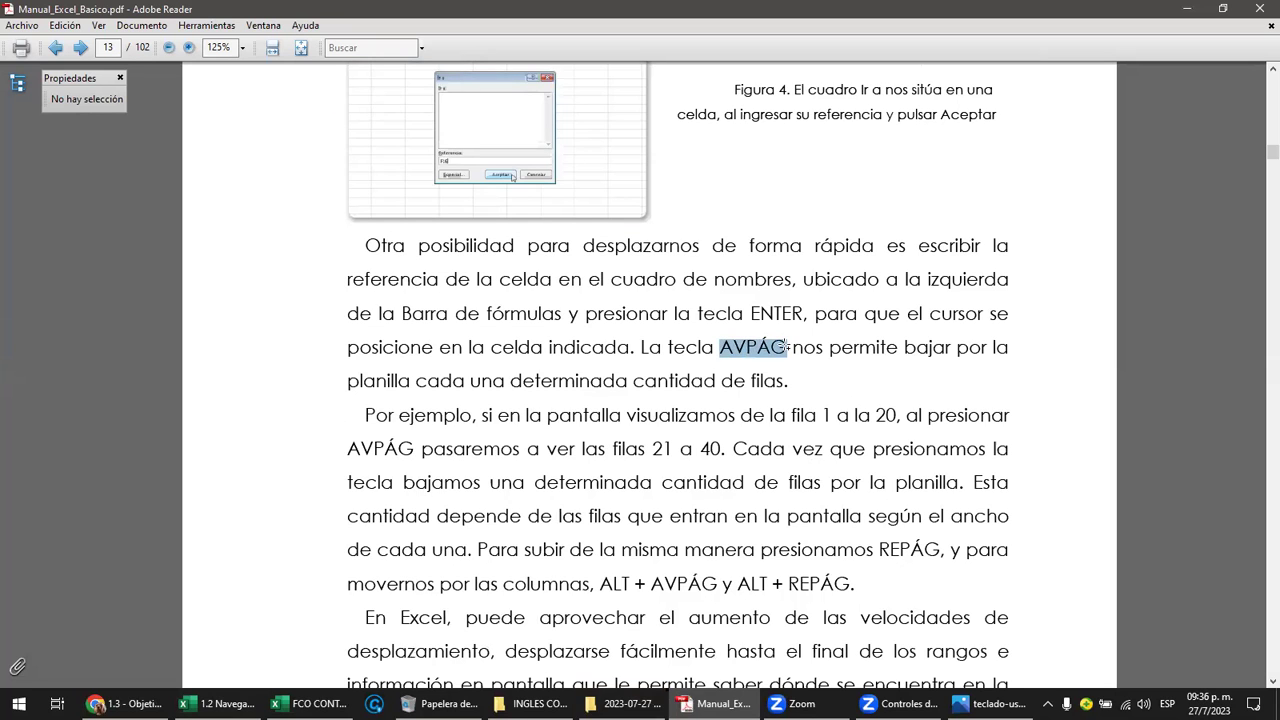
{"action": "key", "text": "alt+Tab"}
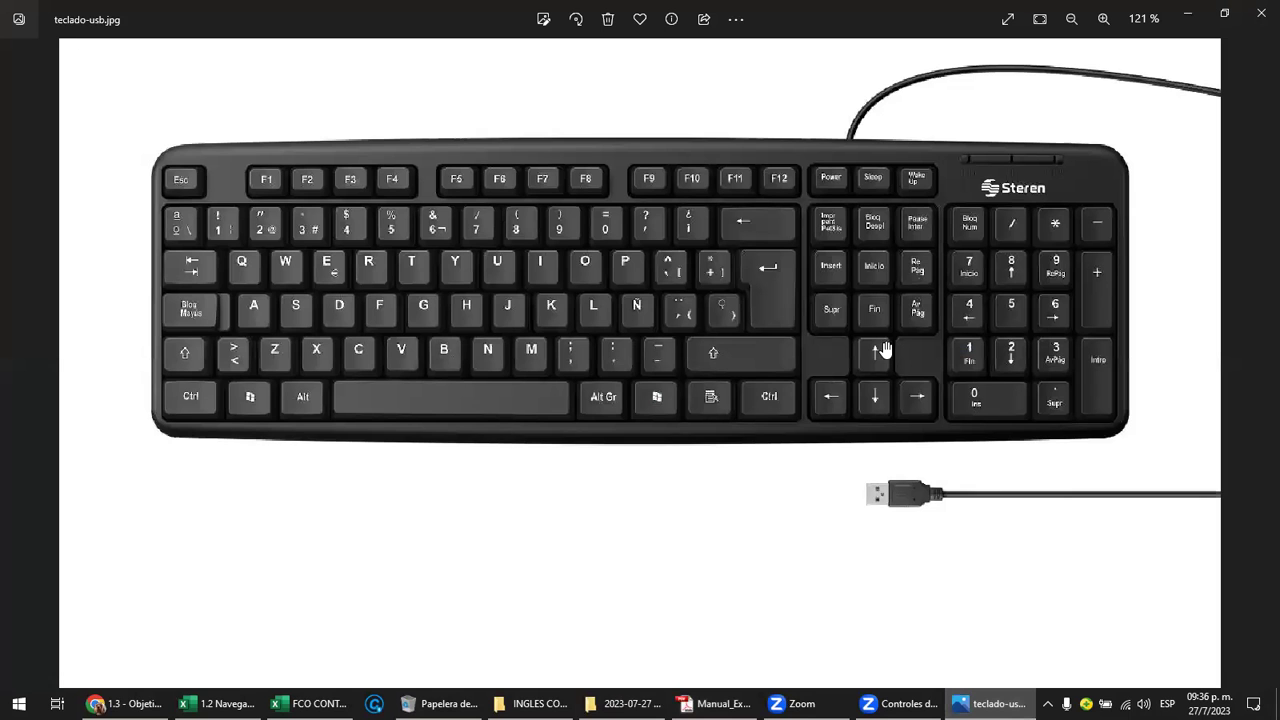
Zoom into the keyboard photo's navigation keys, zoom out slightly, then return via the PDF to Excel
{"action": "scroll", "coordinate": [889, 330], "scroll_direction": "up", "scroll_amount": 2}
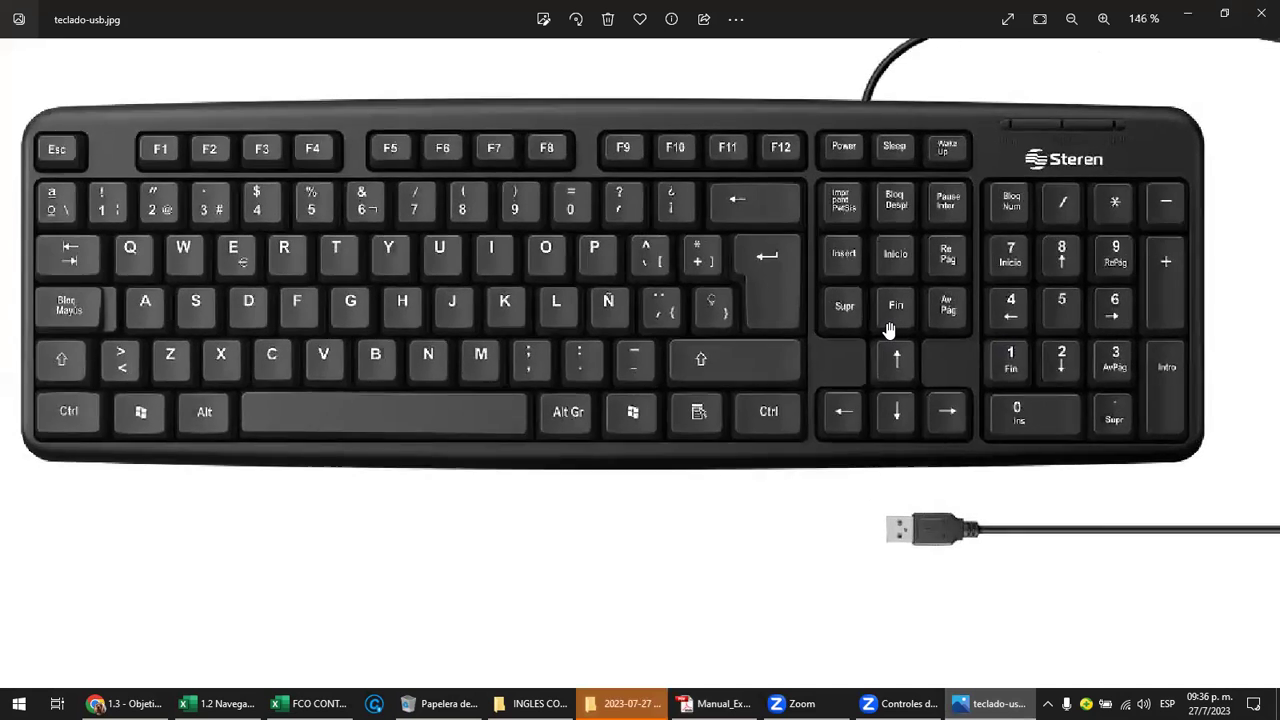
{"action": "scroll", "coordinate": [889, 330], "scroll_direction": "up", "scroll_amount": 2}
{"action": "scroll", "coordinate": [914, 257], "scroll_direction": "up", "scroll_amount": 2}
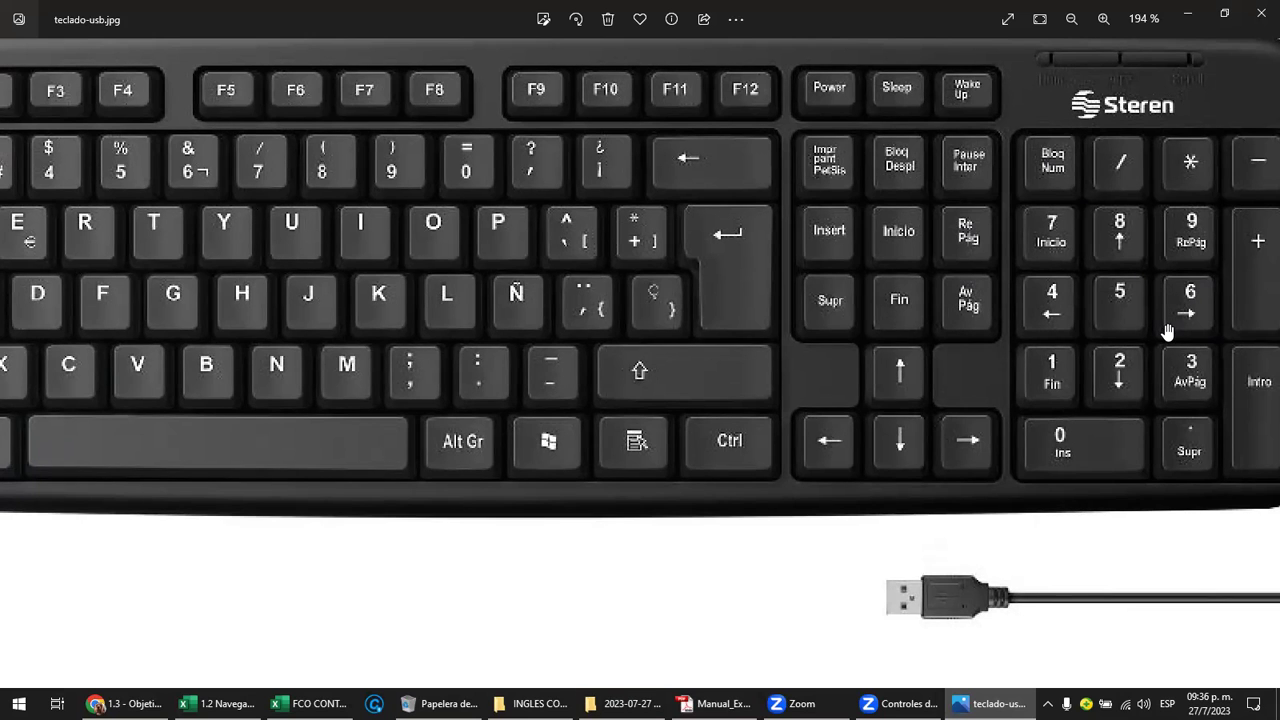
{"action": "scroll", "coordinate": [1011, 305], "scroll_direction": "down", "scroll_amount": 1}
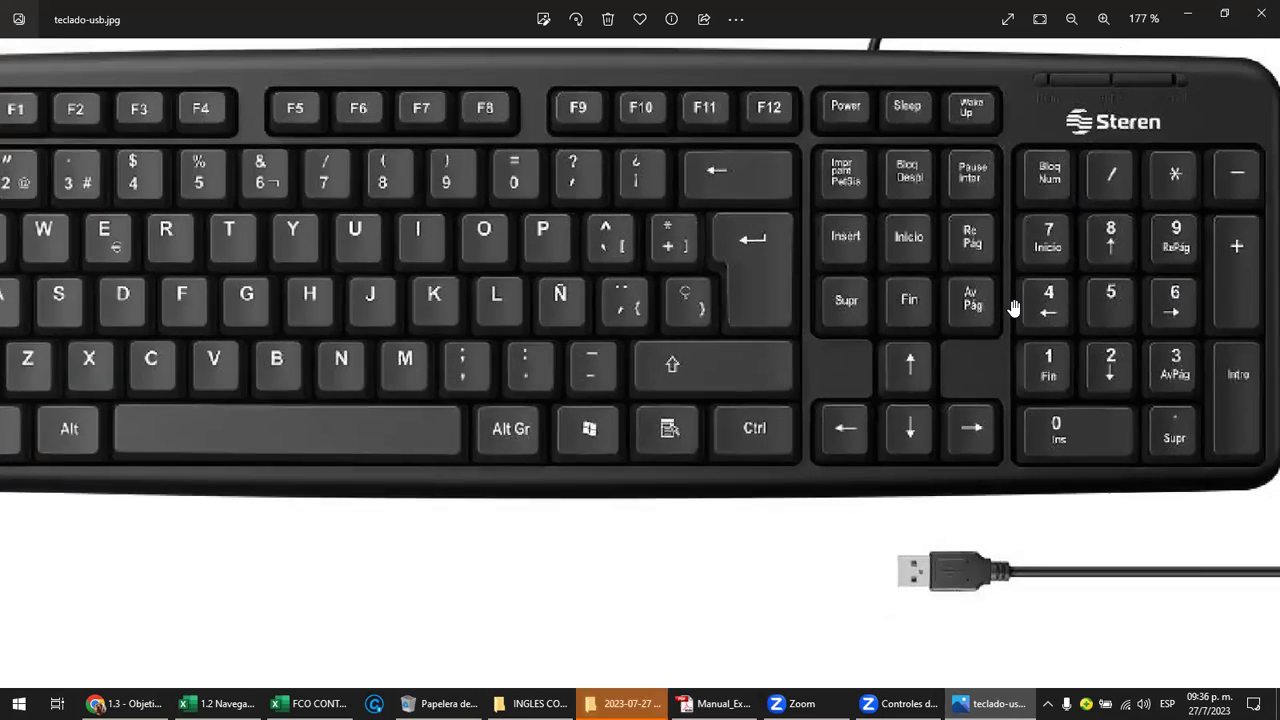
{"action": "left_click", "coordinate": [713, 703]}
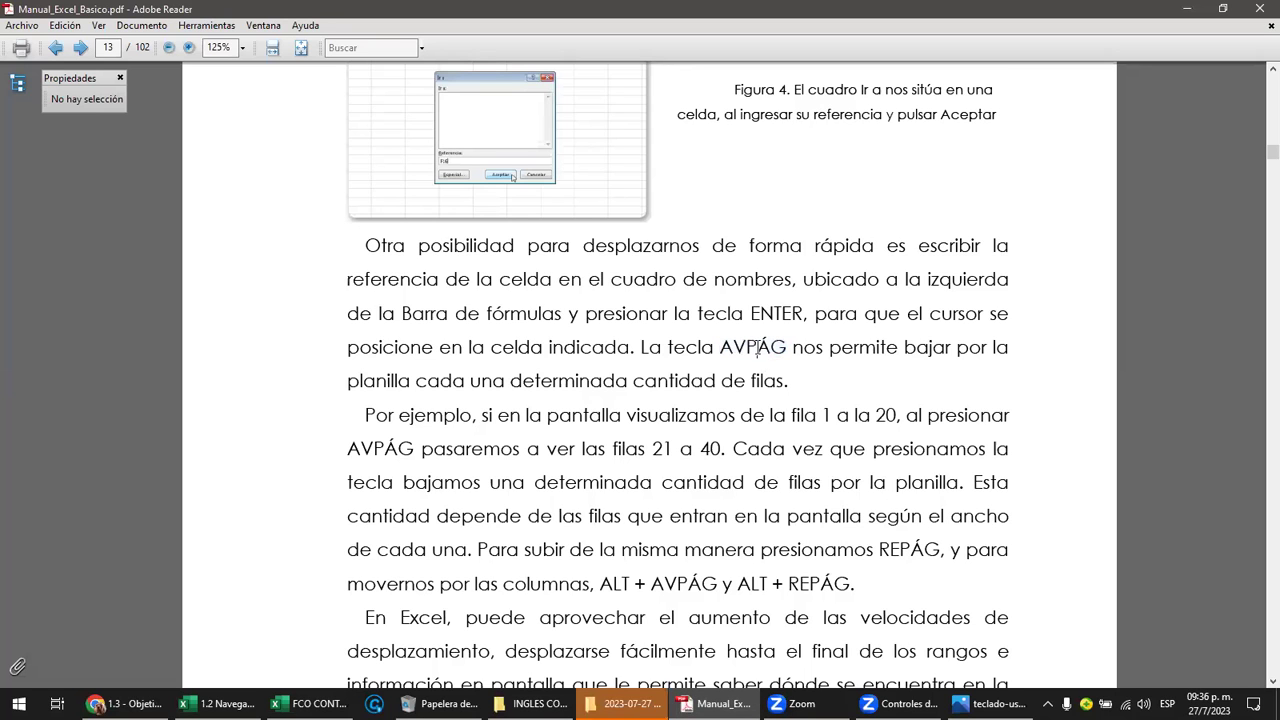
{"action": "left_click", "coordinate": [220, 703]}
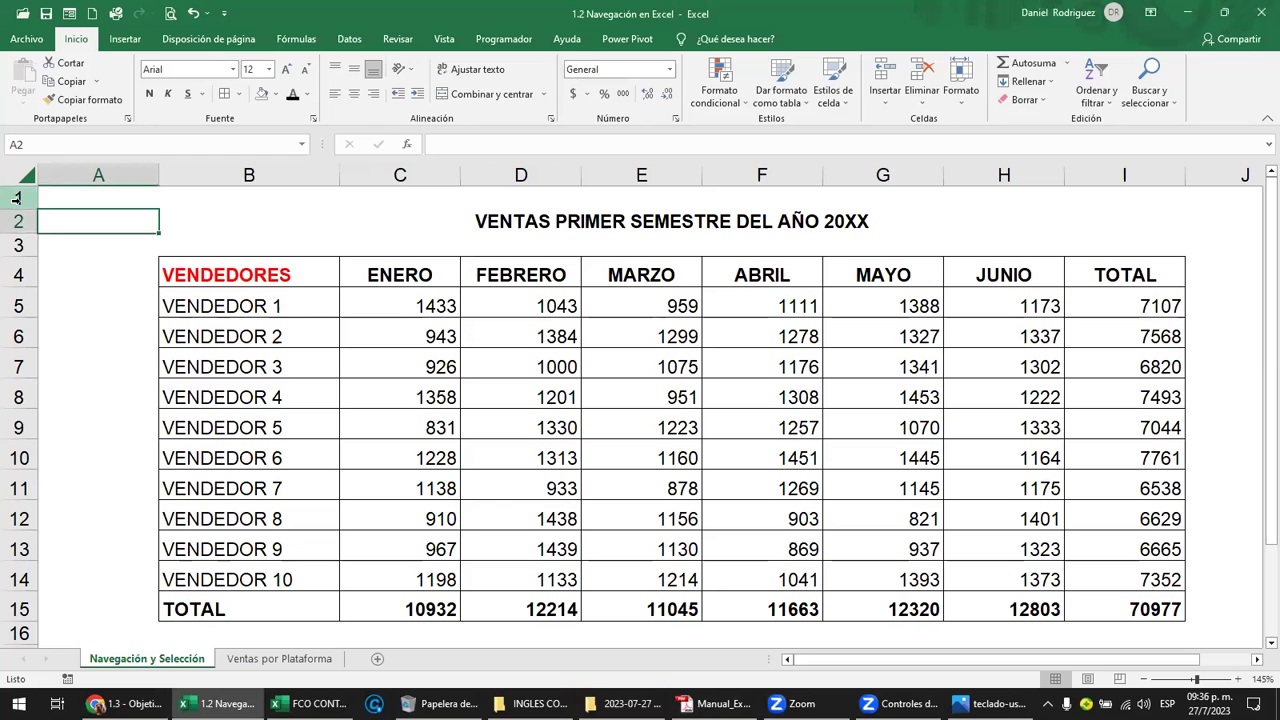
{"action": "left_click_drag", "start_coordinate": [21, 200], "coordinate": [17, 626]}
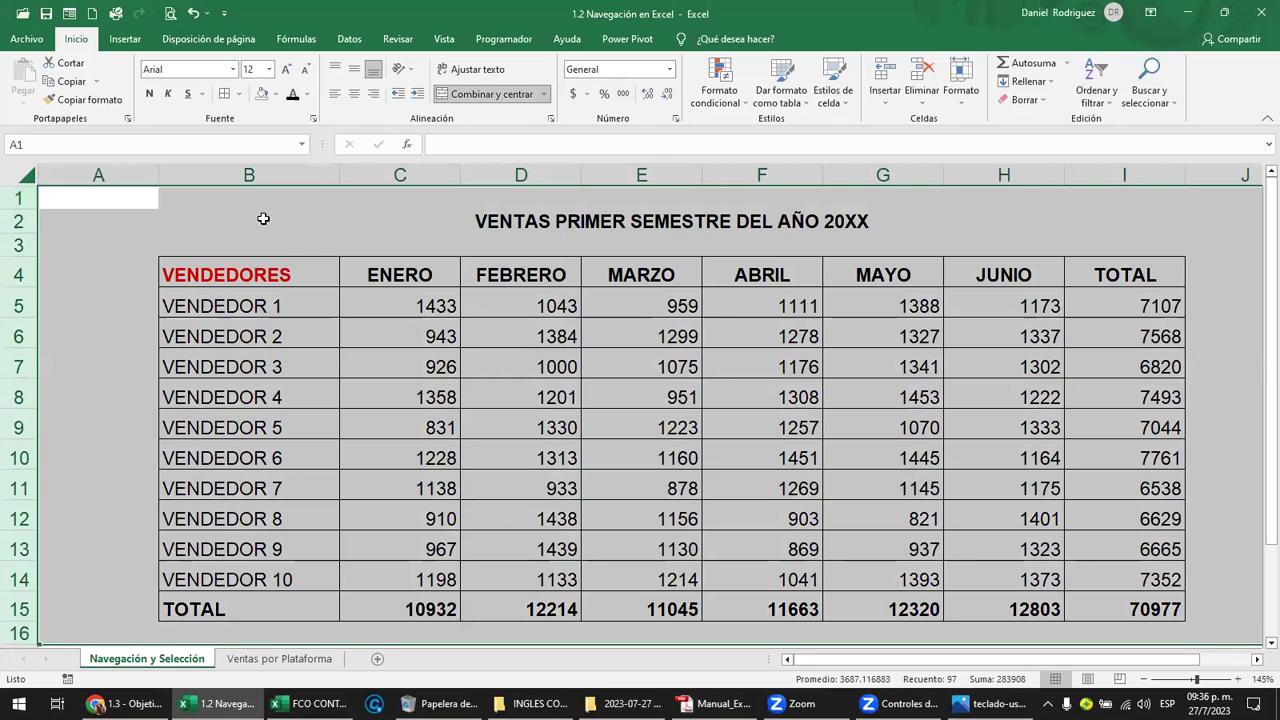
{"action": "left_click", "coordinate": [236, 197]}
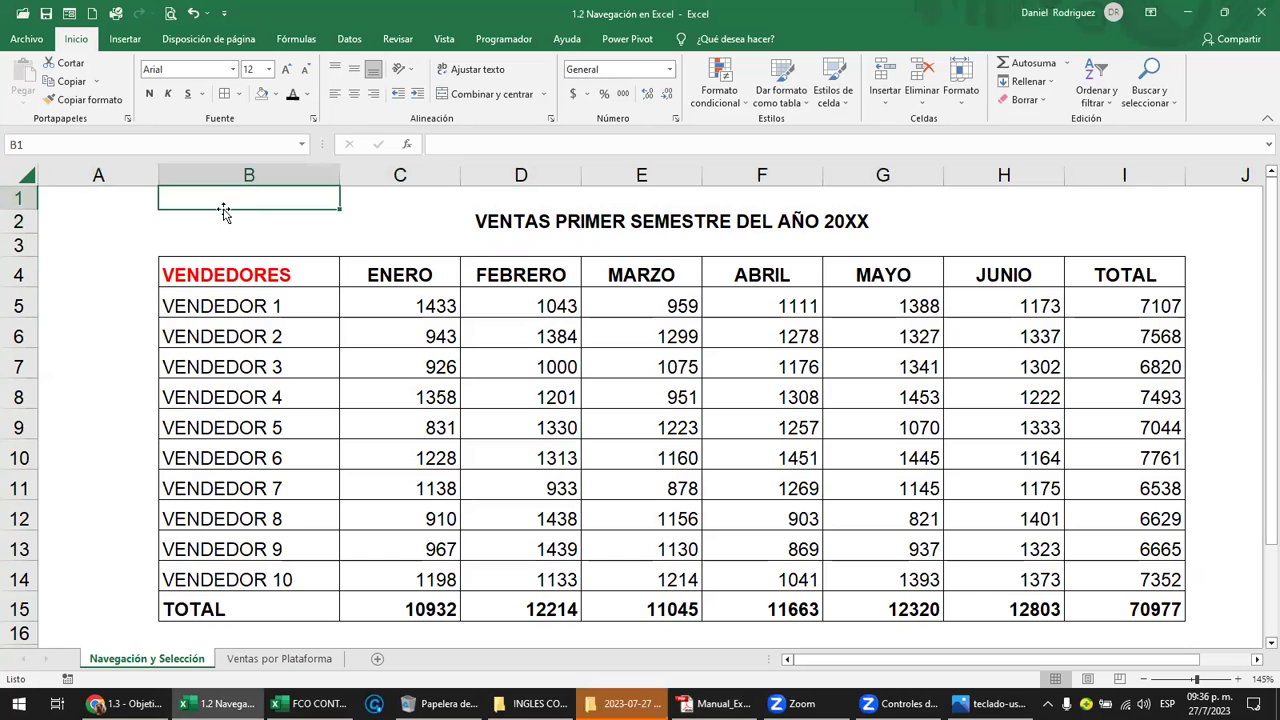
{"action": "mouse_move", "coordinate": [24, 209]}
{"action": "left_mouse_down"}
{"action": "mouse_move", "coordinate": [25, 248]}
{"action": "mouse_move", "coordinate": [38, 192]}
{"action": "left_mouse_up"}
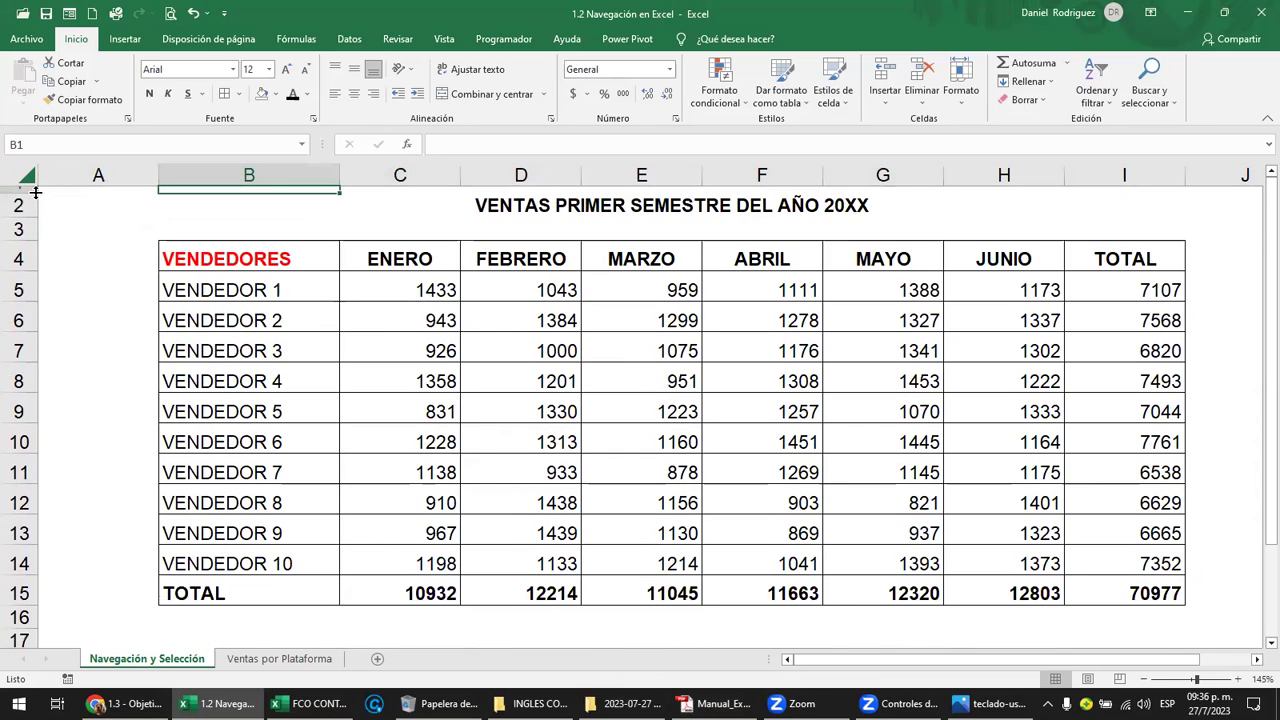
{"action": "key", "text": "ctrl+z"}
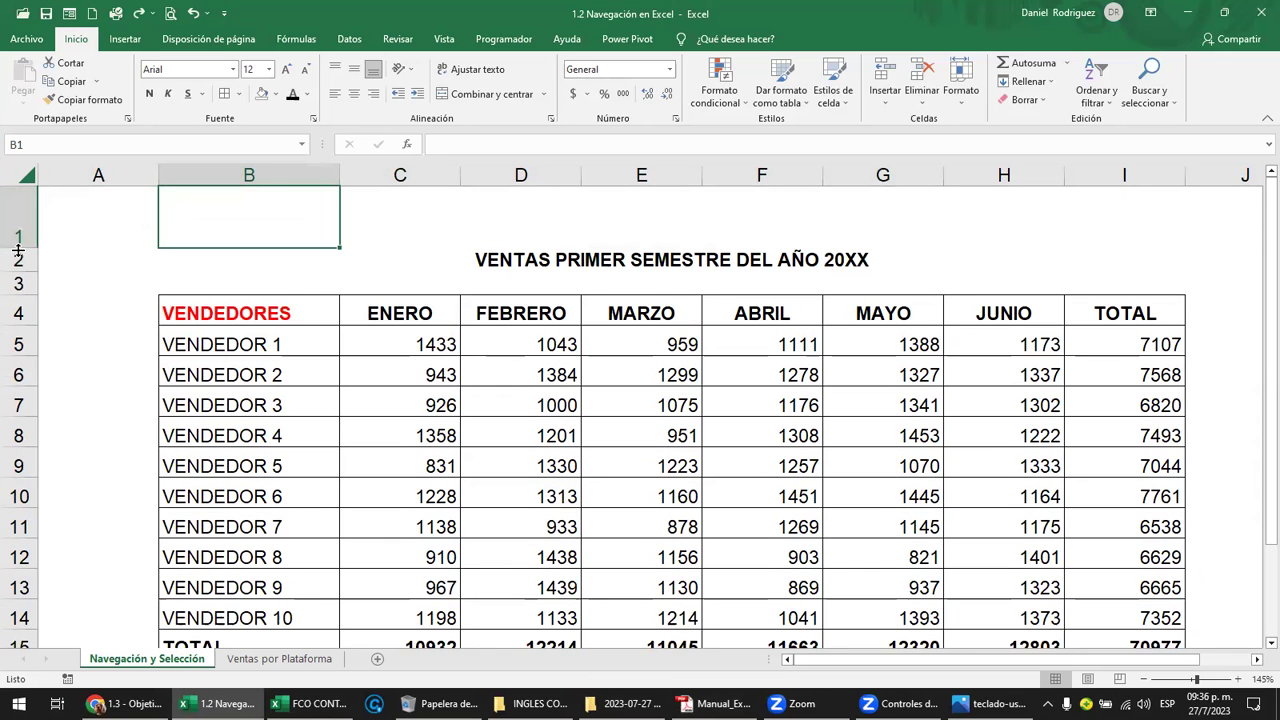
{"action": "double_click", "coordinate": [18, 248]}
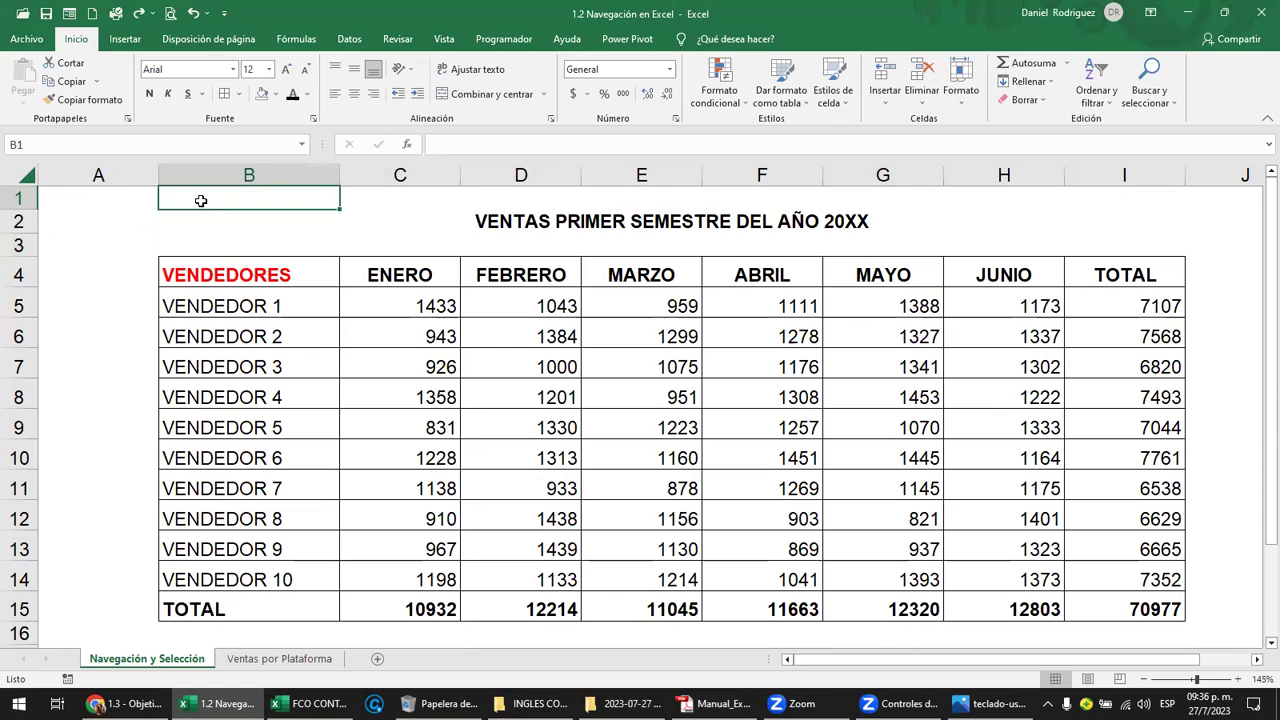
Page down through the empty rows, return to the top, and open the Ventas por Plataforma sheet
{"action": "key", "text": "Page_Down"}
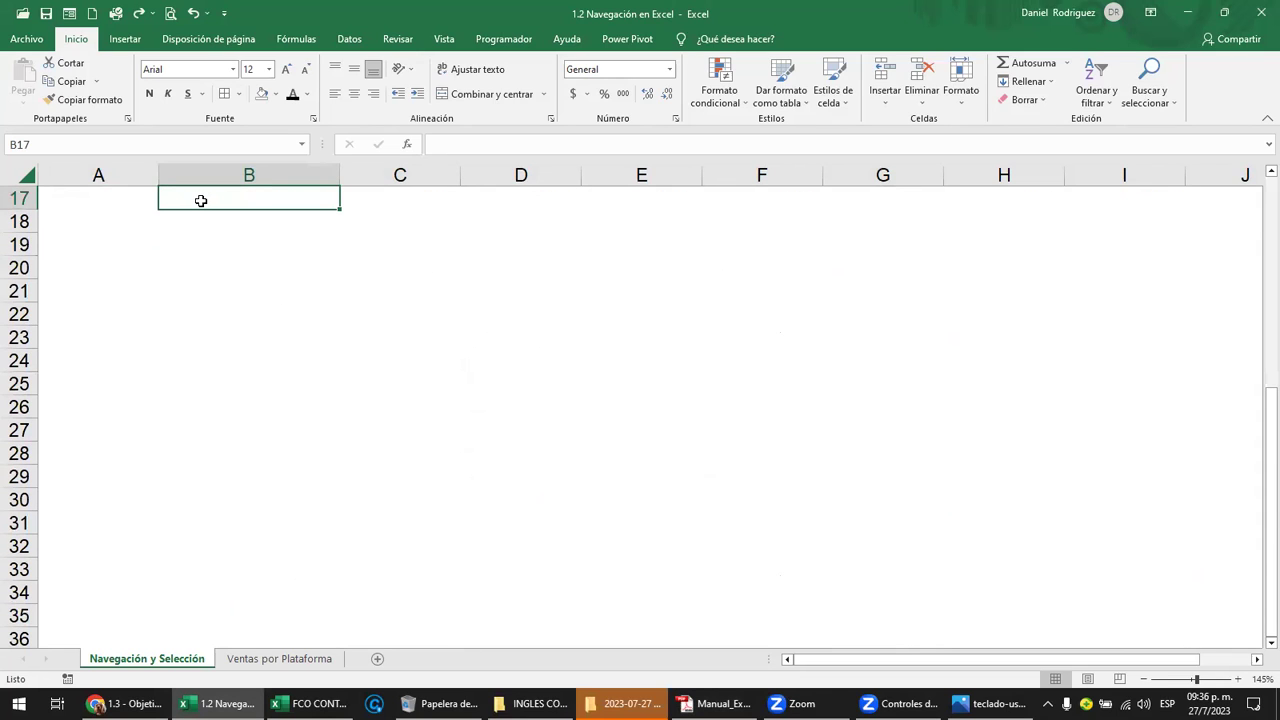
{"action": "key", "text": "Page_Down"}
{"action": "key", "text": "Page_Down"}
{"action": "key", "text": "Page_Down"}
{"action": "key", "text": "Page_Up"}
{"action": "key", "text": "Page_Up"}
{"action": "key", "text": "Page_Up"}
{"action": "key", "text": "Page_Up"}
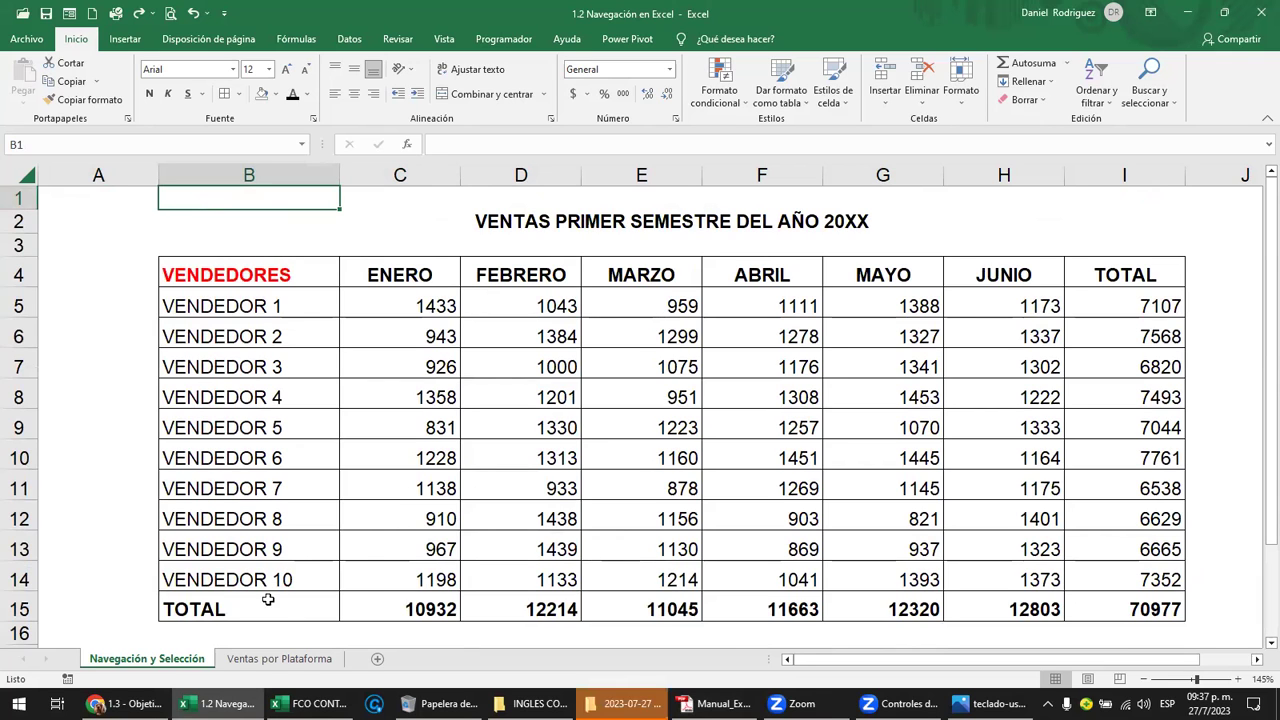
{"action": "left_click", "coordinate": [284, 658]}
{"action": "left_click", "coordinate": [143, 236]}
{"action": "left_click", "coordinate": [128, 206]}
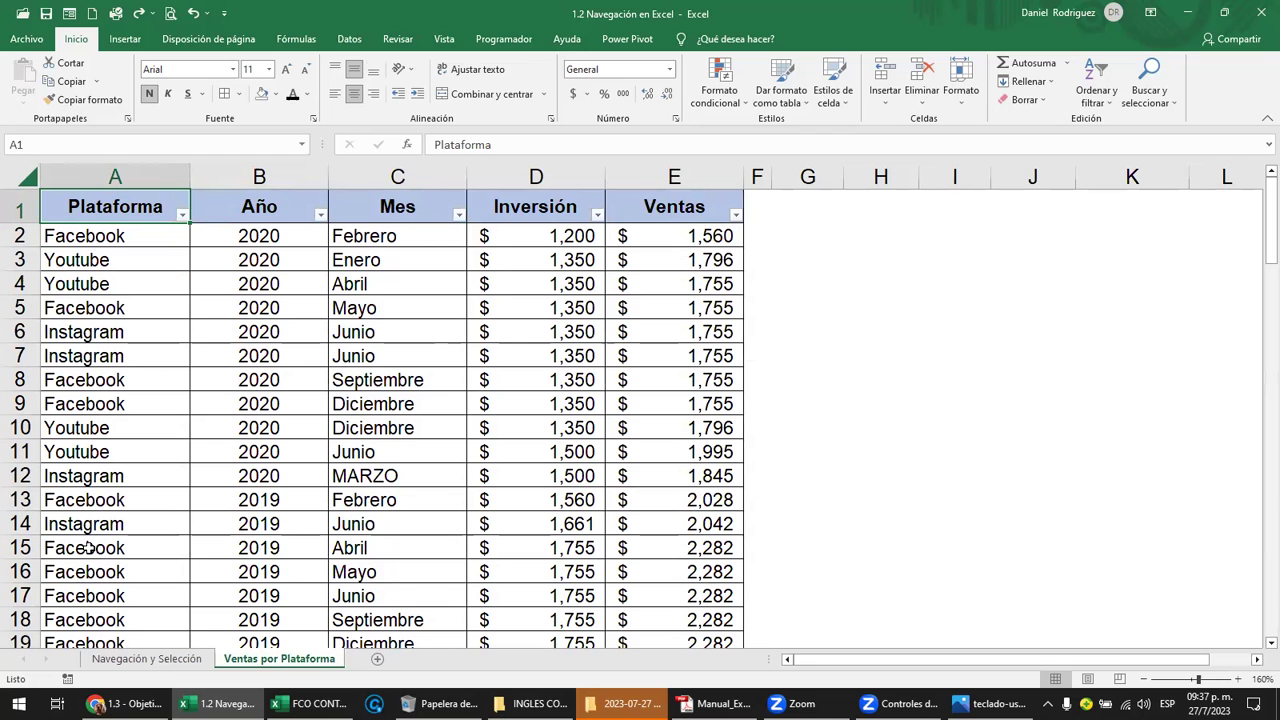
{"action": "key", "text": "Page_Down"}
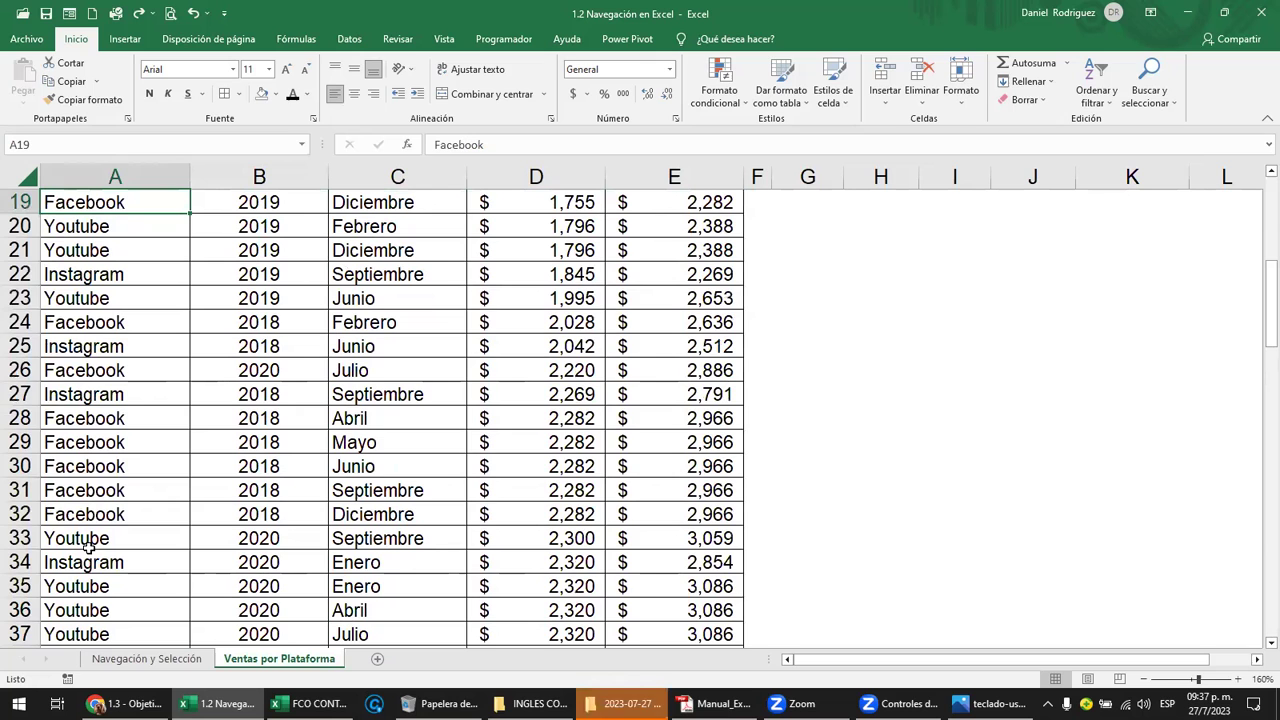
{"action": "key", "text": "Page_Down"}
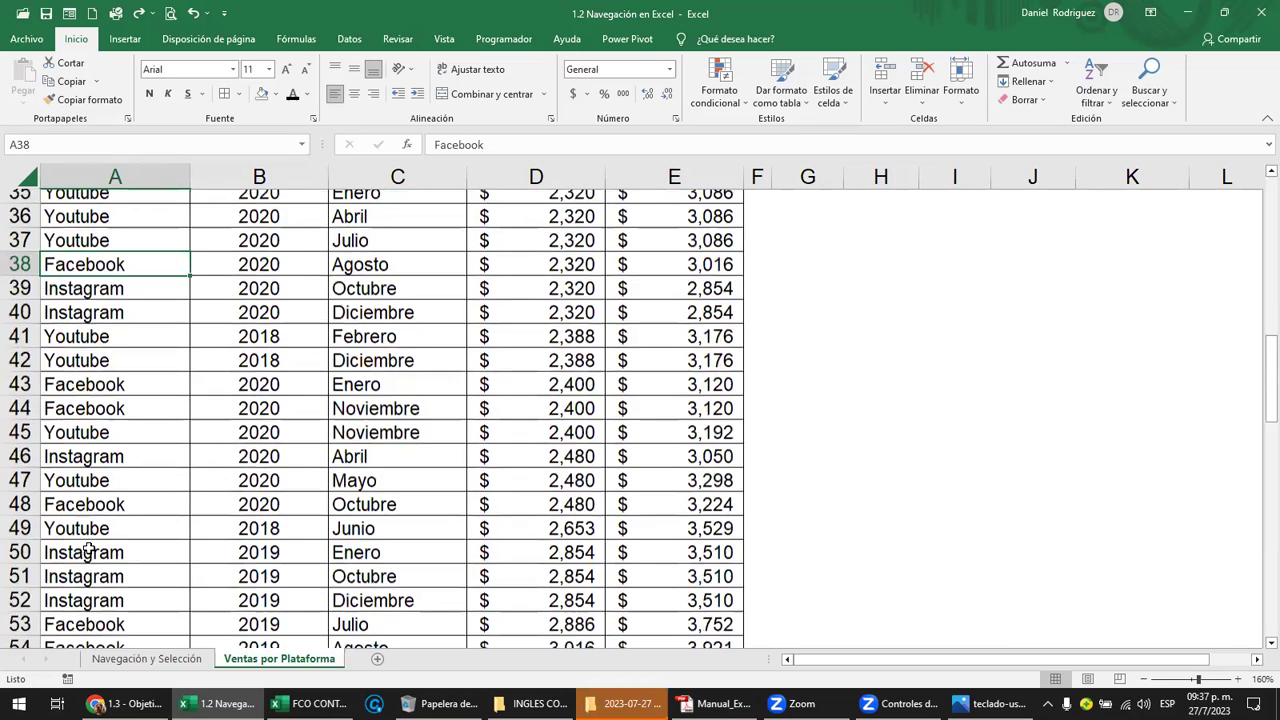
{"action": "key", "text": "Page_Down"}
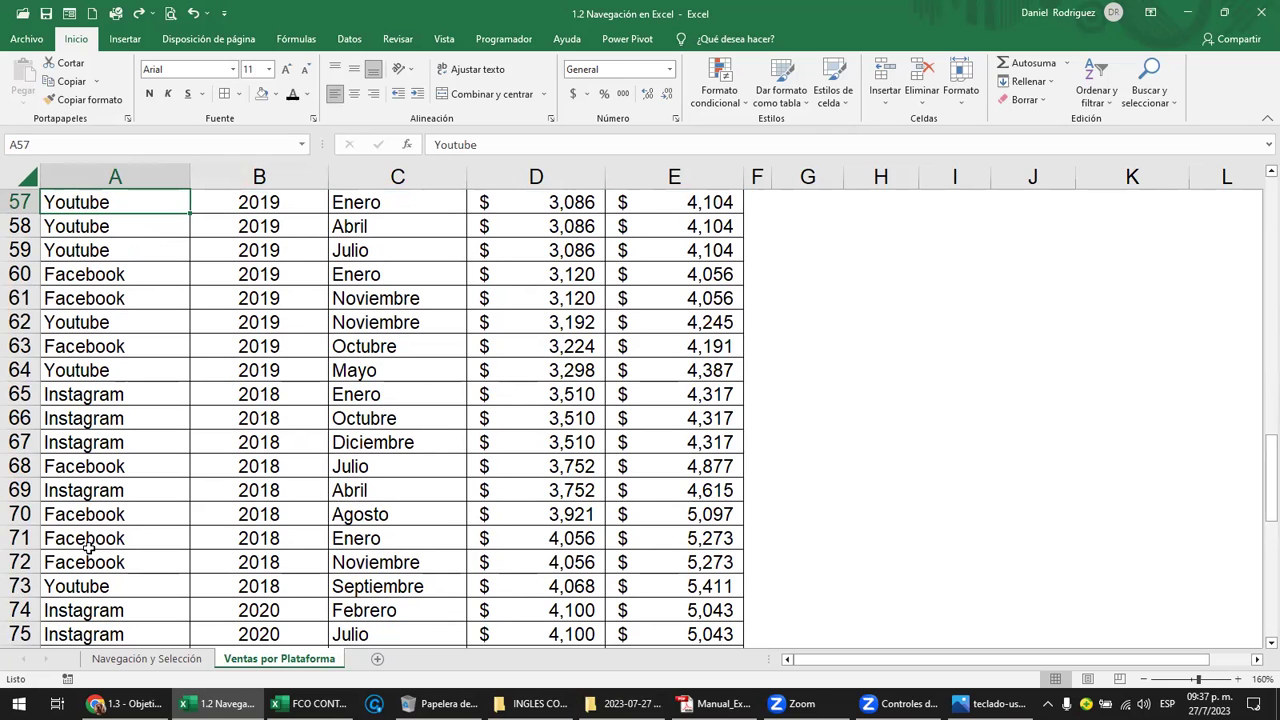
{"action": "key", "text": "Down"}
{"action": "key", "text": "Down"}
{"action": "key", "text": "Down"}
{"action": "key", "text": "Down"}
{"action": "key", "text": "Down"}
{"action": "key", "text": "Down"}
{"action": "key", "text": "Down"}
{"action": "key", "text": "Down"}
{"action": "key", "text": "Down"}
{"action": "key", "text": "Down"}
{"action": "key", "text": "Down"}
{"action": "key", "text": "Down"}
{"action": "key", "text": "Up"}
{"action": "key", "text": "Up"}
{"action": "key", "text": "Up"}
{"action": "key", "text": "Up"}
{"action": "key", "text": "Up"}
{"action": "key", "text": "Up"}
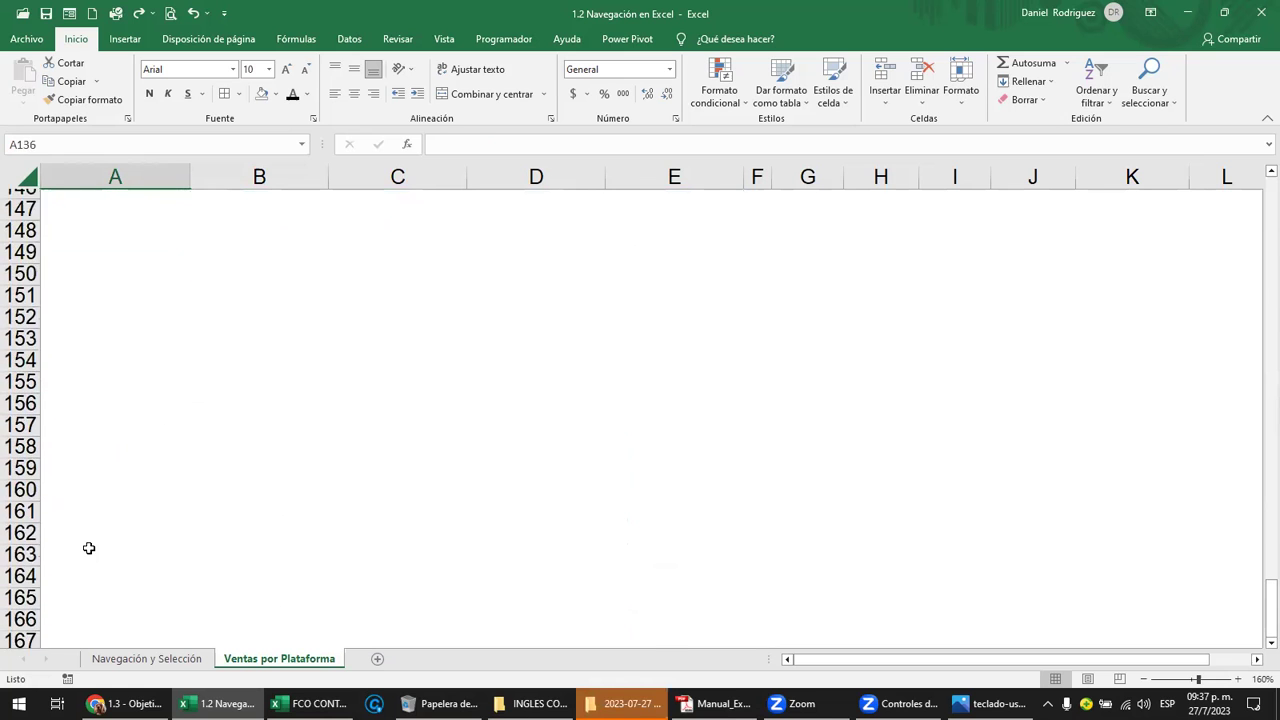
{"action": "key", "text": "ctrl+Home"}
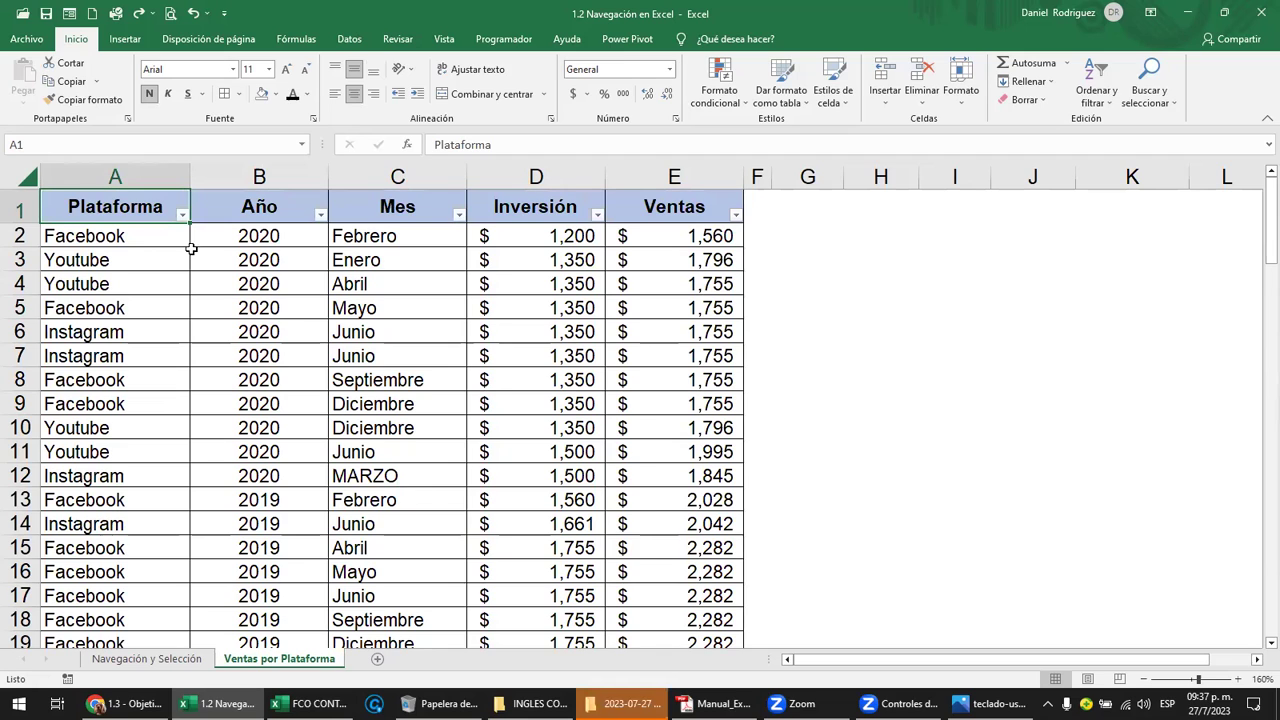
{"action": "left_click", "coordinate": [157, 237]}
{"action": "key", "text": "Page_Down"}
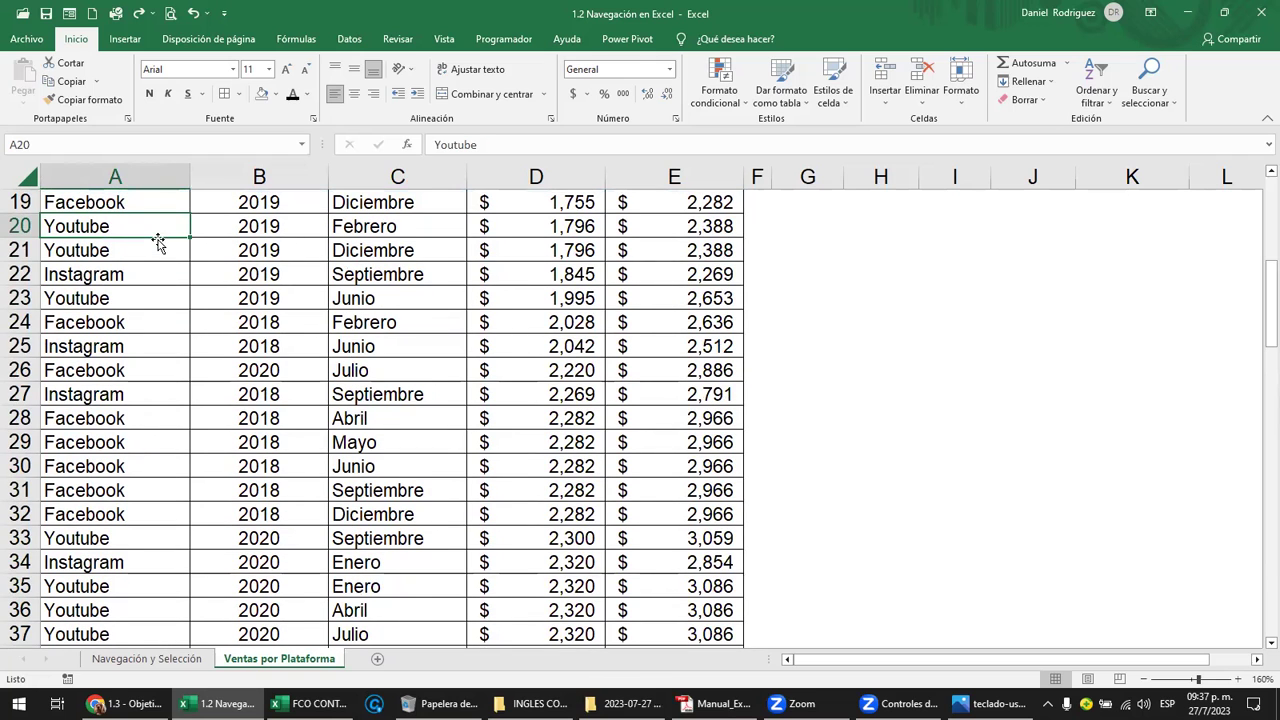
{"action": "key", "text": "Page_Up"}
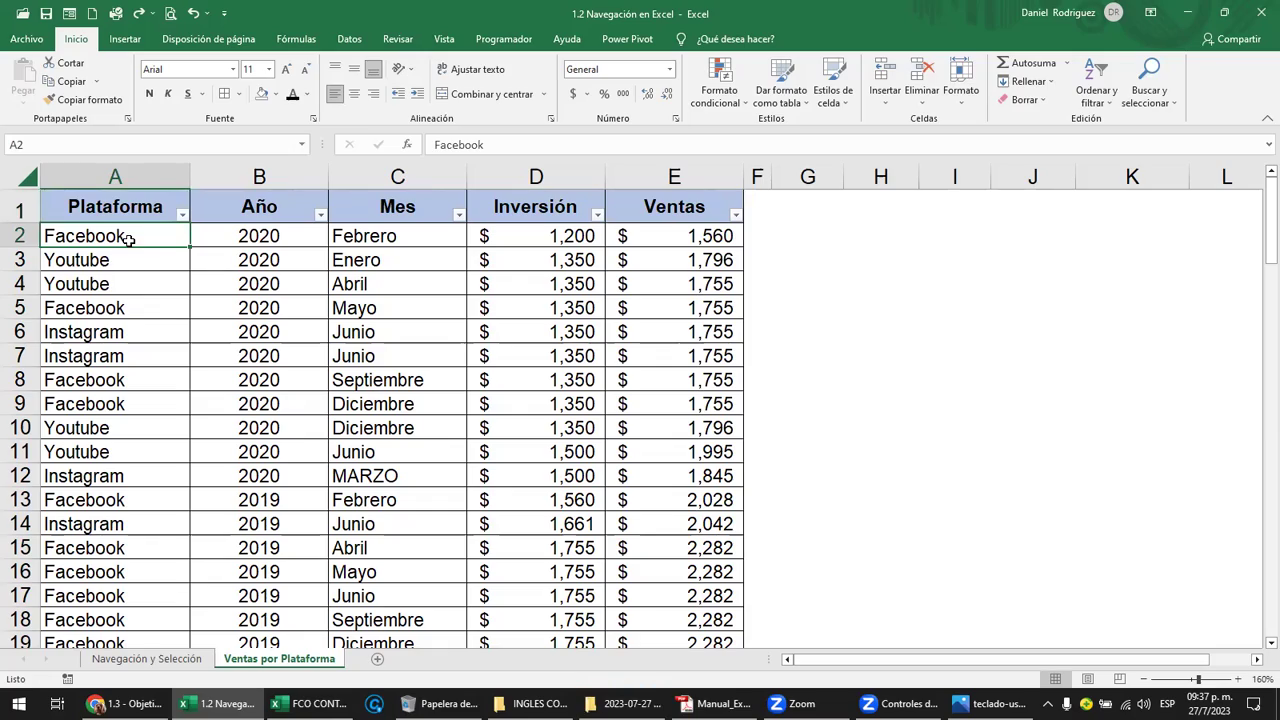
{"action": "key", "text": "Page_Down"}
{"action": "key", "text": "Page_Down"}
{"action": "key", "text": "Page_Down"}
{"action": "key", "text": "Page_Down"}
{"action": "key", "text": "Page_Up"}
{"action": "key", "text": "Page_Up"}
{"action": "key", "text": "Page_Up"}
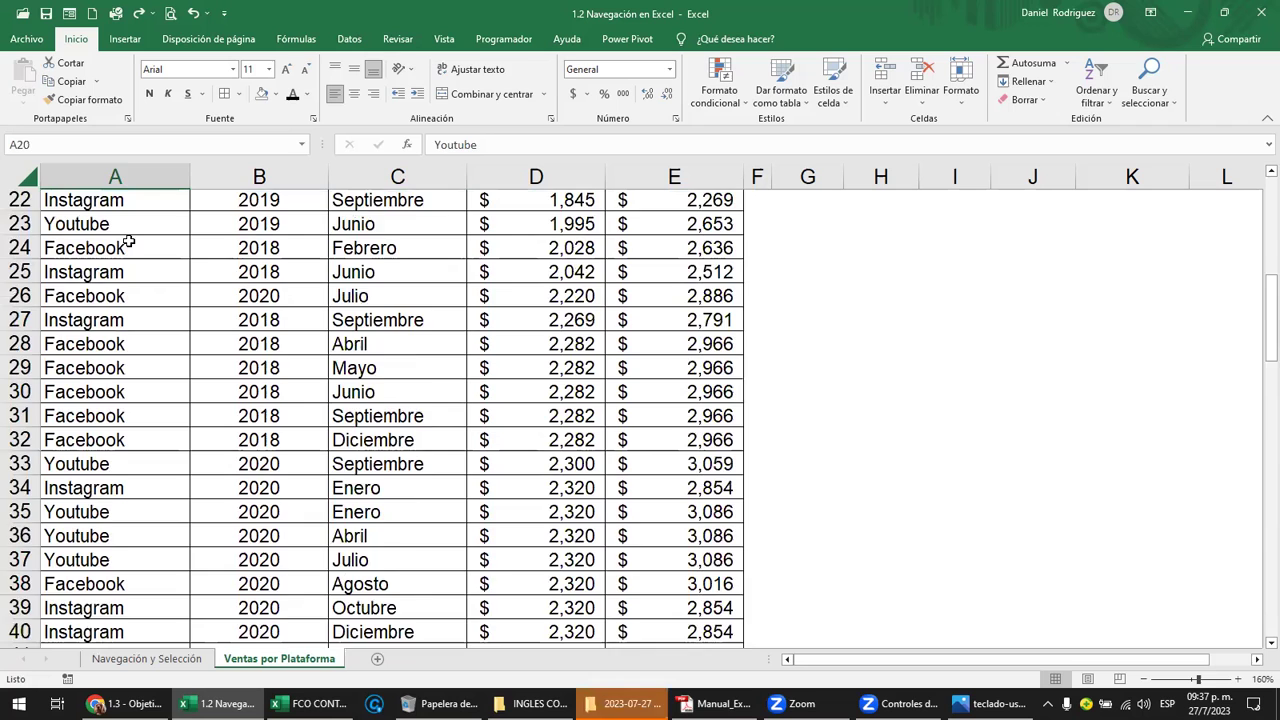
{"action": "key", "text": "Page_Up"}
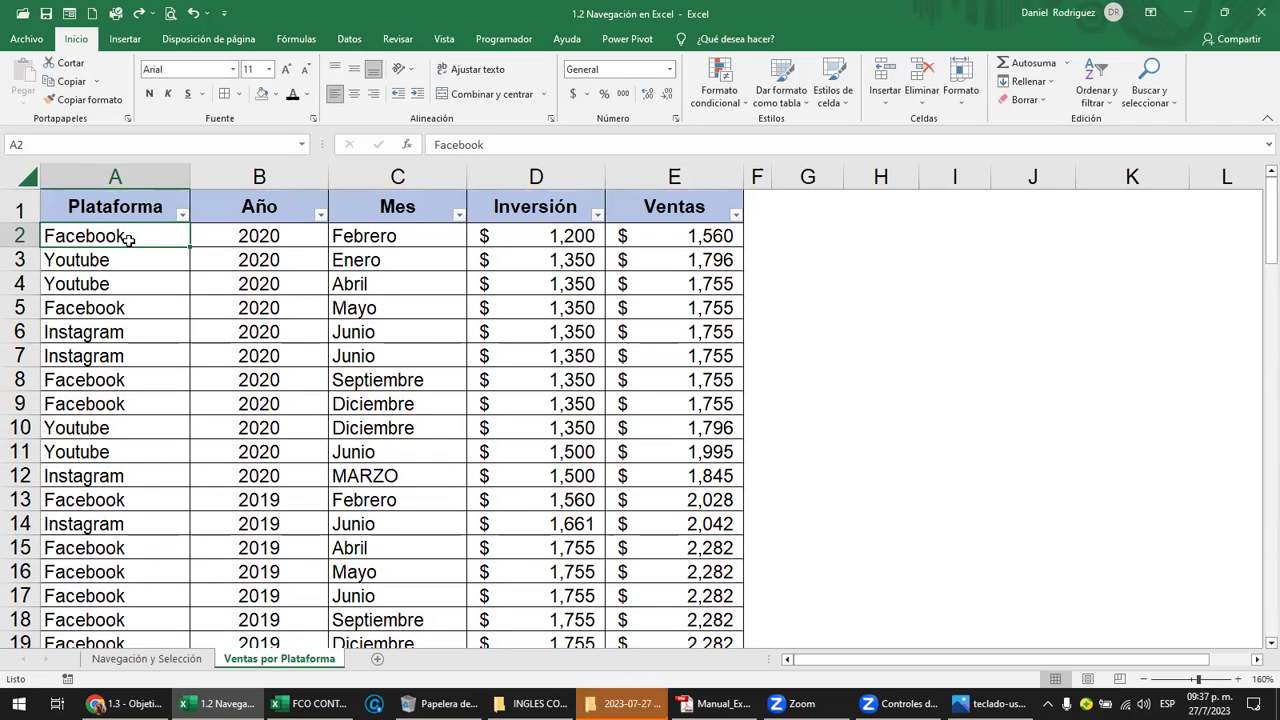
{"action": "mouse_move", "coordinate": [218, 703]}
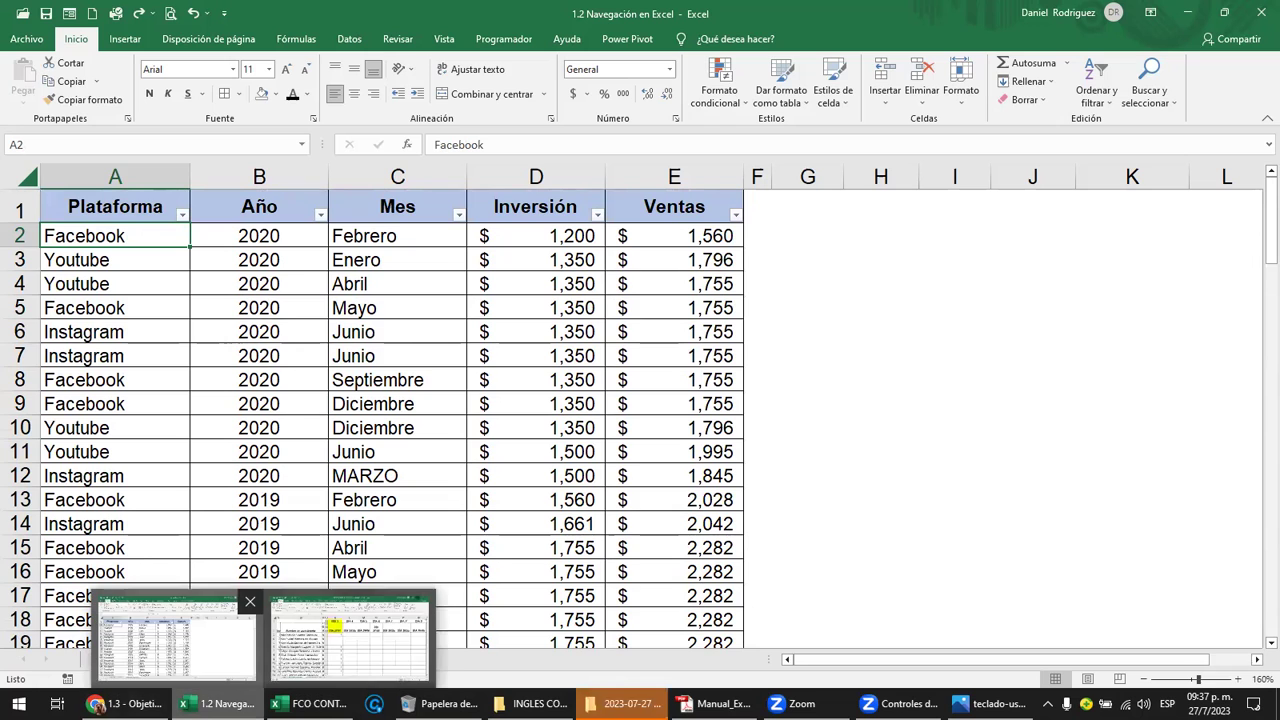
Highlight 'ALT + AVPÁG y ALT + REPÁG' in the Manual_Excel_Basico PDF, then return to the 1.2 Navegación en Excel workbook
{"action": "left_click", "coordinate": [715, 703]}
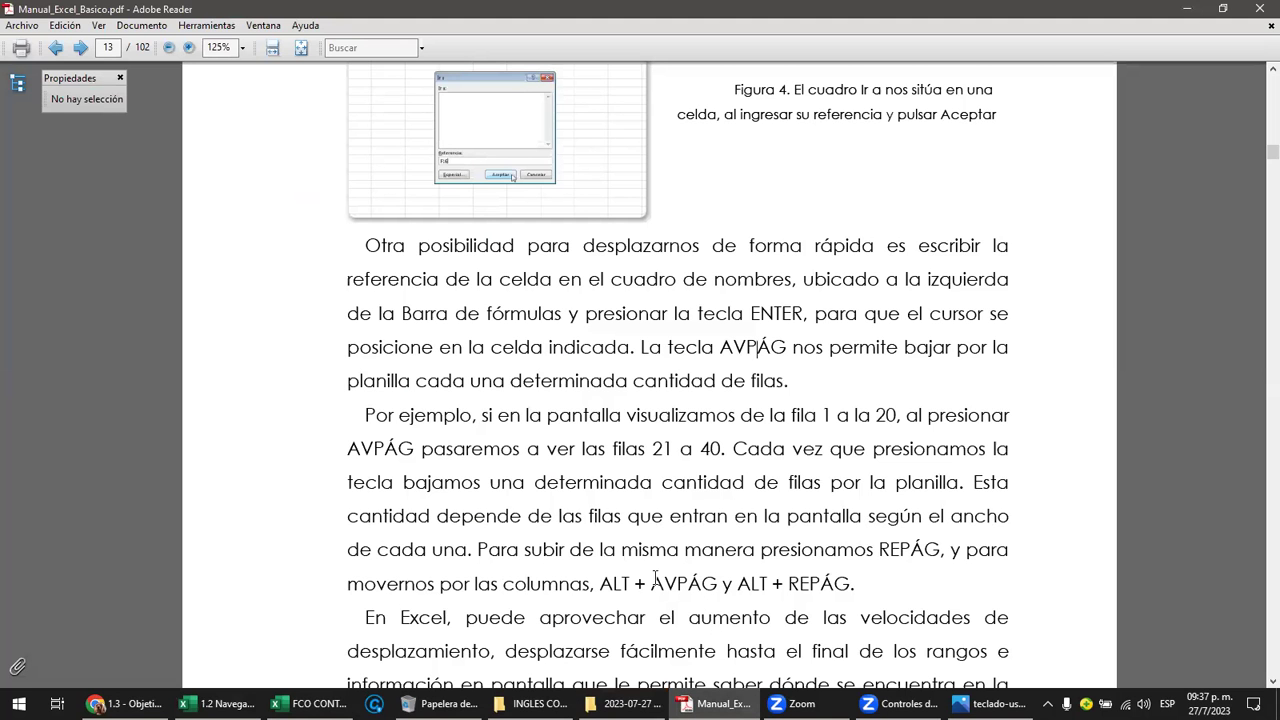
{"action": "left_click_drag", "start_coordinate": [602, 583], "coordinate": [727, 587]}
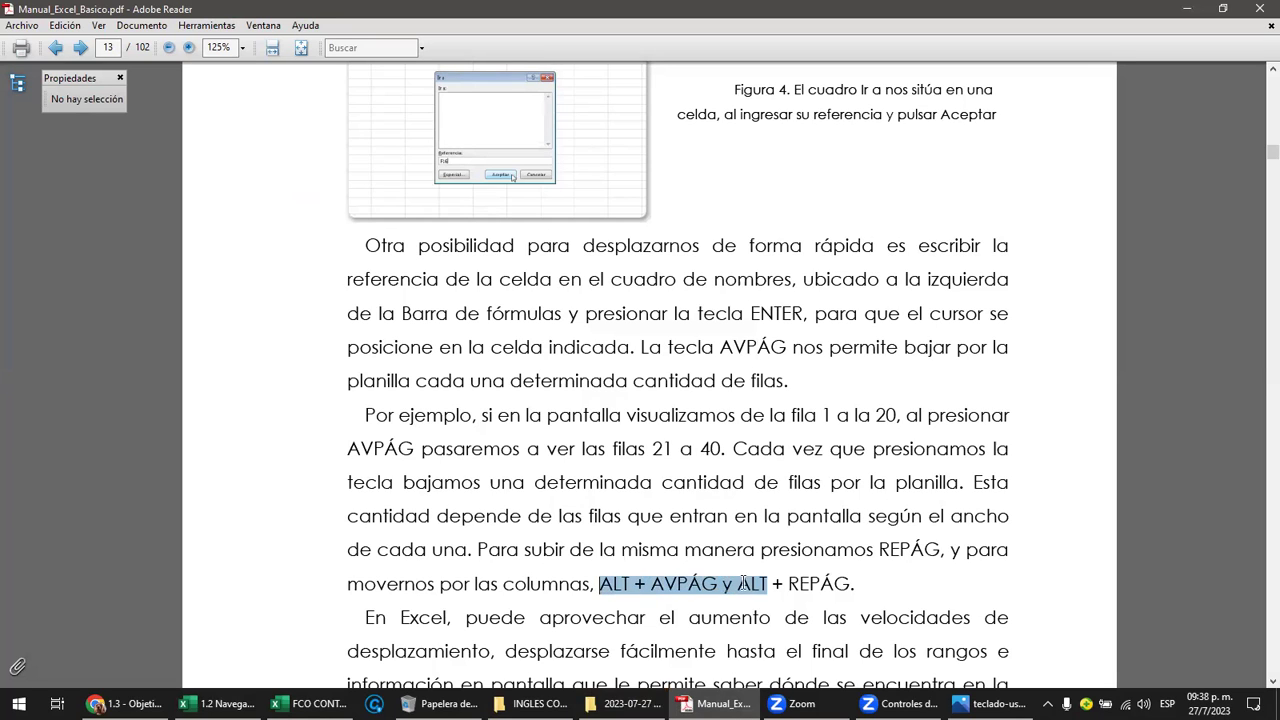
{"action": "left_click_drag", "start_coordinate": [727, 587], "coordinate": [833, 583]}
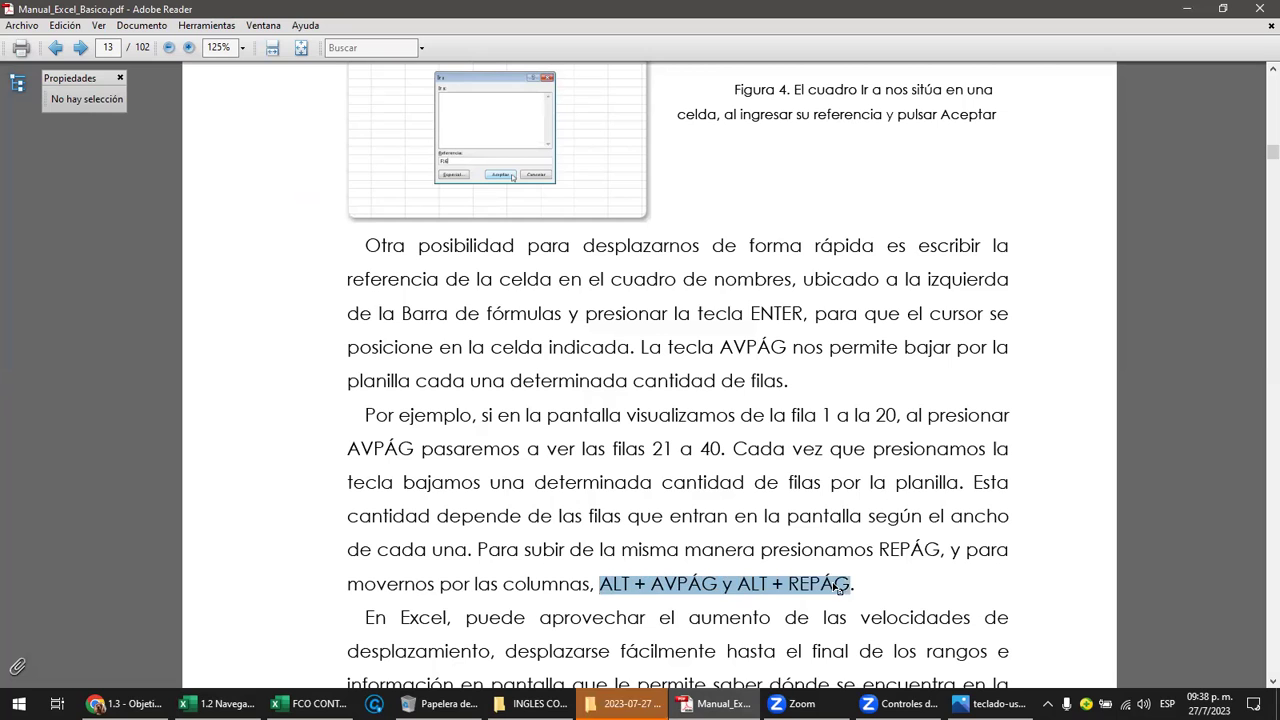
{"action": "left_click", "coordinate": [215, 703]}
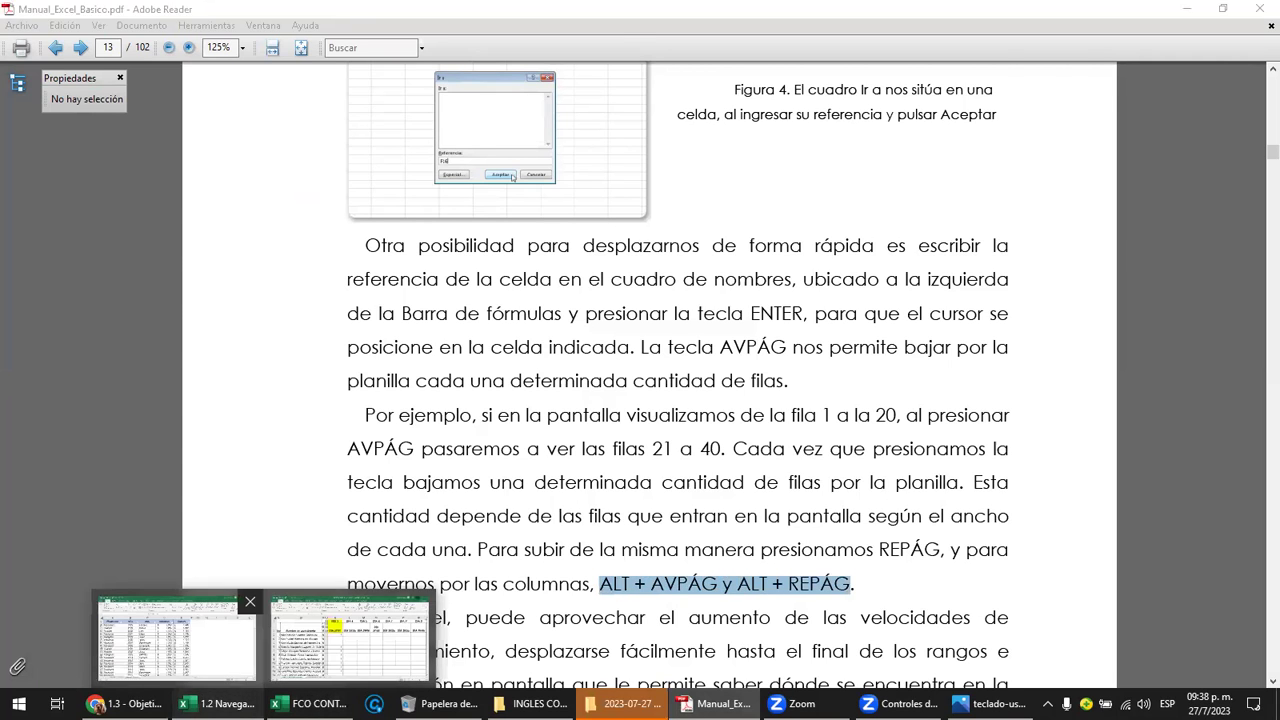
{"action": "left_click", "coordinate": [176, 638]}
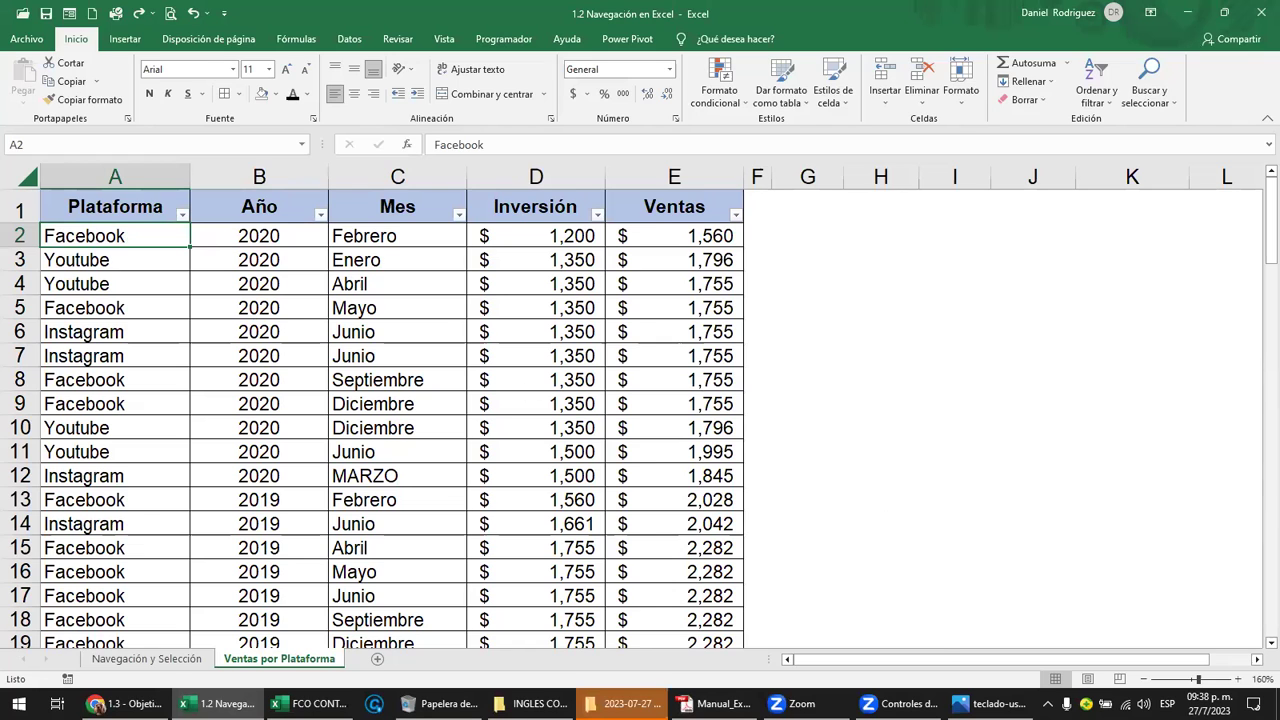
{"action": "left_click", "coordinate": [990, 703]}
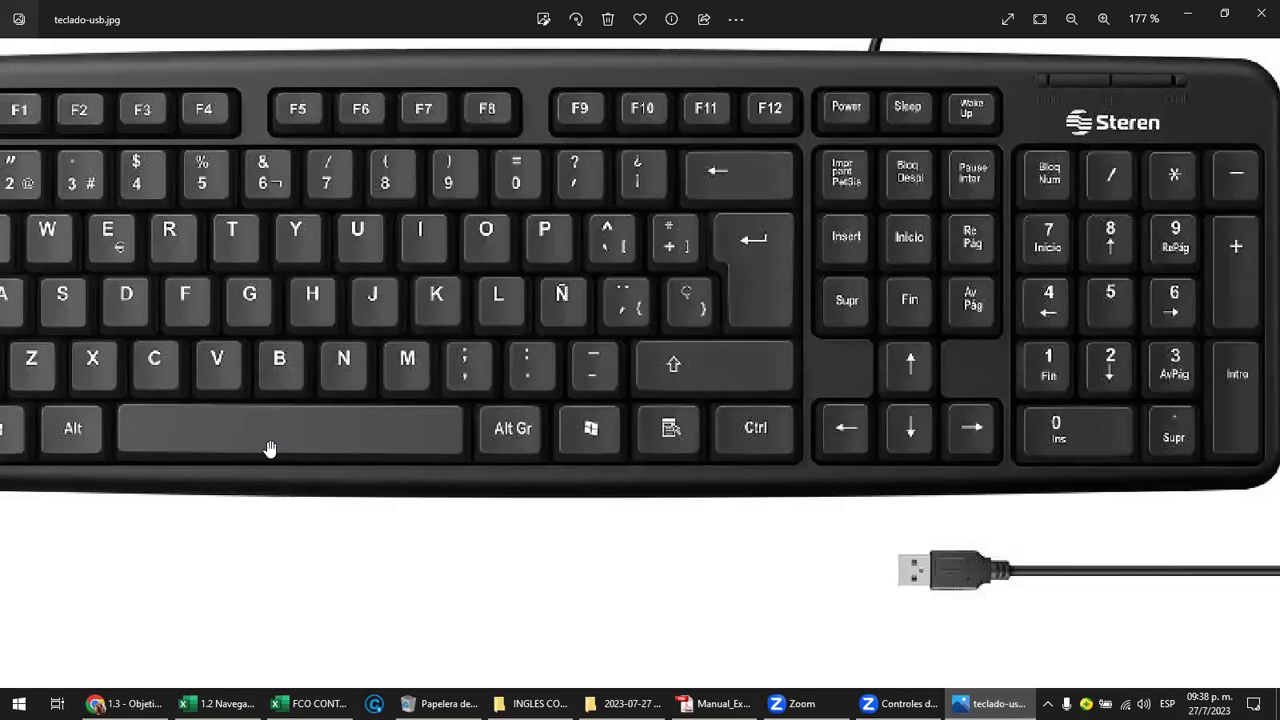
{"action": "left_click_drag", "start_coordinate": [657, 537], "coordinate": [918, 516]}
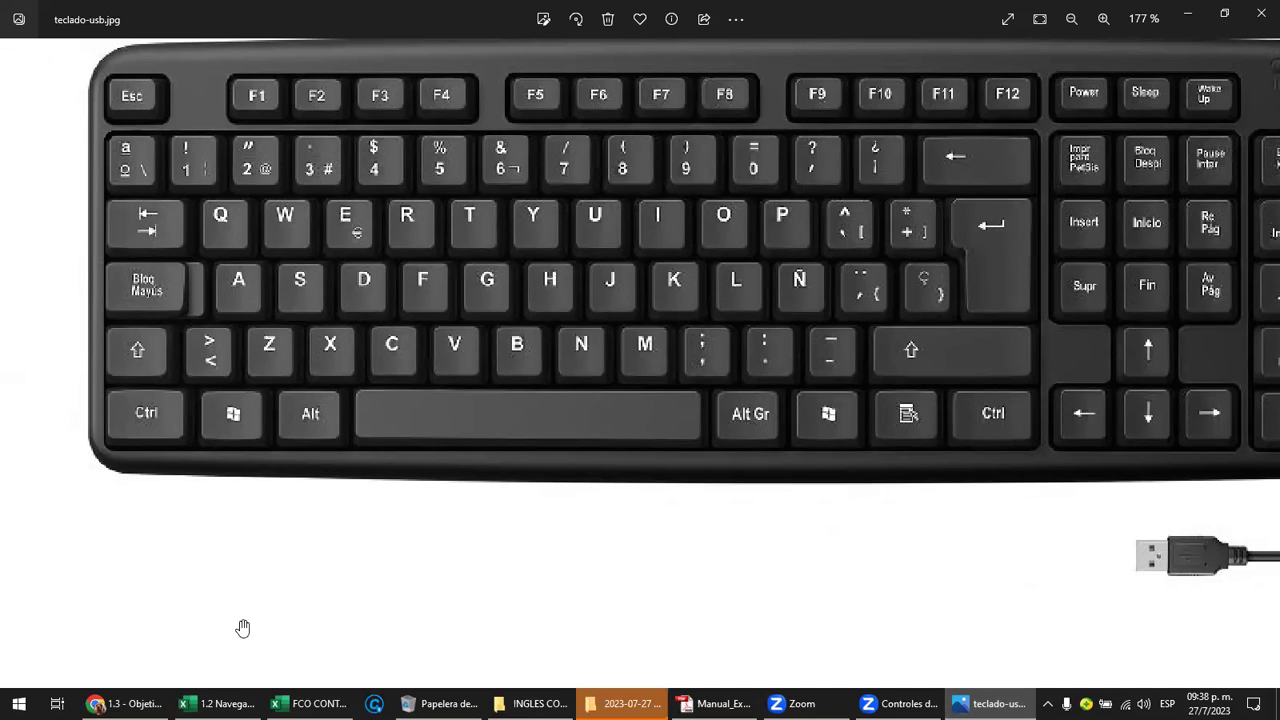
{"action": "left_click", "coordinate": [220, 703]}
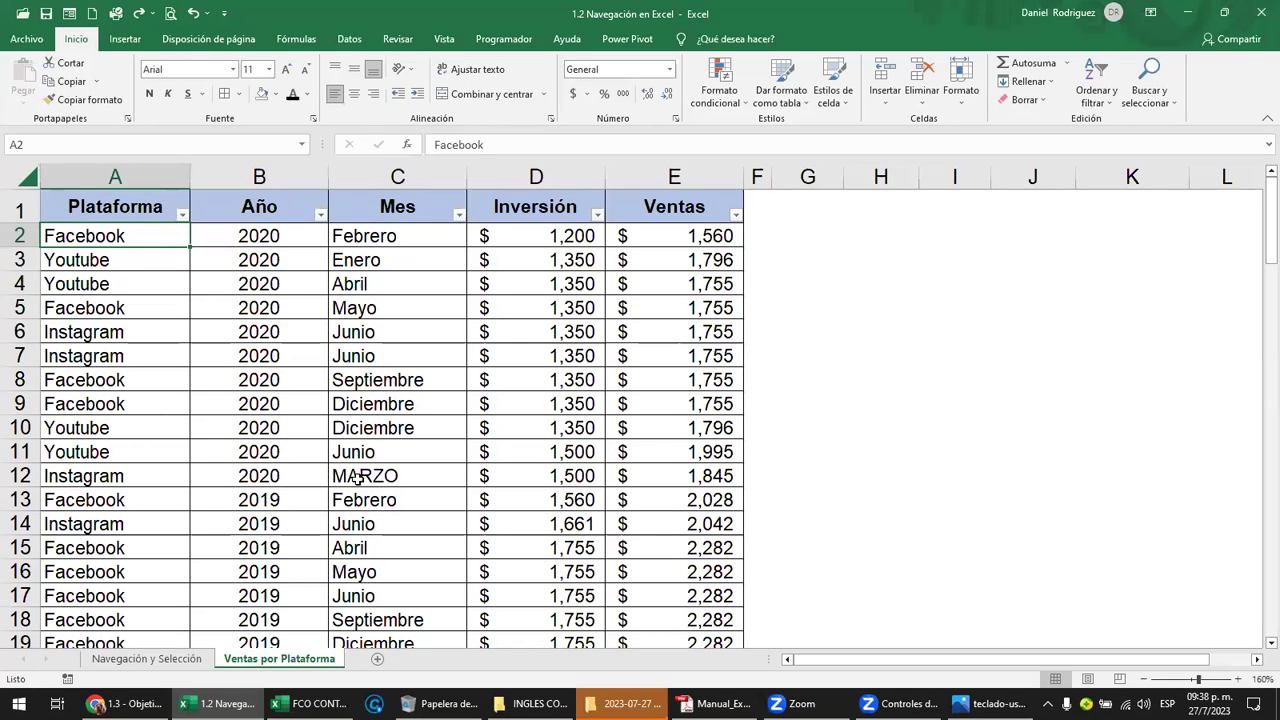
{"action": "key", "text": "alt"}
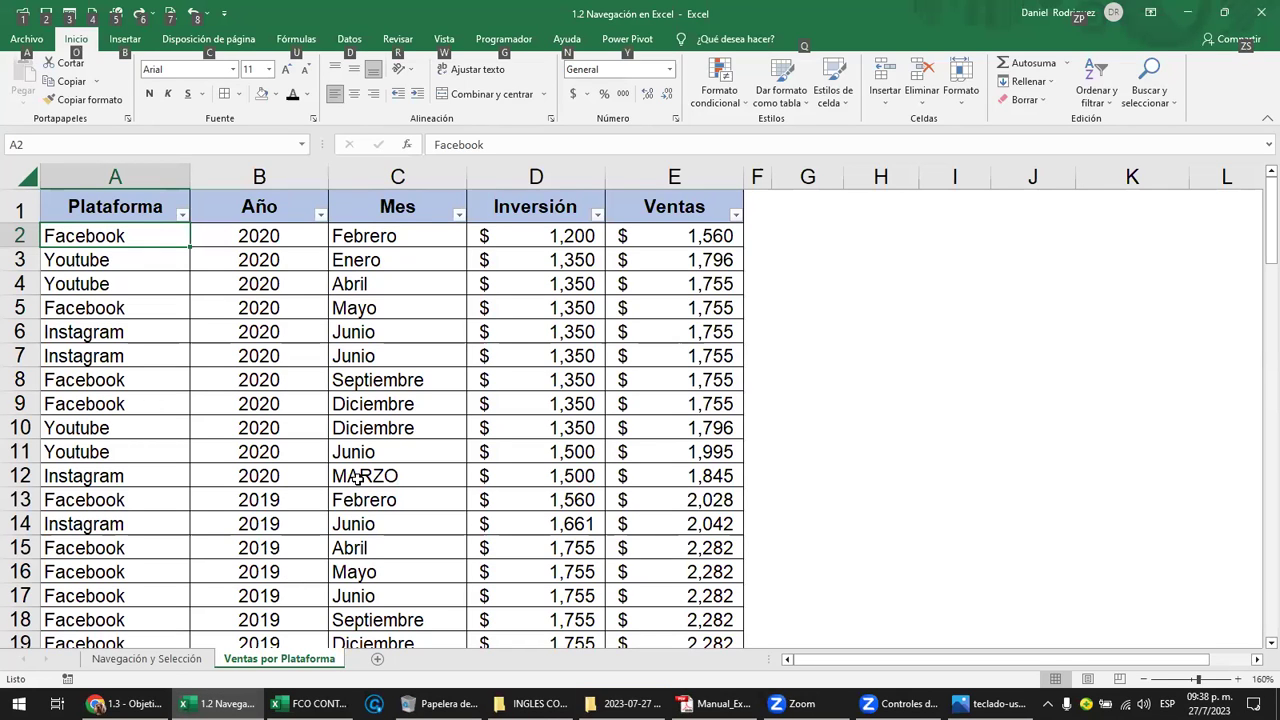
{"action": "key", "text": "alt+Page_Down"}
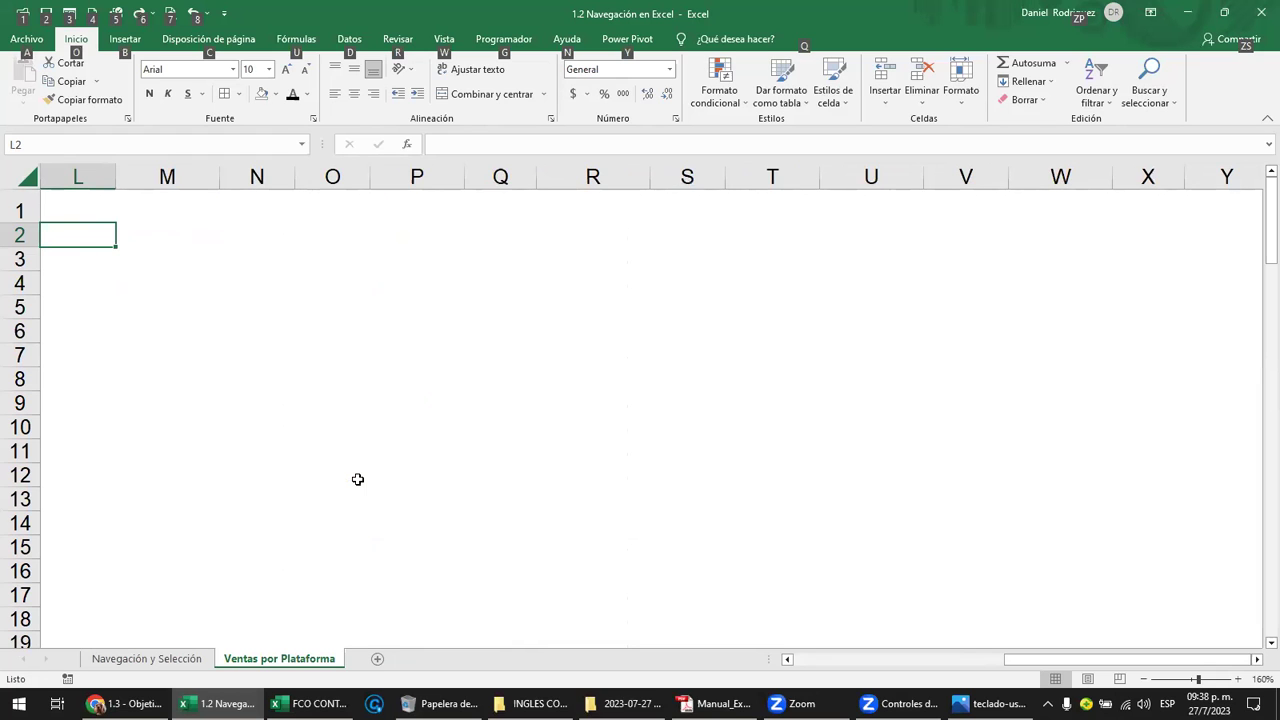
{"action": "key", "text": "Left"}
{"action": "key", "text": "Left"}
{"action": "key", "text": "Left"}
{"action": "key", "text": "Left"}
{"action": "key", "text": "Left"}
{"action": "key", "text": "Left"}
{"action": "key", "text": "Left"}
{"action": "key", "text": "ctrl+Left"}
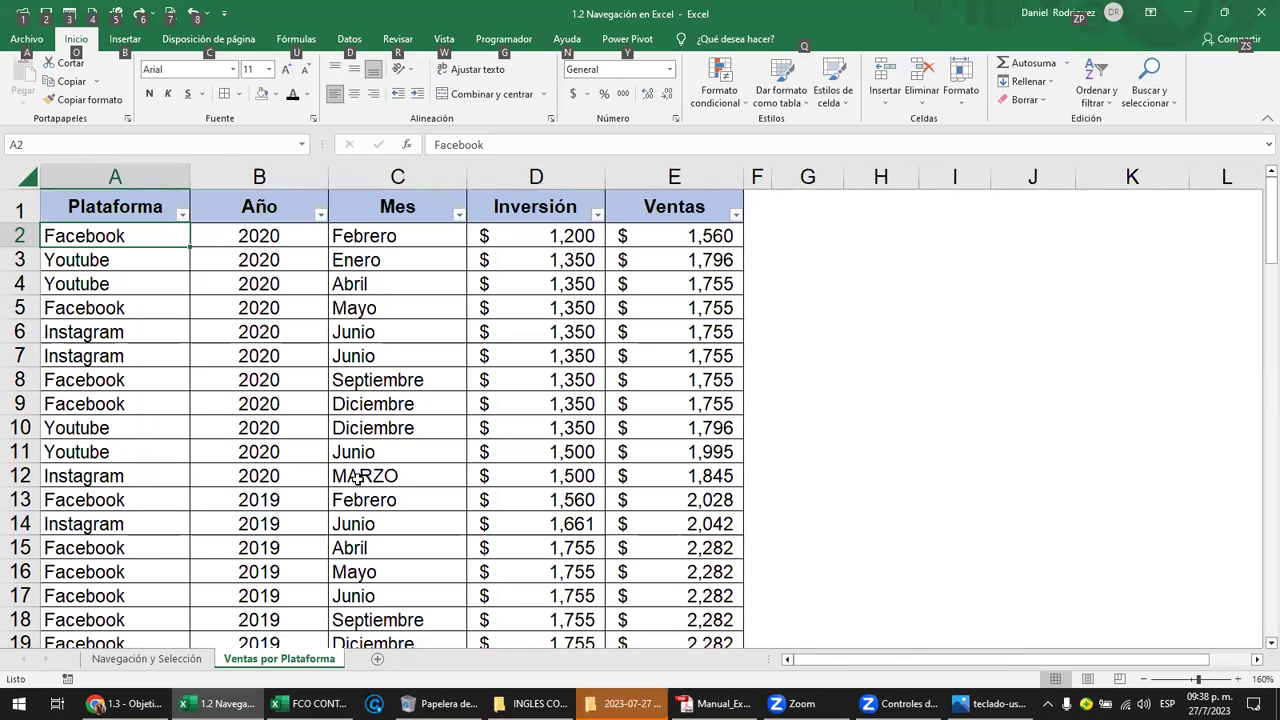
{"action": "key", "text": "Right"}
{"action": "key", "text": "Right"}
{"action": "key", "text": "Right"}
{"action": "key", "text": "Right"}
{"action": "key", "text": "Right"}
{"action": "key", "text": "Right"}
{"action": "key", "text": "Right"}
{"action": "key", "text": "Right"}
{"action": "key", "text": "Right"}
{"action": "key", "text": "Right"}
{"action": "key", "text": "Right"}
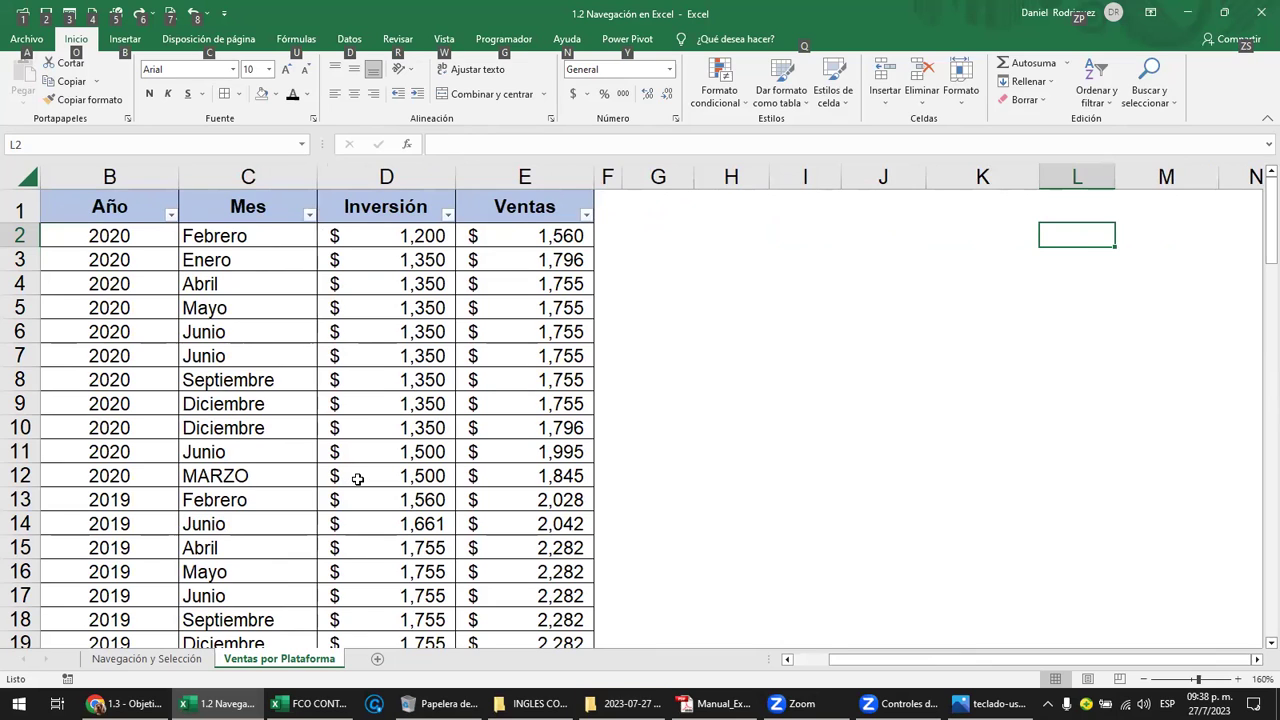
{"action": "key", "text": "alt+Page_Down"}
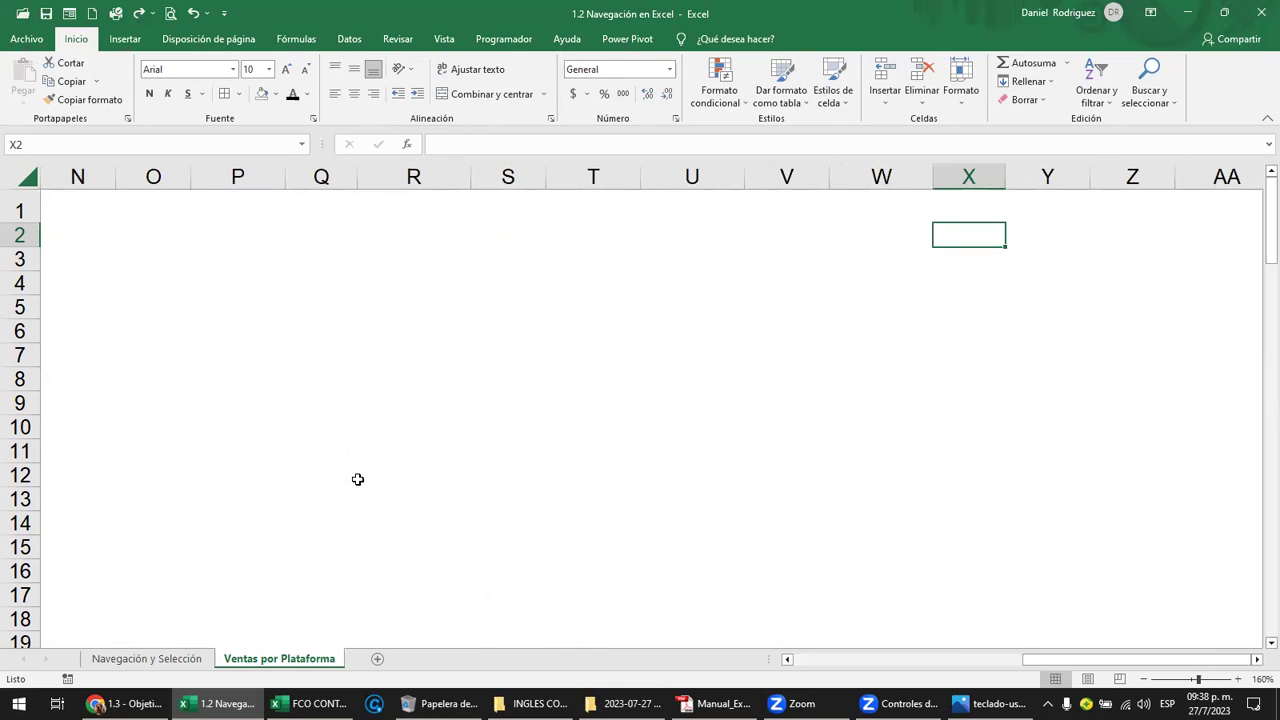
{"action": "key", "text": "alt+Page_Down"}
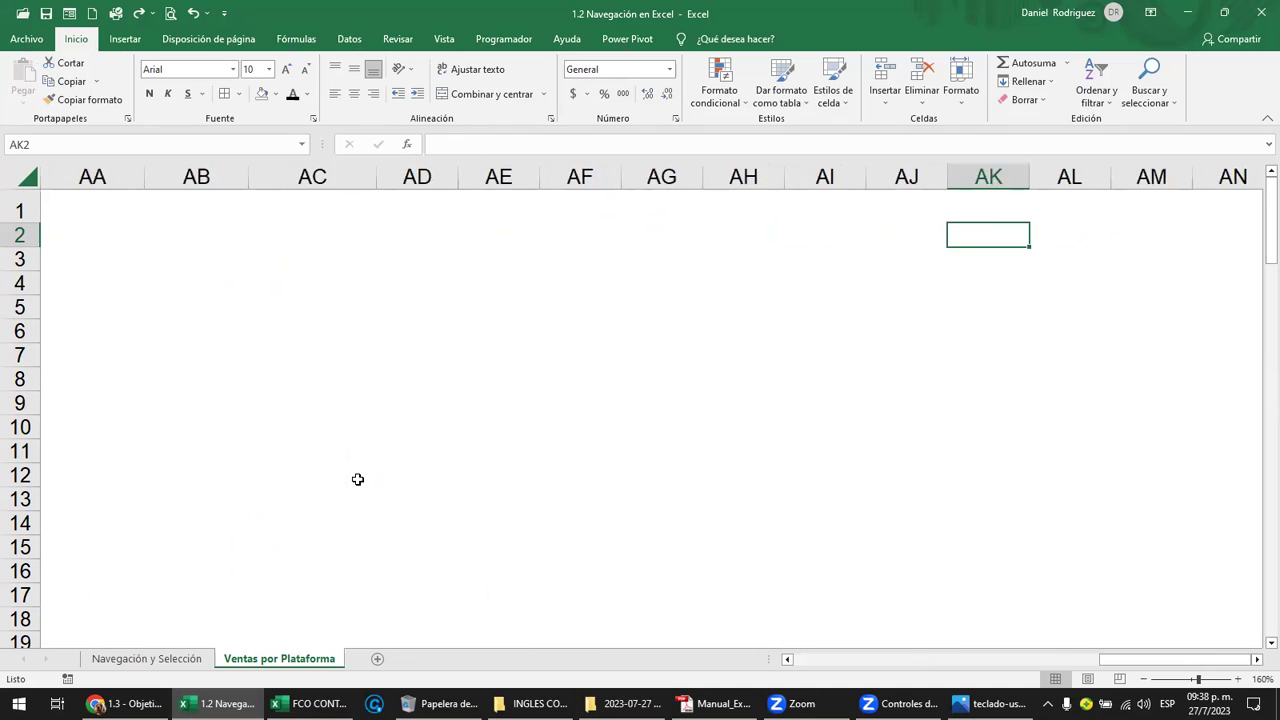
{"action": "key", "text": "alt+Page_Down"}
{"action": "key", "text": "alt+Page_Down"}
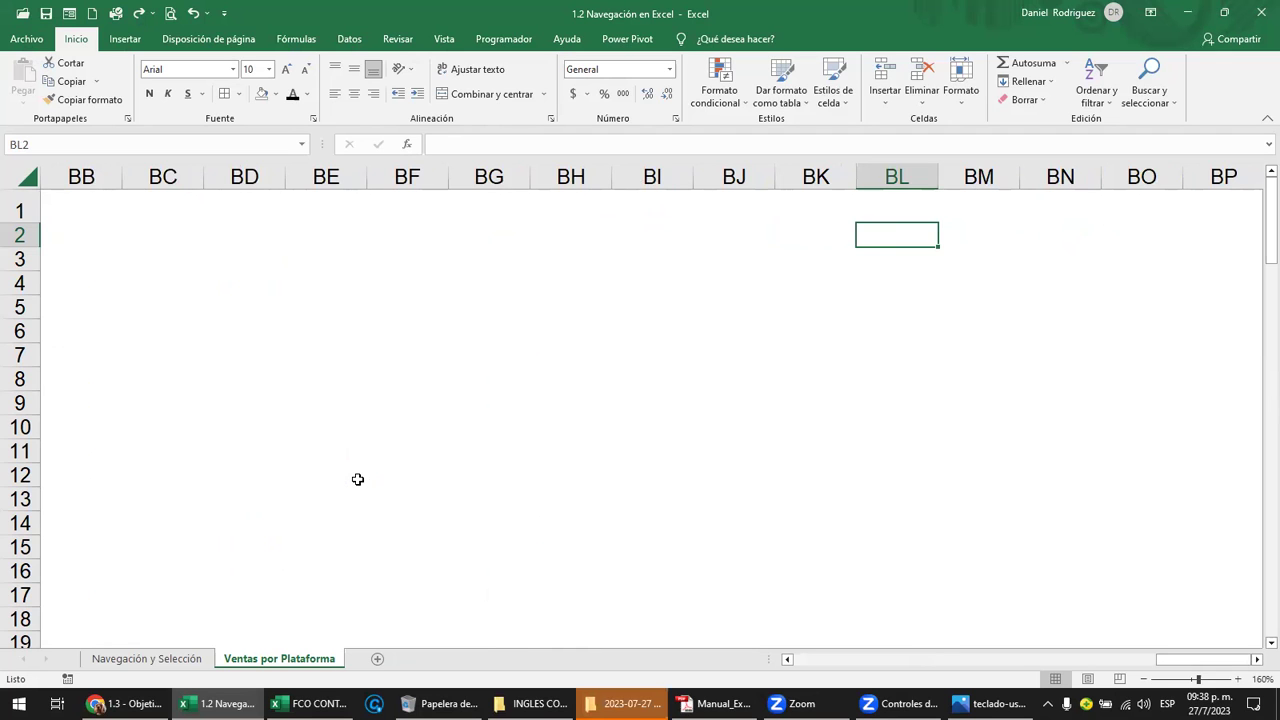
{"action": "key", "text": "Left"}
{"action": "key", "text": "Left"}
{"action": "key", "text": "Left"}
{"action": "key", "text": "Left"}
{"action": "key", "text": "Left"}
{"action": "key", "text": "Left"}
{"action": "key", "text": "Left"}
{"action": "key", "text": "Left"}
{"action": "key", "text": "Left"}
{"action": "key", "text": "Left"}
{"action": "key", "text": "Left"}
{"action": "key", "text": "Left"}
{"action": "key", "text": "Left"}
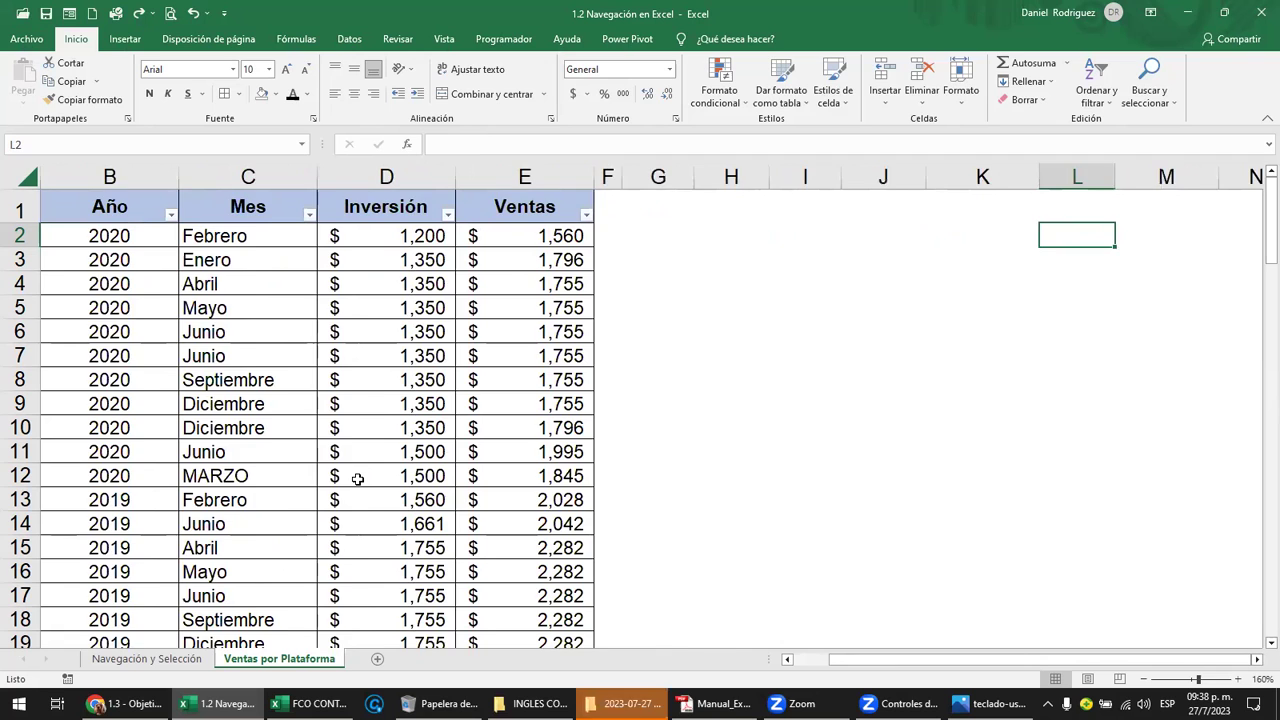
{"action": "key", "text": "Left"}
{"action": "key", "text": "Left"}
{"action": "key", "text": "Left"}
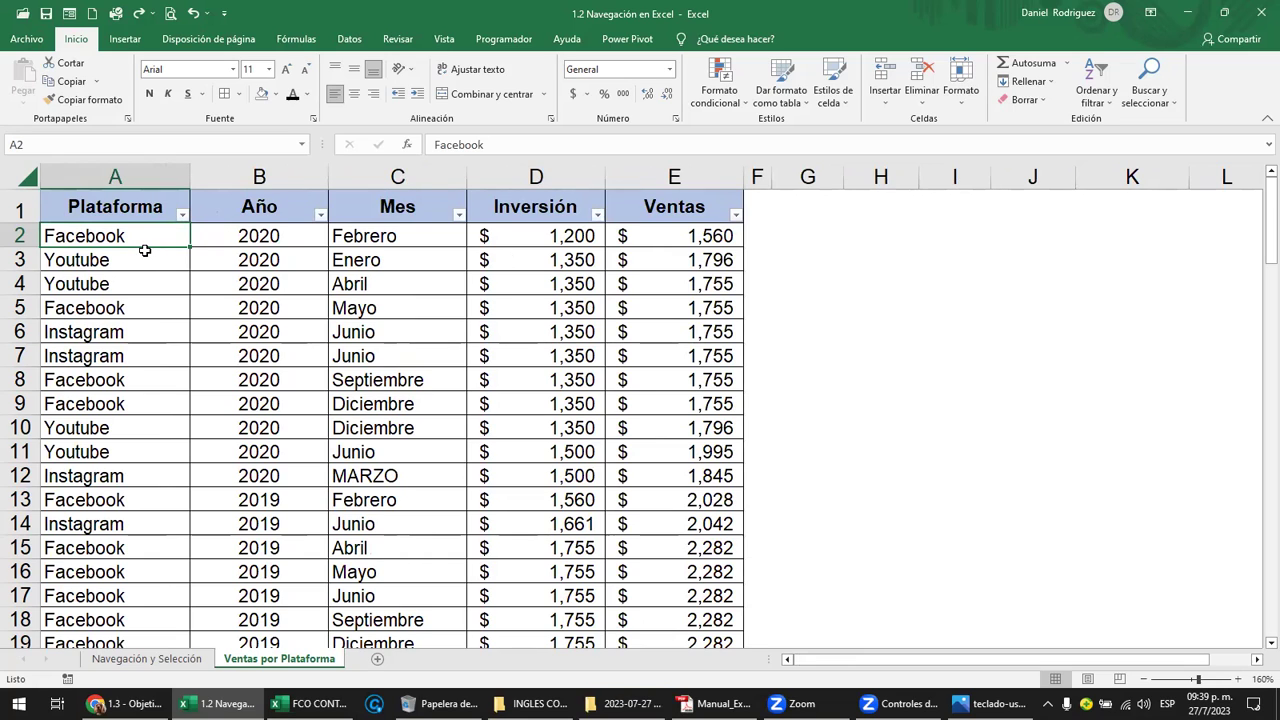
{"action": "key", "text": "Right"}
{"action": "key", "text": "Right"}
{"action": "key", "text": "Right"}
{"action": "key", "text": "Right"}
{"action": "key", "text": "Right"}
{"action": "key", "text": "Right"}
{"action": "key", "text": "Right"}
{"action": "key", "text": "Right"}
{"action": "key", "text": "Right"}
{"action": "key", "text": "Right"}
{"action": "key", "text": "Right"}
{"action": "key", "text": "Right"}
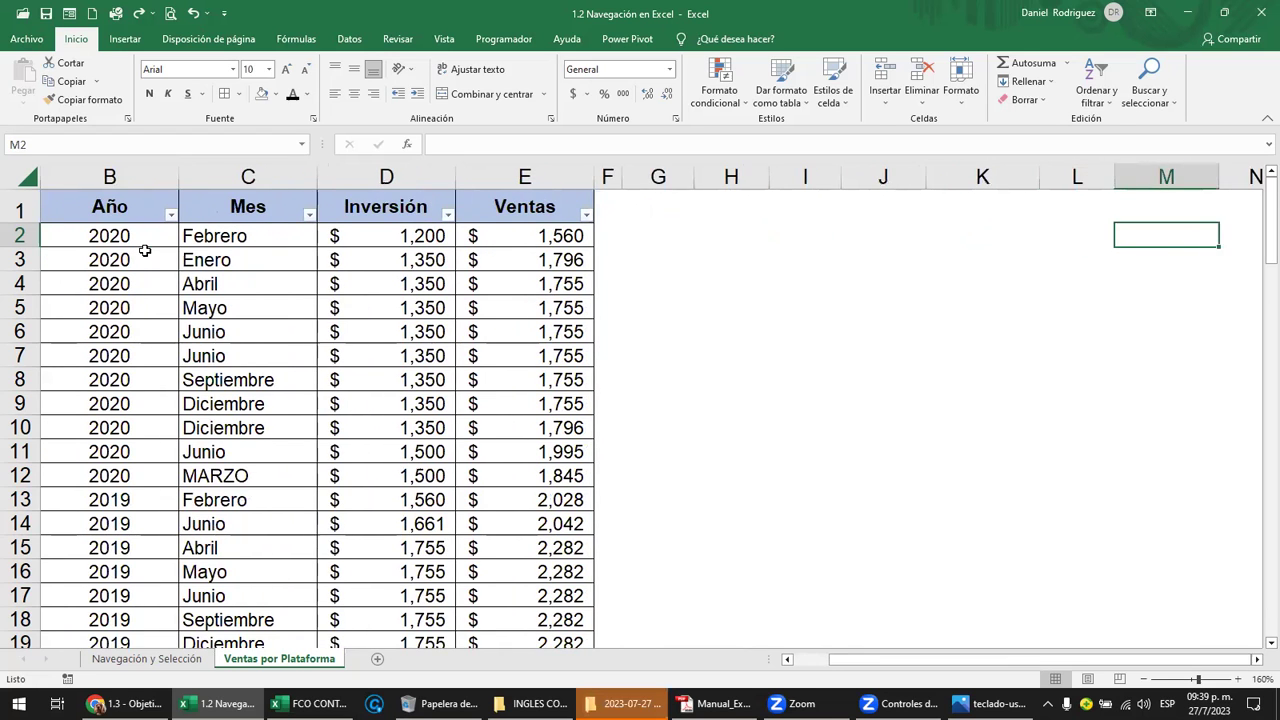
{"action": "key", "text": "Right"}
{"action": "key", "text": "Right"}
{"action": "key", "text": "Right"}
{"action": "key", "text": "Right"}
{"action": "key", "text": "Right"}
{"action": "key", "text": "Right"}
{"action": "key", "text": "Right"}
{"action": "key", "text": "Right"}
{"action": "key", "text": "Right"}
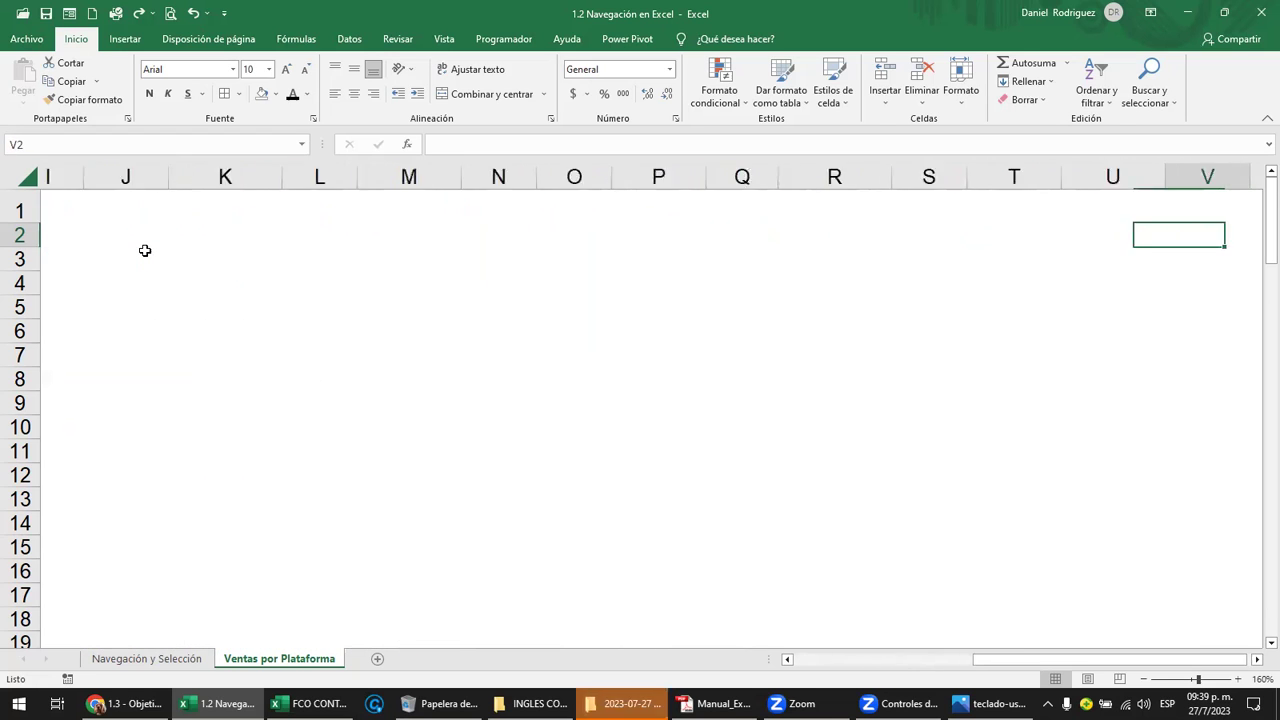
{"action": "key", "text": "Left"}
{"action": "key", "text": "Left"}
{"action": "key", "text": "Left"}
{"action": "key", "text": "Left"}
{"action": "key", "text": "Home"}
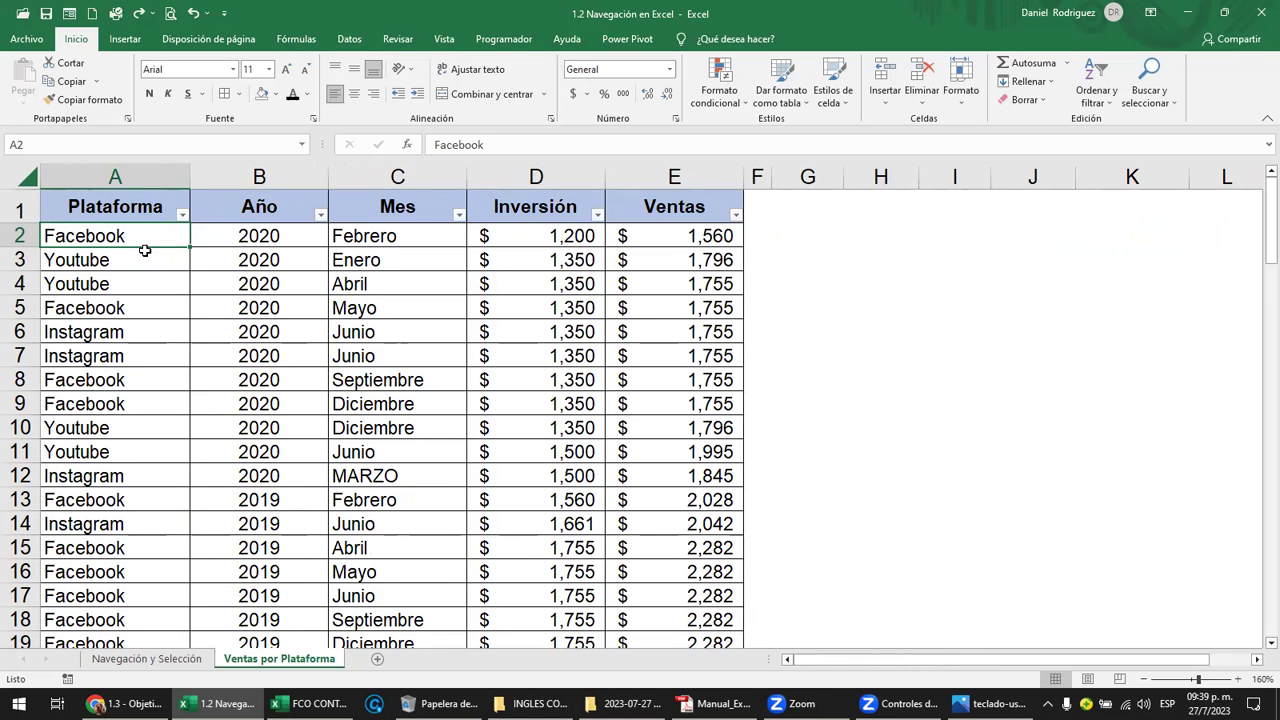
{"action": "key", "text": "alt+Page_Down"}
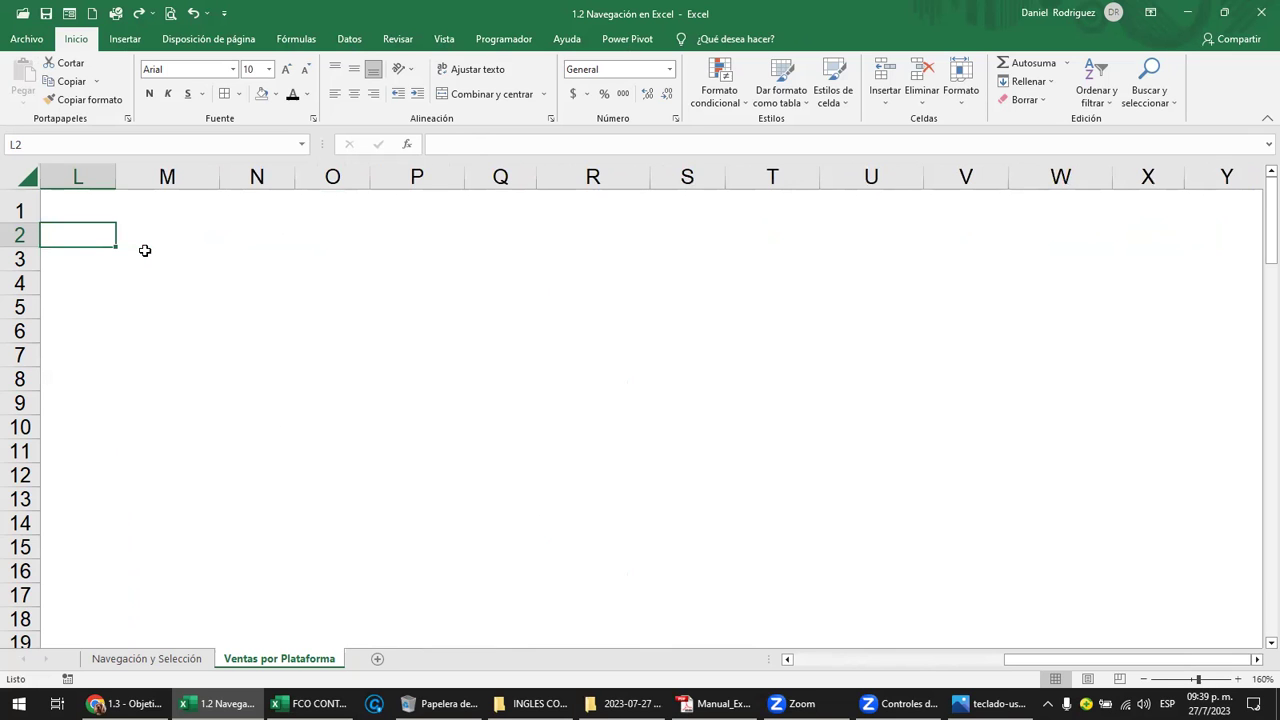
{"action": "key", "text": "alt+Page_Down"}
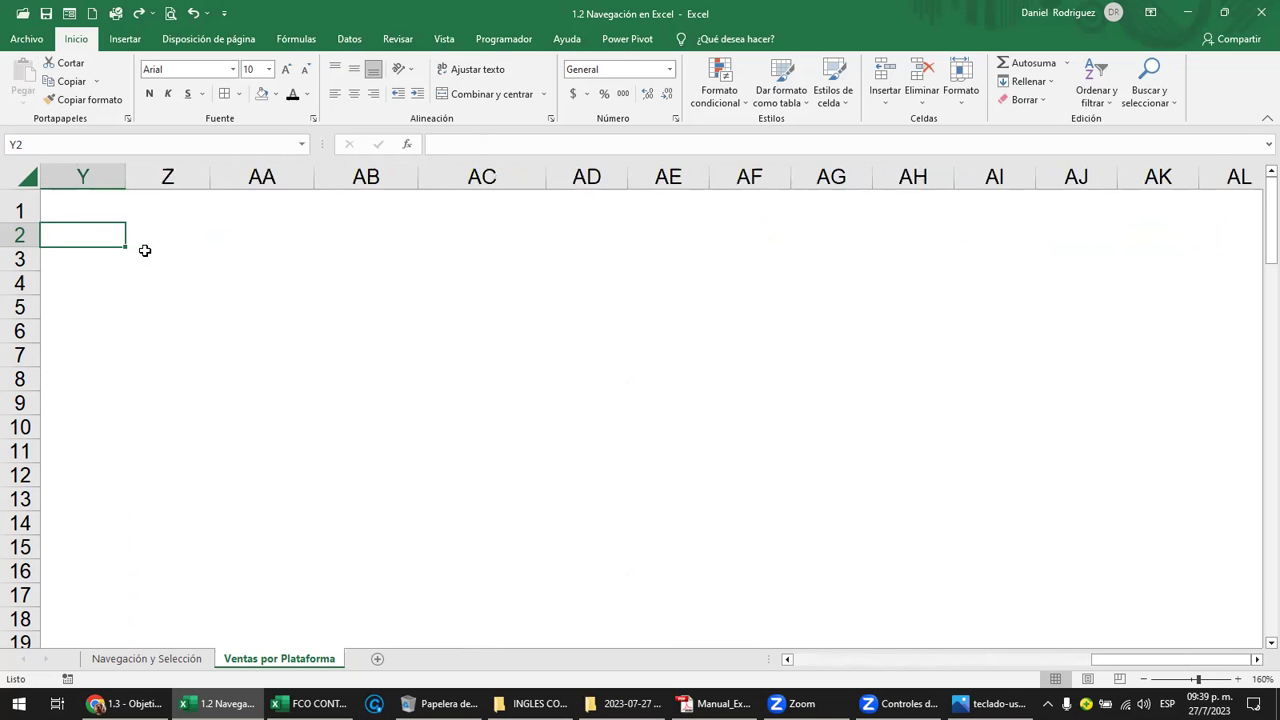
{"action": "key", "text": "Home"}
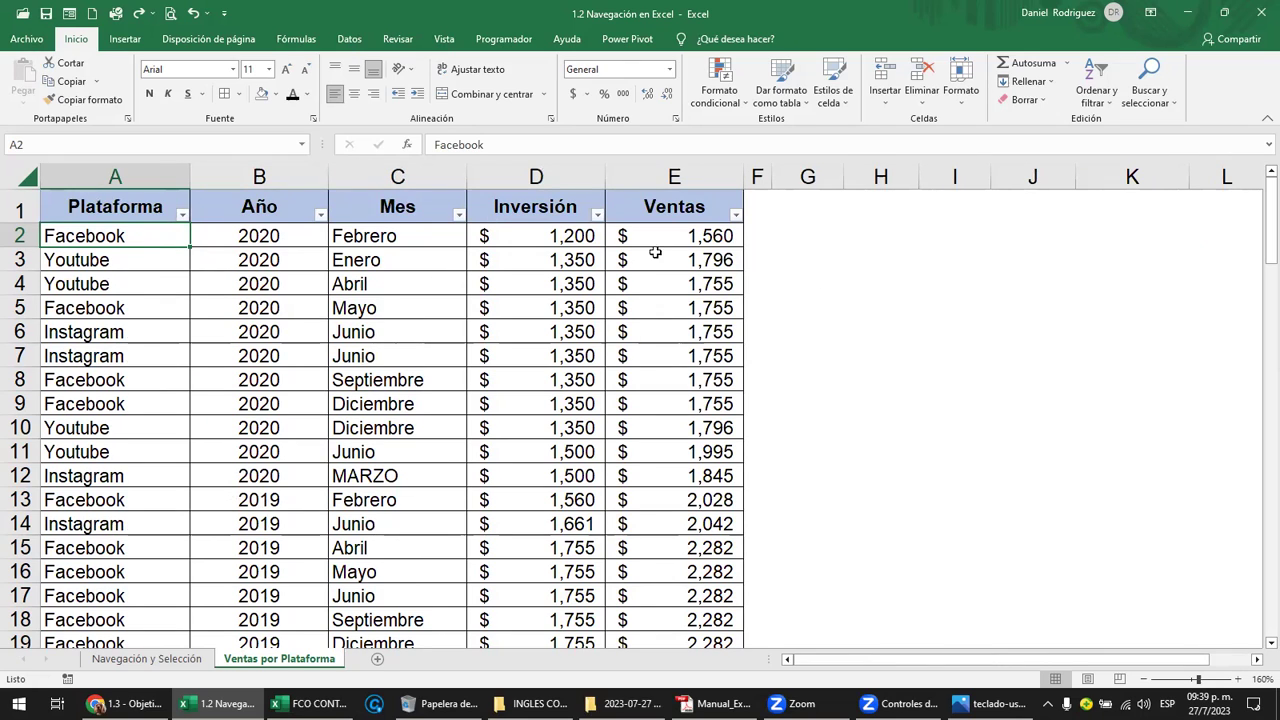
{"action": "key", "text": "Right"}
{"action": "key", "text": "Right"}
{"action": "key", "text": "Right"}
{"action": "key", "text": "Right"}
{"action": "key", "text": "Right"}
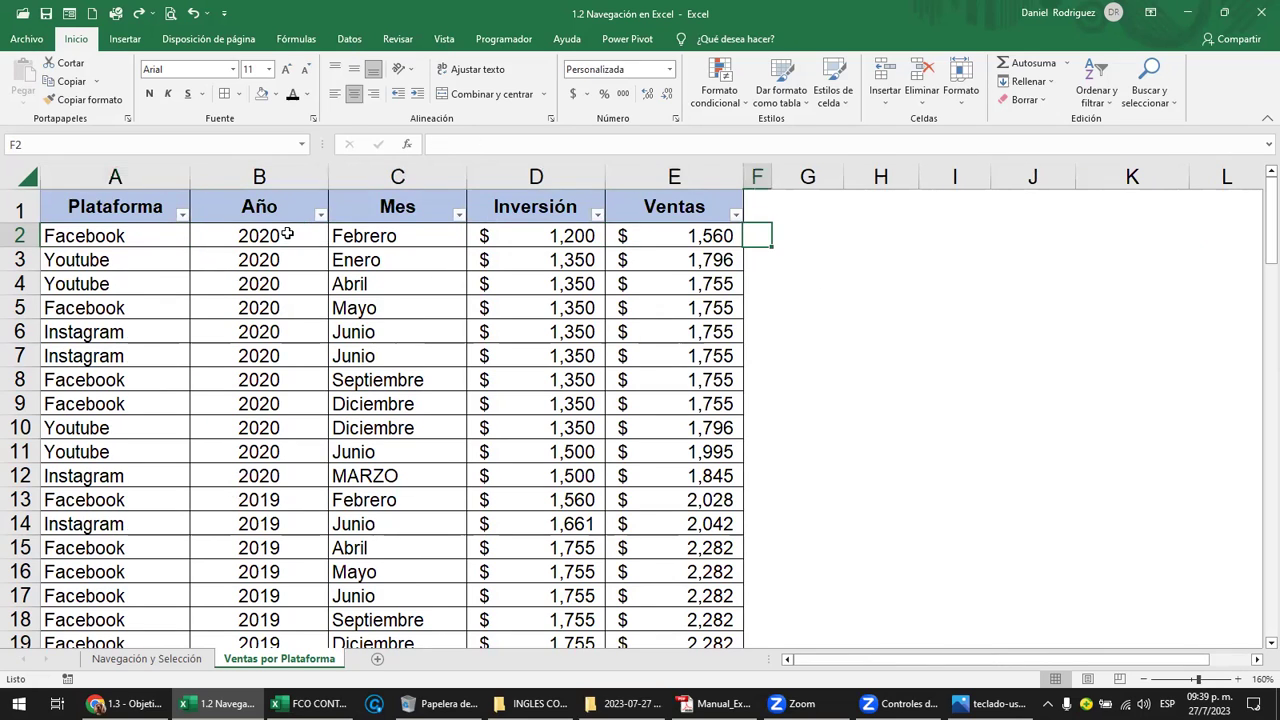
{"action": "key", "text": "Right"}
{"action": "key", "text": "Right"}
{"action": "key", "text": "Right"}
{"action": "key", "text": "Right"}
{"action": "key", "text": "Left"}
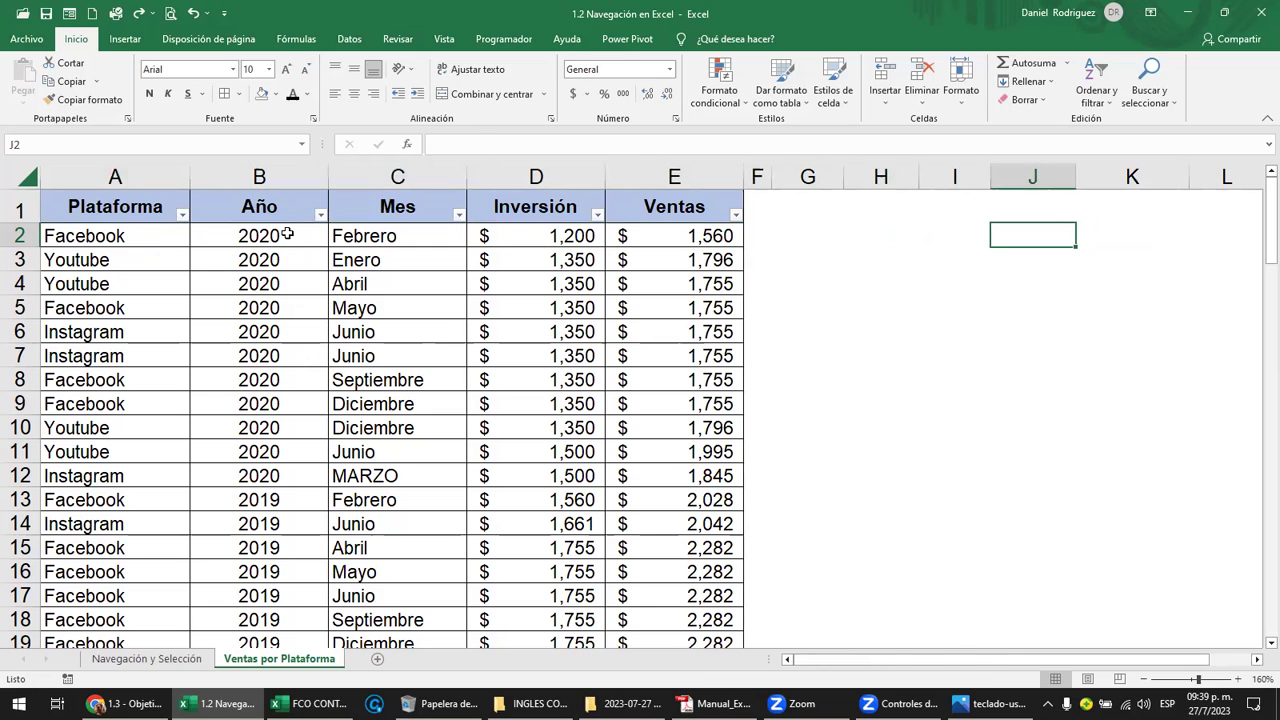
{"action": "key", "text": "Home"}
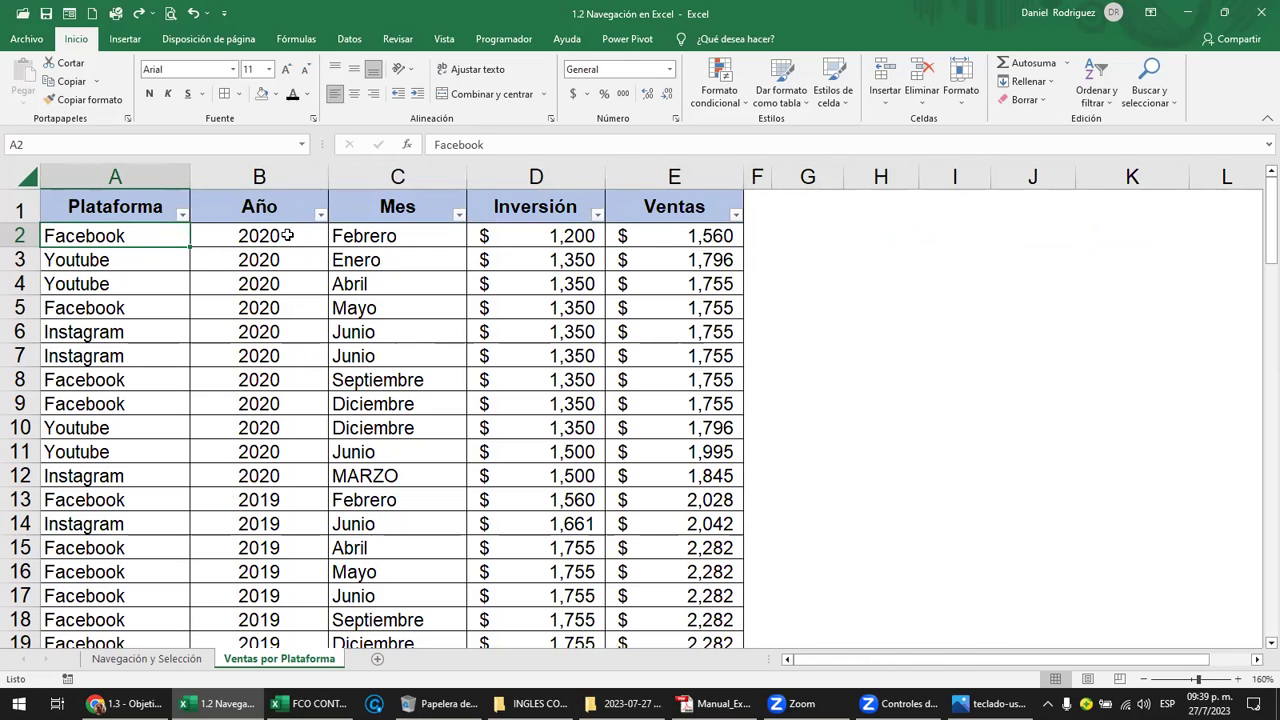
{"action": "key", "text": "alt+Page_Down"}
{"action": "key", "text": "alt+Page_Up"}
Scroll the Excel manual to page 14's movement shortcut table, then return to the 1.2 Navegación en Excel workbook
{"action": "left_click", "coordinate": [712, 703]}
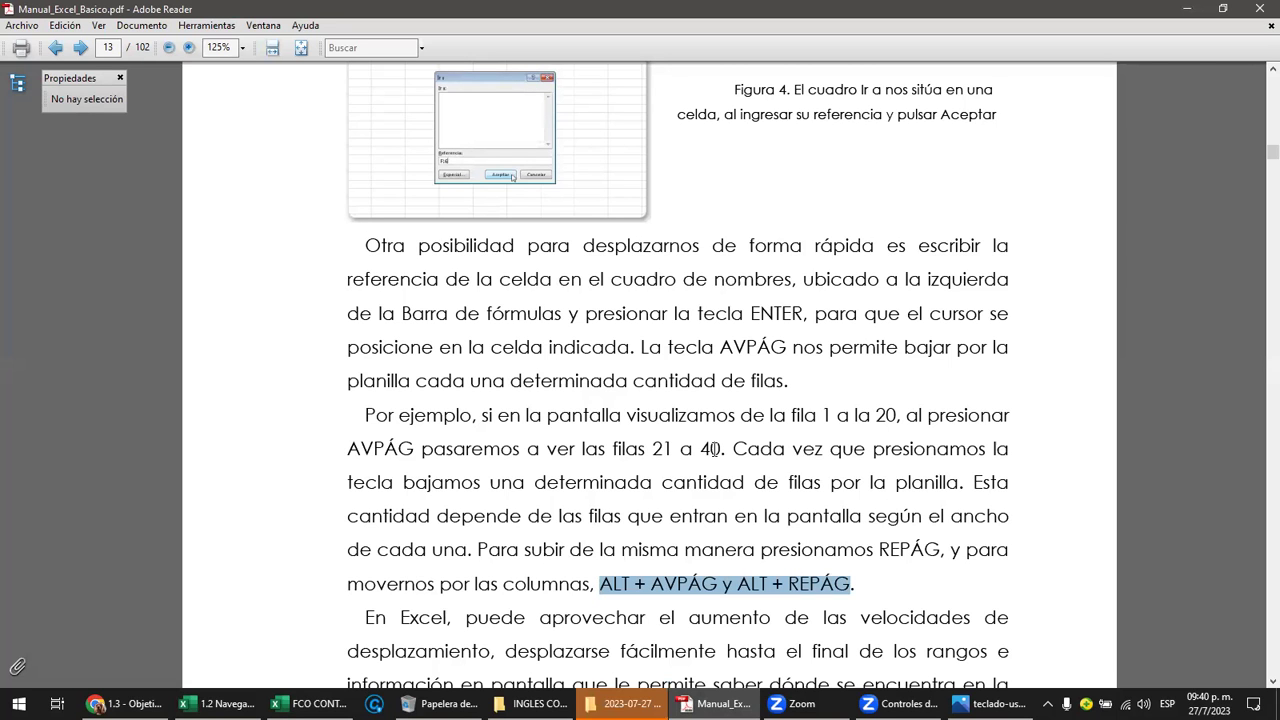
{"action": "scroll", "coordinate": [714, 449], "scroll_direction": "down", "scroll_amount": 2}
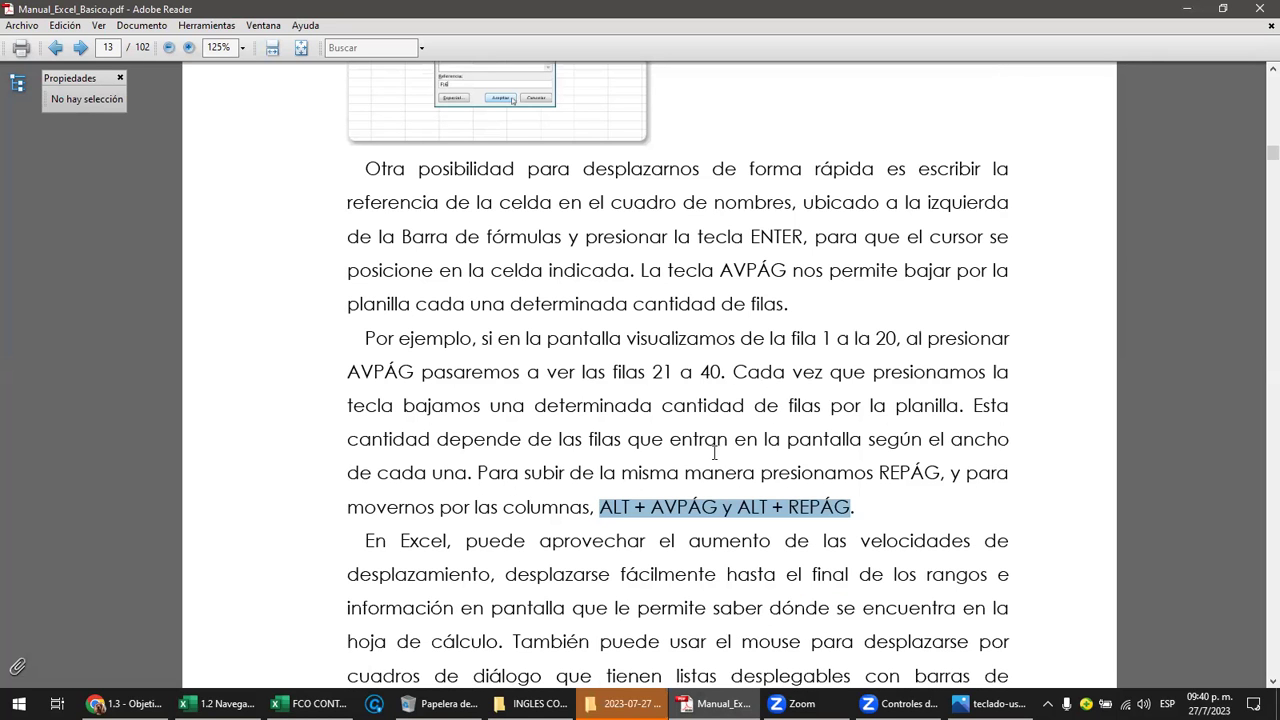
{"action": "scroll", "coordinate": [714, 452], "scroll_direction": "down", "scroll_amount": 1}
{"action": "scroll", "coordinate": [714, 452], "scroll_direction": "down", "scroll_amount": 1}
{"action": "scroll", "coordinate": [712, 452], "scroll_direction": "down", "scroll_amount": 1}
{"action": "scroll", "coordinate": [707, 452], "scroll_direction": "down", "scroll_amount": 4}
{"action": "scroll", "coordinate": [707, 452], "scroll_direction": "down", "scroll_amount": 2}
{"action": "scroll", "coordinate": [710, 451], "scroll_direction": "down", "scroll_amount": 2}
{"action": "scroll", "coordinate": [712, 450], "scroll_direction": "down", "scroll_amount": 5}
{"action": "scroll", "coordinate": [713, 450], "scroll_direction": "down", "scroll_amount": 2}
{"action": "scroll", "coordinate": [712, 450], "scroll_direction": "down", "scroll_amount": 4}
{"action": "scroll", "coordinate": [711, 451], "scroll_direction": "down", "scroll_amount": 2}
{"action": "scroll", "coordinate": [710, 451], "scroll_direction": "down", "scroll_amount": 1}
{"action": "scroll", "coordinate": [708, 452], "scroll_direction": "down", "scroll_amount": 1}
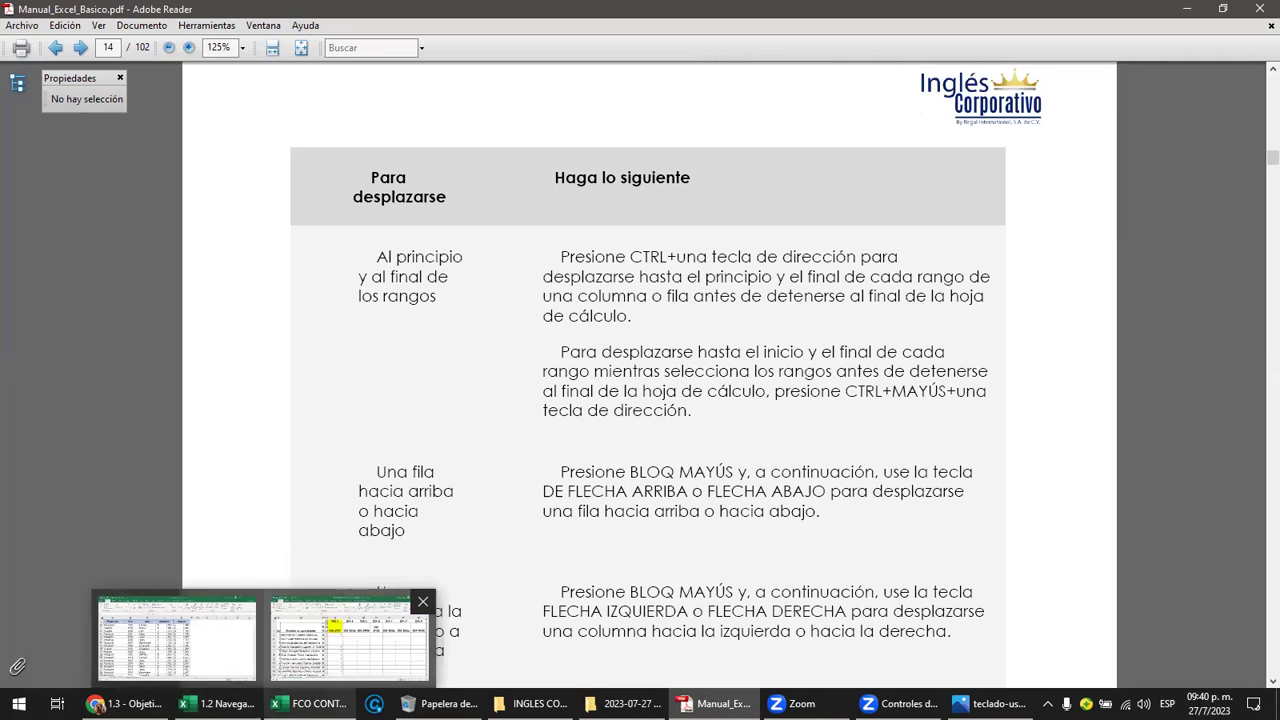
{"action": "left_click", "coordinate": [250, 695]}
{"action": "left_click", "coordinate": [178, 640]}
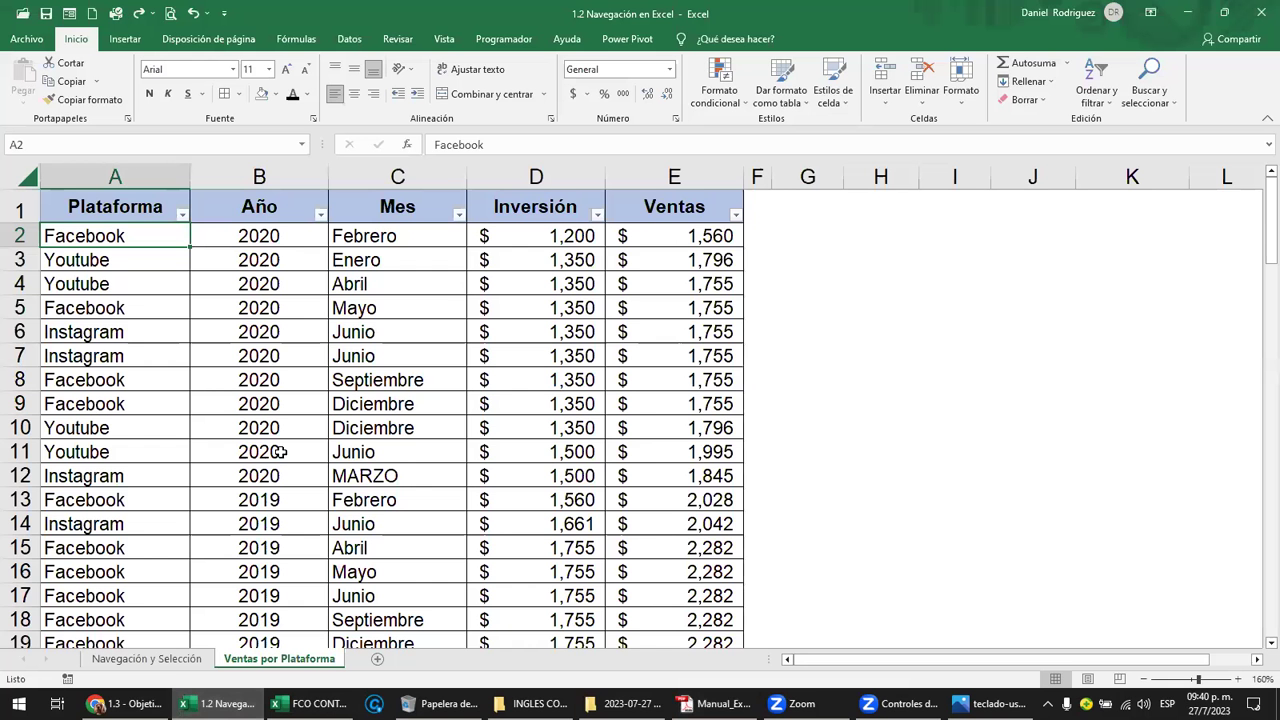
{"action": "left_click", "coordinate": [216, 417]}
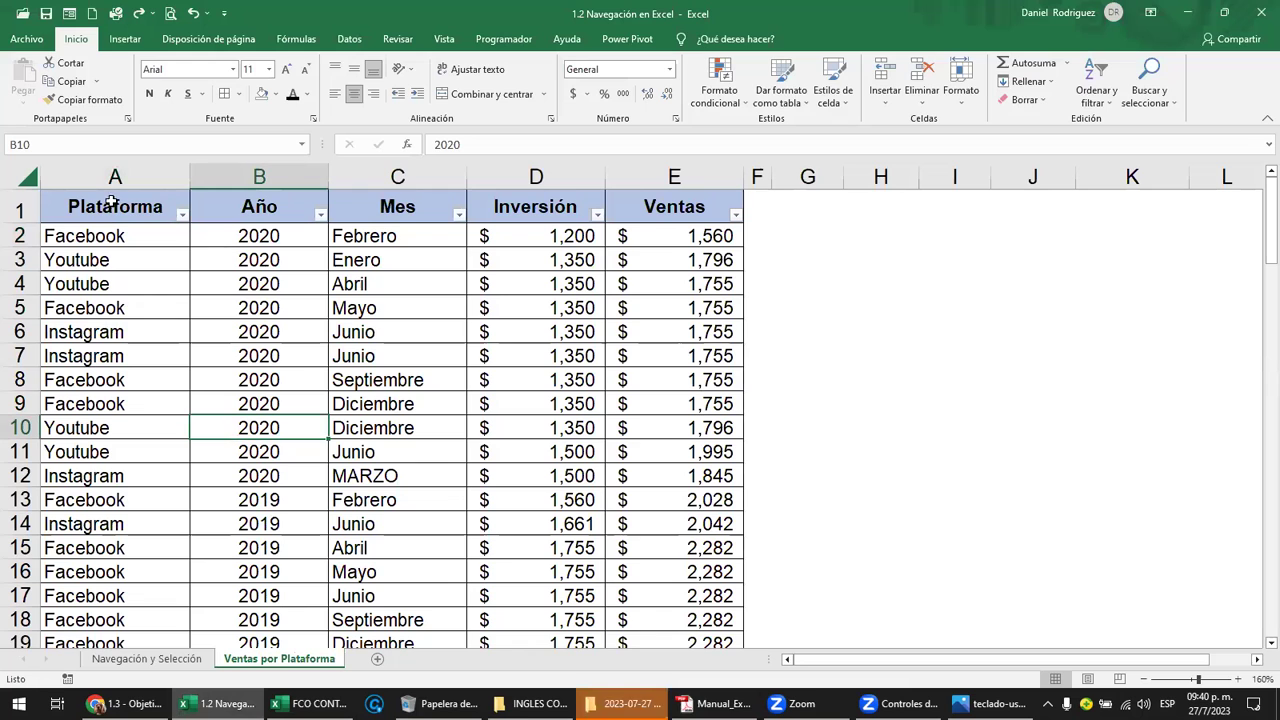
{"action": "left_click", "coordinate": [110, 205]}
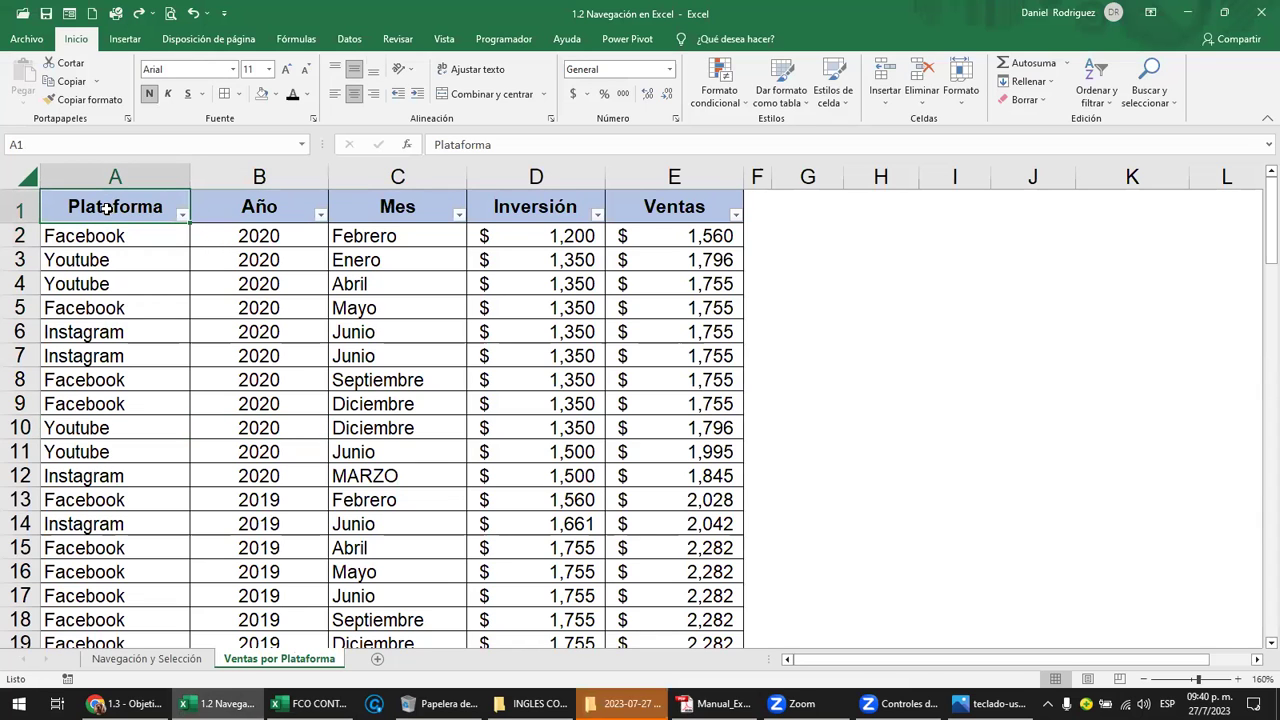
{"action": "key", "text": "ctrl+shift+End"}
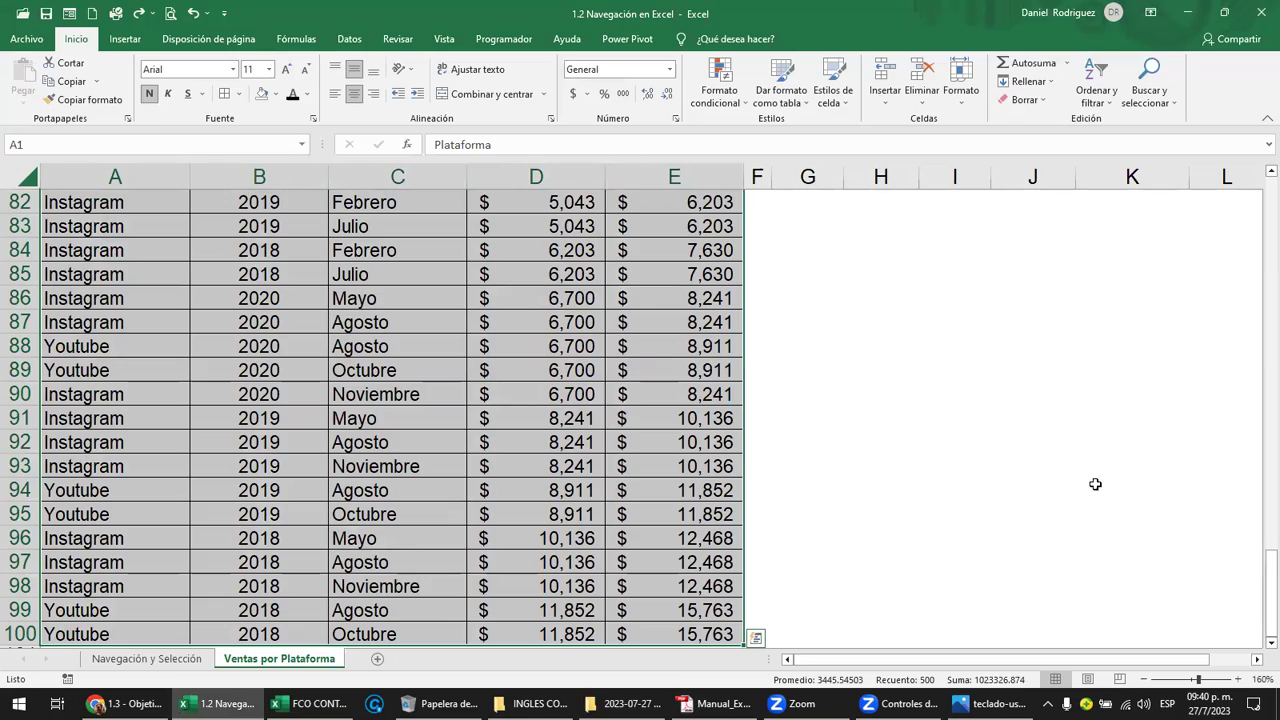
{"action": "scroll", "coordinate": [1095, 484], "scroll_direction": "down", "scroll_amount": 1, "text": "ctrl"}
{"action": "scroll", "coordinate": [1095, 484], "scroll_direction": "down", "scroll_amount": 2, "text": "ctrl"}
{"action": "scroll", "coordinate": [1096, 484], "scroll_direction": "down", "scroll_amount": 1, "text": "ctrl"}
{"action": "scroll", "coordinate": [1097, 483], "scroll_direction": "down", "scroll_amount": 2, "text": "ctrl"}
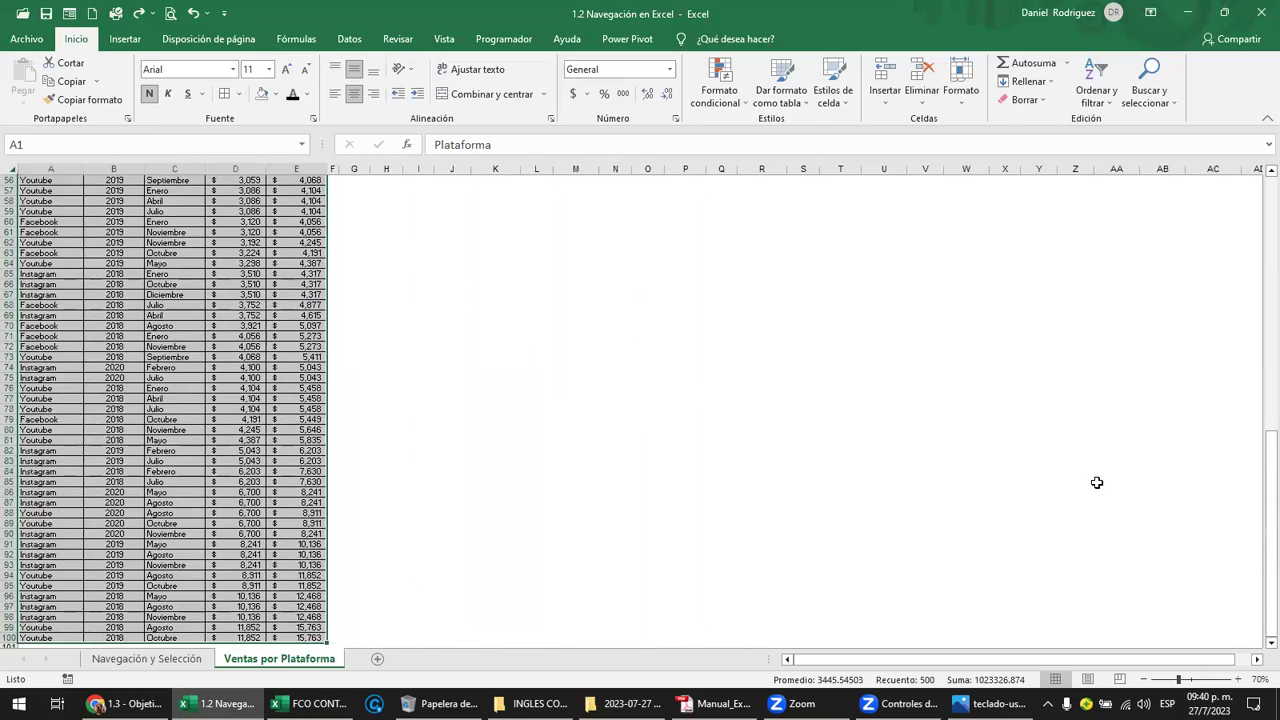
{"action": "scroll", "coordinate": [1097, 483], "scroll_direction": "down", "scroll_amount": 1, "text": "ctrl"}
{"action": "scroll", "coordinate": [1099, 481], "scroll_direction": "down", "scroll_amount": 1, "text": "ctrl"}
{"action": "scroll", "coordinate": [1101, 479], "scroll_direction": "down", "scroll_amount": 1, "text": "ctrl"}
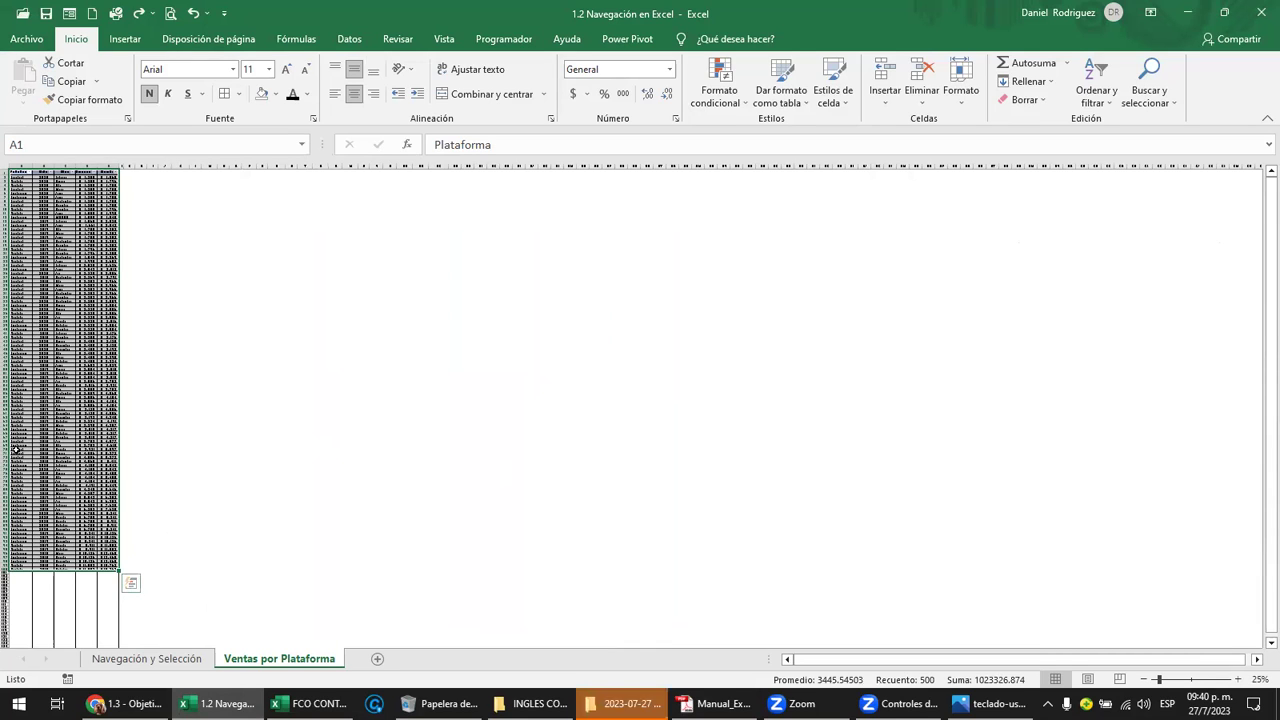
{"action": "left_click", "coordinate": [164, 194]}
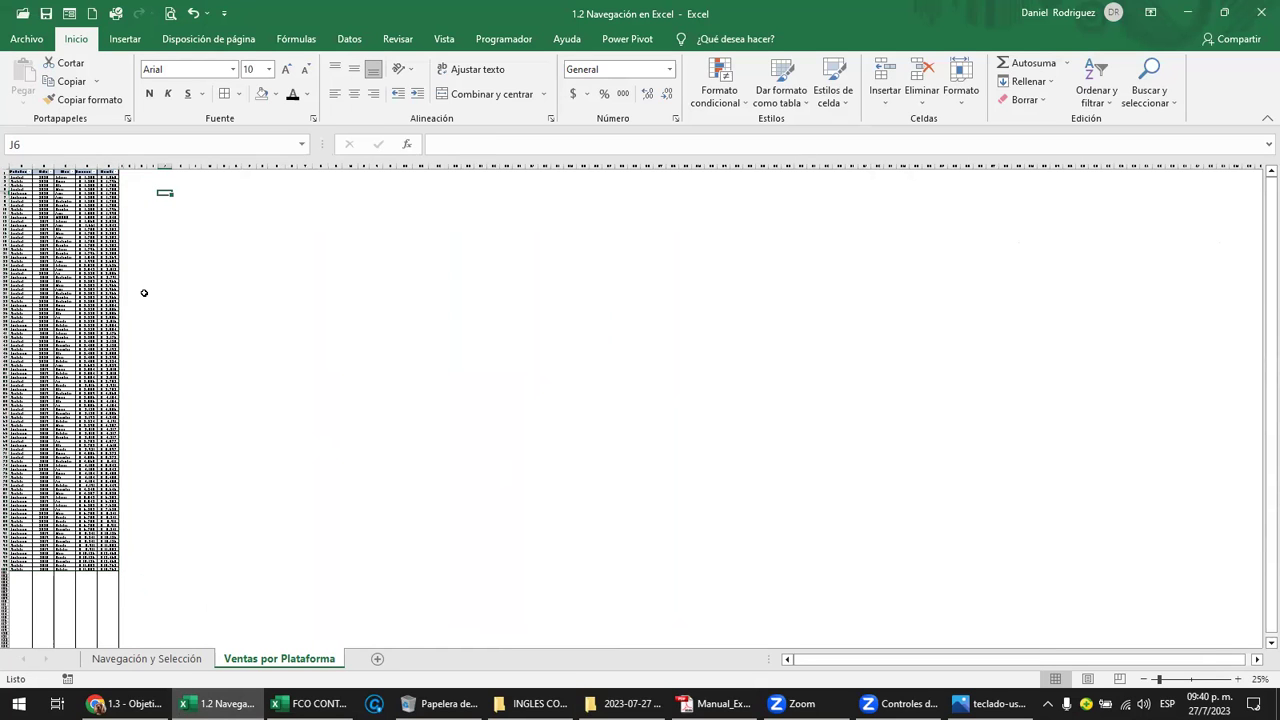
{"action": "left_click", "coordinate": [57, 282]}
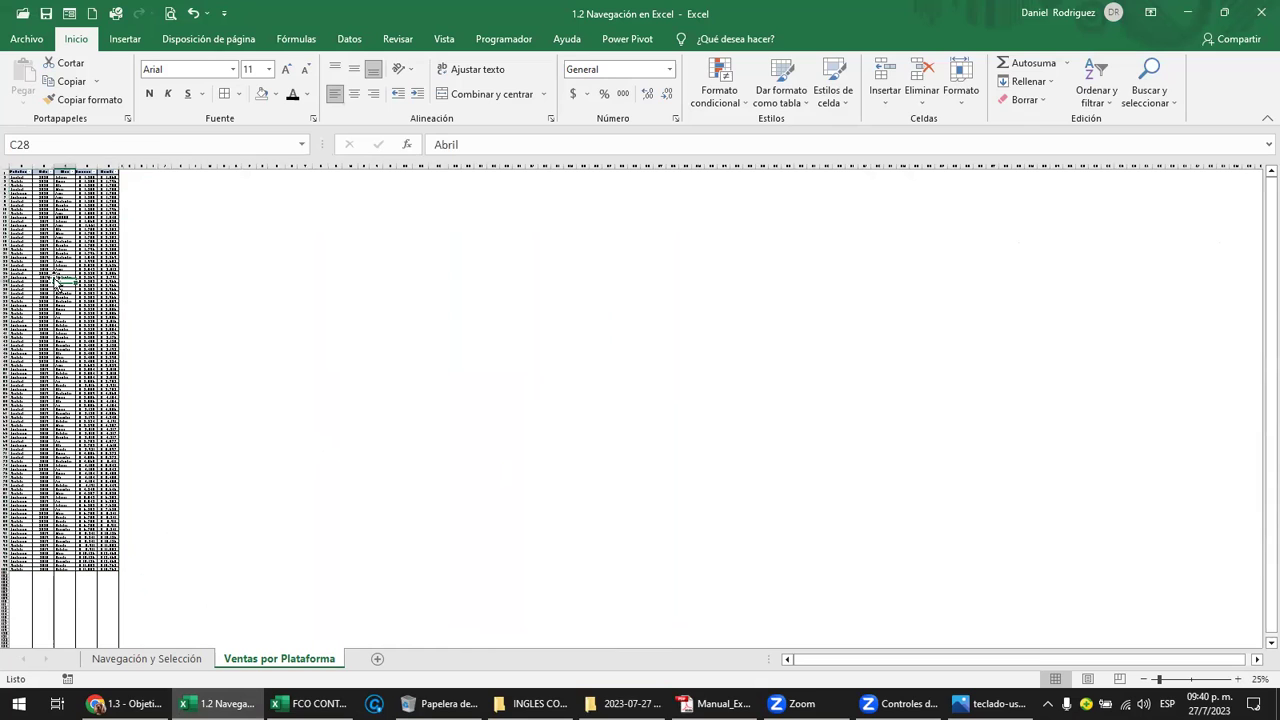
{"action": "key", "text": "ctrl+a"}
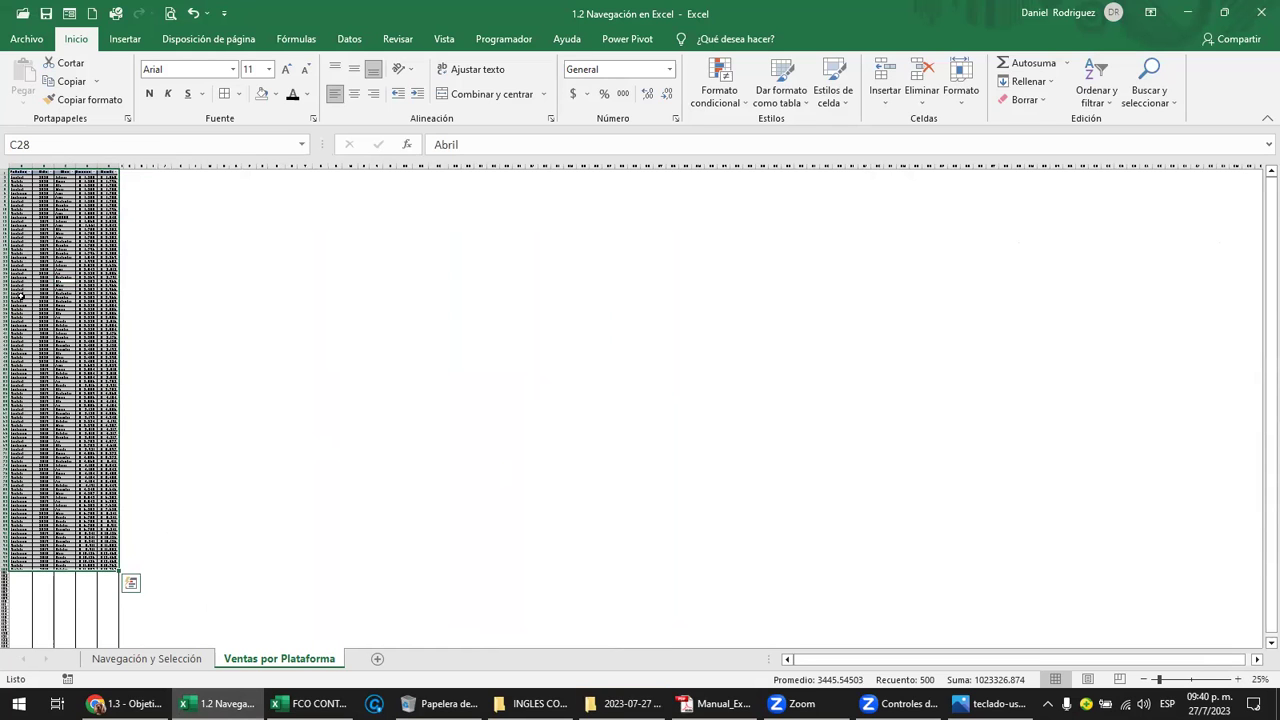
{"action": "left_click", "coordinate": [163, 281]}
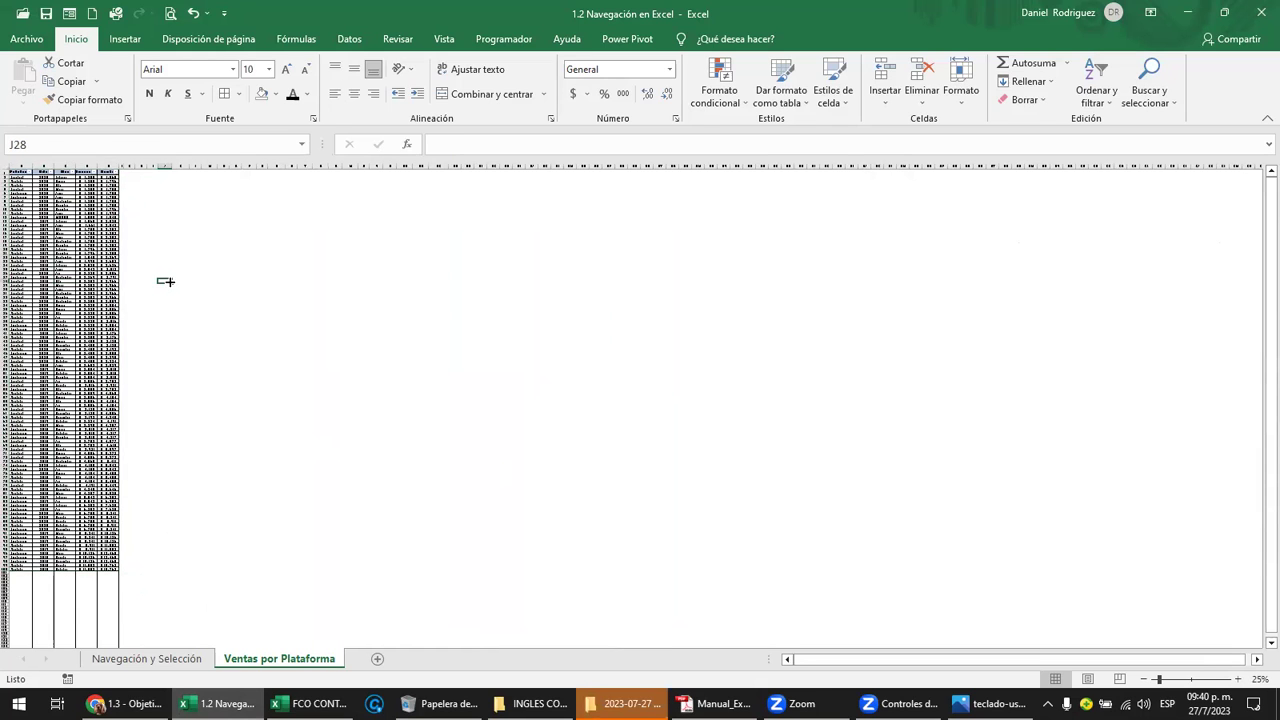
{"action": "scroll", "coordinate": [165, 281], "scroll_direction": "up", "scroll_amount": 2, "text": "ctrl"}
{"action": "key", "text": "ctrl+Page_Up"}
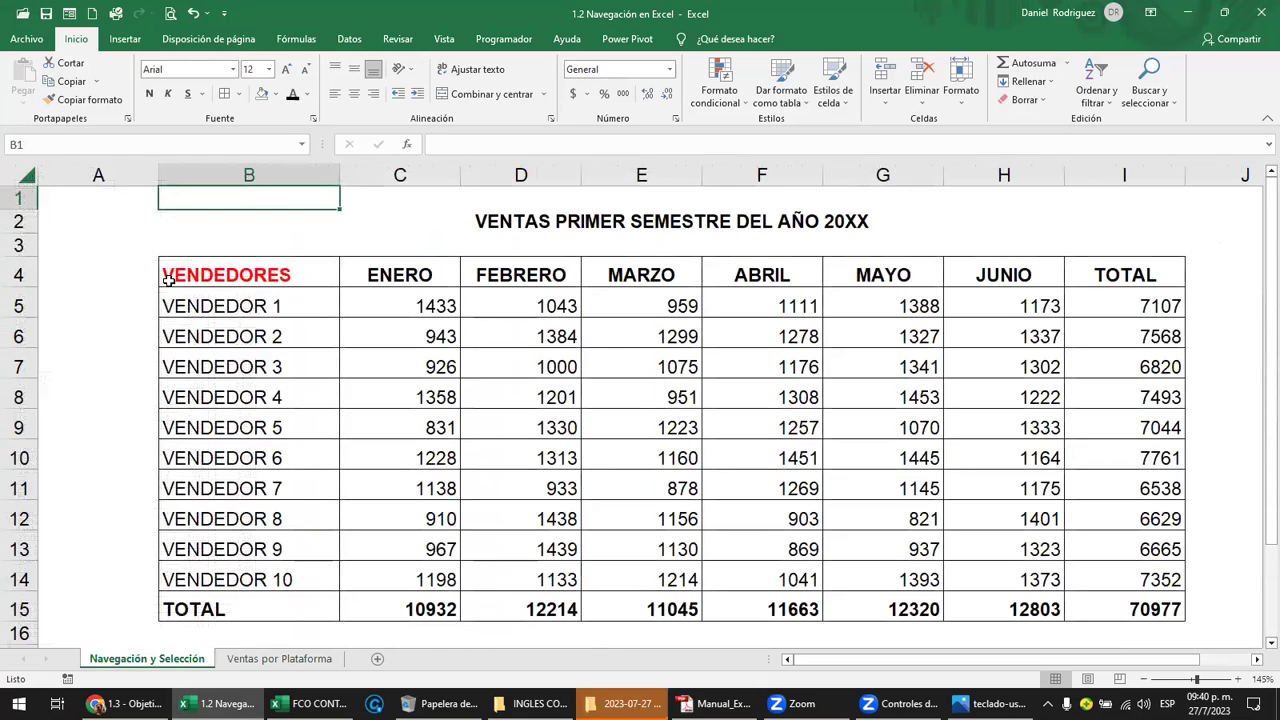
{"action": "key", "text": "ctrl+Page_Down"}
{"action": "scroll", "coordinate": [183, 292], "scroll_direction": "up", "scroll_amount": 9}
{"action": "scroll", "coordinate": [285, 265], "scroll_direction": "up", "scroll_amount": 4, "text": "ctrl"}
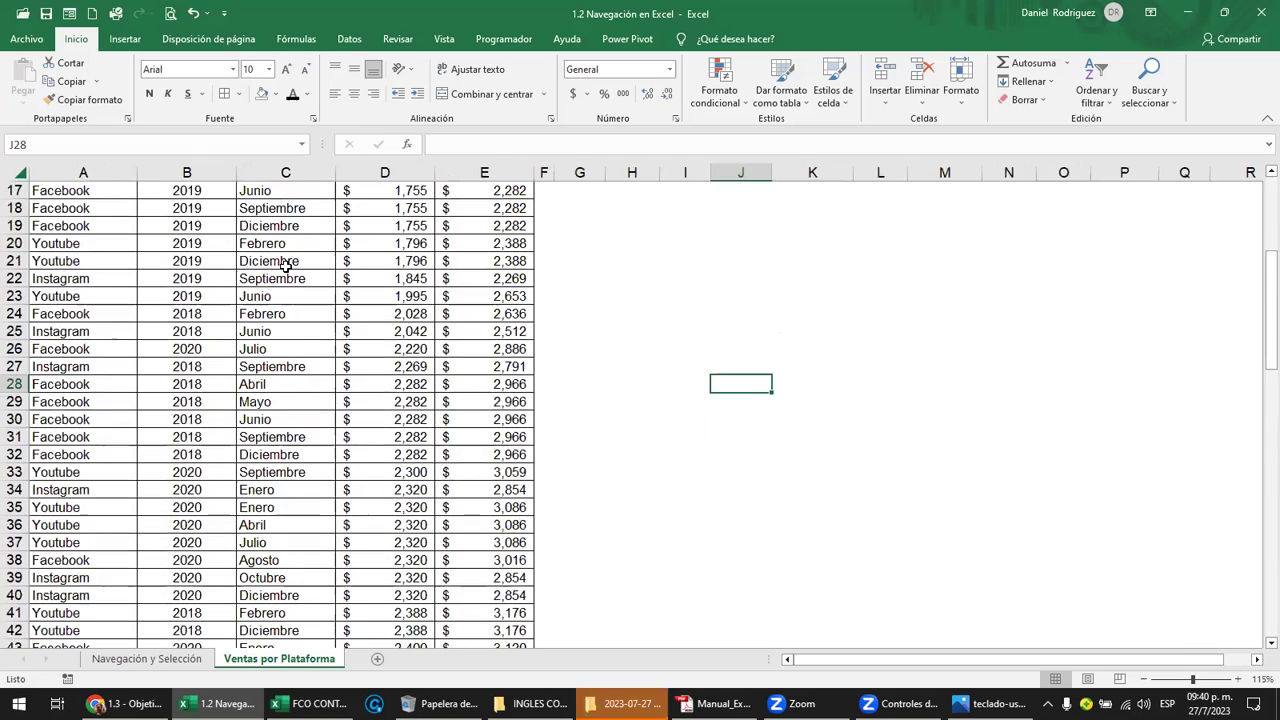
{"action": "key", "text": "ctrl+Home"}
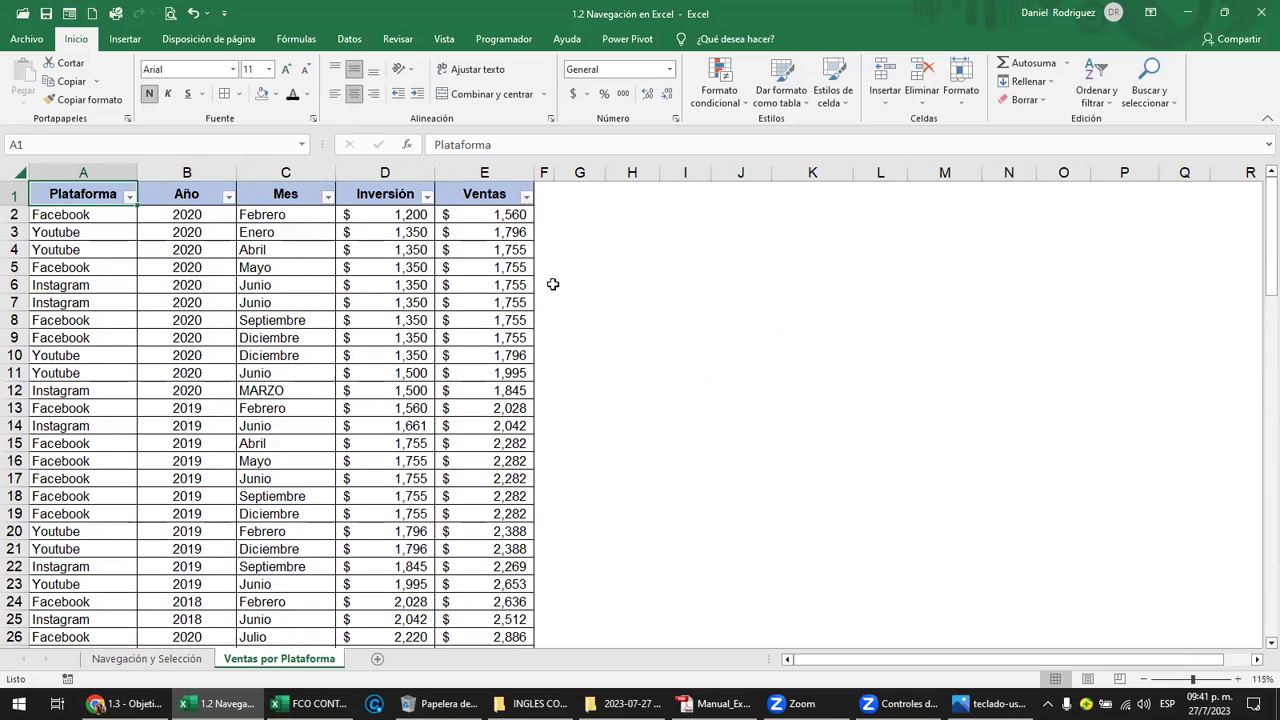
{"action": "scroll", "coordinate": [423, 294], "scroll_direction": "up", "scroll_amount": 3, "text": "ctrl"}
{"action": "scroll", "coordinate": [537, 280], "scroll_direction": "up", "scroll_amount": 2, "text": "ctrl"}
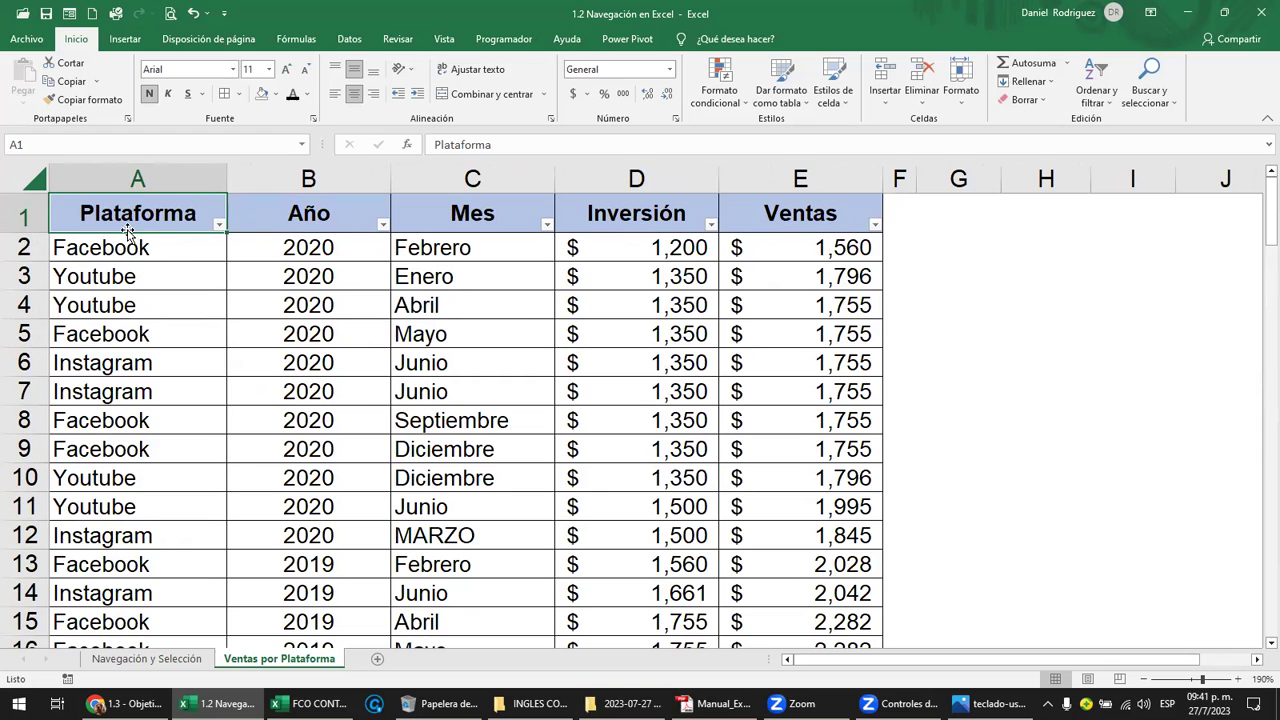
{"action": "key", "text": "ctrl+shift+End"}
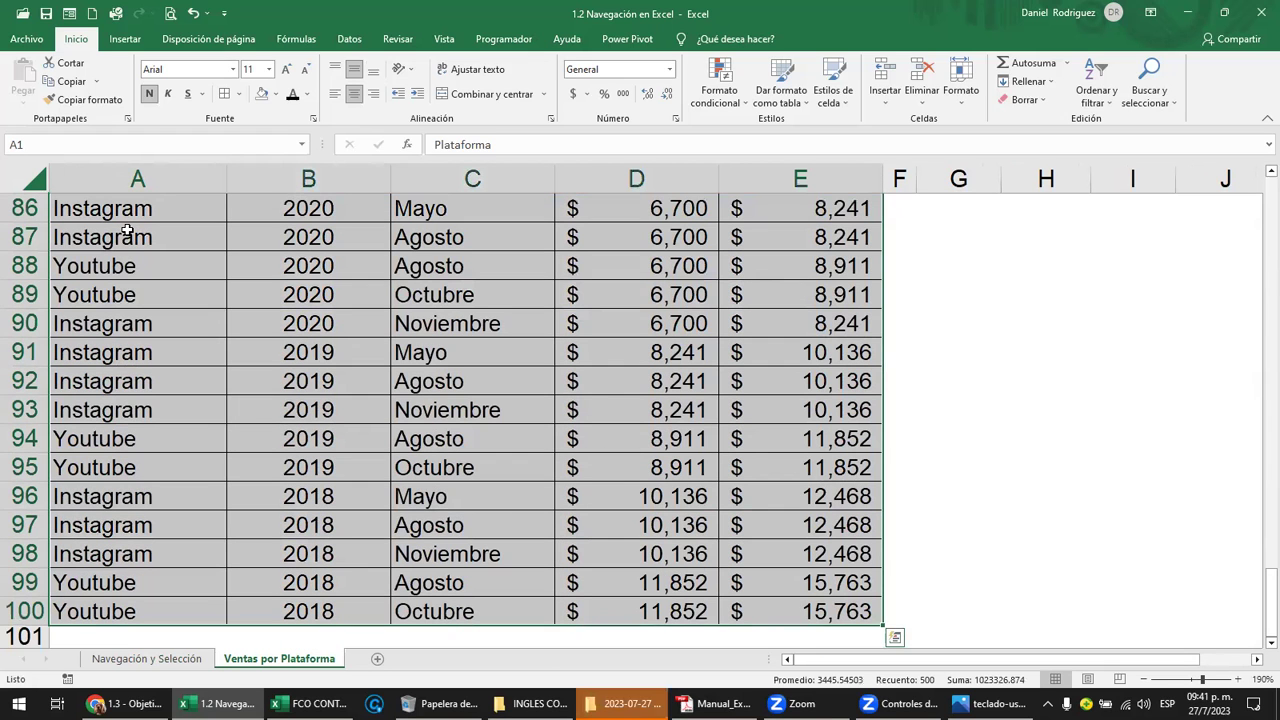
{"action": "key", "text": "ctrl+Home"}
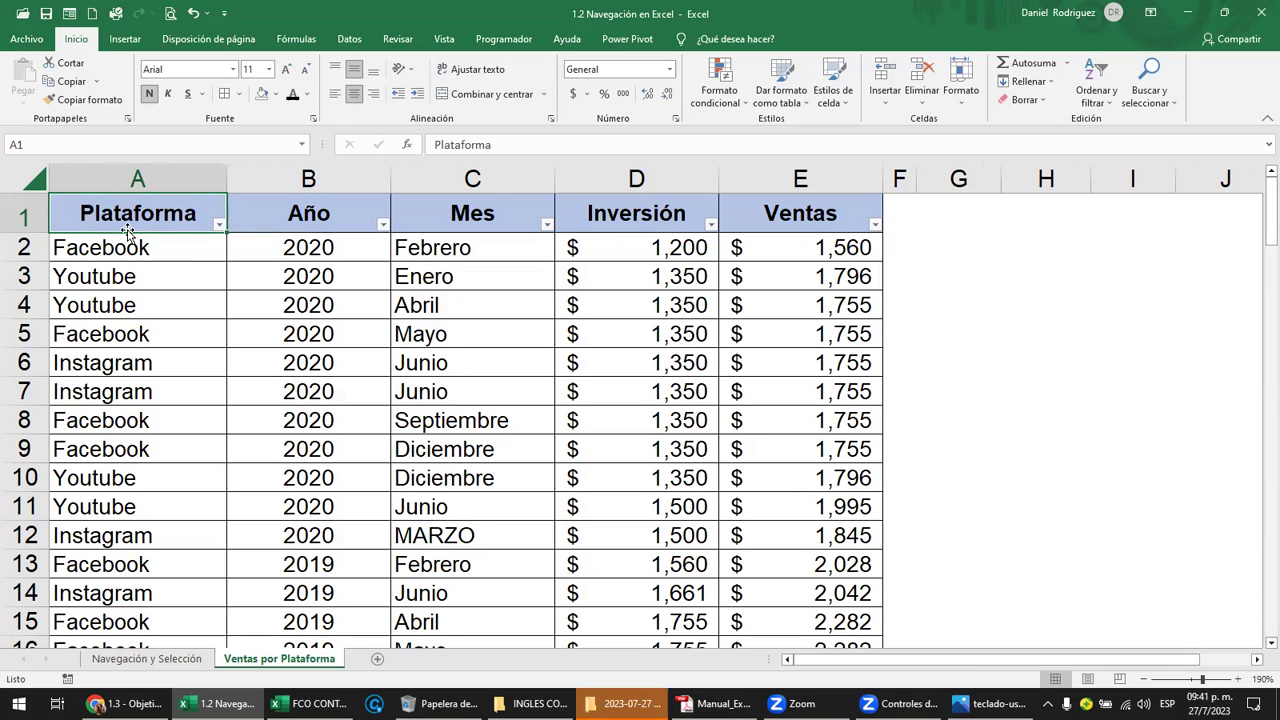
{"action": "key", "text": "ctrl+shift+Right"}
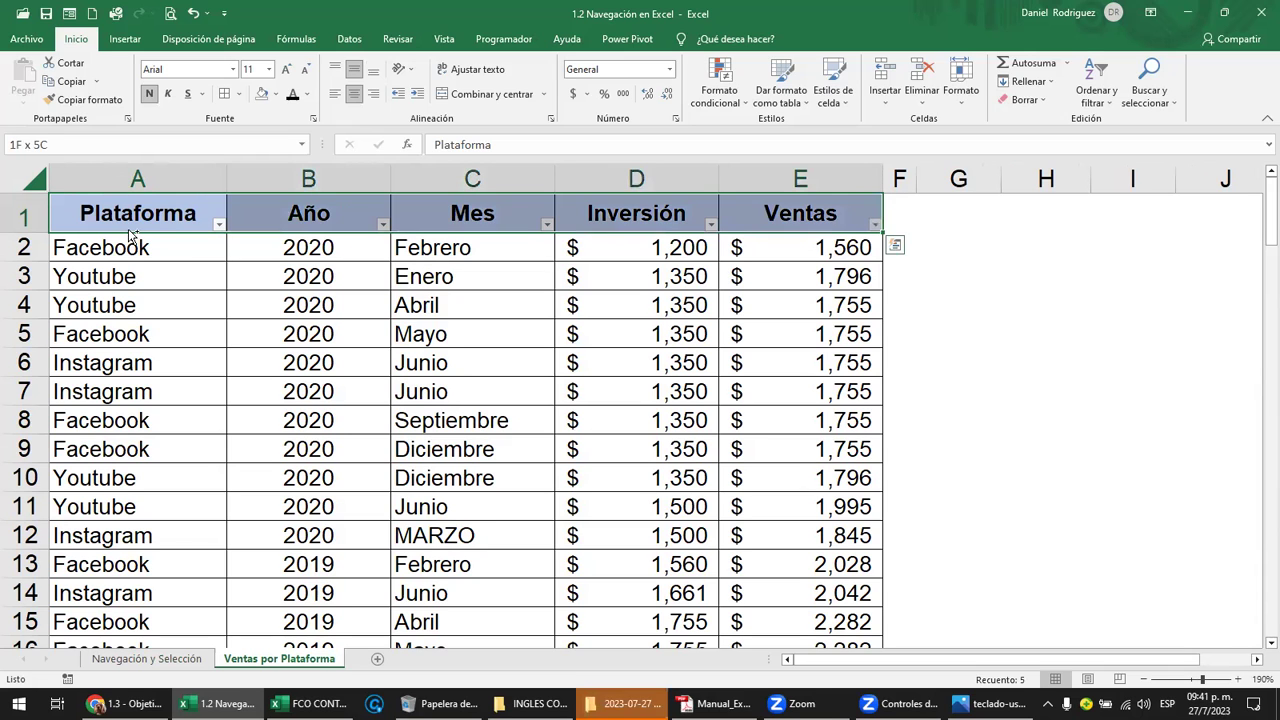
{"action": "key", "text": "ctrl+shift+Down"}
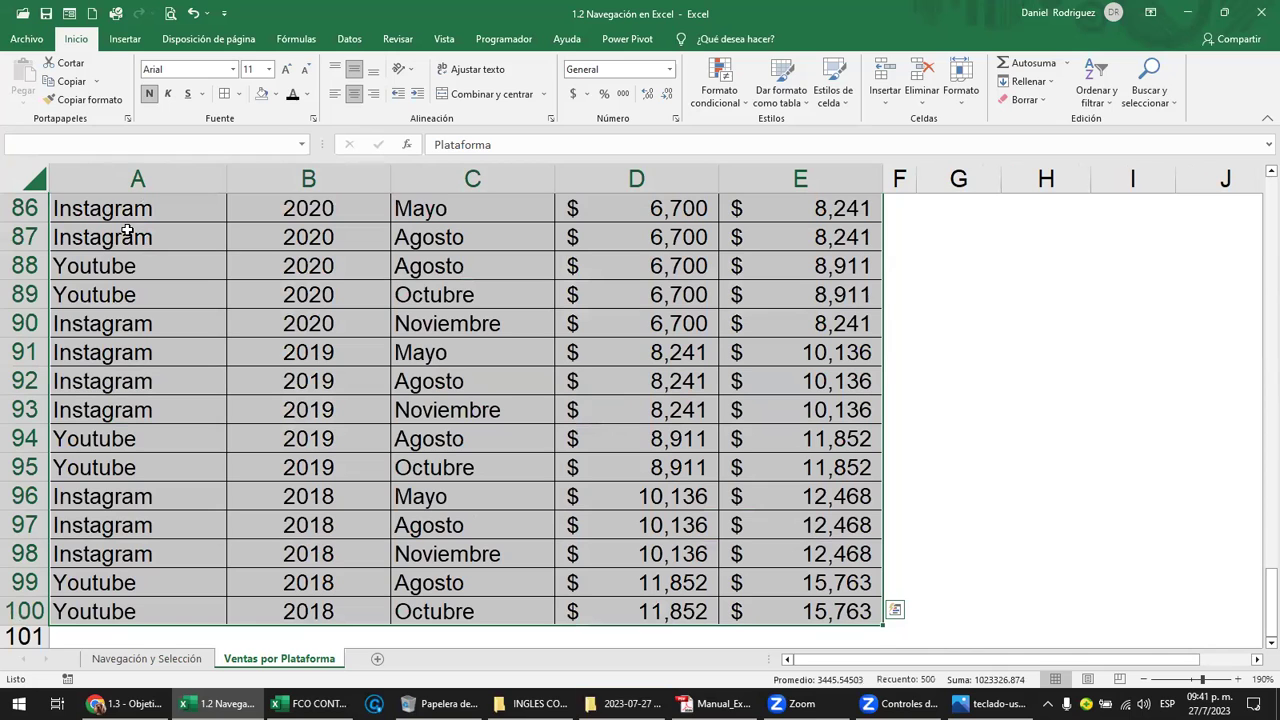
{"action": "key", "text": "ctrl+Home"}
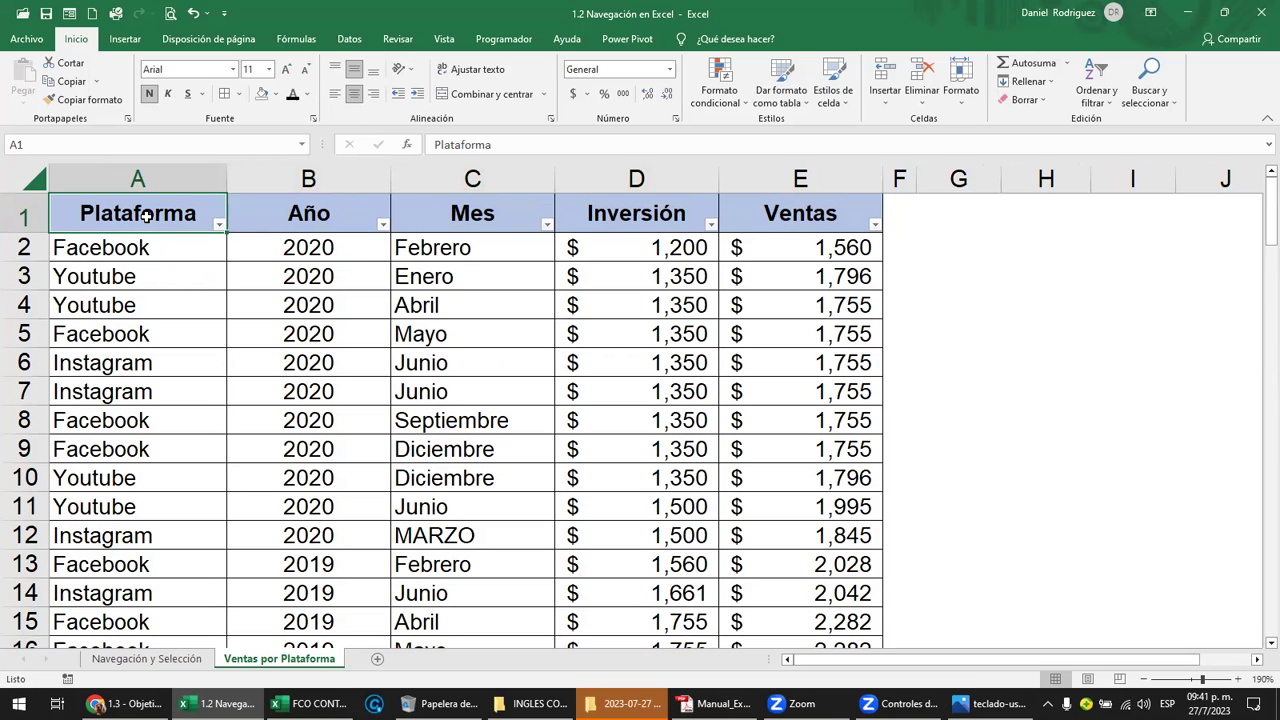
{"action": "mouse_move", "coordinate": [143, 213]}
{"action": "left_mouse_down"}
{"action": "mouse_move", "coordinate": [714, 255]}
{"action": "mouse_move", "coordinate": [793, 697]}
{"action": "left_mouse_up"}
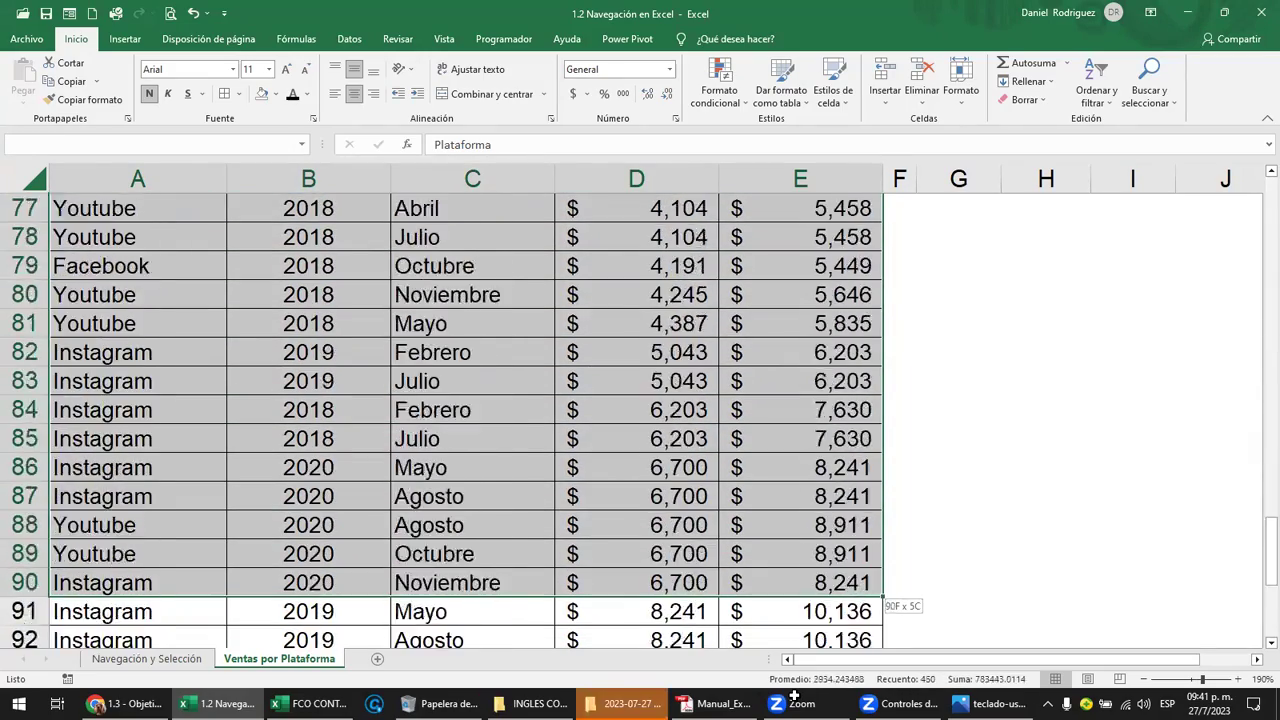
{"action": "left_click_drag", "start_coordinate": [793, 697], "coordinate": [822, 584]}
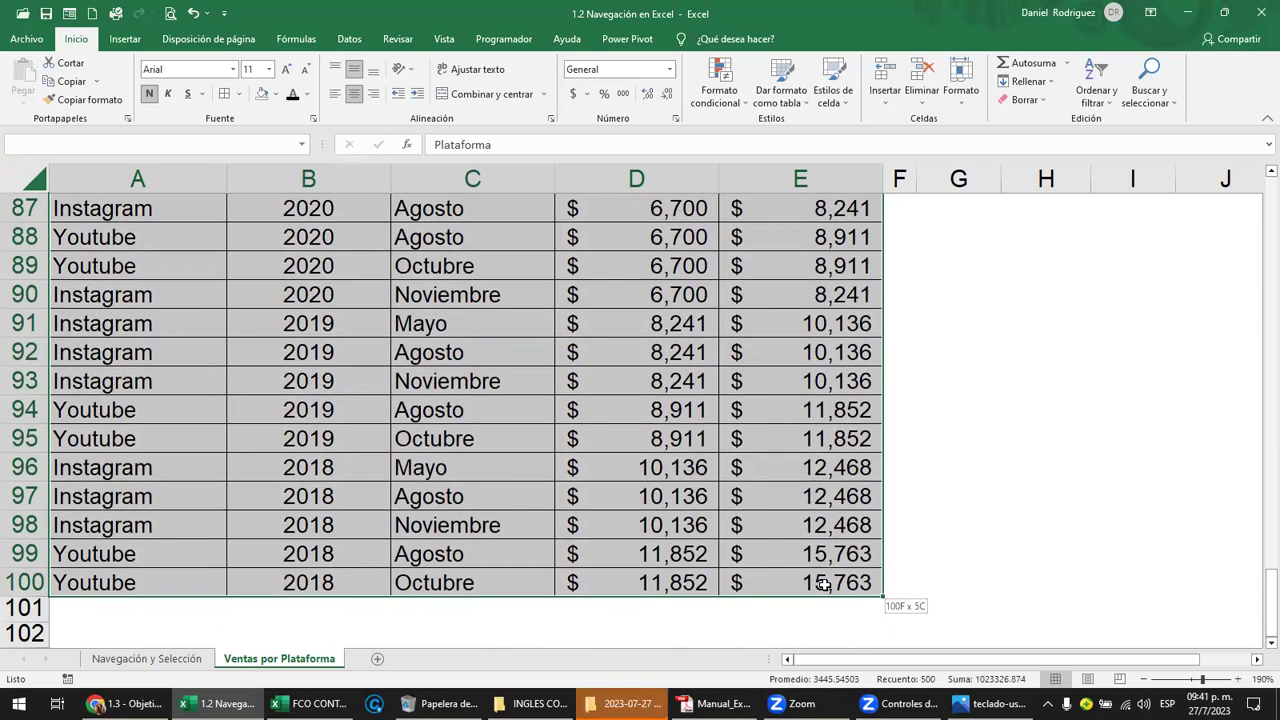
{"action": "left_click", "coordinate": [1066, 542]}
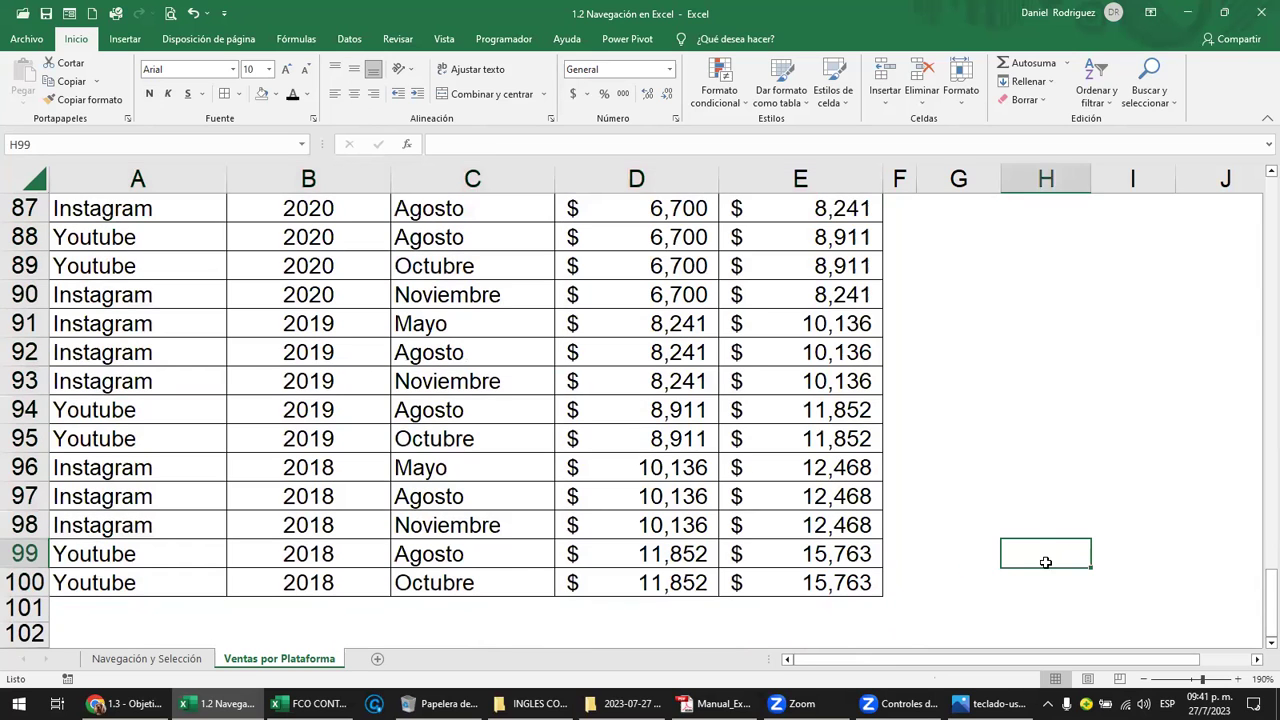
{"action": "left_click", "coordinate": [854, 559]}
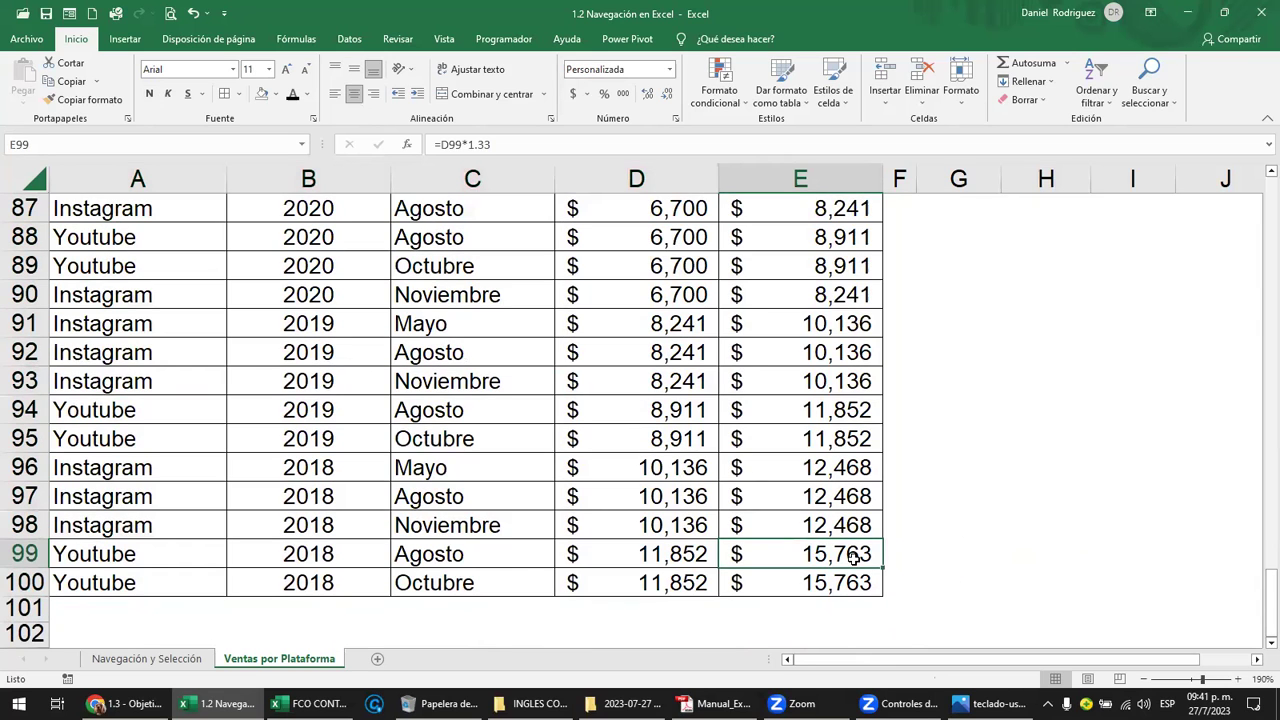
{"action": "key", "text": "ctrl+e"}
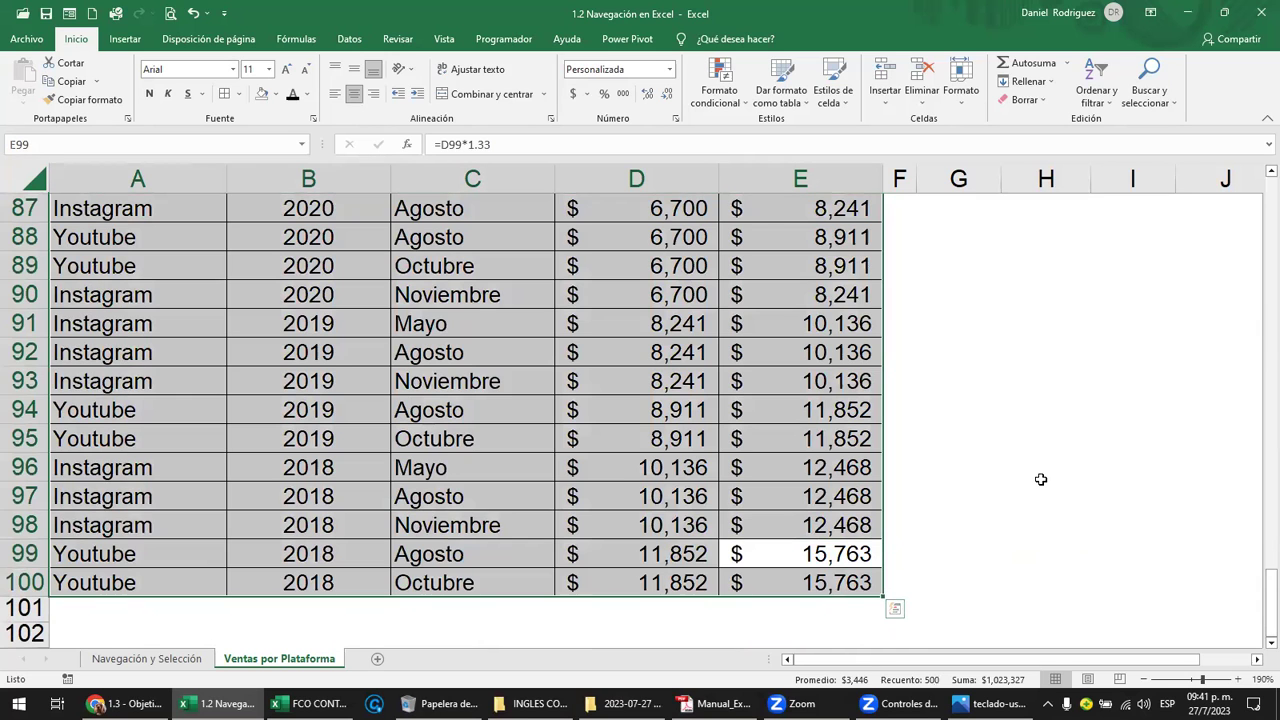
{"action": "left_click", "coordinate": [1040, 479]}
{"action": "key", "text": "ctrl+Home"}
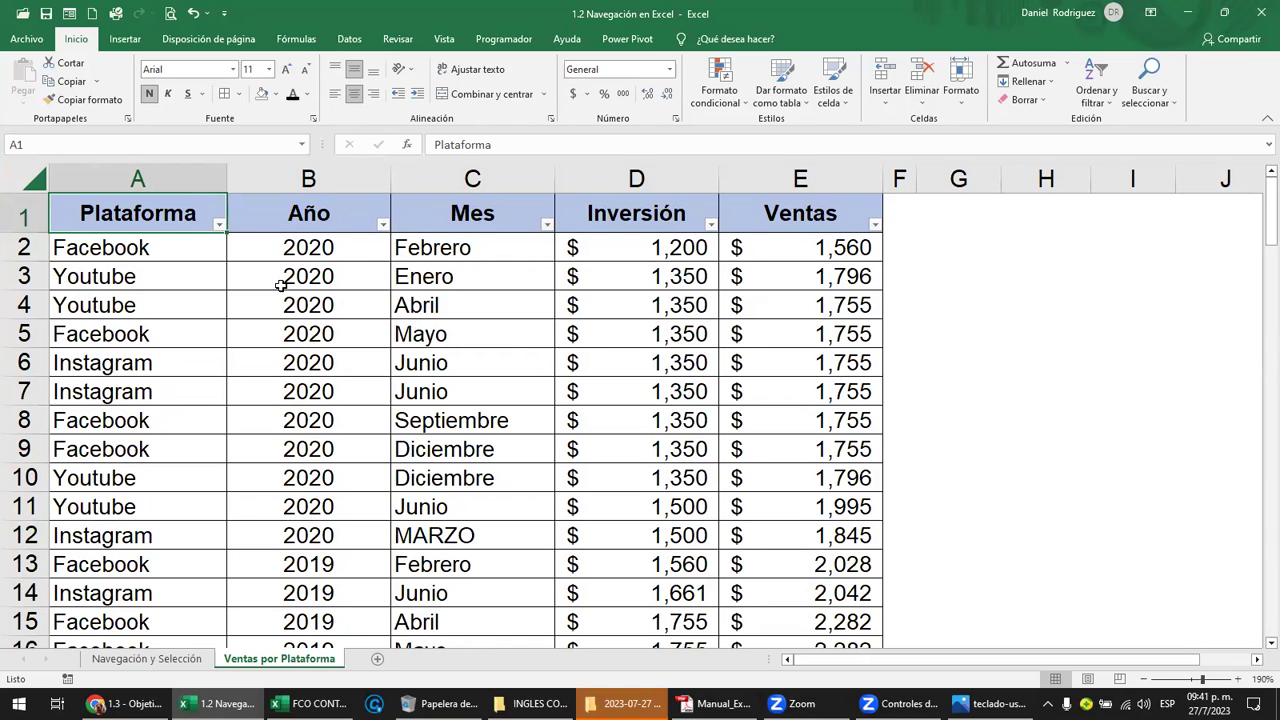
Select the Plataforma column and cell A1, then list the Name Box ranges año, inversion, mes, red, ventas
{"action": "left_click", "coordinate": [306, 305]}
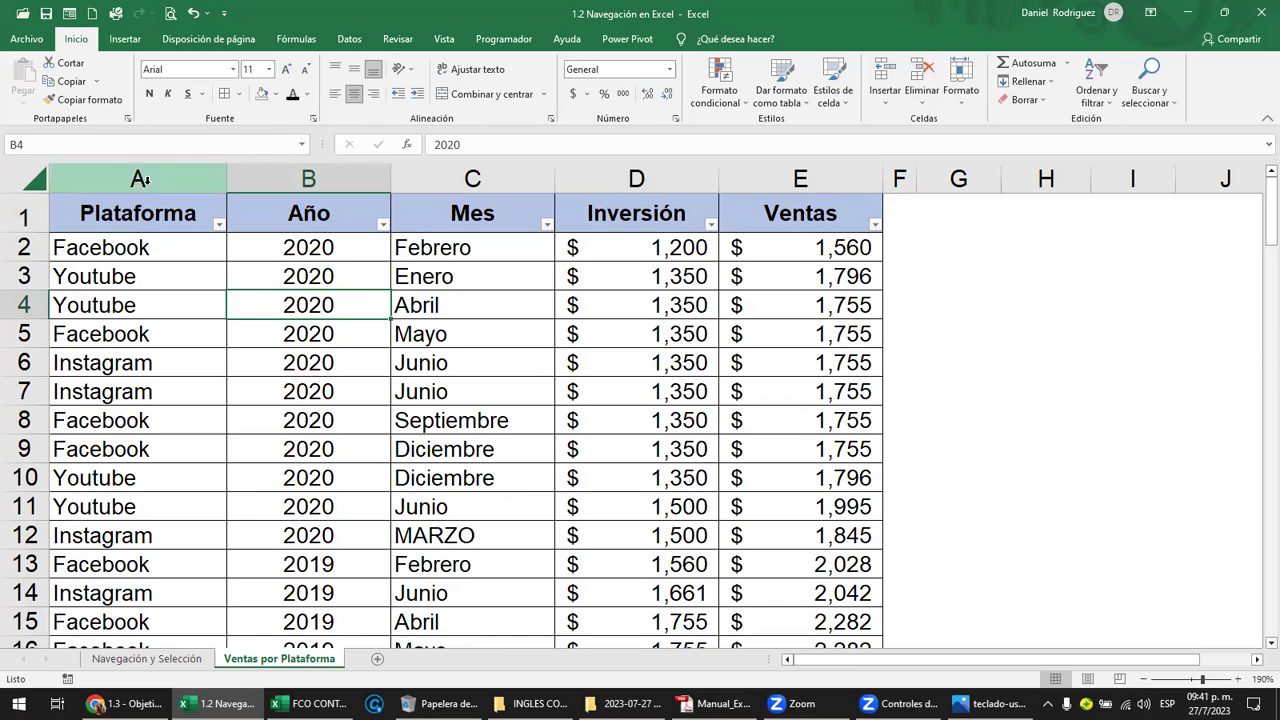
{"action": "left_click", "coordinate": [143, 178]}
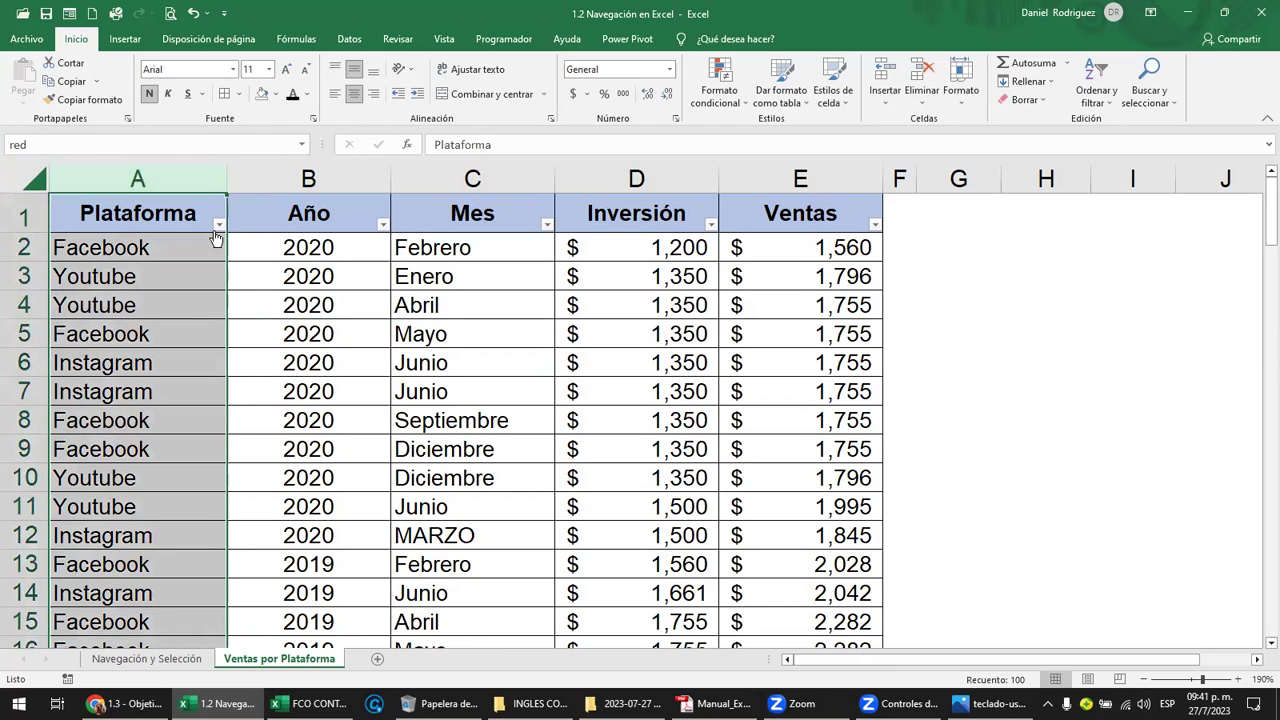
{"action": "left_click", "coordinate": [122, 215]}
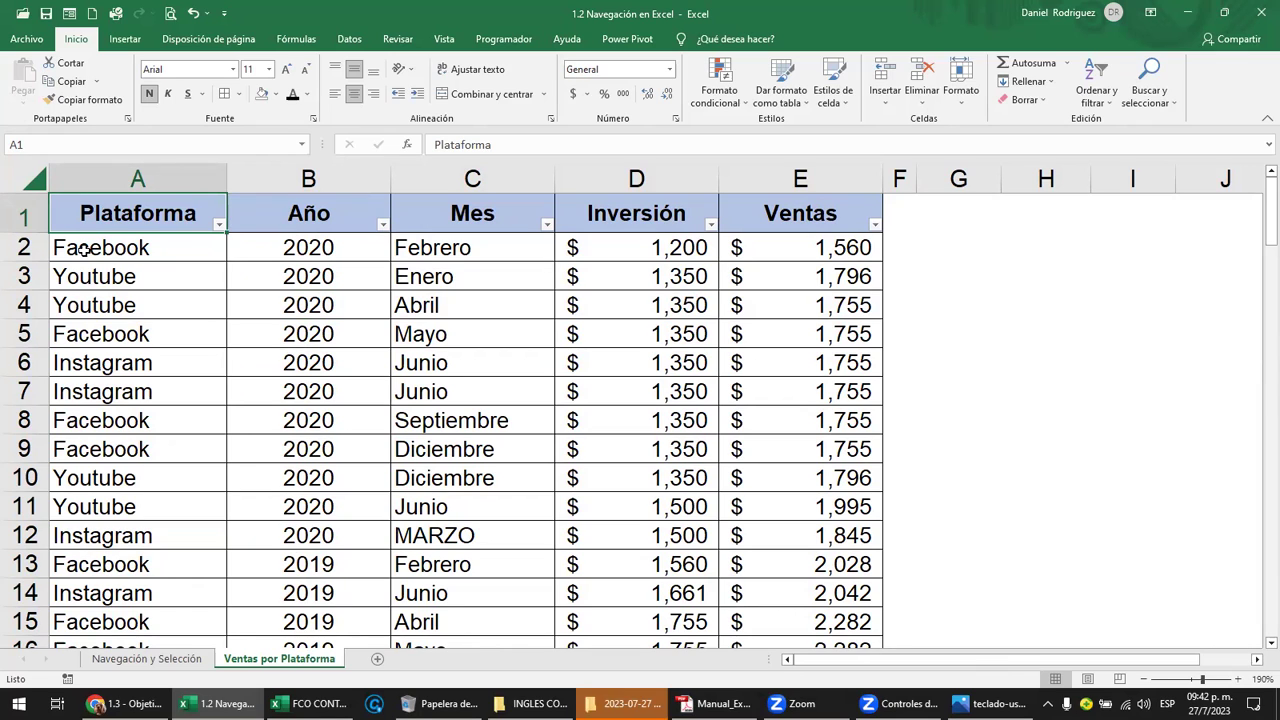
{"action": "left_click", "coordinate": [90, 250]}
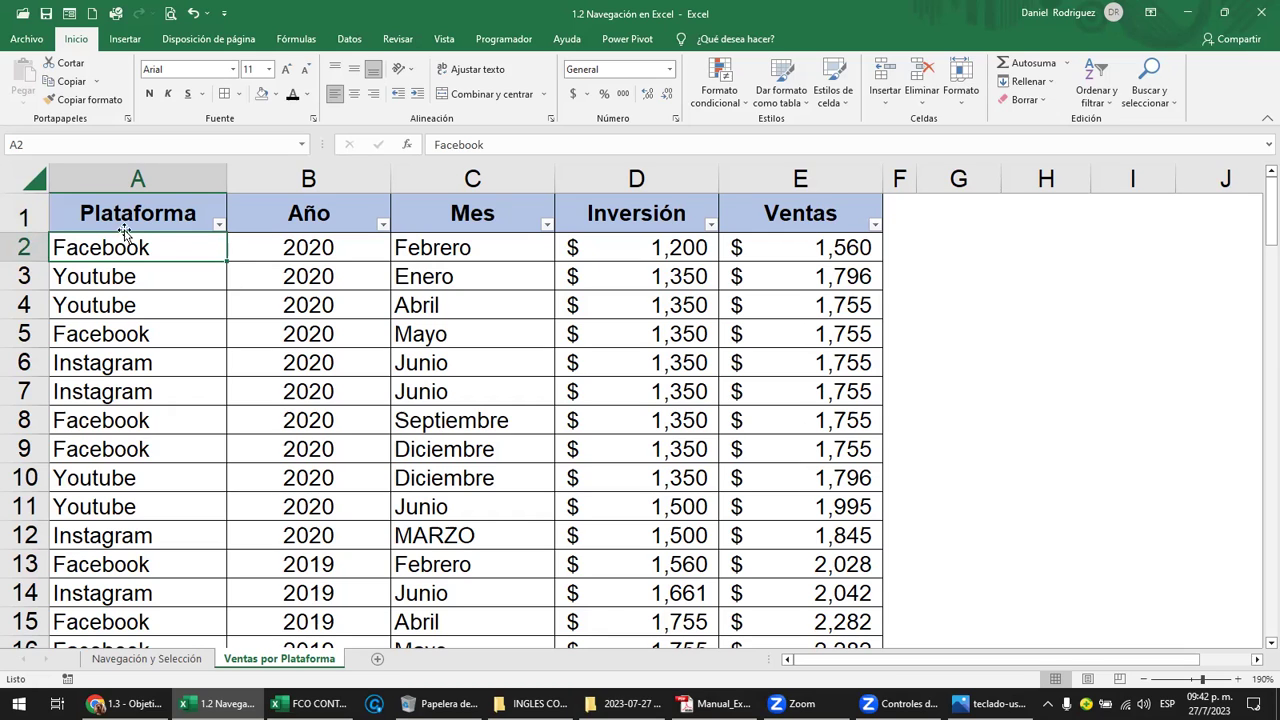
{"action": "left_click", "coordinate": [135, 218]}
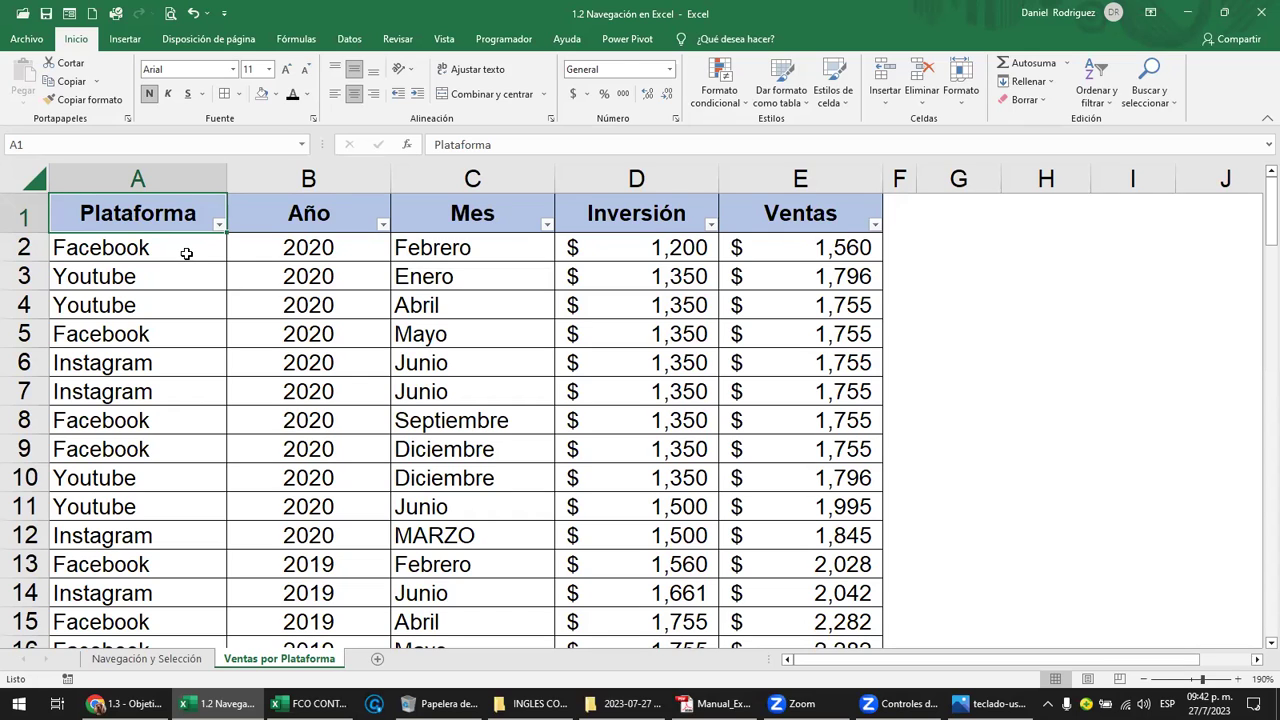
{"action": "left_click", "coordinate": [186, 253]}
{"action": "key", "text": "Up"}
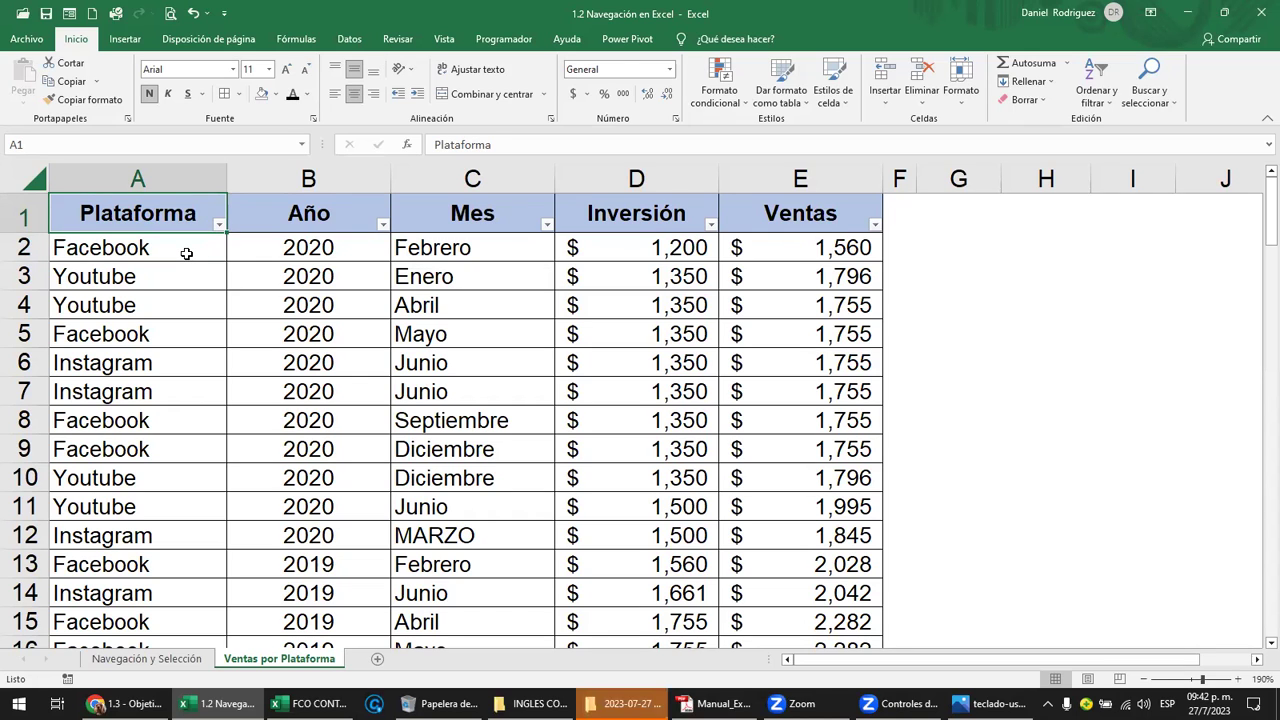
{"action": "left_click", "coordinate": [137, 178]}
{"action": "left_click", "coordinate": [143, 214]}
{"action": "left_click", "coordinate": [301, 144]}
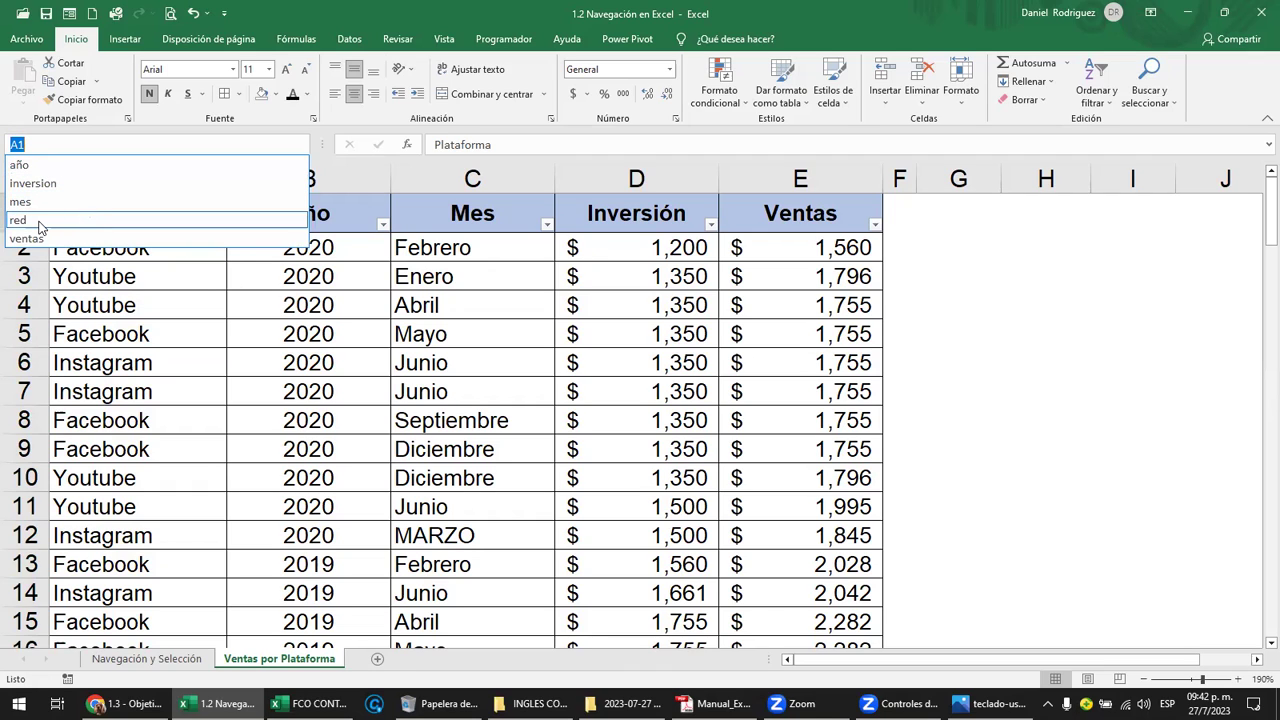
Select the Ventas column, then select it through the ventas named range in the Name Box
{"action": "key", "text": "Escape"}
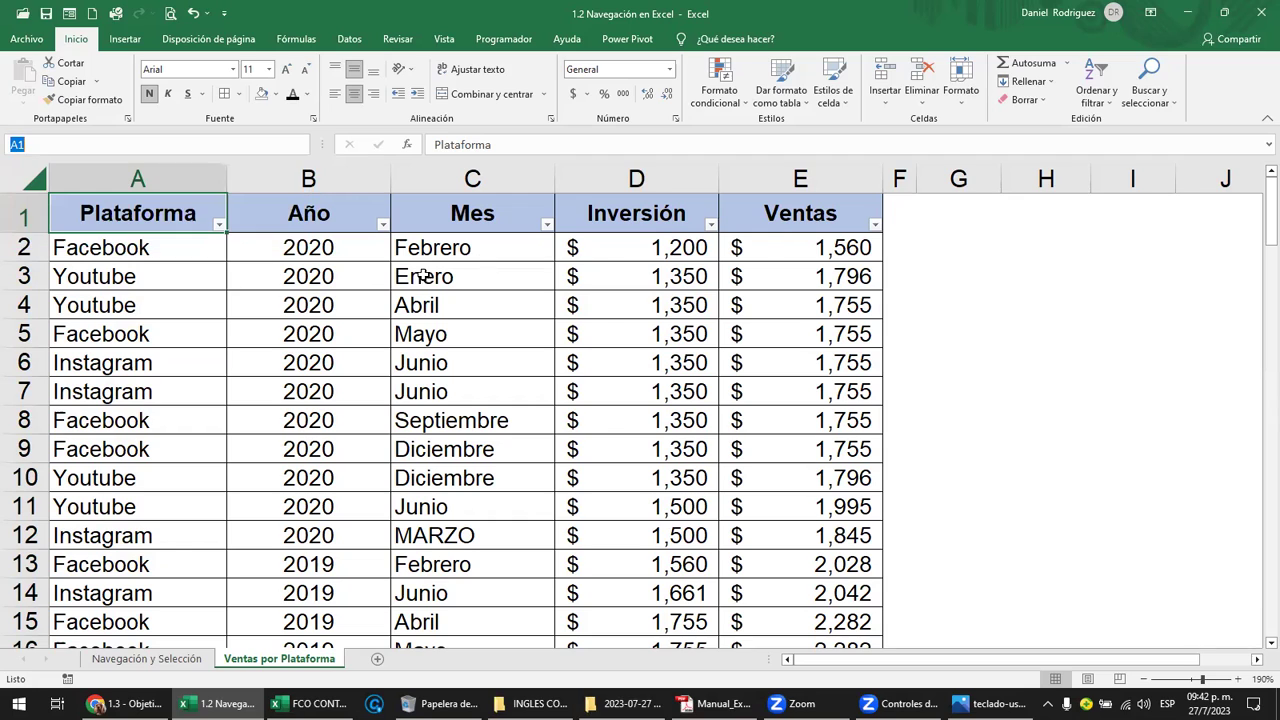
{"action": "left_click", "coordinate": [824, 211]}
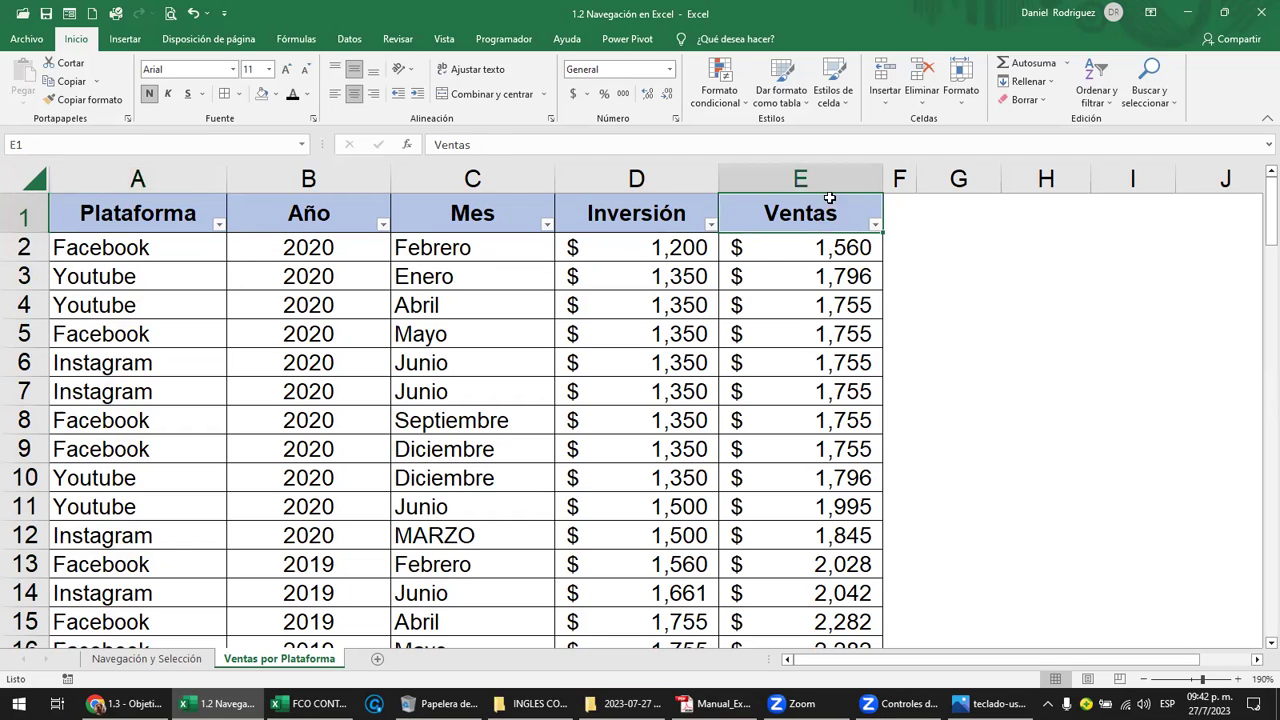
{"action": "left_click", "coordinate": [822, 178]}
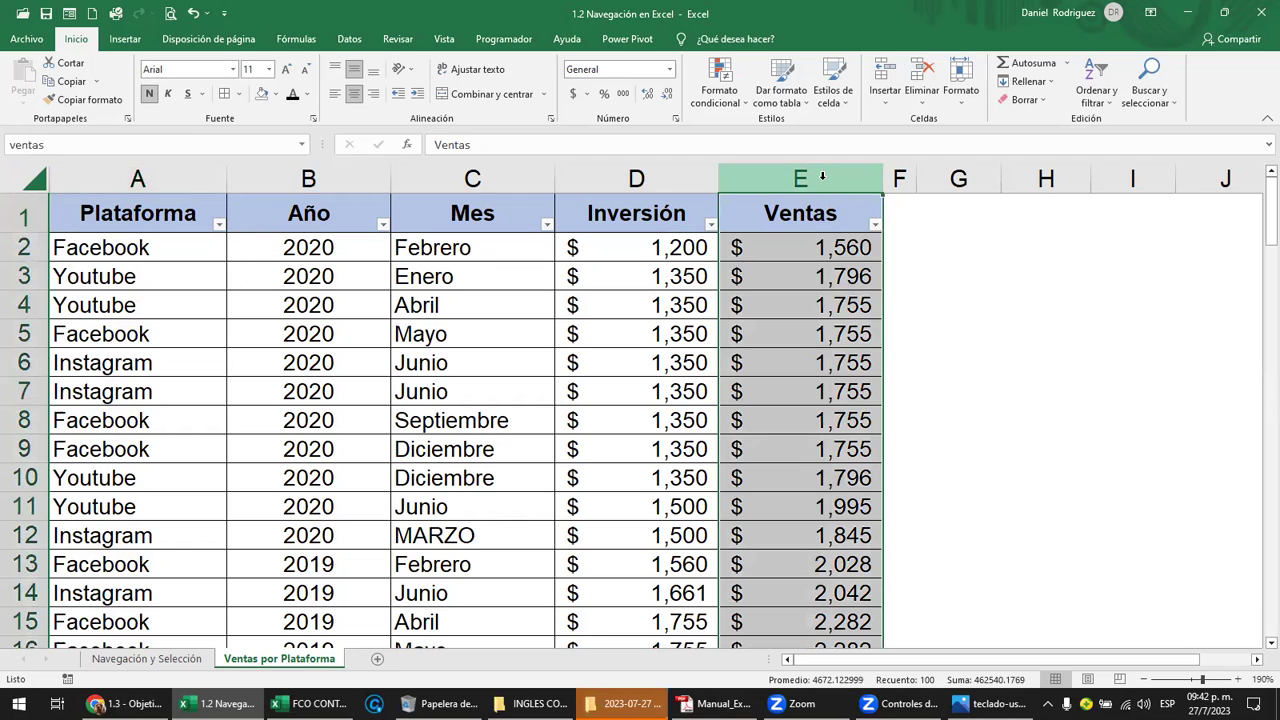
{"action": "left_click", "coordinate": [812, 210]}
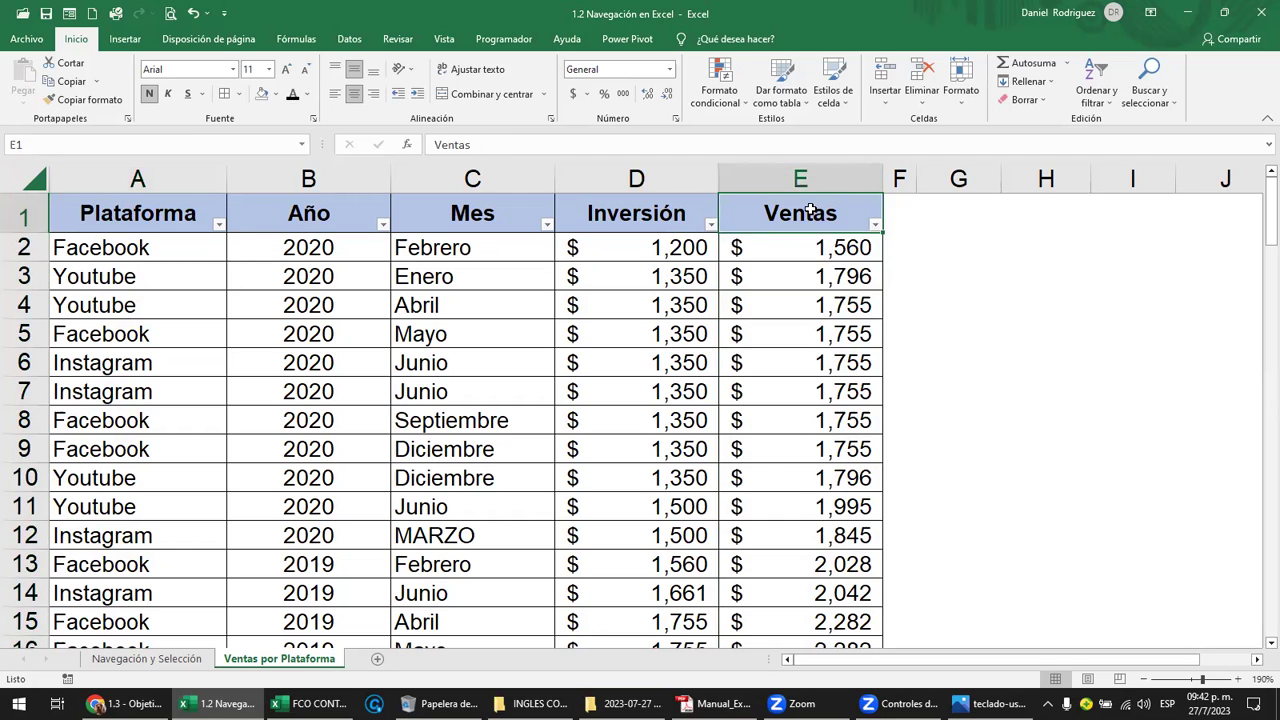
{"action": "left_click", "coordinate": [301, 144]}
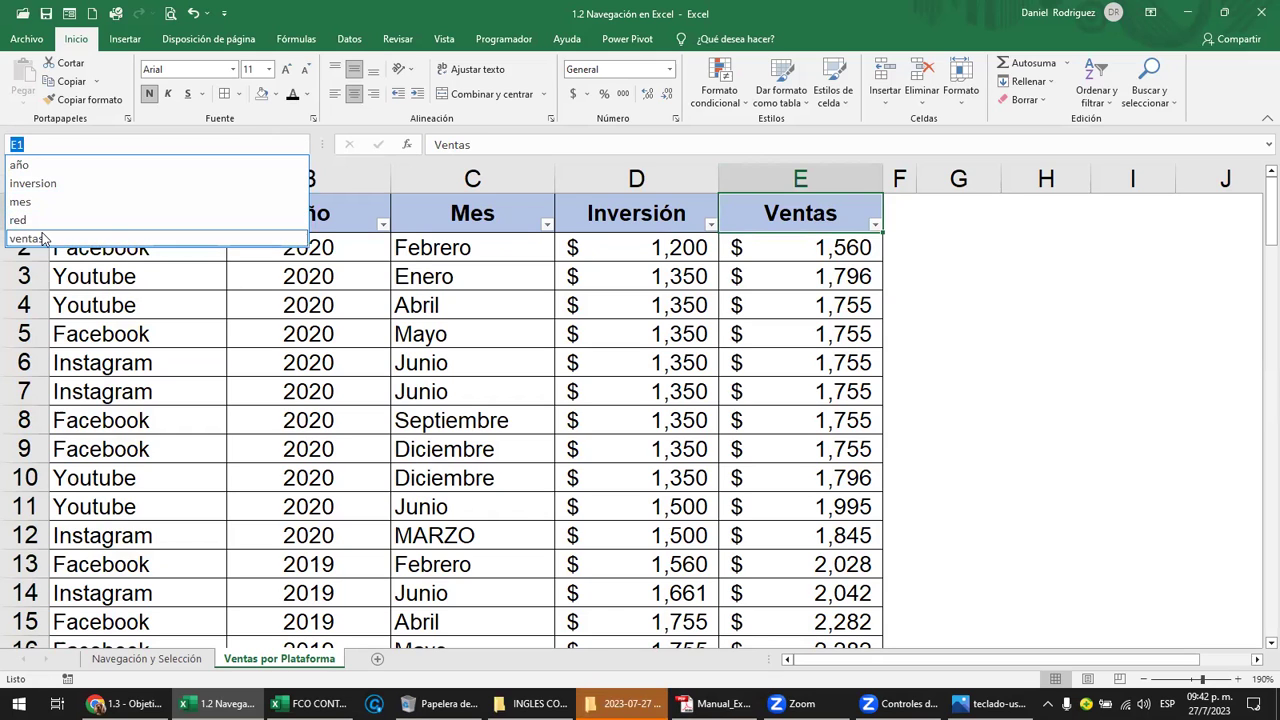
{"action": "left_click", "coordinate": [115, 238]}
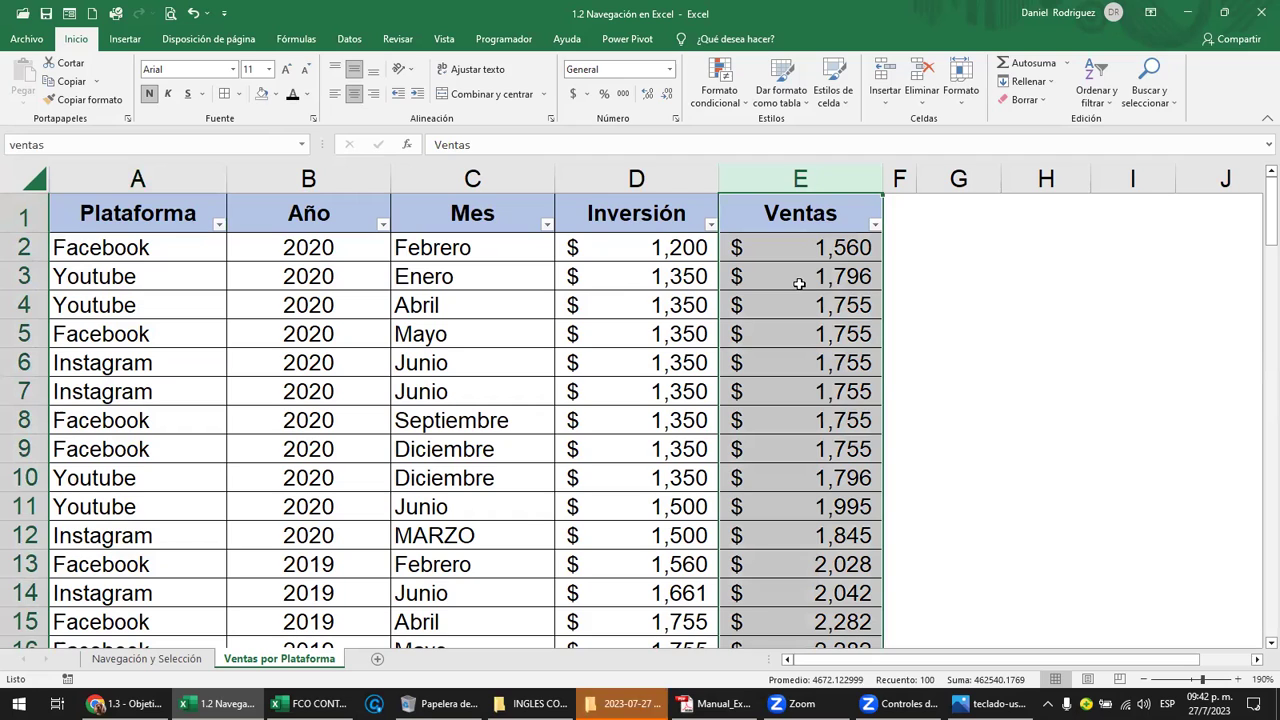
Jump from E1 to the last Ventas value with Ctrl+Down, reselect the ventas range, and return to the top
{"action": "left_click", "coordinate": [785, 208]}
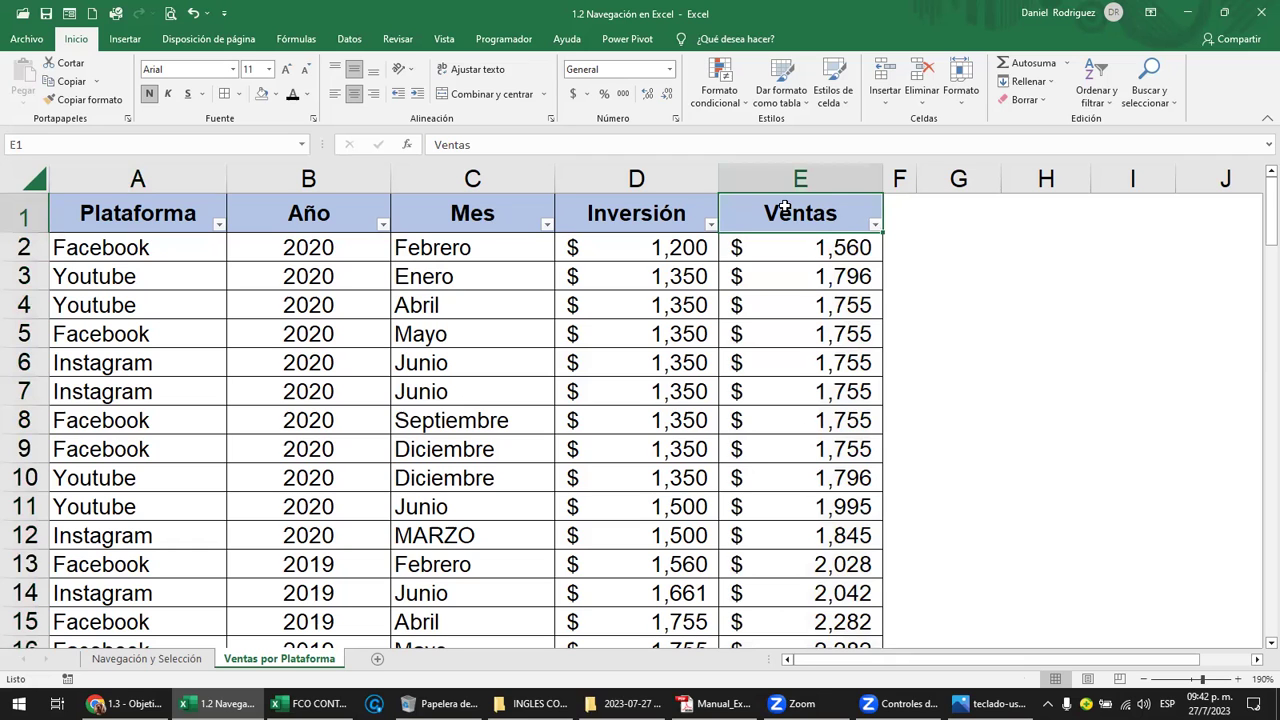
{"action": "key", "text": "ctrl+Down"}
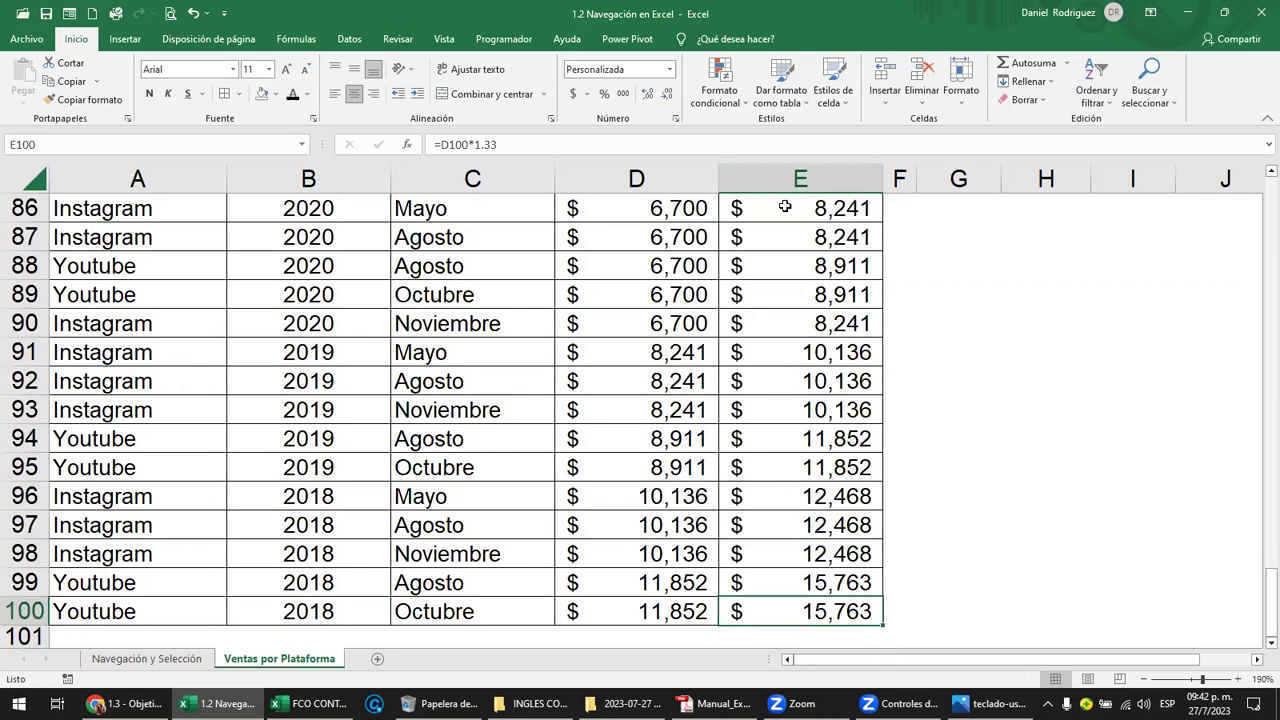
{"action": "left_click", "coordinate": [301, 144]}
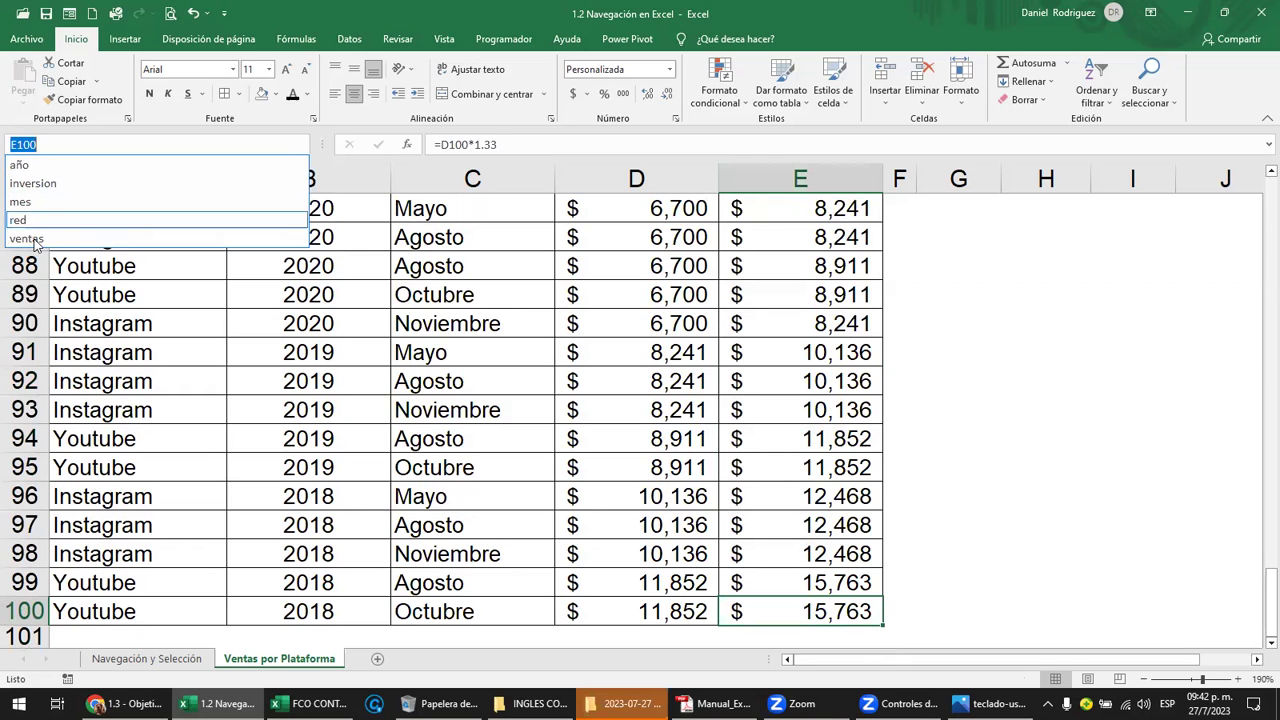
{"action": "left_click", "coordinate": [28, 238]}
{"action": "scroll", "coordinate": [802, 338], "scroll_direction": "up", "scroll_amount": 4}
{"action": "scroll", "coordinate": [802, 338], "scroll_direction": "up", "scroll_amount": 4}
{"action": "scroll", "coordinate": [802, 338], "scroll_direction": "up", "scroll_amount": 10}
{"action": "scroll", "coordinate": [802, 338], "scroll_direction": "up", "scroll_amount": 9}
{"action": "left_click", "coordinate": [934, 286]}
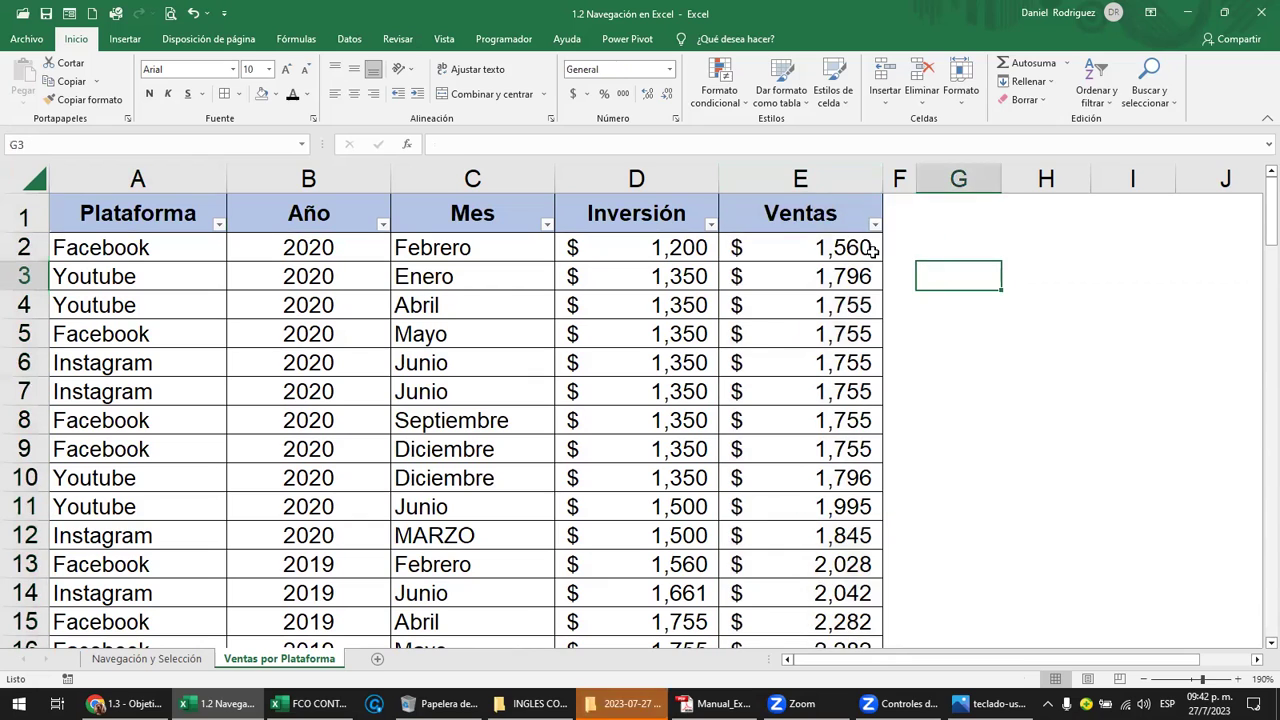
{"action": "left_click", "coordinate": [829, 222]}
{"action": "key", "text": "shift+Down"}
{"action": "key", "text": "shift+Down"}
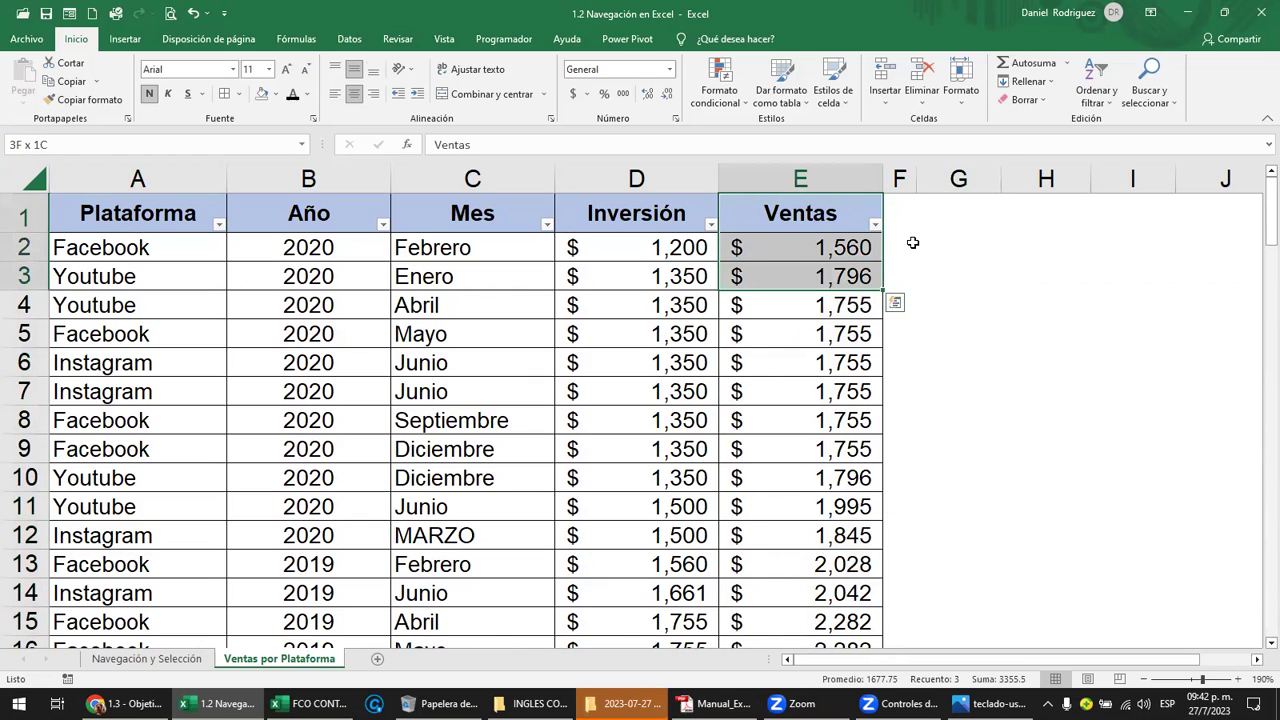
{"action": "key", "text": "Down"}
{"action": "key", "text": "shift+Down"}
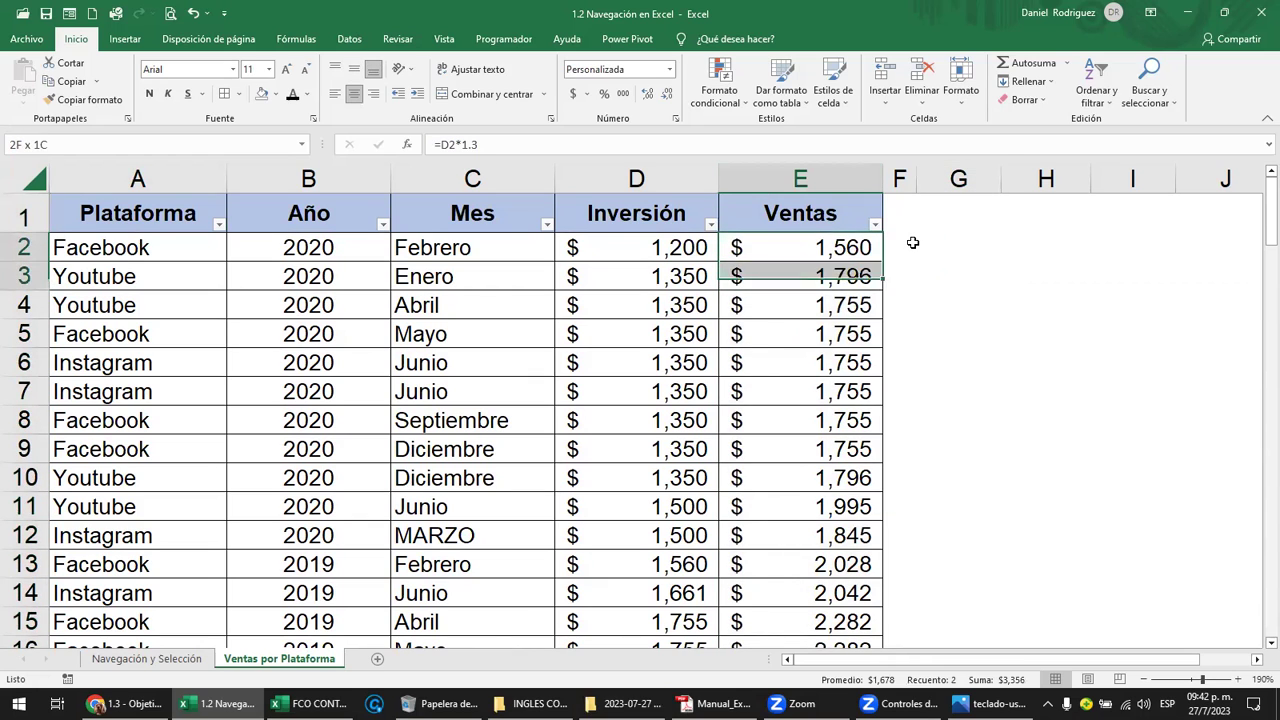
{"action": "key", "text": "shift+Down"}
{"action": "key", "text": "shift+Down"}
{"action": "key", "text": "shift+Down"}
{"action": "key", "text": "shift+Down"}
{"action": "key", "text": "shift+Down"}
{"action": "key", "text": "shift+Down"}
{"action": "key", "text": "shift+Down"}
{"action": "key", "text": "shift+Down"}
{"action": "key", "text": "shift+Down"}
{"action": "key", "text": "shift+Down"}
{"action": "key", "text": "shift+Down"}
{"action": "key", "text": "shift+Down"}
{"action": "key", "text": "shift+Up"}
{"action": "key", "text": "shift+Up"}
{"action": "key", "text": "shift+Up"}
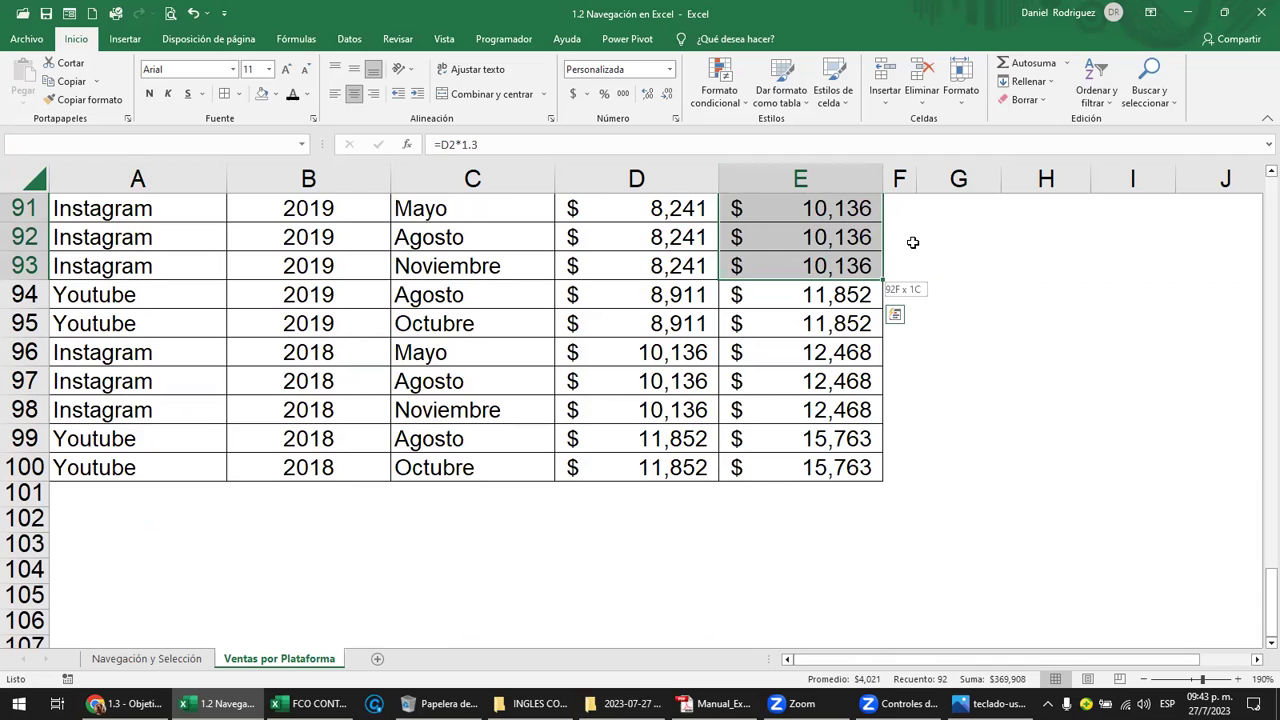
{"action": "key", "text": "shift+Down"}
{"action": "key", "text": "shift+Down"}
{"action": "key", "text": "shift+Down"}
{"action": "key", "text": "shift+Down"}
{"action": "key", "text": "shift+Down"}
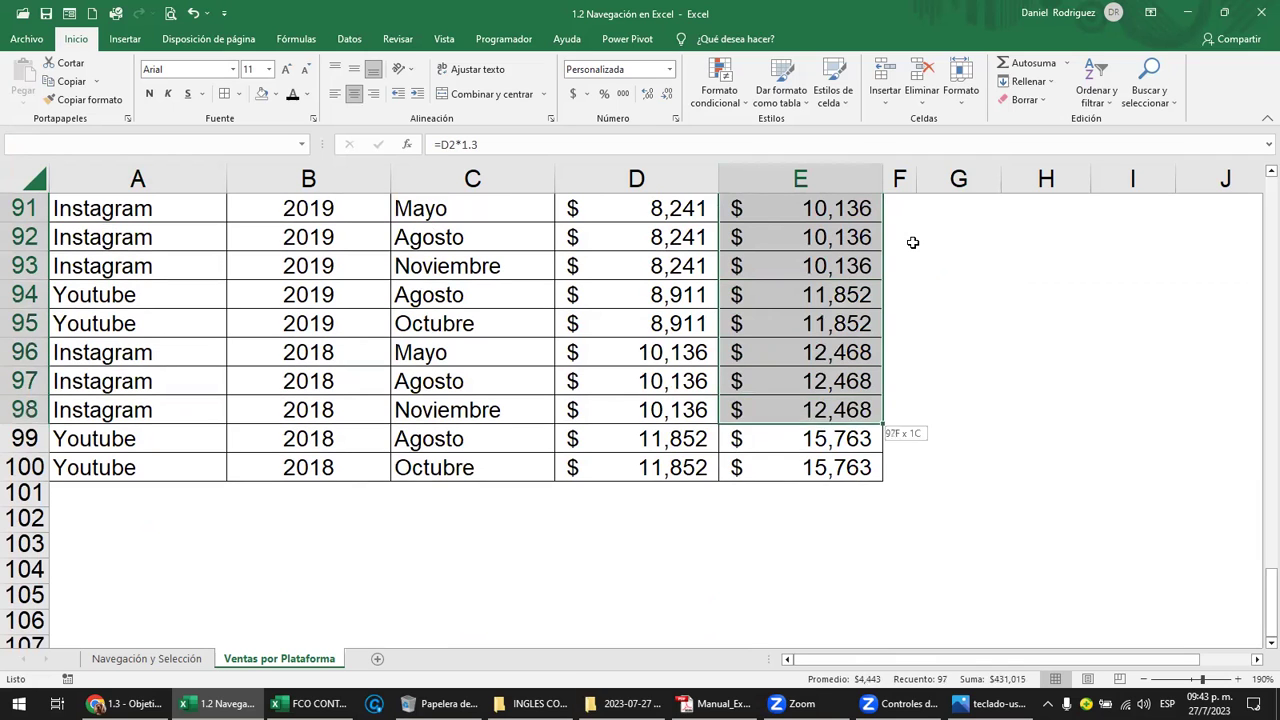
{"action": "key", "text": "shift+Down"}
{"action": "key", "text": "shift+Down"}
{"action": "key", "text": "ctrl+Up"}
{"action": "key", "text": "Down"}
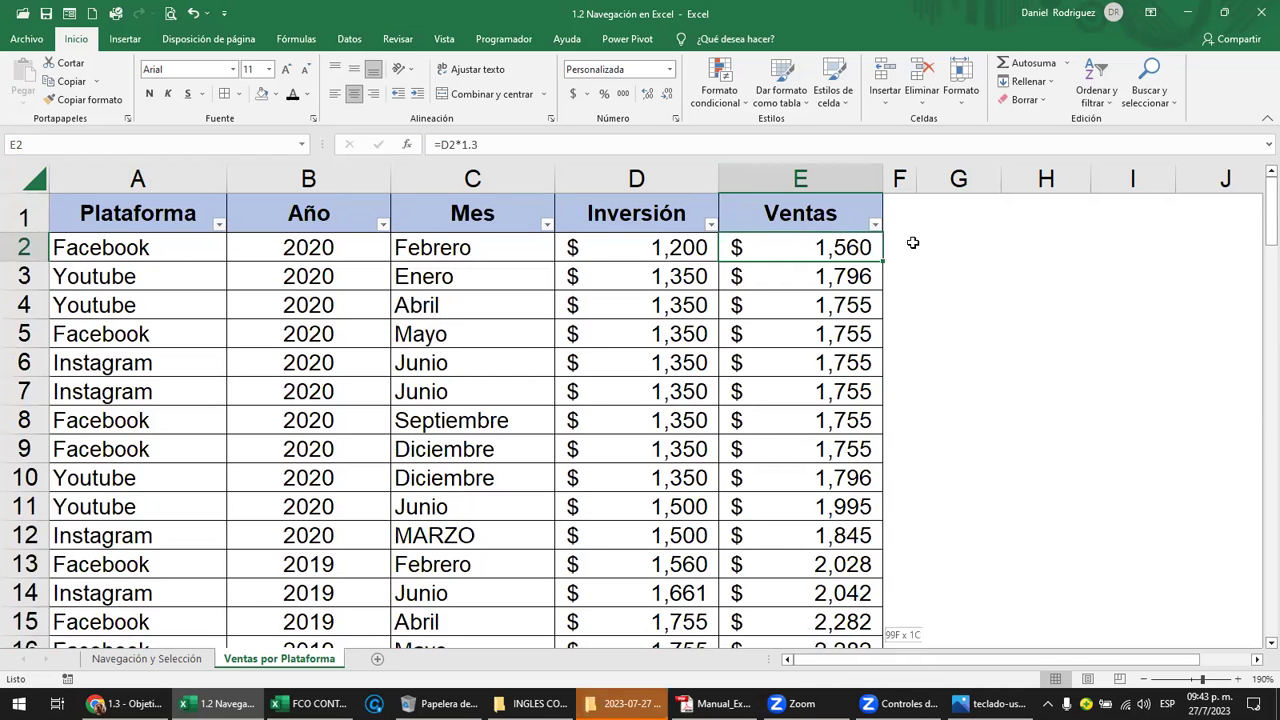
{"action": "key", "text": "ctrl+shift+Down"}
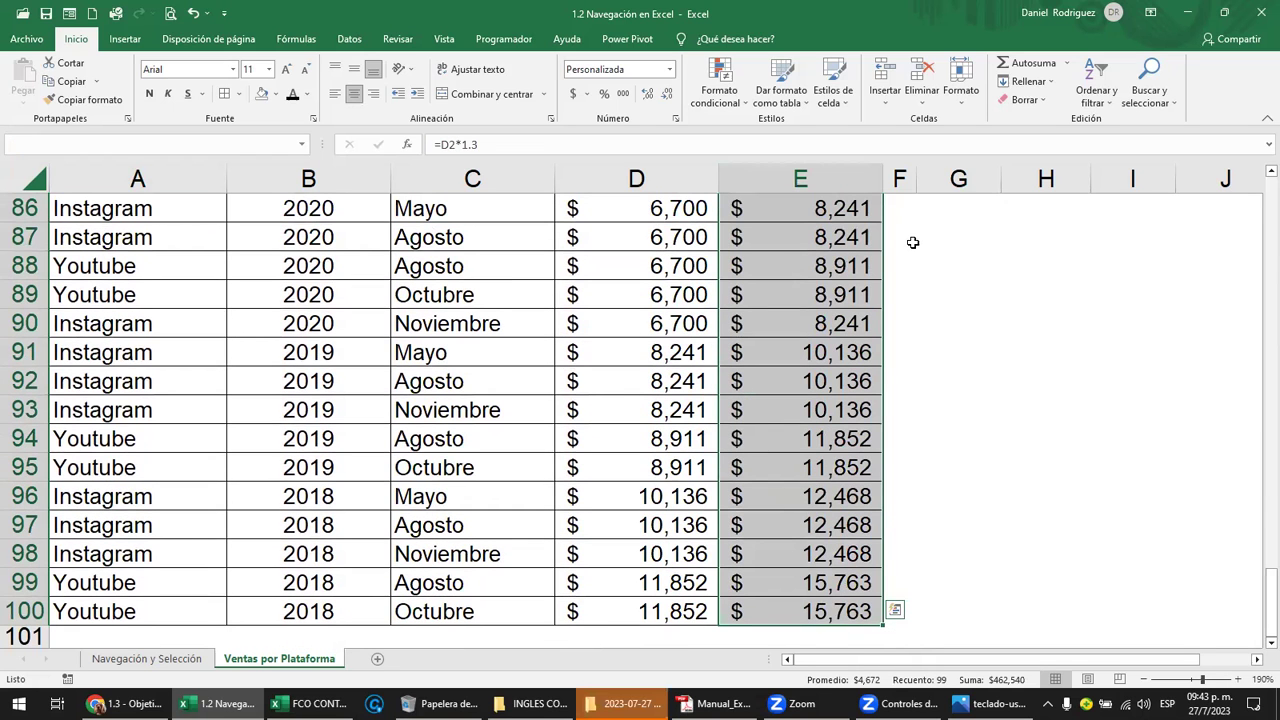
{"action": "left_click", "coordinate": [187, 146]}
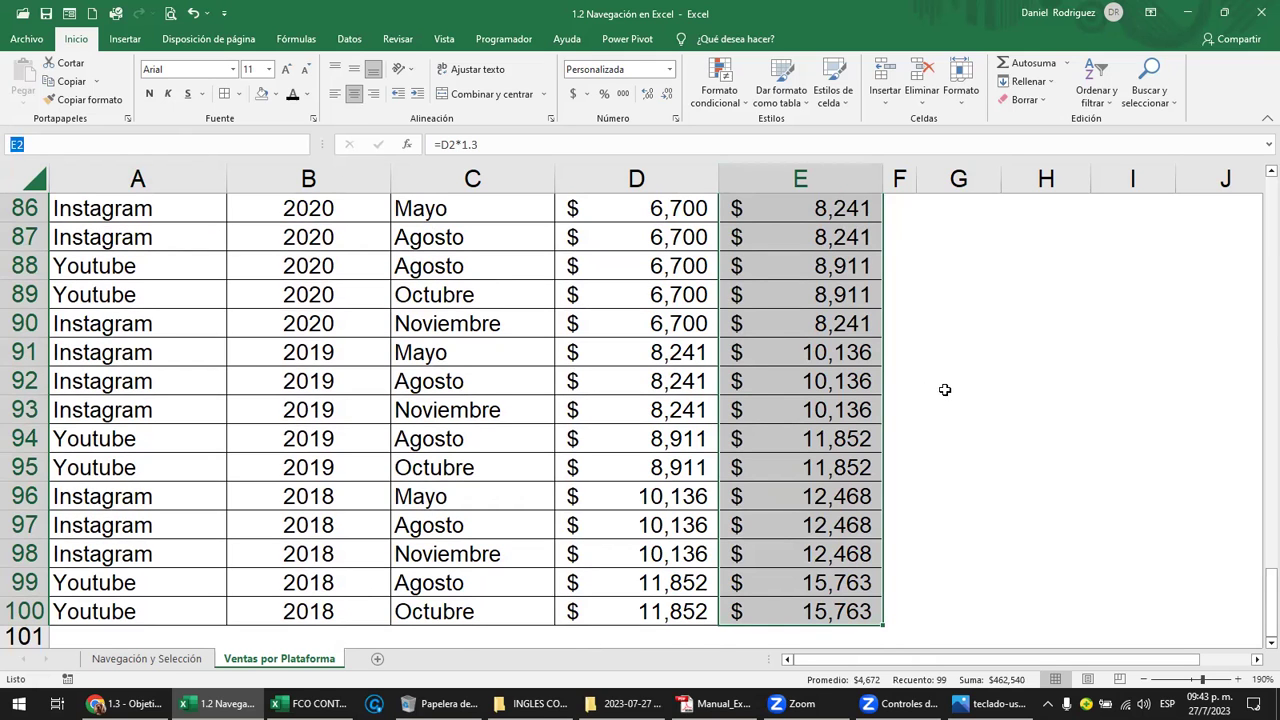
{"action": "left_click", "coordinate": [948, 389]}
{"action": "scroll", "coordinate": [948, 389], "scroll_direction": "up", "scroll_amount": 8}
{"action": "scroll", "coordinate": [948, 389], "scroll_direction": "up", "scroll_amount": 10}
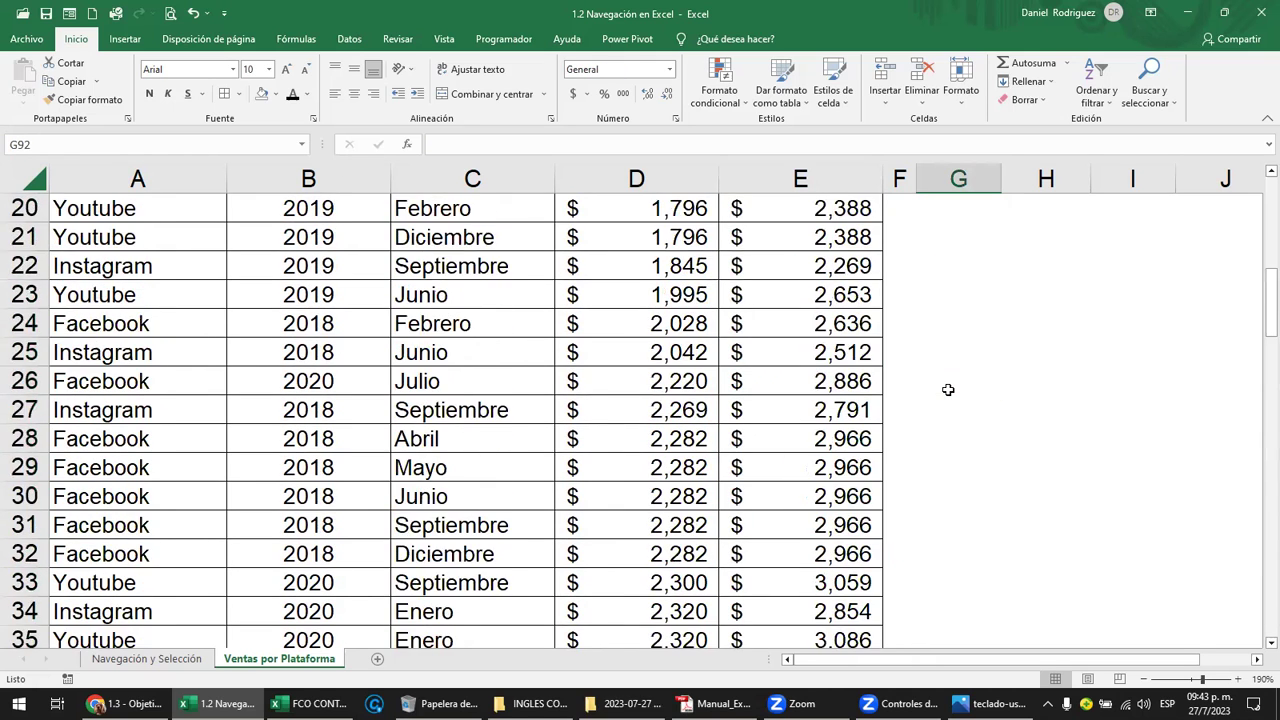
{"action": "scroll", "coordinate": [948, 389], "scroll_direction": "up", "scroll_amount": 6}
{"action": "left_click", "coordinate": [653, 250]}
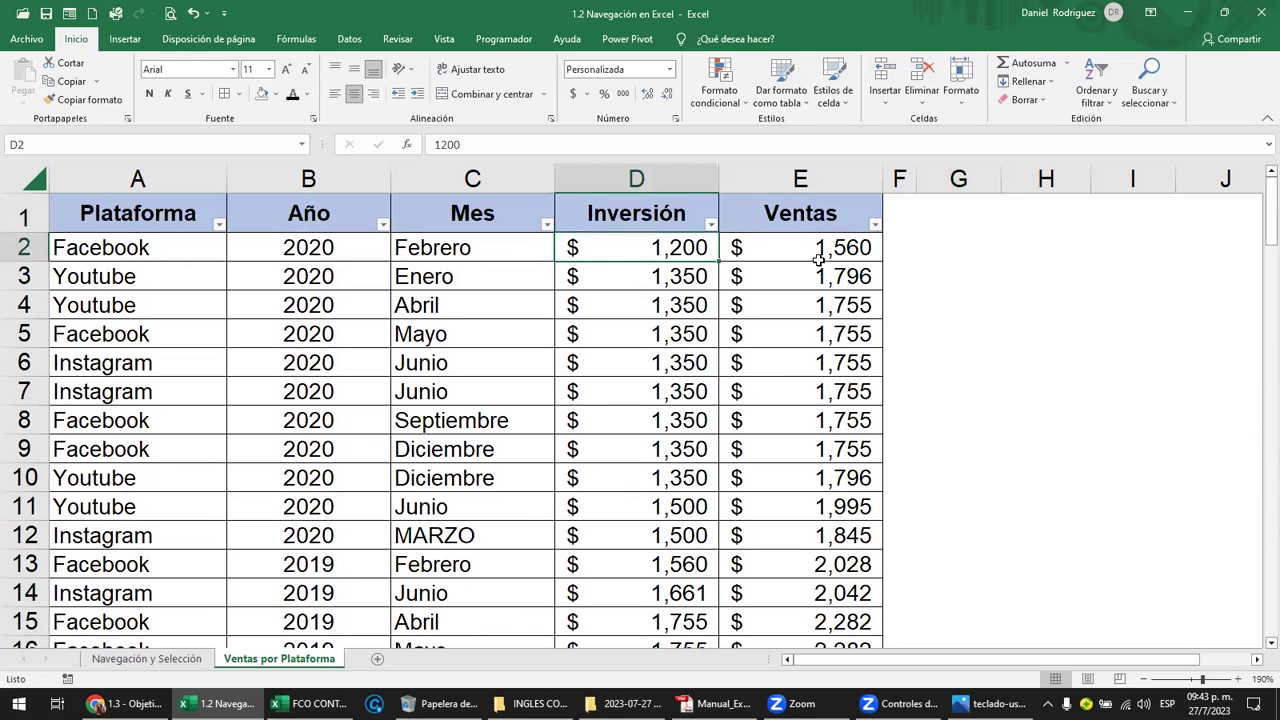
{"action": "left_click", "coordinate": [818, 258]}
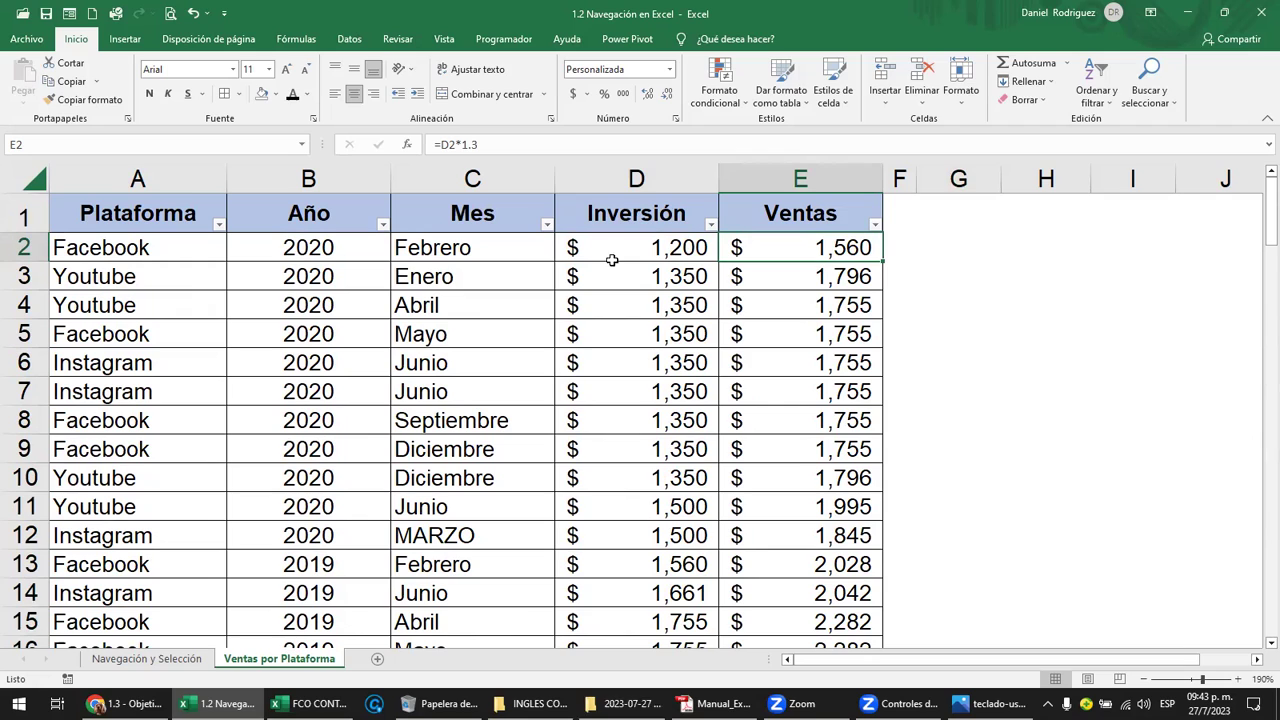
{"action": "left_click", "coordinate": [180, 219]}
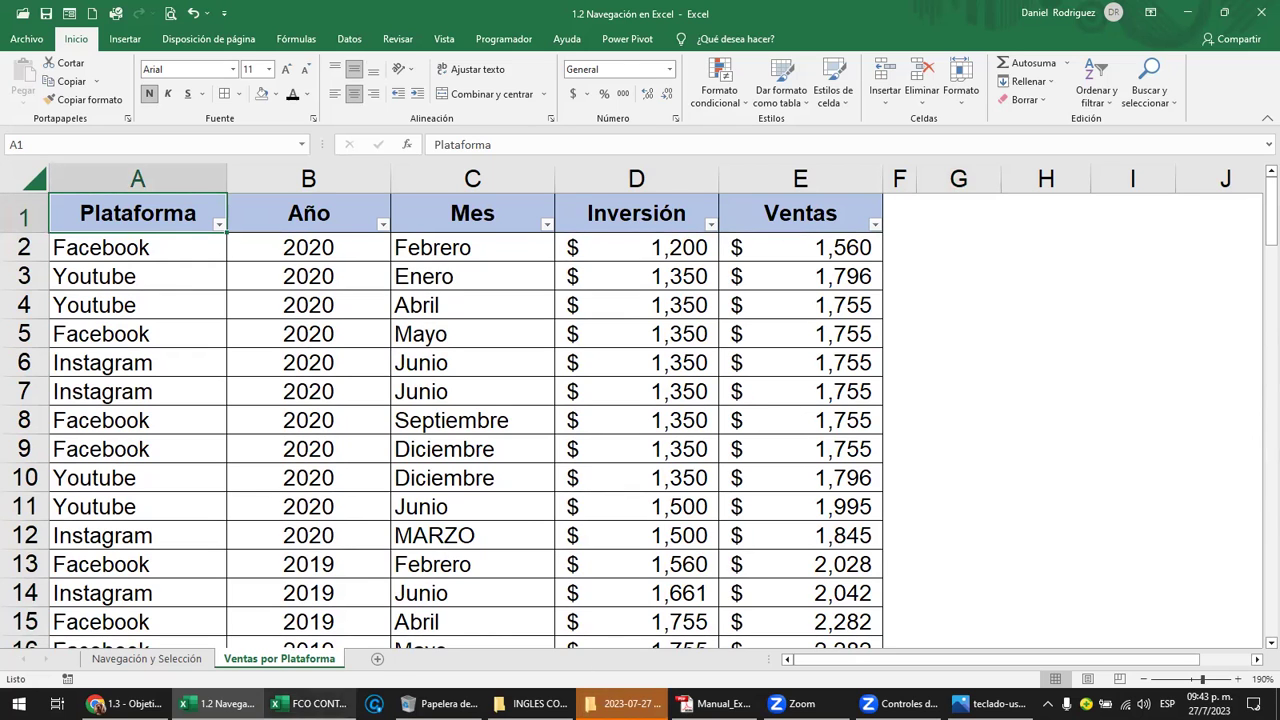
Bring the Chrome lesson page forward at its 'Selección correlativa' Shift + arrows section
{"action": "left_click", "coordinate": [125, 703]}
{"action": "scroll", "coordinate": [421, 465], "scroll_direction": "down", "scroll_amount": 3}
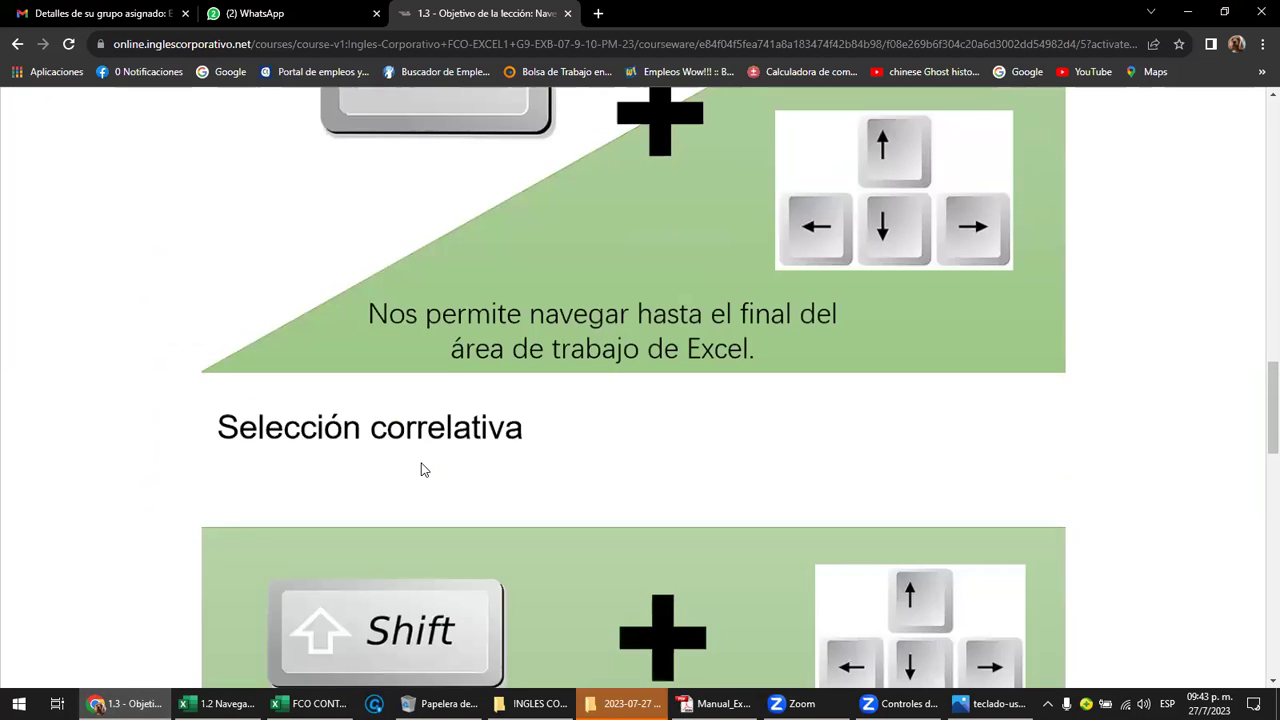
{"action": "scroll", "coordinate": [421, 470], "scroll_direction": "down", "scroll_amount": 1}
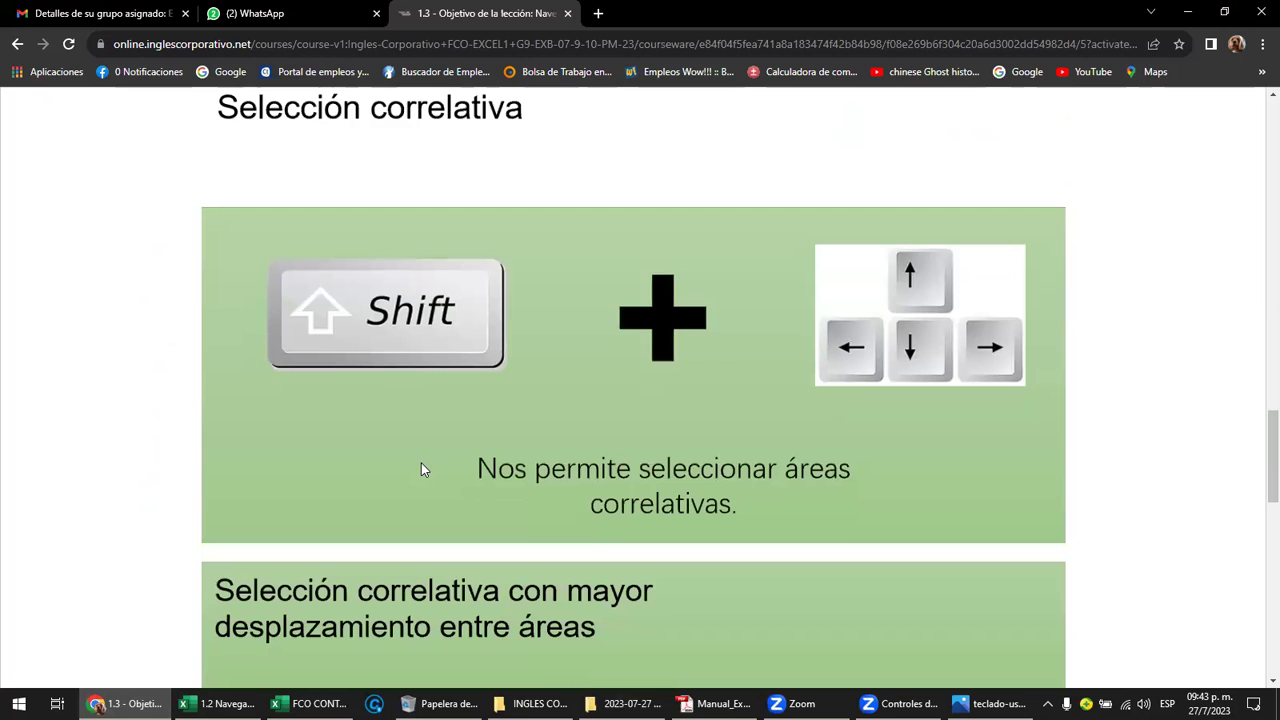
{"action": "scroll", "coordinate": [412, 468], "scroll_direction": "down", "scroll_amount": 1}
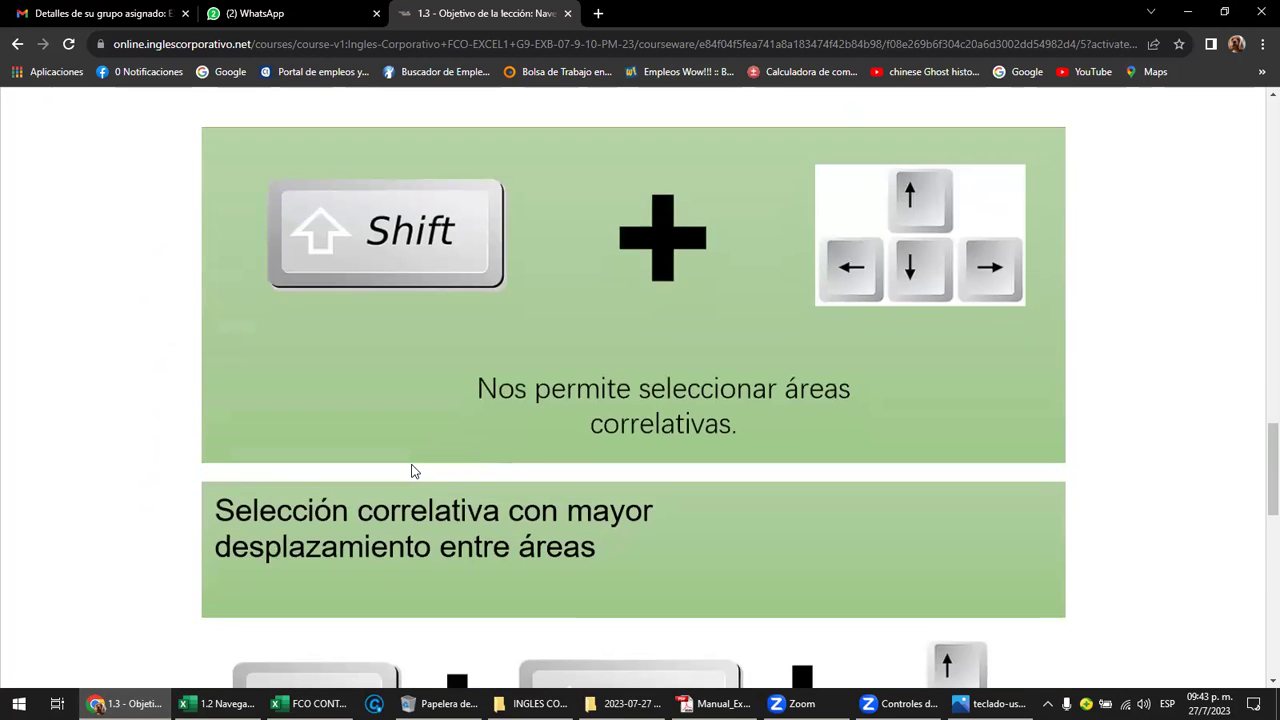
{"action": "scroll", "coordinate": [412, 470], "scroll_direction": "up", "scroll_amount": 2}
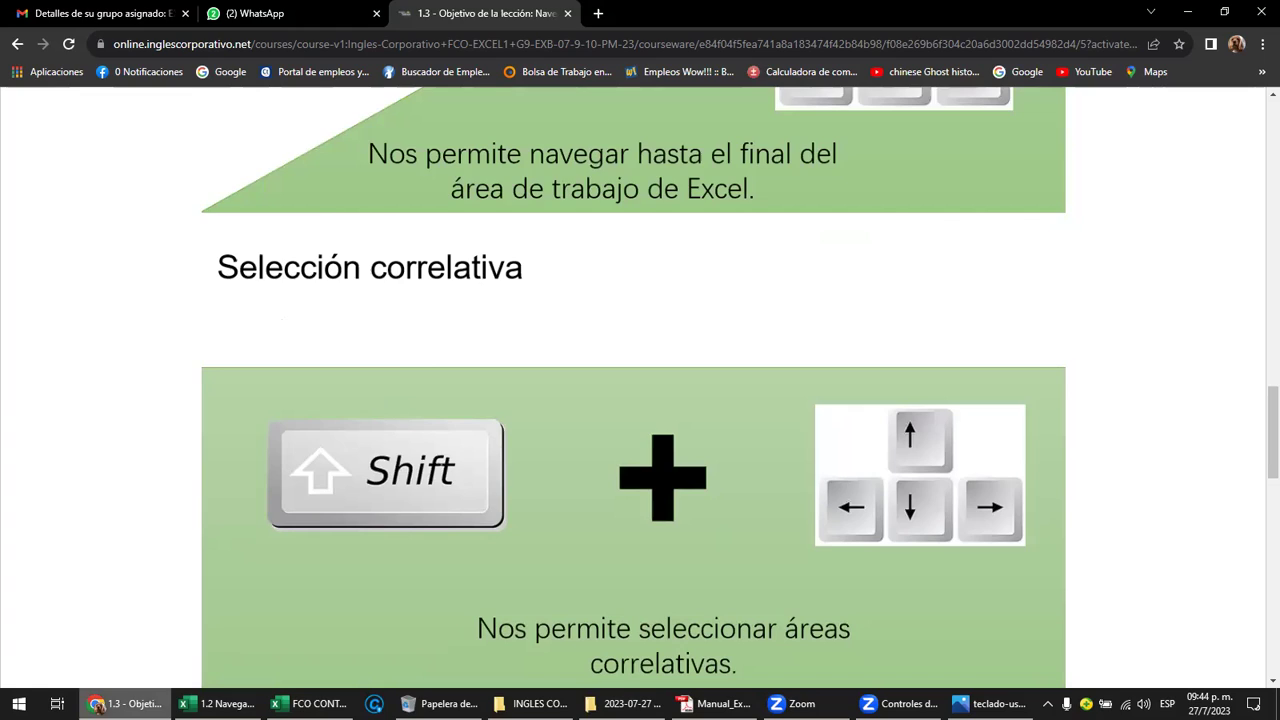
Practise extending selections with Shift+arrows from the Plataforma header, ending on A1:C4
{"action": "left_click", "coordinate": [217, 703]}
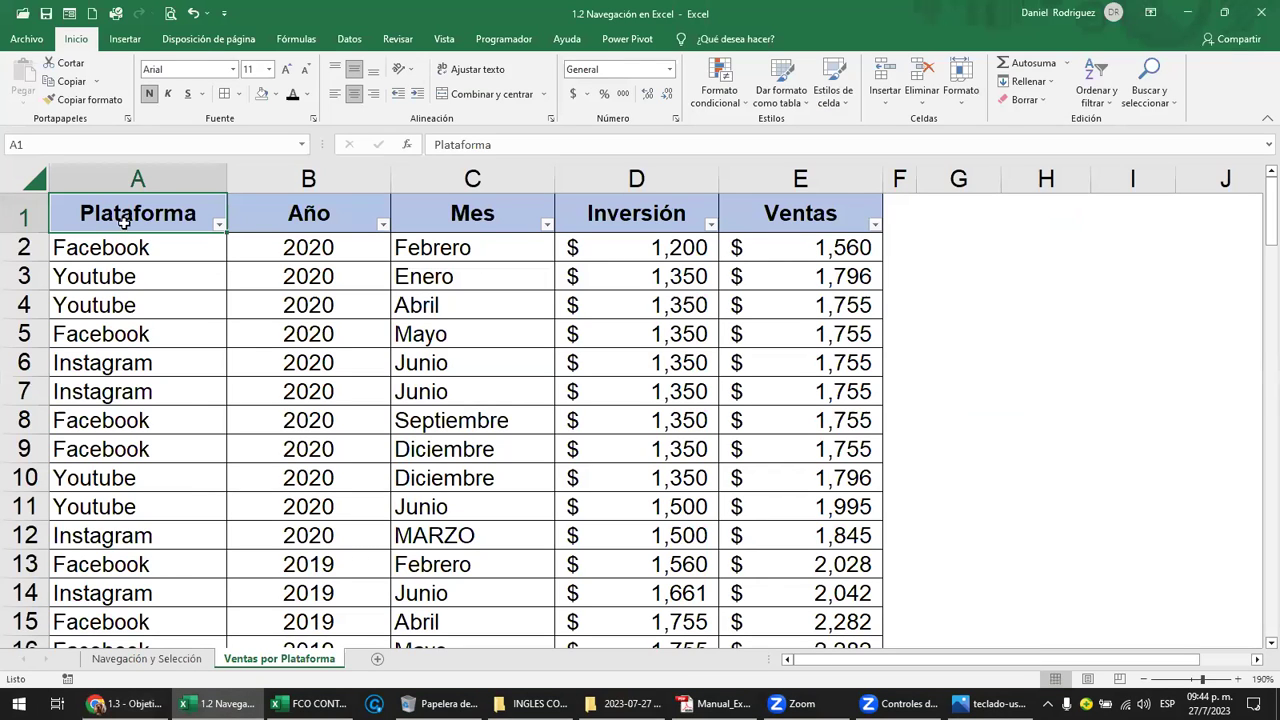
{"action": "key", "text": "shift+Down"}
{"action": "key", "text": "shift+Down"}
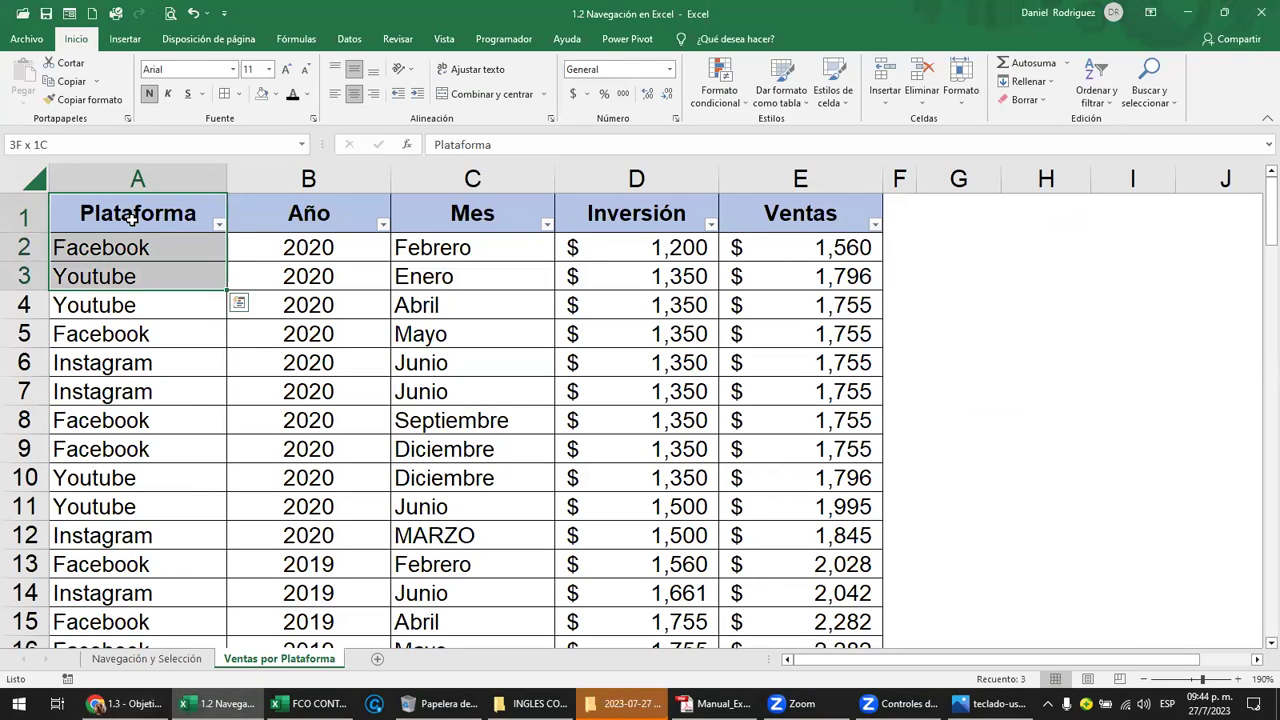
{"action": "key", "text": "shift+Down"}
{"action": "key", "text": "shift+Down"}
{"action": "key", "text": "shift+Down"}
{"action": "key", "text": "shift+Down"}
{"action": "key", "text": "shift+Up"}
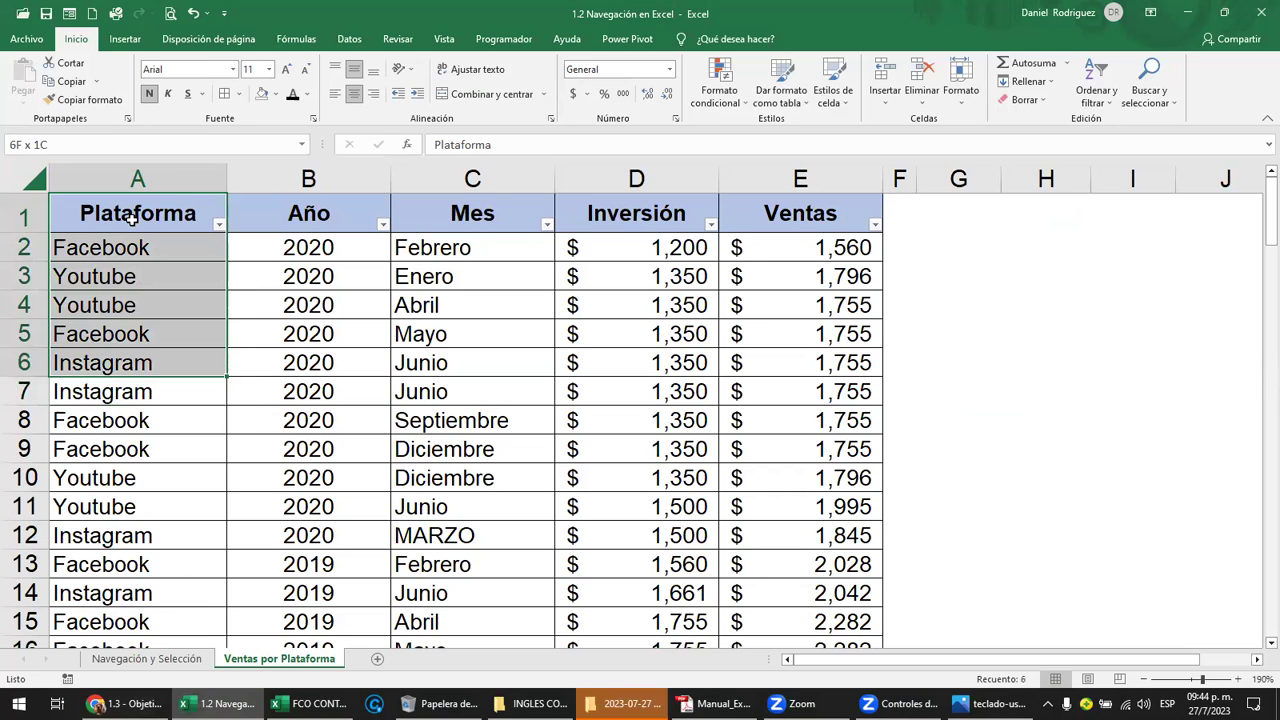
{"action": "key", "text": "shift+Right"}
{"action": "left_click", "coordinate": [131, 220]}
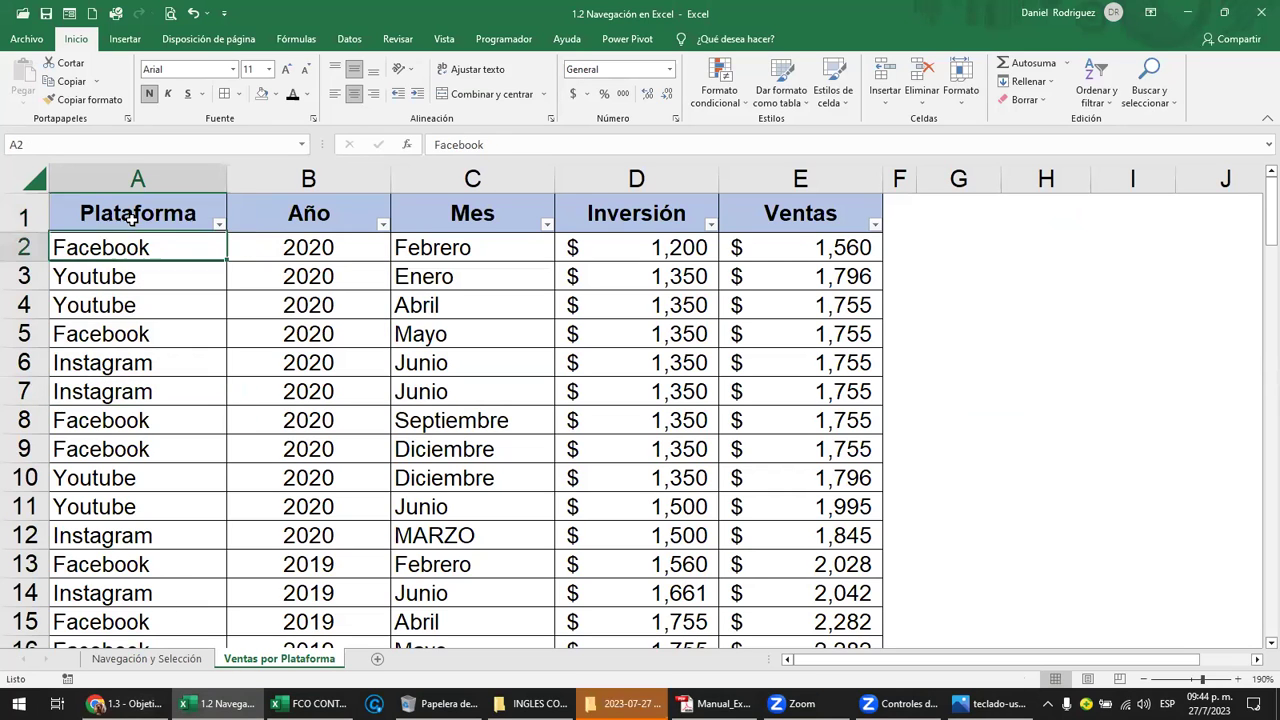
{"action": "key", "text": "shift+Down"}
{"action": "key", "text": "shift+Down"}
{"action": "key", "text": "shift+Down"}
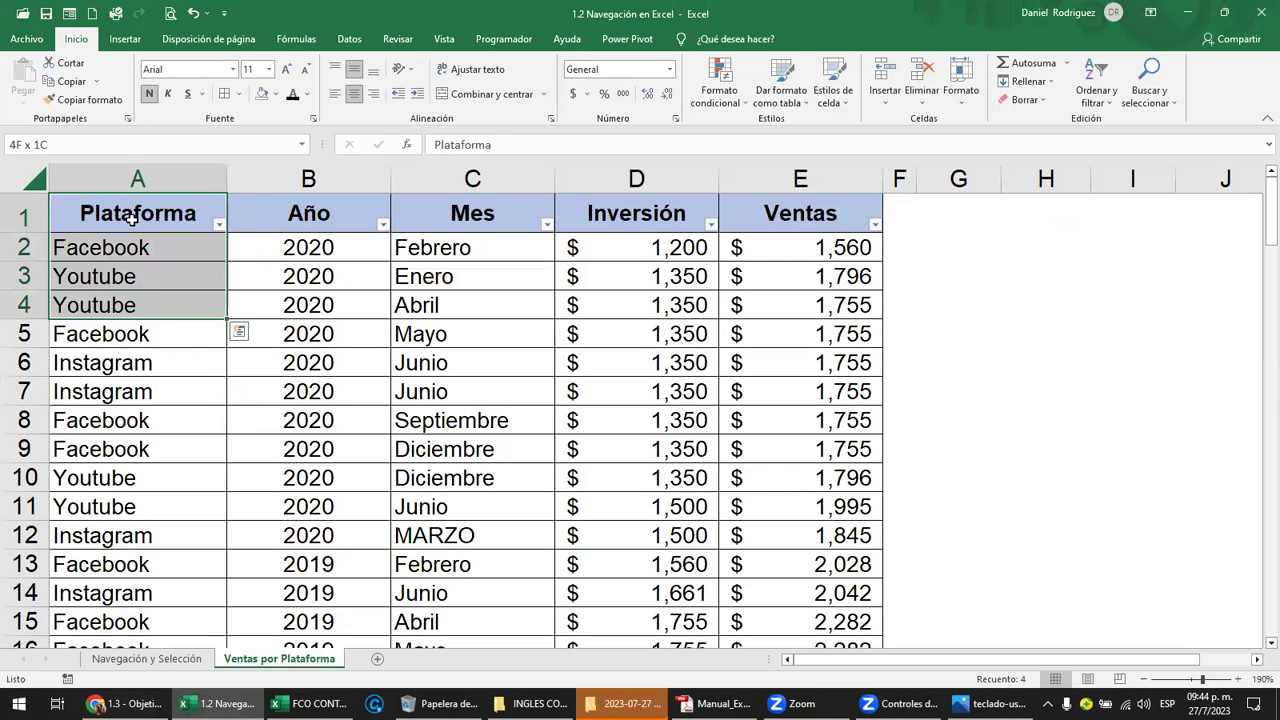
{"action": "key", "text": "shift+Right"}
{"action": "key", "text": "shift+Right"}
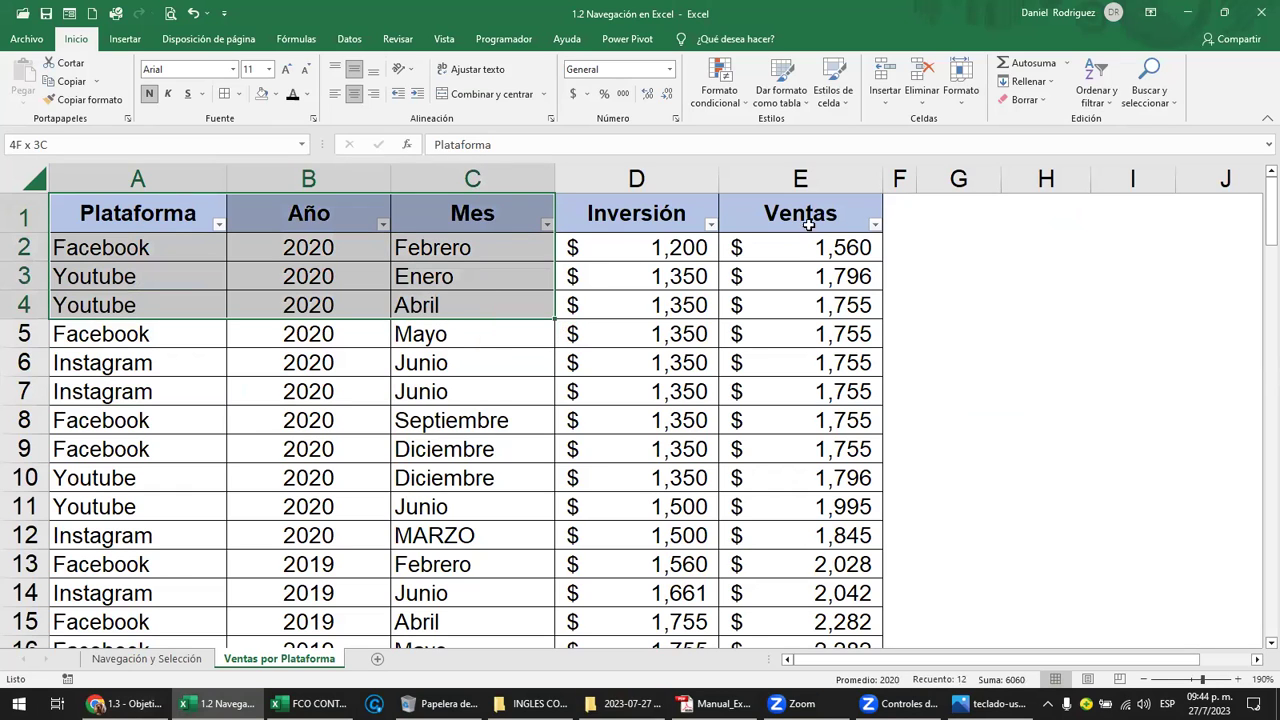
Select the block C1:E8 (Mes, Inversión and Ventas, rows 1–8) starting from the Ventas header
{"action": "left_click", "coordinate": [822, 213]}
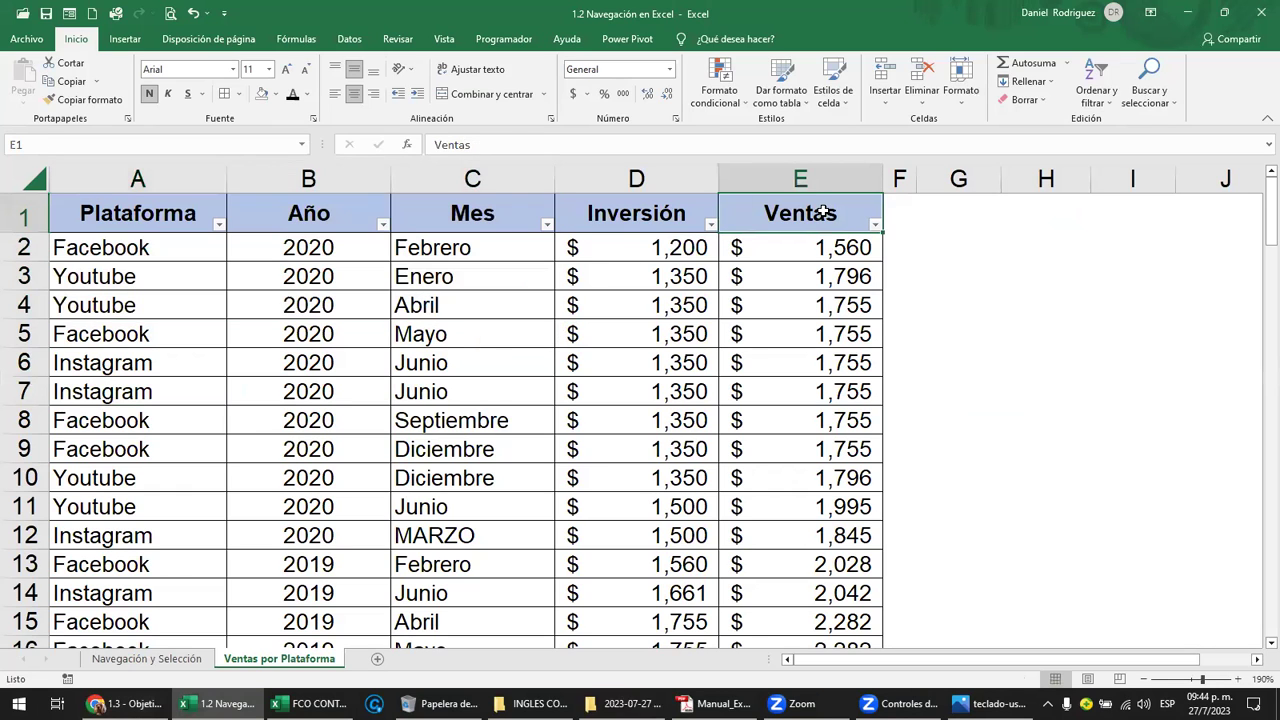
{"action": "key", "text": "shift+Down"}
{"action": "key", "text": "shift+Down"}
{"action": "mouse_move", "coordinate": [838, 302]}
{"action": "left_mouse_down"}
{"action": "mouse_move", "coordinate": [858, 397]}
{"action": "mouse_move", "coordinate": [488, 405]}
{"action": "left_mouse_up"}
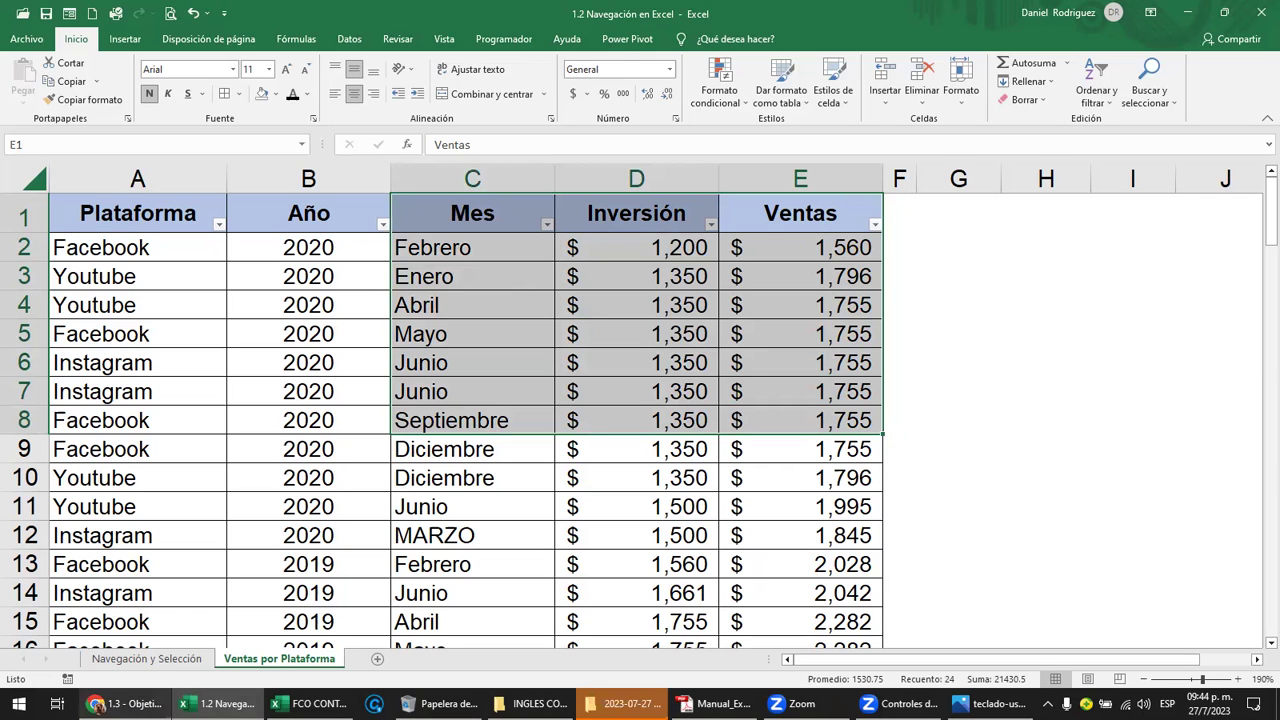
Scroll the browser lesson to its 'Selección correlativa con mayor desplazamiento entre áreas' section
{"action": "left_click", "coordinate": [125, 703]}
{"action": "scroll", "coordinate": [420, 508], "scroll_direction": "down", "scroll_amount": 1}
{"action": "scroll", "coordinate": [432, 510], "scroll_direction": "down", "scroll_amount": 2}
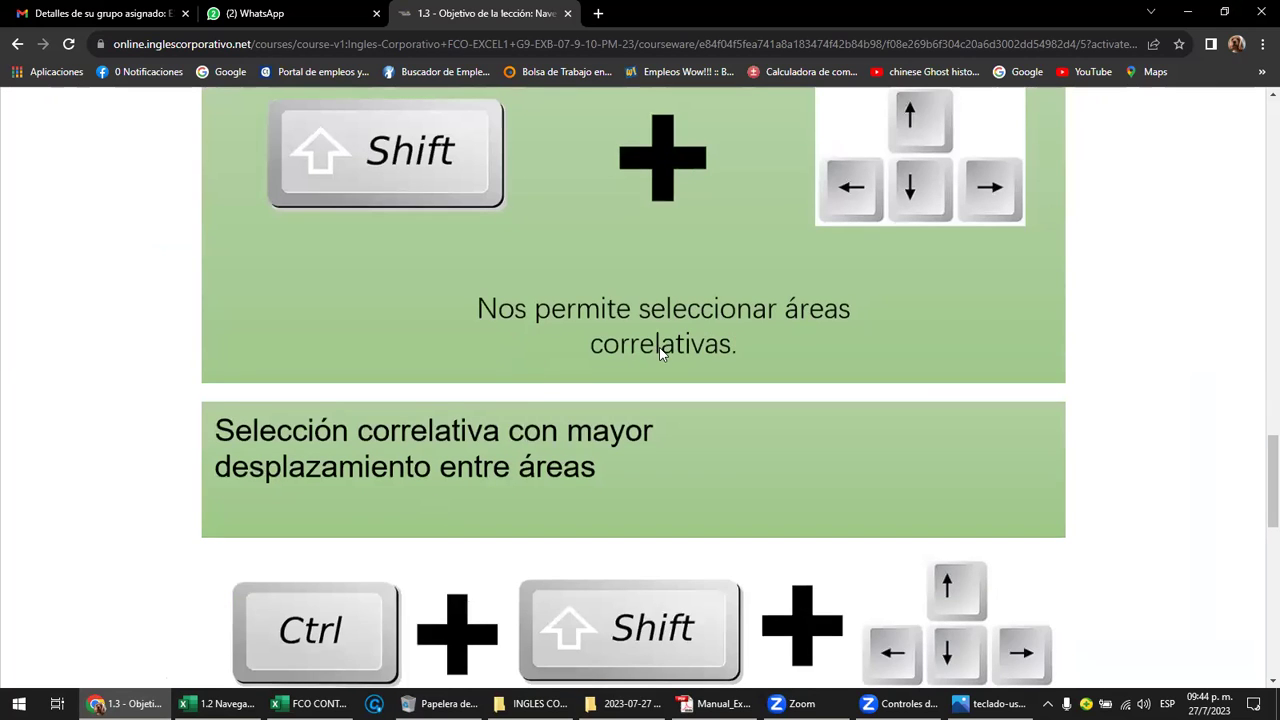
{"action": "scroll", "coordinate": [656, 347], "scroll_direction": "down", "scroll_amount": 2}
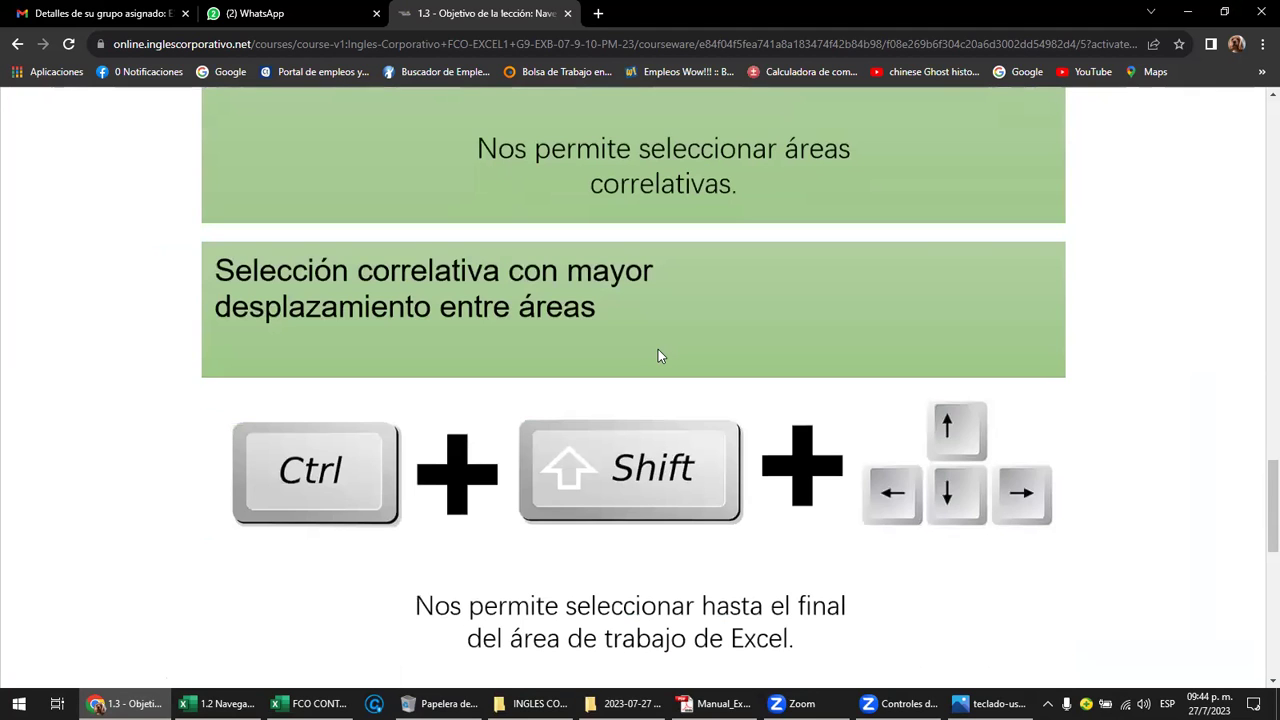
Twice combine the Plataforma and Ventas cells of rows 1–8 into one multi-area selection
{"action": "left_click", "coordinate": [218, 703]}
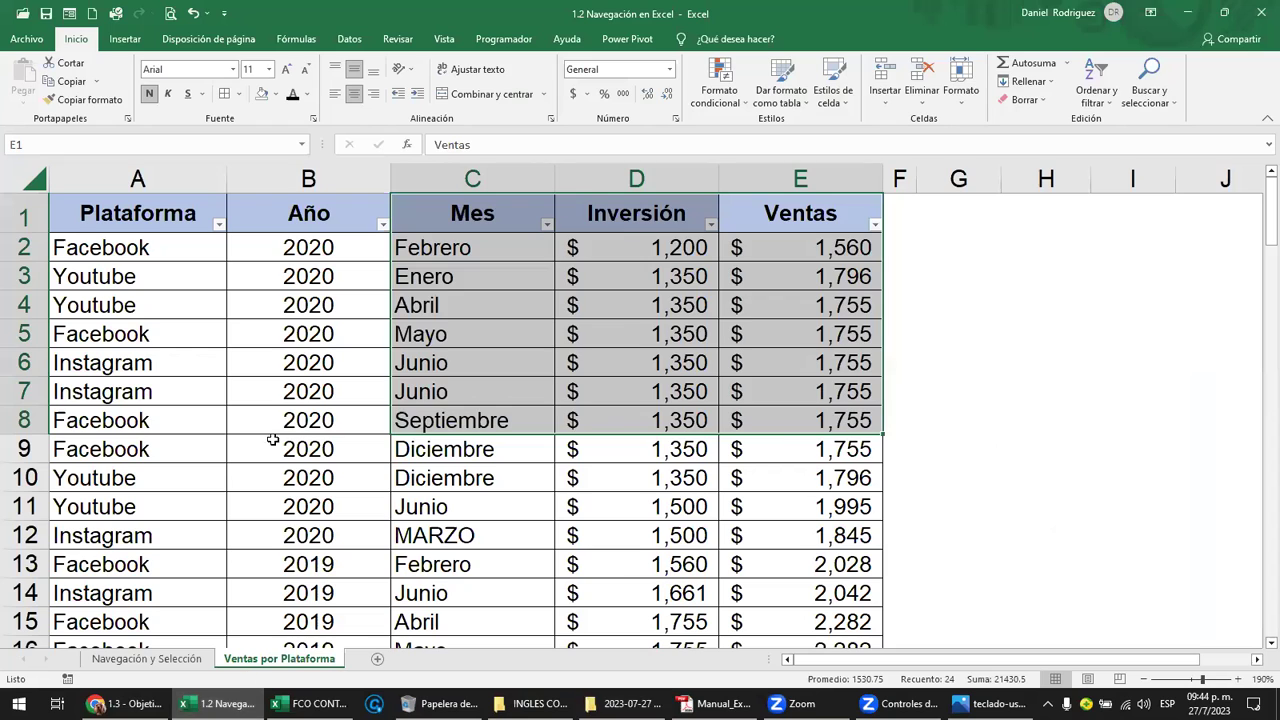
{"action": "left_click", "coordinate": [280, 343]}
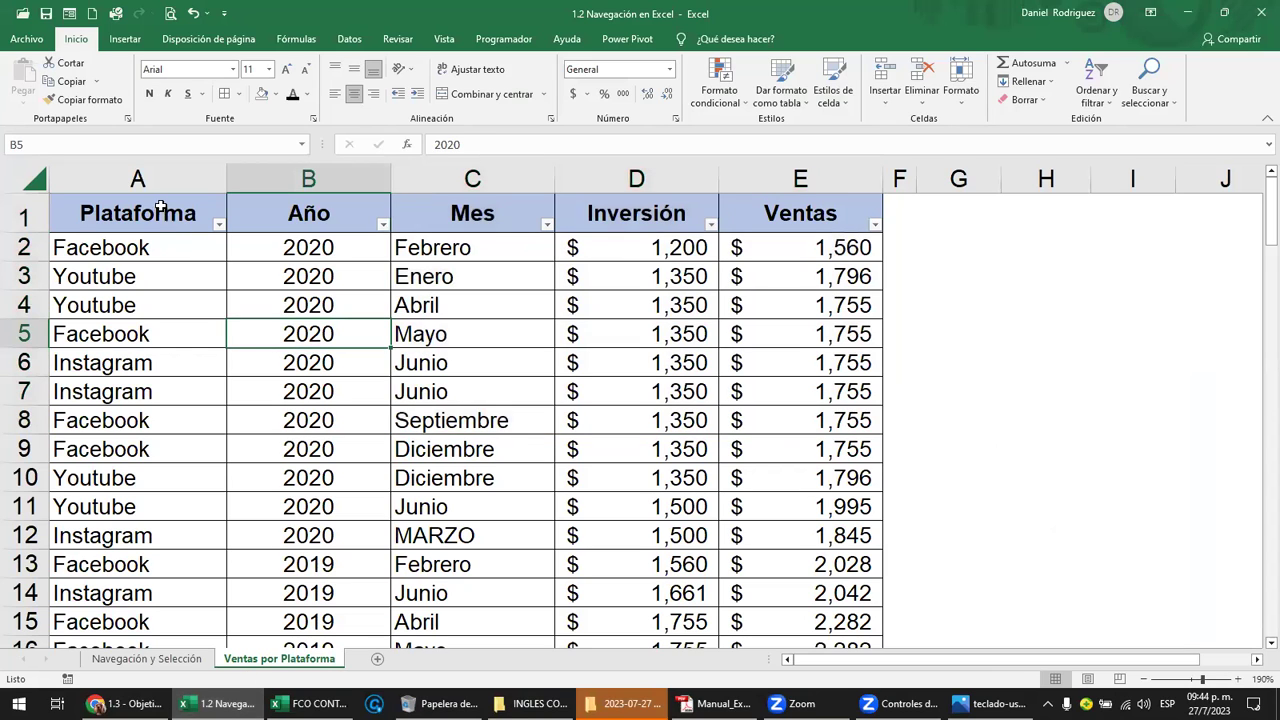
{"action": "left_click_drag", "start_coordinate": [160, 207], "coordinate": [142, 407]}
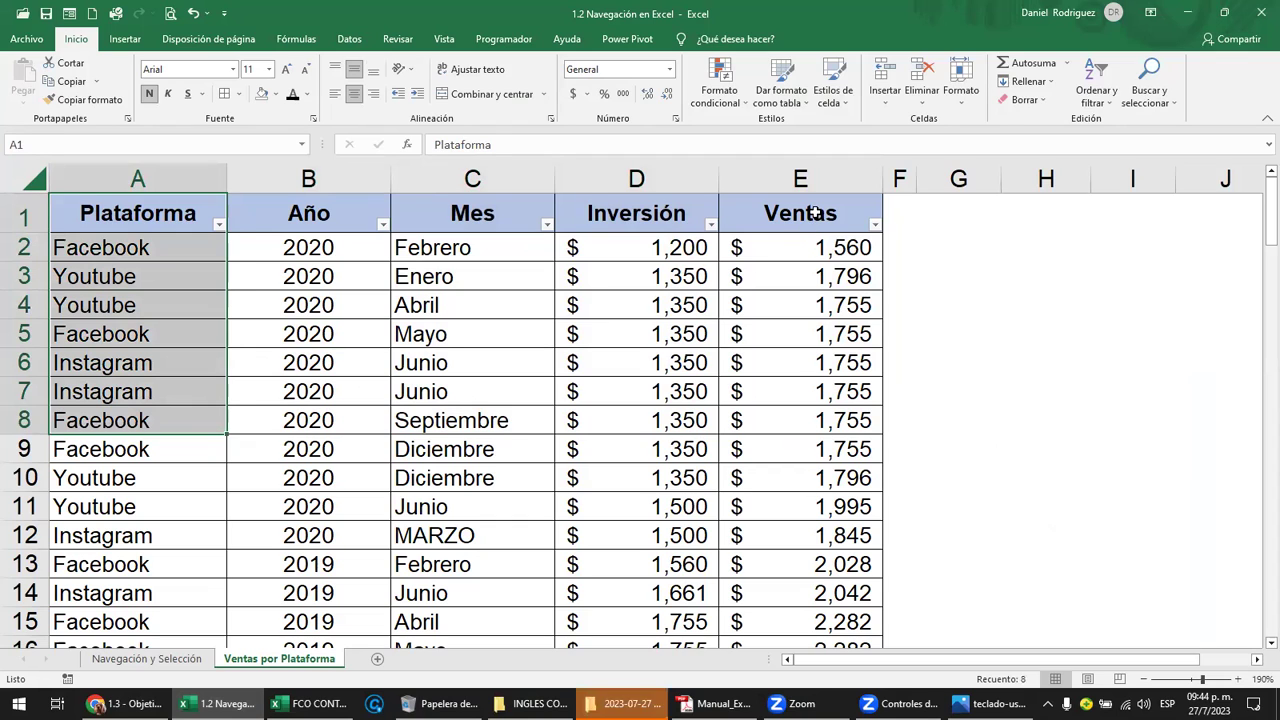
{"action": "left_click_drag", "start_coordinate": [815, 213], "coordinate": [824, 418]}
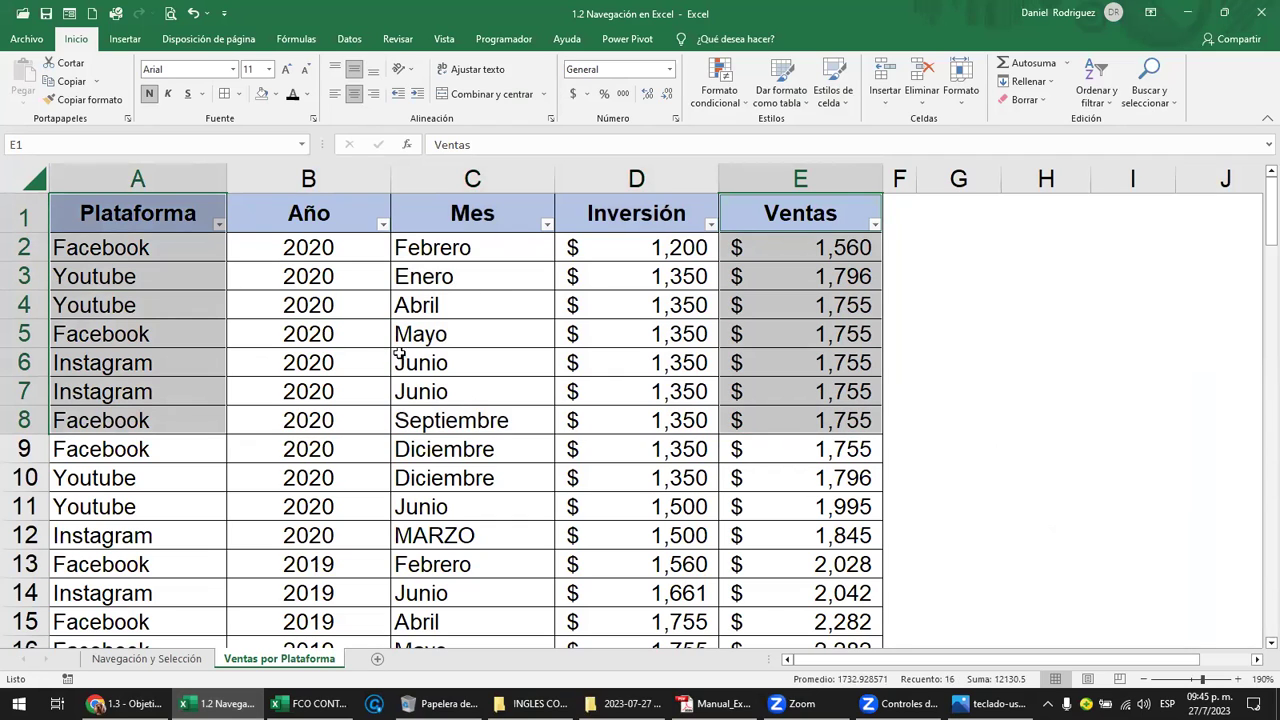
{"action": "left_click", "coordinate": [352, 311]}
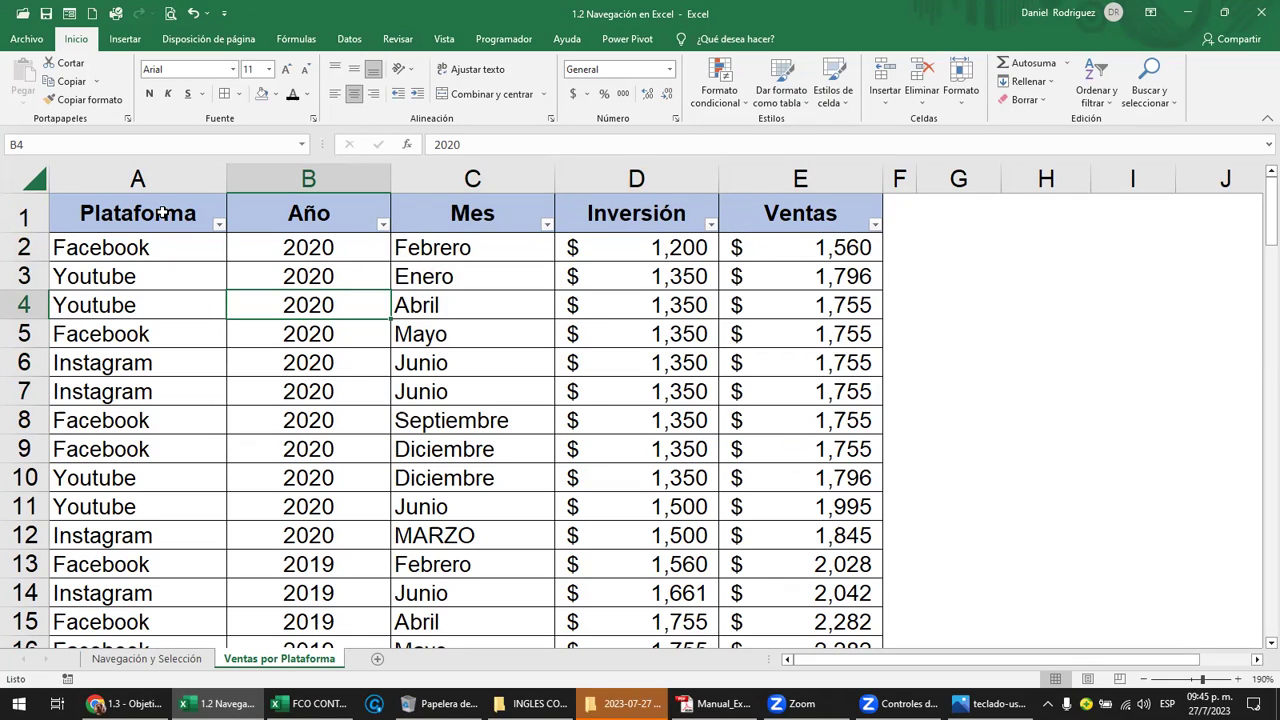
{"action": "key", "text": "ctrl+Home"}
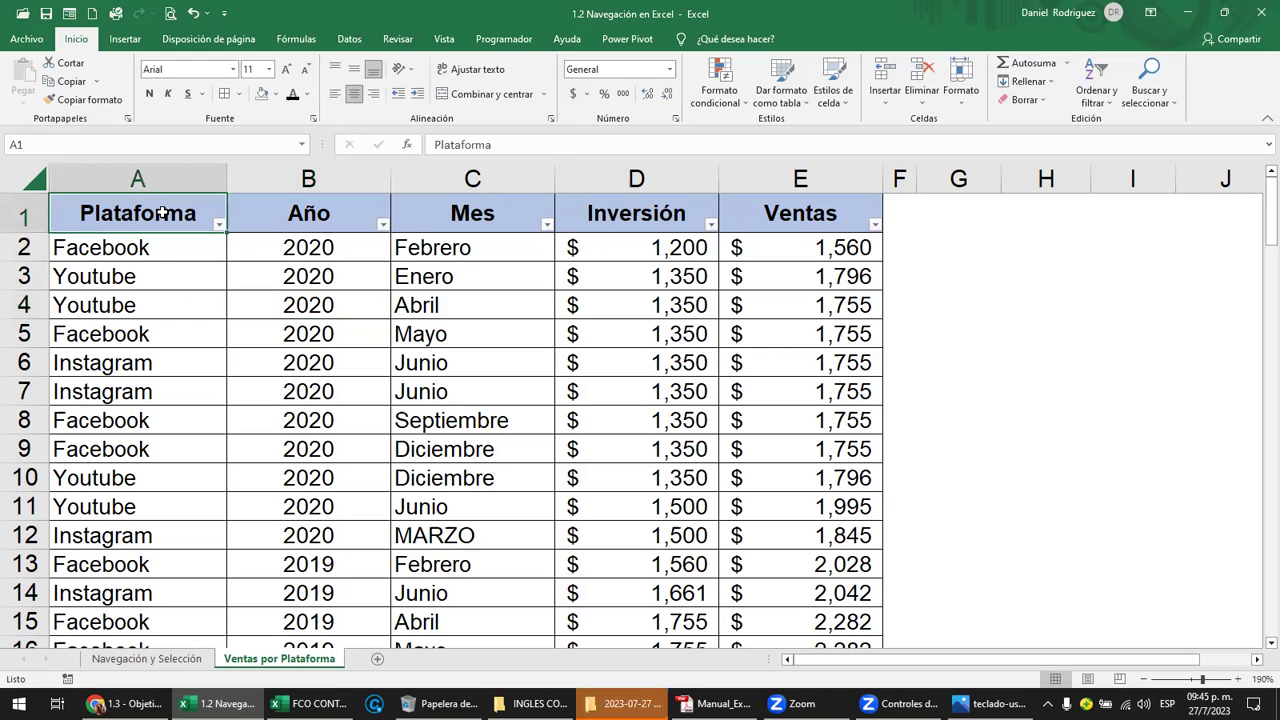
{"action": "left_click_drag", "start_coordinate": [162, 213], "coordinate": [147, 420]}
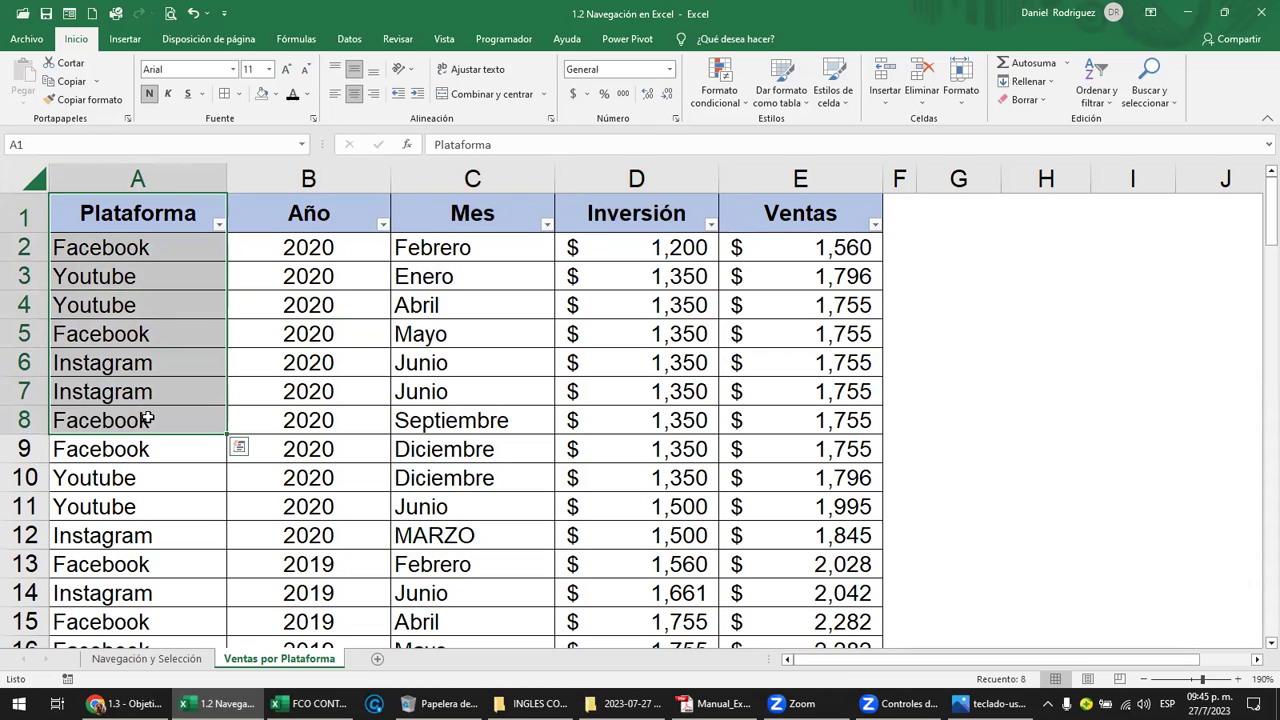
{"action": "mouse_move", "coordinate": [825, 207]}
{"action": "left_mouse_down"}
{"action": "mouse_move", "coordinate": [843, 305]}
{"action": "mouse_move", "coordinate": [836, 420]}
{"action": "left_mouse_up"}
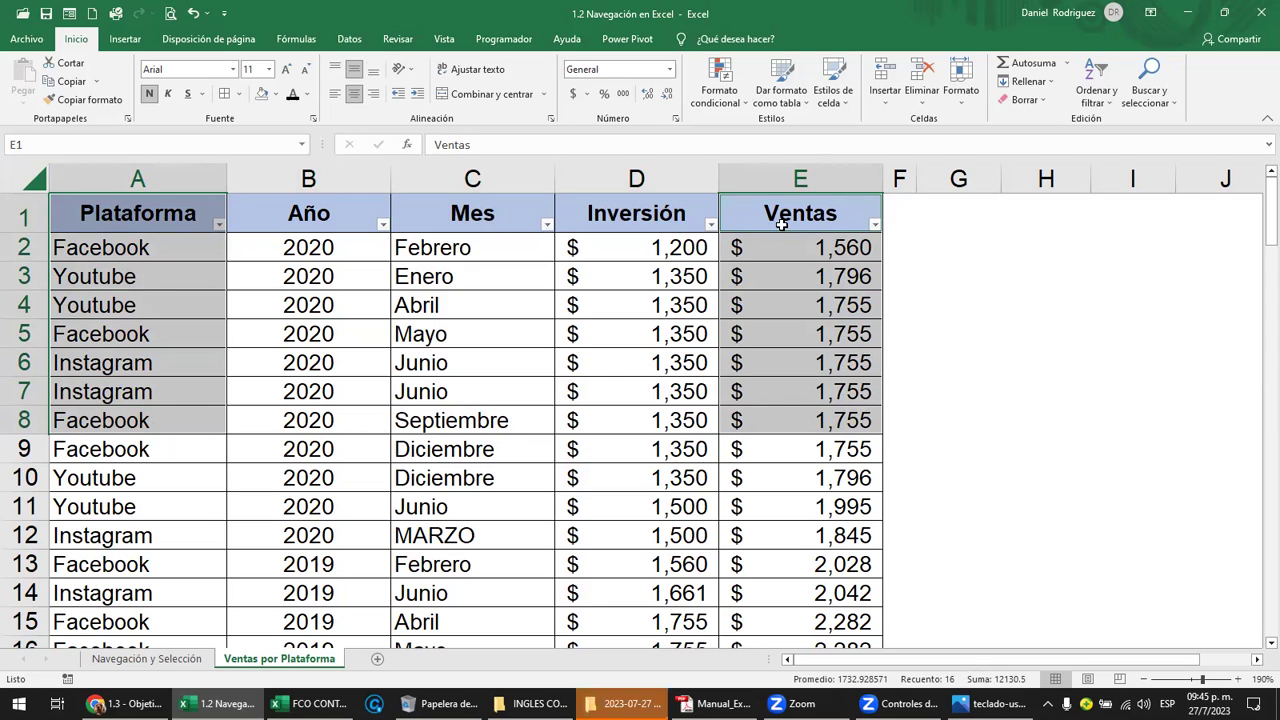
Select Plataforma, Mes and Ventas rows 1–10 together as a multi-area selection
{"action": "left_click", "coordinate": [307, 356]}
{"action": "left_click", "coordinate": [147, 213]}
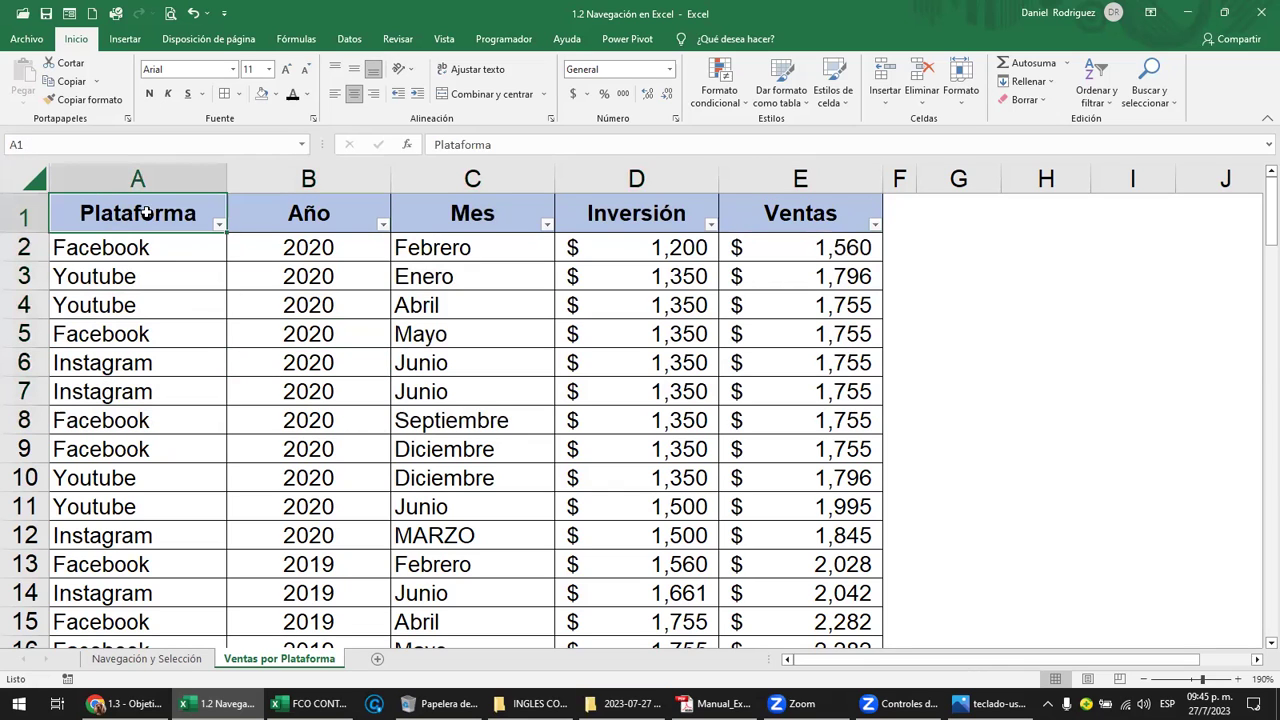
{"action": "left_click_drag", "start_coordinate": [147, 213], "coordinate": [142, 470]}
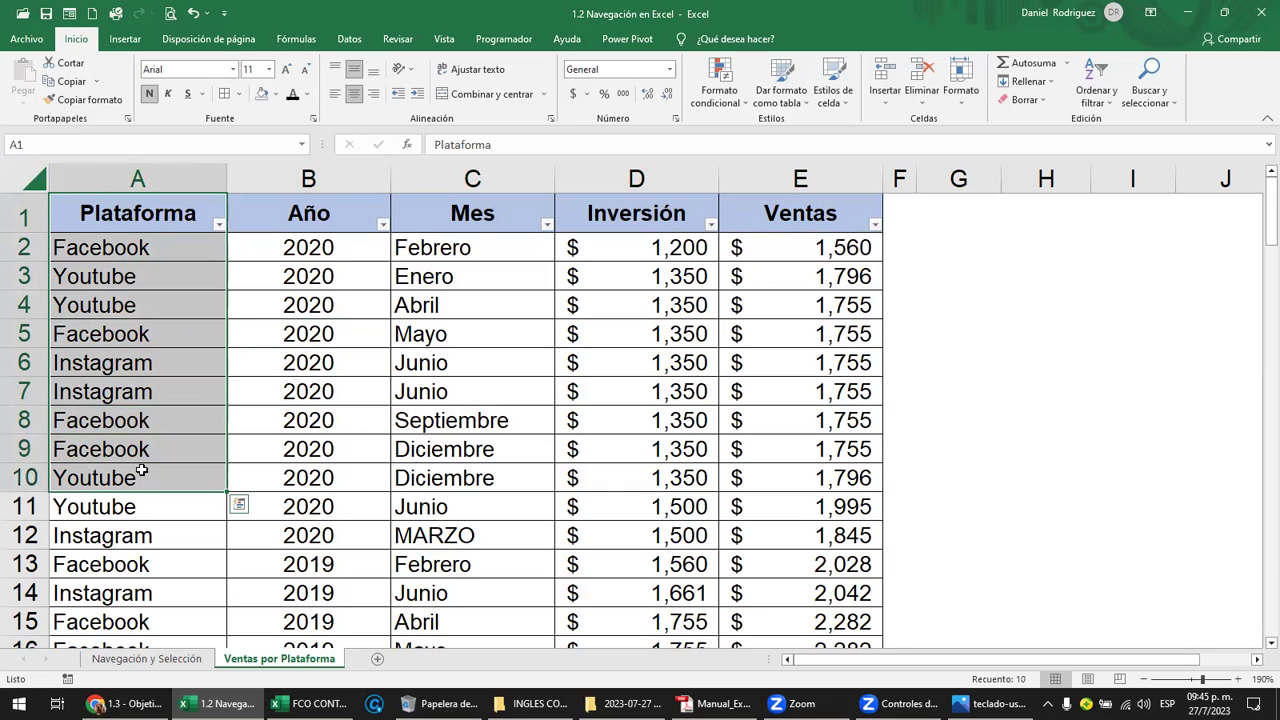
{"action": "left_click_drag", "start_coordinate": [501, 224], "coordinate": [517, 466], "text": "ctrl"}
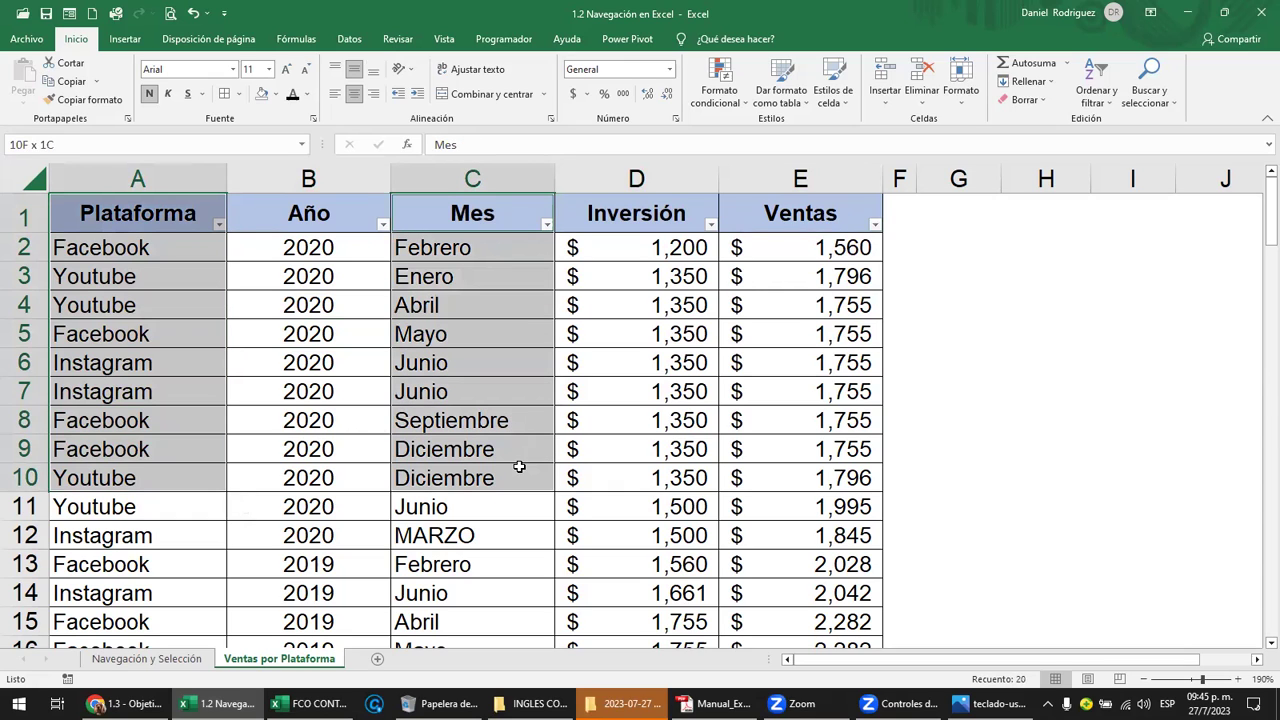
{"action": "left_click_drag", "start_coordinate": [820, 215], "coordinate": [848, 476], "text": "ctrl"}
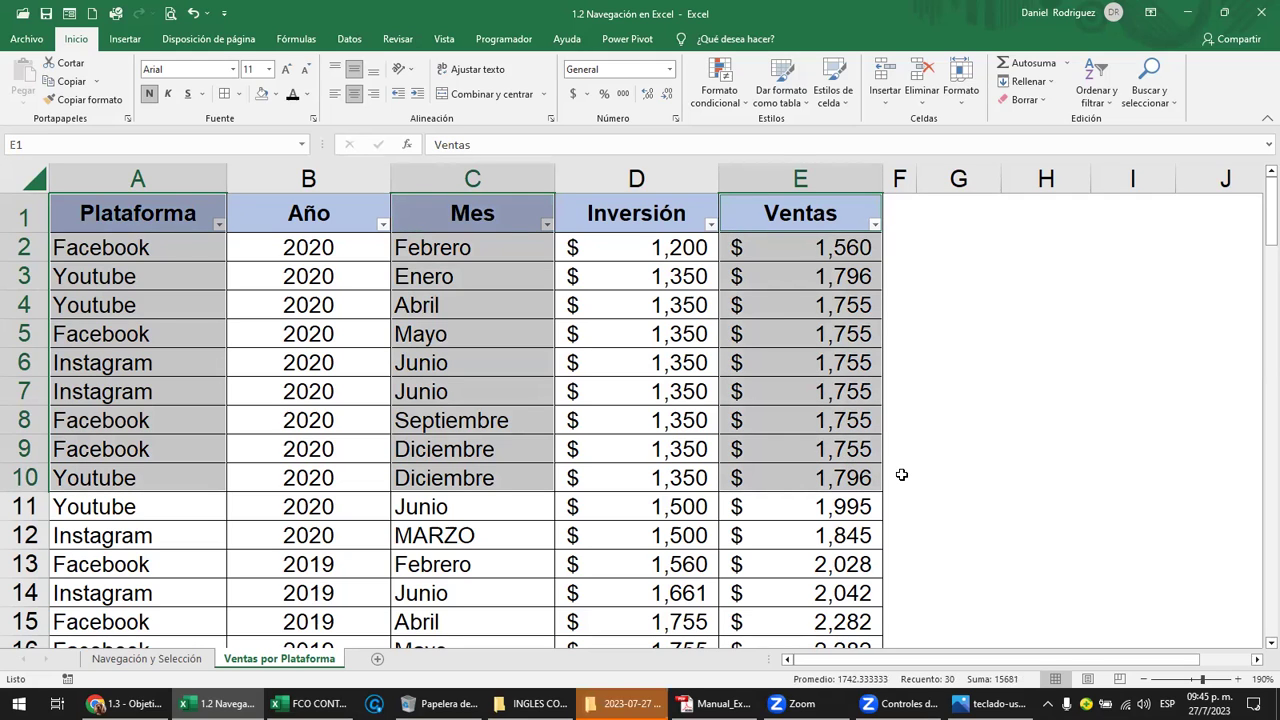
Select the A1:E10 block, then reselect Plataforma, Mes and Ventas rows 1–10 as separate areas
{"action": "double_click", "coordinate": [135, 212]}
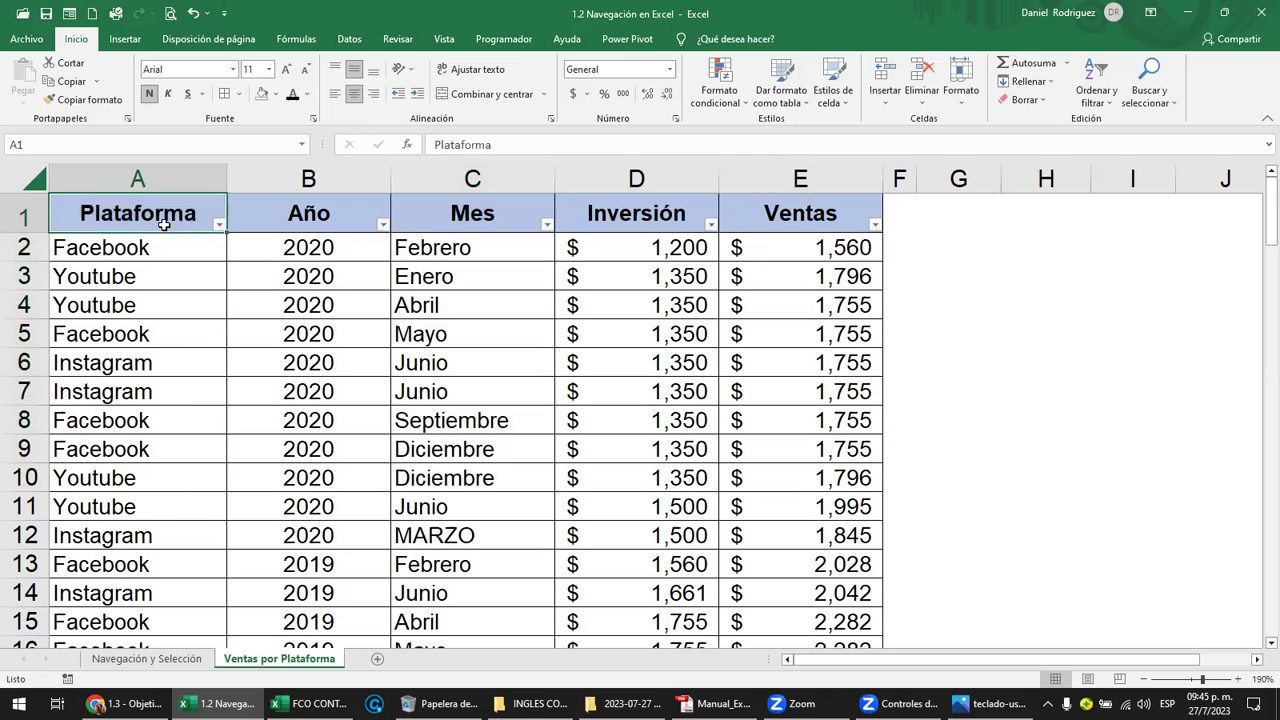
{"action": "left_click_drag", "start_coordinate": [130, 214], "coordinate": [838, 469]}
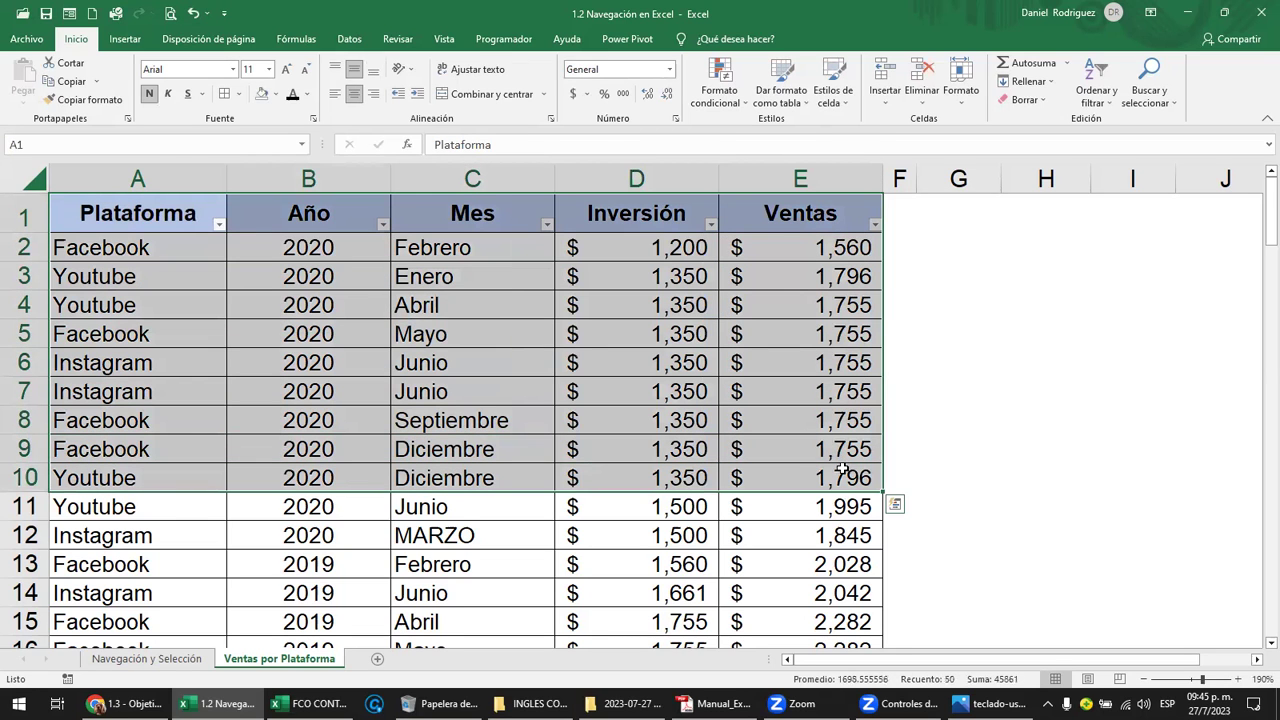
{"action": "left_click_drag", "start_coordinate": [117, 212], "coordinate": [158, 478]}
{"action": "key", "text": "ctrl+q"}
{"action": "key", "text": "Escape"}
{"action": "left_click_drag", "start_coordinate": [449, 216], "coordinate": [492, 475], "text": "ctrl"}
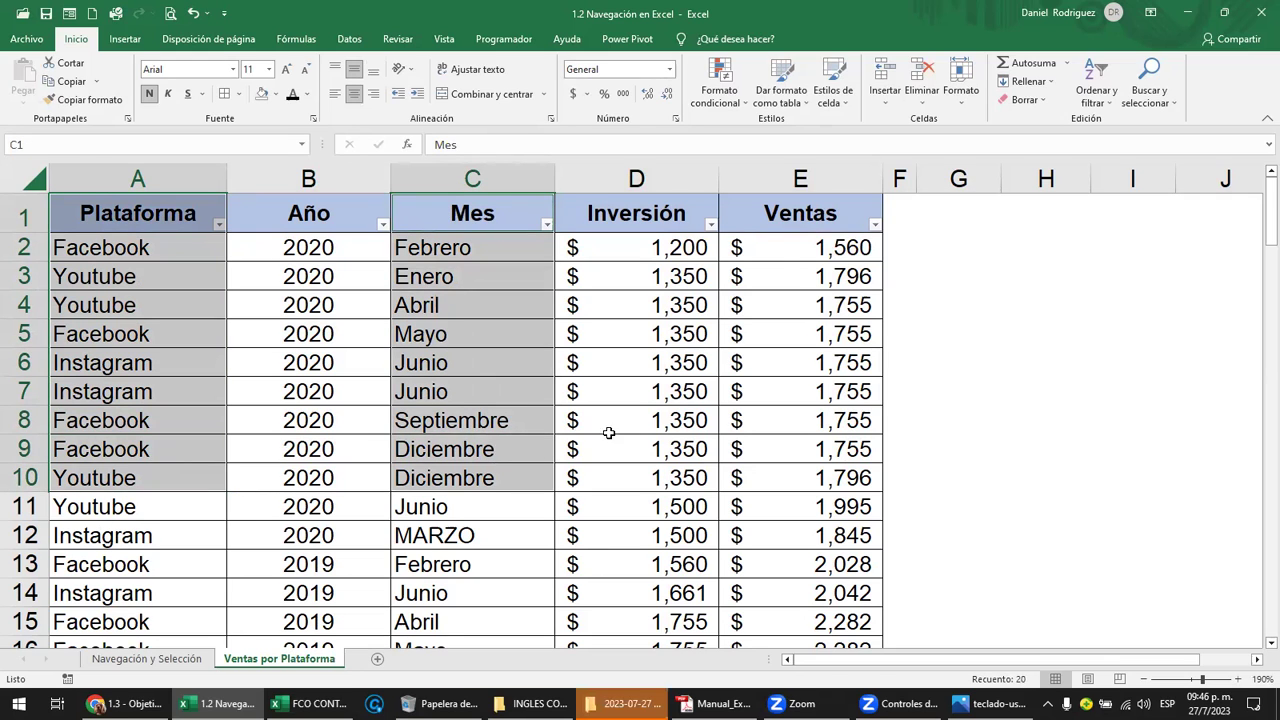
{"action": "left_click_drag", "start_coordinate": [783, 218], "coordinate": [845, 470], "text": "ctrl"}
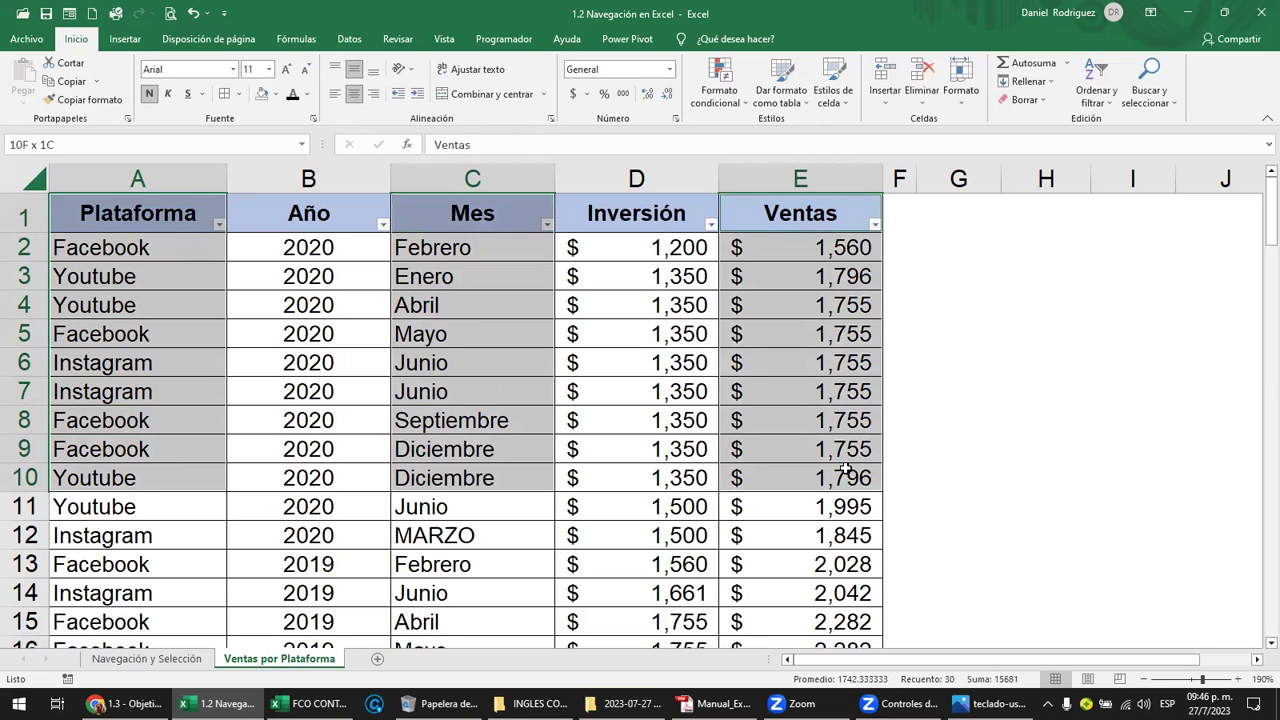
{"action": "left_click", "coordinate": [1010, 311]}
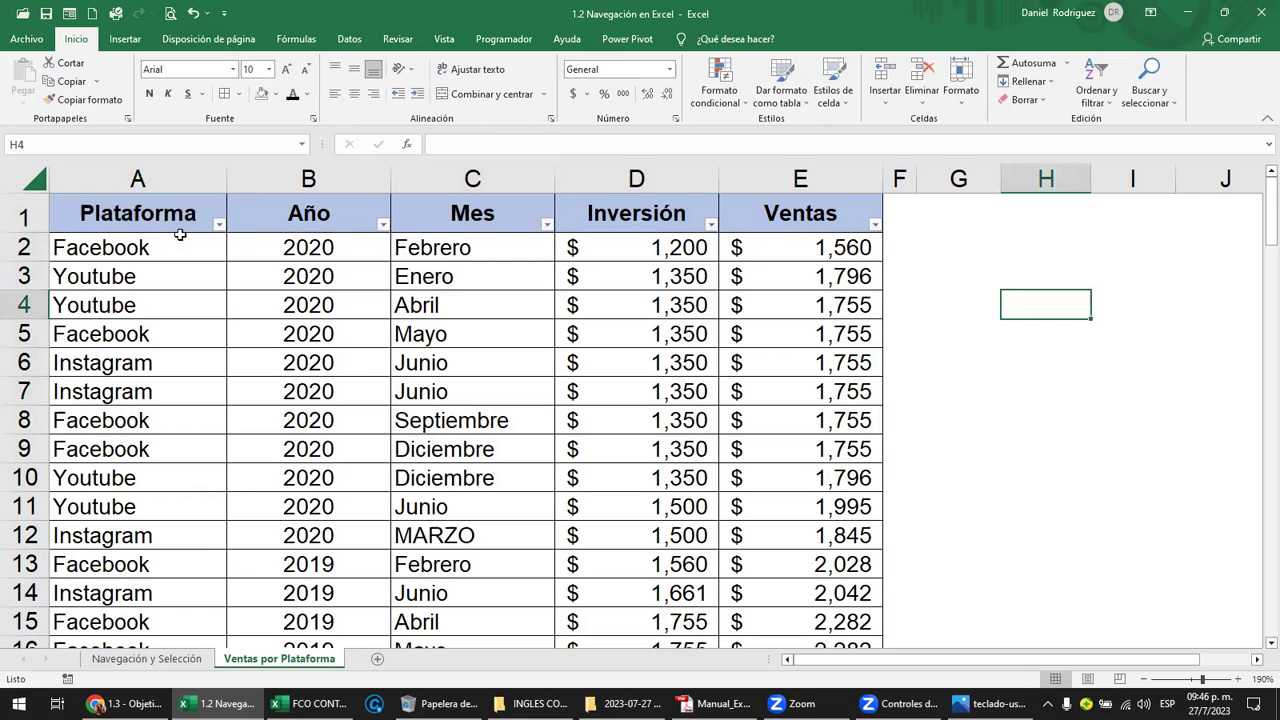
Color Plataforma A1:A10 and Ventas E1:E9 red, undo it, and go back to the lesson page
{"action": "left_click_drag", "start_coordinate": [134, 209], "coordinate": [171, 470]}
{"action": "mouse_move", "coordinate": [776, 213]}
{"action": "left_mouse_down"}
{"action": "mouse_move", "coordinate": [810, 338]}
{"action": "mouse_move", "coordinate": [820, 449]}
{"action": "left_mouse_up"}
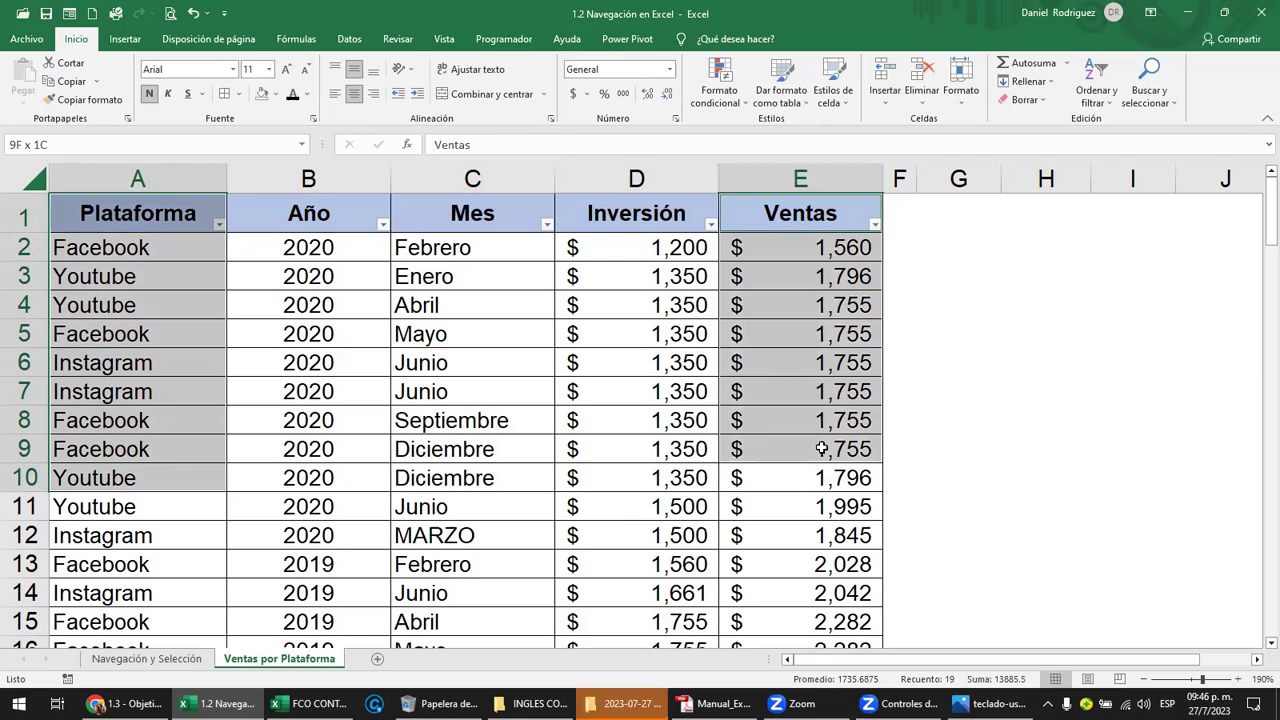
{"action": "left_click", "coordinate": [310, 94]}
{"action": "left_click", "coordinate": [306, 237]}
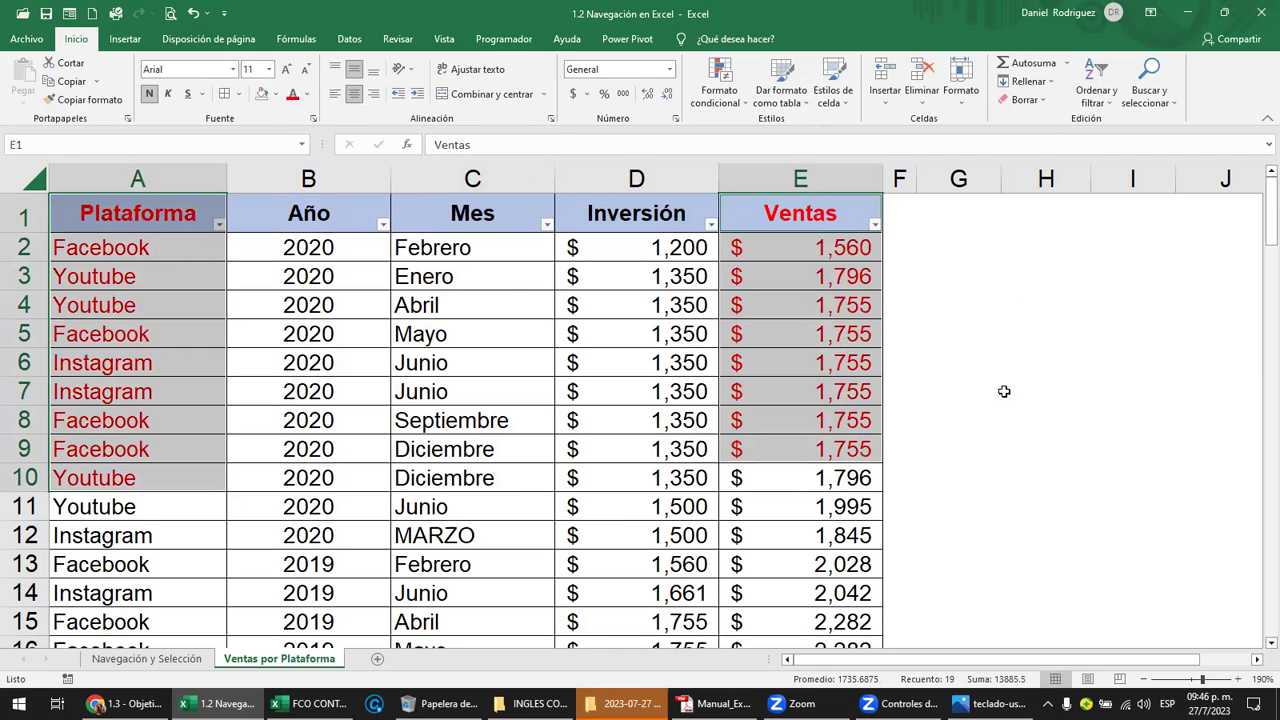
{"action": "left_click", "coordinate": [1000, 396]}
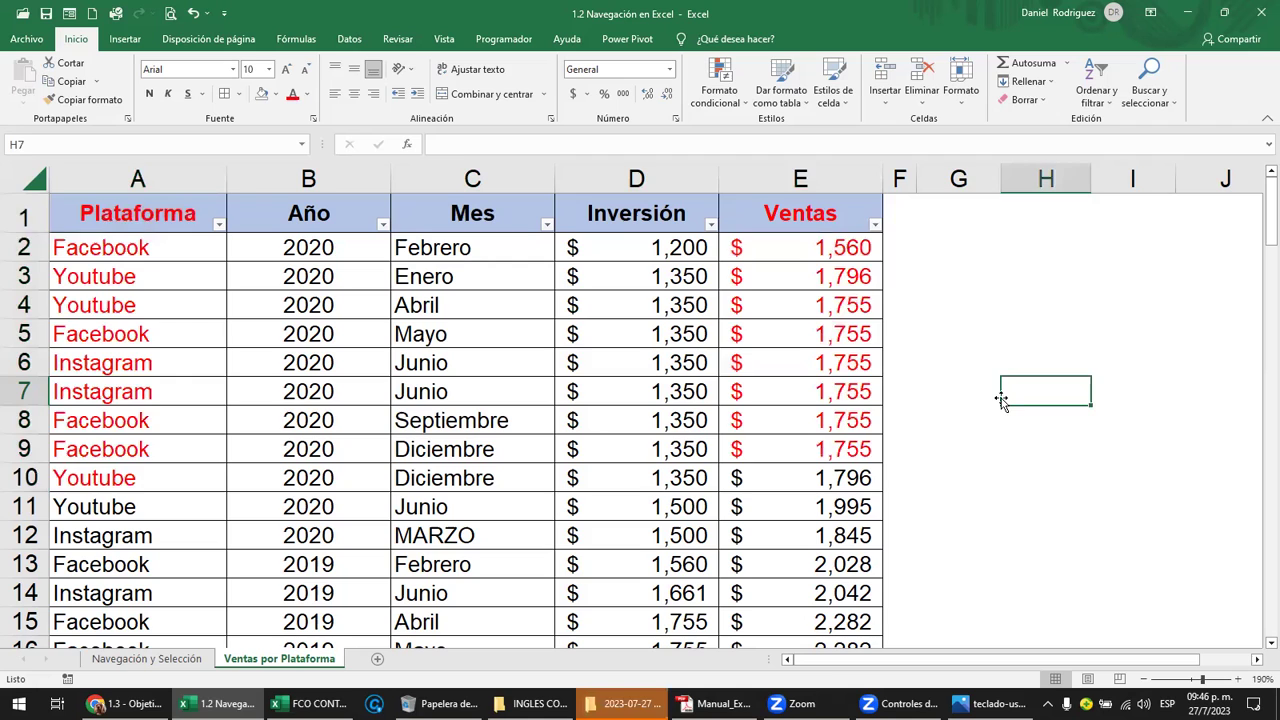
{"action": "key", "text": "ctrl+z"}
{"action": "left_click", "coordinate": [917, 397]}
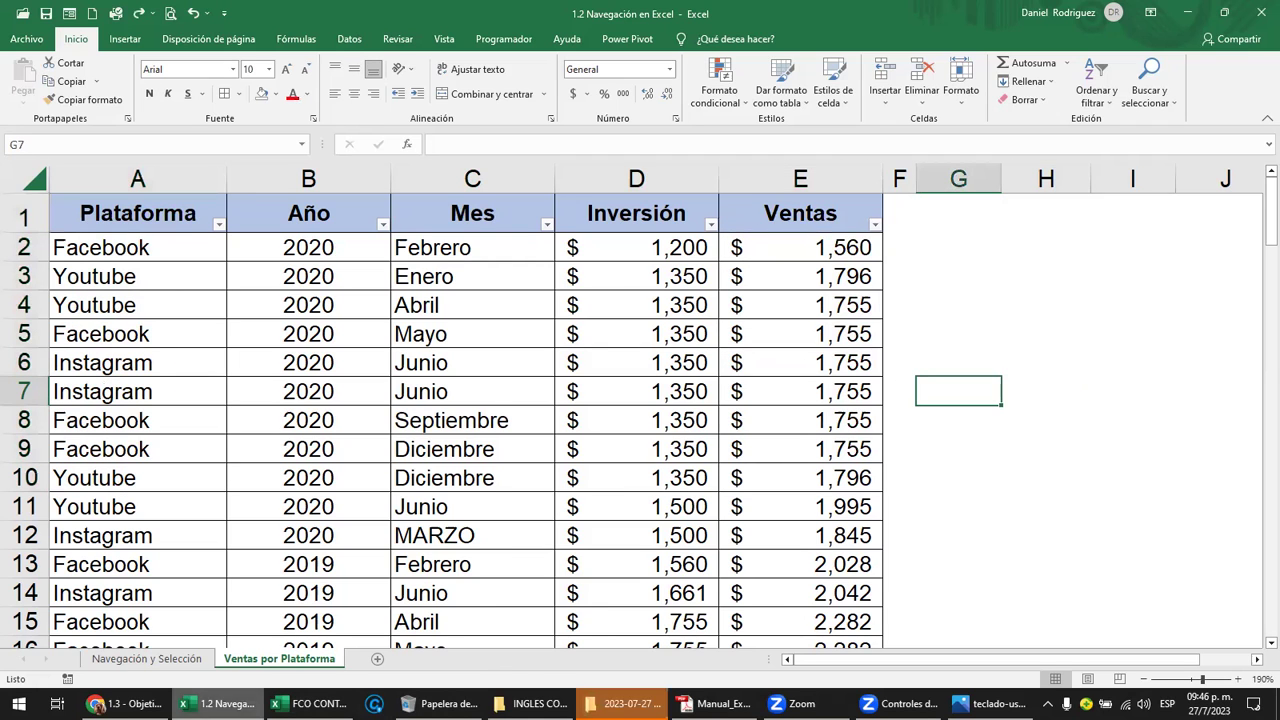
{"action": "left_click", "coordinate": [127, 703]}
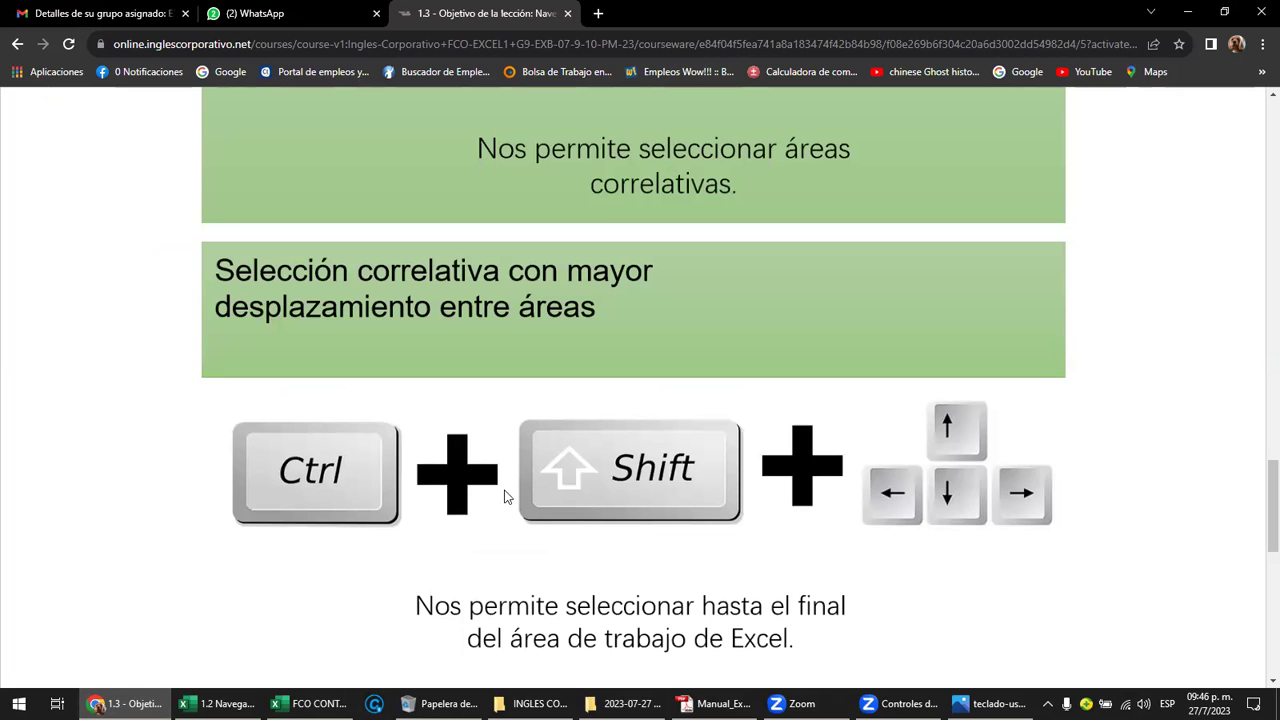
{"action": "scroll", "coordinate": [650, 455], "scroll_direction": "up", "scroll_amount": 2}
{"action": "scroll", "coordinate": [650, 455], "scroll_direction": "up", "scroll_amount": 3}
{"action": "scroll", "coordinate": [650, 451], "scroll_direction": "down", "scroll_amount": 2}
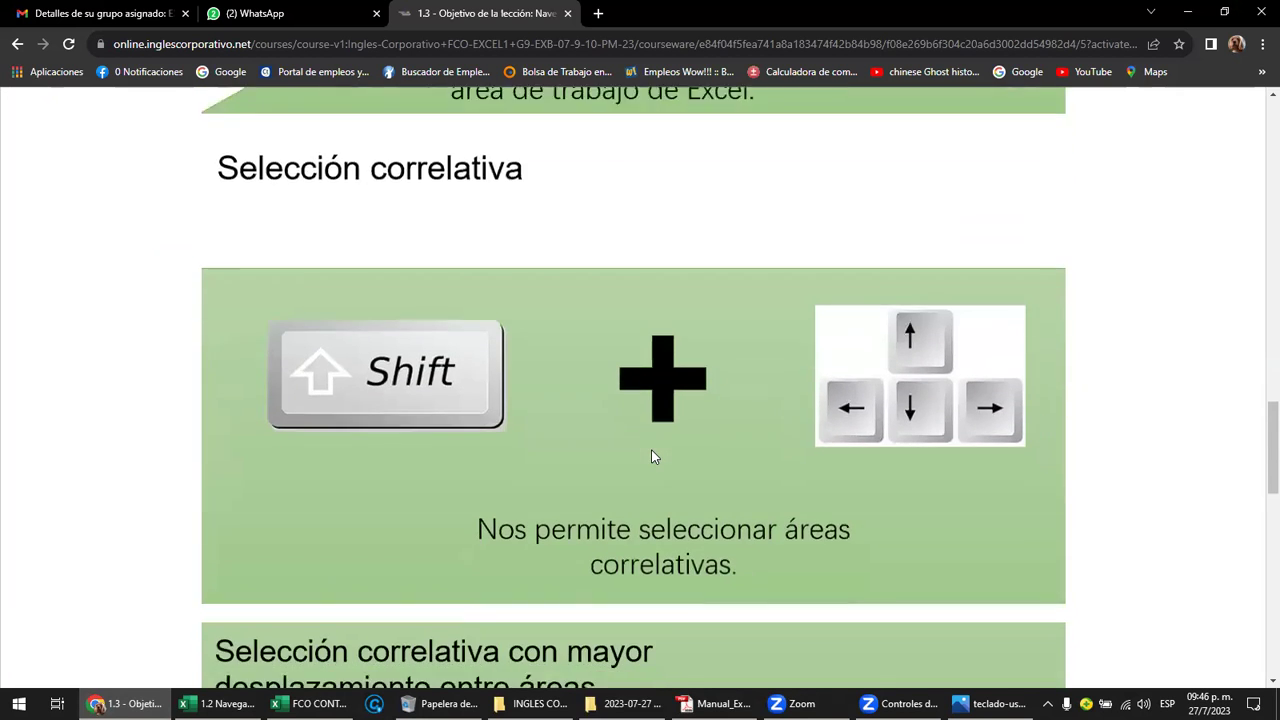
{"action": "scroll", "coordinate": [651, 449], "scroll_direction": "down", "scroll_amount": 1}
{"action": "scroll", "coordinate": [651, 456], "scroll_direction": "down", "scroll_amount": 2}
{"action": "scroll", "coordinate": [651, 456], "scroll_direction": "down", "scroll_amount": 2}
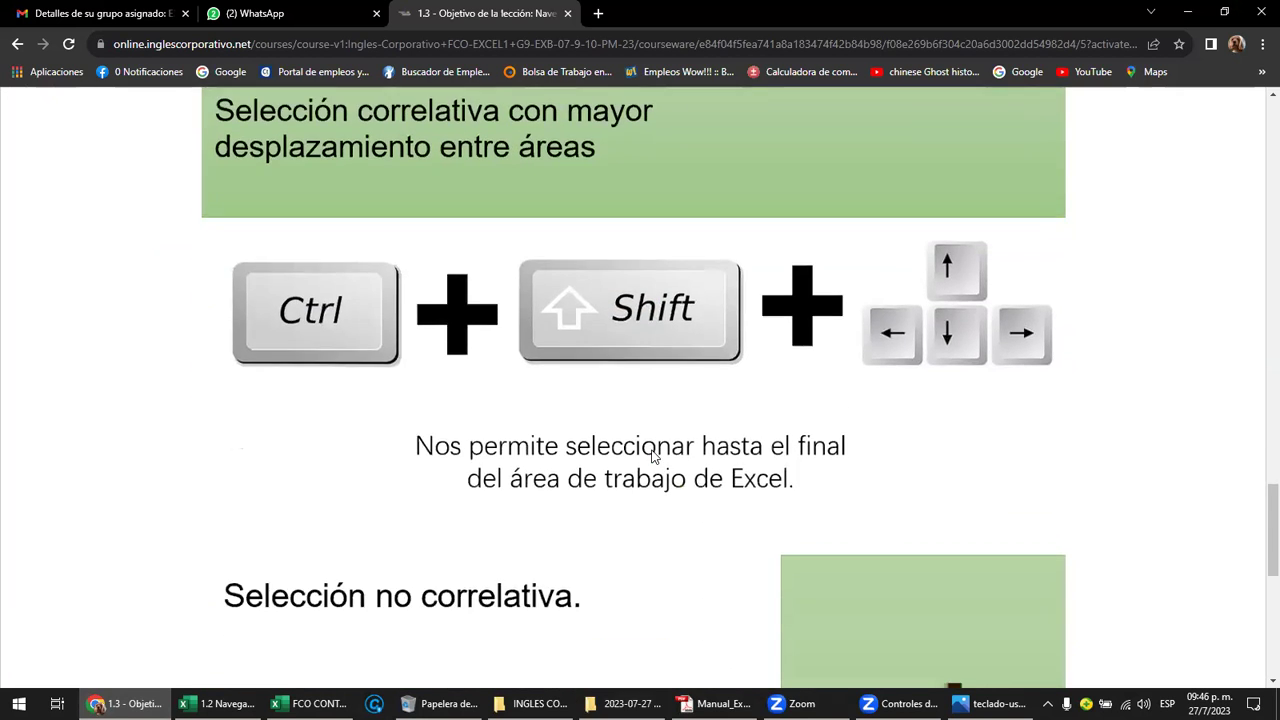
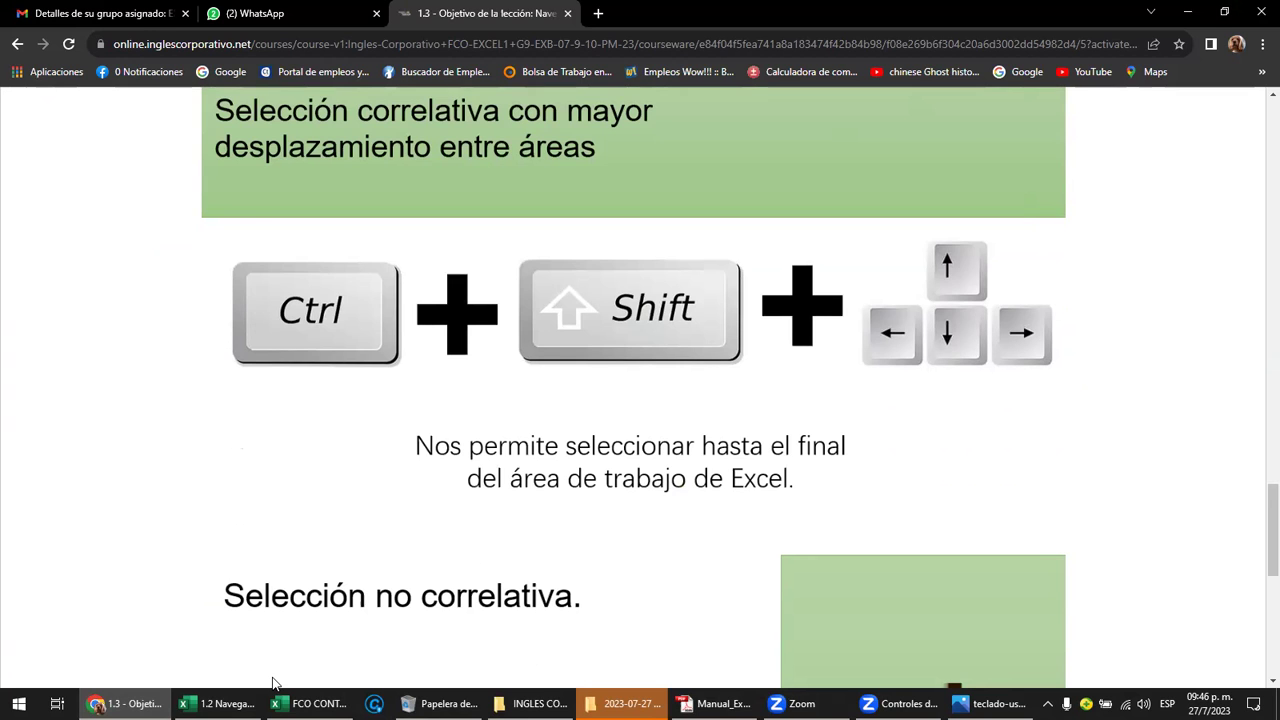
Switch from Chrome to the open '1.2 Navegación en Excel' workbook
{"action": "left_click", "coordinate": [220, 703]}
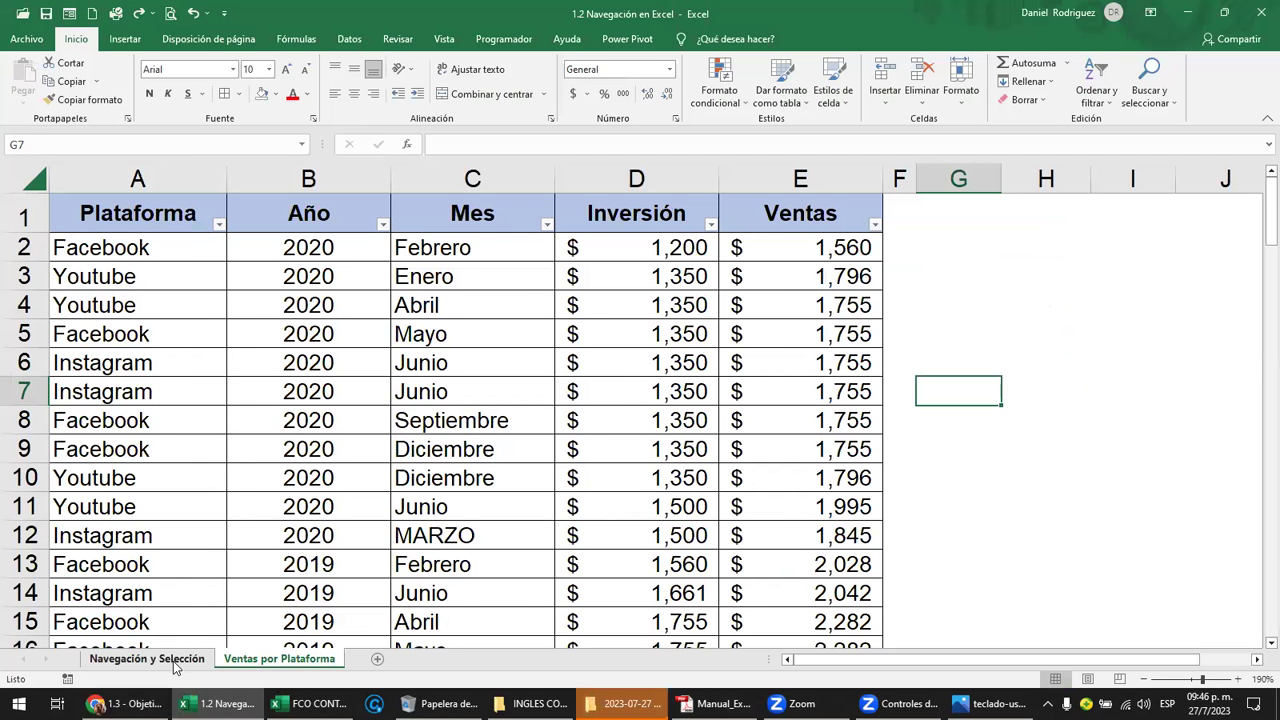
On the Navegación y Selección sheet, select the header row from B4 to TOTAL with Ctrl+Shift+arrows
{"action": "left_click", "coordinate": [176, 660]}
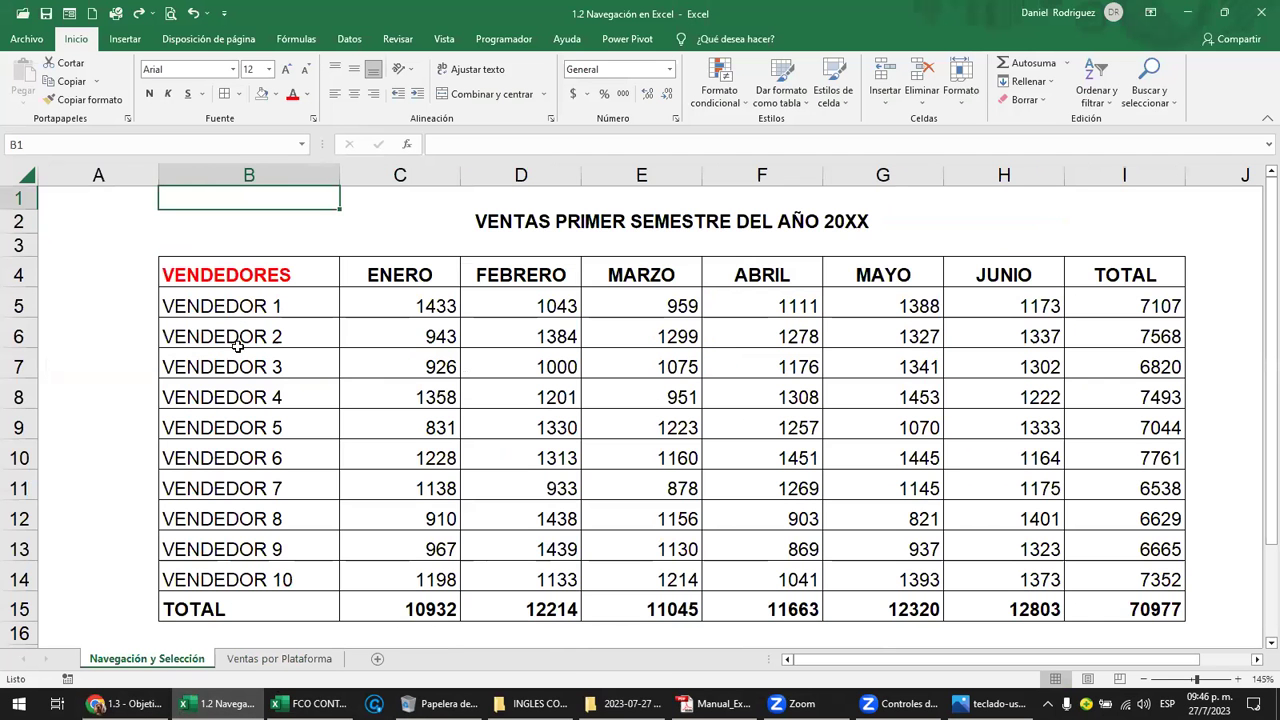
{"action": "left_click", "coordinate": [231, 276]}
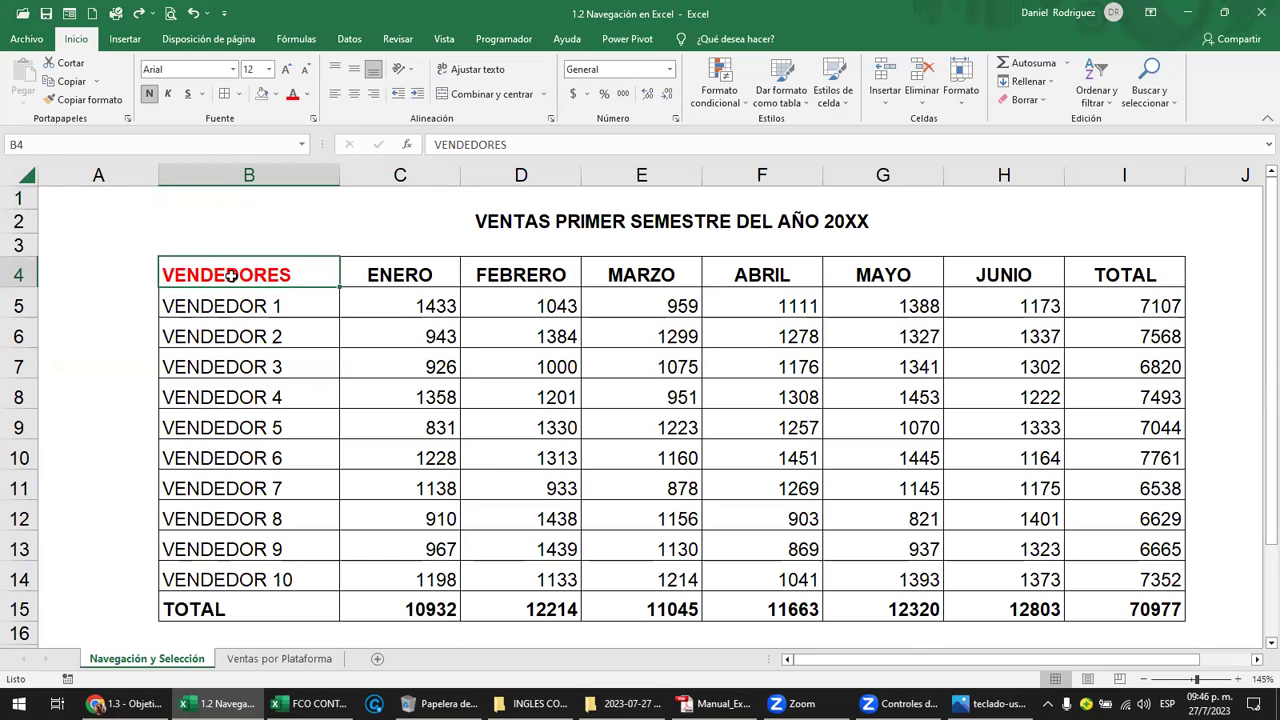
{"action": "key", "text": "ctrl+shift+Right"}
{"action": "key", "text": "ctrl+shift+Down"}
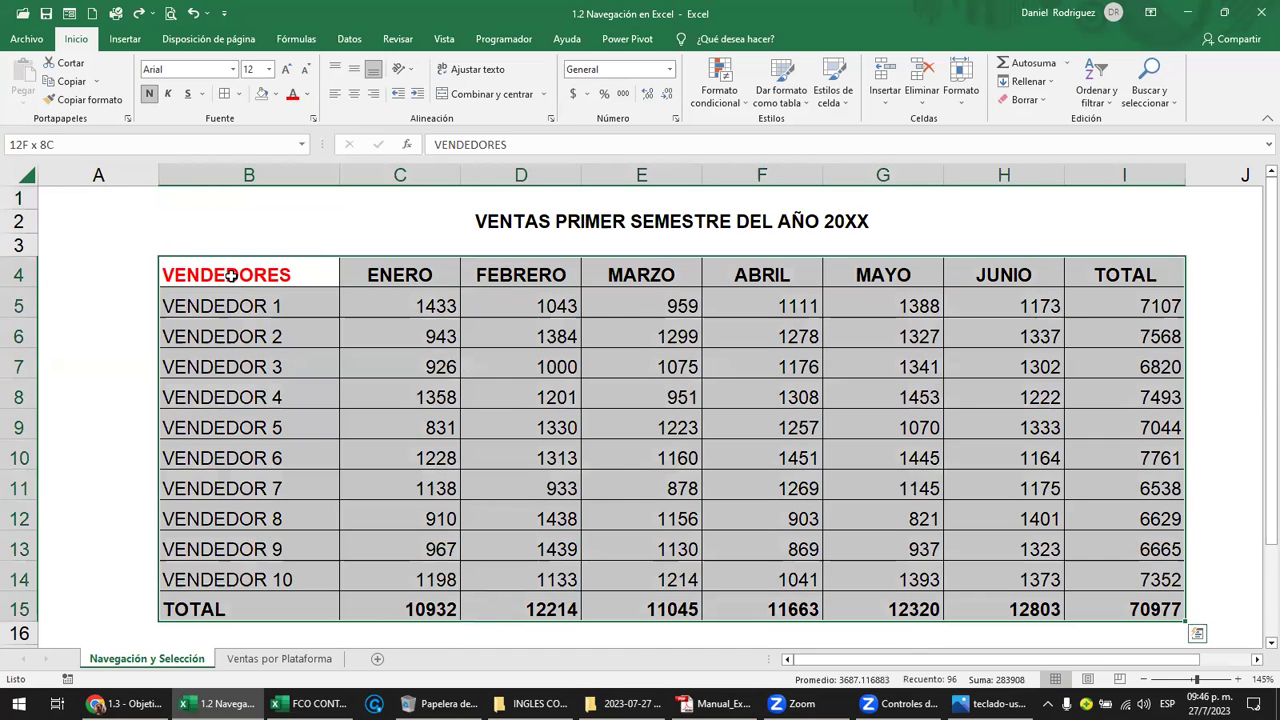
{"action": "key", "text": "ctrl+shift+Up"}
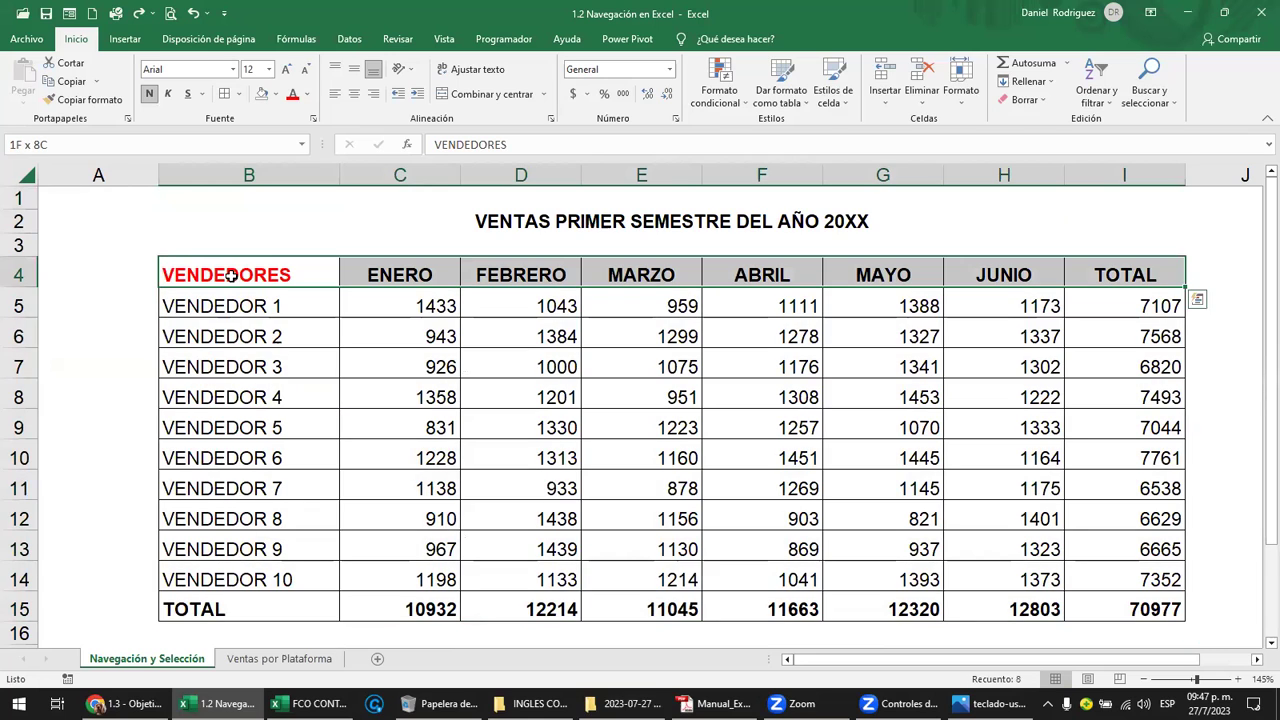
Select the VENDEDORES, MARZO, MAYO and TOTAL columns together as a multi-range selection
{"action": "left_click_drag", "start_coordinate": [236, 272], "coordinate": [254, 611]}
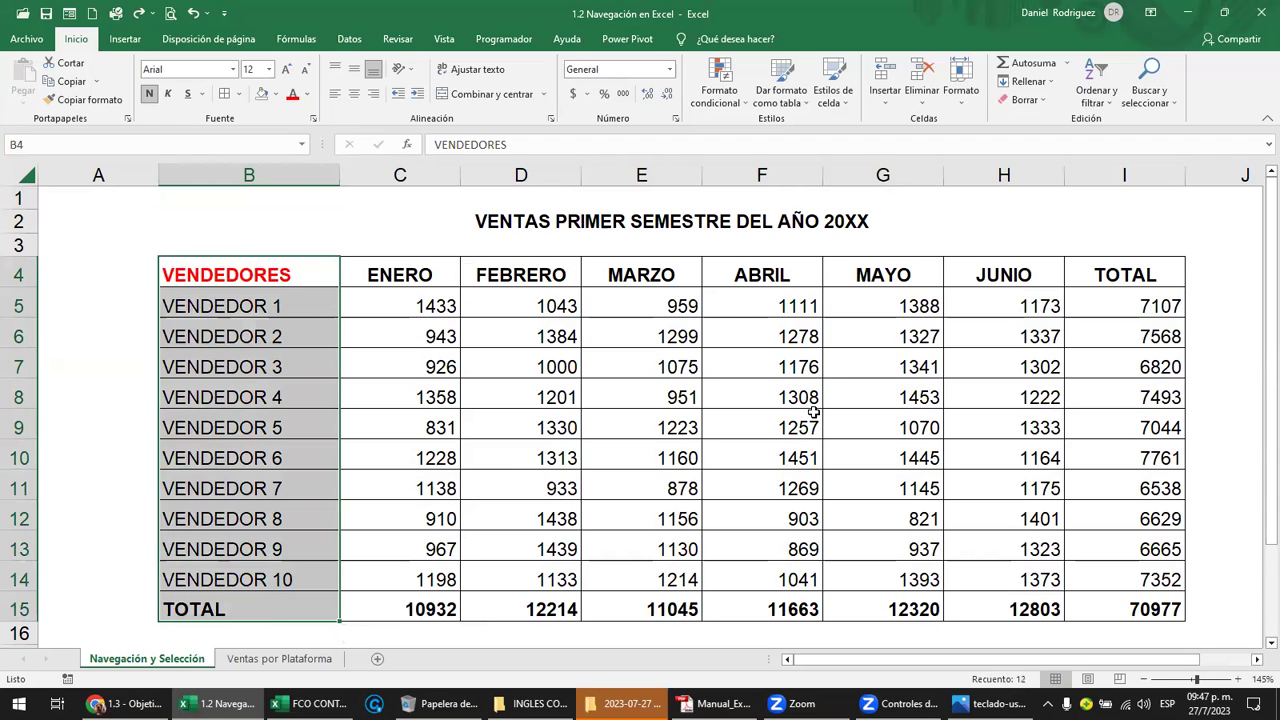
{"action": "left_click", "coordinate": [645, 289], "text": "ctrl"}
{"action": "left_click_drag", "start_coordinate": [642, 355], "coordinate": [640, 588]}
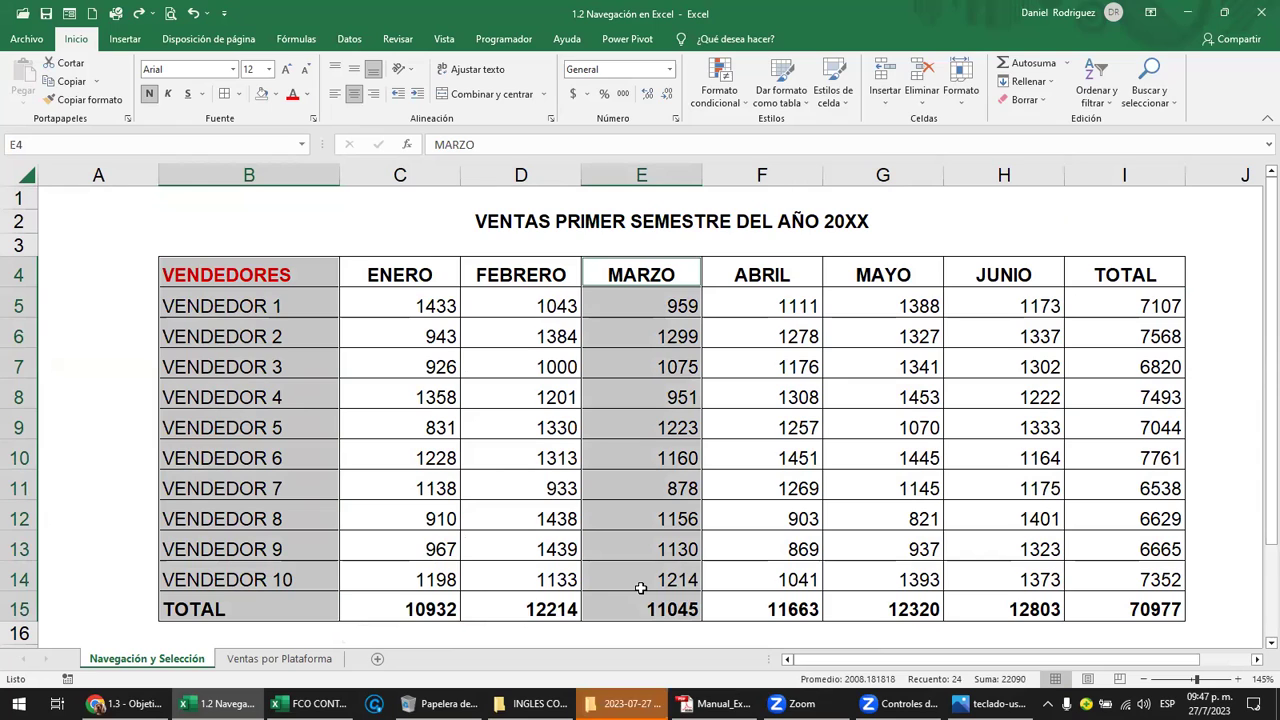
{"action": "left_click_drag", "start_coordinate": [890, 276], "coordinate": [891, 430]}
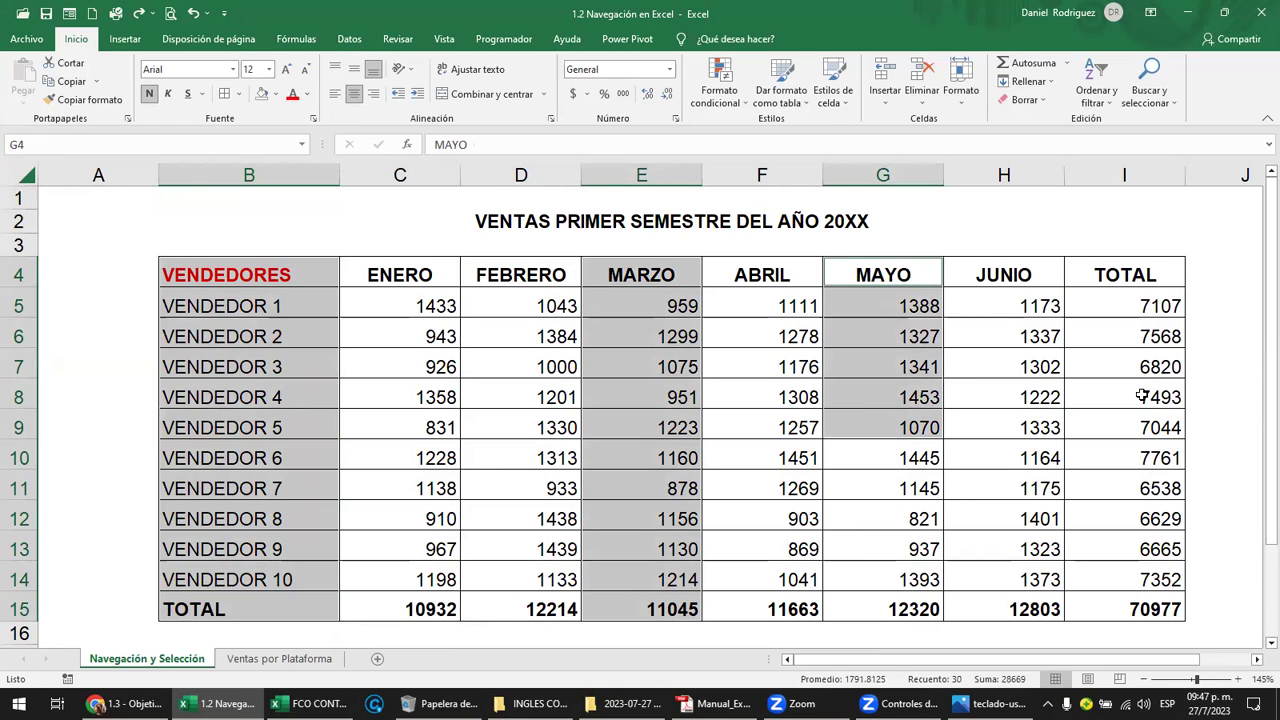
{"action": "left_click_drag", "start_coordinate": [1156, 280], "coordinate": [1158, 610]}
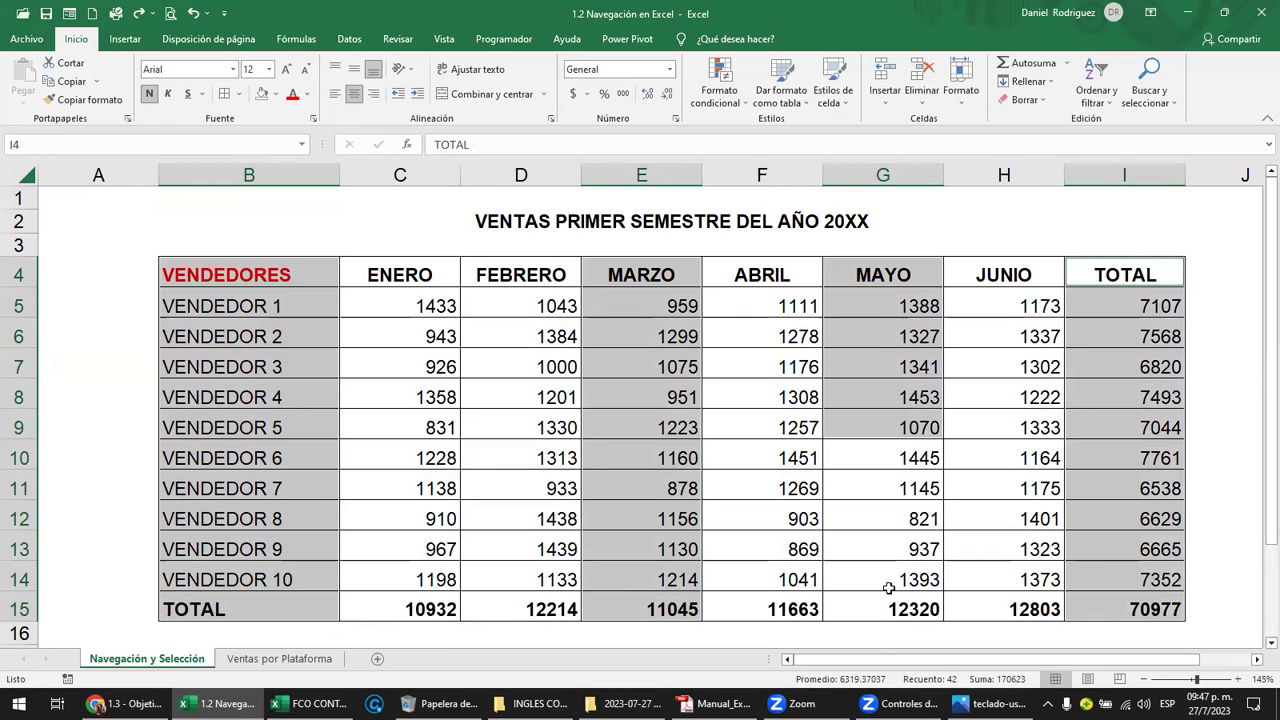
Practise range selections: the B4:I4 header row, vendors 1–2, vendors 9–10 and MAYO–JUNIO figures
{"action": "left_click", "coordinate": [424, 331]}
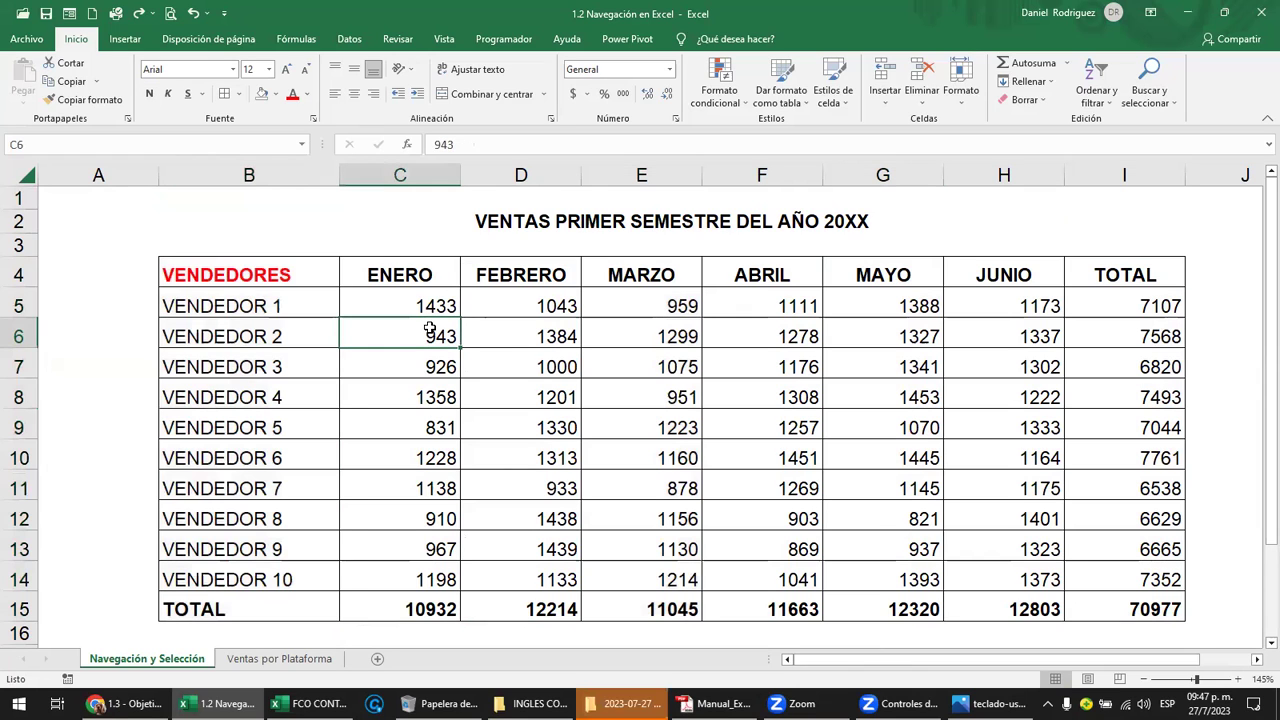
{"action": "left_click", "coordinate": [240, 273]}
{"action": "left_click_drag", "start_coordinate": [384, 274], "coordinate": [1071, 274]}
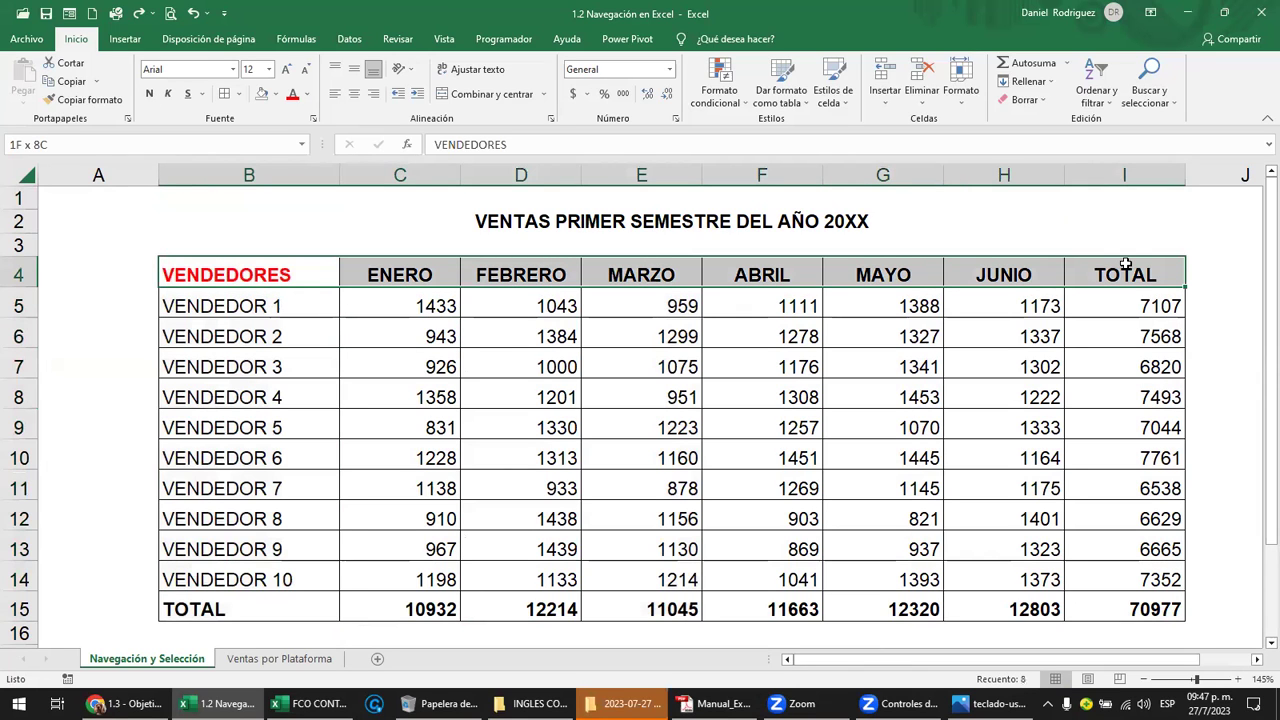
{"action": "left_click_drag", "start_coordinate": [243, 303], "coordinate": [501, 338]}
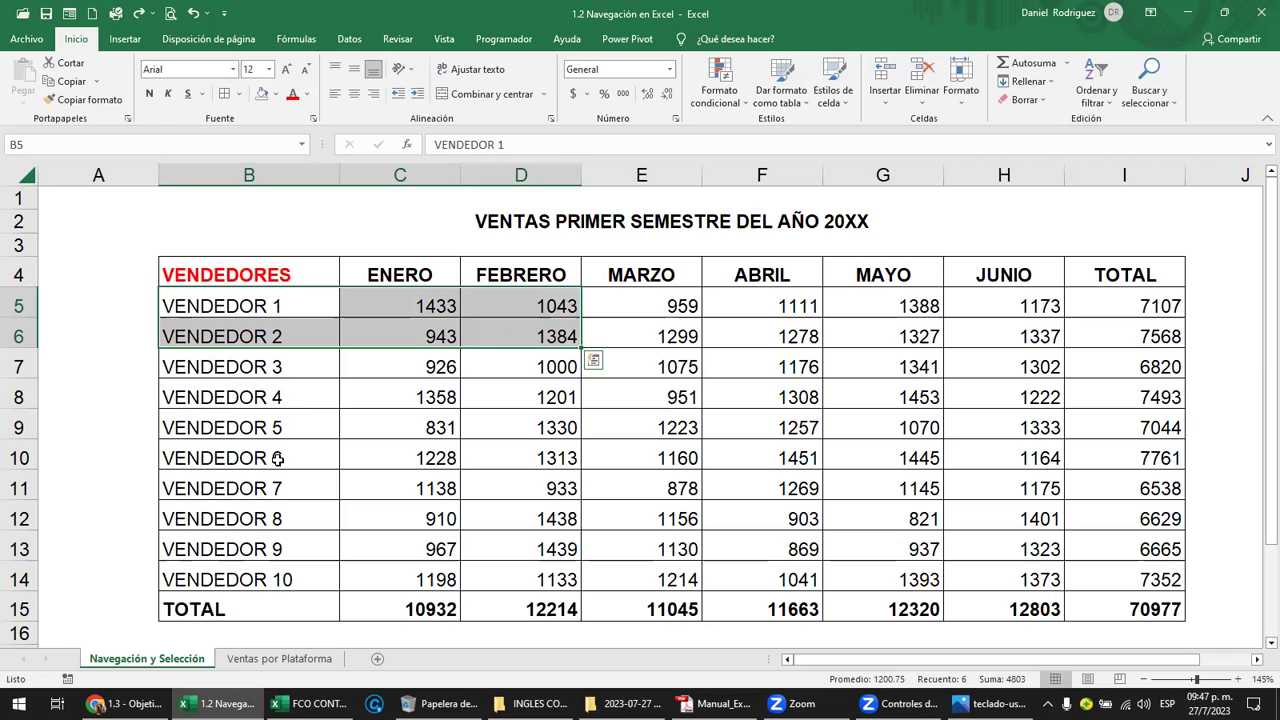
{"action": "left_click_drag", "start_coordinate": [268, 545], "coordinate": [281, 573], "text": "ctrl"}
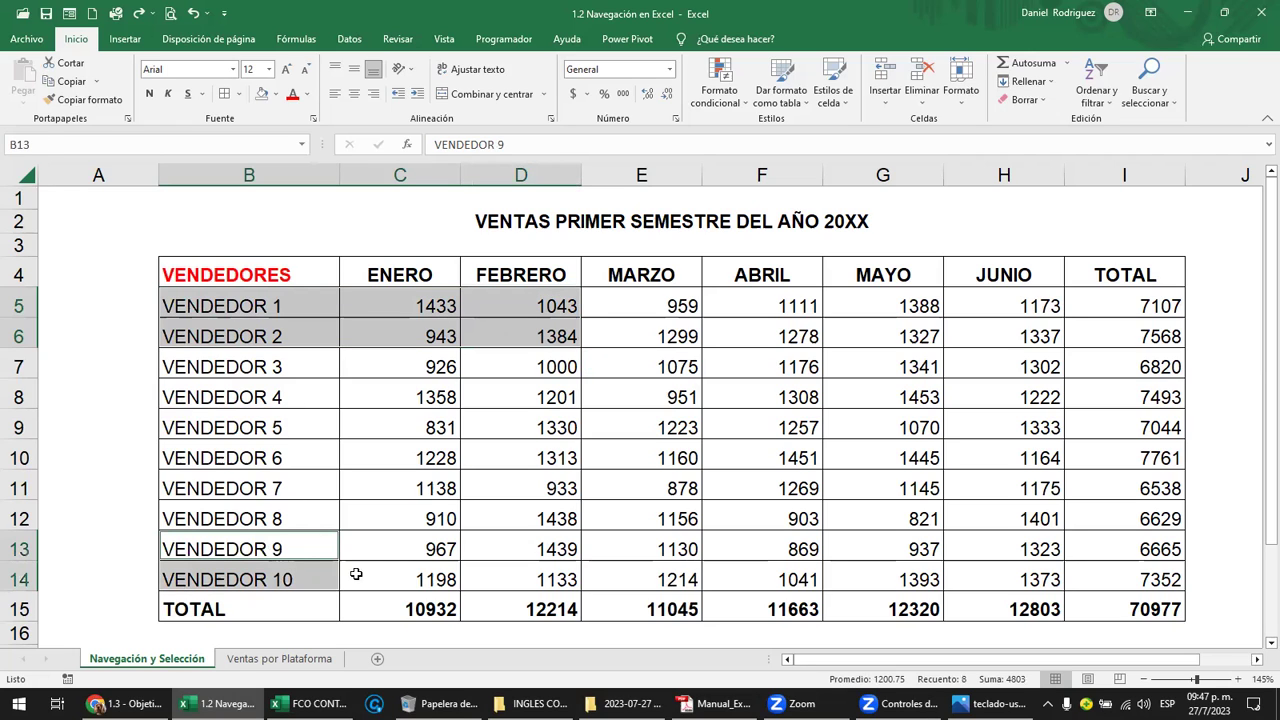
{"action": "left_click_drag", "start_coordinate": [885, 516], "coordinate": [983, 577], "text": "ctrl"}
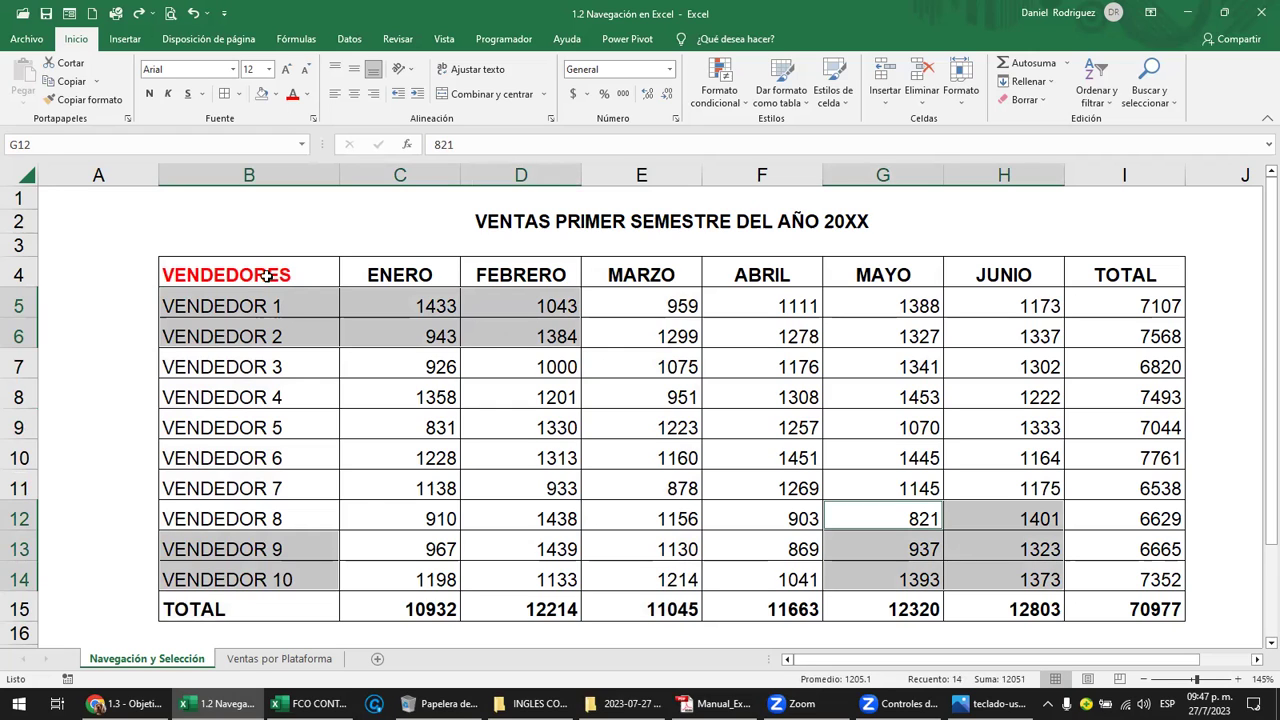
Select VENDEDORES B4:B14 plus FEBRERO D4:D14 and JUNIO H4:H14 together
{"action": "left_click_drag", "start_coordinate": [268, 276], "coordinate": [272, 583]}
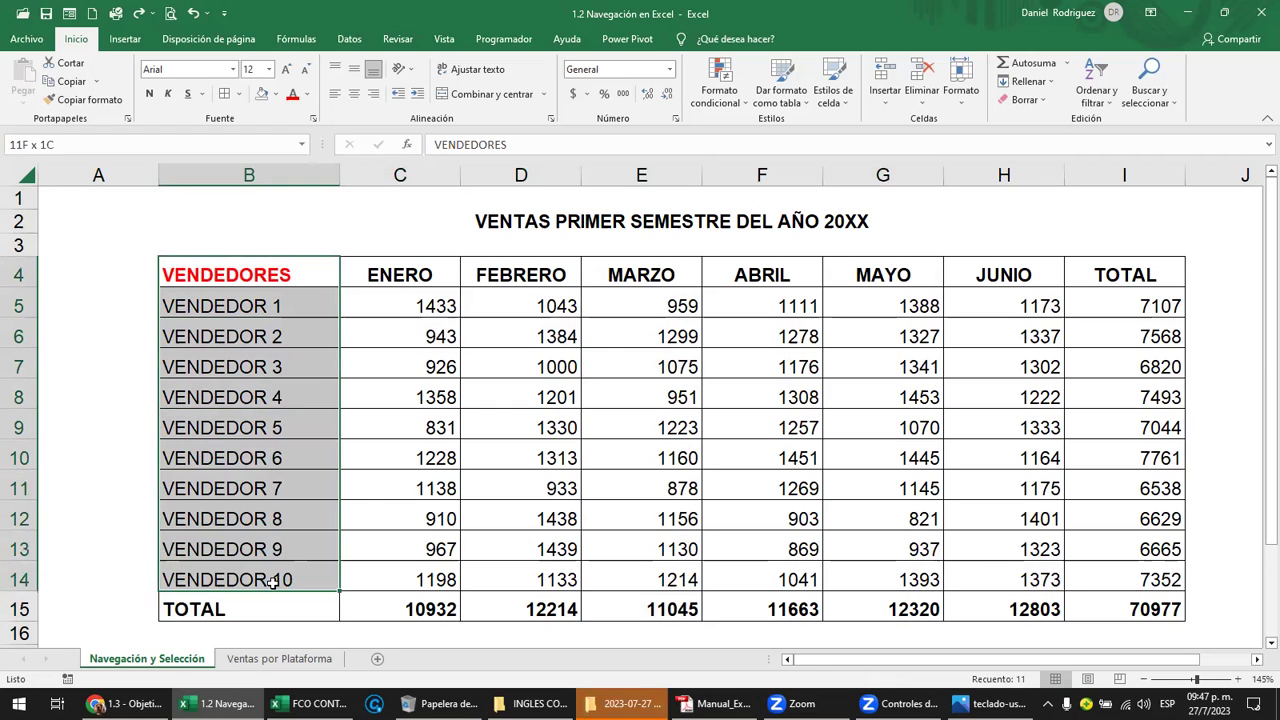
{"action": "left_click_drag", "start_coordinate": [510, 275], "coordinate": [550, 580]}
{"action": "left_click_drag", "start_coordinate": [998, 278], "coordinate": [1023, 574]}
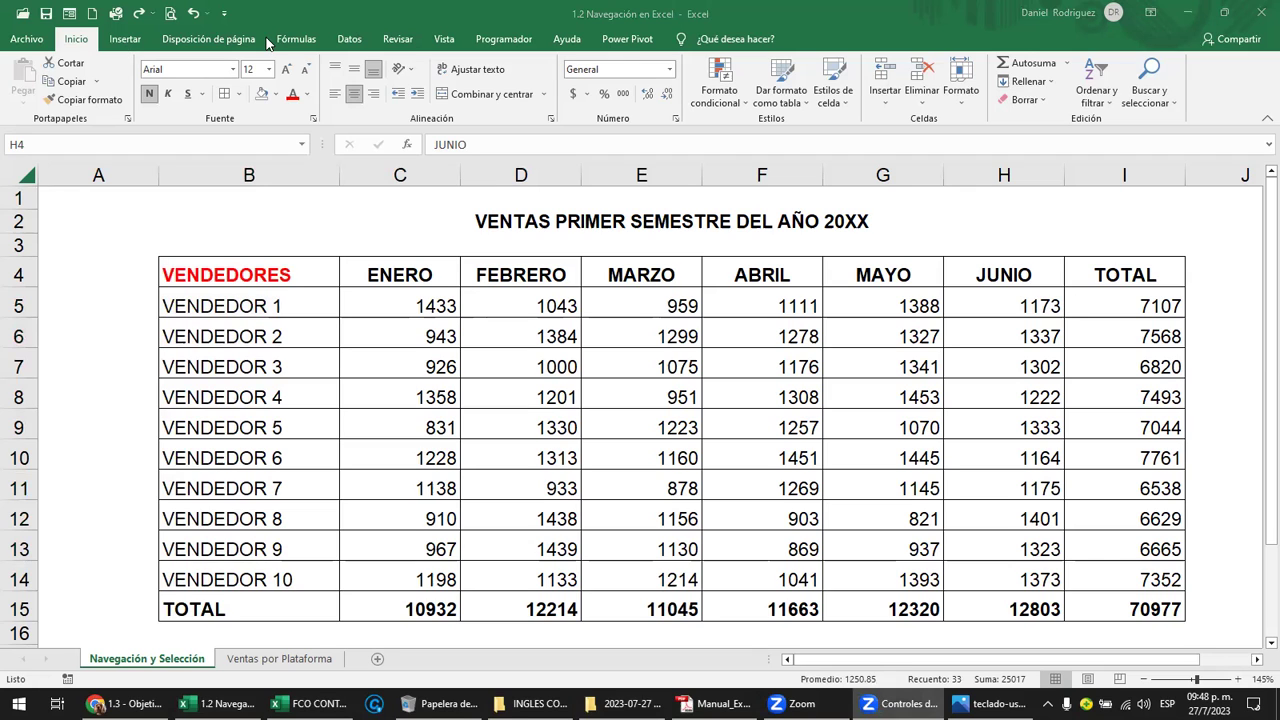
Insert a clustered column chart of FEBRERO and JUNIO, delete it, then select cell H3
{"action": "left_click", "coordinate": [137, 40]}
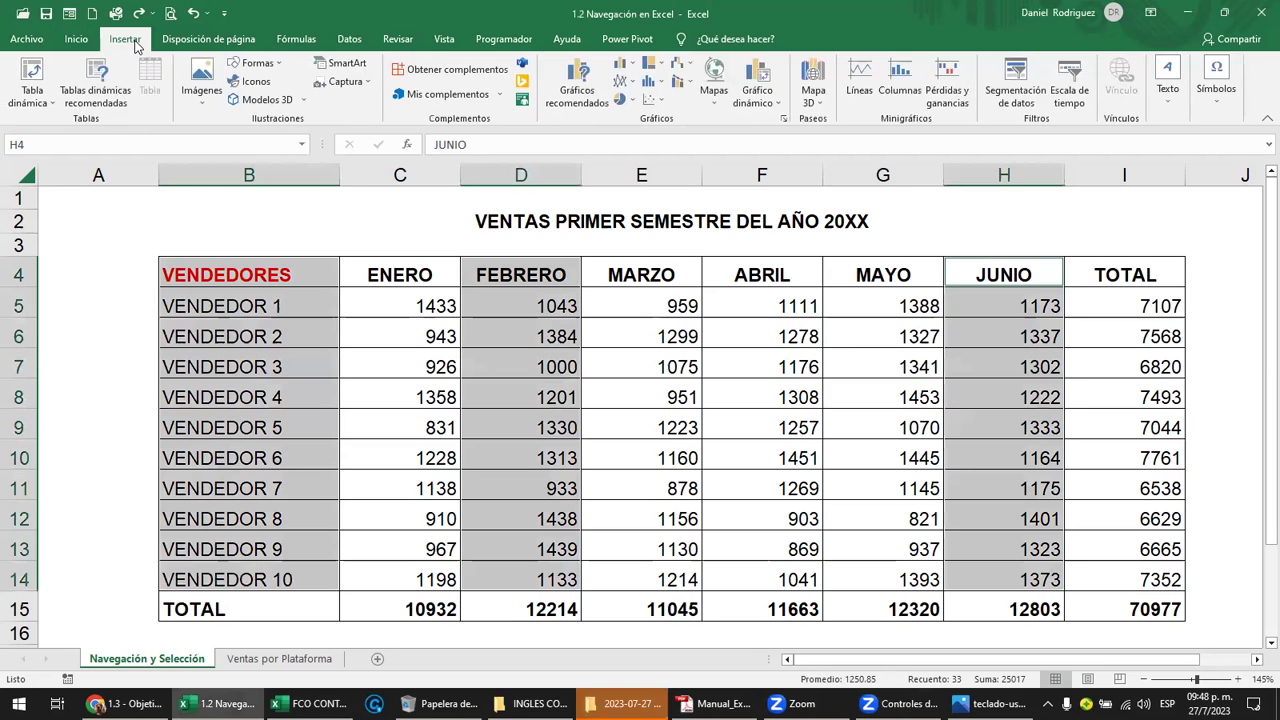
{"action": "left_click", "coordinate": [624, 66]}
{"action": "left_click", "coordinate": [628, 155]}
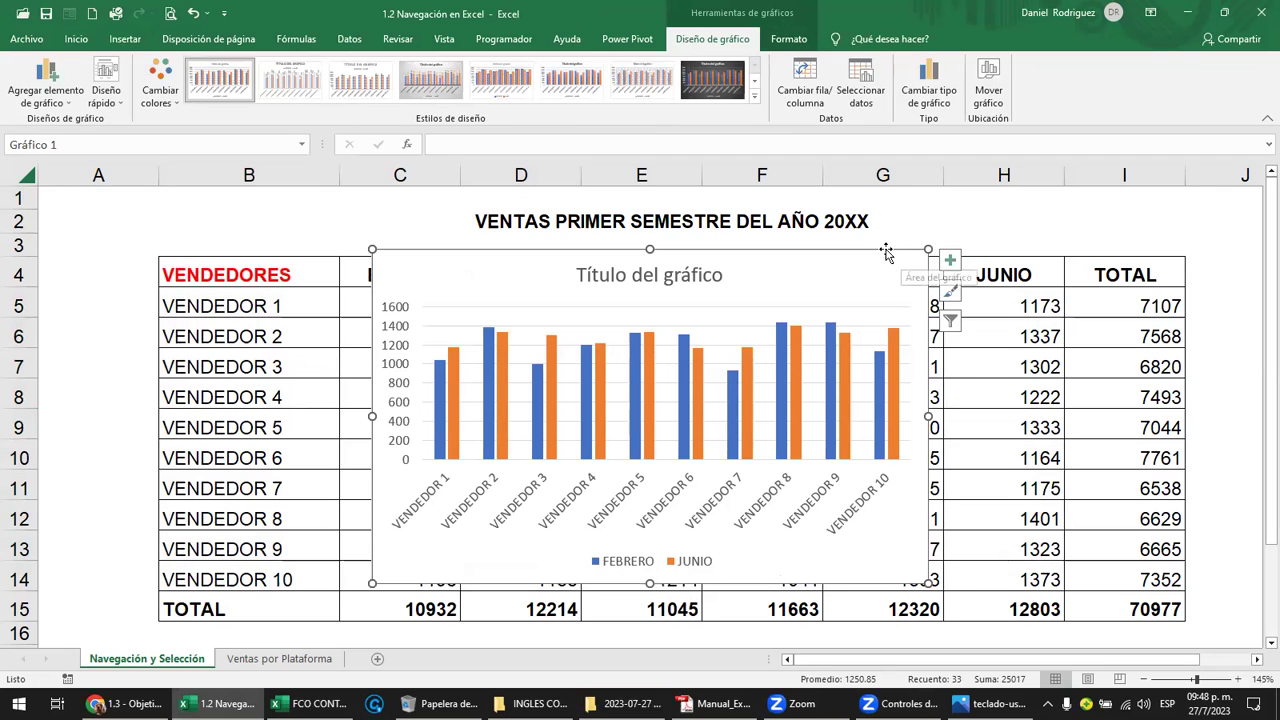
{"action": "left_click", "coordinate": [855, 271]}
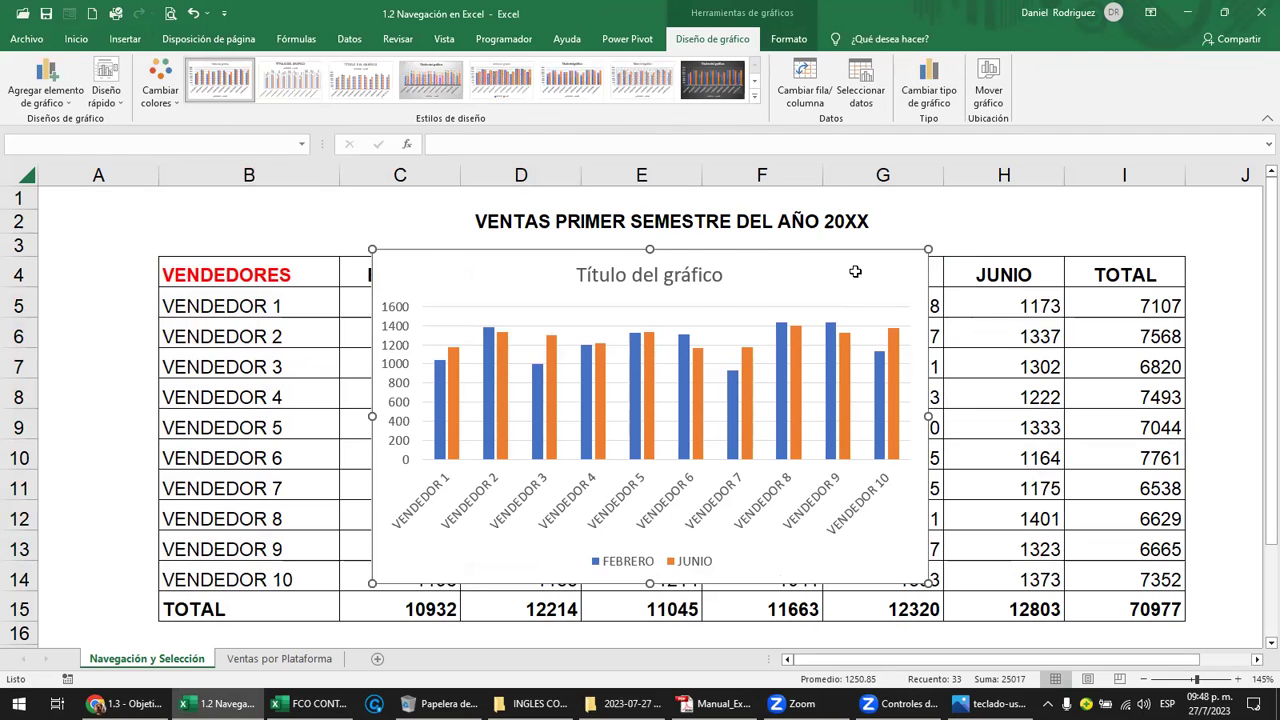
{"action": "key", "text": "Delete"}
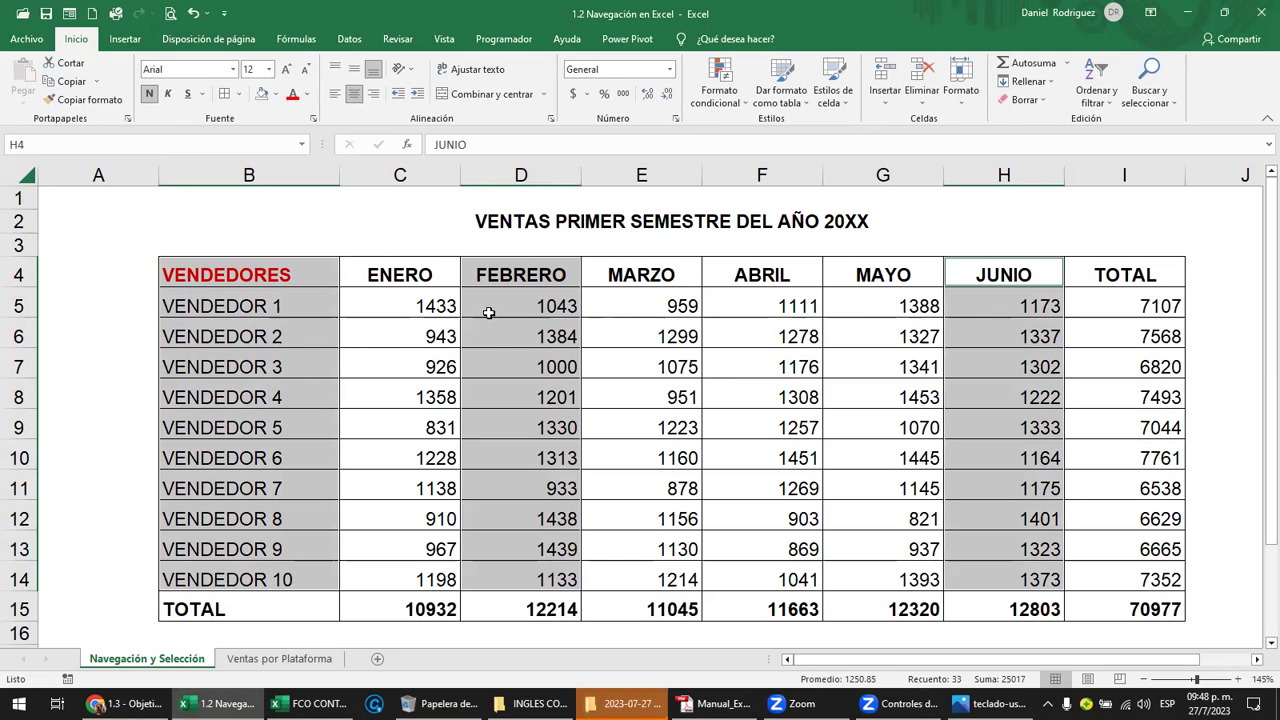
{"action": "left_click", "coordinate": [948, 254]}
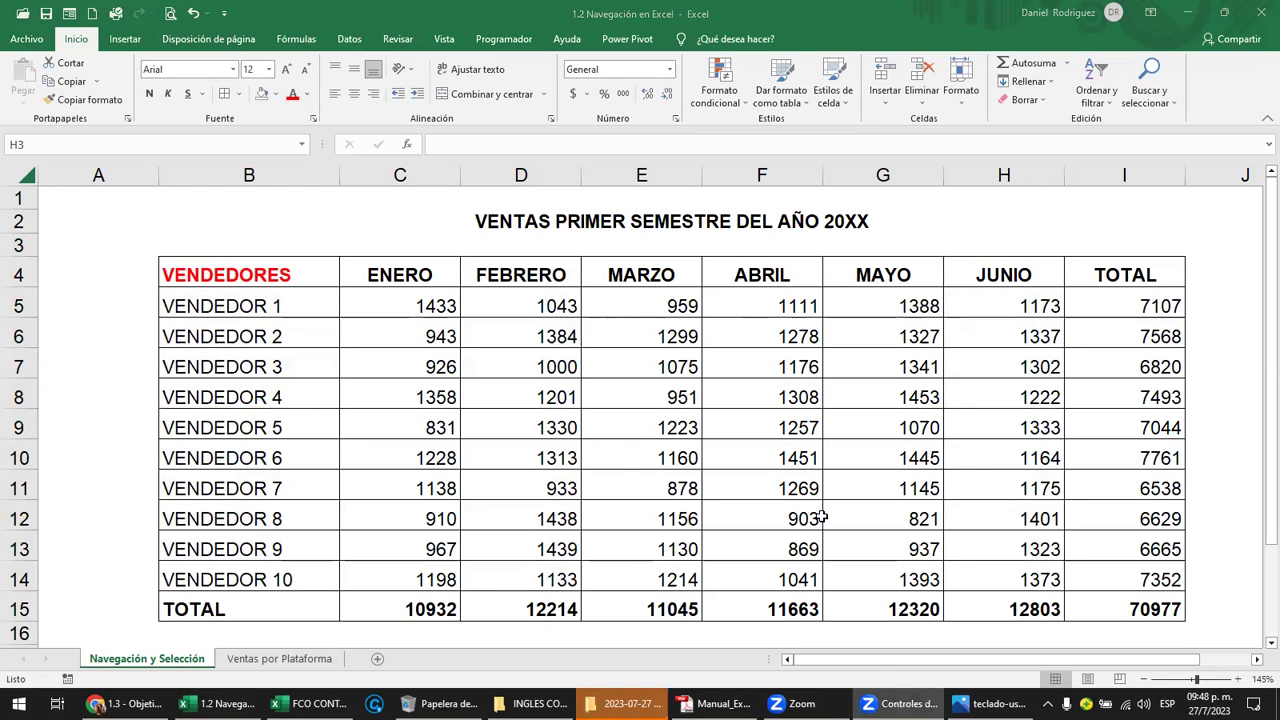
Back in Chrome, scroll the lesson down to the 'Selección no correlativa' section
{"action": "left_click", "coordinate": [125, 703]}
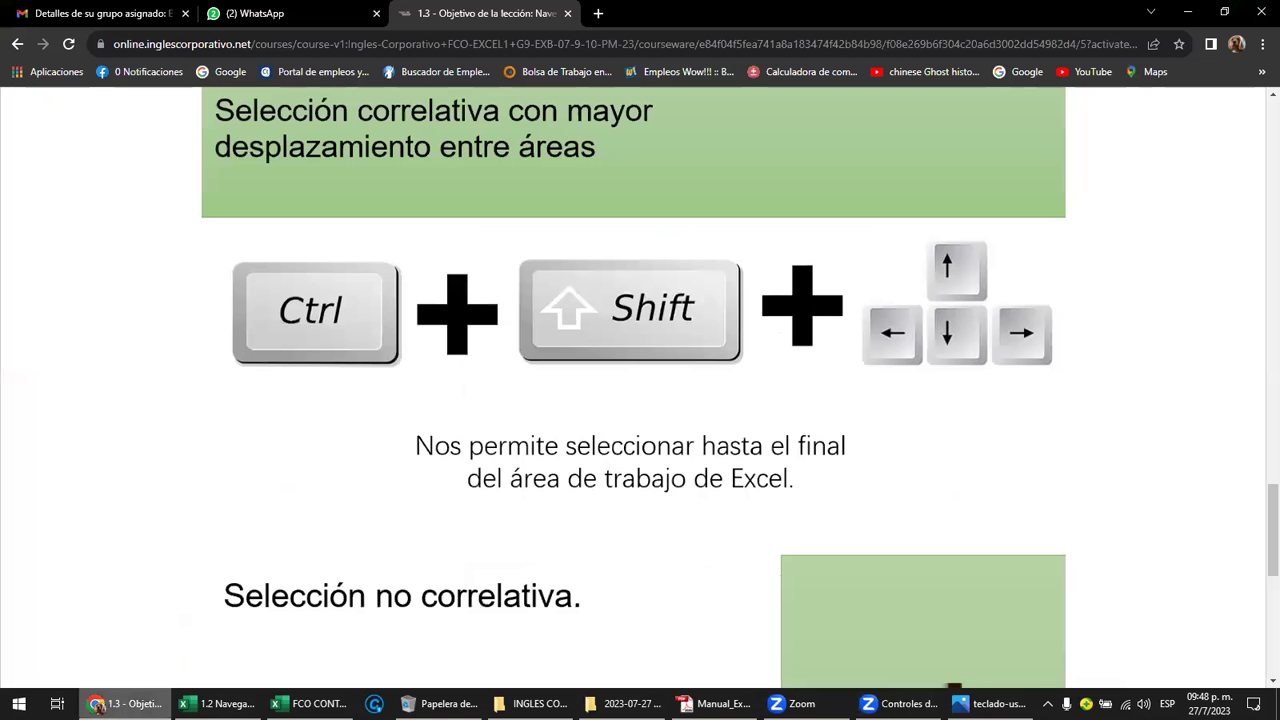
{"action": "scroll", "coordinate": [440, 562], "scroll_direction": "down", "scroll_amount": 2}
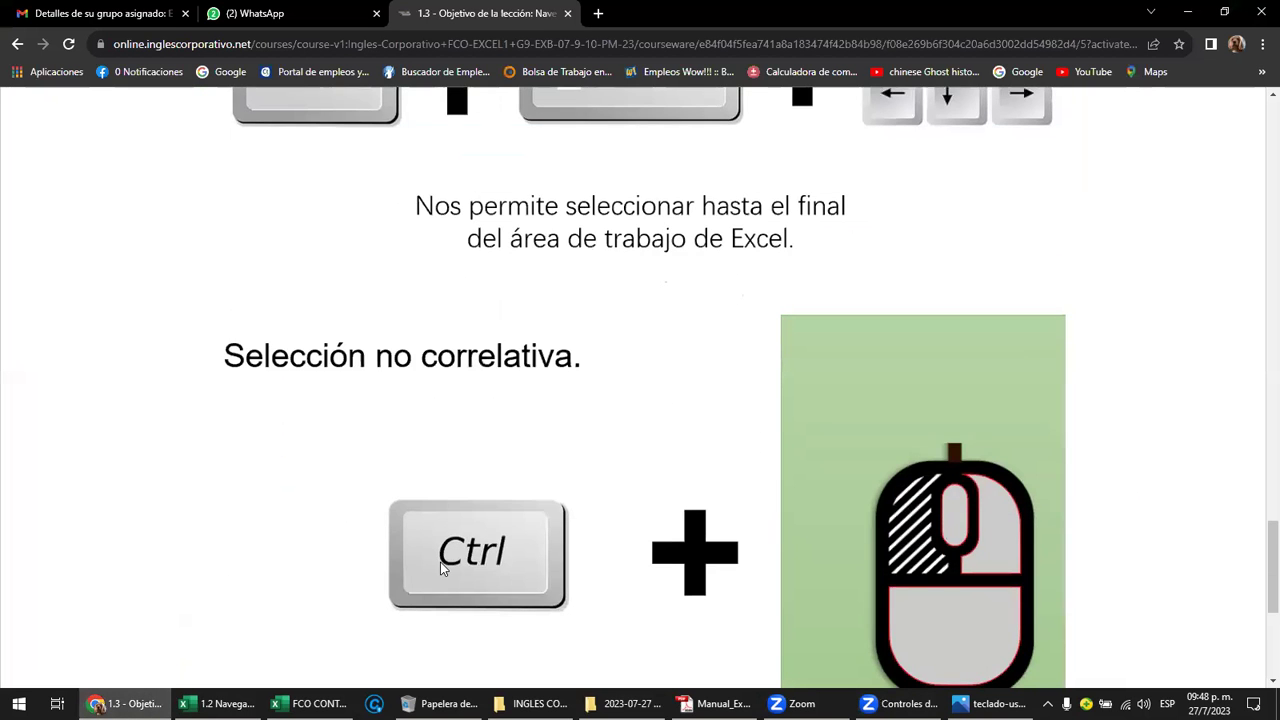
{"action": "scroll", "coordinate": [440, 562], "scroll_direction": "down", "scroll_amount": 2}
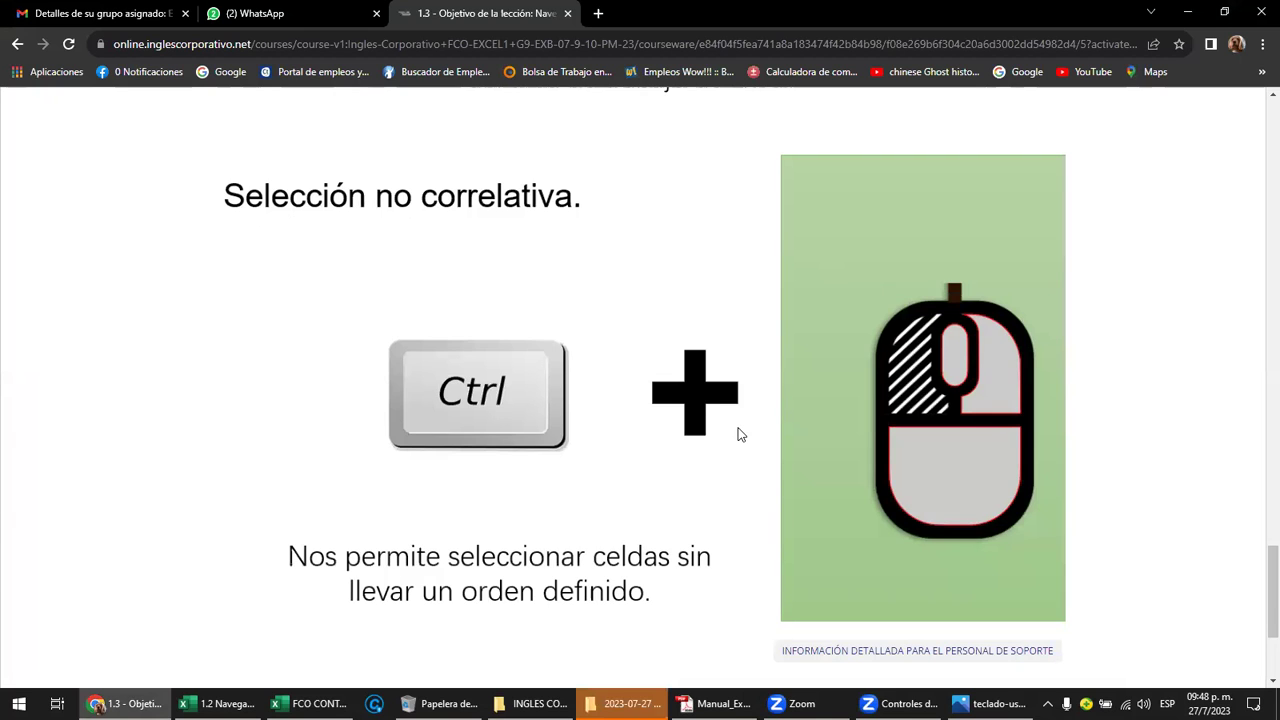
{"action": "scroll", "coordinate": [738, 432], "scroll_direction": "down", "scroll_amount": 3}
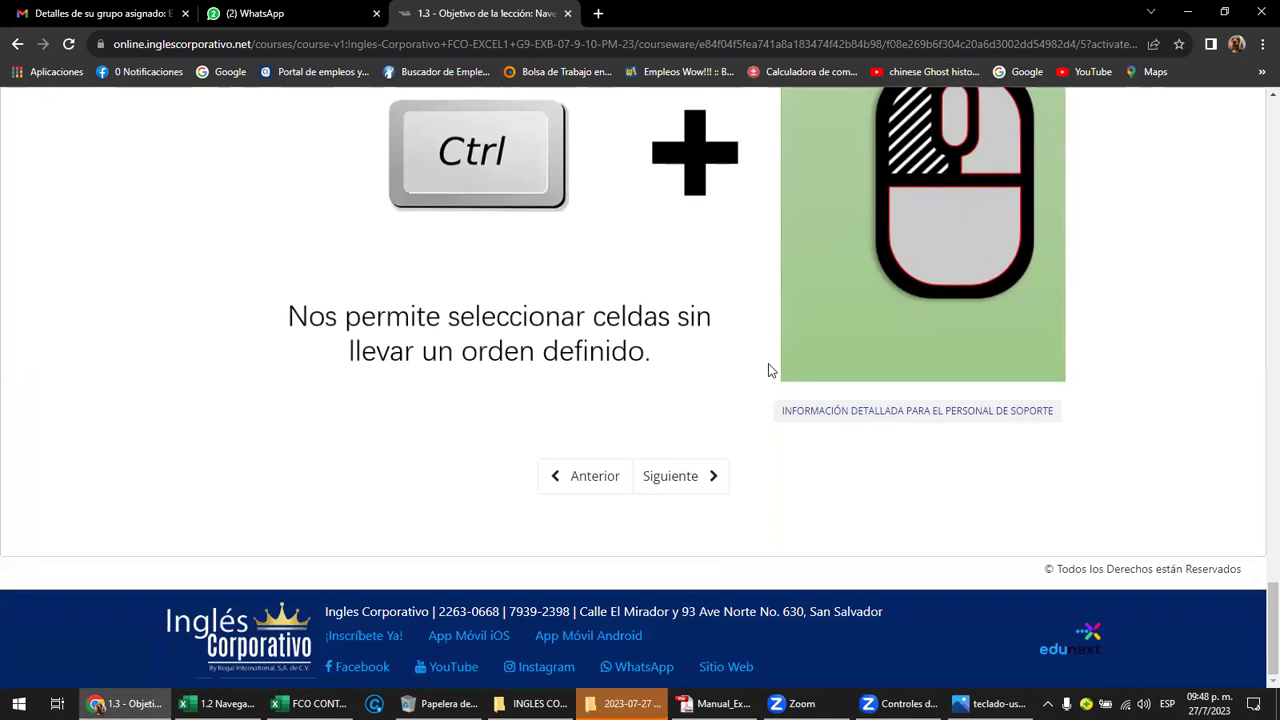
{"action": "scroll", "coordinate": [770, 371], "scroll_direction": "up", "scroll_amount": 1}
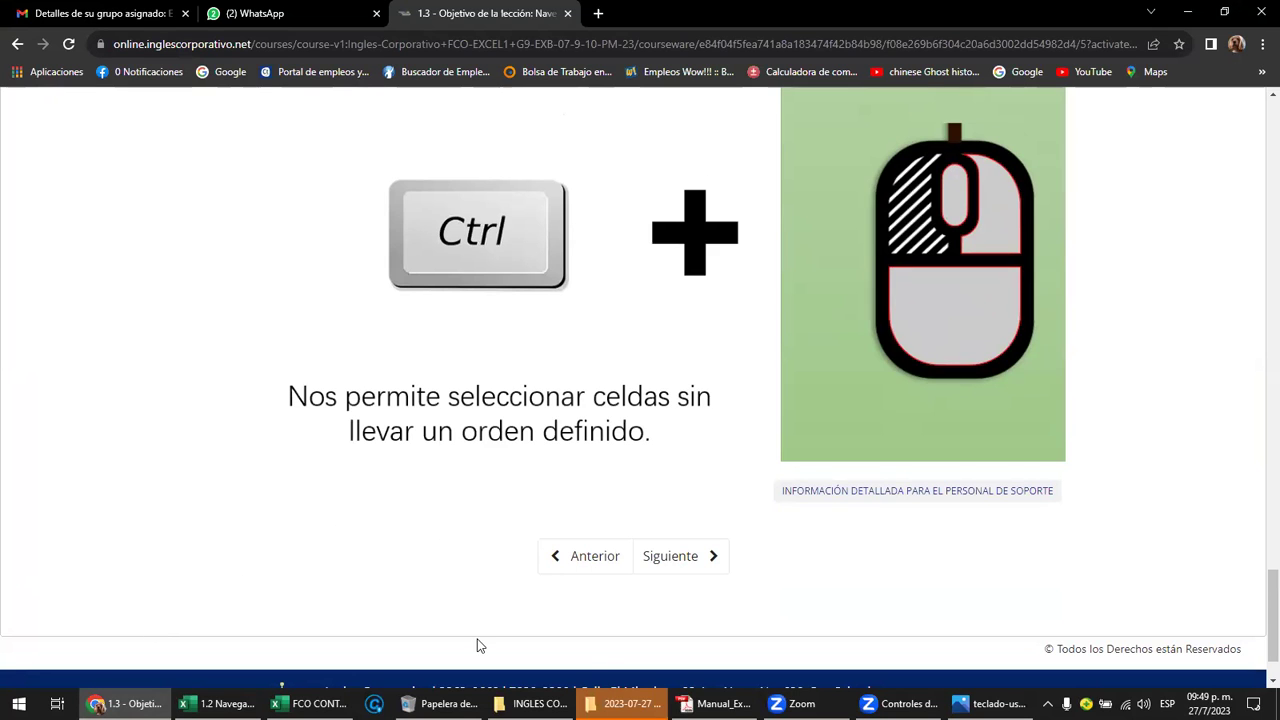
In Manual_Excel_Basico.pdf, review page 14 and highlight 'Al principio y al final de'
{"action": "left_click", "coordinate": [712, 704]}
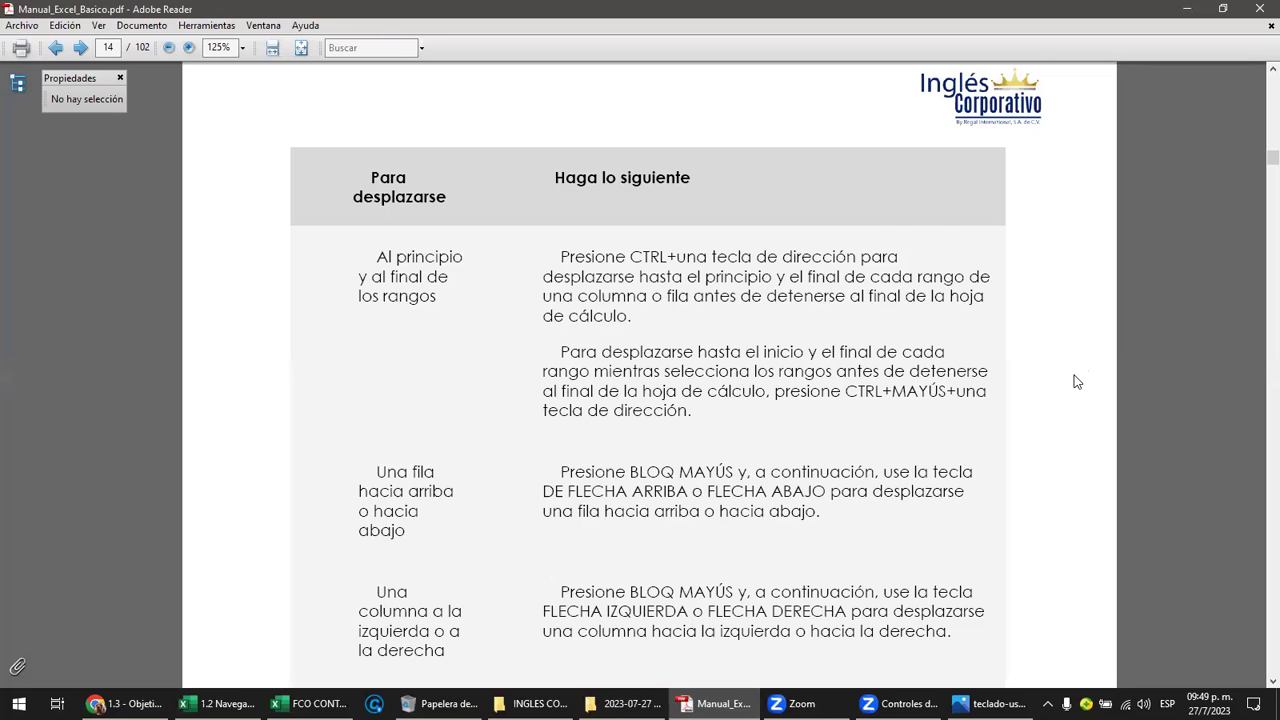
{"action": "scroll", "coordinate": [1076, 382], "scroll_direction": "down", "scroll_amount": 1}
{"action": "scroll", "coordinate": [1076, 382], "scroll_direction": "down", "scroll_amount": 1}
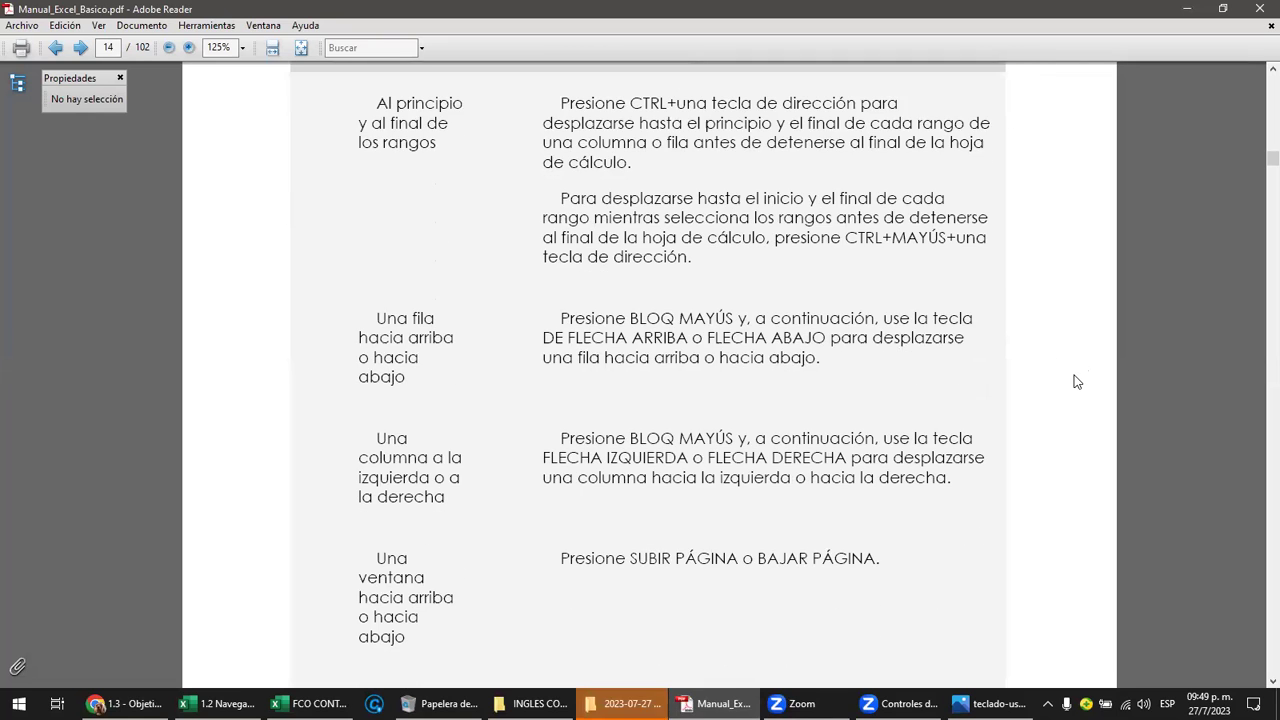
{"action": "scroll", "coordinate": [1076, 382], "scroll_direction": "down", "scroll_amount": 2}
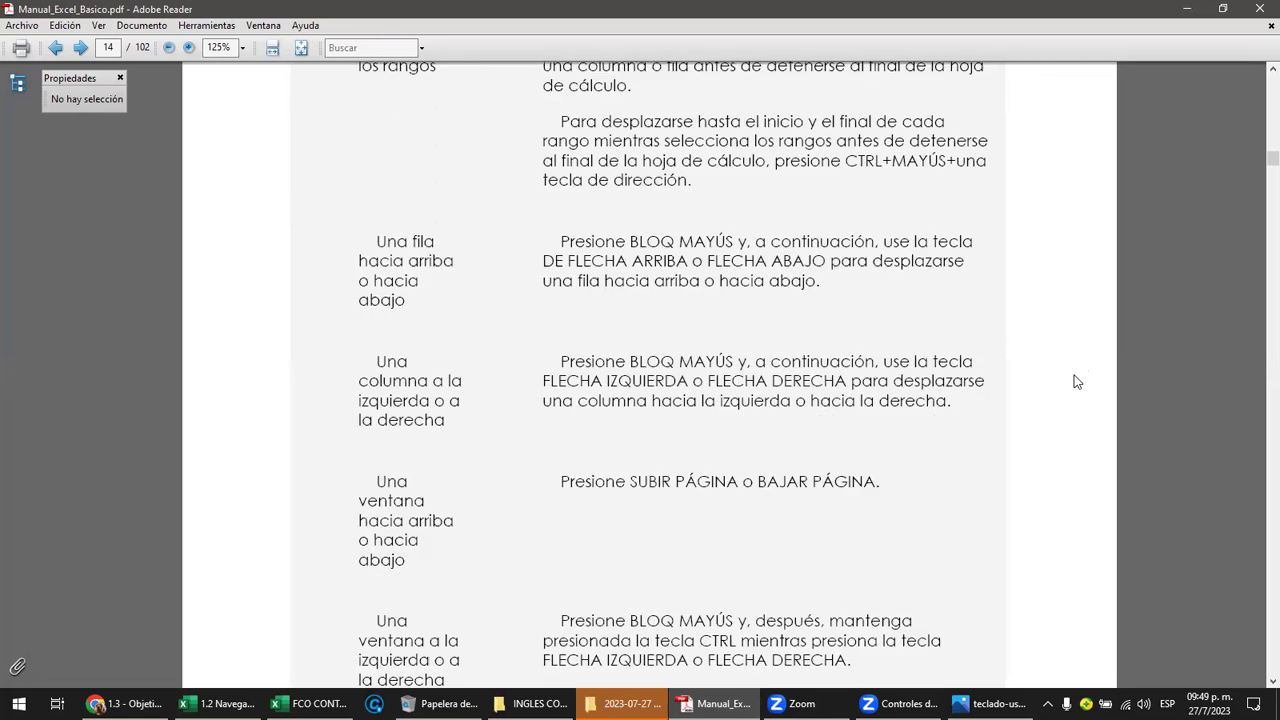
{"action": "scroll", "coordinate": [1078, 382], "scroll_direction": "down", "scroll_amount": 1}
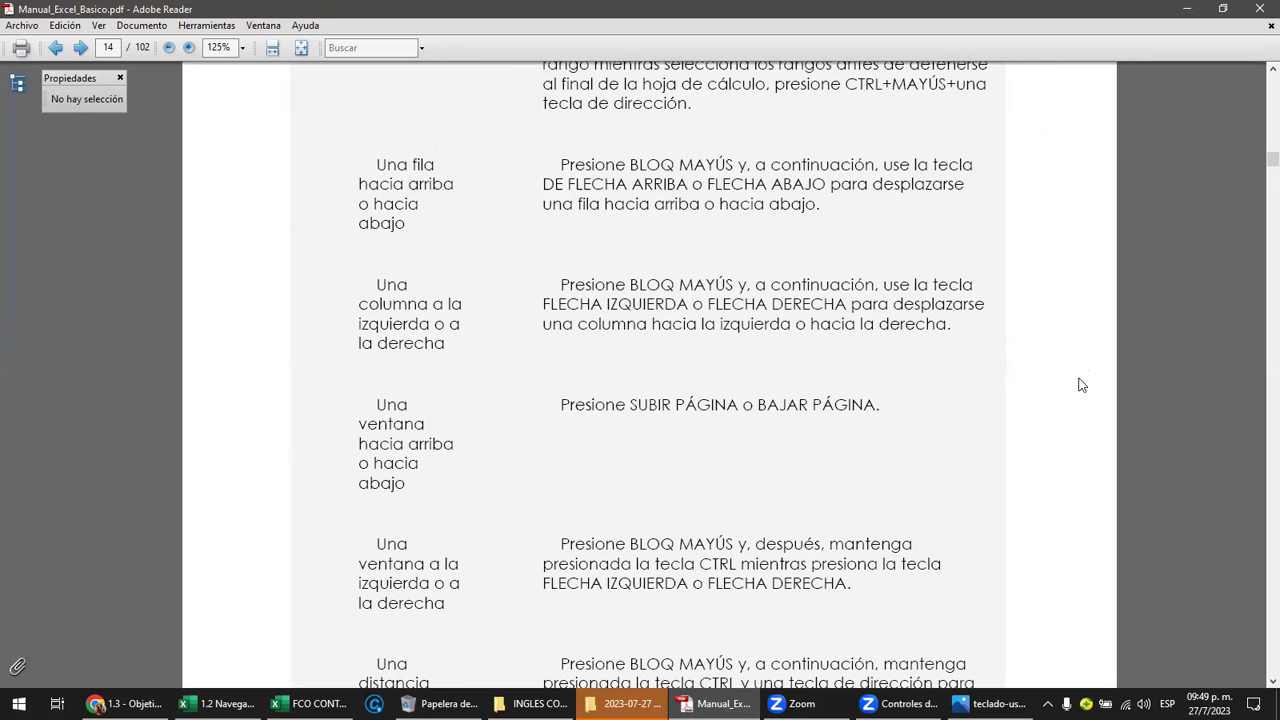
{"action": "scroll", "coordinate": [1080, 385], "scroll_direction": "up", "scroll_amount": 3}
{"action": "scroll", "coordinate": [742, 314], "scroll_direction": "up", "scroll_amount": 2}
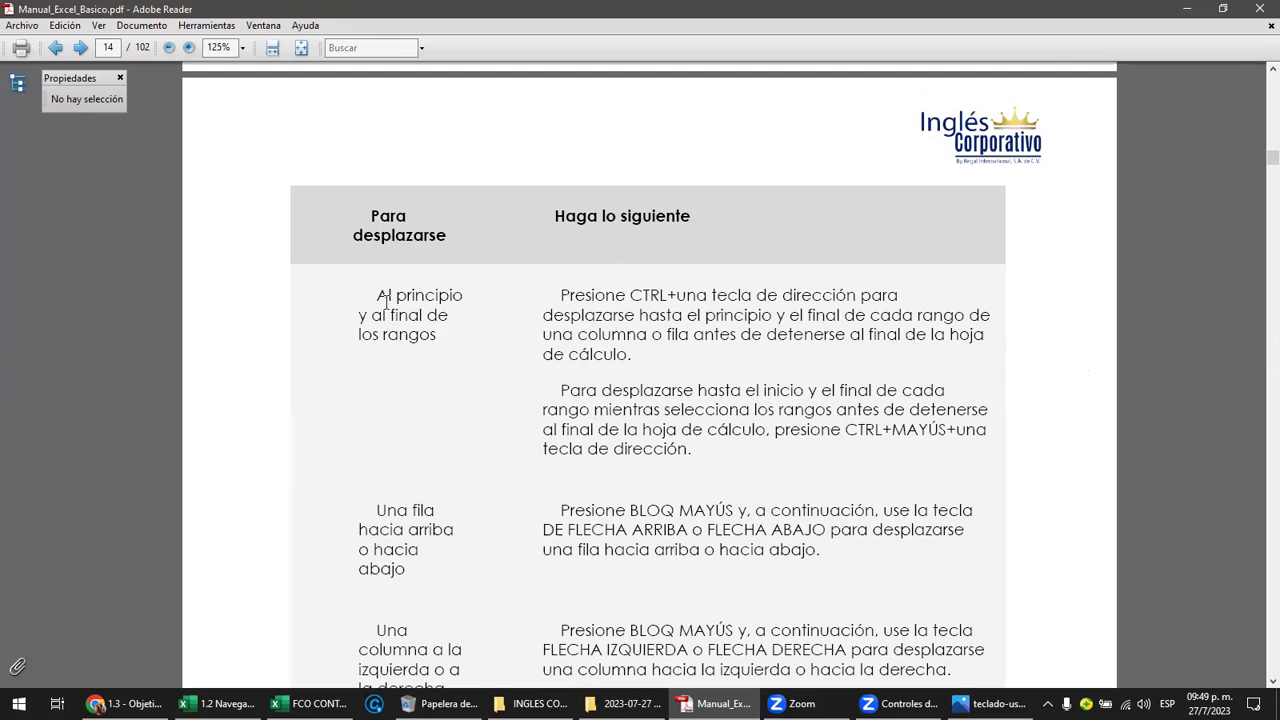
{"action": "mouse_move", "coordinate": [378, 297]}
{"action": "left_mouse_down"}
{"action": "mouse_move", "coordinate": [447, 303]}
{"action": "mouse_move", "coordinate": [450, 322]}
{"action": "left_mouse_up"}
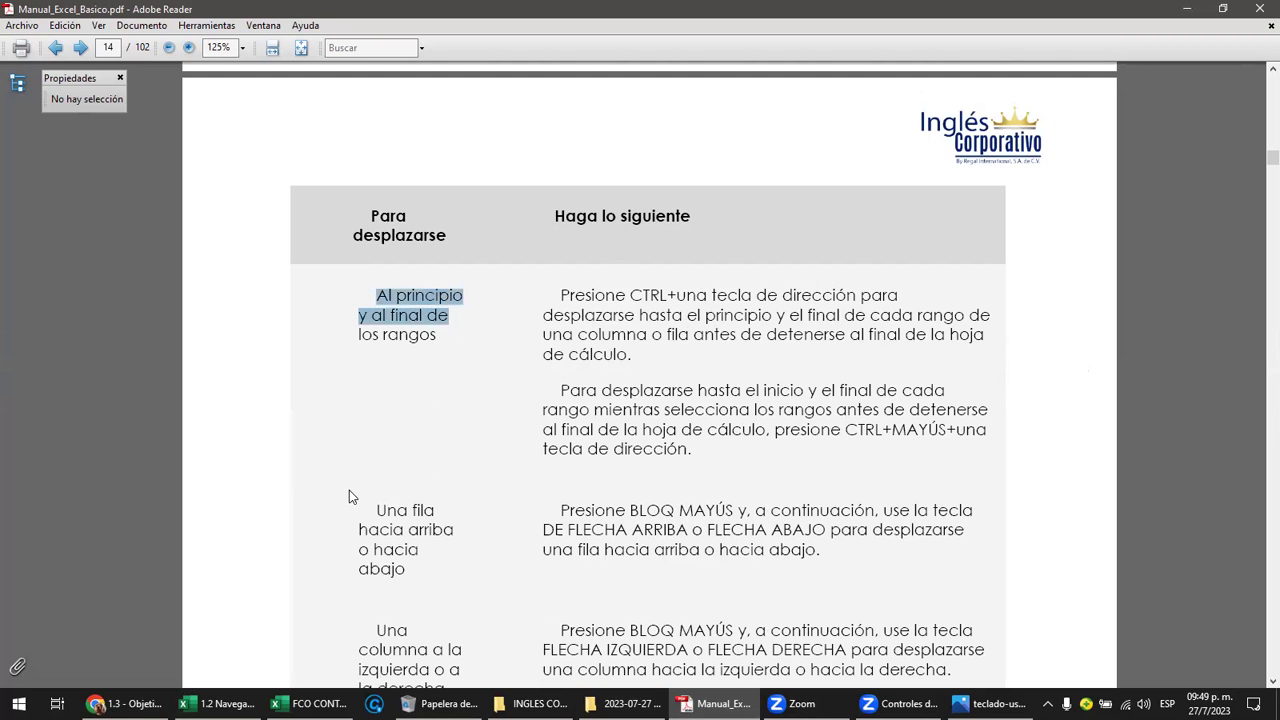
Scroll further through the shortcut table, then switch back to the Excel workbook
{"action": "scroll", "coordinate": [574, 323], "scroll_direction": "down", "scroll_amount": 1}
{"action": "scroll", "coordinate": [574, 323], "scroll_direction": "down", "scroll_amount": 2}
{"action": "scroll", "coordinate": [575, 335], "scroll_direction": "down", "scroll_amount": 4}
{"action": "scroll", "coordinate": [576, 346], "scroll_direction": "down", "scroll_amount": 1}
{"action": "scroll", "coordinate": [576, 346], "scroll_direction": "down", "scroll_amount": 5}
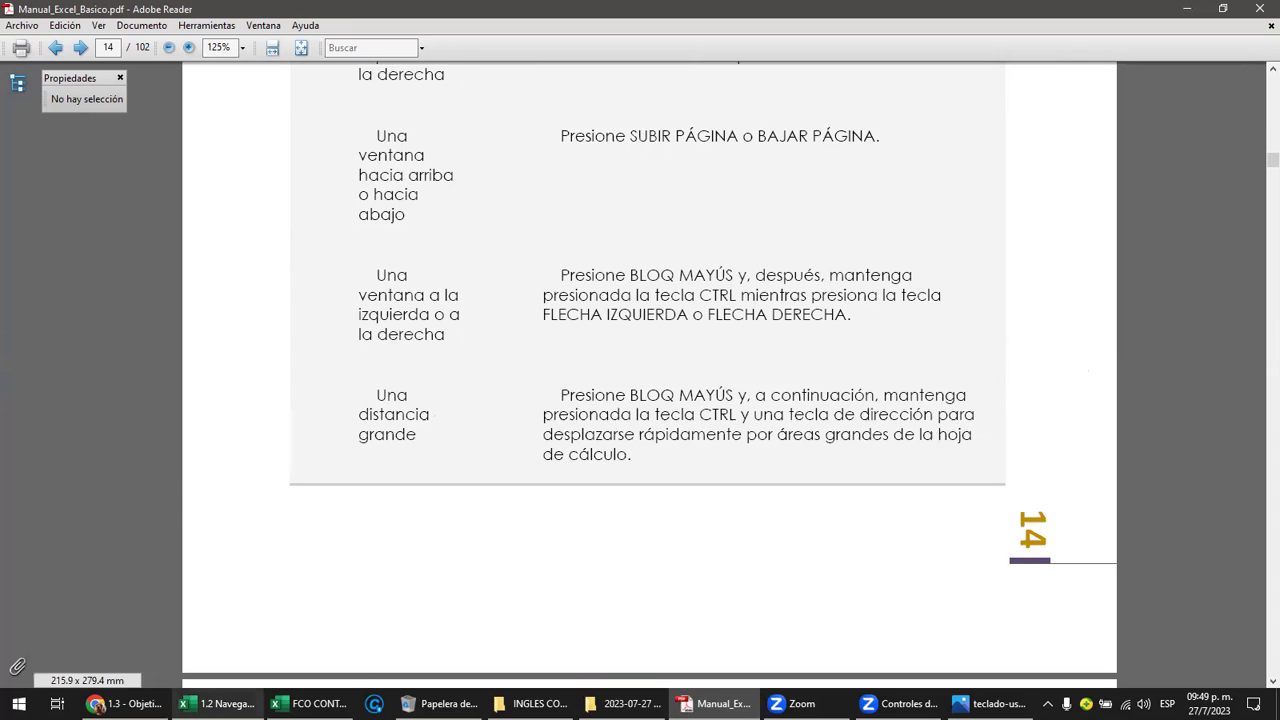
{"action": "left_click", "coordinate": [220, 703]}
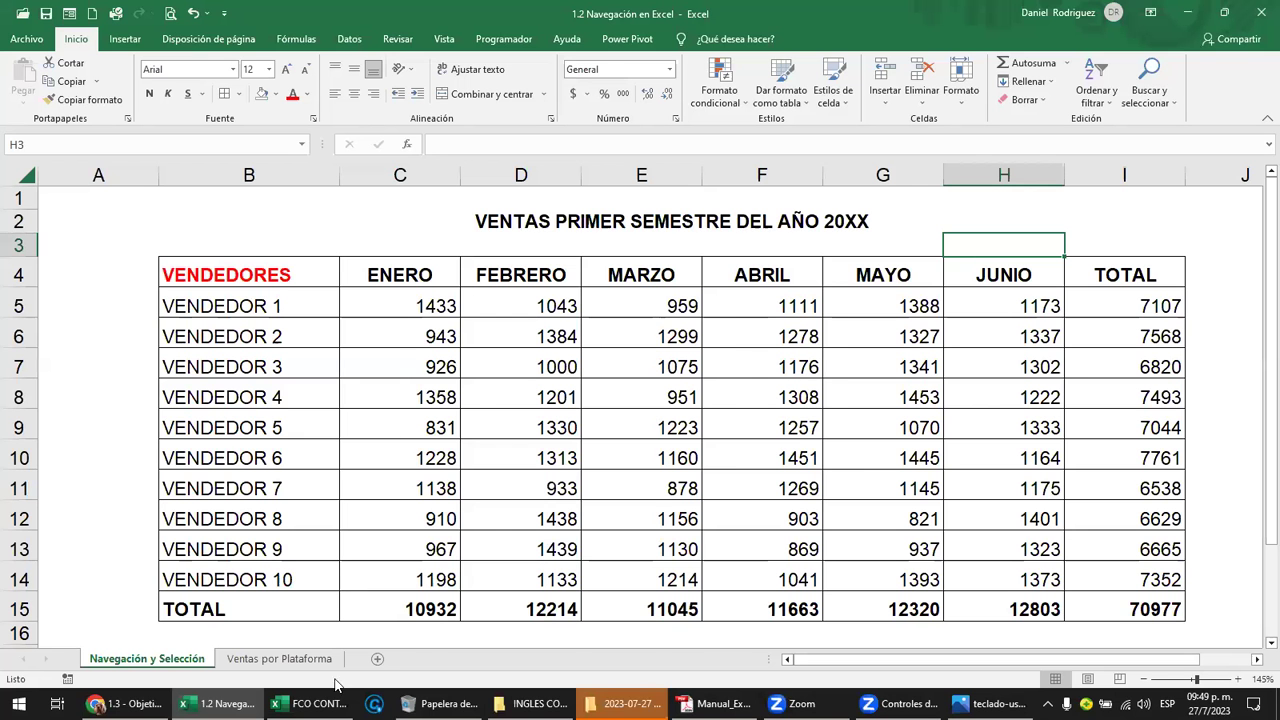
Show the Ventas por Plataforma sheet, select A1 then the Youtube cell, and return to Chrome
{"action": "left_click", "coordinate": [279, 659]}
{"action": "left_click", "coordinate": [133, 260]}
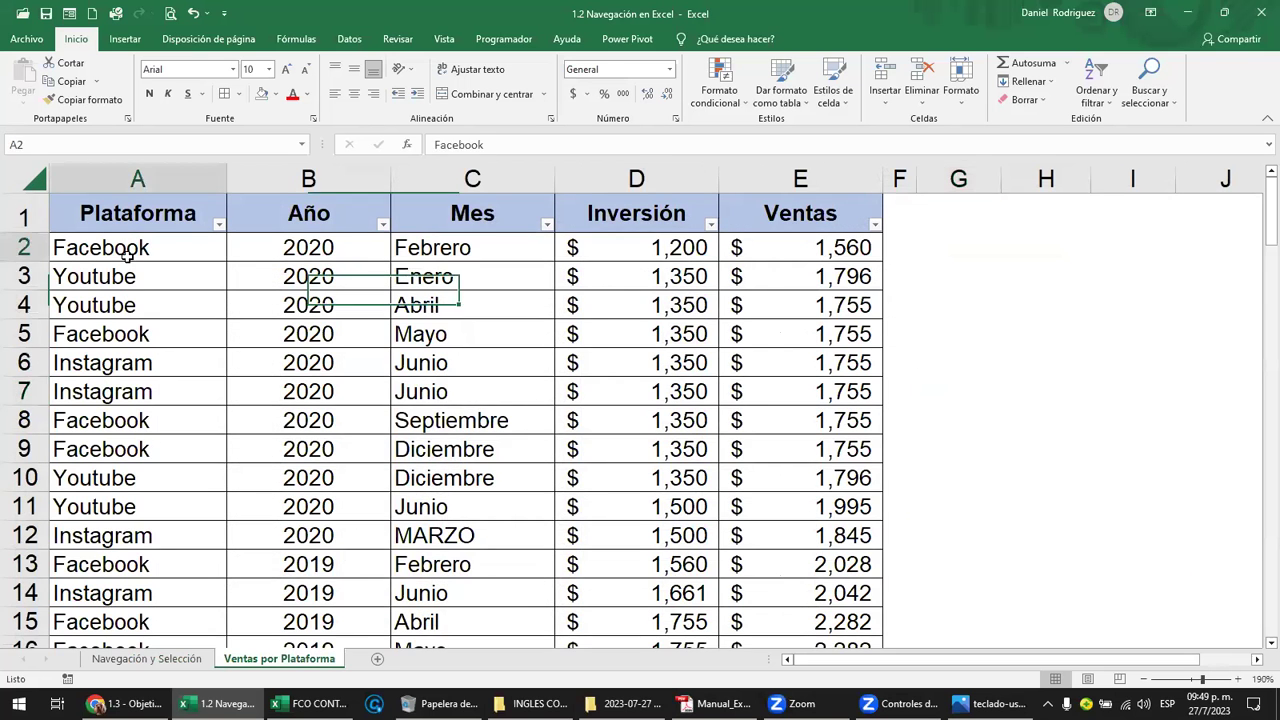
{"action": "left_click", "coordinate": [155, 211]}
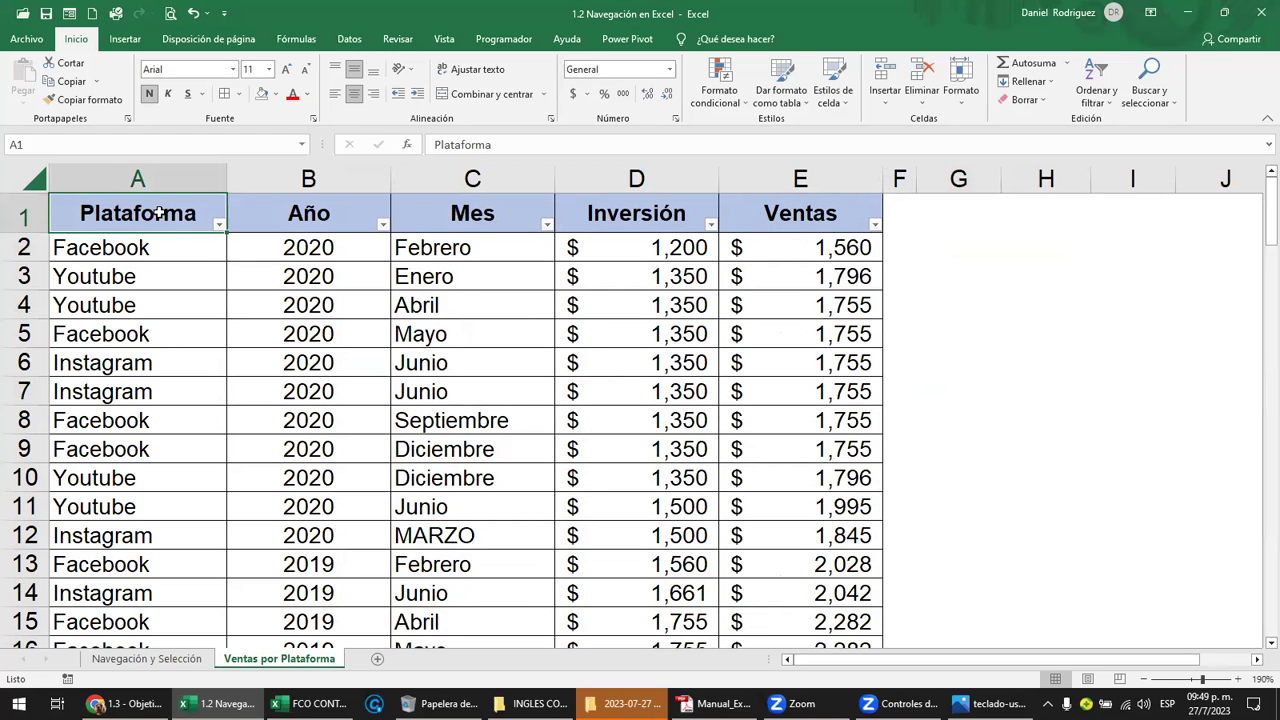
{"action": "left_click", "coordinate": [137, 664]}
{"action": "left_click", "coordinate": [255, 662]}
{"action": "left_click", "coordinate": [140, 660]}
{"action": "left_click", "coordinate": [242, 664]}
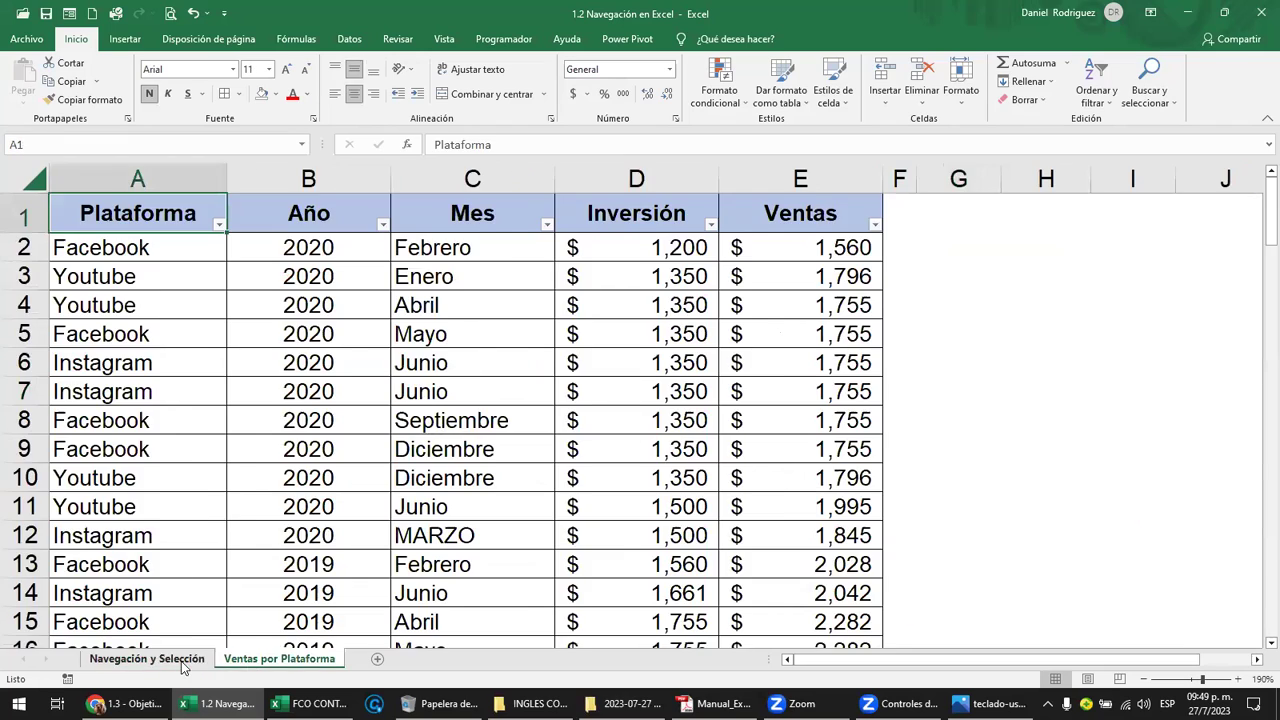
{"action": "left_click", "coordinate": [183, 664]}
{"action": "left_click", "coordinate": [293, 661]}
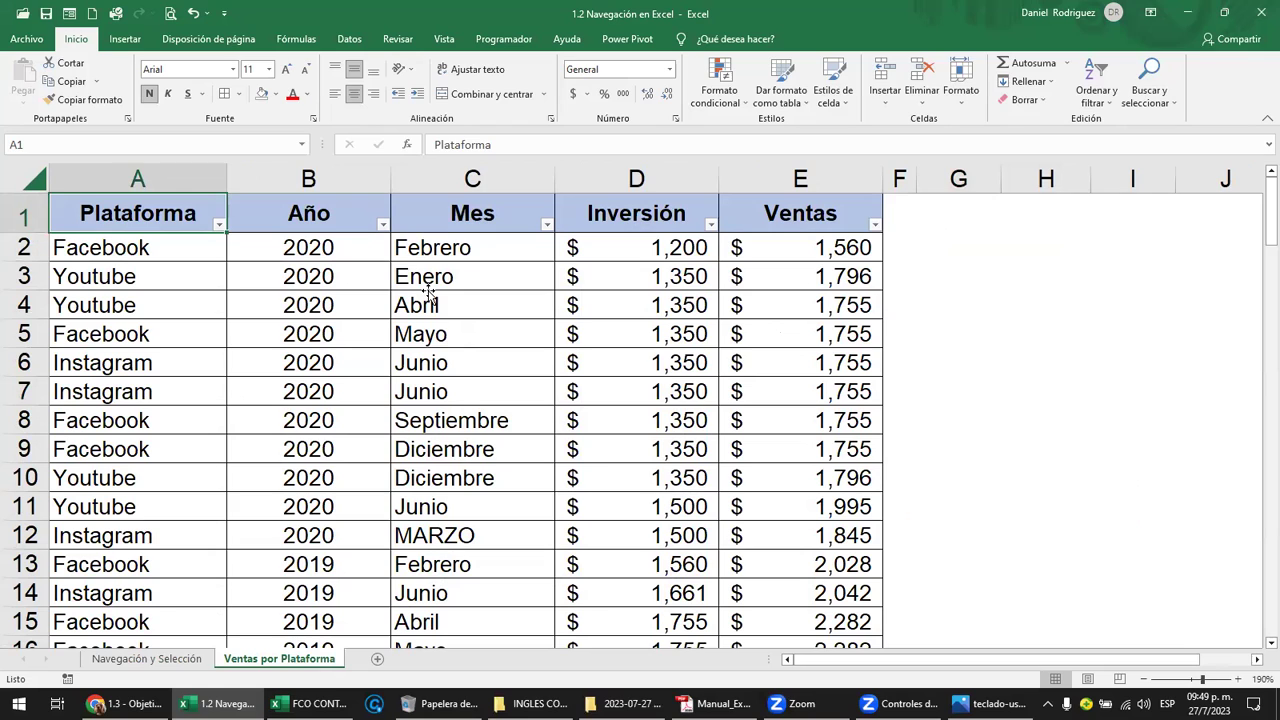
{"action": "key", "text": "Down"}
{"action": "key", "text": "Down"}
{"action": "key", "text": "Down"}
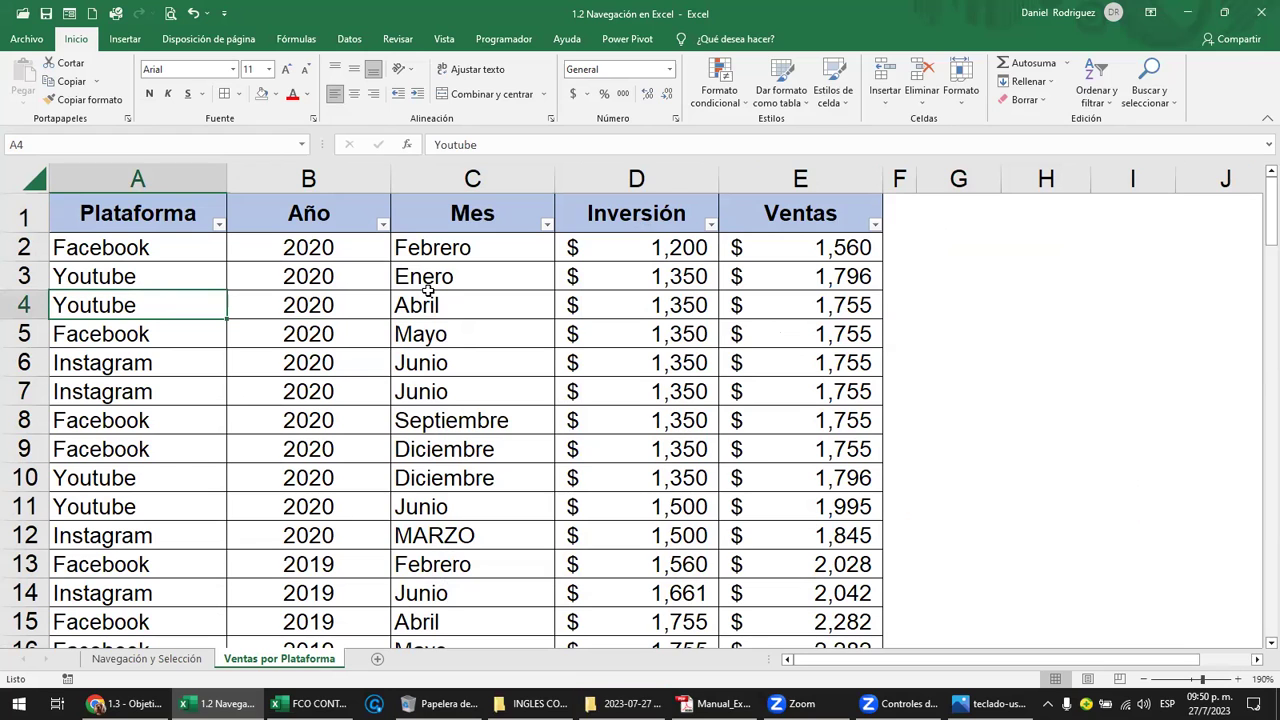
{"action": "left_click", "coordinate": [125, 703]}
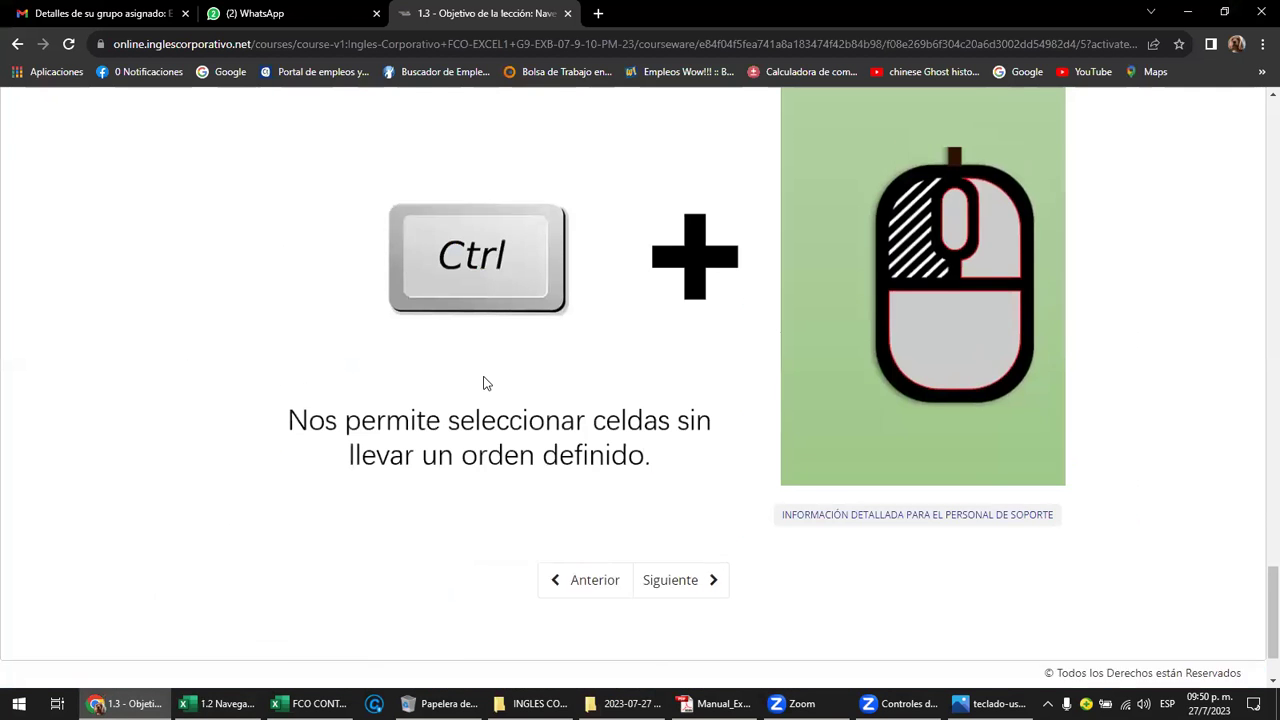
Scroll back to the top of the lesson 1.3 page and its unit navigation bar
{"action": "scroll", "coordinate": [486, 381], "scroll_direction": "up", "scroll_amount": 3}
{"action": "scroll", "coordinate": [492, 382], "scroll_direction": "down", "scroll_amount": 3}
{"action": "scroll", "coordinate": [494, 383], "scroll_direction": "down", "scroll_amount": 2}
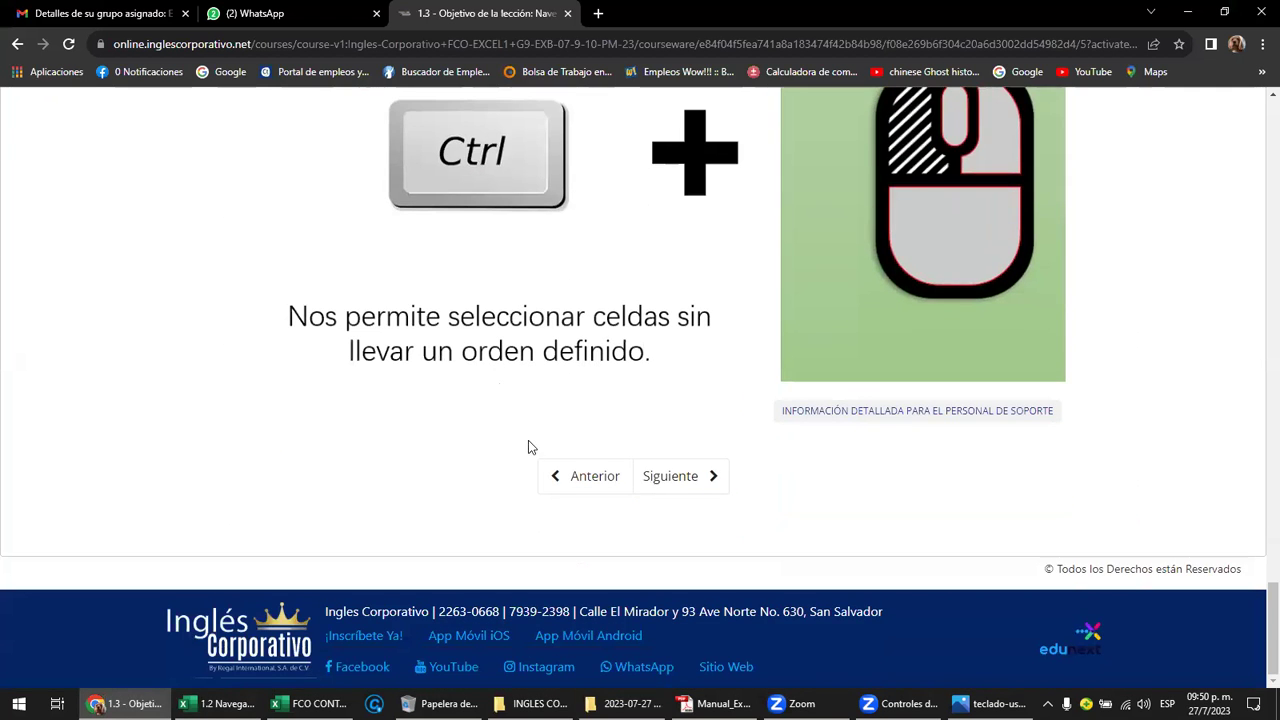
{"action": "scroll", "coordinate": [415, 451], "scroll_direction": "up", "scroll_amount": 4}
{"action": "scroll", "coordinate": [426, 449], "scroll_direction": "up", "scroll_amount": 4}
{"action": "scroll", "coordinate": [433, 448], "scroll_direction": "up", "scroll_amount": 3}
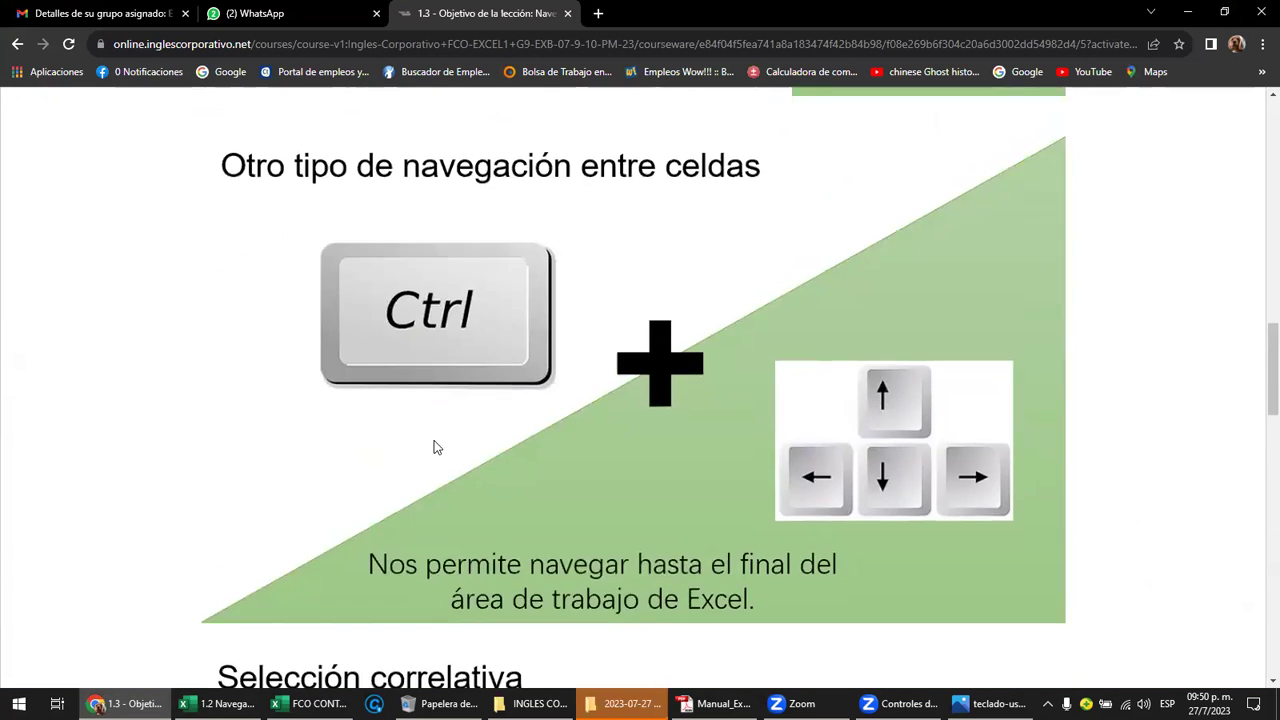
{"action": "scroll", "coordinate": [437, 447], "scroll_direction": "up", "scroll_amount": 4}
{"action": "scroll", "coordinate": [437, 447], "scroll_direction": "up", "scroll_amount": 3}
{"action": "scroll", "coordinate": [437, 447], "scroll_direction": "up", "scroll_amount": 5}
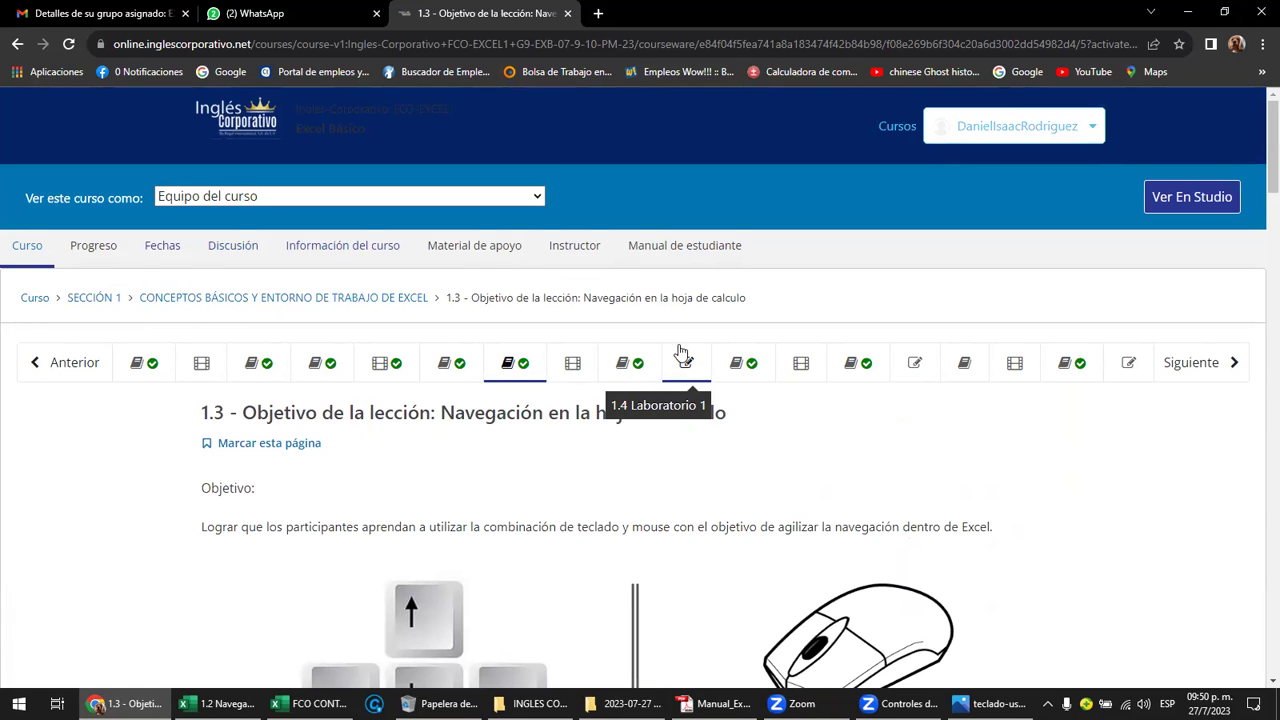
Open the 1.4 Laboratorio 1 quiz and scroll down through its questions
{"action": "left_click", "coordinate": [686, 374]}
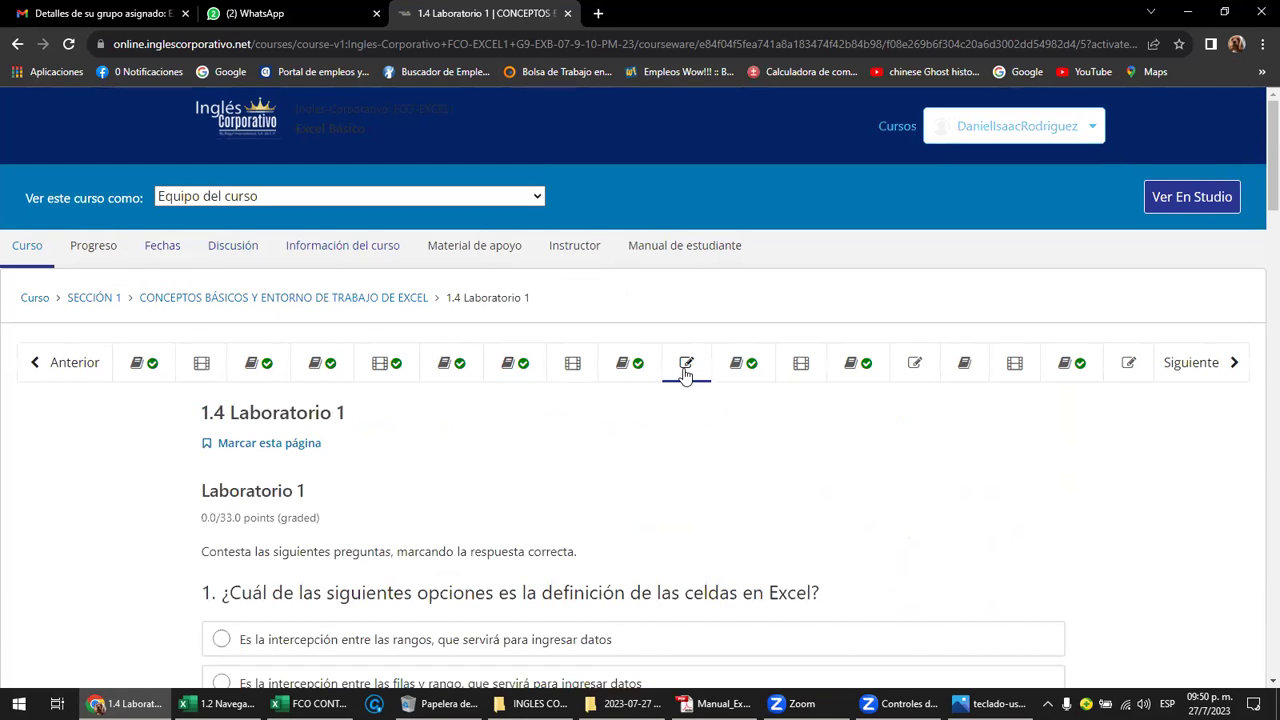
{"action": "scroll", "coordinate": [706, 409], "scroll_direction": "down", "scroll_amount": 1}
{"action": "scroll", "coordinate": [711, 417], "scroll_direction": "down", "scroll_amount": 2}
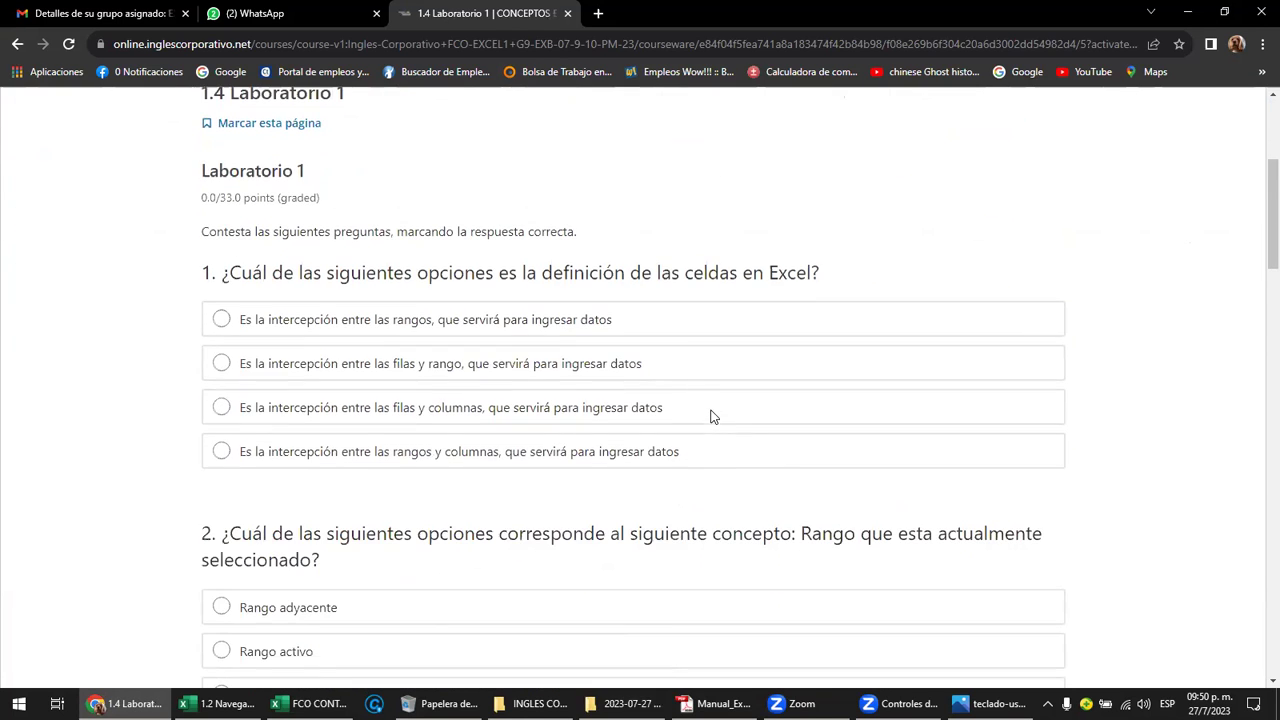
{"action": "scroll", "coordinate": [295, 367], "scroll_direction": "down", "scroll_amount": 5}
{"action": "scroll", "coordinate": [257, 371], "scroll_direction": "down", "scroll_amount": 3}
{"action": "scroll", "coordinate": [257, 371], "scroll_direction": "down", "scroll_amount": 3}
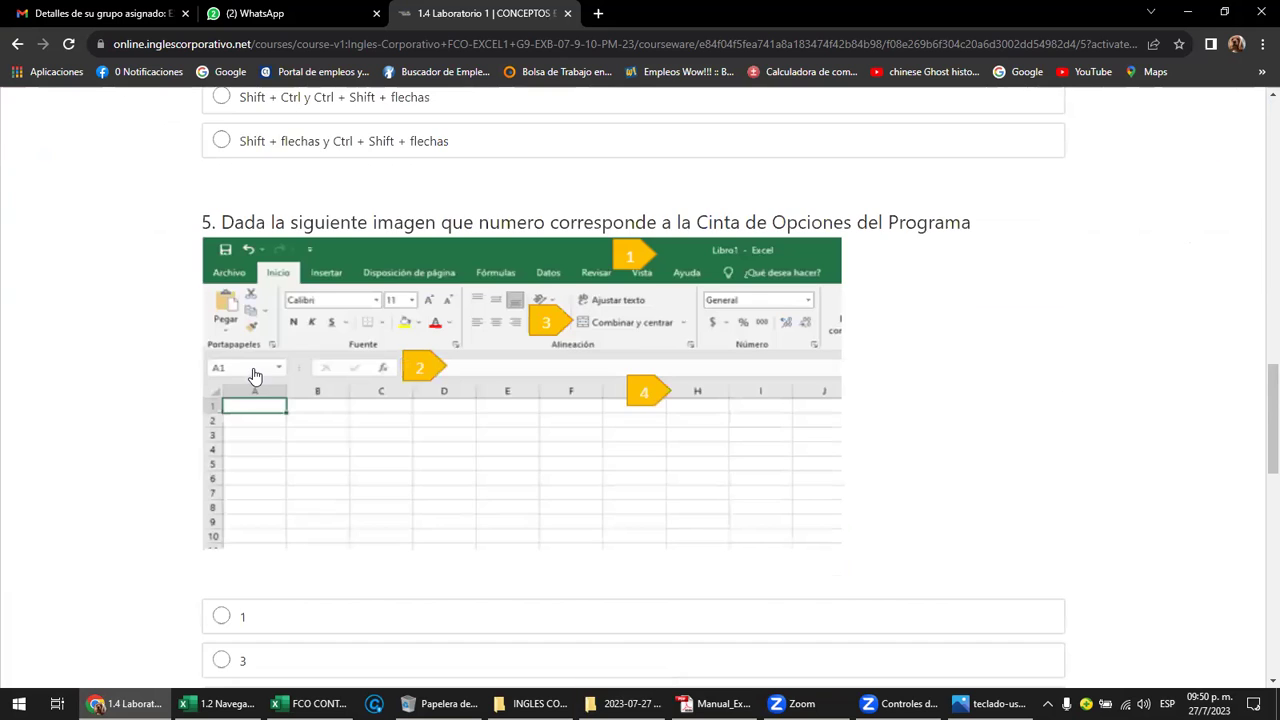
{"action": "scroll", "coordinate": [256, 376], "scroll_direction": "down", "scroll_amount": 2}
{"action": "scroll", "coordinate": [256, 376], "scroll_direction": "down", "scroll_amount": 2}
{"action": "scroll", "coordinate": [254, 367], "scroll_direction": "down", "scroll_amount": 3}
{"action": "scroll", "coordinate": [254, 367], "scroll_direction": "down", "scroll_amount": 2}
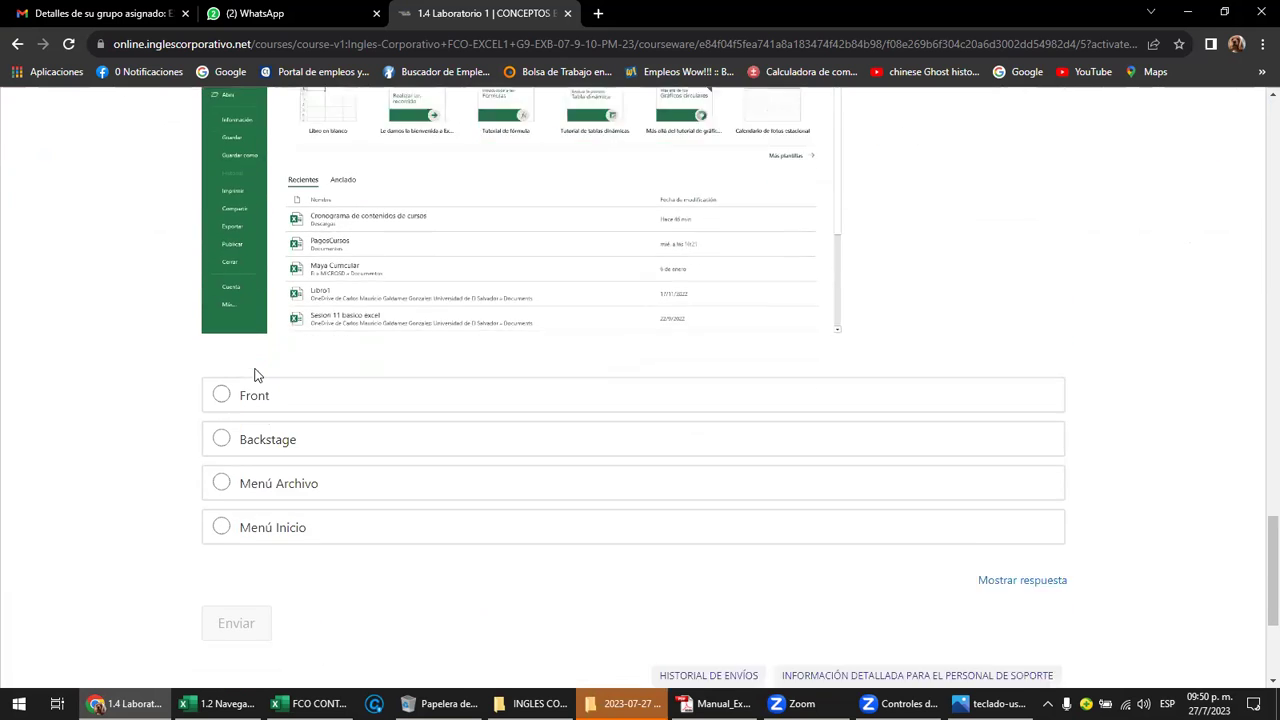
Scroll back up, then read on through the remaining quiz questions
{"action": "scroll", "coordinate": [155, 408], "scroll_direction": "up", "scroll_amount": 5}
{"action": "scroll", "coordinate": [155, 408], "scroll_direction": "up", "scroll_amount": 8}
{"action": "scroll", "coordinate": [155, 408], "scroll_direction": "up", "scroll_amount": 6}
{"action": "scroll", "coordinate": [155, 408], "scroll_direction": "down", "scroll_amount": 1}
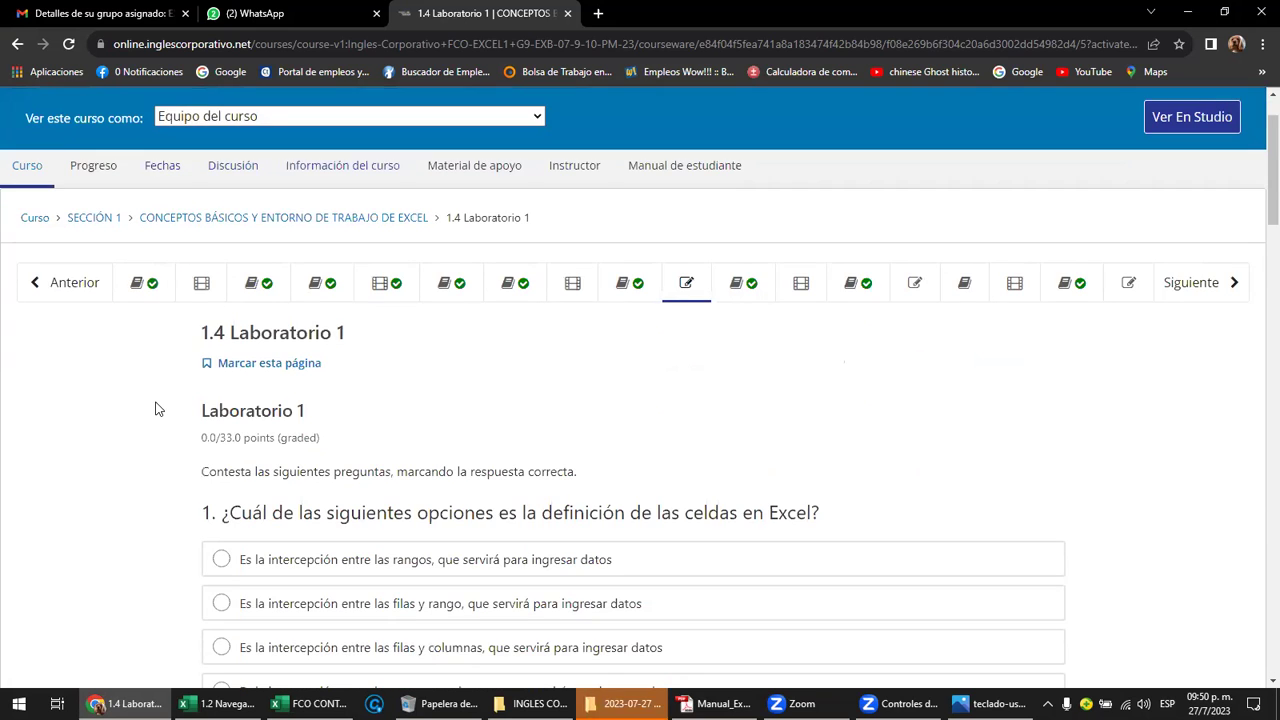
{"action": "scroll", "coordinate": [156, 405], "scroll_direction": "down", "scroll_amount": 2}
{"action": "scroll", "coordinate": [157, 407], "scroll_direction": "down", "scroll_amount": 1}
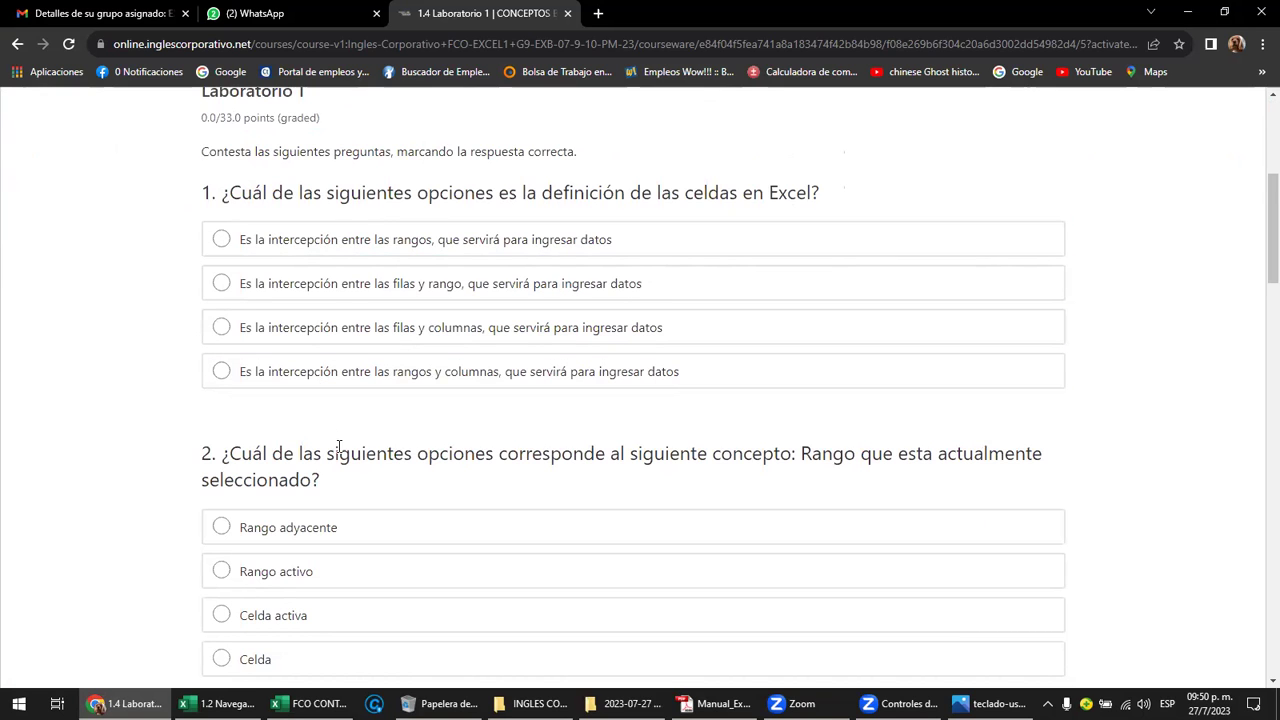
{"action": "scroll", "coordinate": [339, 447], "scroll_direction": "down", "scroll_amount": 2}
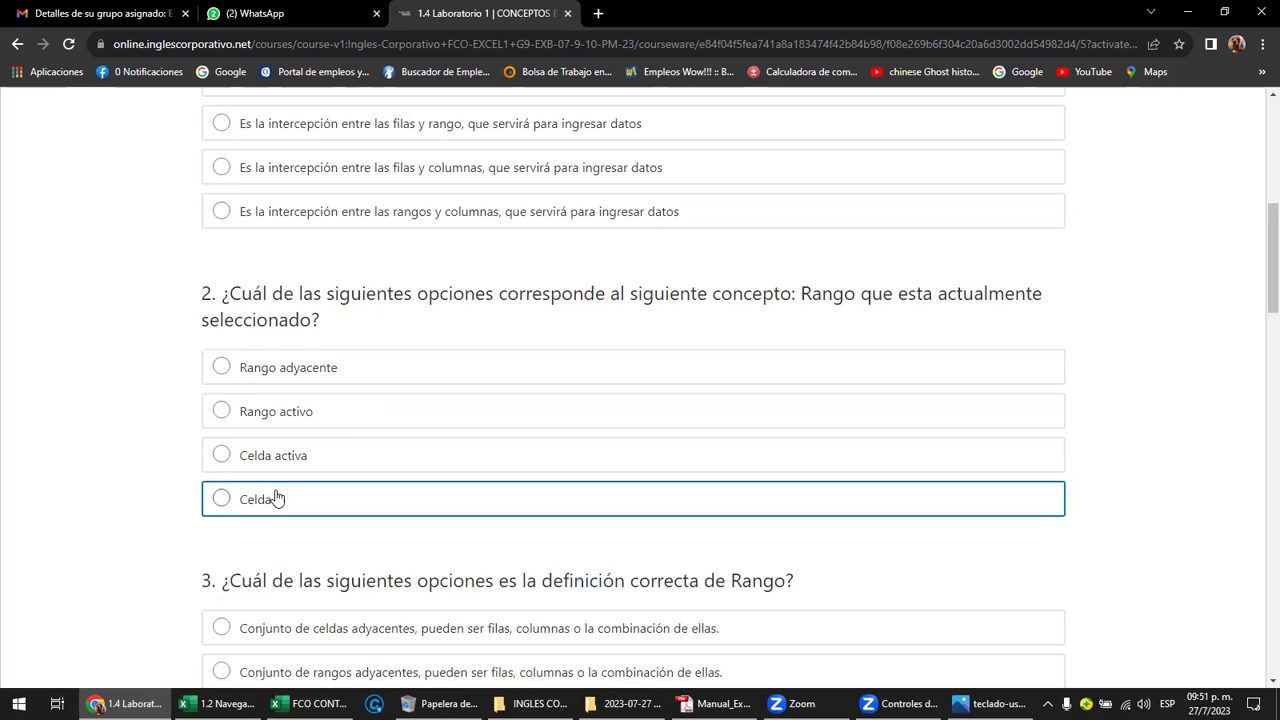
{"action": "scroll", "coordinate": [171, 501], "scroll_direction": "down", "scroll_amount": 4}
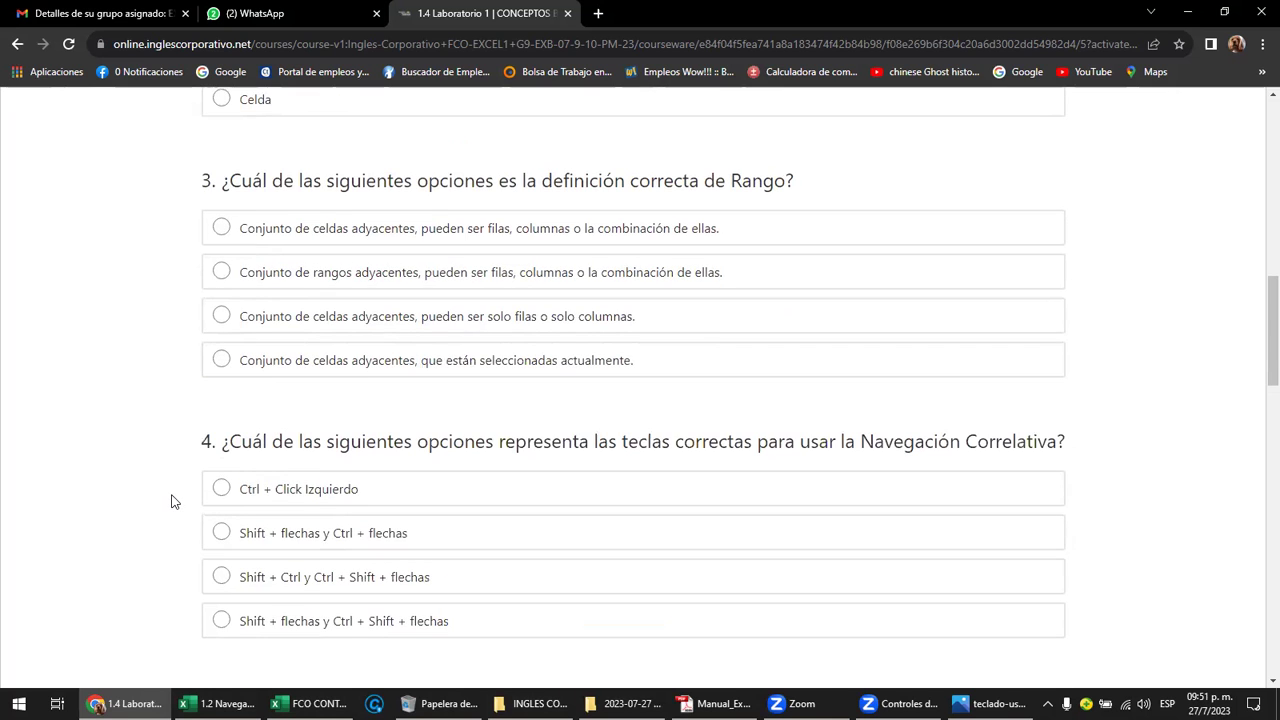
{"action": "scroll", "coordinate": [171, 501], "scroll_direction": "down", "scroll_amount": 2}
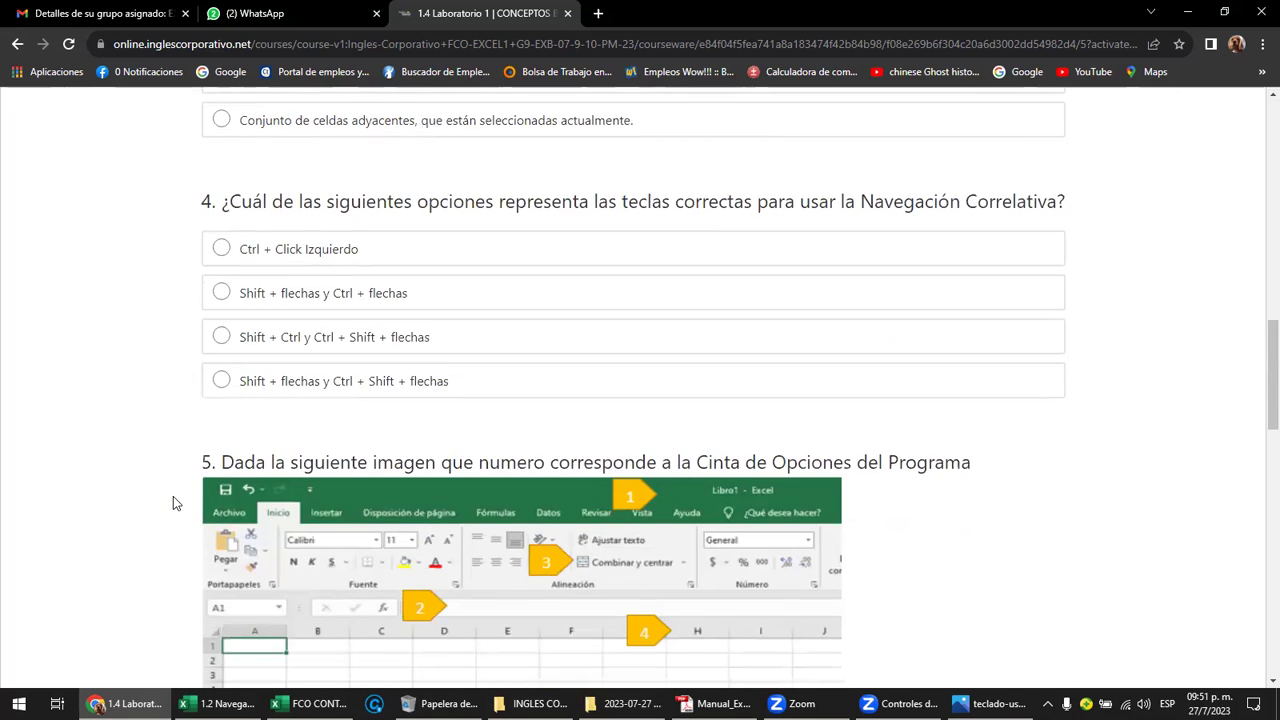
{"action": "scroll", "coordinate": [173, 501], "scroll_direction": "up", "scroll_amount": 10}
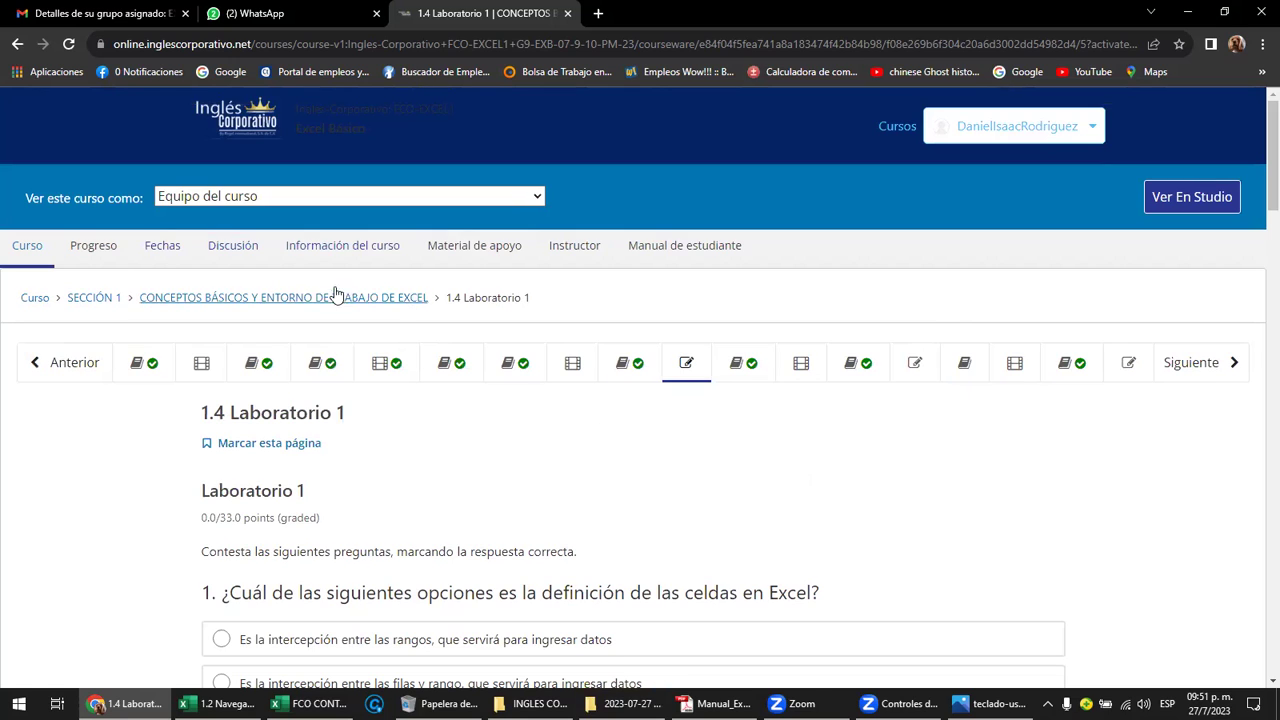
Glance at the Progreso page, return to the Curso outline, then Alt+Tab to the Excel manual PDF
{"action": "left_click", "coordinate": [108, 248]}
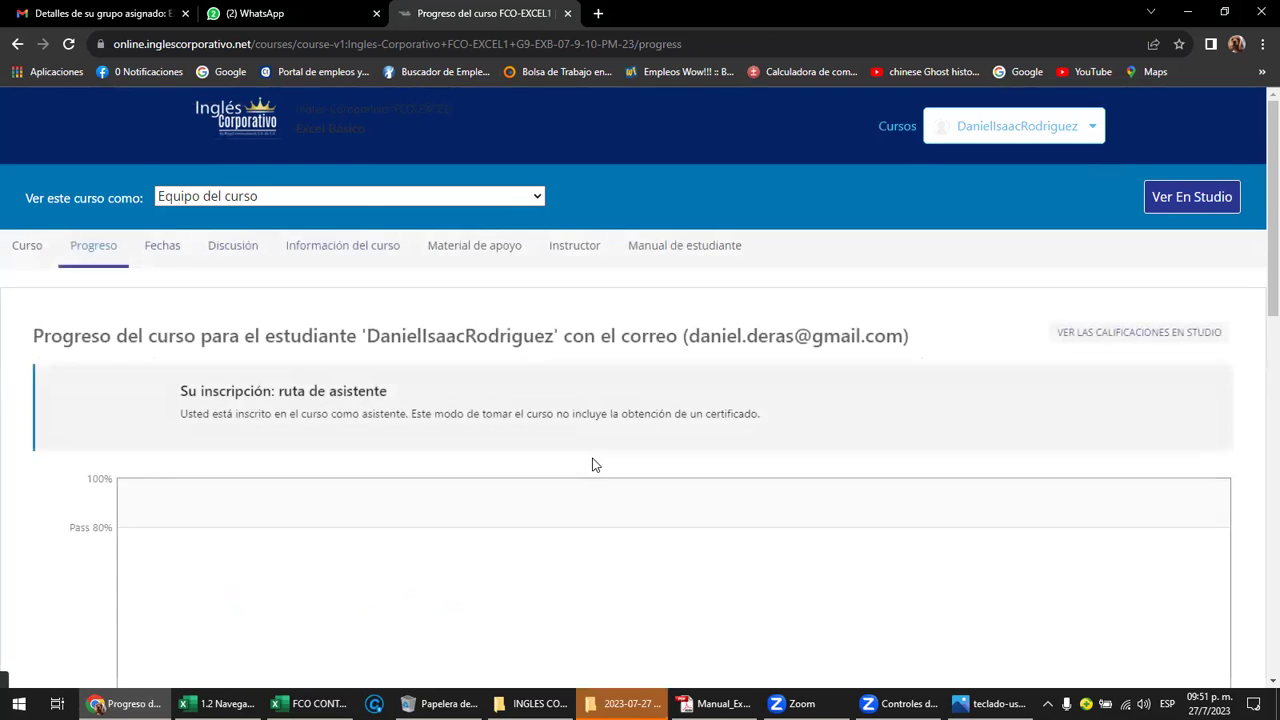
{"action": "scroll", "coordinate": [595, 465], "scroll_direction": "down", "scroll_amount": 2}
{"action": "scroll", "coordinate": [597, 466], "scroll_direction": "up", "scroll_amount": 2}
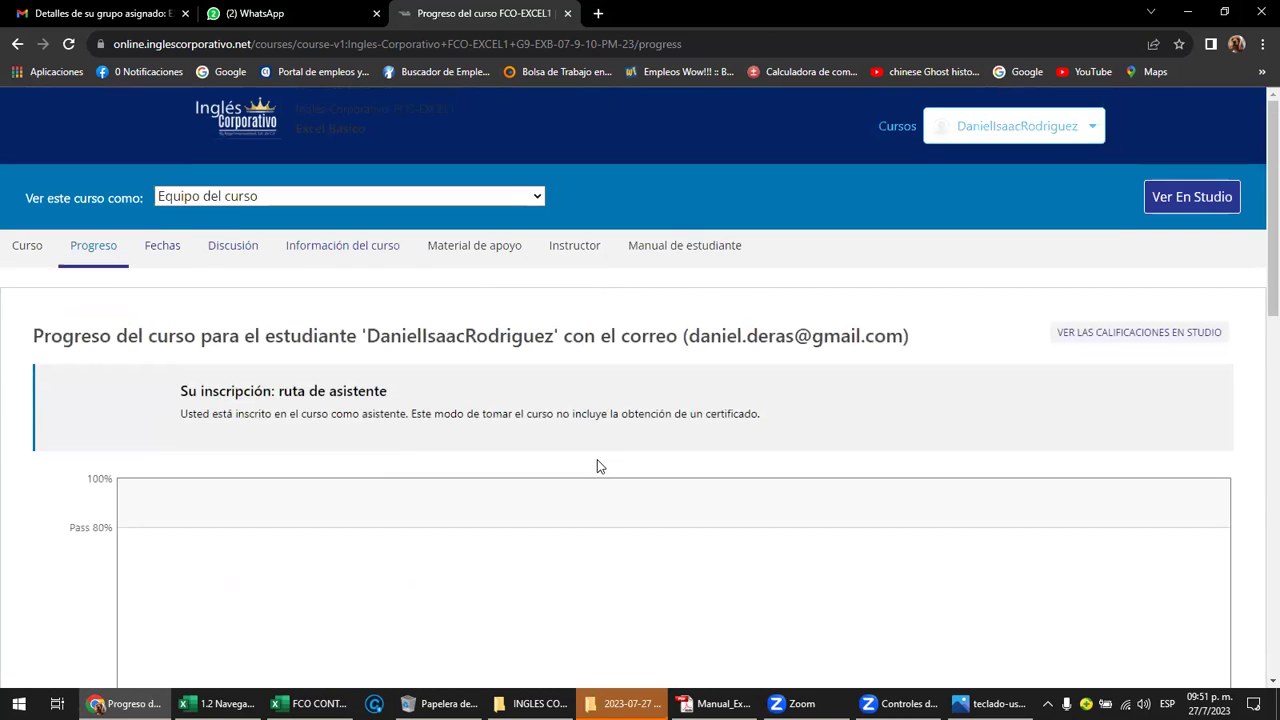
{"action": "left_click", "coordinate": [24, 256]}
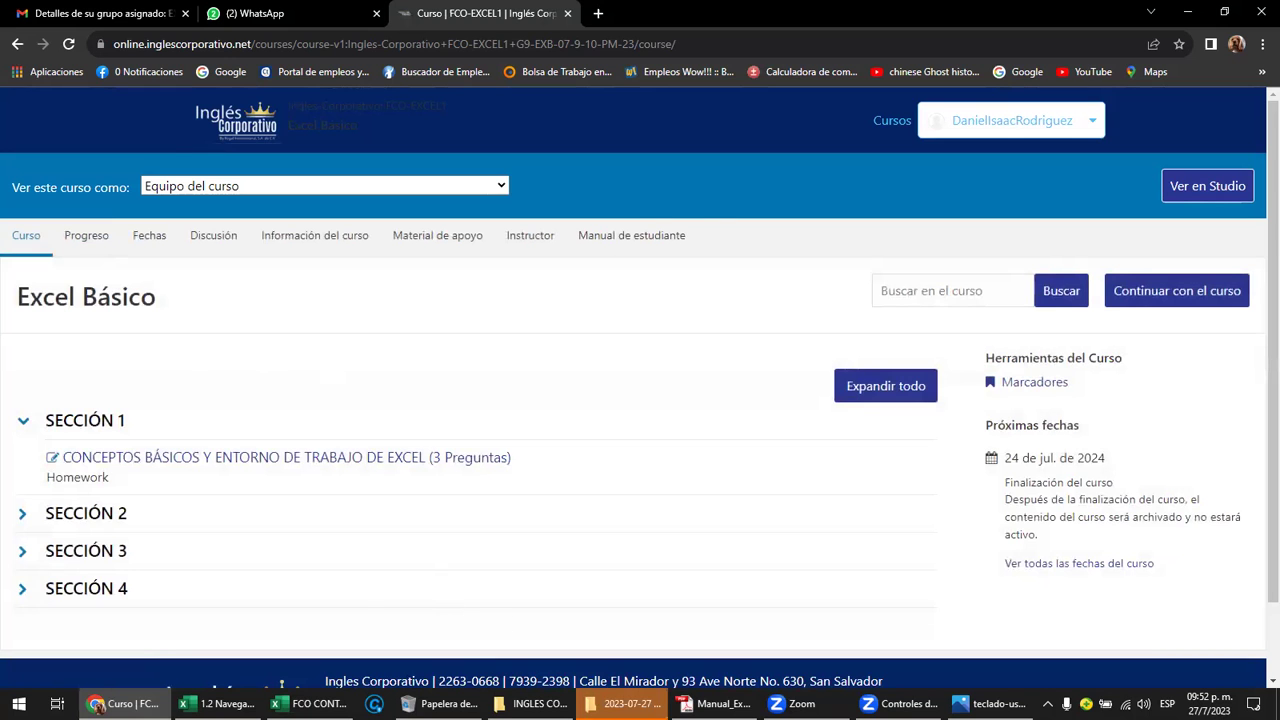
{"action": "key", "text": "alt+Tab"}
{"action": "scroll", "coordinate": [565, 365], "scroll_direction": "up", "scroll_amount": 3}
Read to the end of page 14's scrolling-keys table, then go back to the Chrome course page
{"action": "scroll", "coordinate": [573, 365], "scroll_direction": "down", "scroll_amount": 3}
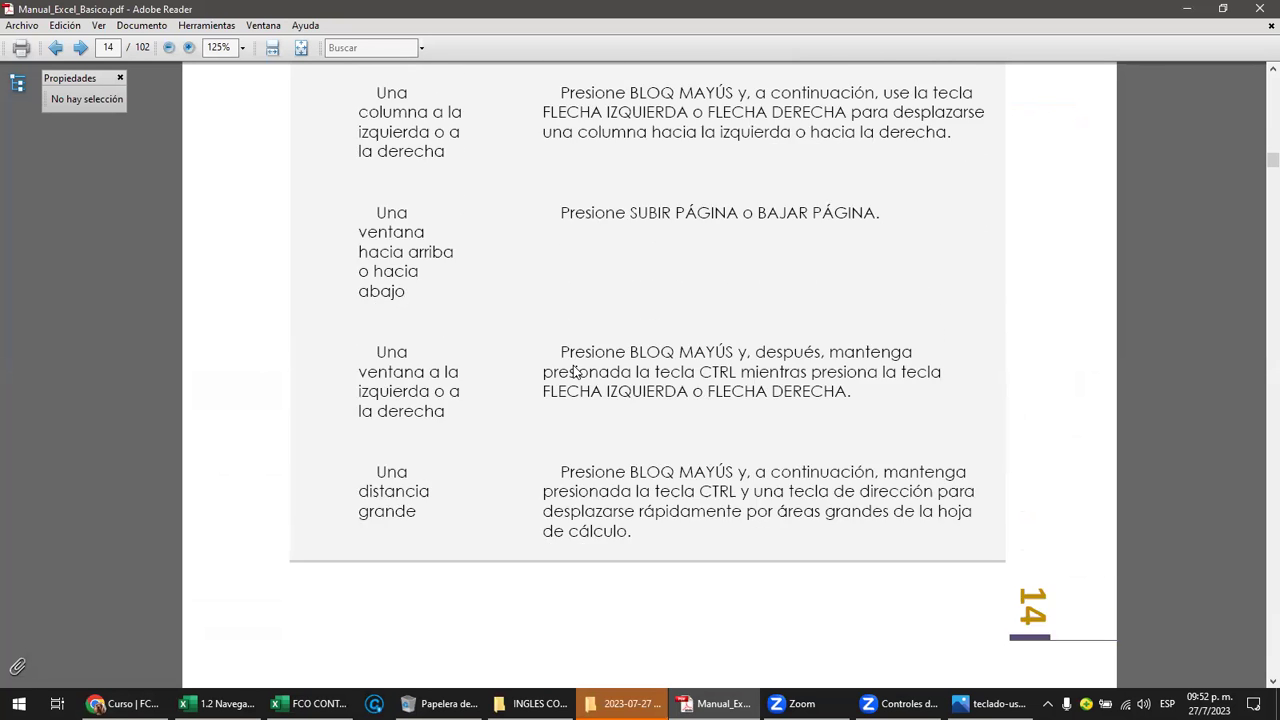
{"action": "scroll", "coordinate": [576, 371], "scroll_direction": "down", "scroll_amount": 2}
{"action": "scroll", "coordinate": [576, 371], "scroll_direction": "down", "scroll_amount": 1}
{"action": "scroll", "coordinate": [576, 371], "scroll_direction": "down", "scroll_amount": 1}
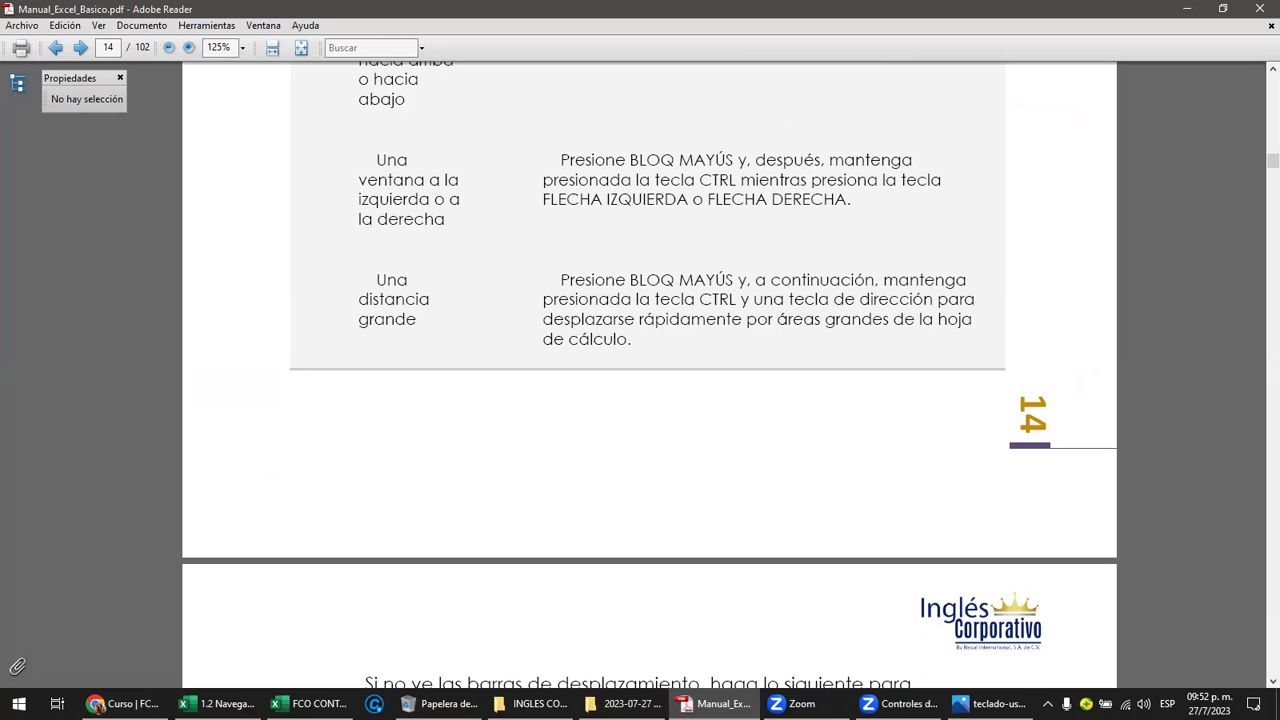
{"action": "left_click", "coordinate": [122, 704]}
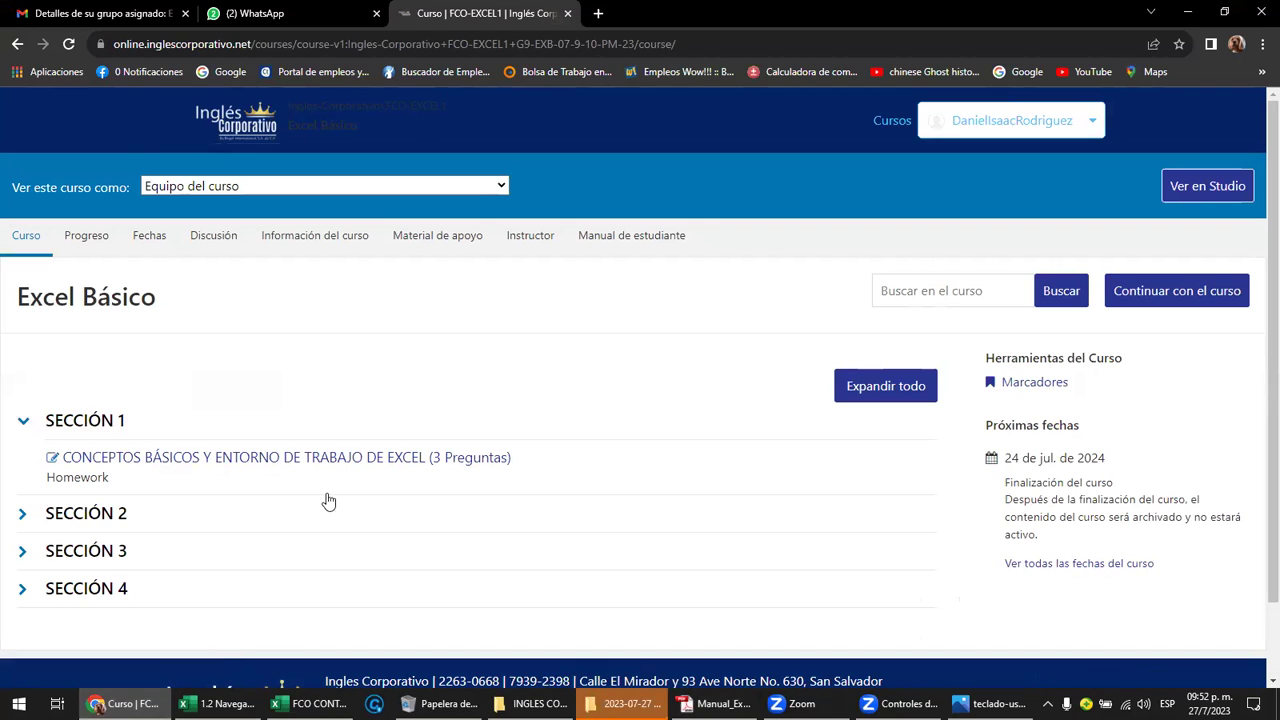
Open lesson 1.3 on spreadsheet navigation under CONCEPTOS BÁSICOS, then bring the Excel workbook forward
{"action": "left_click", "coordinate": [88, 238]}
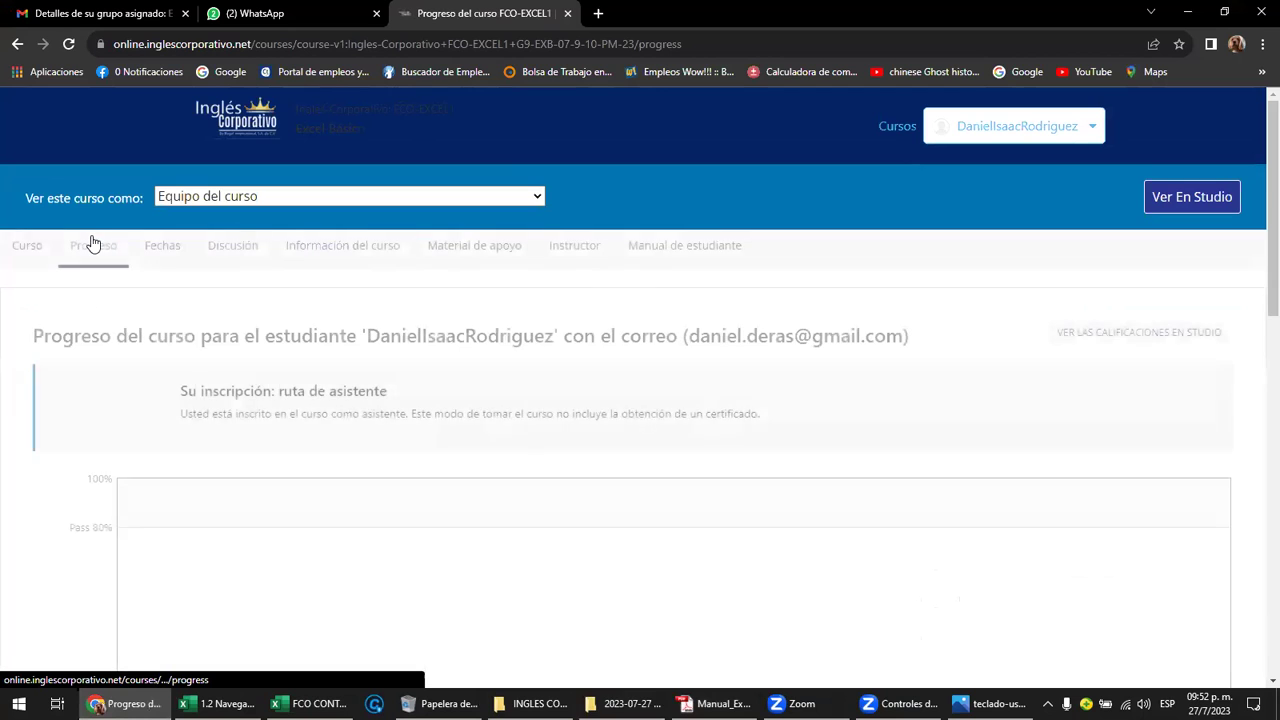
{"action": "left_click", "coordinate": [28, 256]}
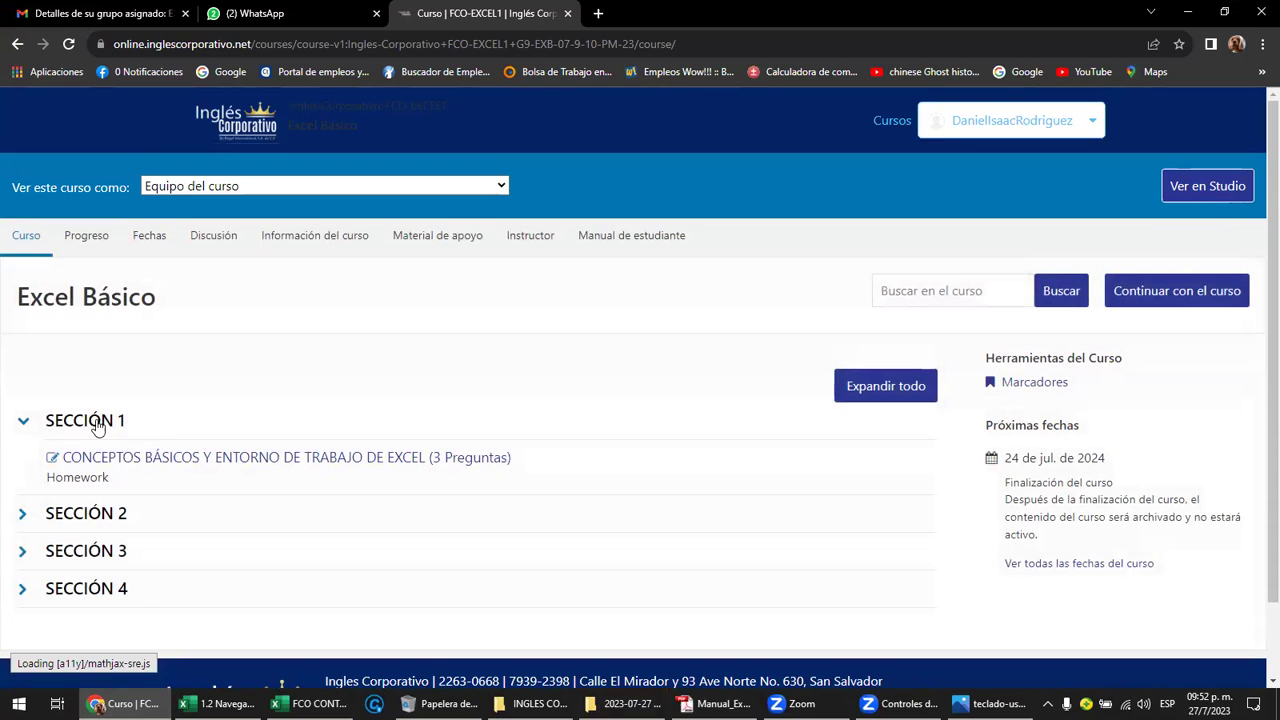
{"action": "left_click", "coordinate": [257, 458]}
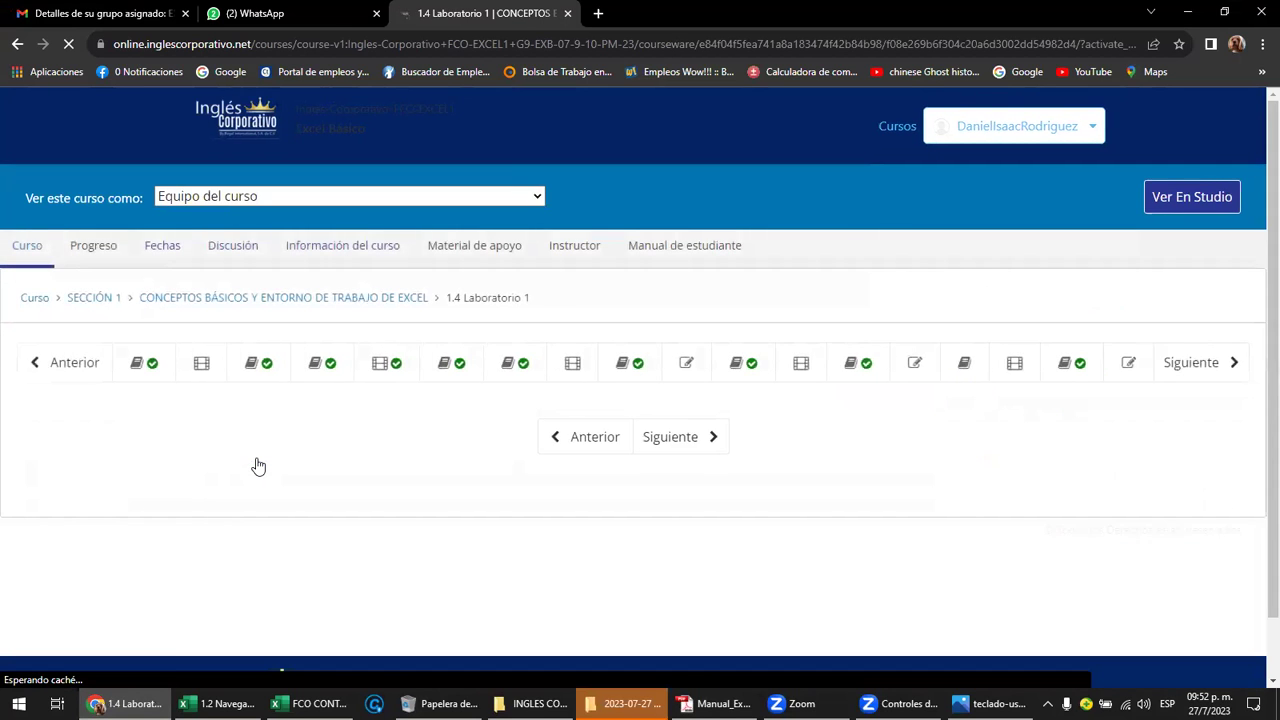
{"action": "scroll", "coordinate": [509, 490], "scroll_direction": "down", "scroll_amount": 1}
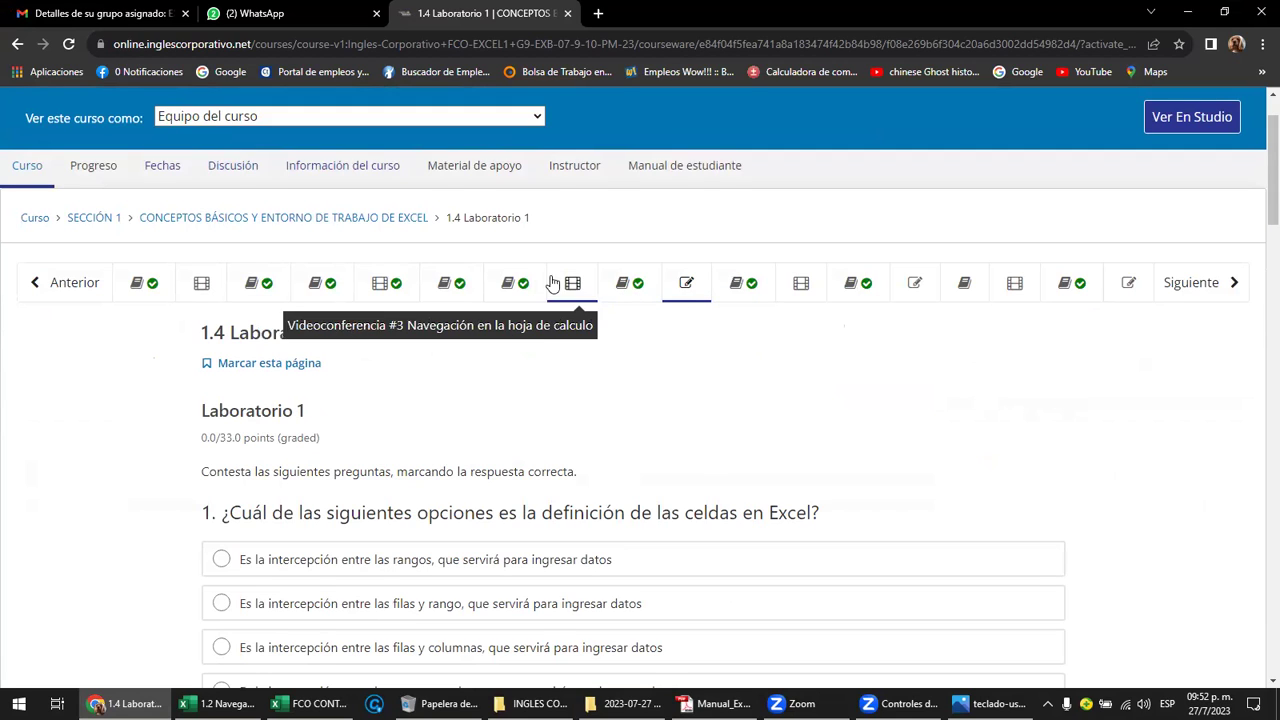
{"action": "left_click", "coordinate": [510, 287]}
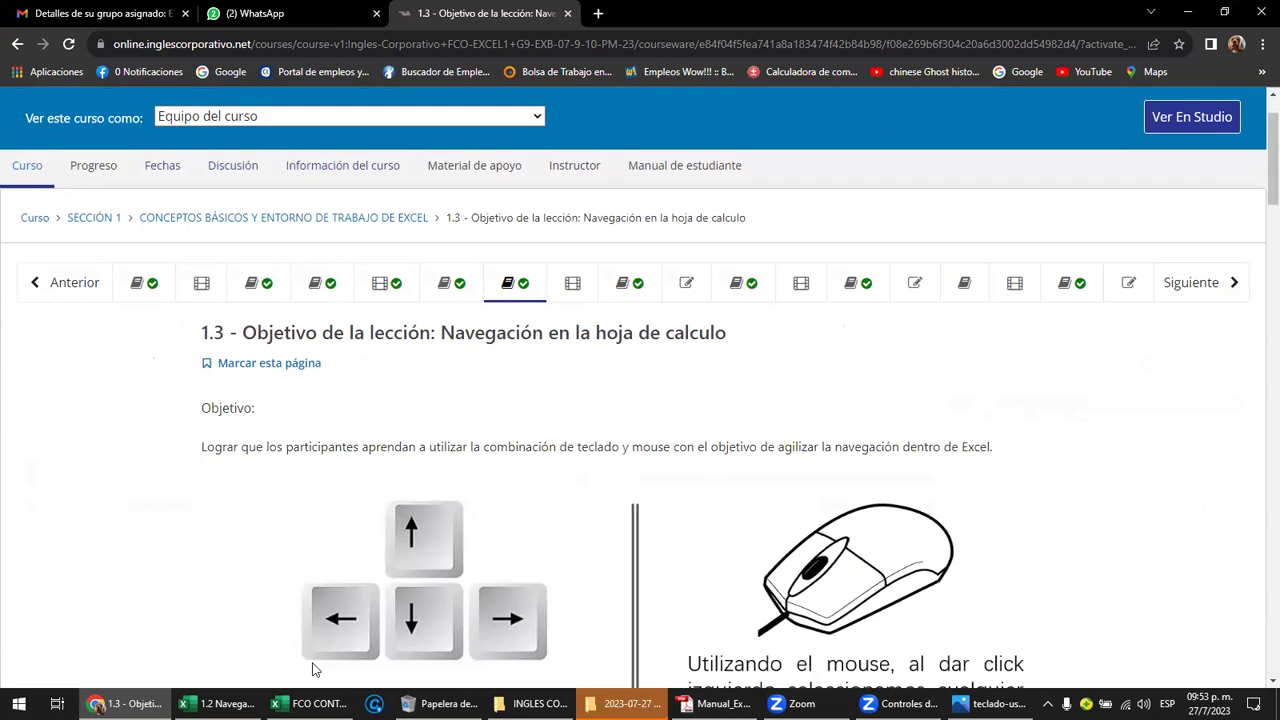
{"action": "left_click", "coordinate": [220, 703]}
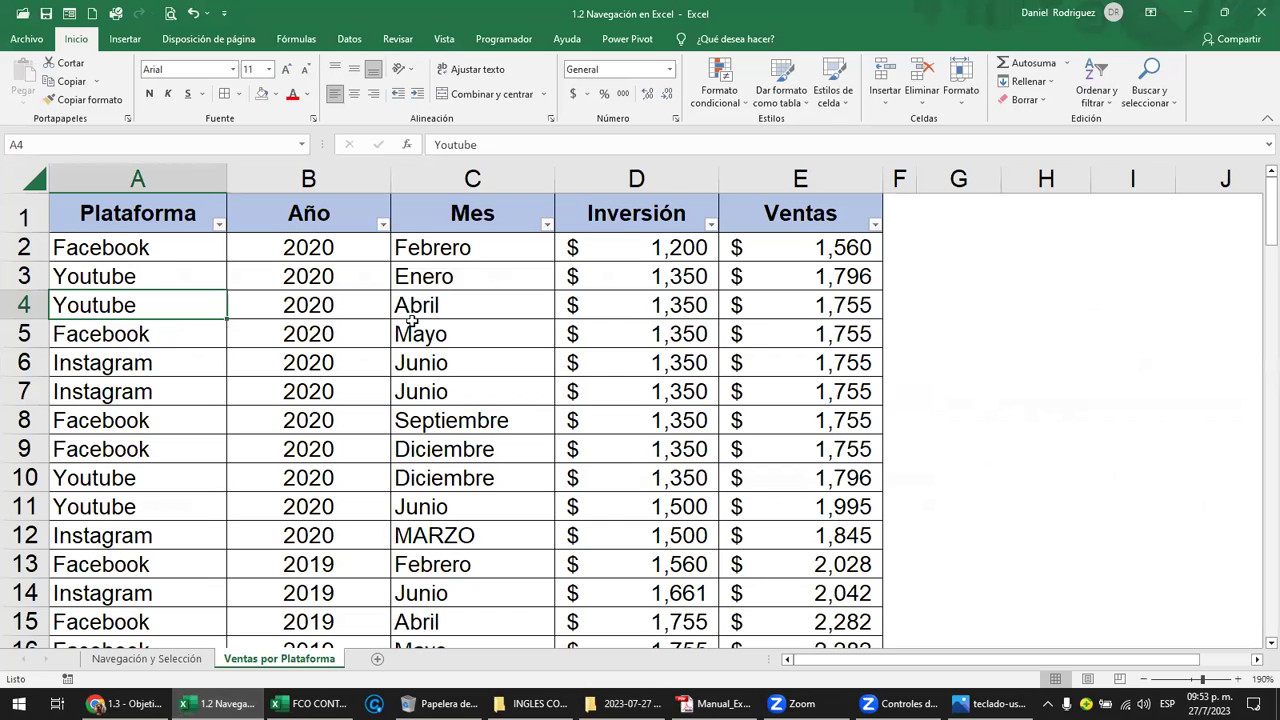
Open the Navegación y Selección sheet and select cells B4, A7 and E12 in turn
{"action": "left_click", "coordinate": [182, 662]}
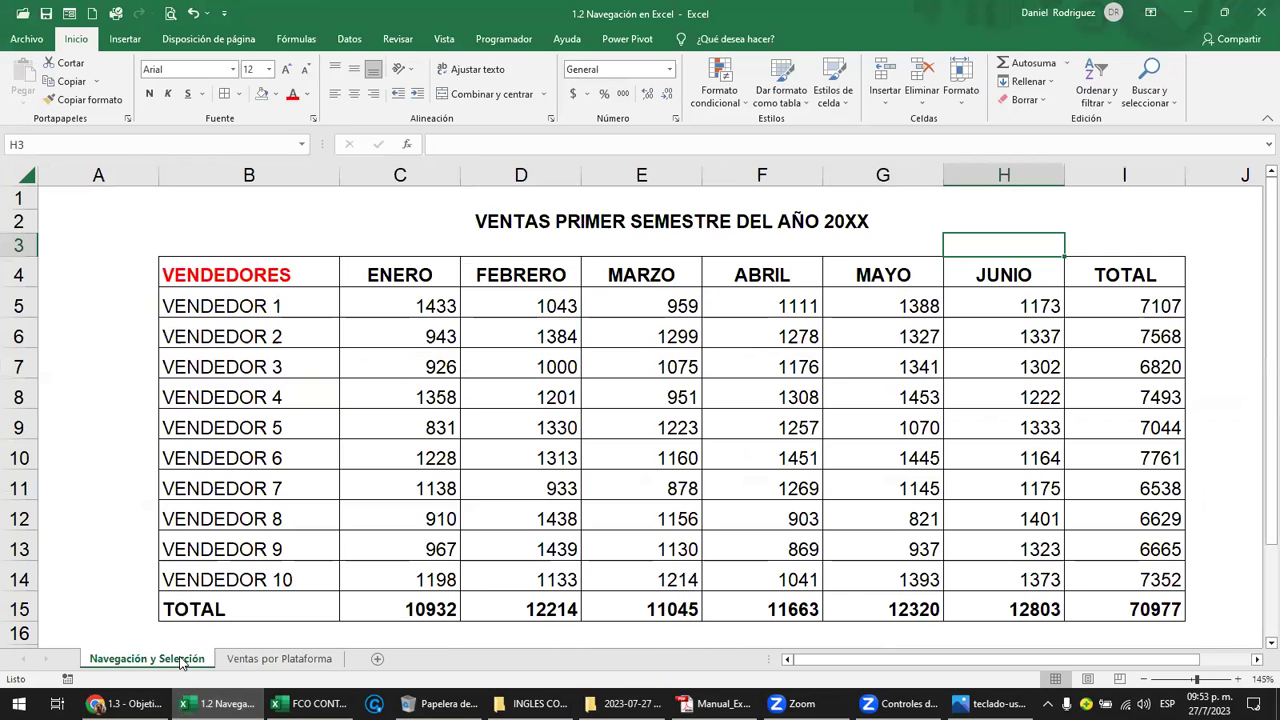
{"action": "left_click", "coordinate": [241, 289]}
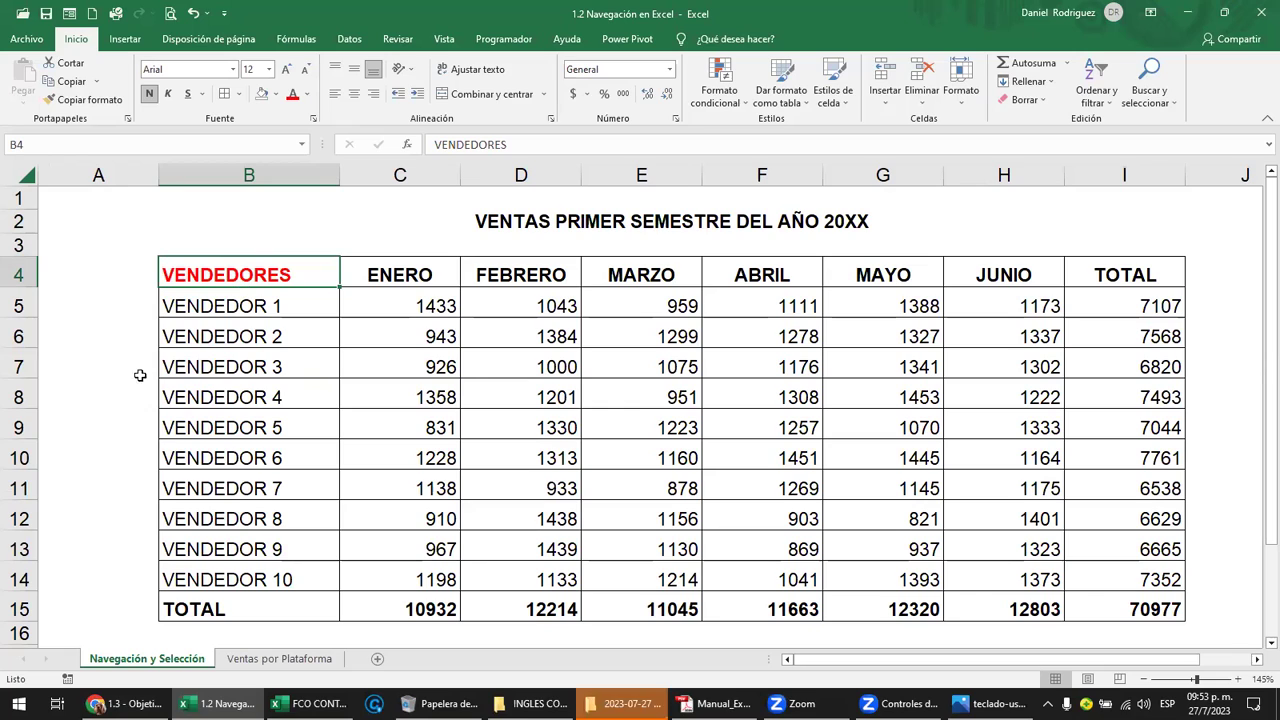
{"action": "left_click", "coordinate": [99, 368]}
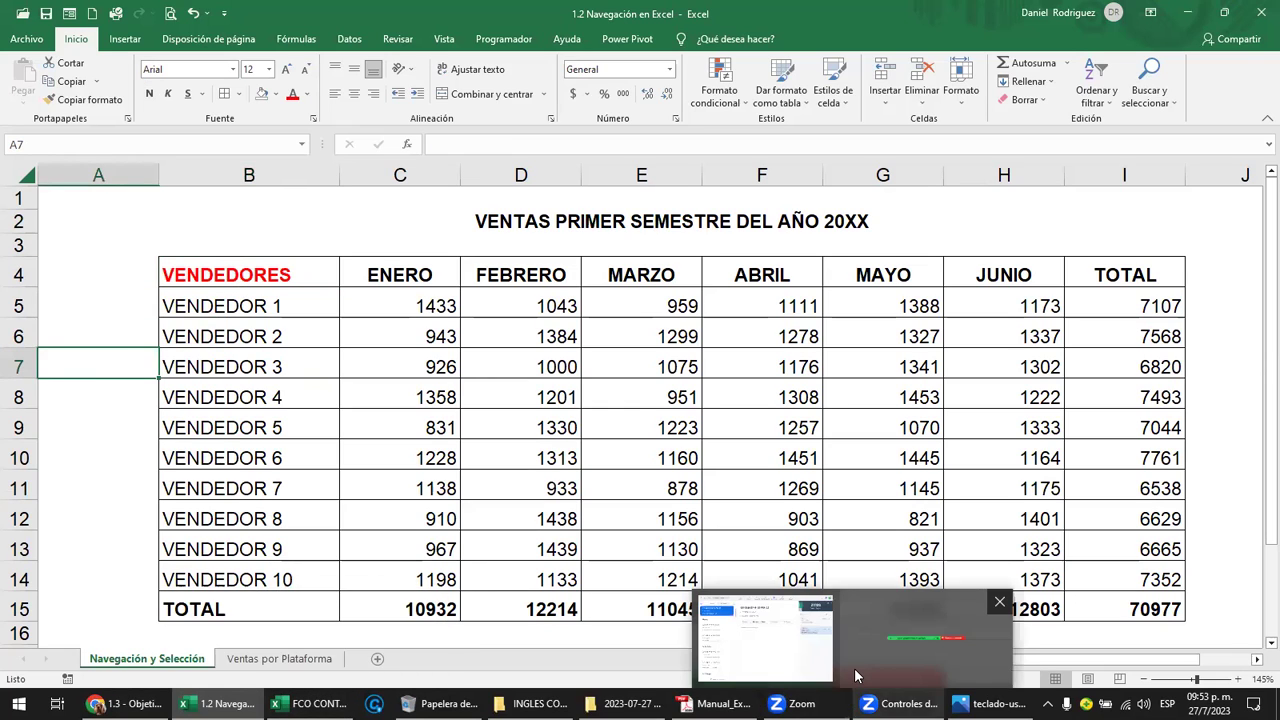
{"action": "left_click", "coordinate": [649, 530]}
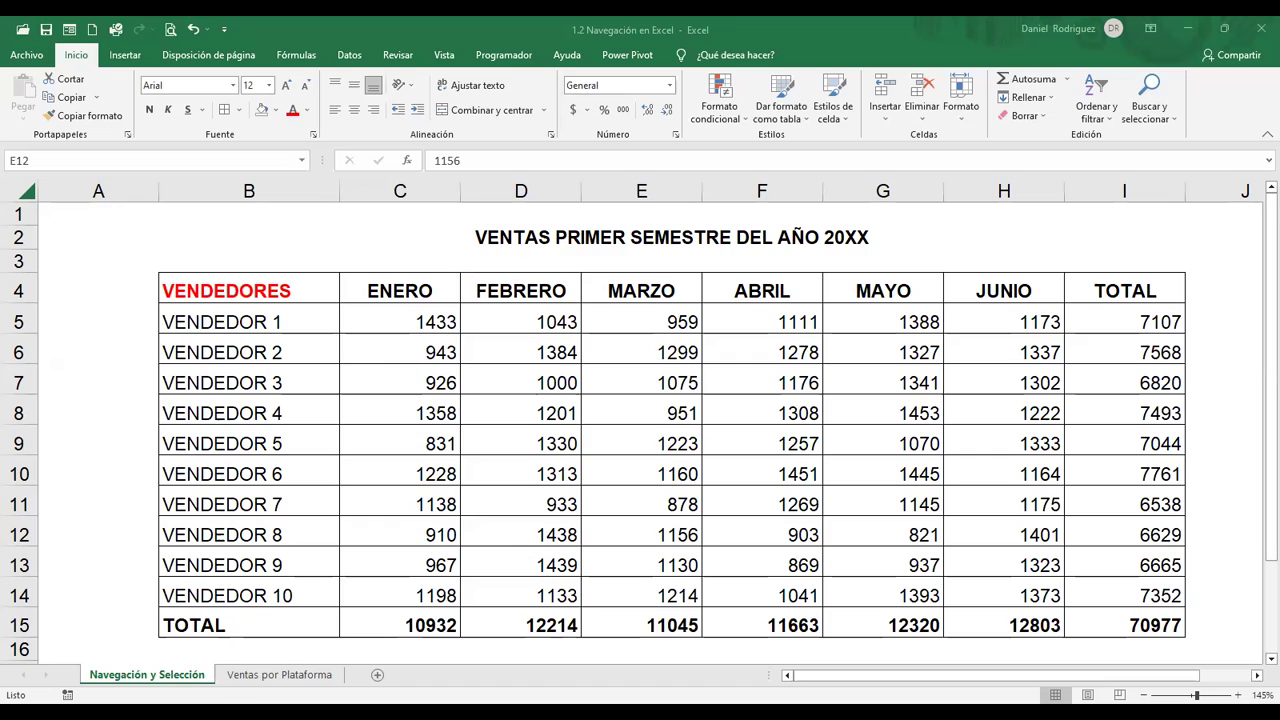
{"action": "key", "text": "F2"}
{"action": "key", "text": "Escape"}
{"action": "key", "text": "F2"}
{"action": "key", "text": "Escape"}
{"action": "key", "text": "Escape"}
{"action": "key", "text": "F2"}
{"action": "key", "text": "Escape"}
{"action": "key", "text": "F2"}
{"action": "key", "text": "Escape"}
{"action": "key", "text": "F2"}
{"action": "key", "text": "Escape"}
{"action": "key", "text": "F2"}
{"action": "key", "text": "Escape"}
{"action": "key", "text": "F2"}
{"action": "key", "text": "Escape"}
{"action": "key", "text": "F2"}
{"action": "key", "text": "Escape"}
{"action": "key", "text": "F2"}
{"action": "key", "text": "Escape"}
{"action": "key", "text": "F2"}
{"action": "key", "text": "Escape"}
{"action": "key", "text": "F2"}
{"action": "key", "text": "Escape"}
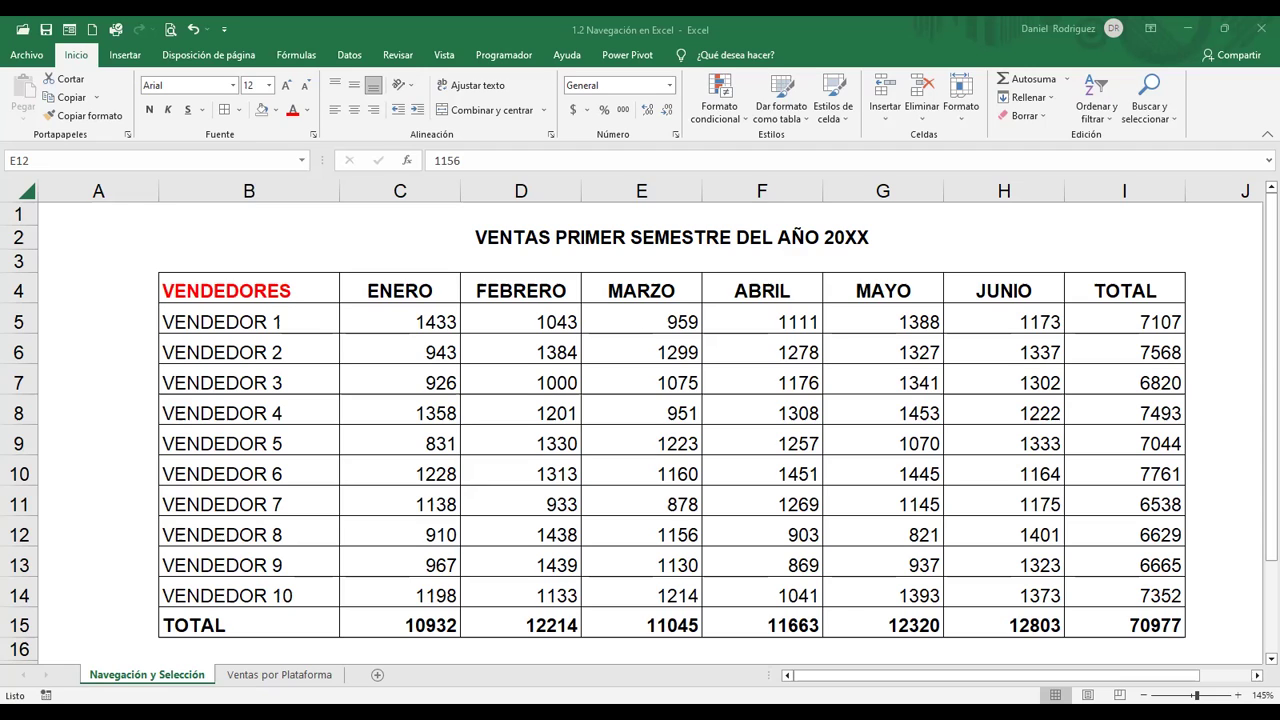
Move to cells E12, B5 and D8, then switch to the Ventas por Plataforma sheet
{"action": "key", "text": "Return"}
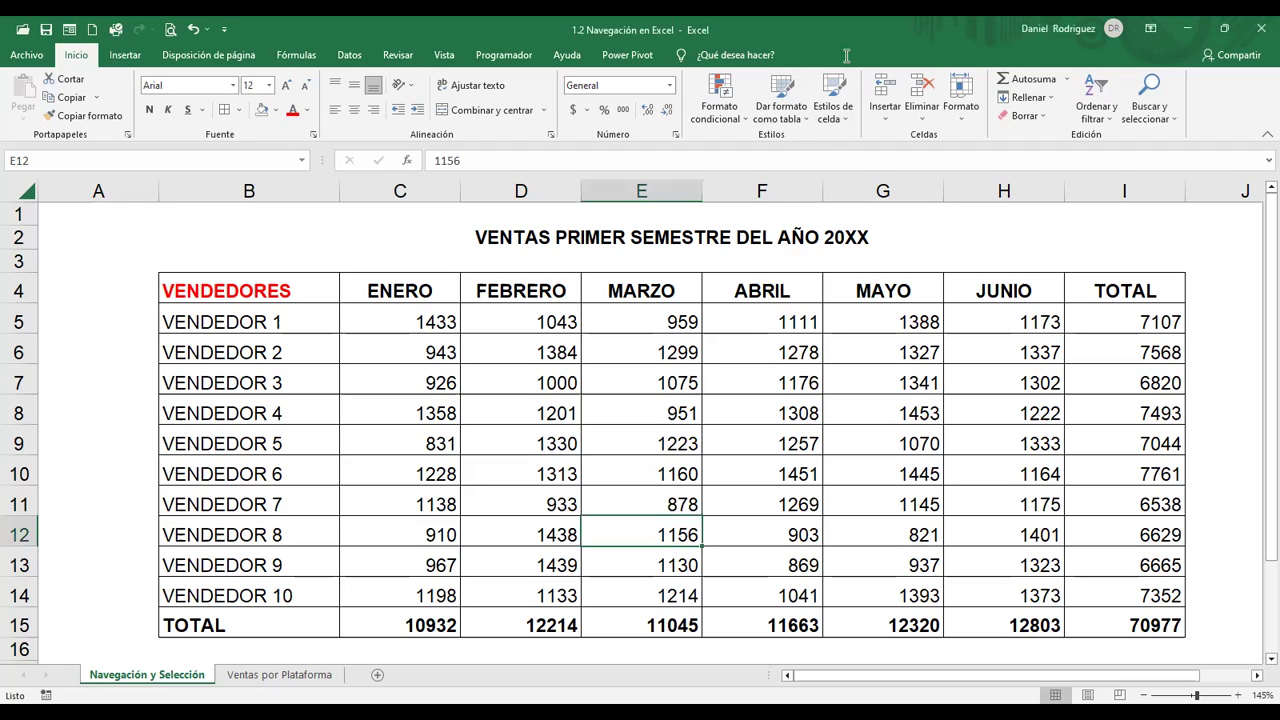
{"action": "left_click", "coordinate": [272, 322]}
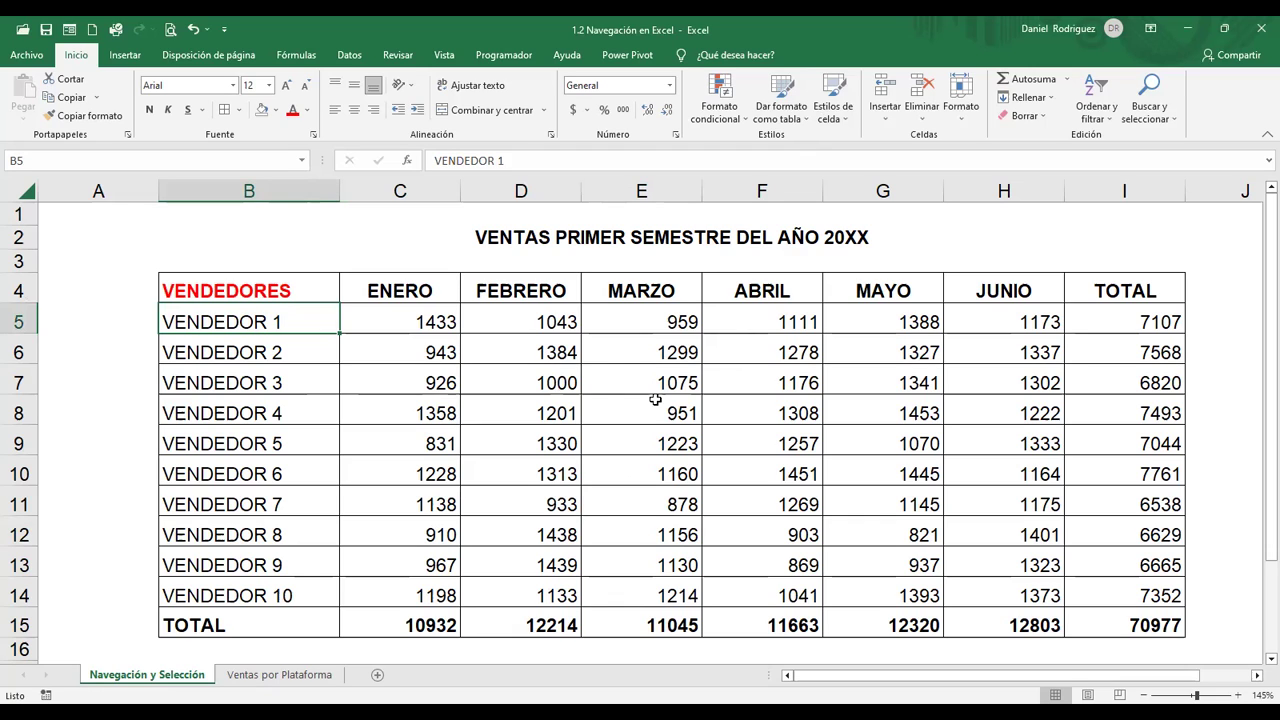
{"action": "left_click", "coordinate": [561, 415]}
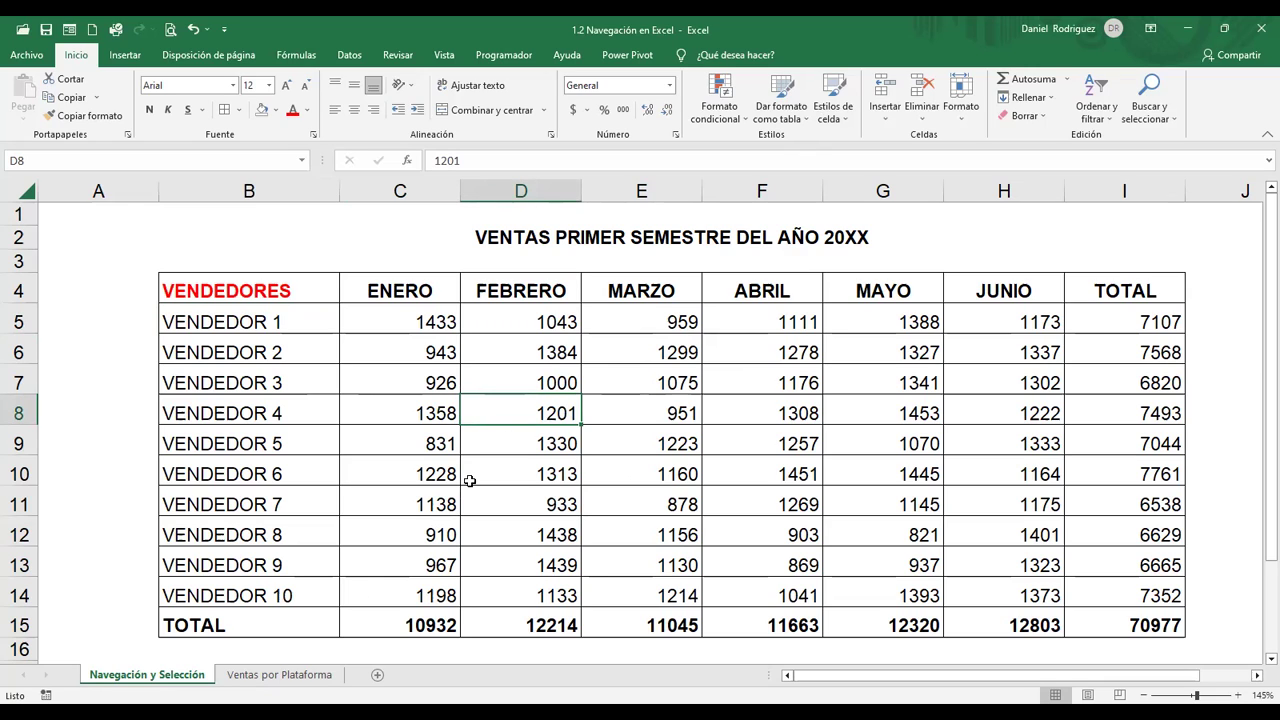
{"action": "left_click", "coordinate": [278, 677]}
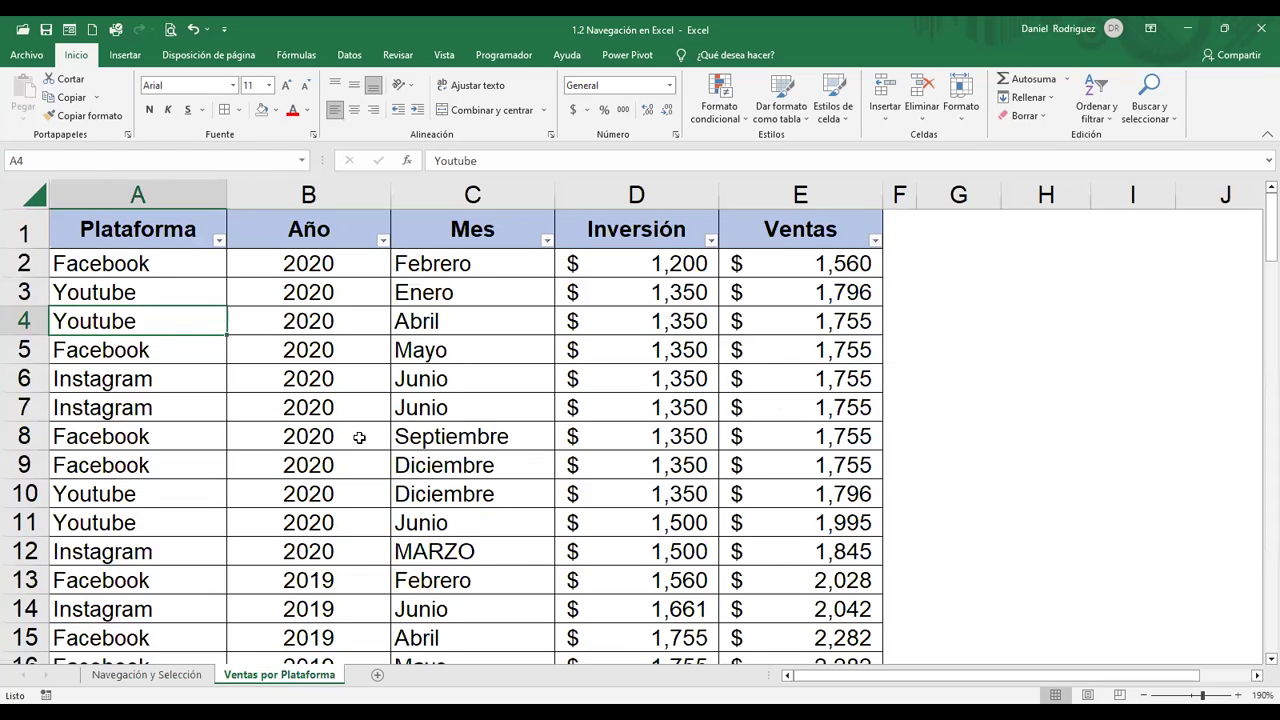
Select the Plataforma header cell A1
{"action": "left_click", "coordinate": [145, 259]}
{"action": "left_click", "coordinate": [150, 236]}
{"action": "left_click", "coordinate": [148, 262]}
{"action": "left_click", "coordinate": [150, 234]}
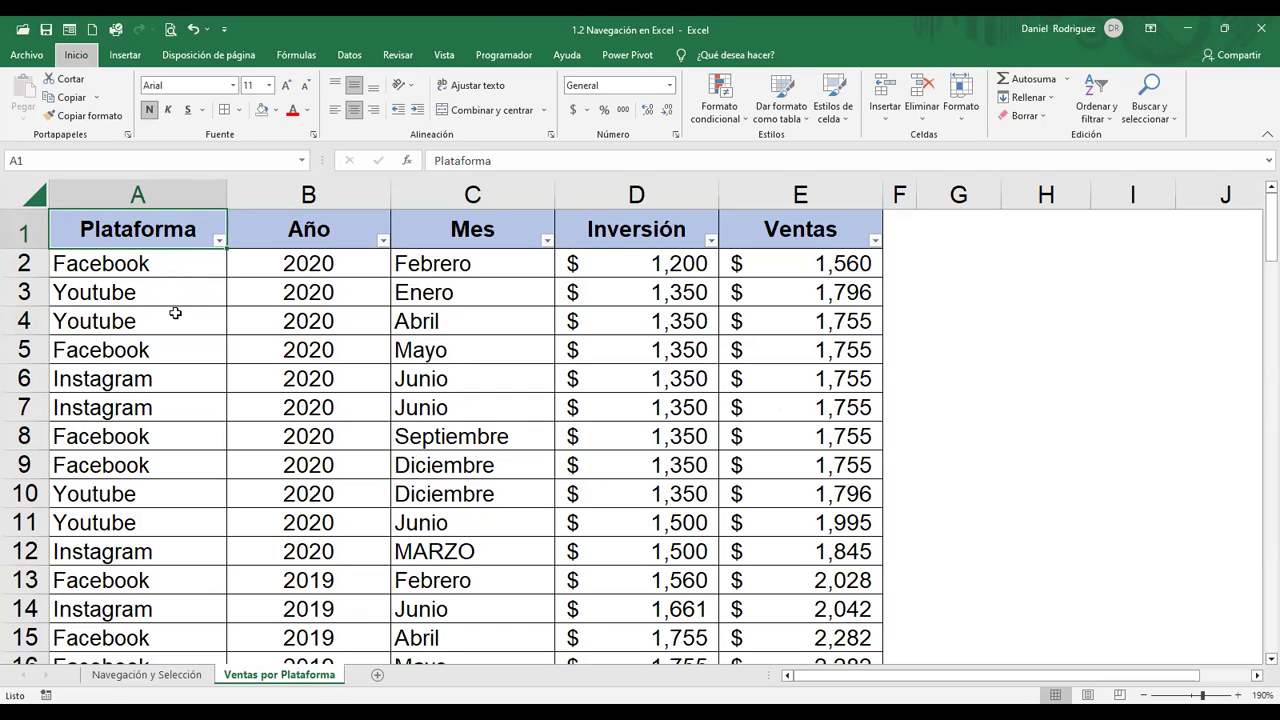
Show the ribbon KeyTips and the Inicio tab's formatting shortcut letters, then hide them
{"action": "key", "text": "alt"}
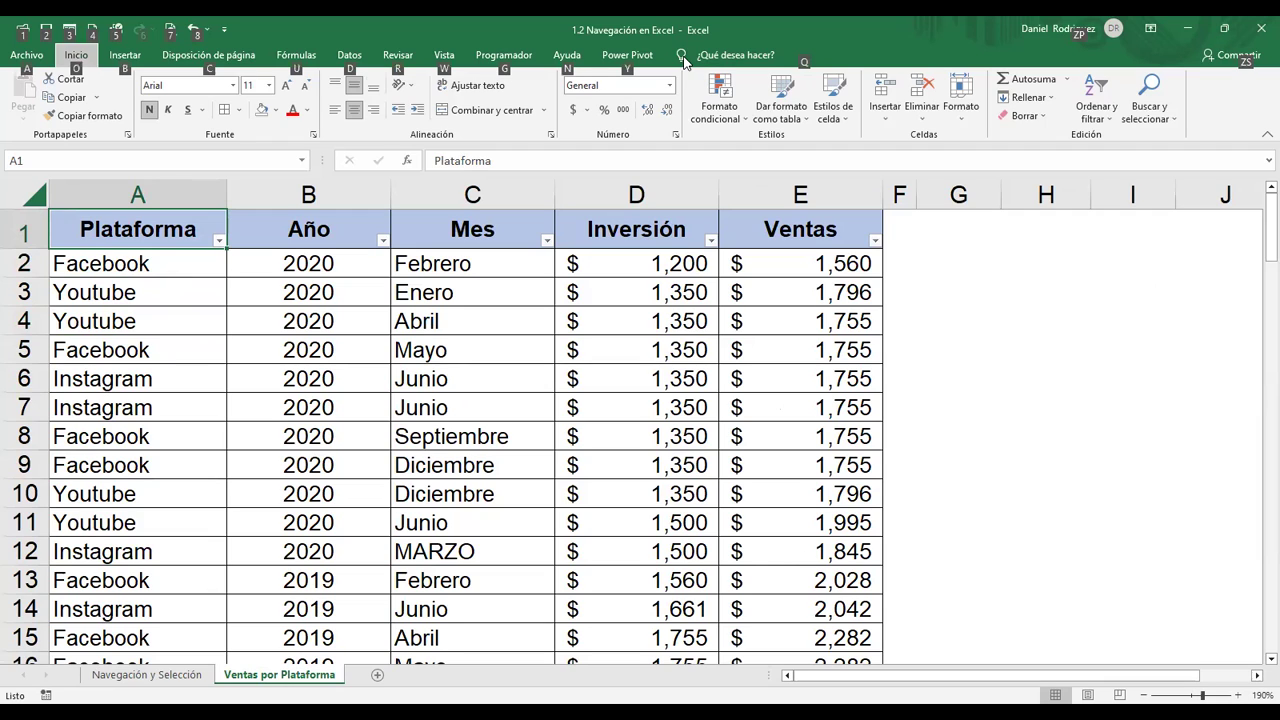
{"action": "key", "text": "Escape"}
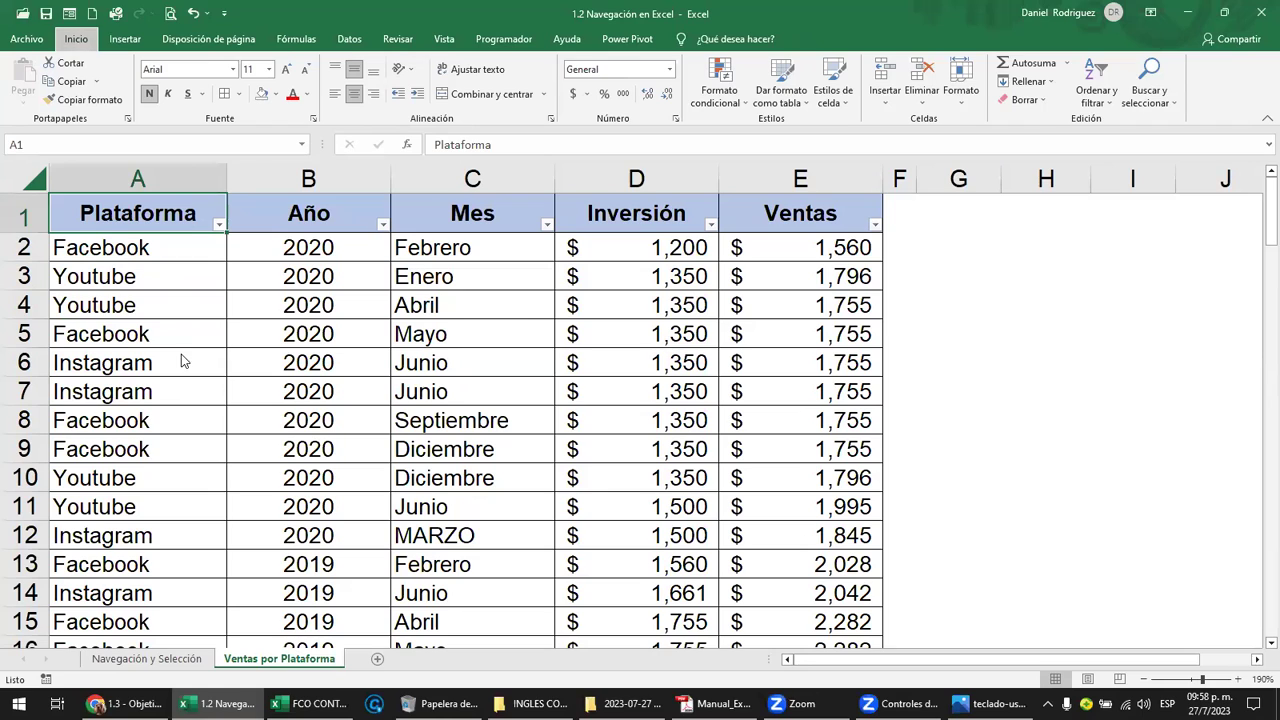
{"action": "key", "text": "alt"}
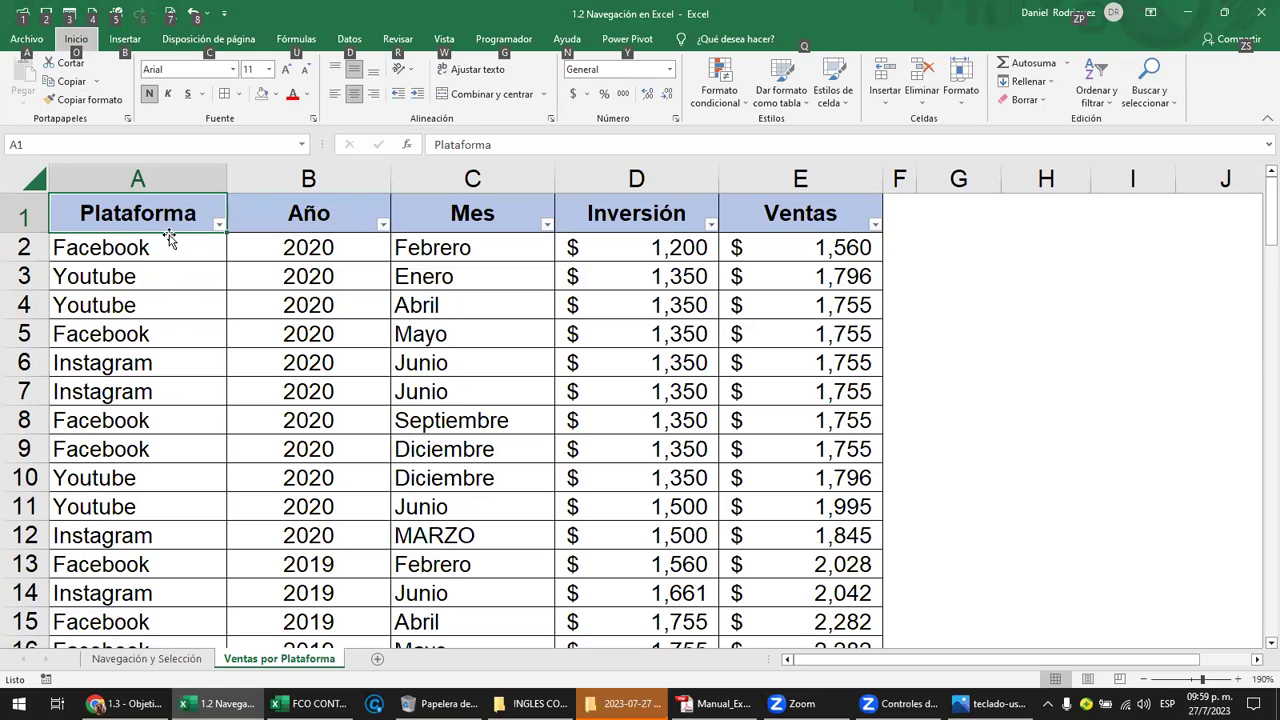
{"action": "key", "text": "o"}
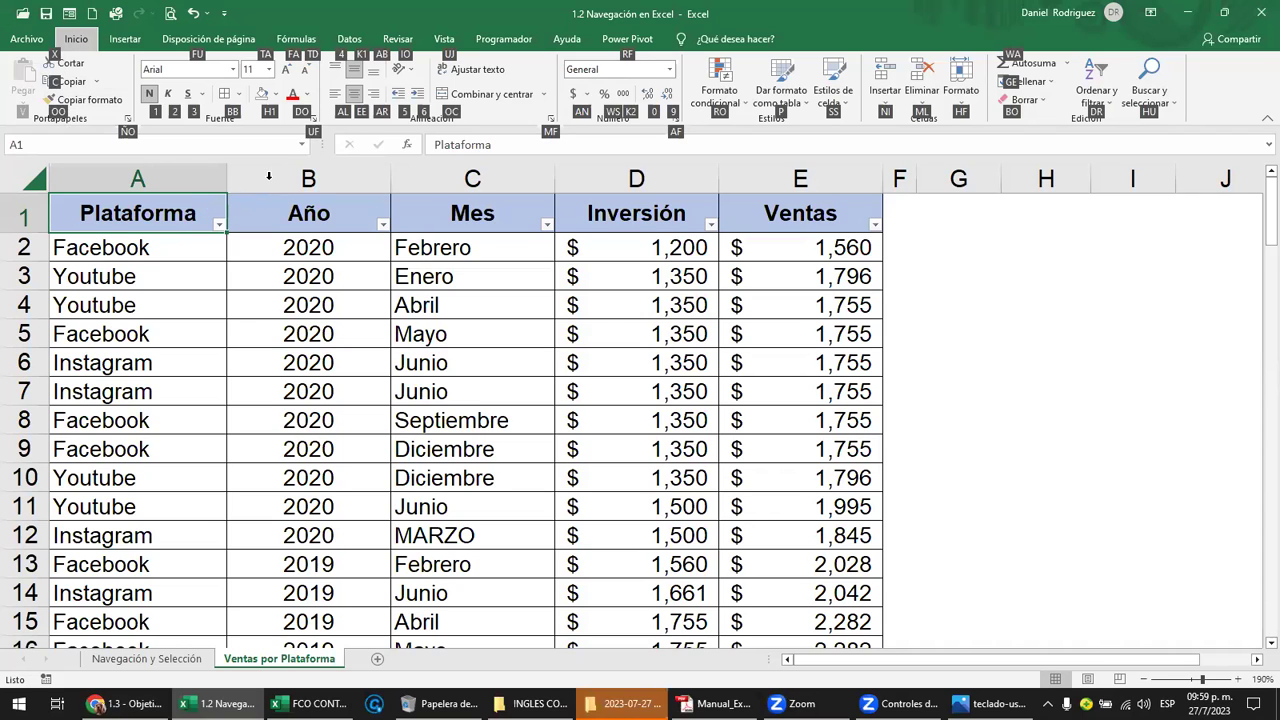
{"action": "key", "text": "alt"}
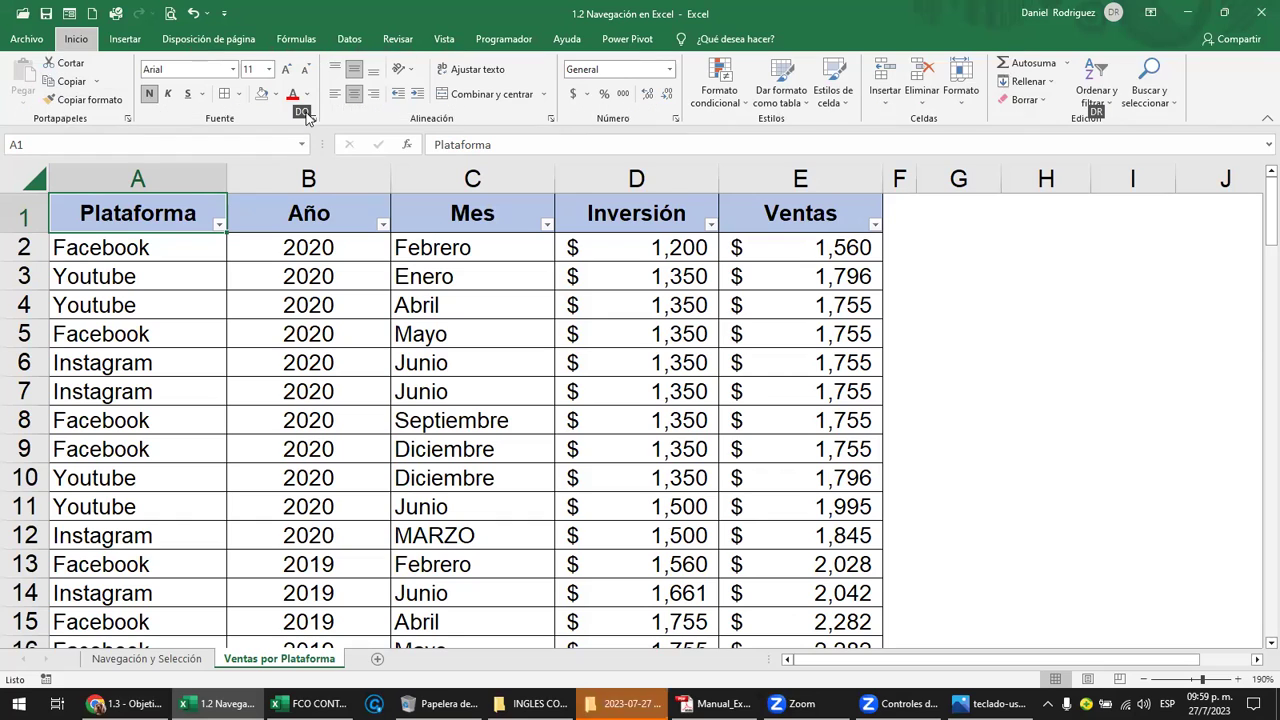
Open More Colors on its Personalizado tab, then cancel without applying a colour
{"action": "key", "text": "c"}
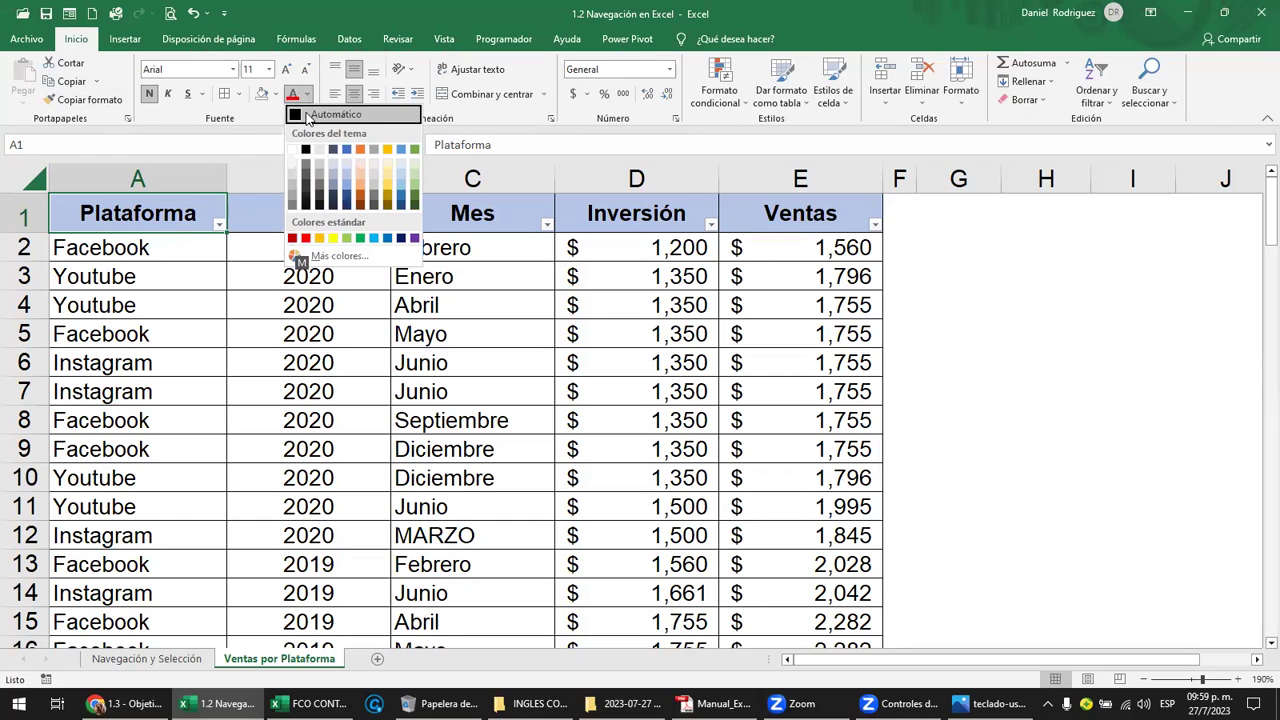
{"action": "key", "text": "m"}
{"action": "key", "text": "ctrl+Tab"}
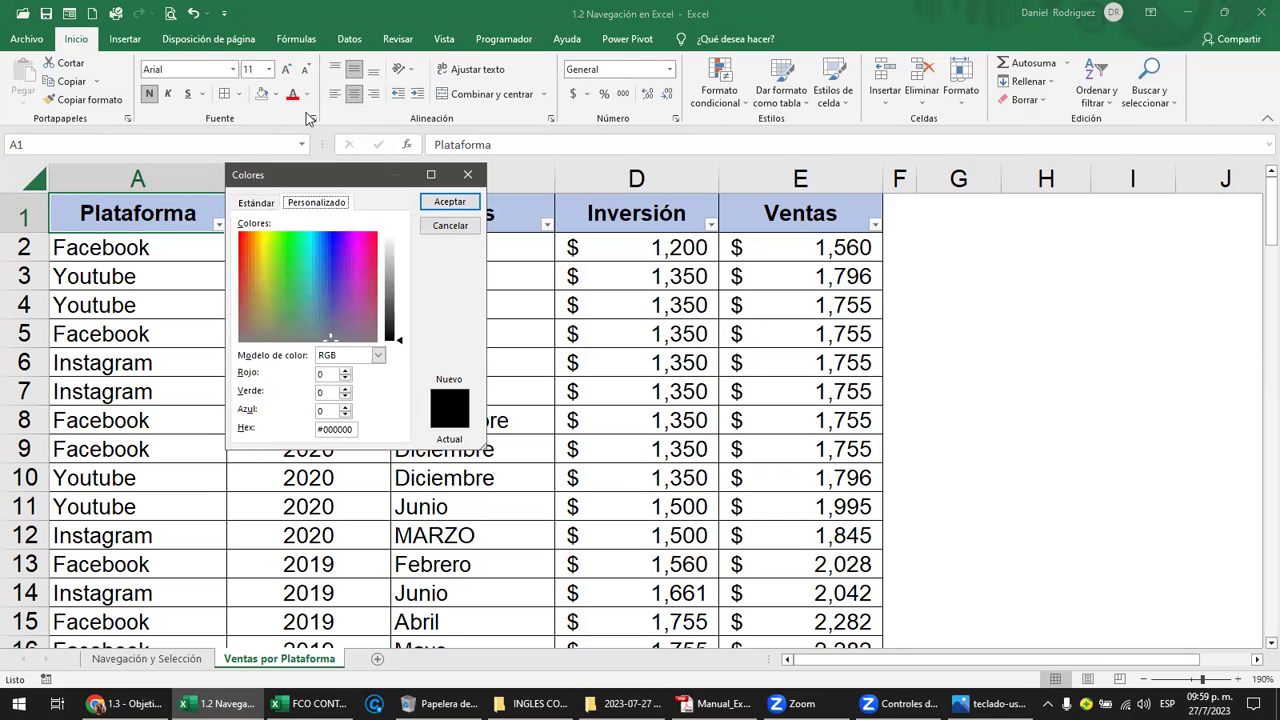
{"action": "key", "text": "Escape"}
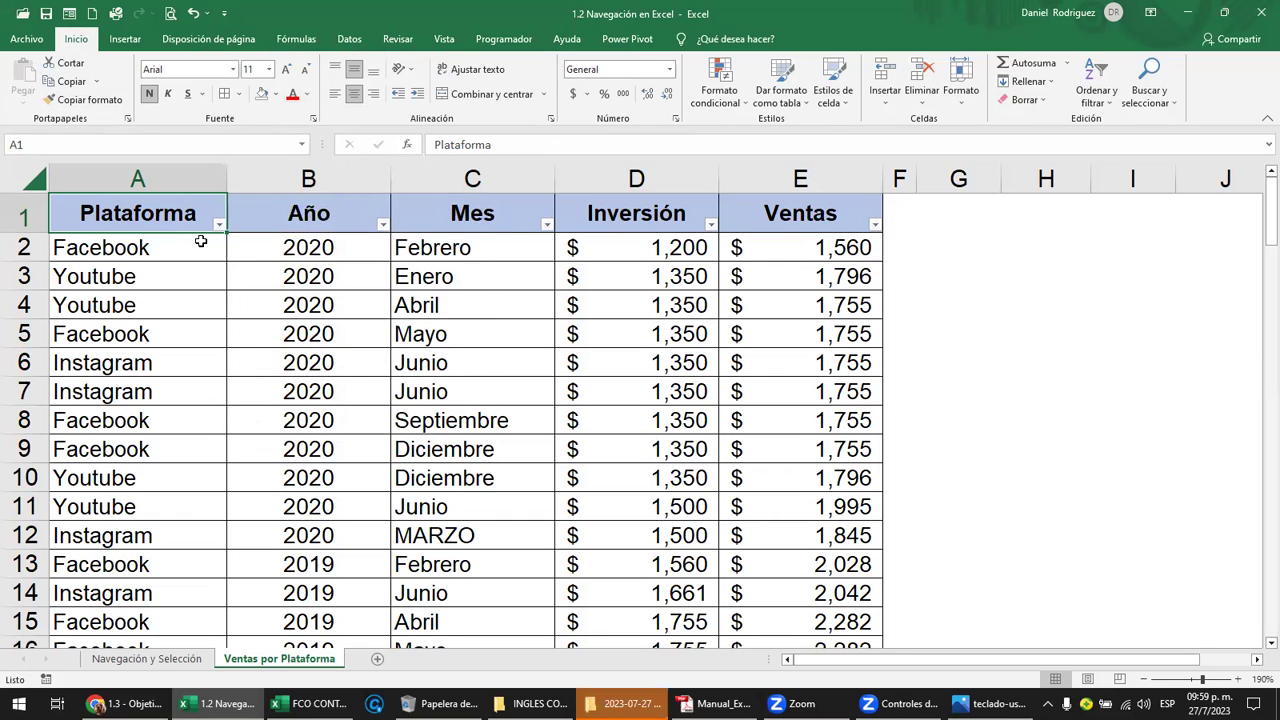
{"action": "key", "text": "alt"}
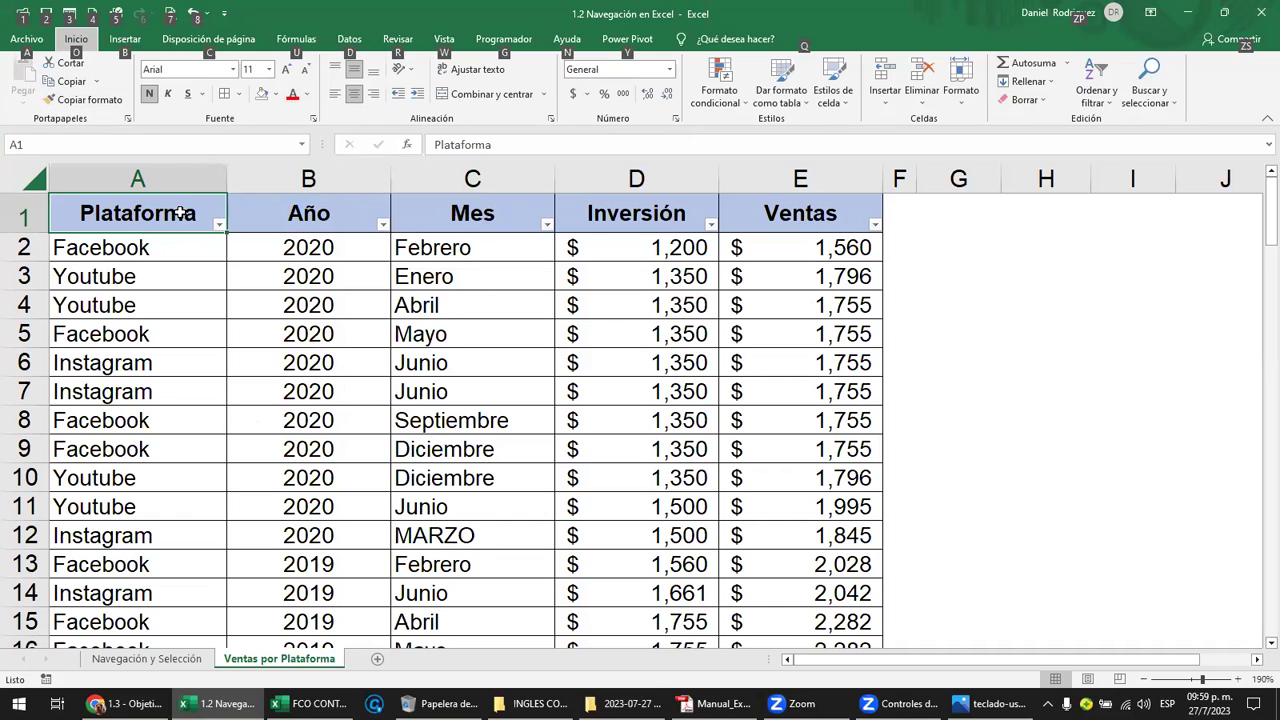
Use the keyboard Font Color palette to give the Plataforma header dark brown-orange text
{"action": "key", "text": "o"}
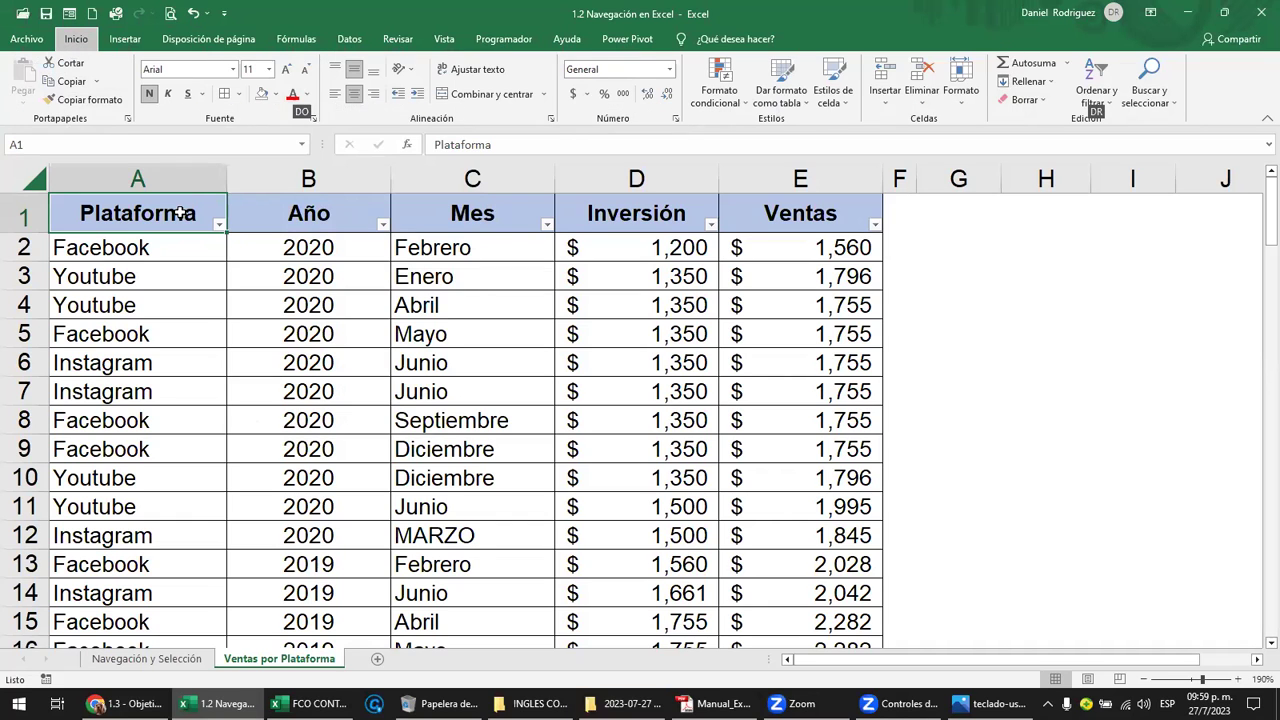
{"action": "key", "text": "o"}
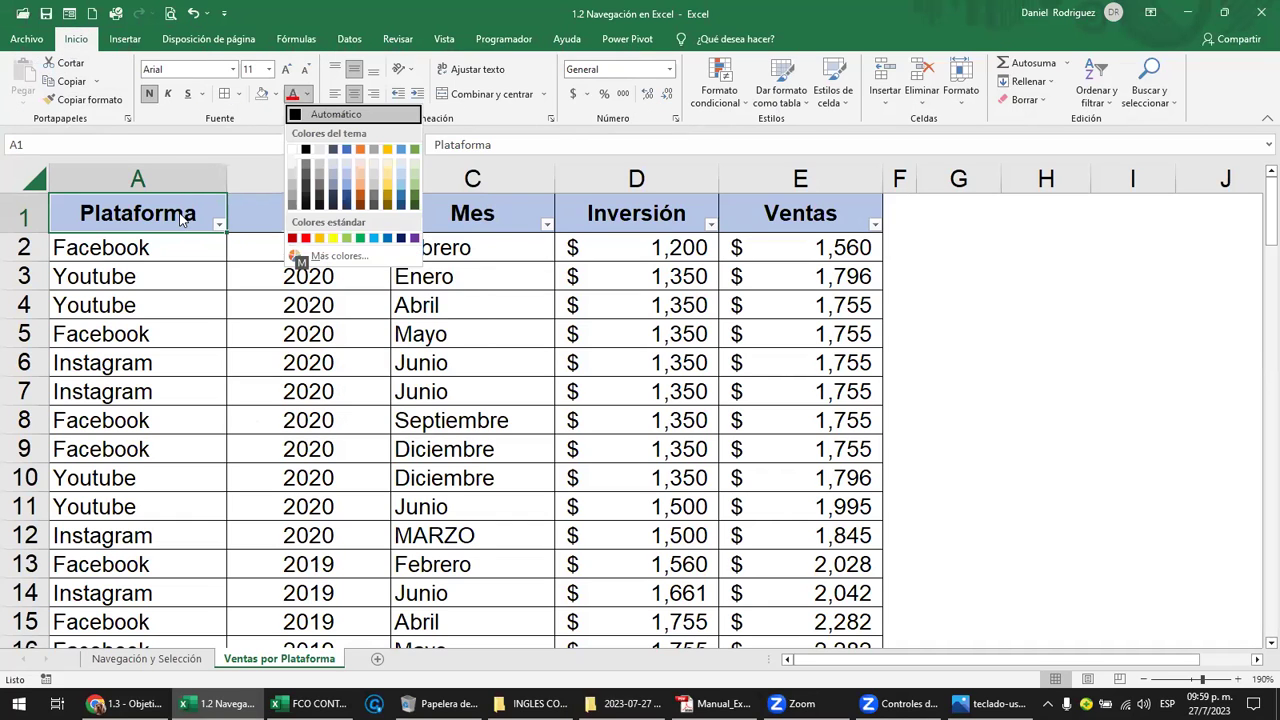
{"action": "key", "text": "Down"}
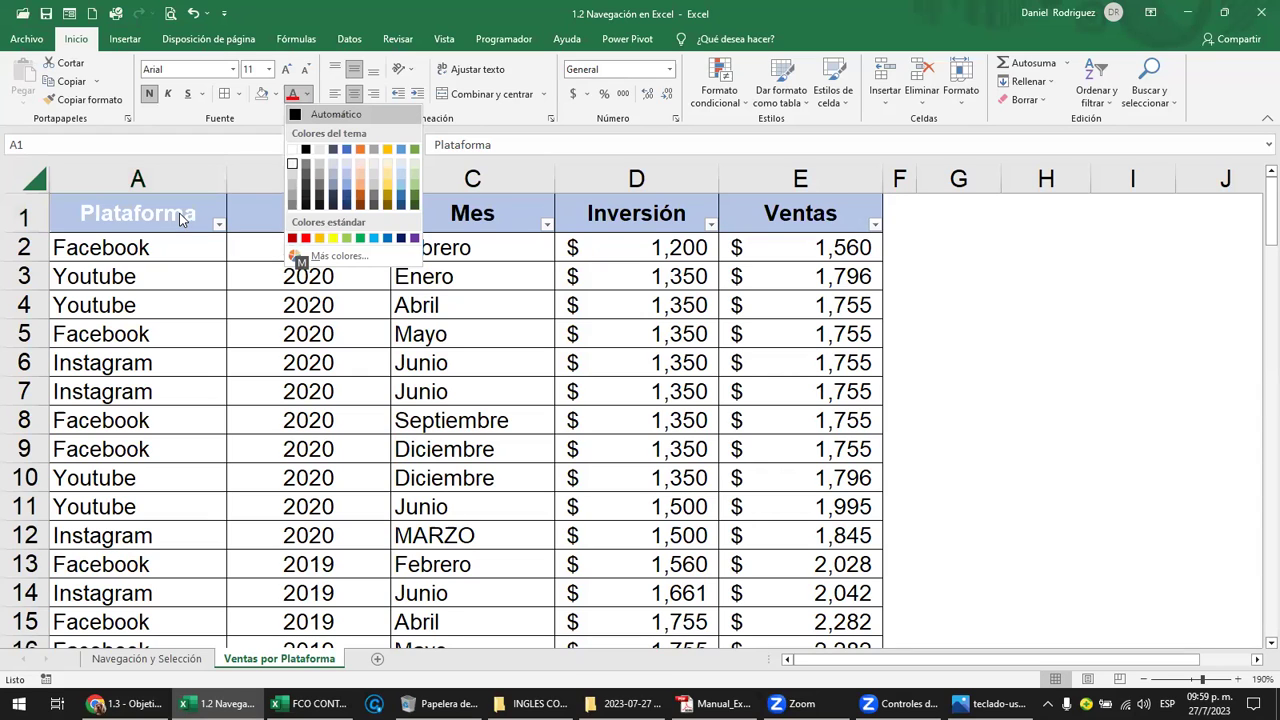
{"action": "key", "text": "Down"}
{"action": "key", "text": "Down"}
{"action": "key", "text": "Right"}
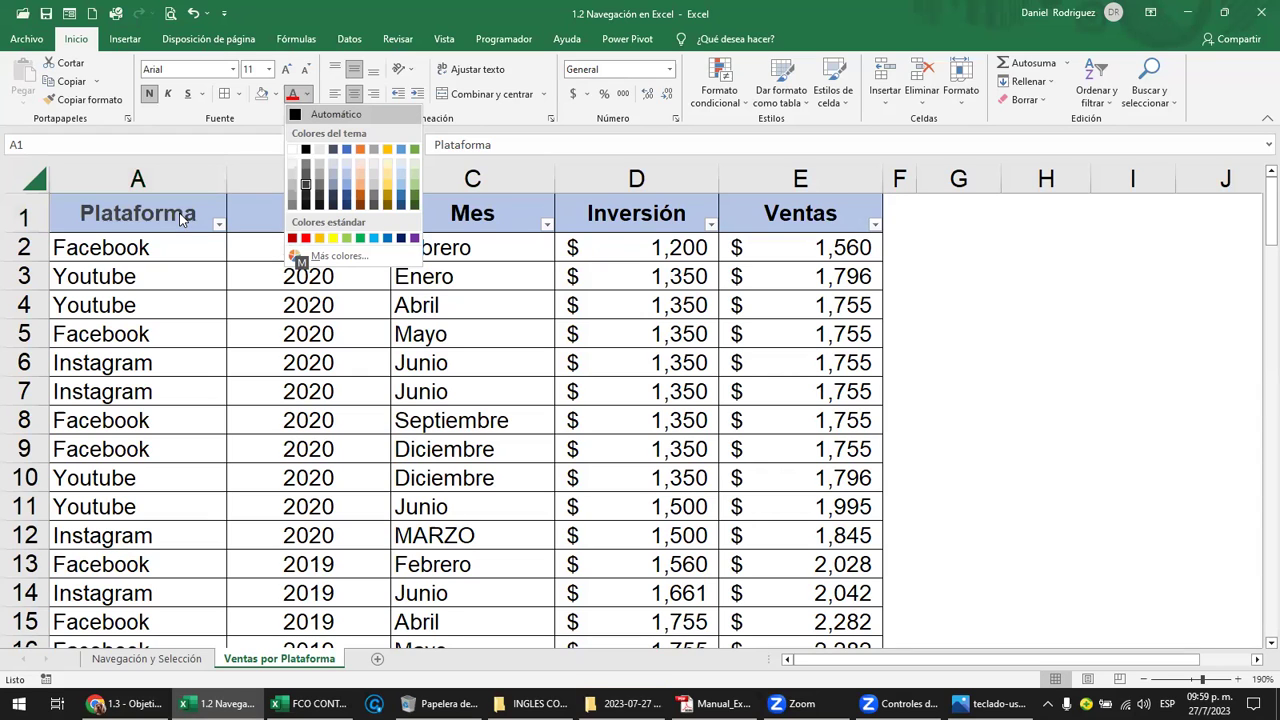
{"action": "key", "text": "Right"}
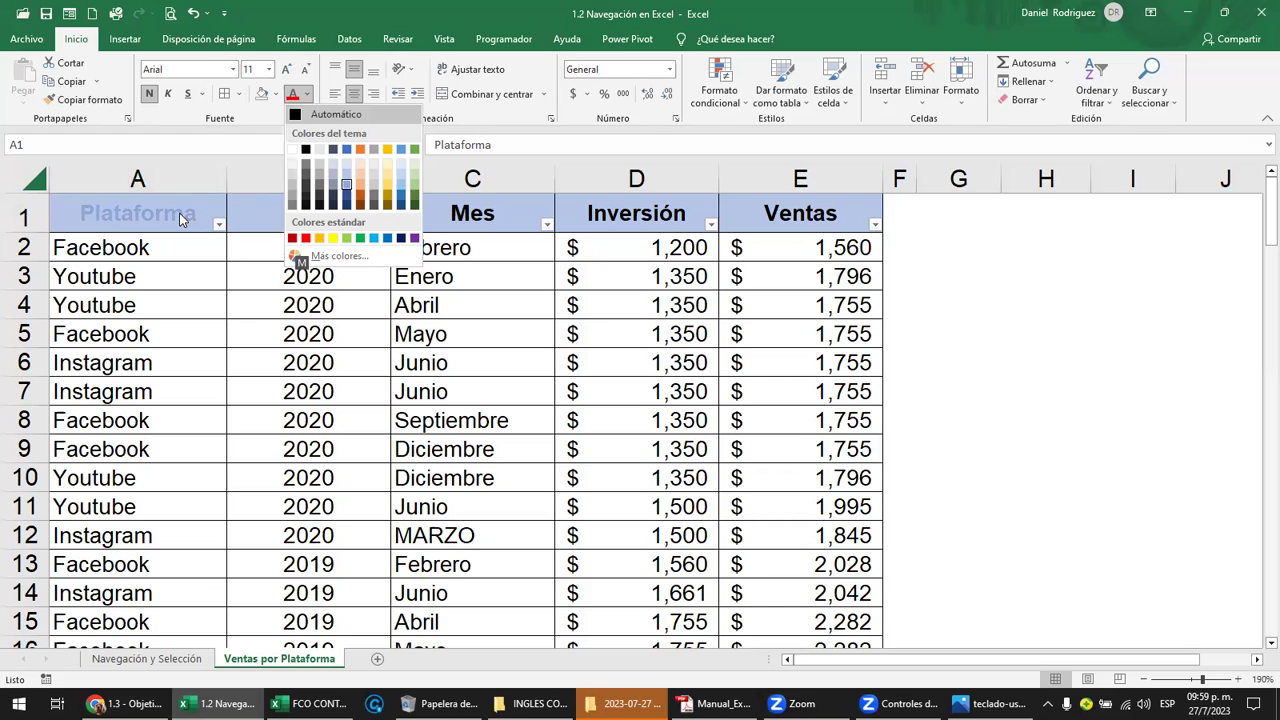
{"action": "key", "text": "Right"}
{"action": "key", "text": "Down"}
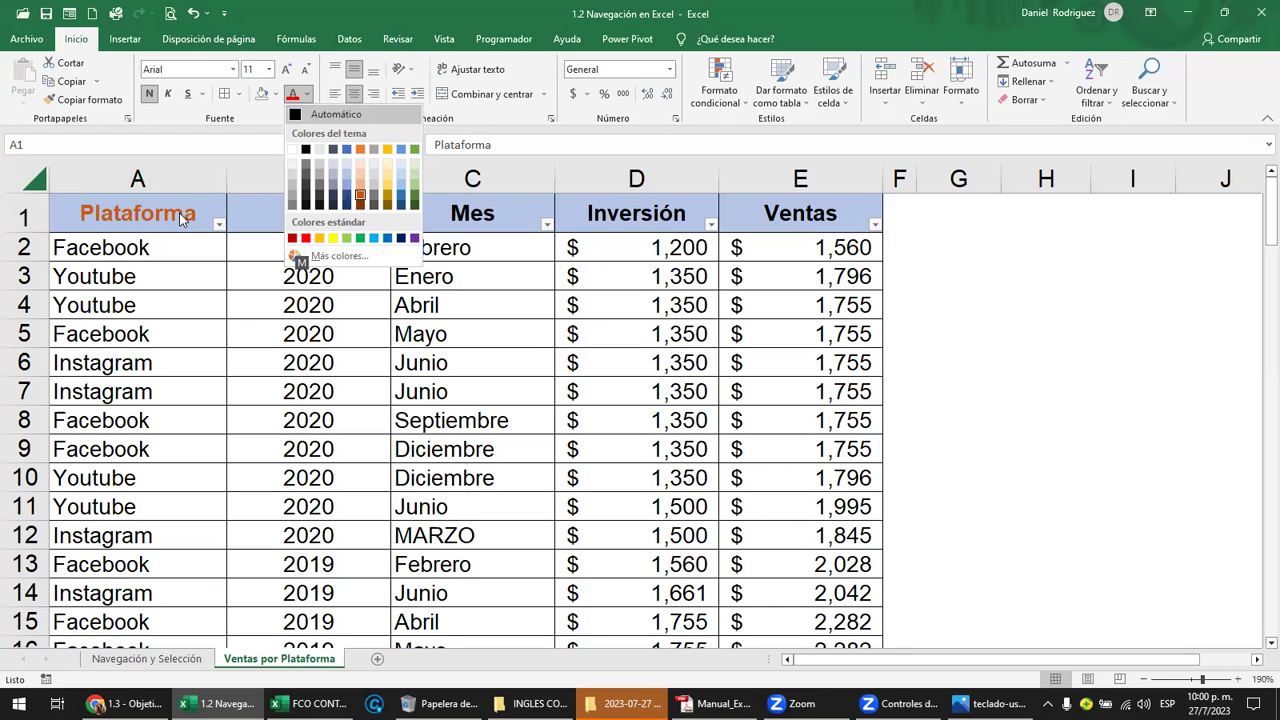
{"action": "key", "text": "Down"}
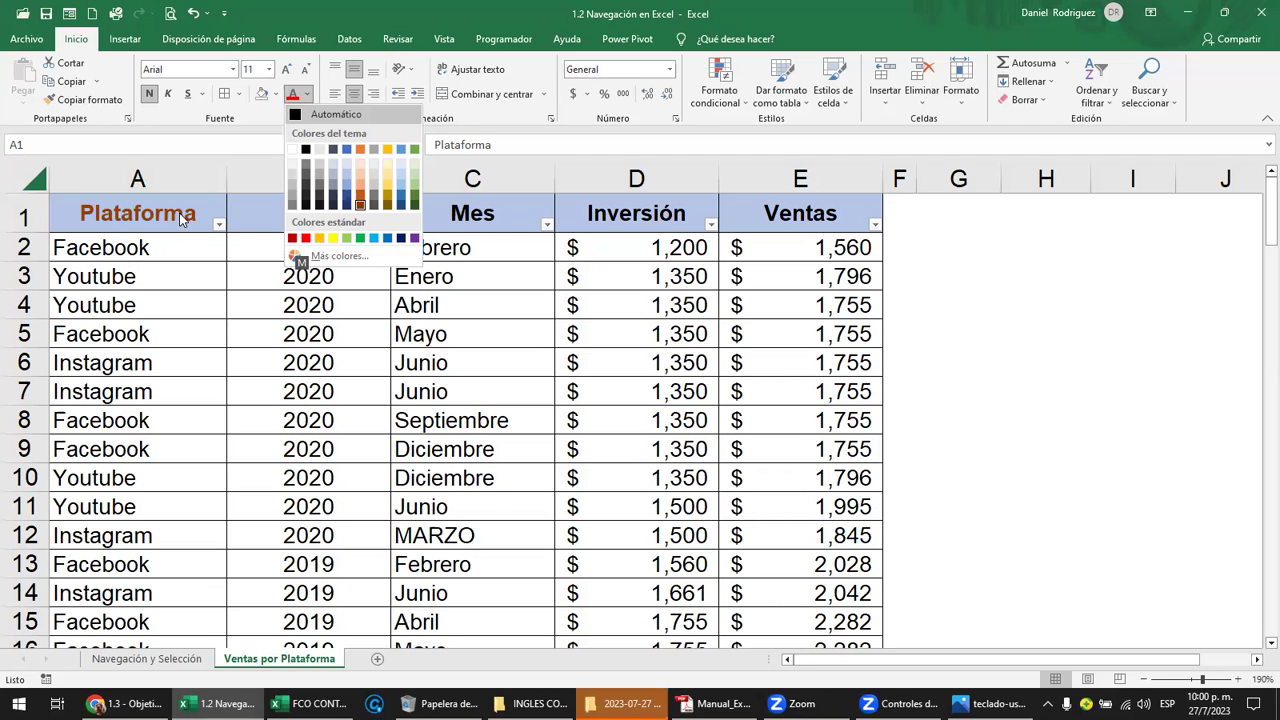
{"action": "key", "text": "Return"}
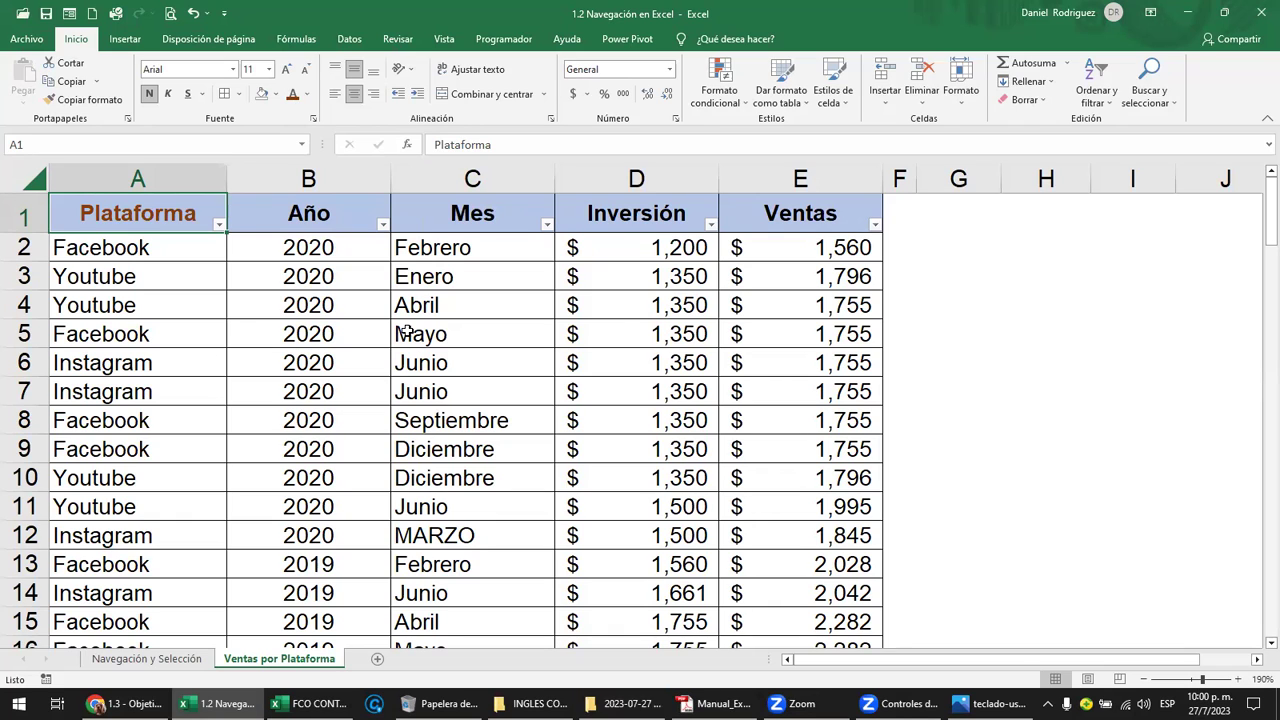
Select headers A1:E1 and set their font colour to standard Dark Red using the keyboard
{"action": "key", "text": "shift+Right"}
{"action": "key", "text": "shift+Right"}
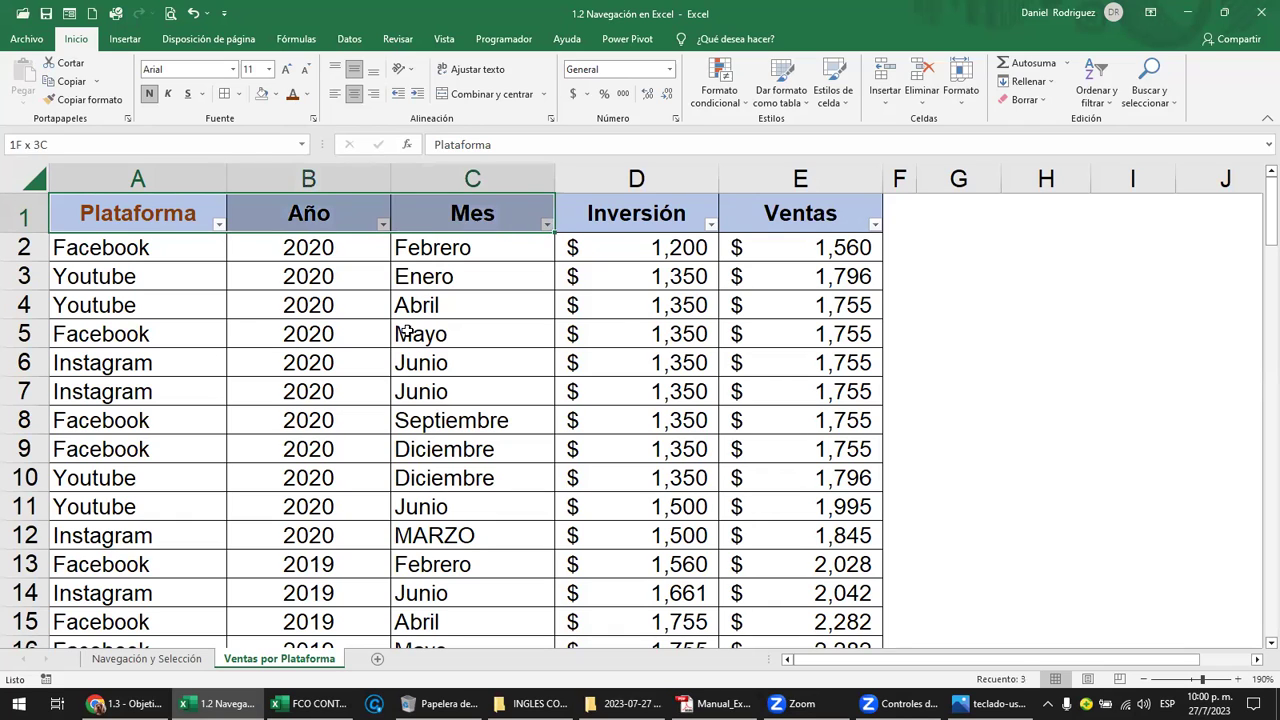
{"action": "key", "text": "shift+Right"}
{"action": "key", "text": "shift+Right"}
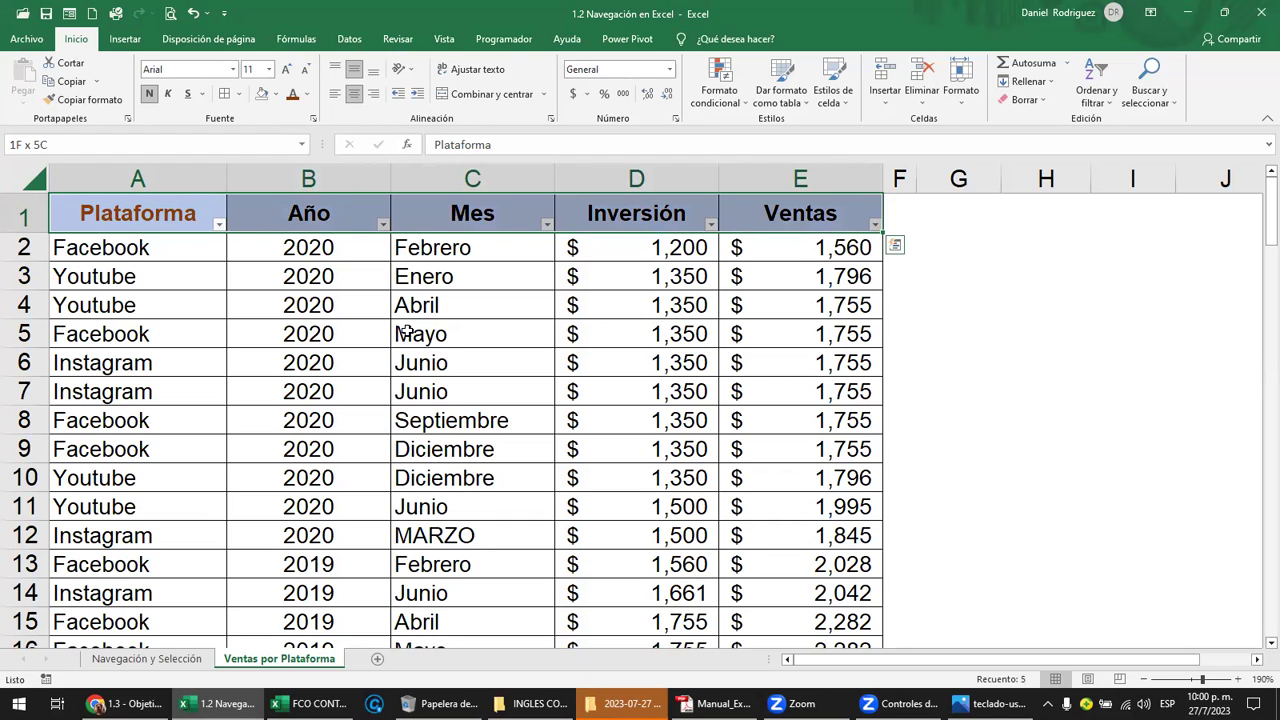
{"action": "key", "text": "alt"}
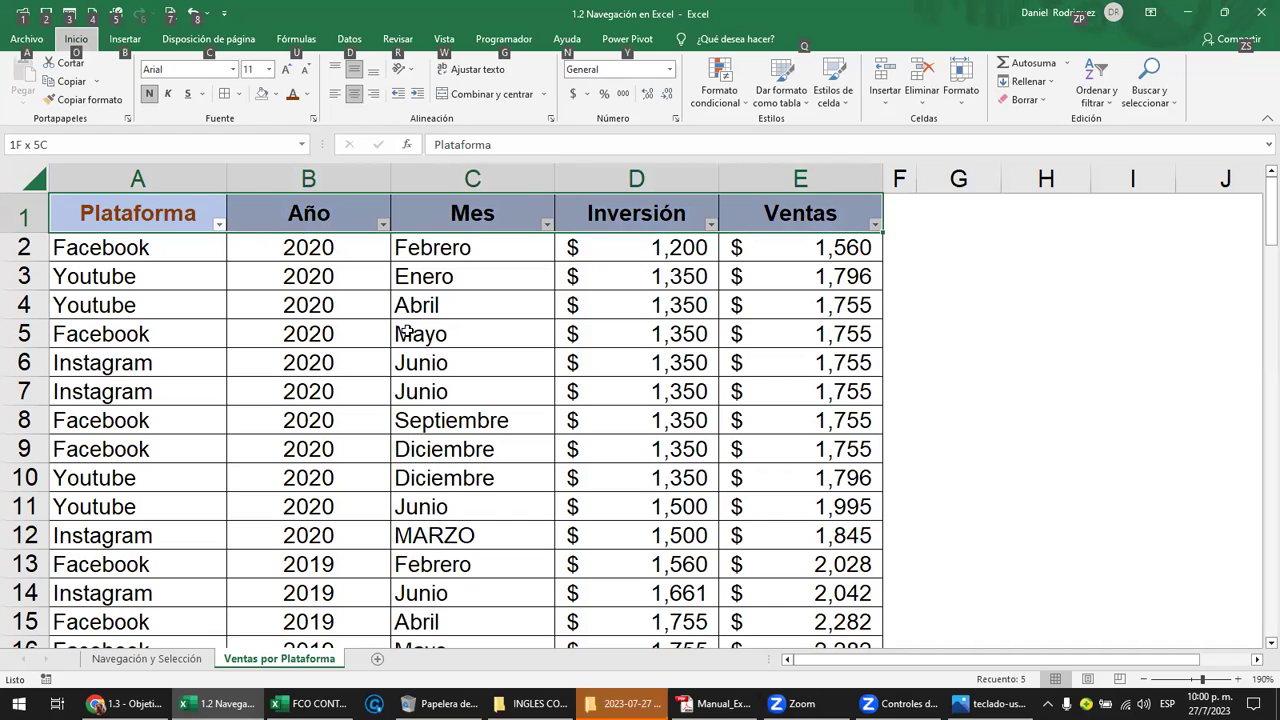
{"action": "key", "text": "o"}
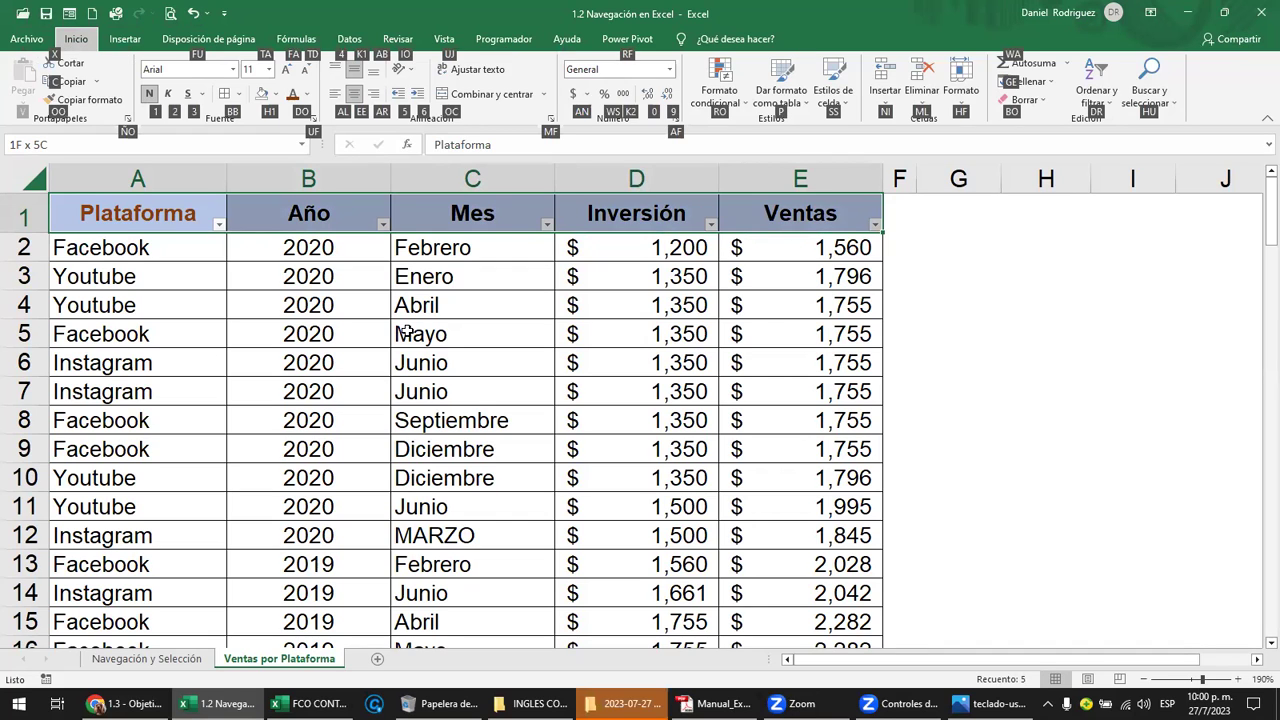
{"action": "key", "text": "d"}
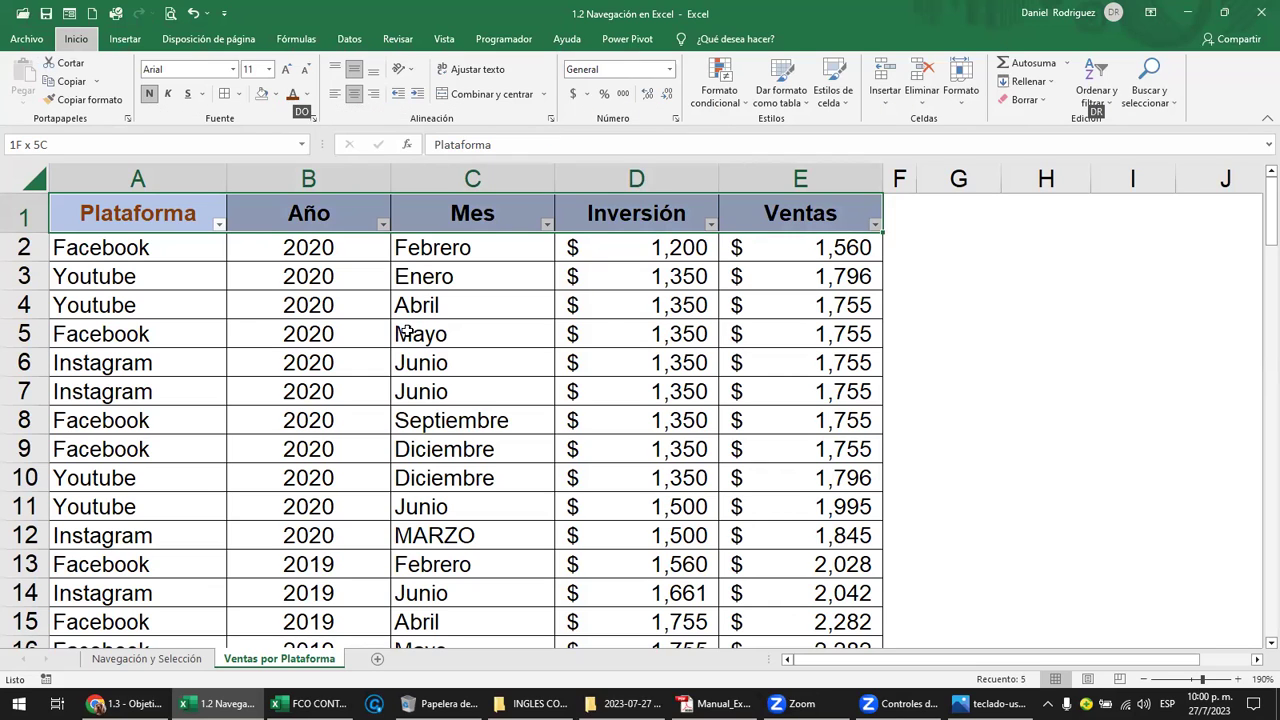
{"action": "key", "text": "o"}
{"action": "key", "text": "Down"}
{"action": "key", "text": "Right"}
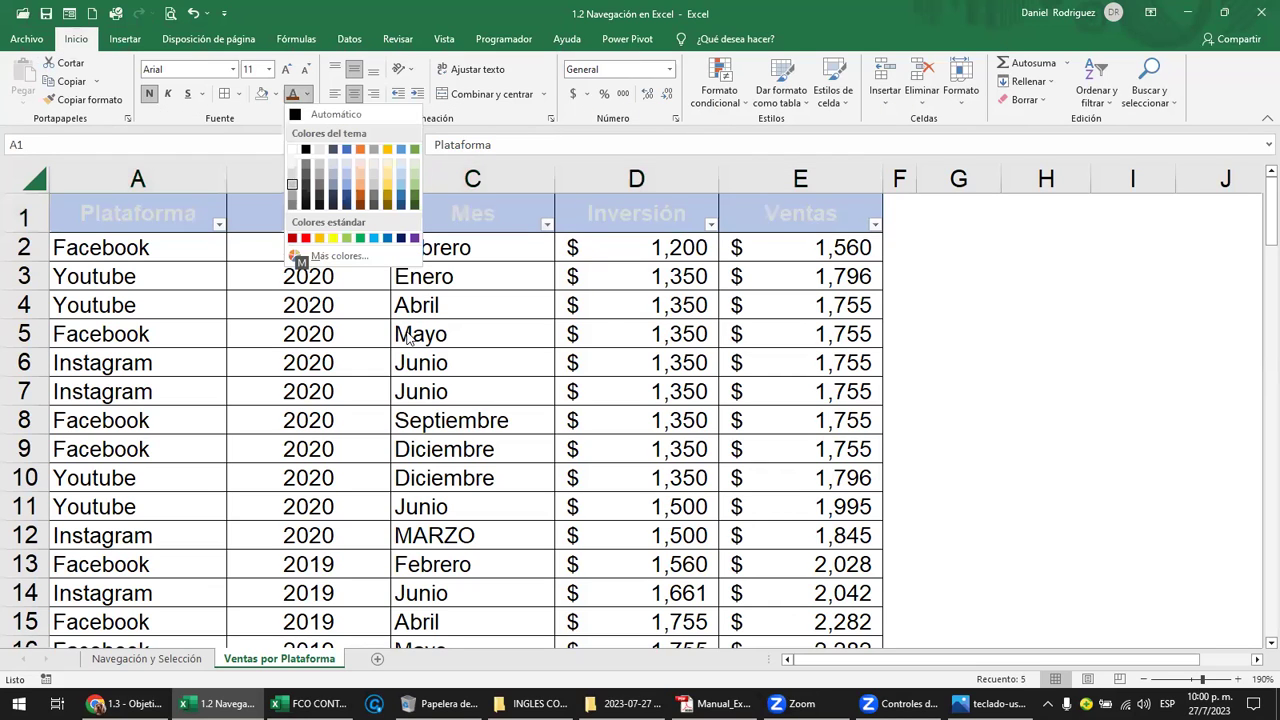
{"action": "key", "text": "Tab"}
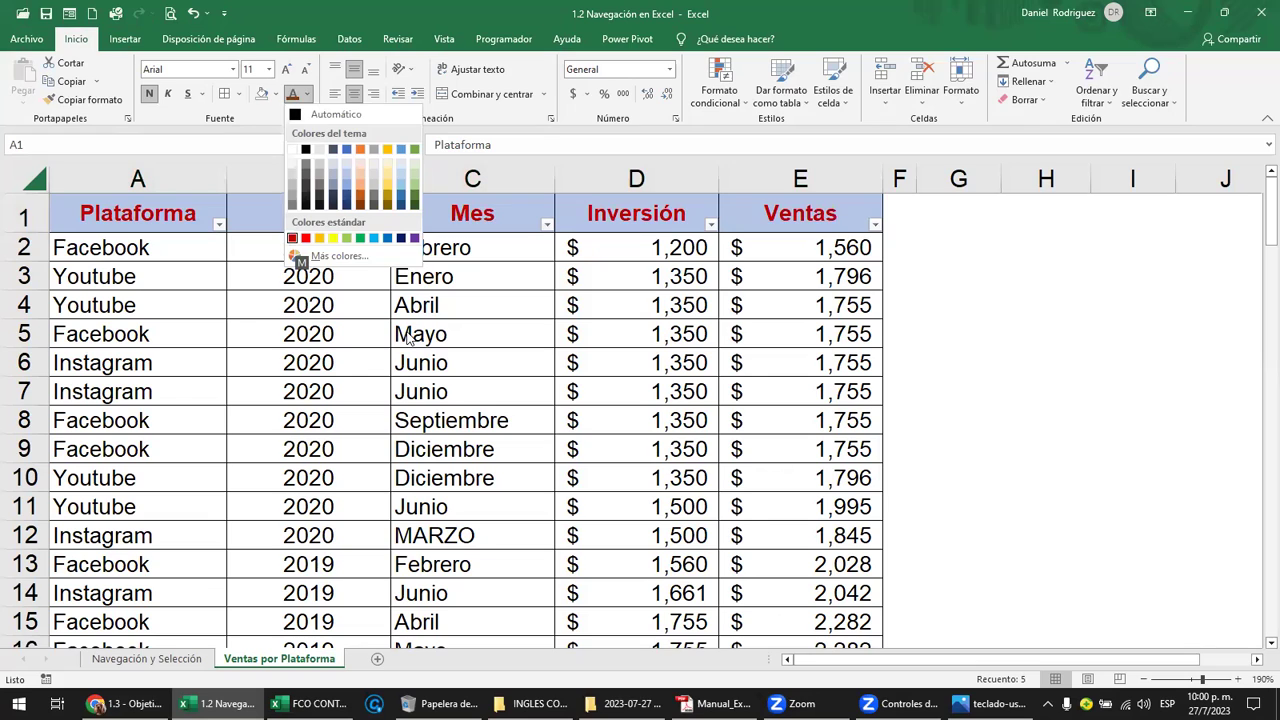
{"action": "key", "text": "Return"}
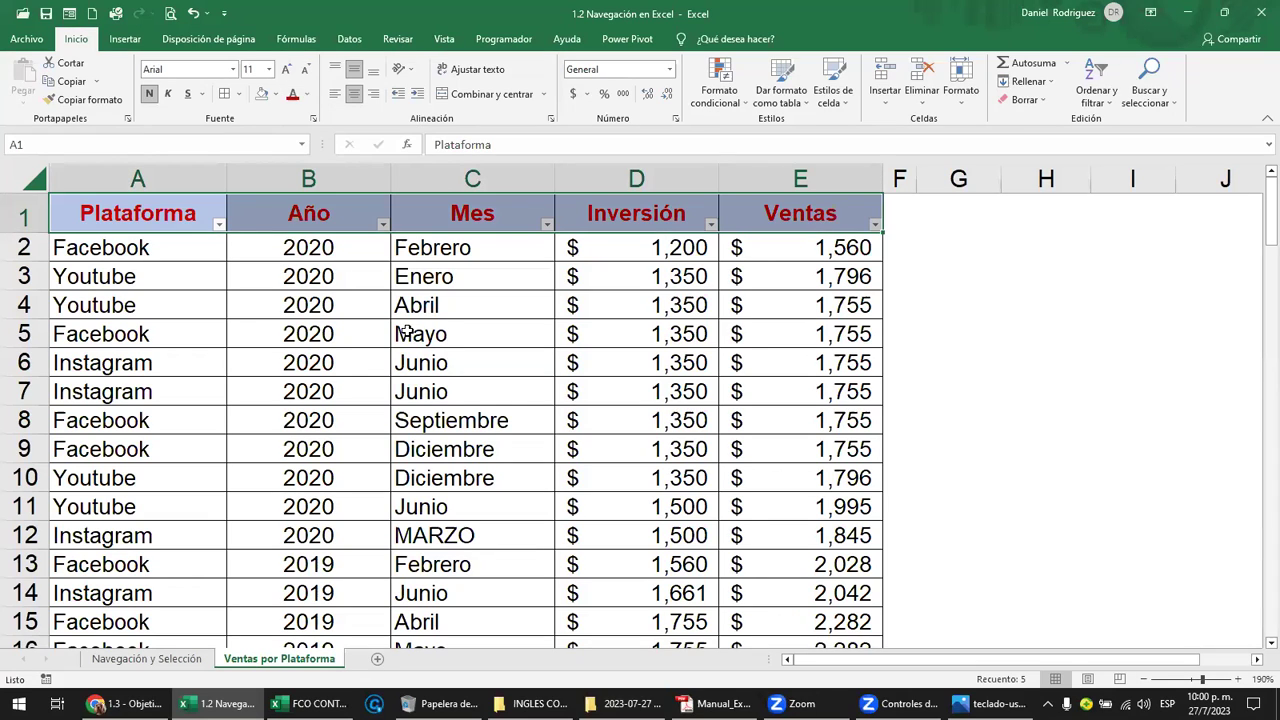
Reset the font colour of headers A1:E1 to Automático
{"action": "left_click", "coordinate": [1048, 325]}
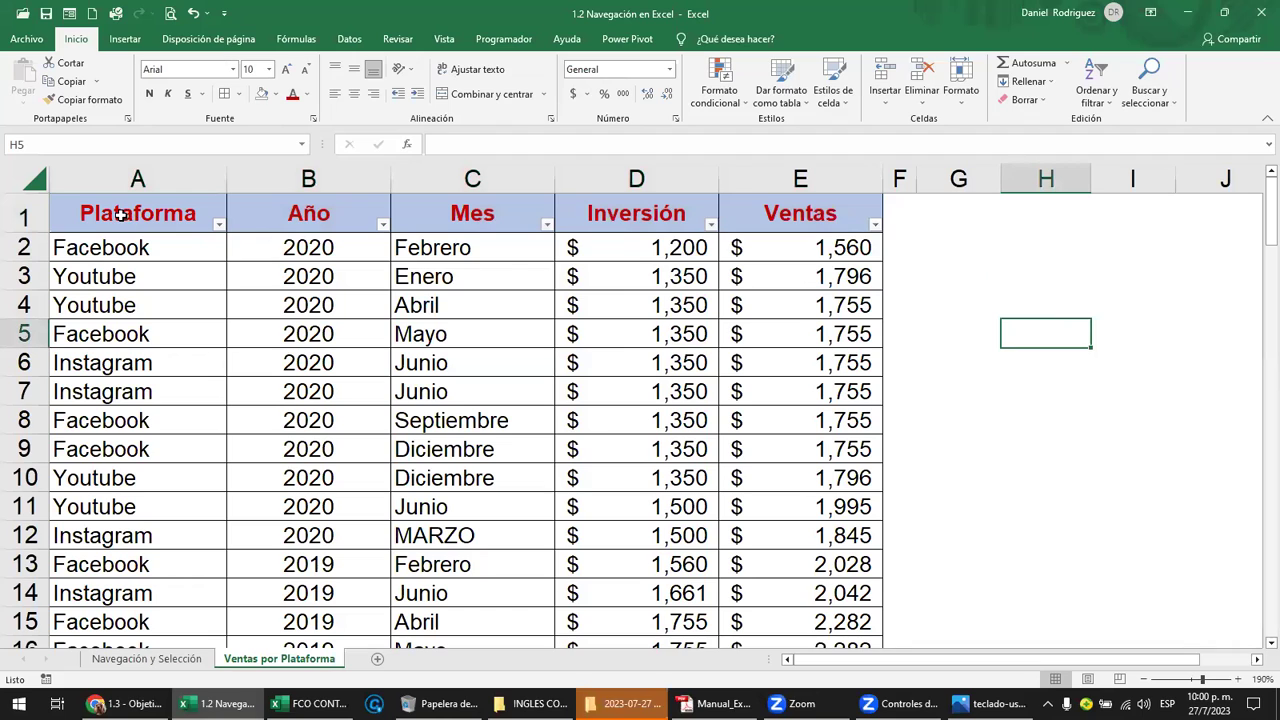
{"action": "left_click_drag", "start_coordinate": [137, 221], "coordinate": [771, 209]}
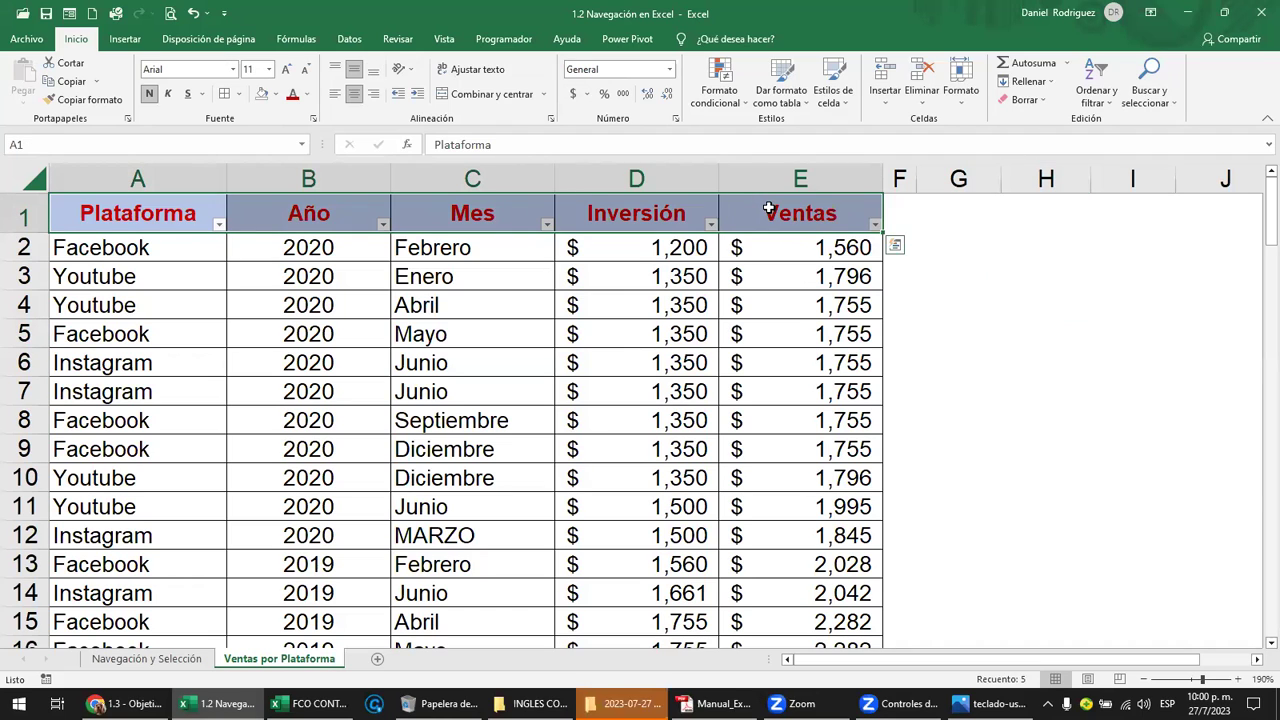
{"action": "left_click", "coordinate": [307, 94]}
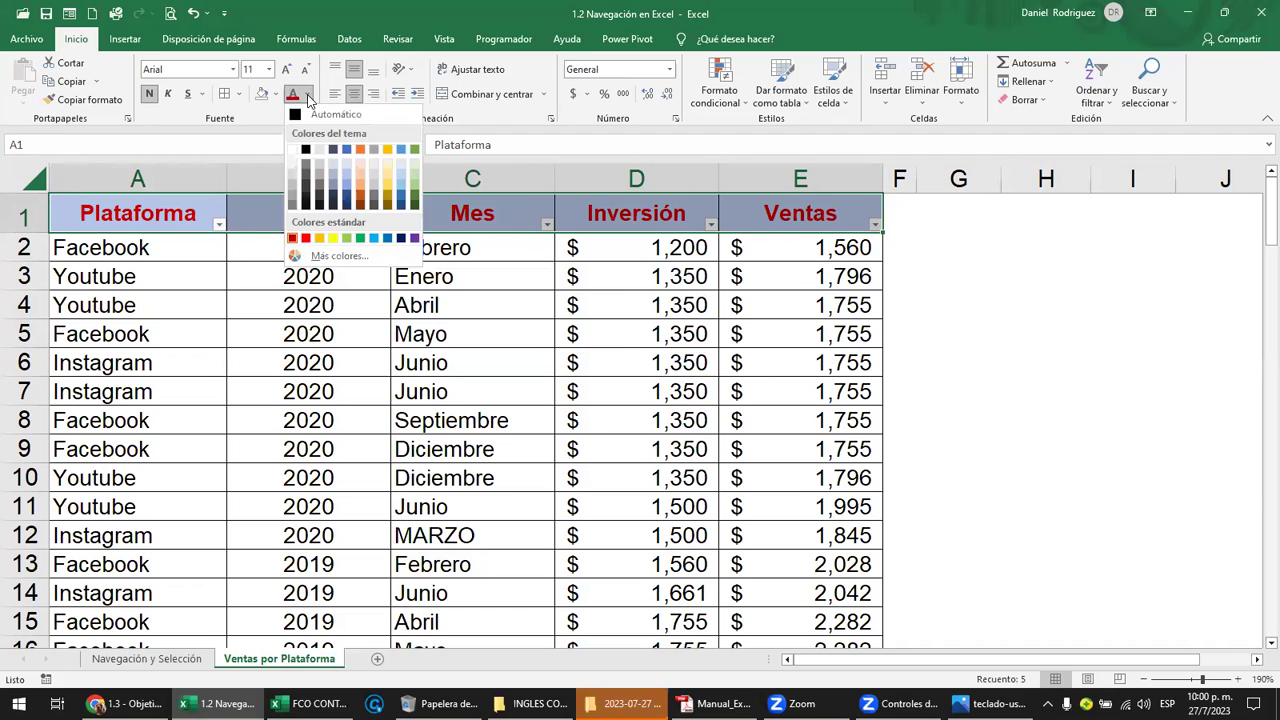
{"action": "left_click", "coordinate": [312, 118]}
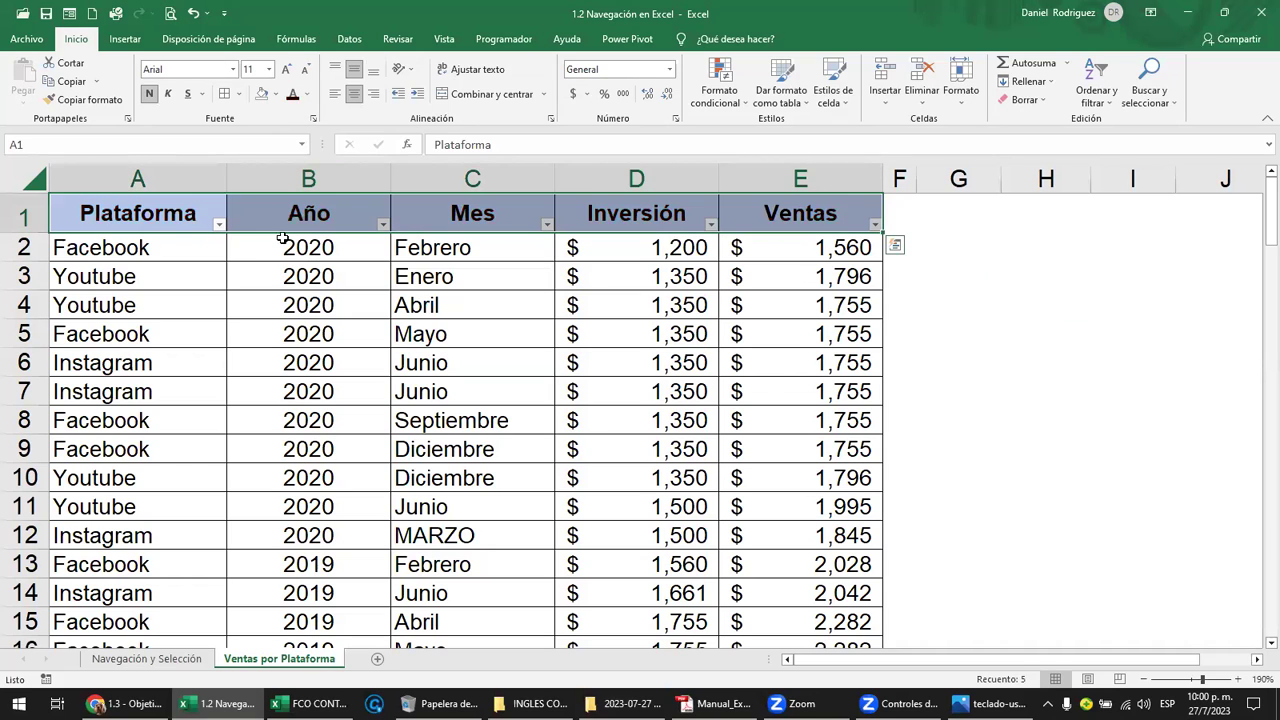
Select cells B2 and A2, then reselect the Plataforma header cell A1
{"action": "left_click", "coordinate": [286, 247]}
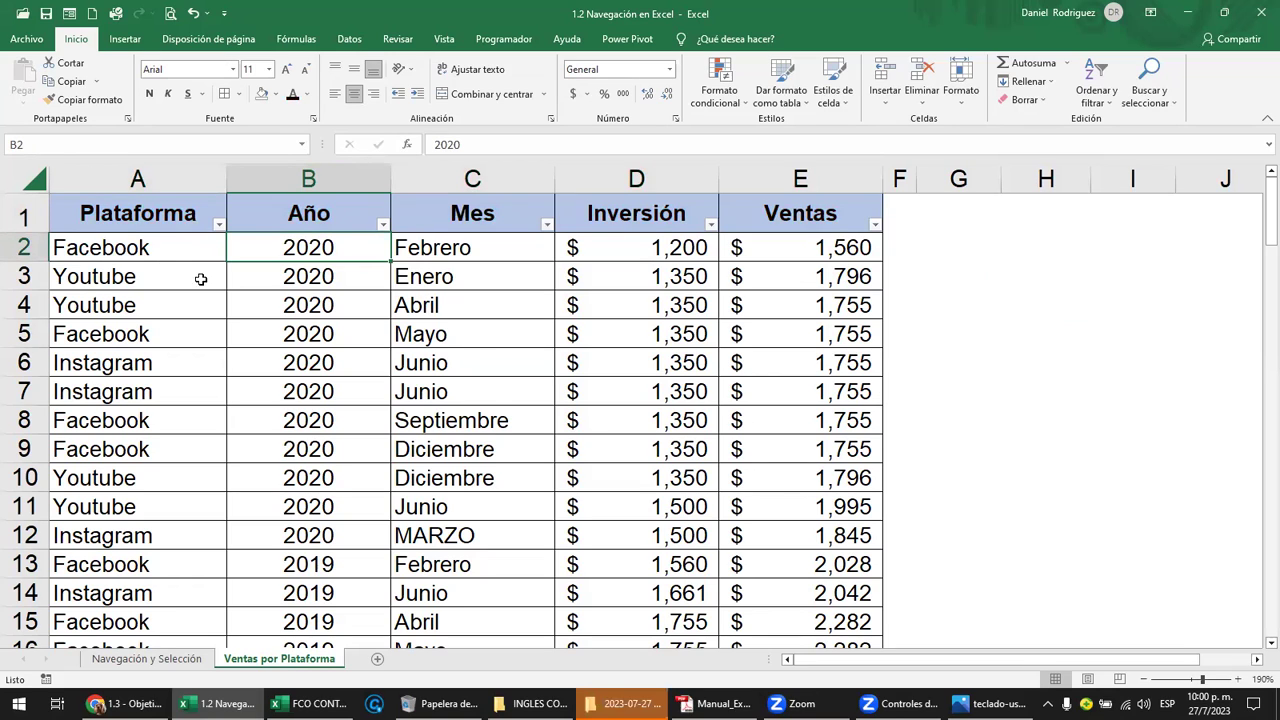
{"action": "left_click", "coordinate": [159, 252]}
{"action": "left_click", "coordinate": [155, 213]}
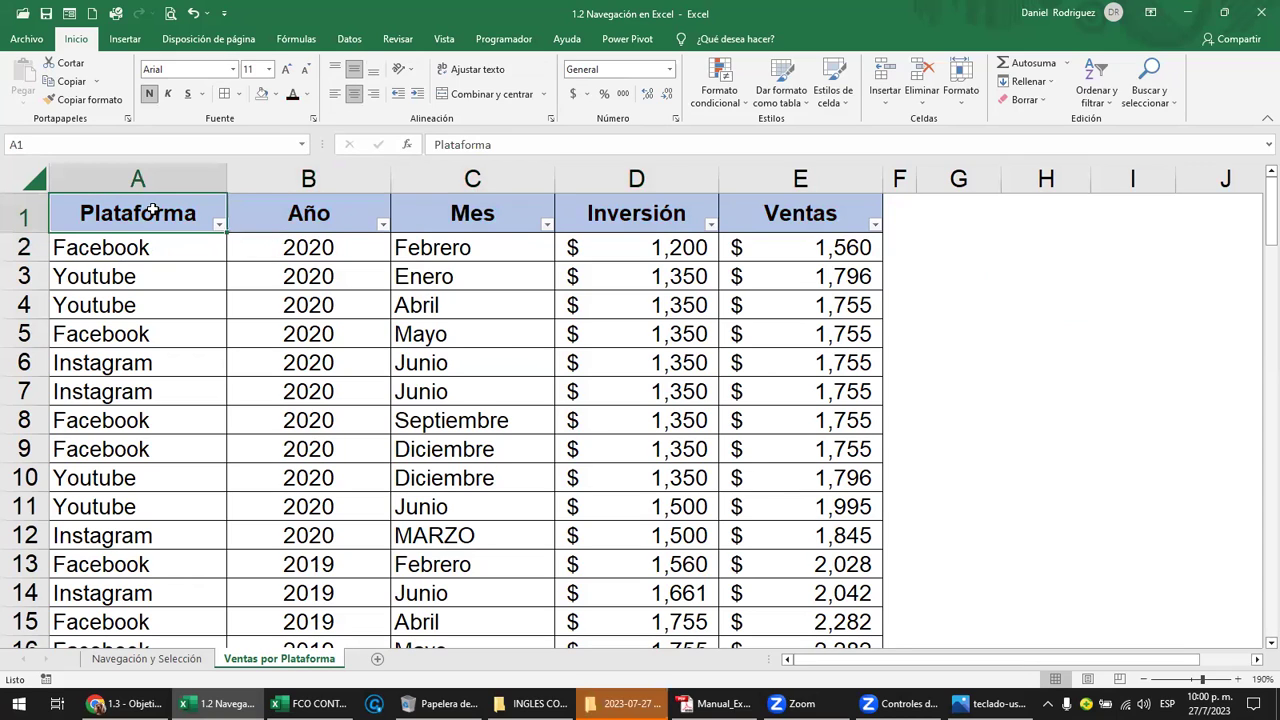